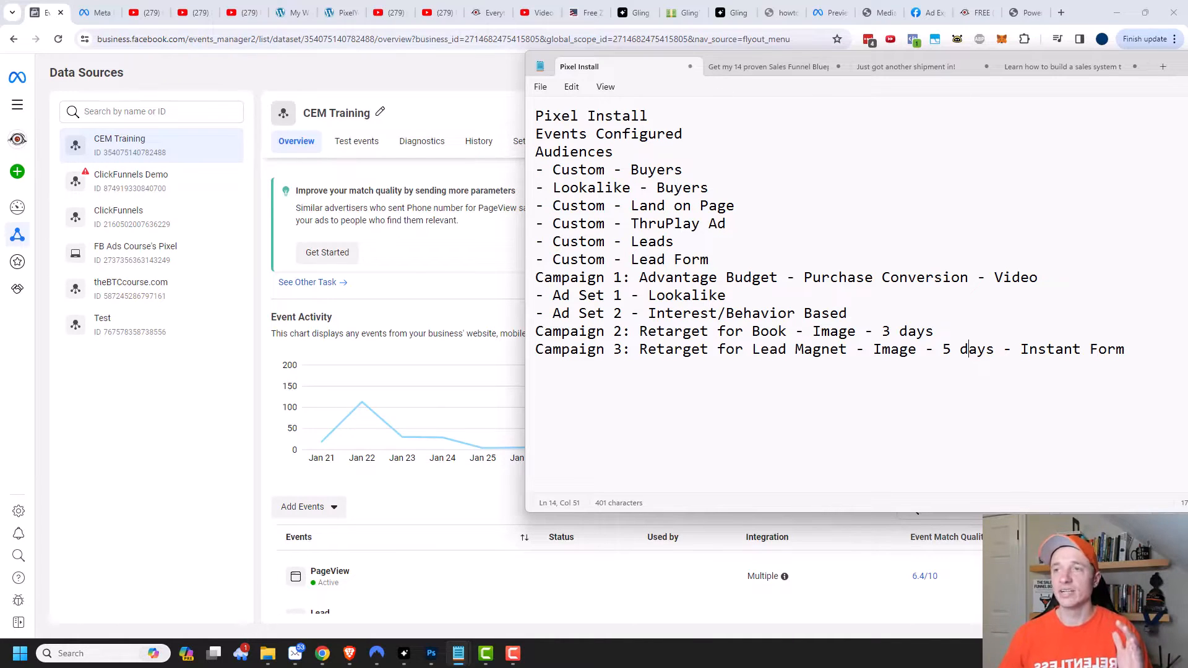
Review the Crazy Eye Marketing channel's latest Facebook Ads videos on YouTube and the Pixel Install campaign outline in Notepad.
left_click_drag(1180, 66, 1187, 66)
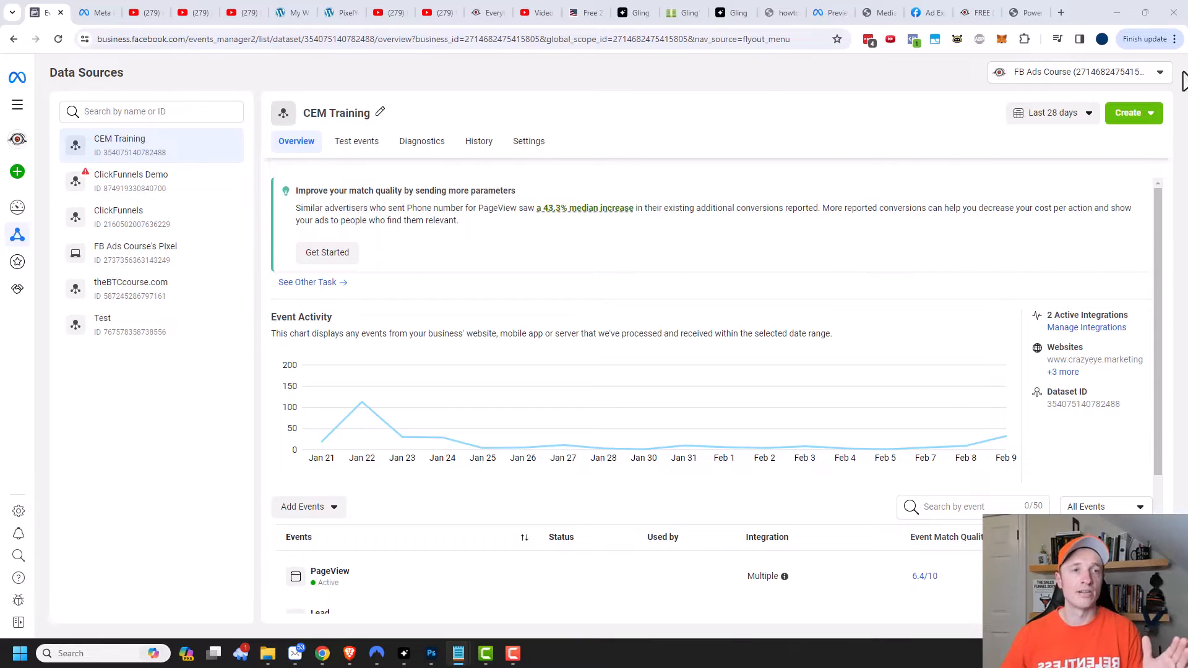
left_click(133, 13)
scroll(680, 433, "down", 1)
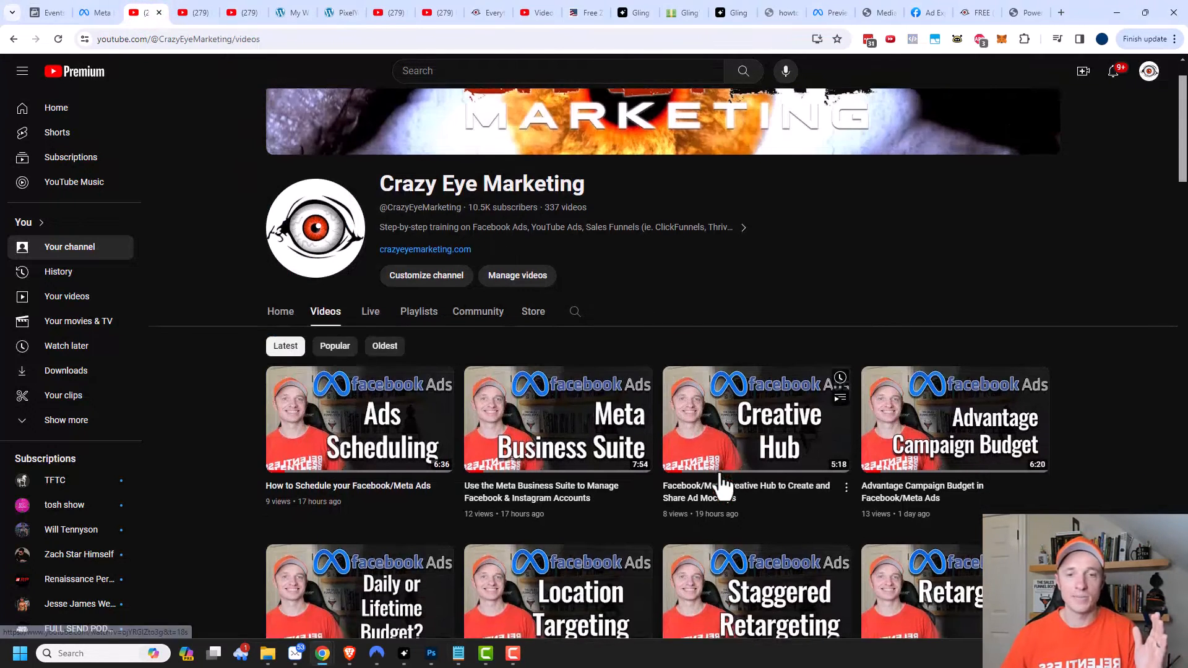
scroll(721, 485, "down", 3)
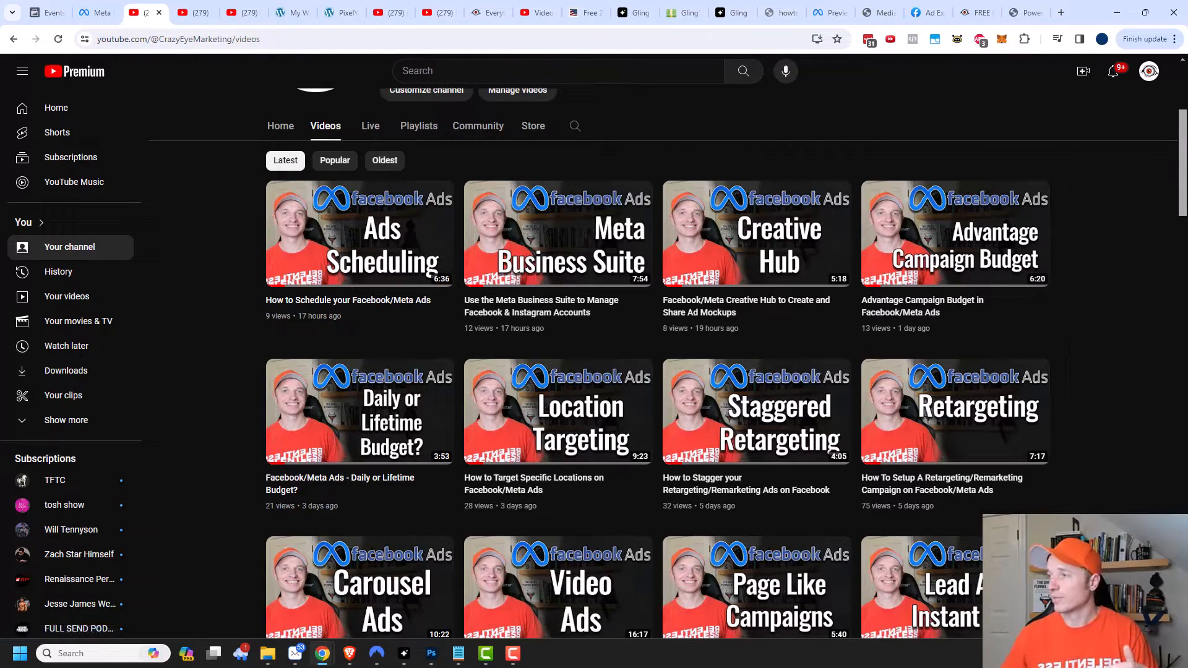
left_click_drag(1187, 62, 985, 49)
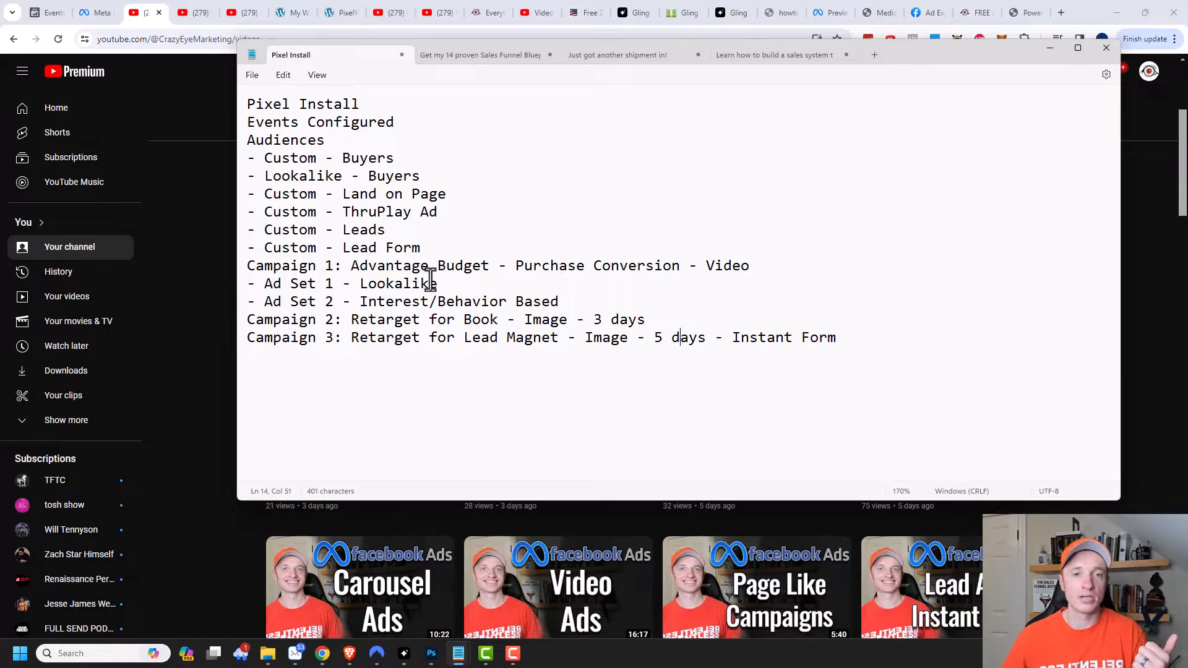
left_click_drag(910, 52, 1186, 71)
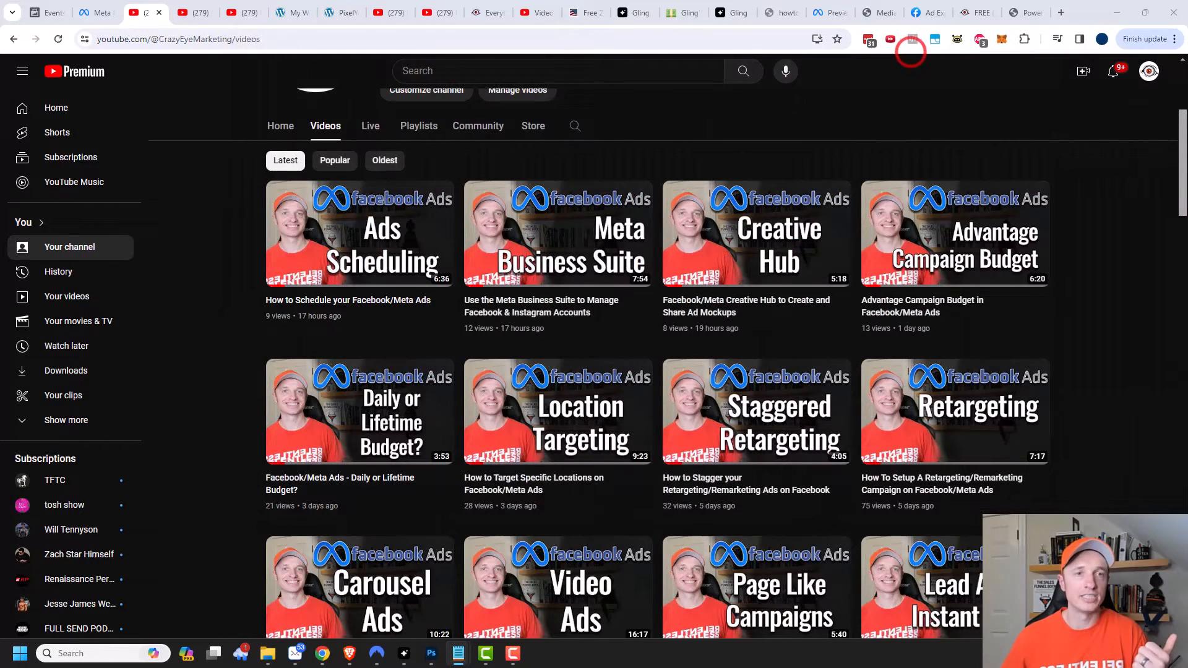
View the Buy My Book sales page and the Book TY thank-you page on the crazyeye.marketing site.
left_click(342, 13)
left_click(283, 13)
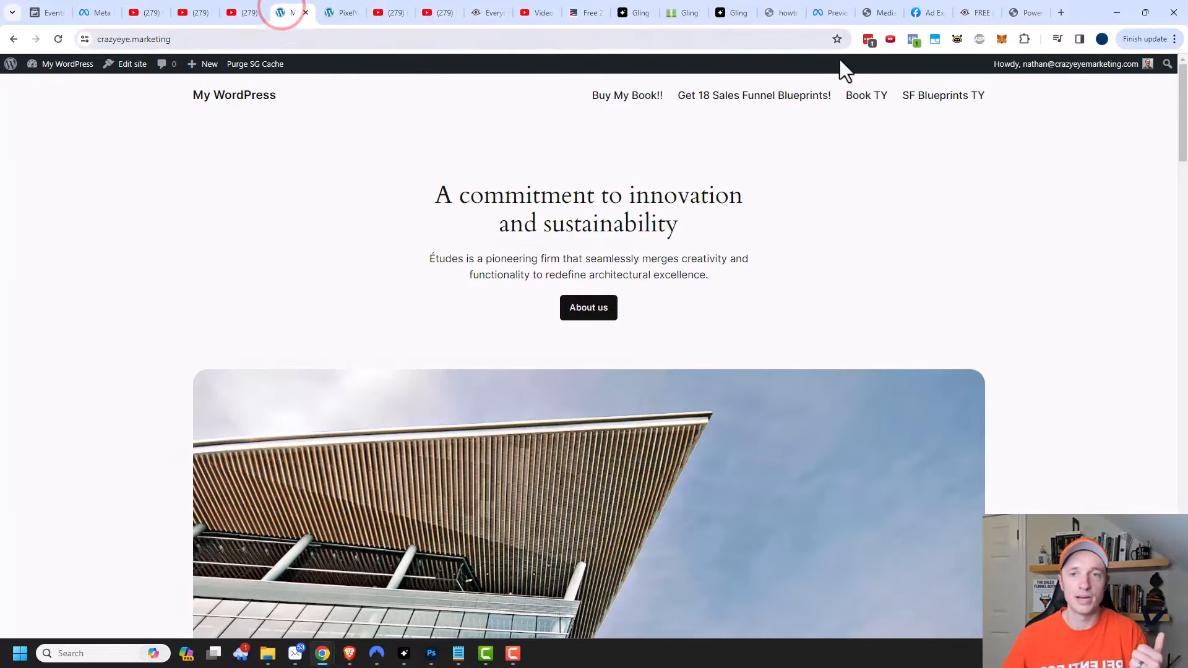
left_click(611, 98)
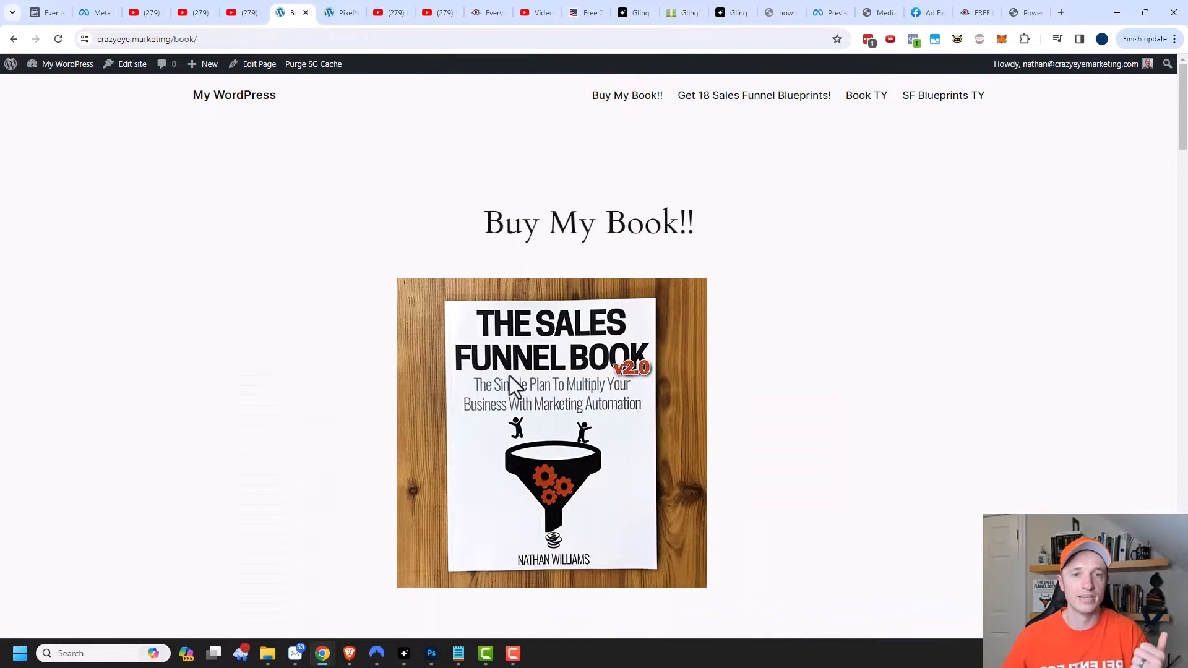
scroll(514, 387, "down", 1)
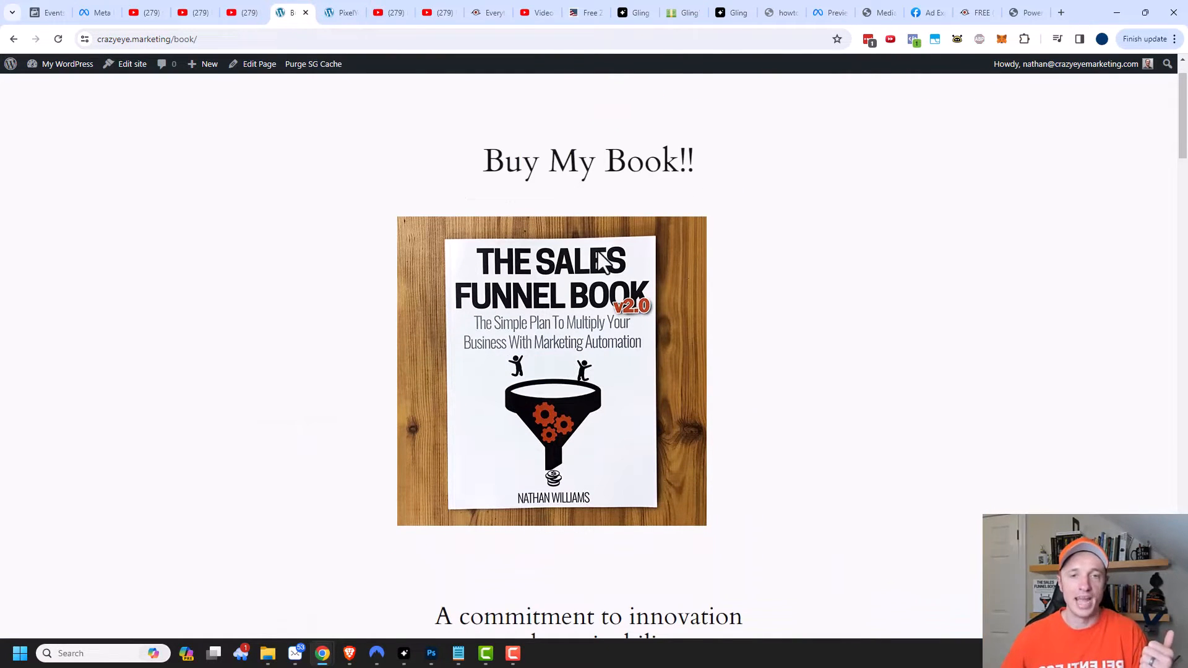
scroll(588, 318, "up", 1)
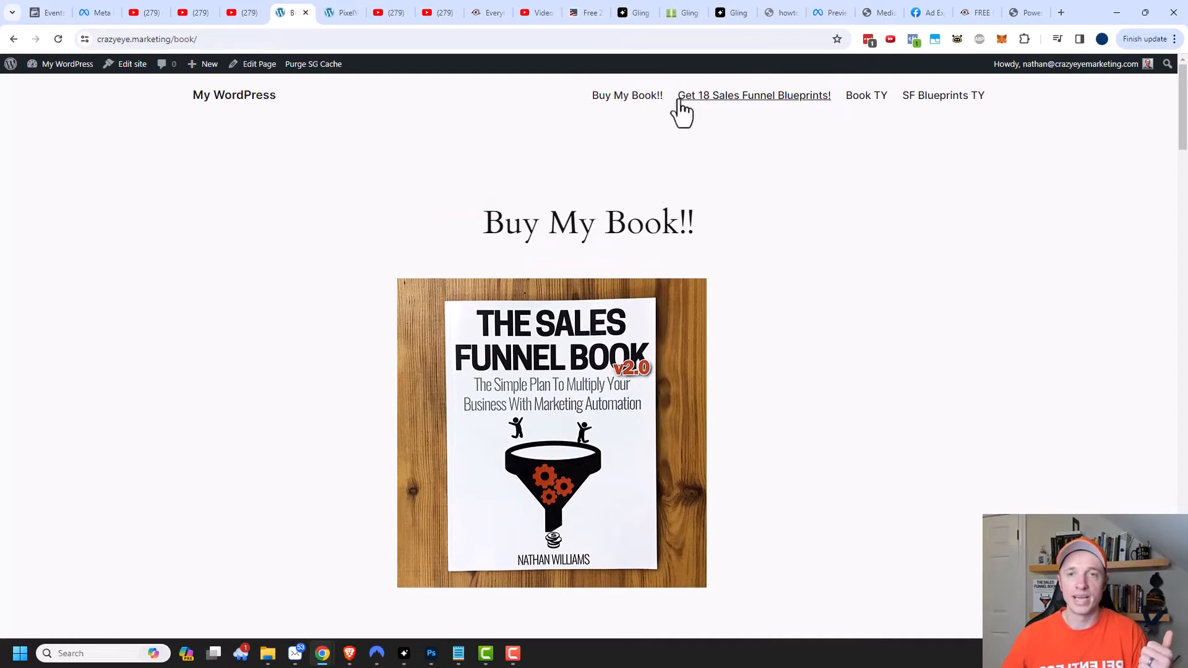
left_click(869, 99)
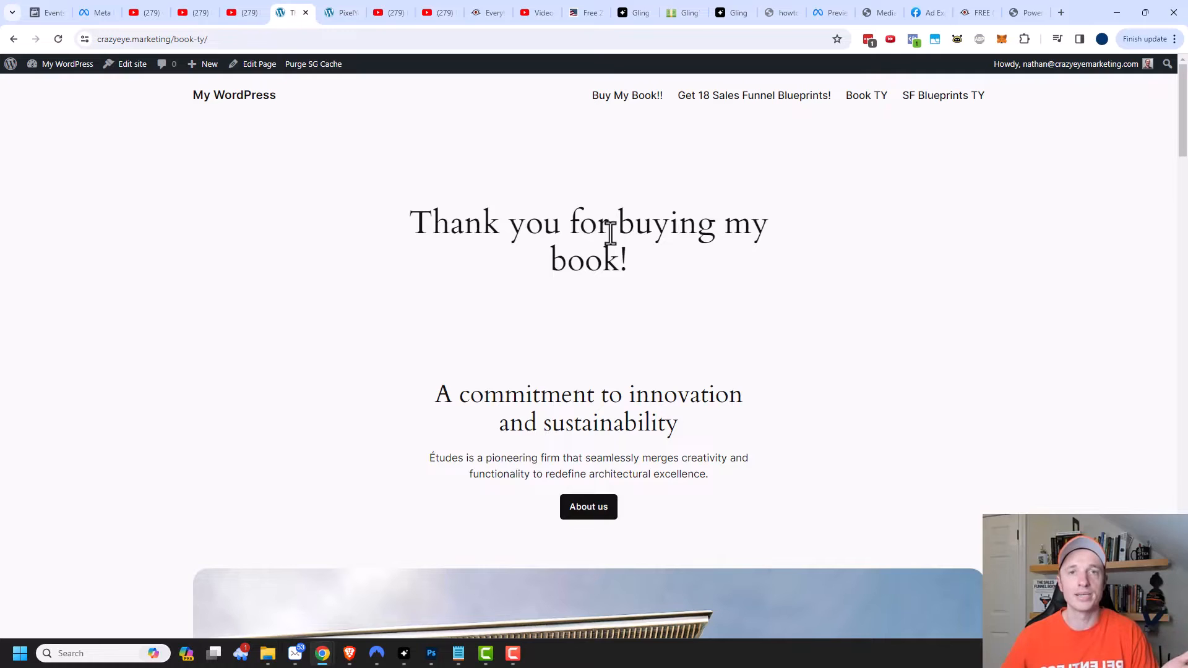
Review the Campaign 2 book and Campaign 3 lead magnet retargeting lines in the Pixel Install notes in Notepad.
left_click_drag(1186, 84, 1072, 74)
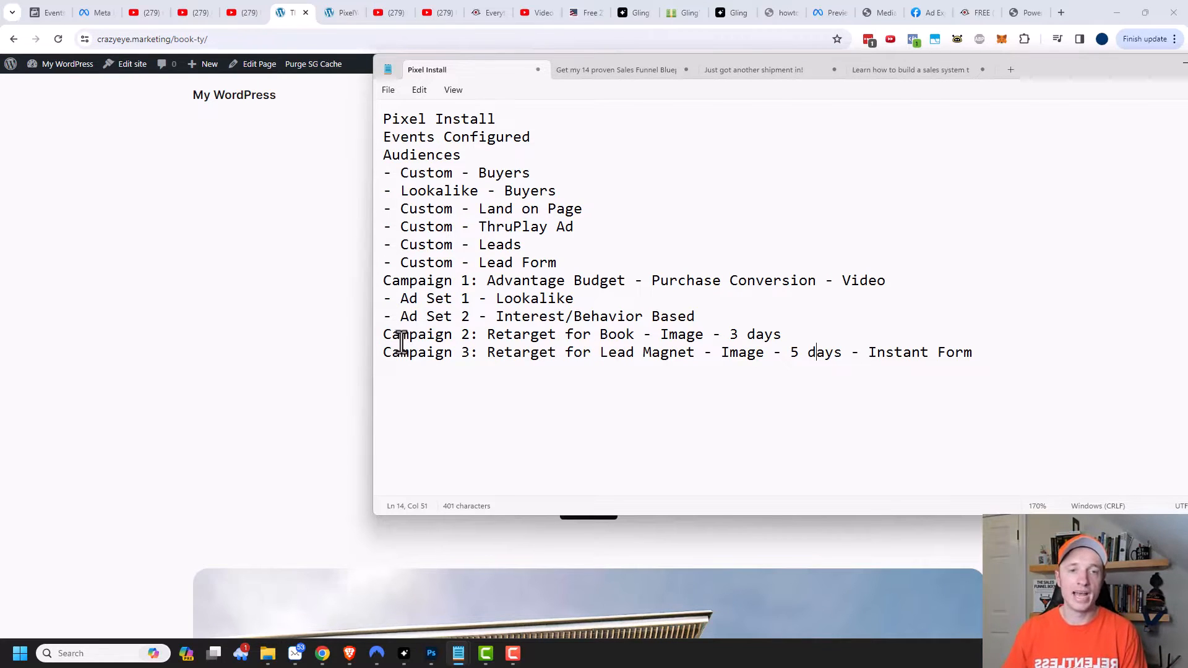
left_click_drag(504, 337, 617, 337)
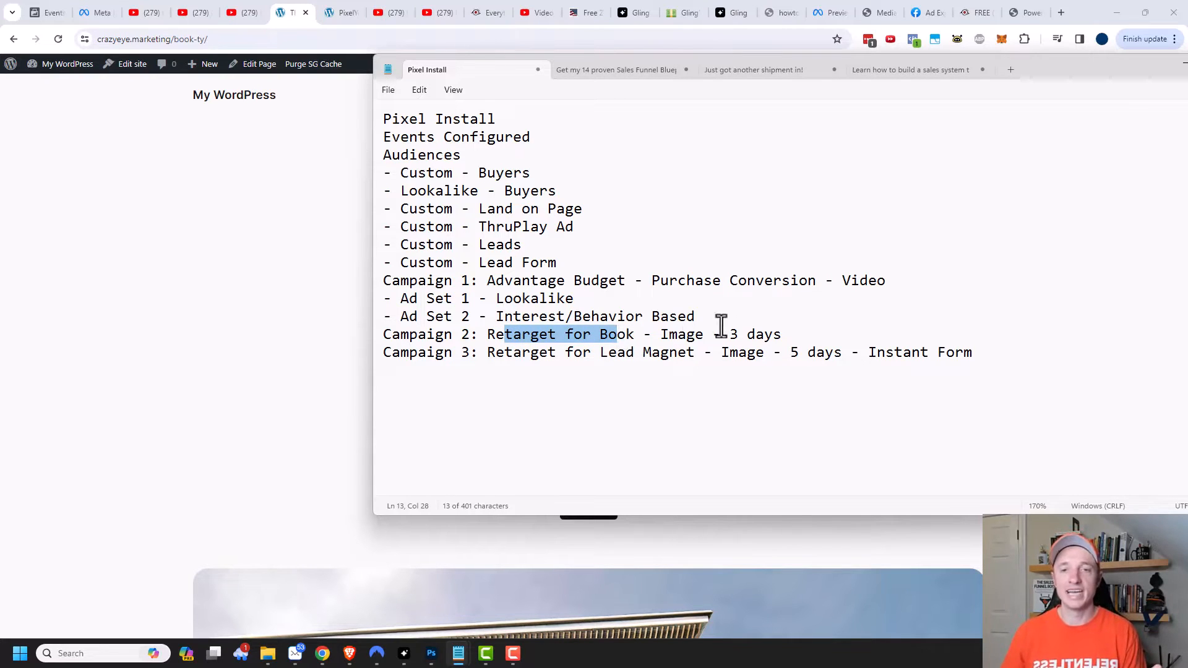
left_click_drag(729, 335, 782, 335)
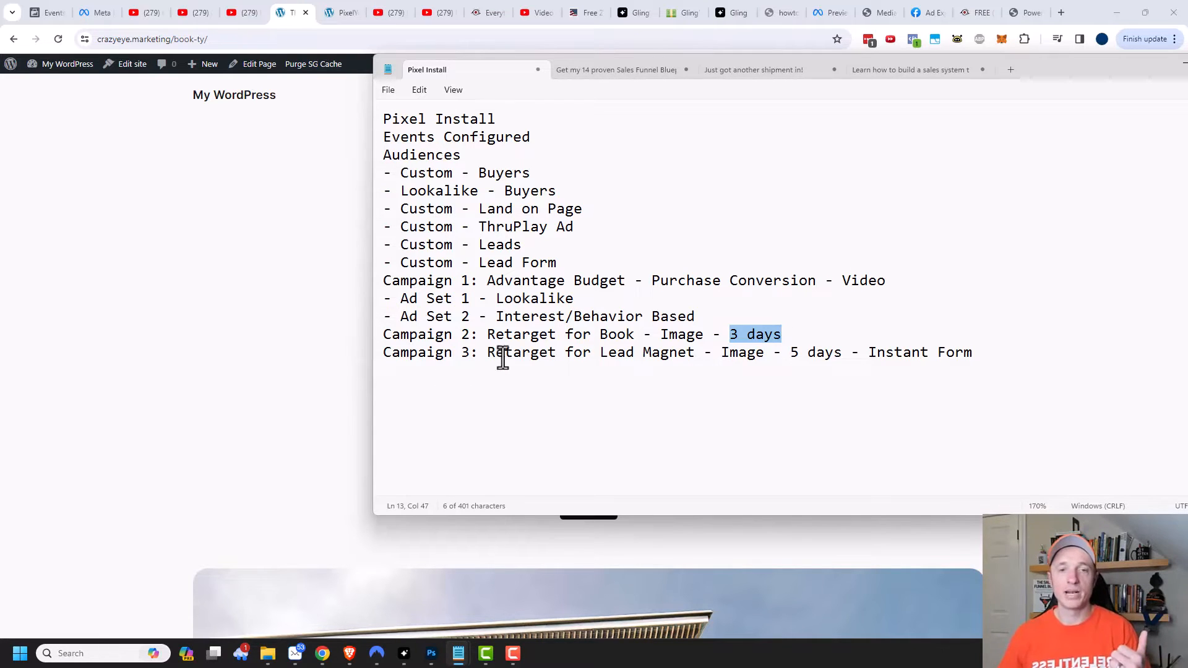
left_click_drag(488, 352, 694, 355)
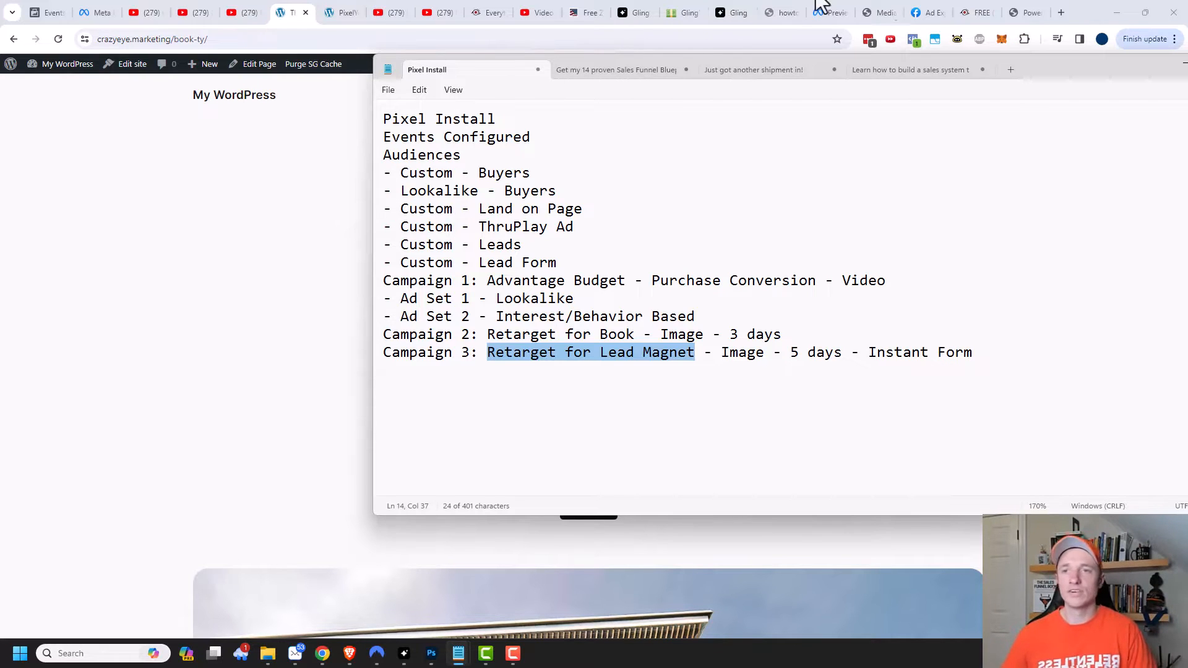
left_click(1049, 69)
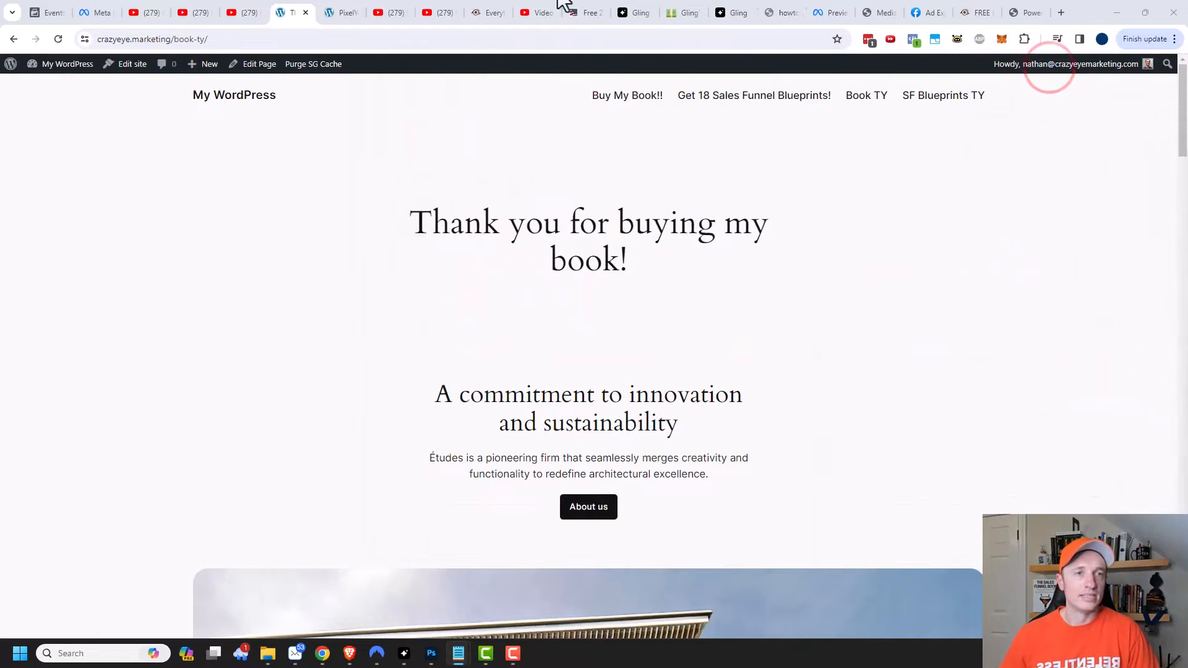
Look over the user-defined events settings of the PixelYourSite plugin in the WordPress admin.
left_click(337, 11)
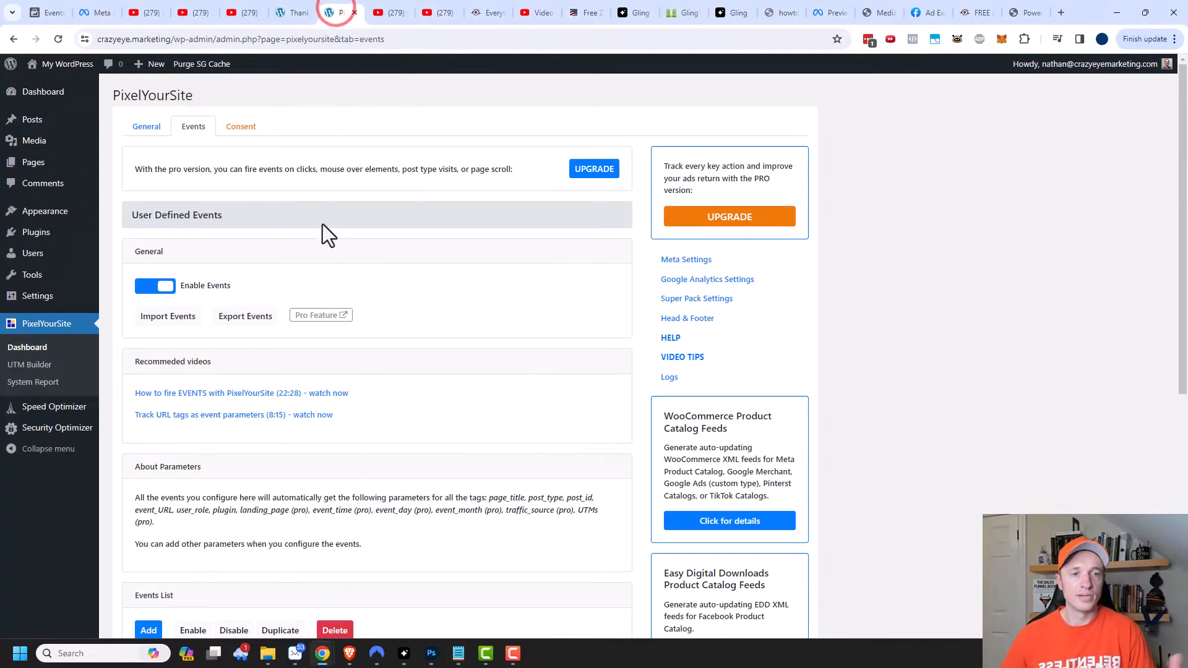
scroll(276, 316, "down", 3)
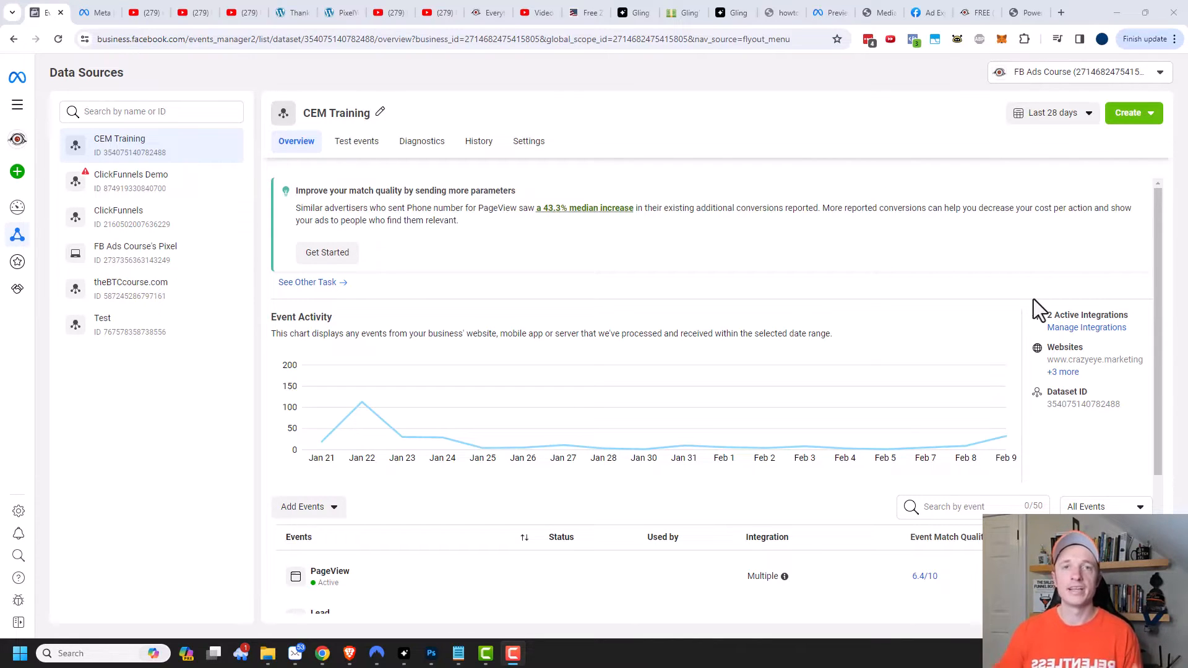
Locate Events Manager among Meta's tools and inspect the integrations of the CEM Training data source.
mouse_move(76, 160)
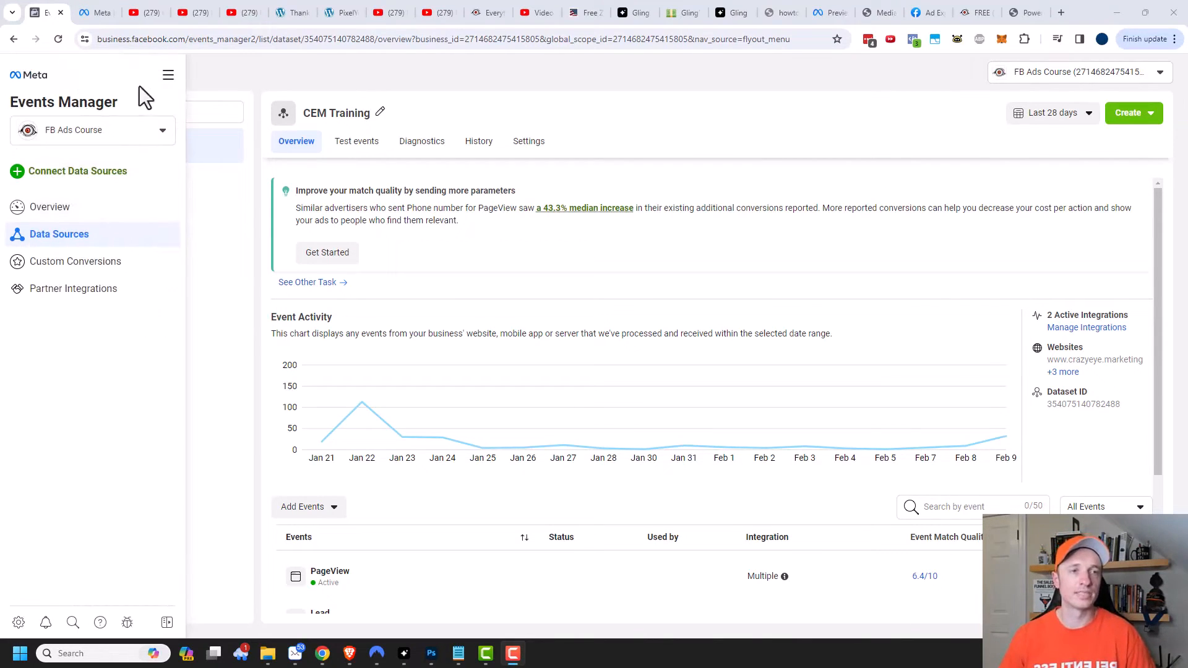
left_click(169, 75)
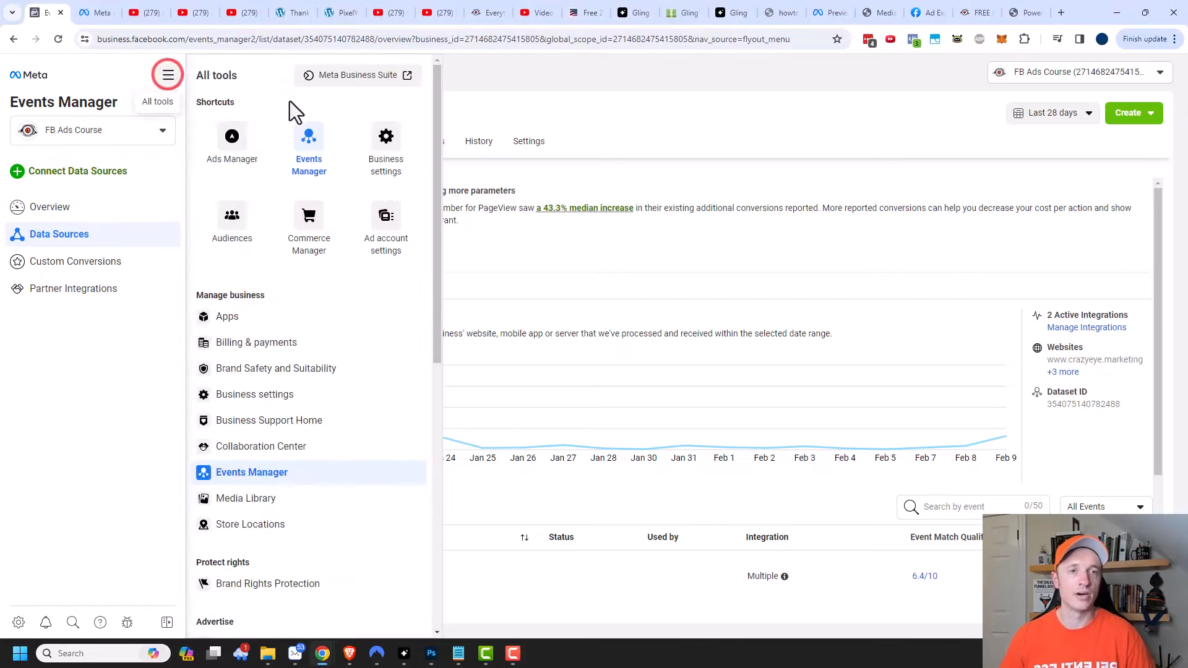
left_click(714, 107)
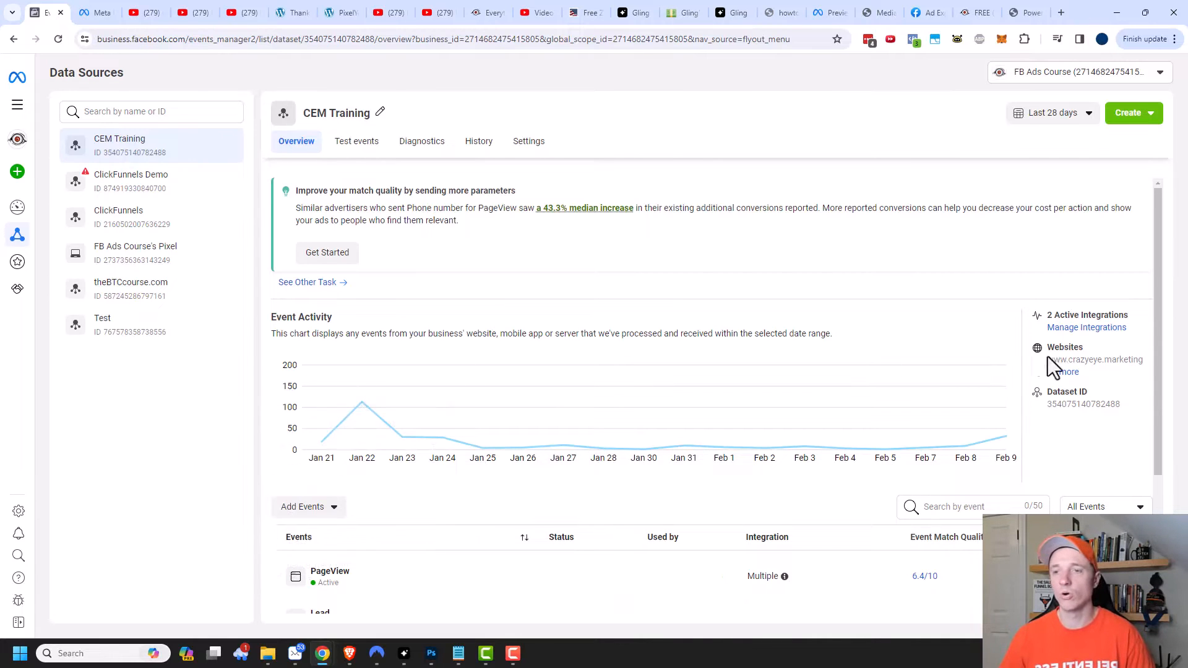
left_click(1087, 328)
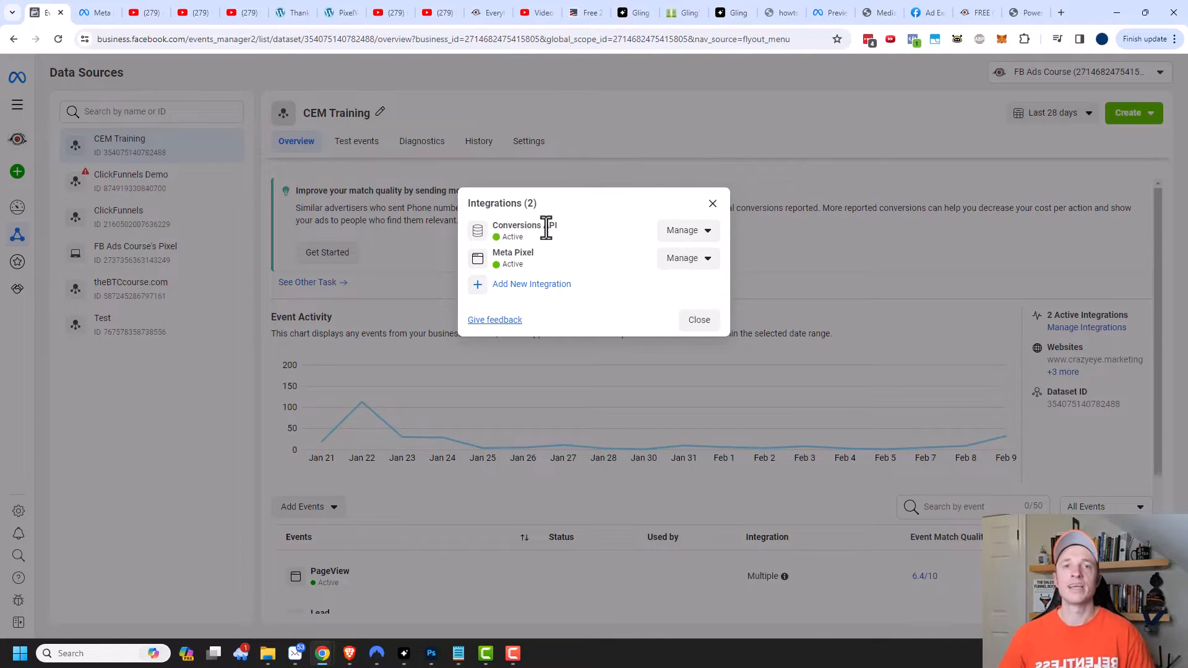
left_click(712, 203)
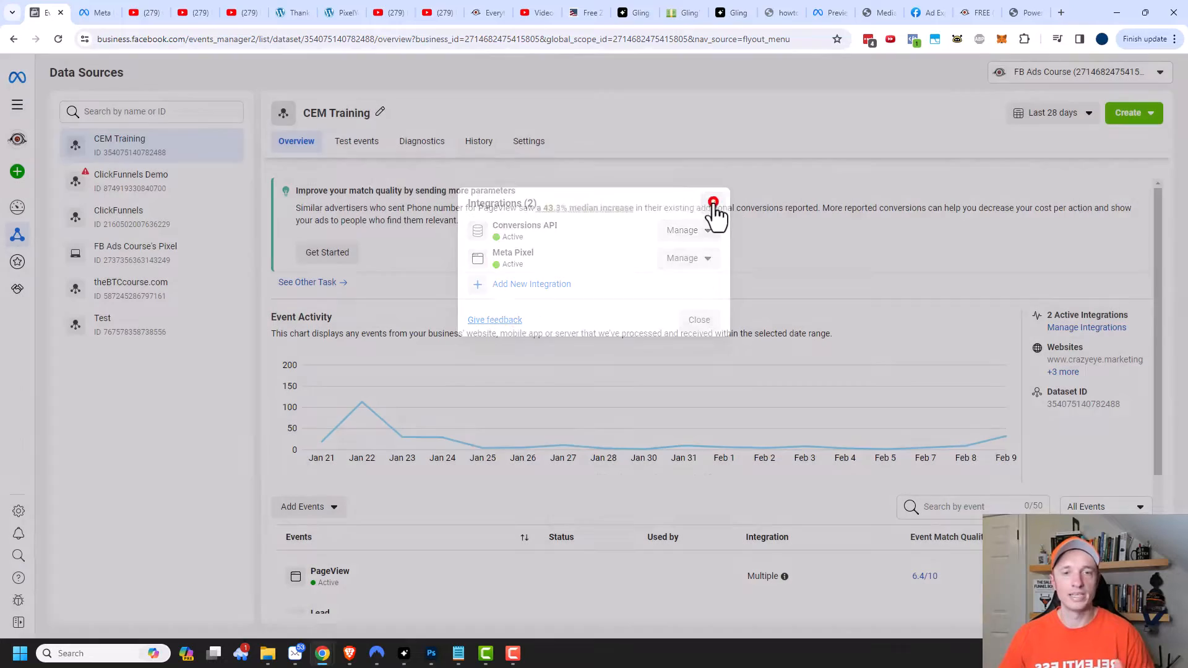
Review the Meta Pixel ID and Conversion API token fields in PixelYourSite's general settings.
left_click(291, 8)
left_click_drag(335, 6, 302, 6)
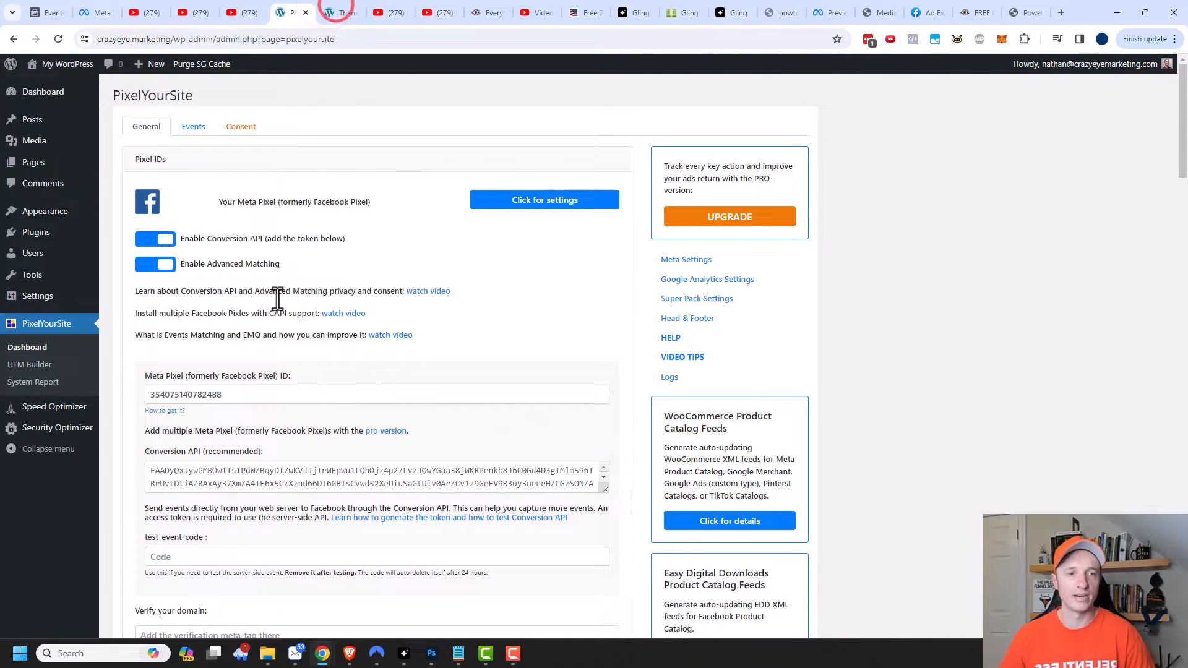
scroll(246, 479, "down", 1)
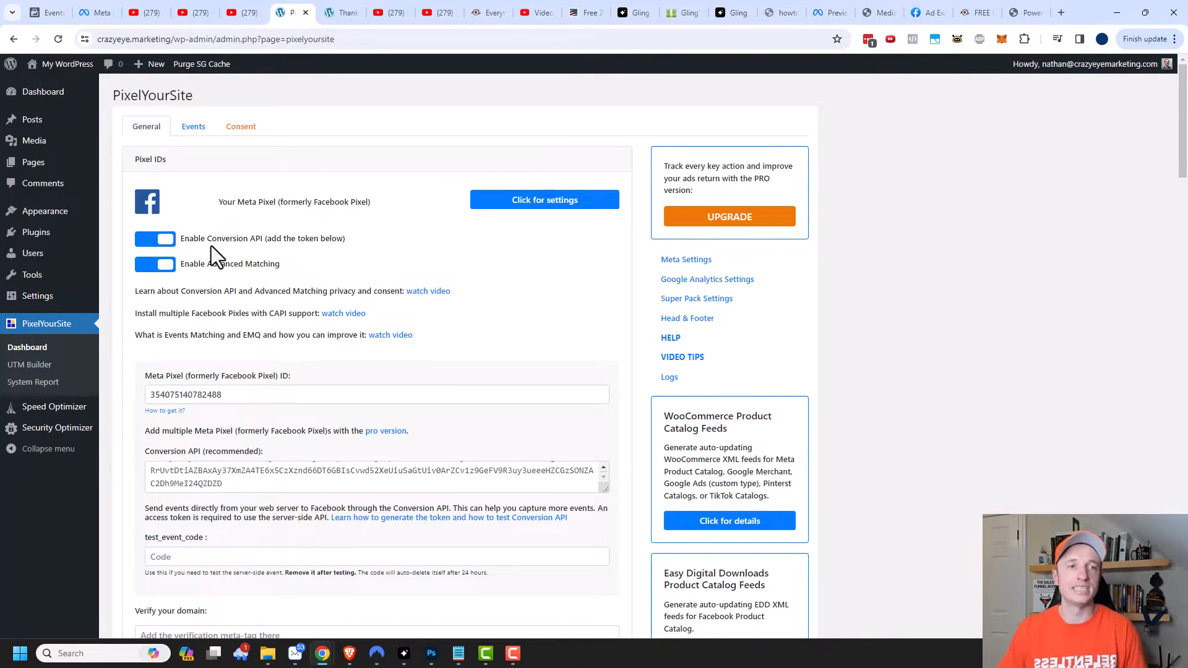
Add a new event to PixelYourSite's user-defined events list.
left_click(194, 127)
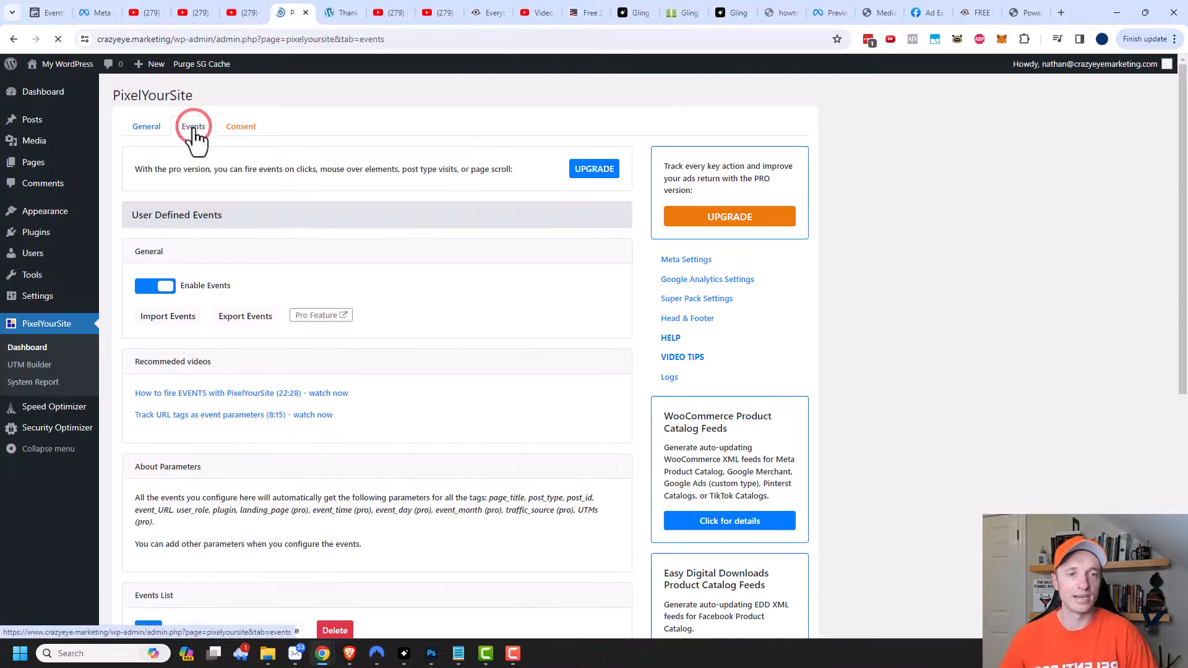
scroll(300, 153, "down", 4)
scroll(339, 223, "down", 2)
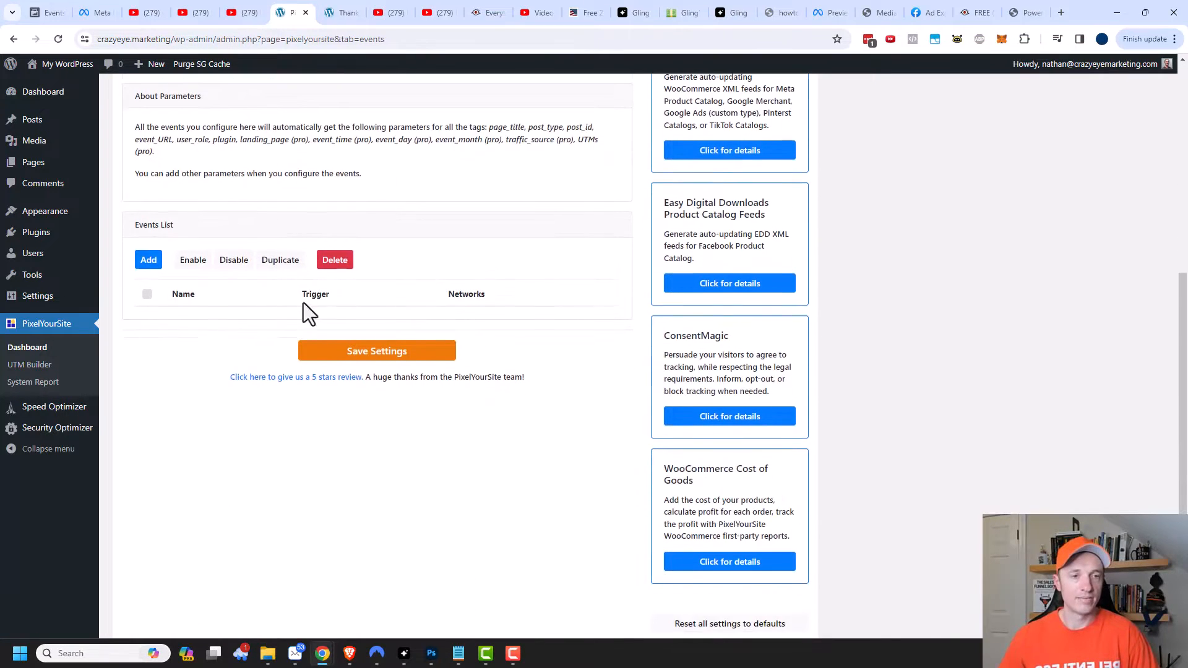
left_click(148, 259)
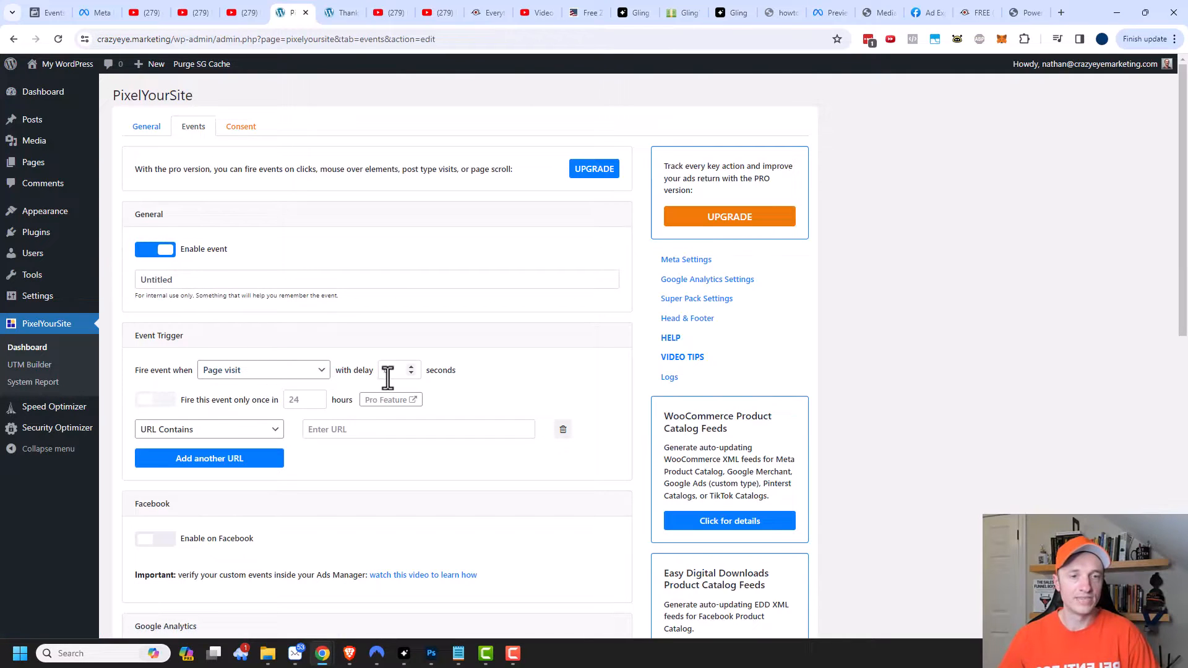
Set the event's page visit trigger to URL Contains book-ty, copying the slug from the book thank-you page's address.
scroll(373, 372, "down", 1)
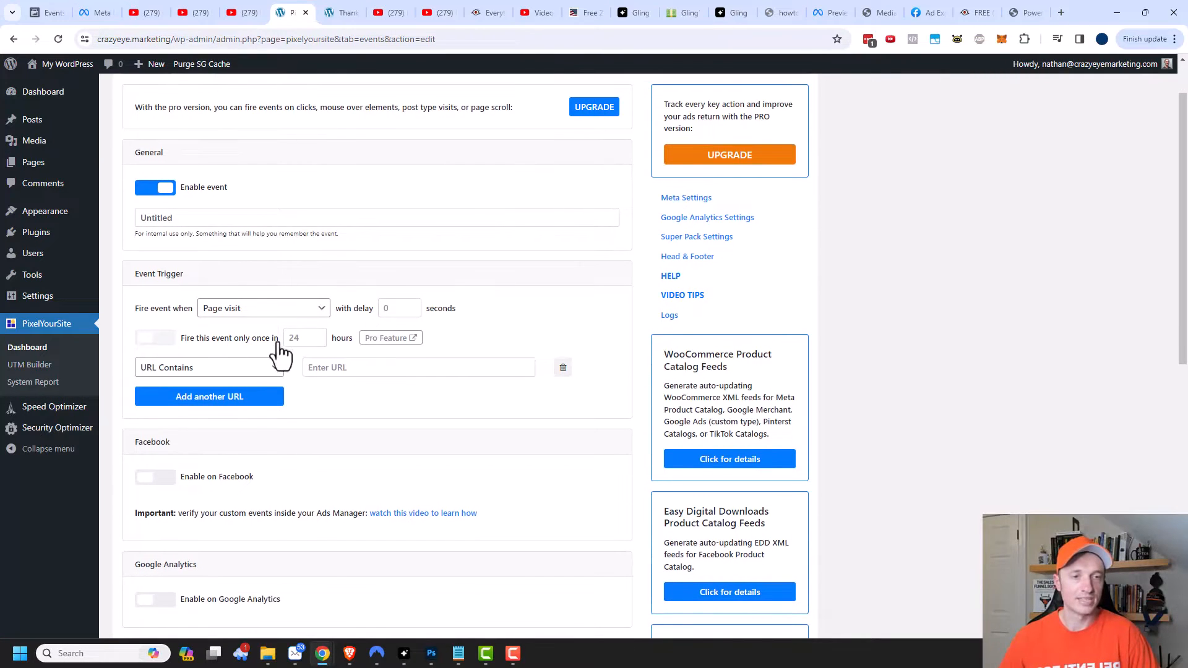
scroll(322, 354, "down", 1)
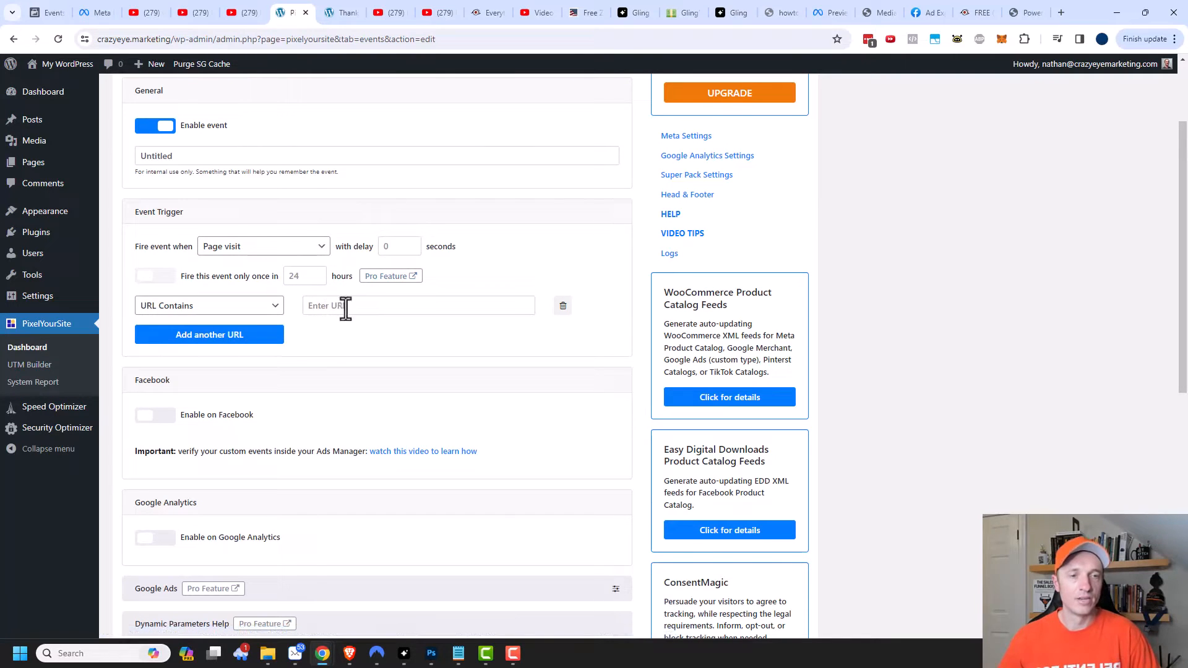
left_click(343, 12)
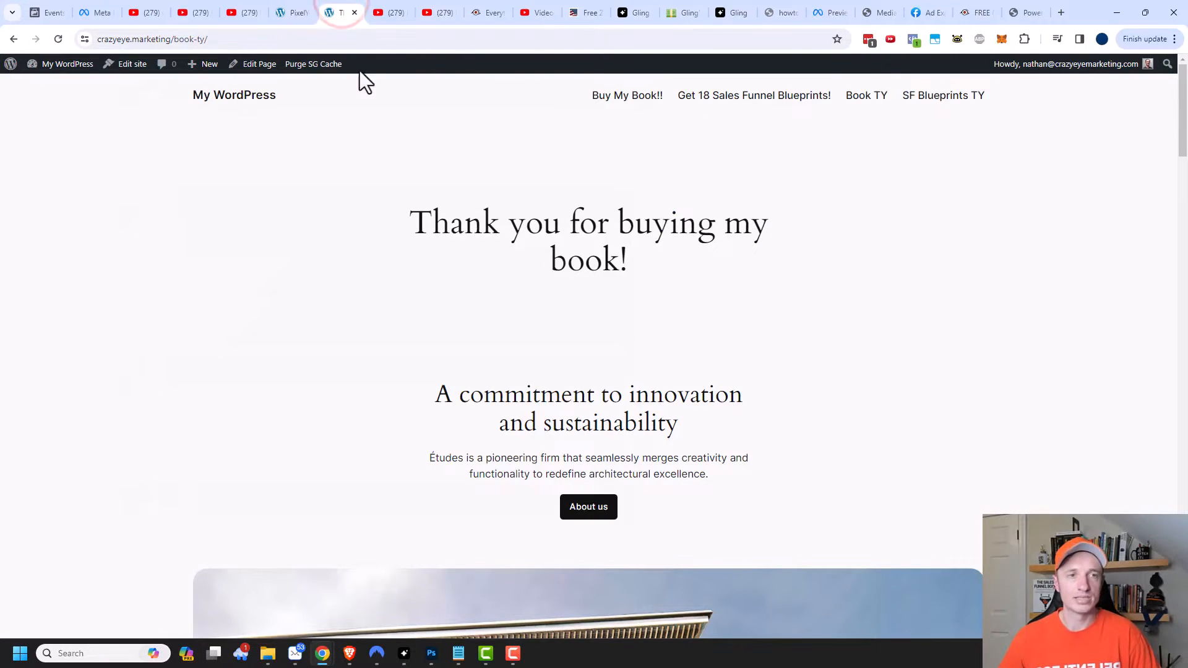
left_click(277, 39)
left_click(188, 39)
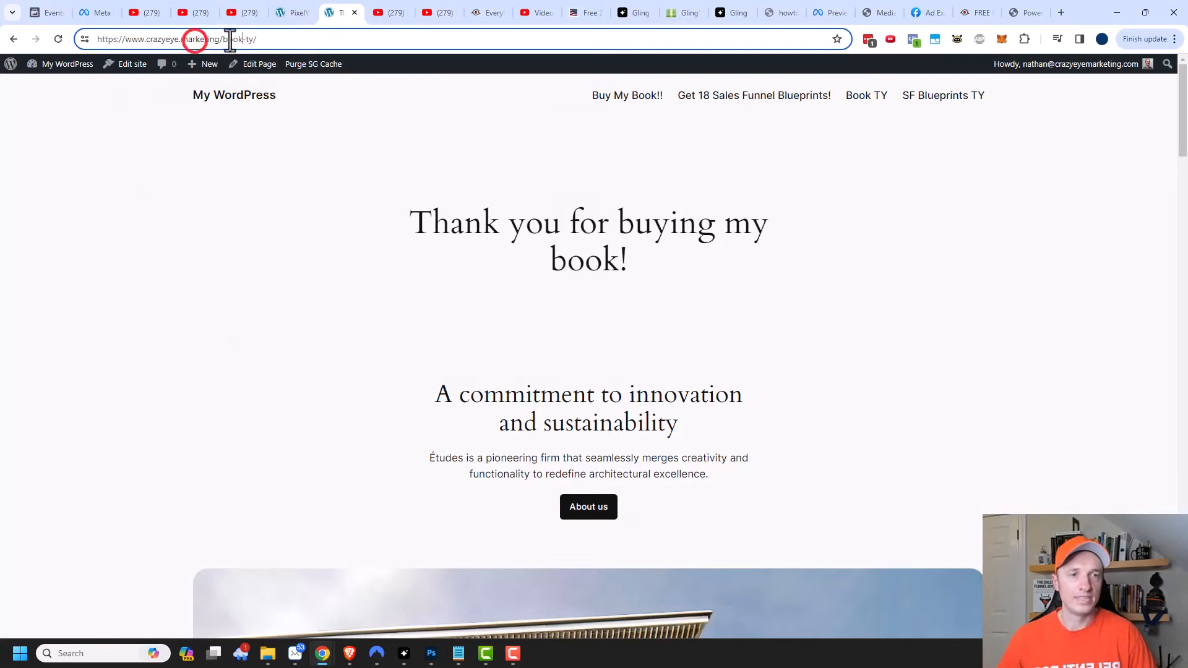
left_click_drag(251, 39, 230, 42)
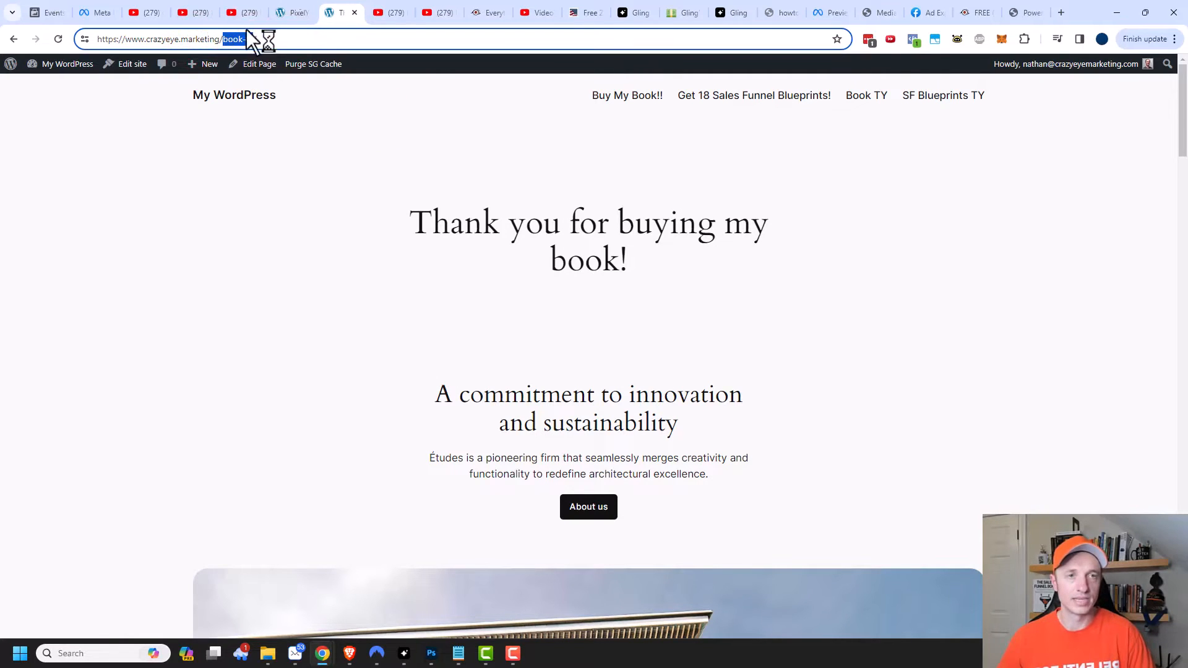
left_click(291, 12)
left_click(385, 306)
type("book-ty")
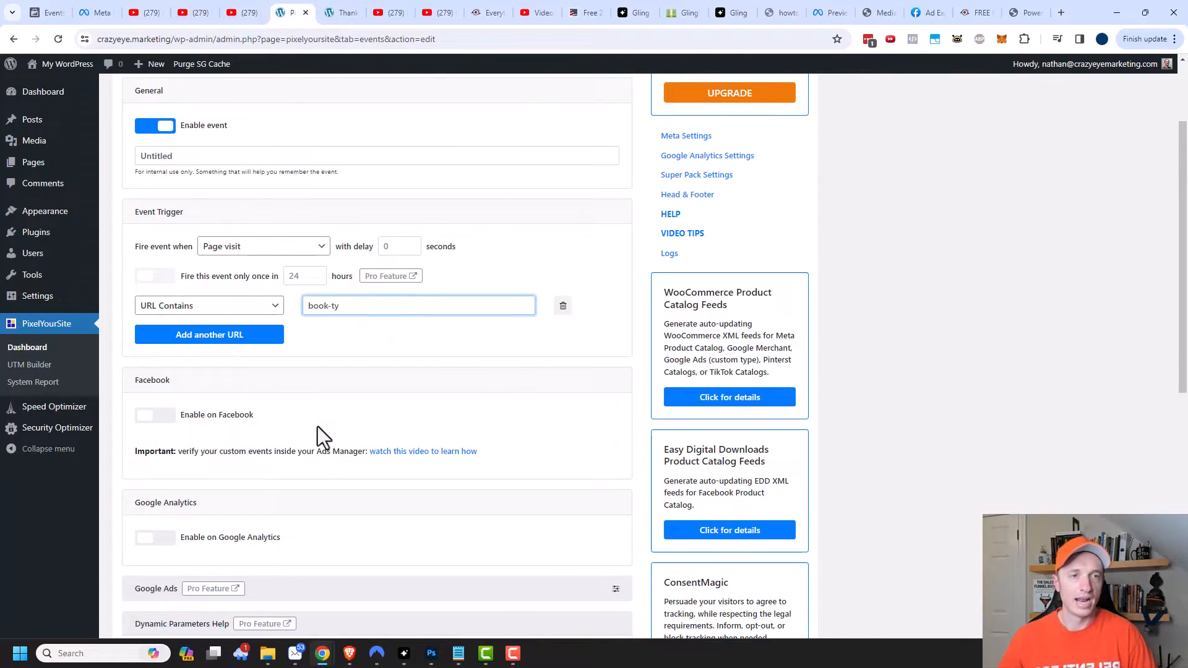
Enable the book-ty event on Facebook with the Purchase event type and save the event.
scroll(135, 403, "down", 1)
left_click(150, 355)
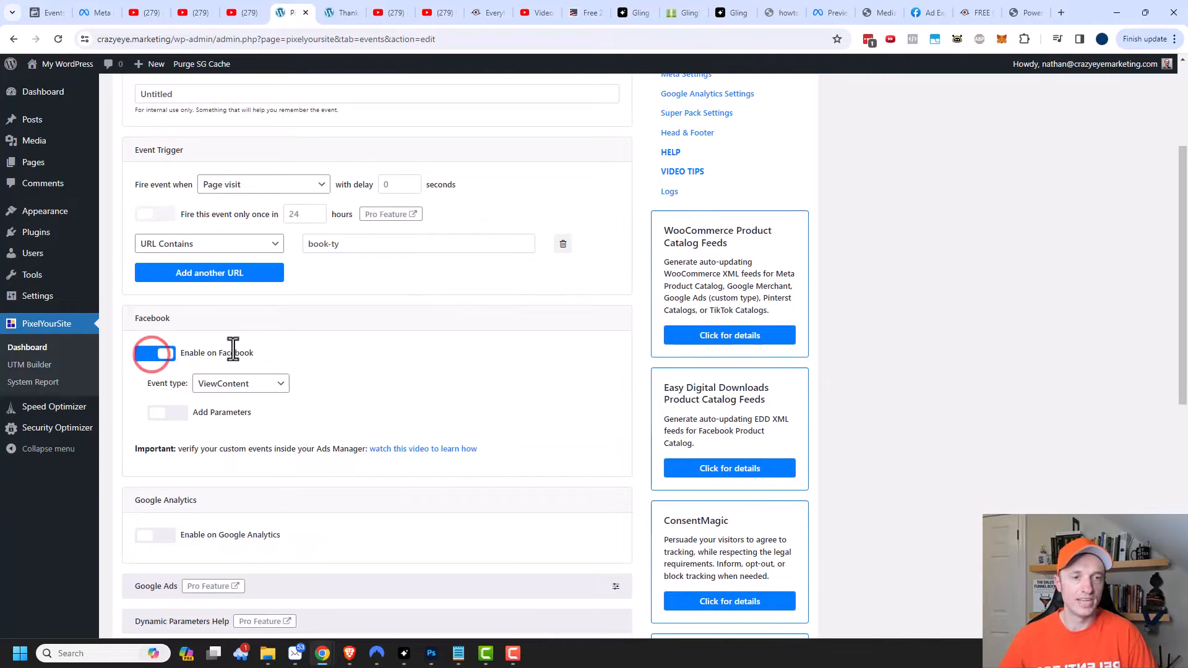
scroll(259, 396, "down", 1)
left_click(262, 323)
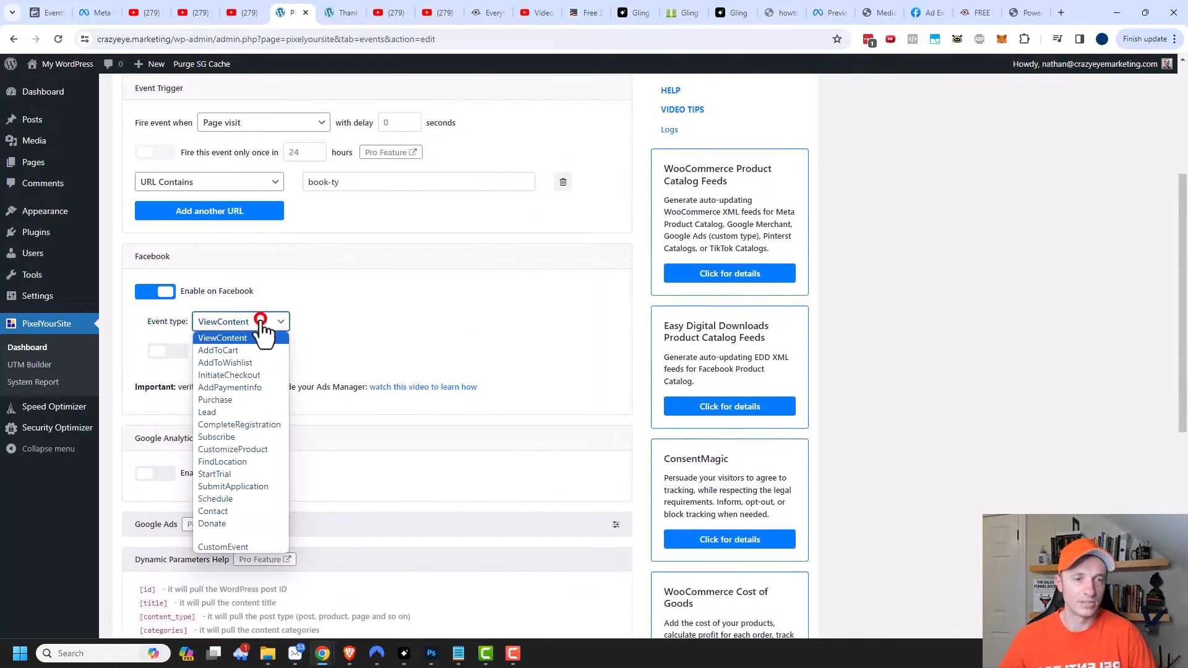
left_click(244, 399)
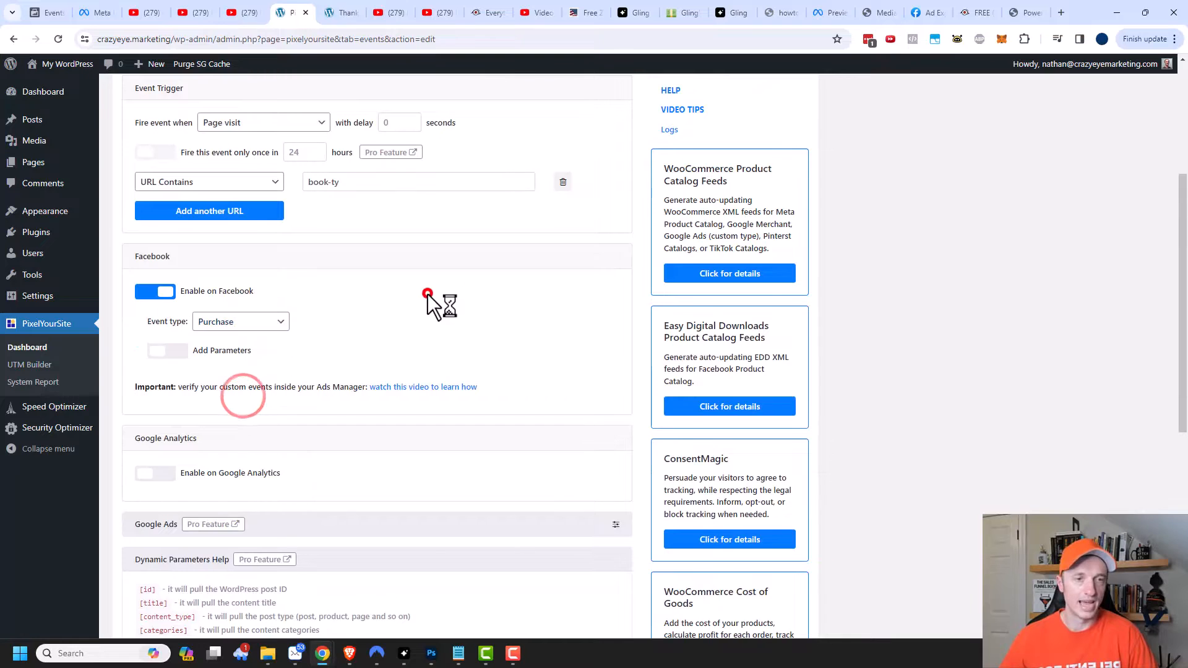
scroll(260, 297, "down", 2)
scroll(283, 247, "down", 5)
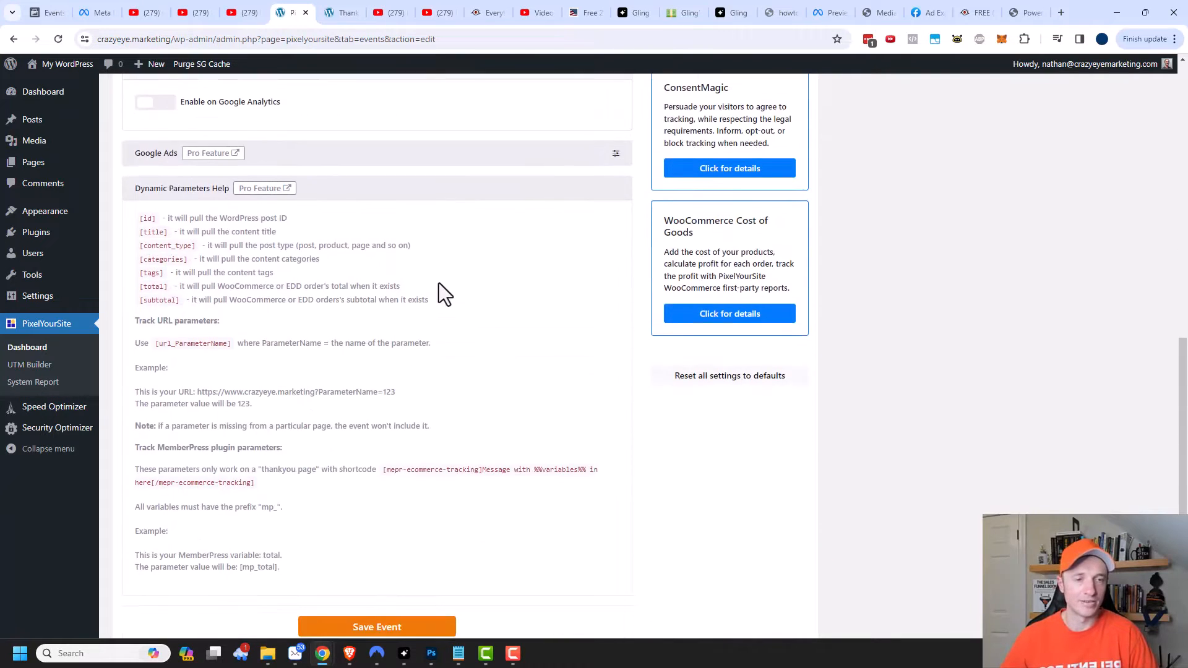
left_click(399, 561)
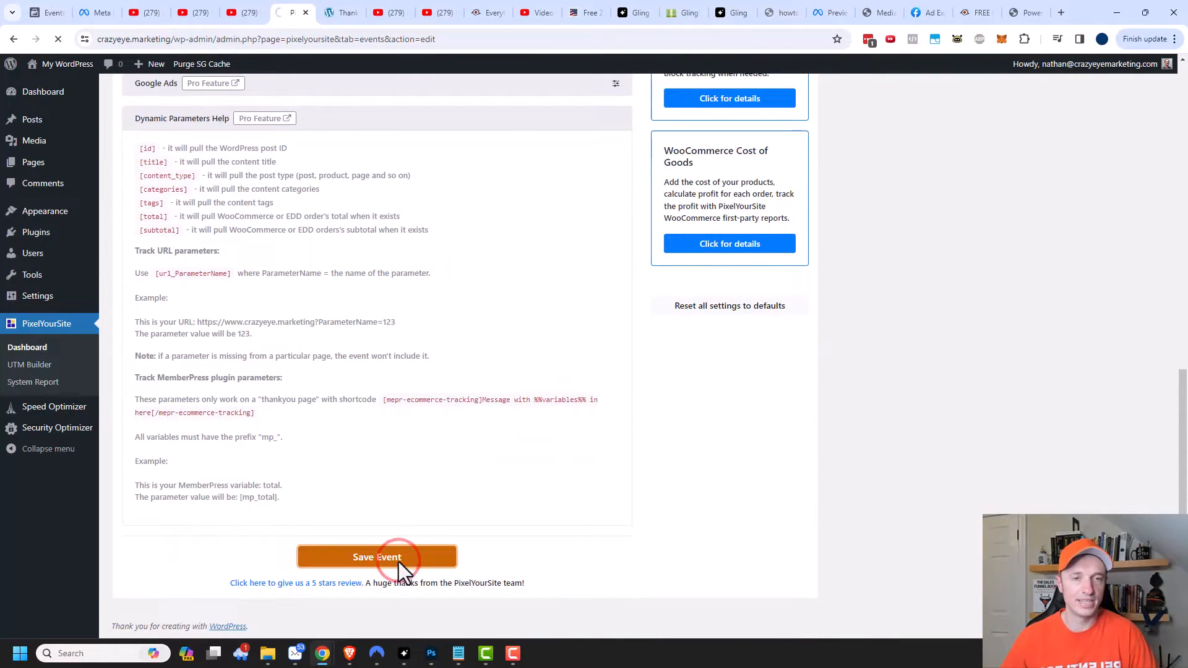
Add another event to the PixelYourSite events list and name it Lead.
scroll(398, 562, "down", 3)
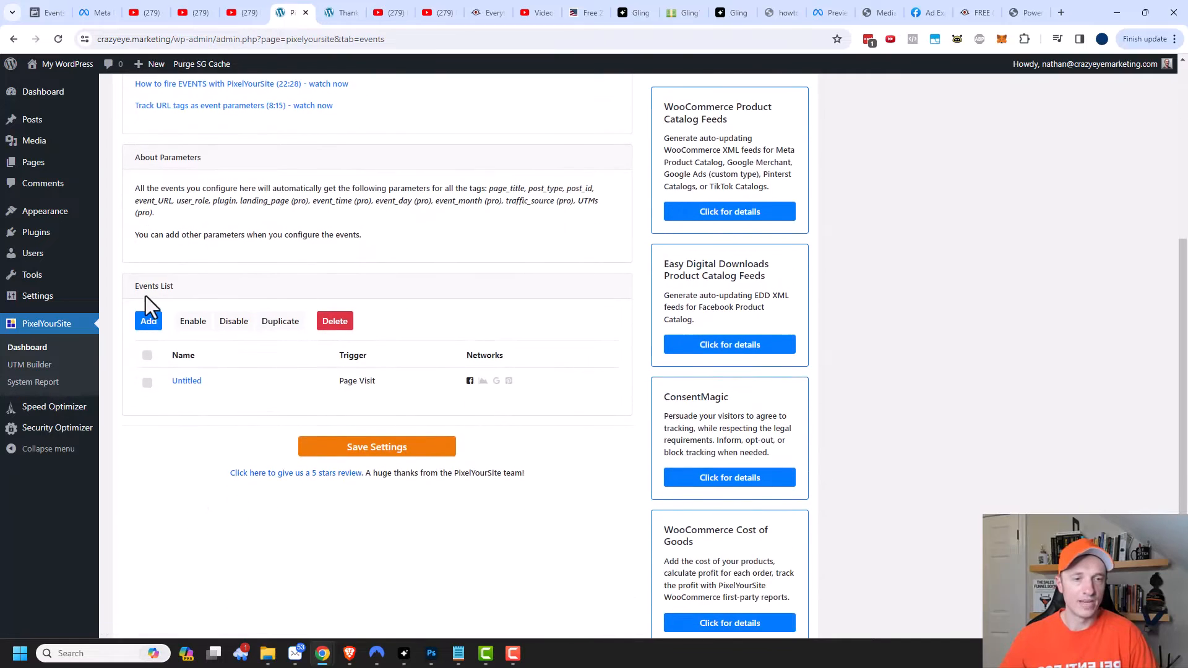
left_click(150, 323)
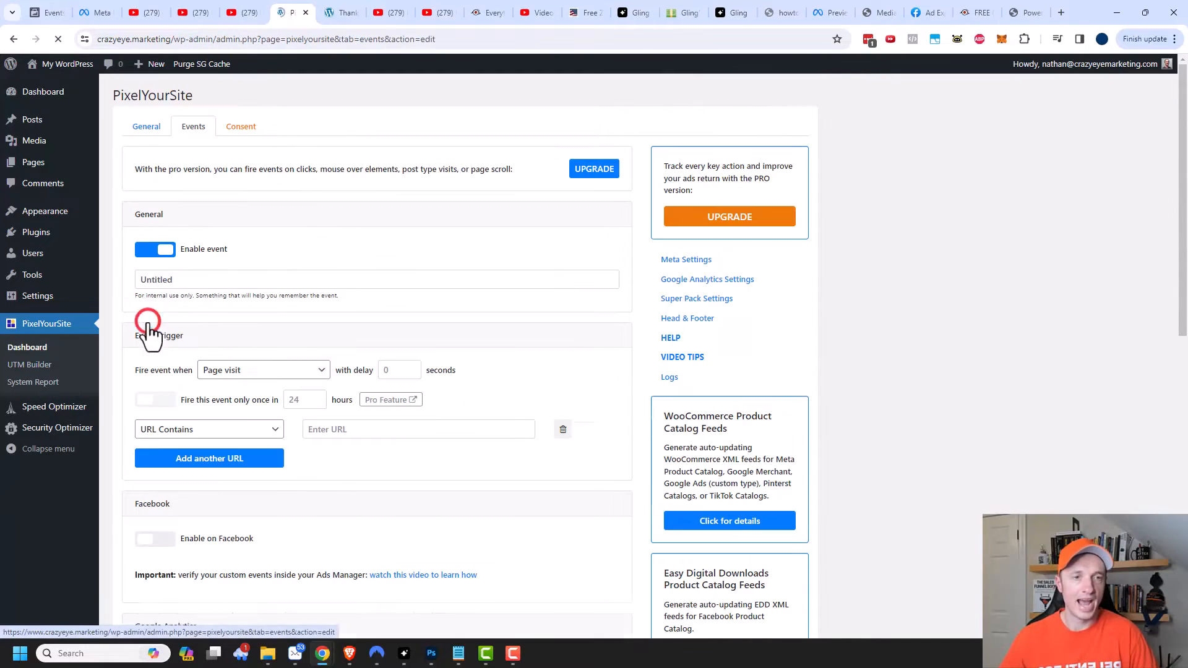
double_click(201, 278)
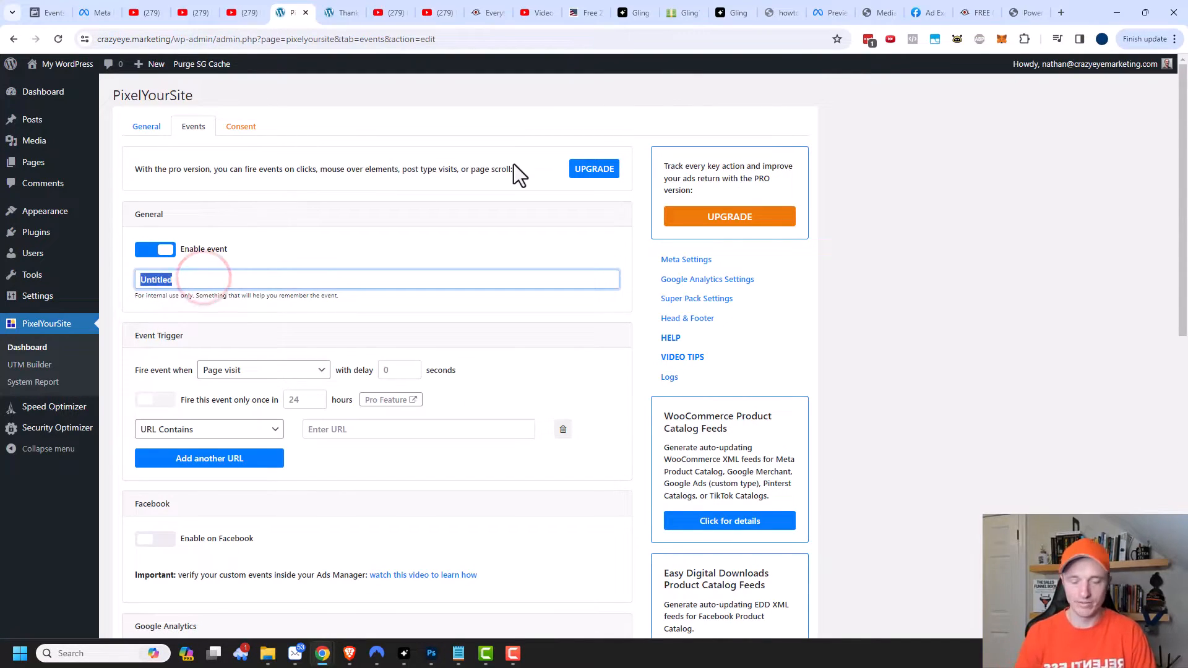
type("Lead")
key("BackSpace")
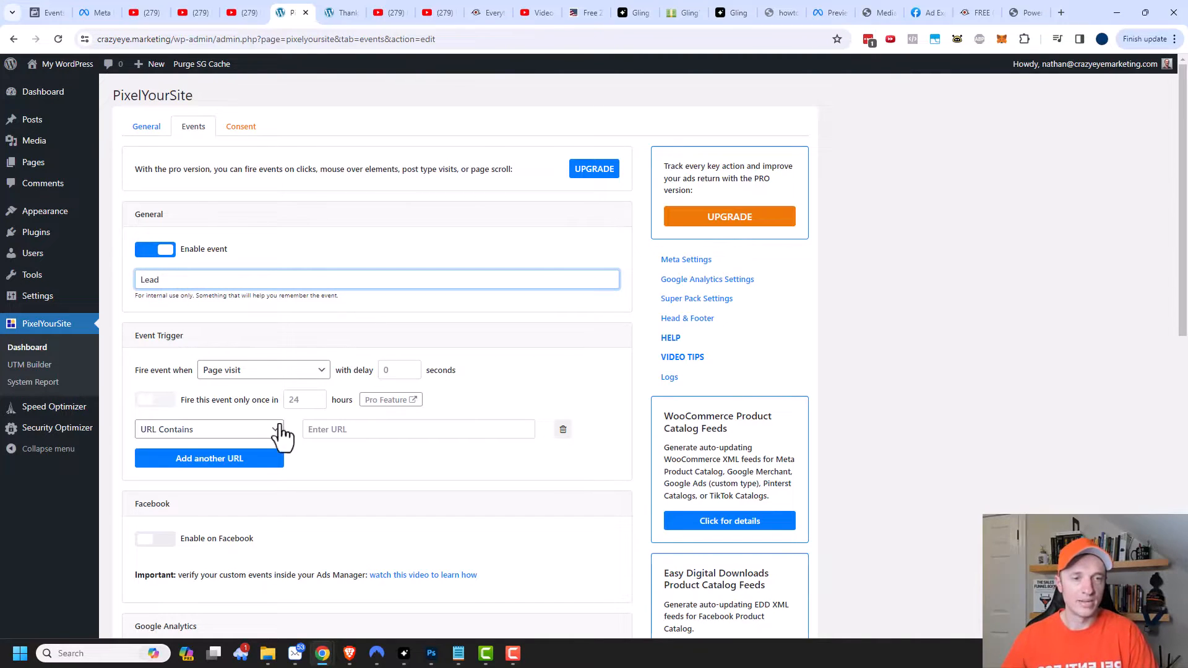
Set the Lead event's URL Contains trigger to blueprints-ty, copying the slug from the Sales Funnel Blueprints thank-you page's address.
left_click(347, 429)
left_click(347, 12)
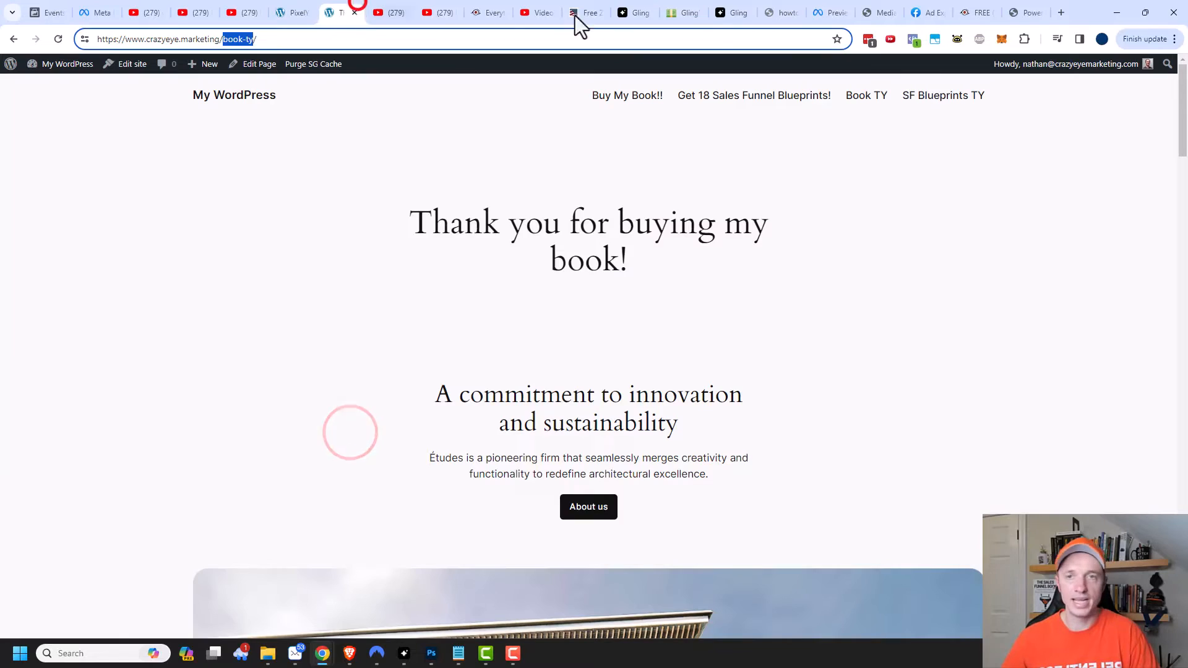
left_click(941, 96)
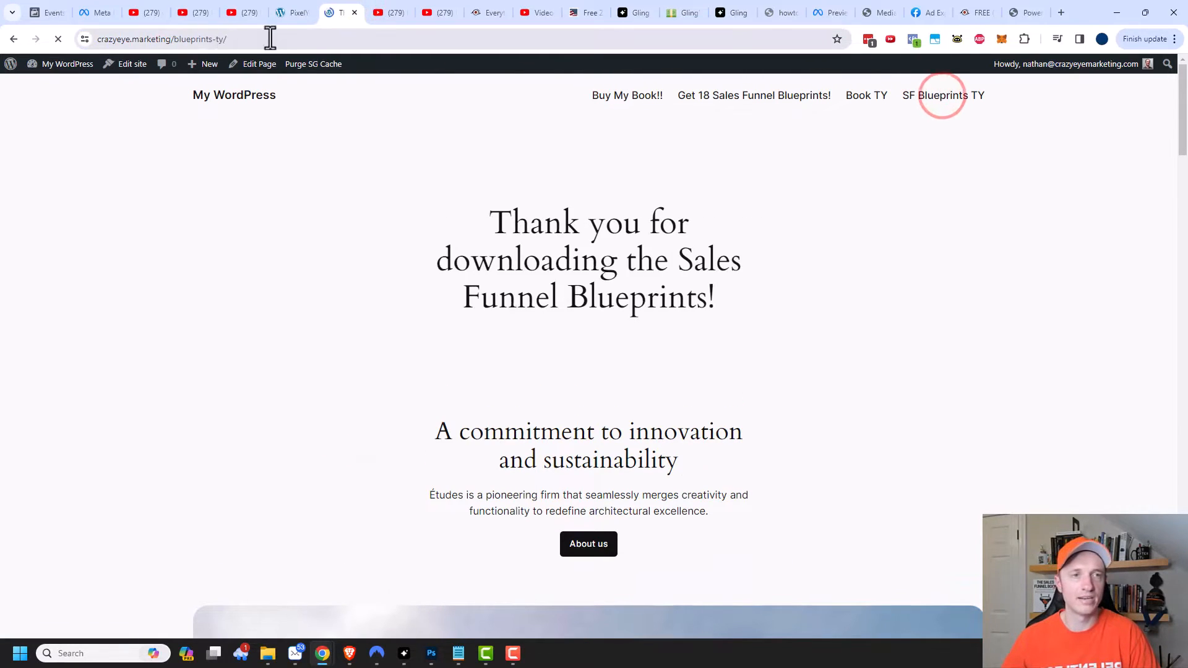
left_click(234, 37)
left_click(240, 37)
left_click_drag(271, 39, 222, 37)
key("ctrl+c")
left_click(290, 13)
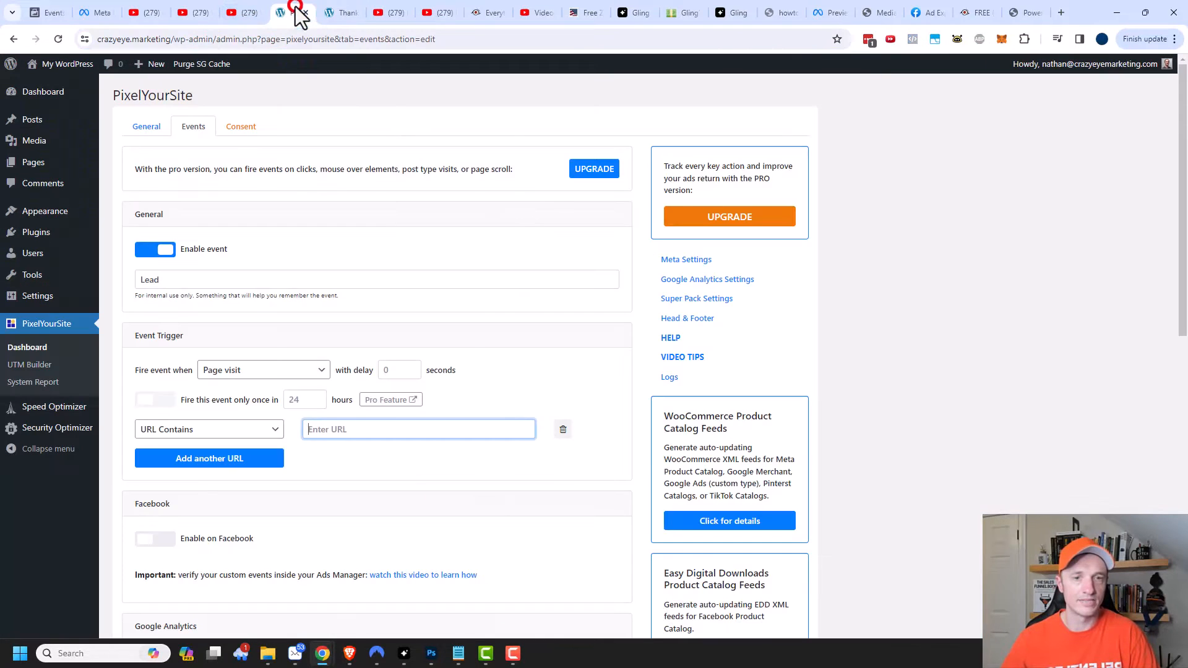
left_click(425, 436)
key("ctrl+v")
Enable the Lead event on Facebook with the Lead event type and save it to the events list.
scroll(424, 442, "down", 2)
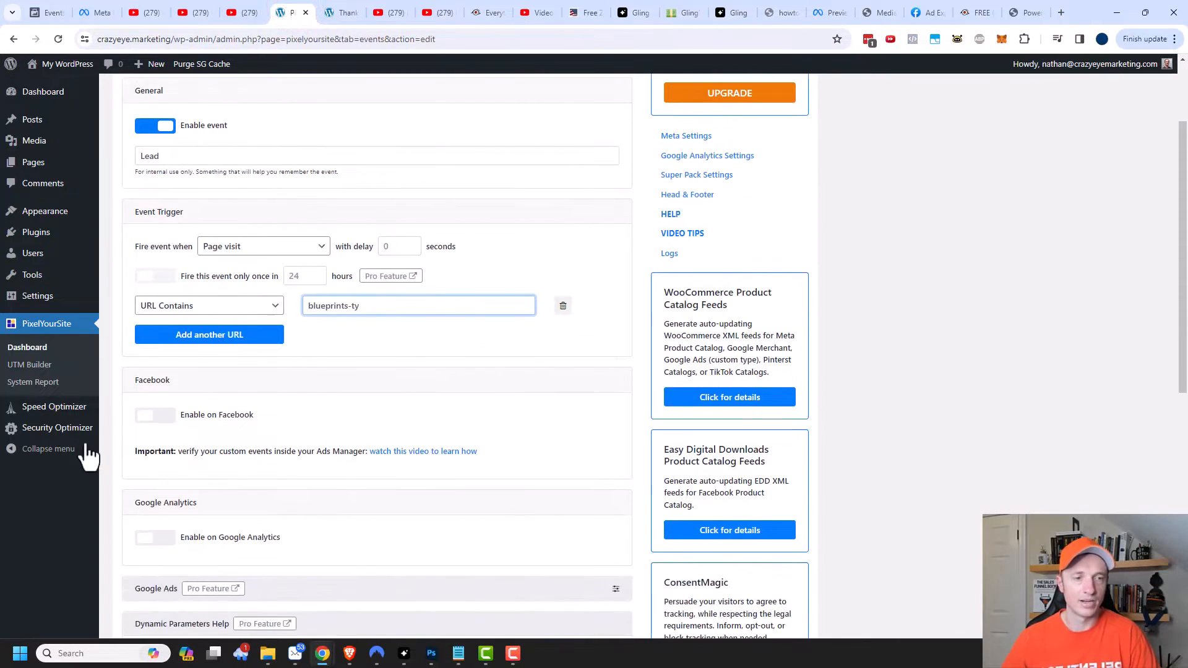
left_click(151, 415)
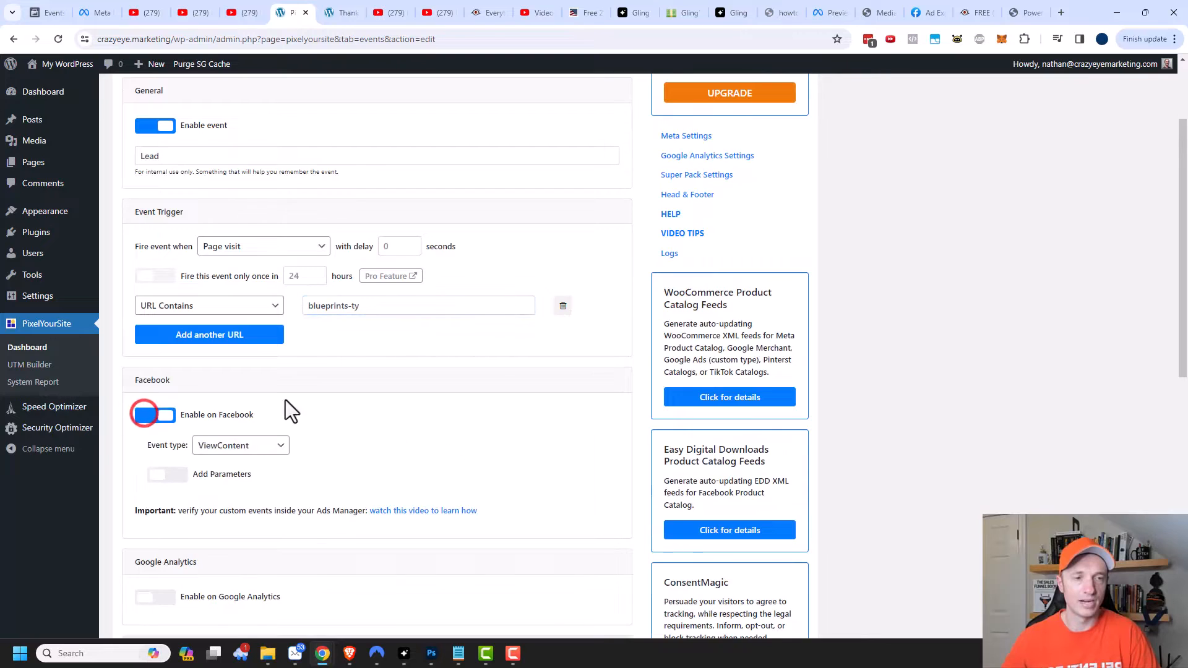
left_click(265, 460)
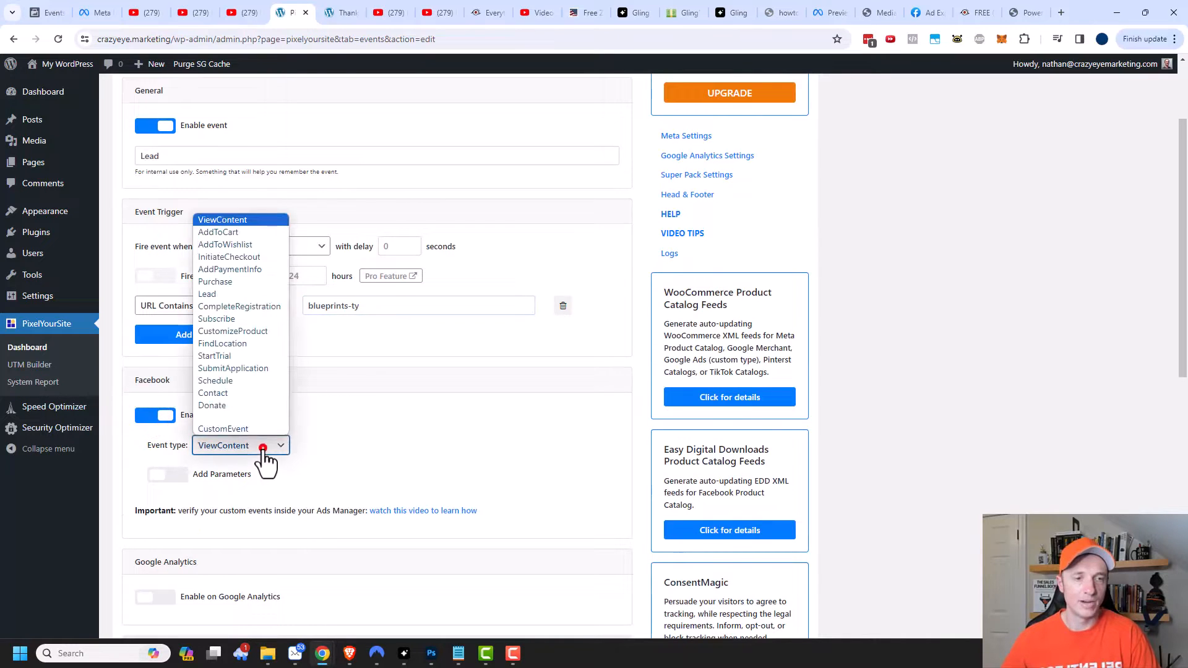
left_click(233, 295)
scroll(444, 440, "down", 9)
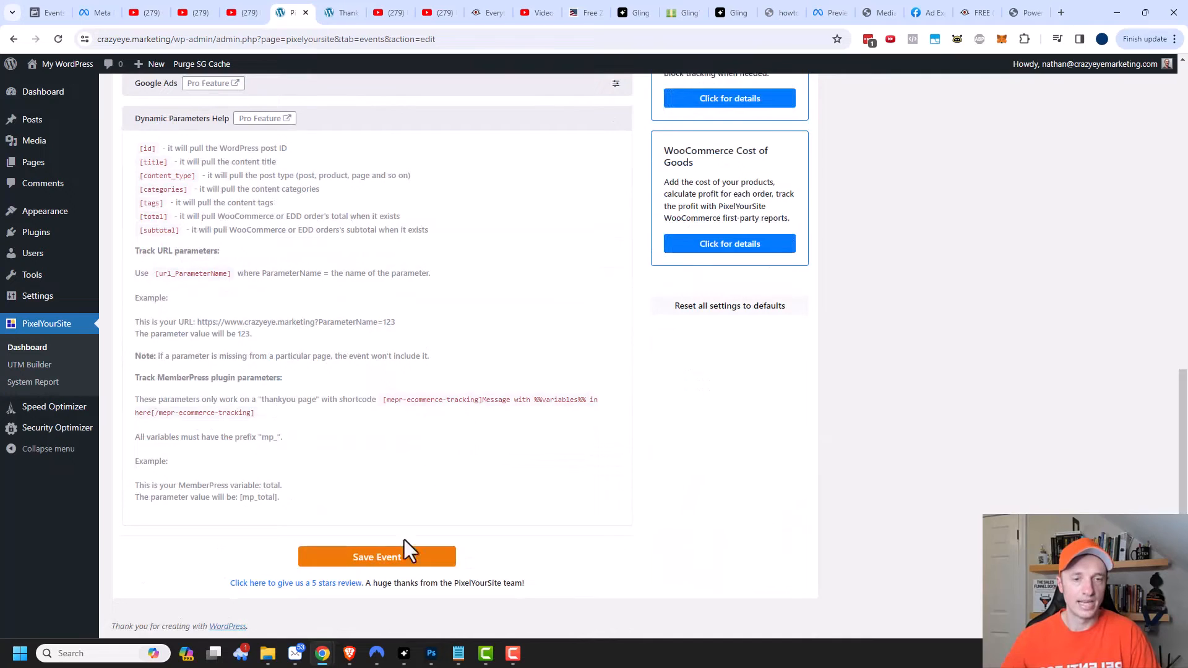
left_click(396, 560)
scroll(311, 417, "down", 5)
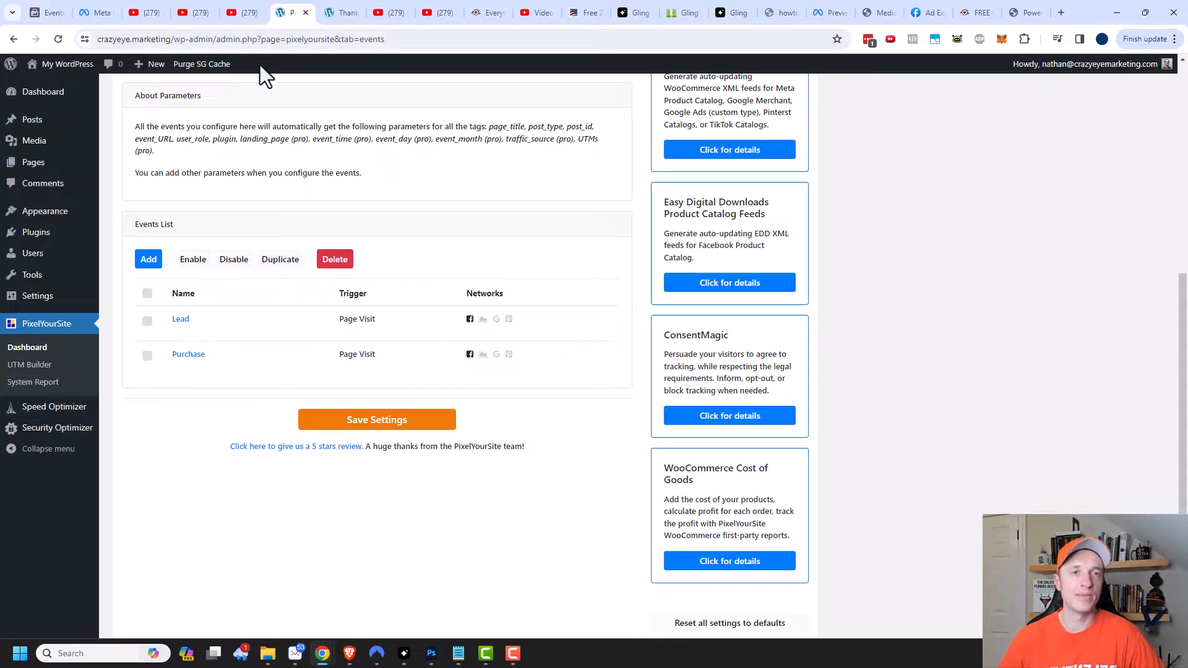
left_click(106, 12)
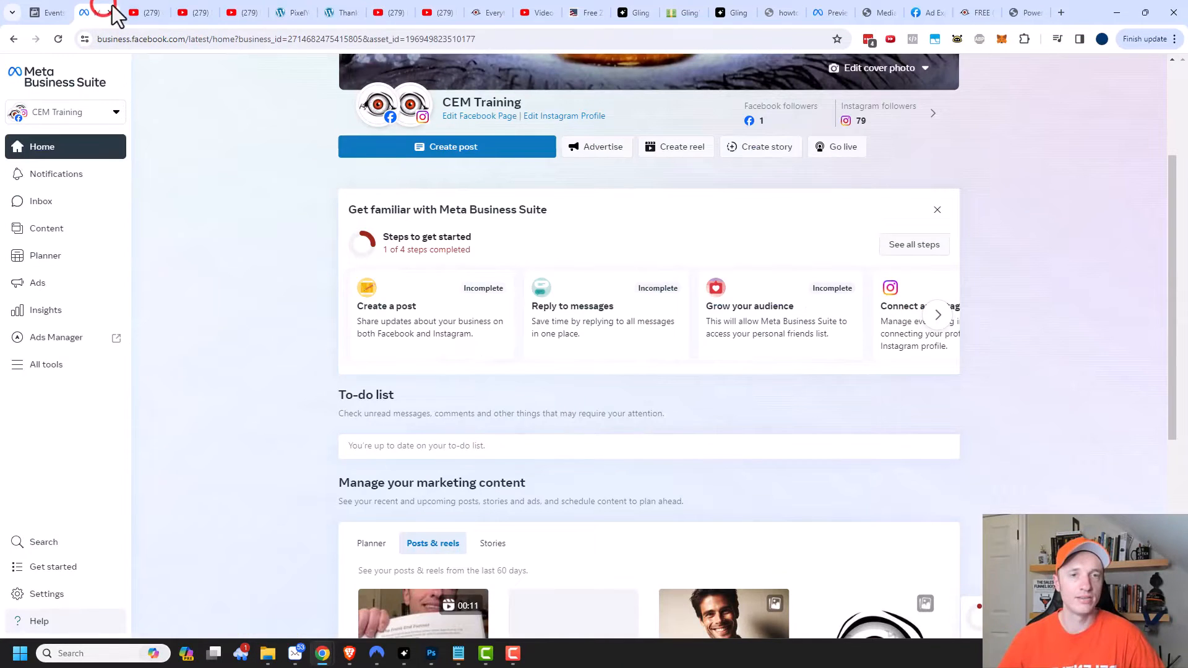
left_click(54, 12)
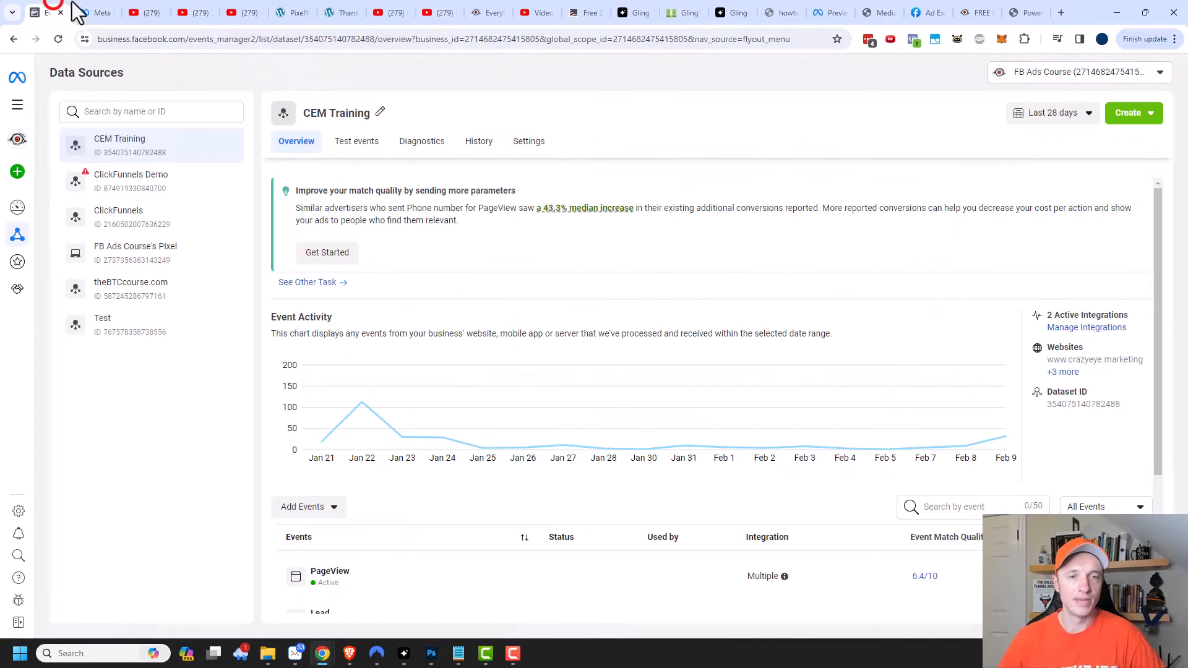
left_click(356, 143)
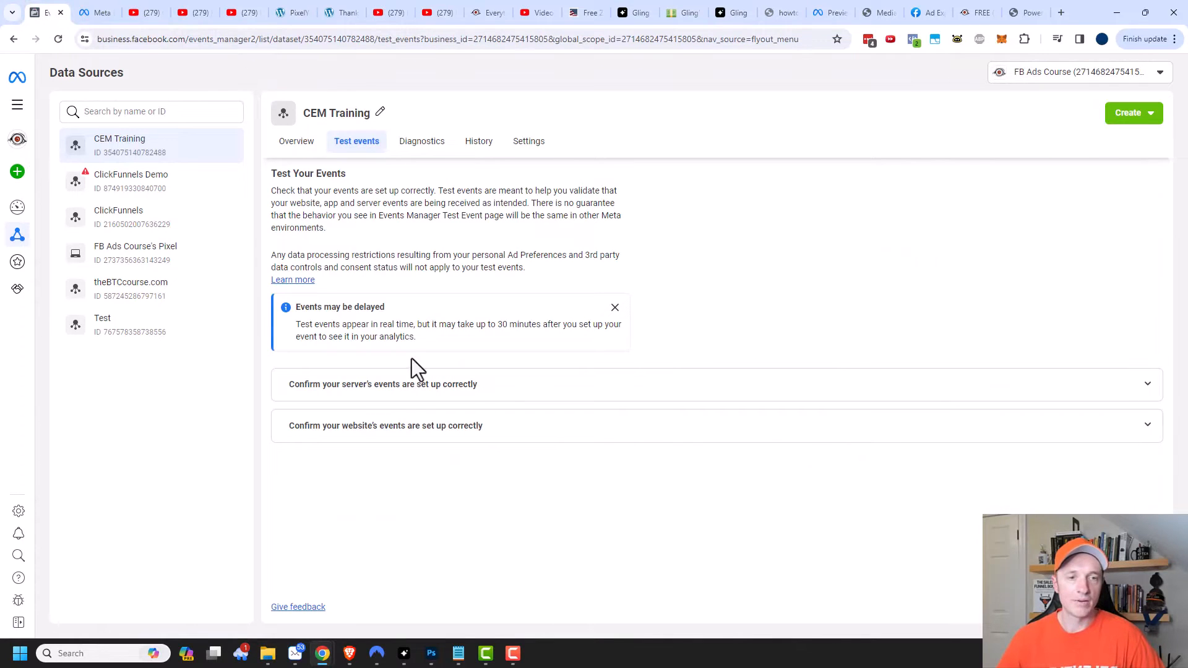
left_click(353, 427)
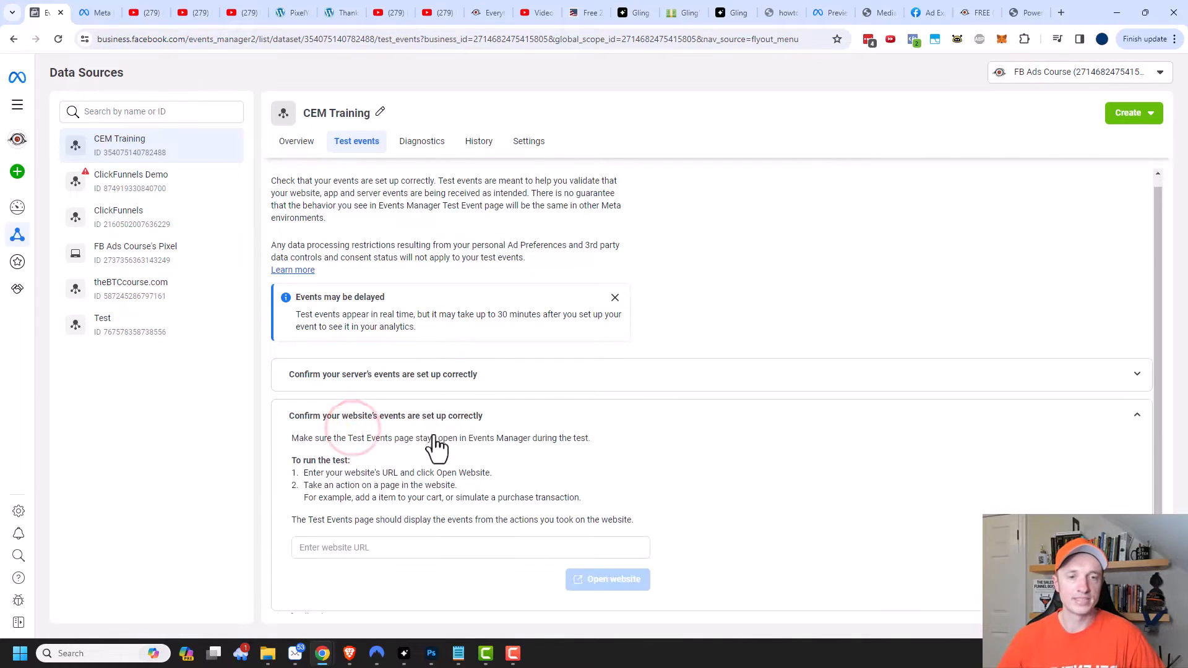
left_click(365, 537)
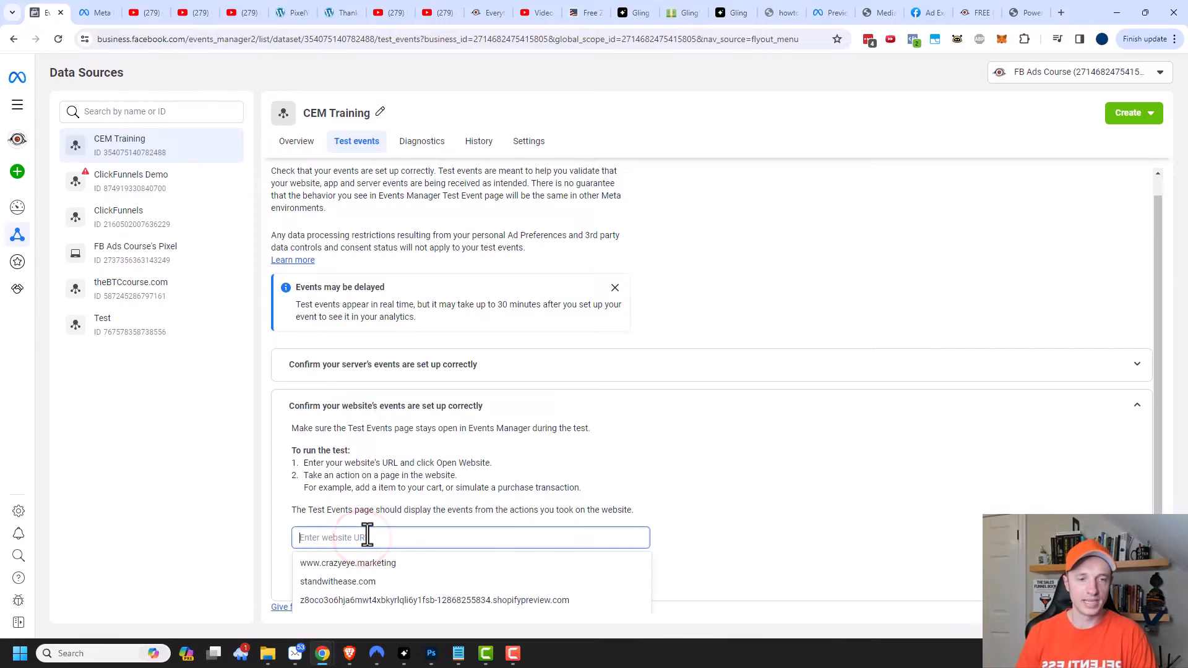
left_click(380, 562)
left_click(607, 575)
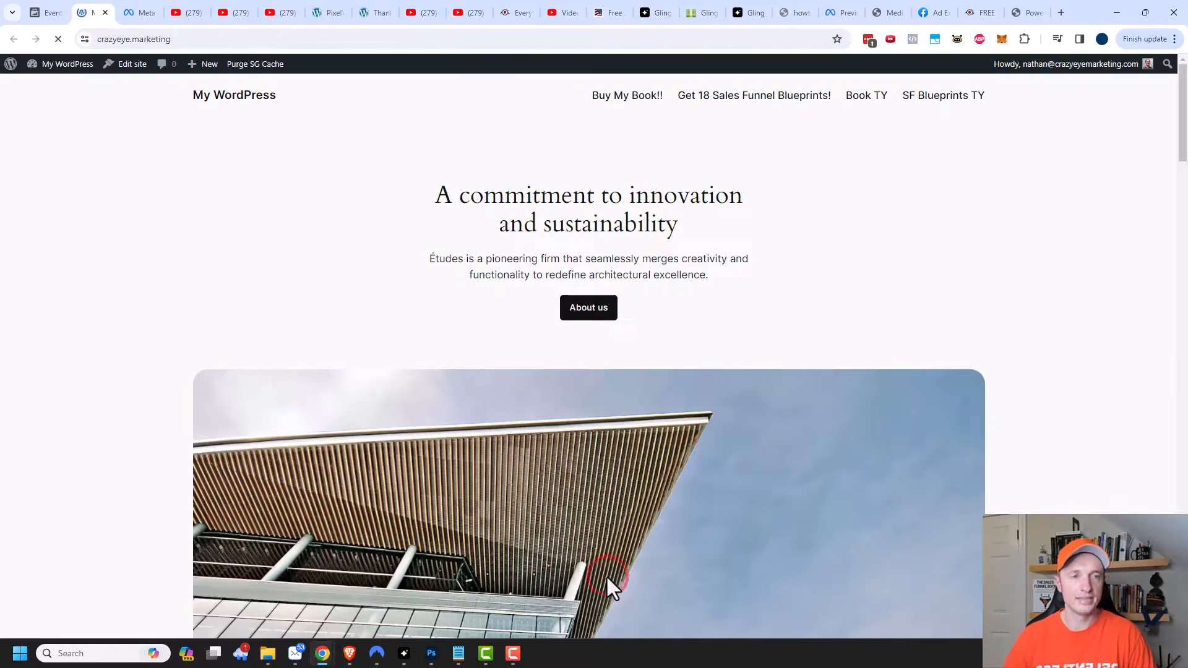
Visit the book and blueprints thank-you pages, checking their events with Meta Pixel Helper and in Events Manager's test events.
left_click(866, 101)
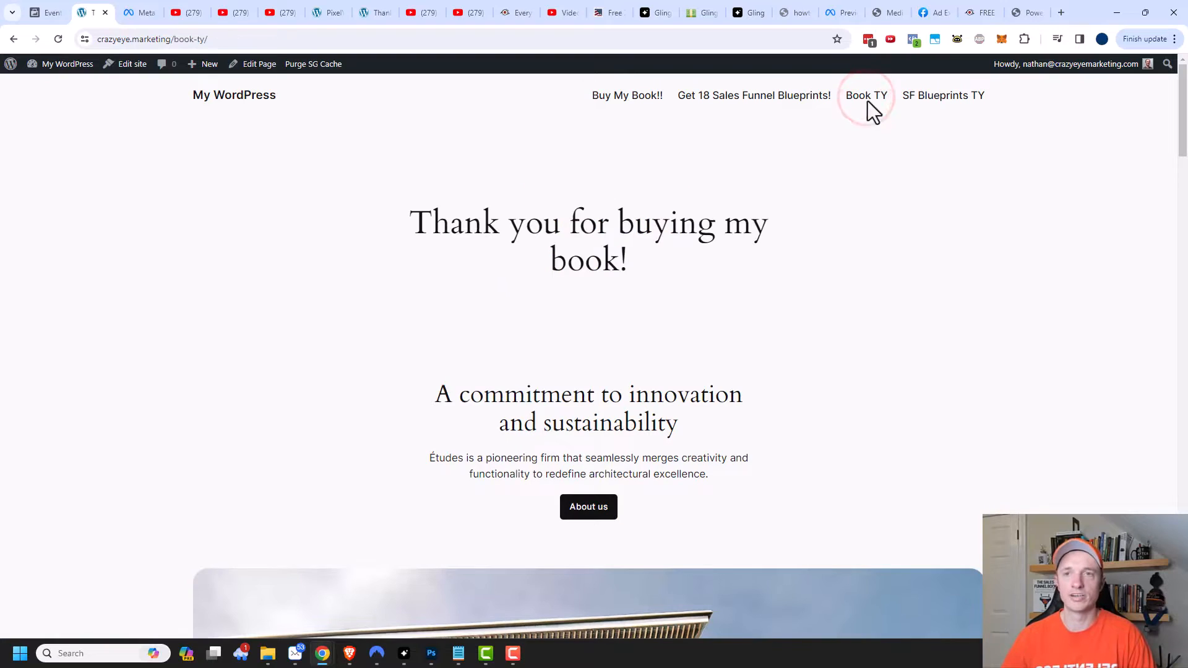
left_click(912, 39)
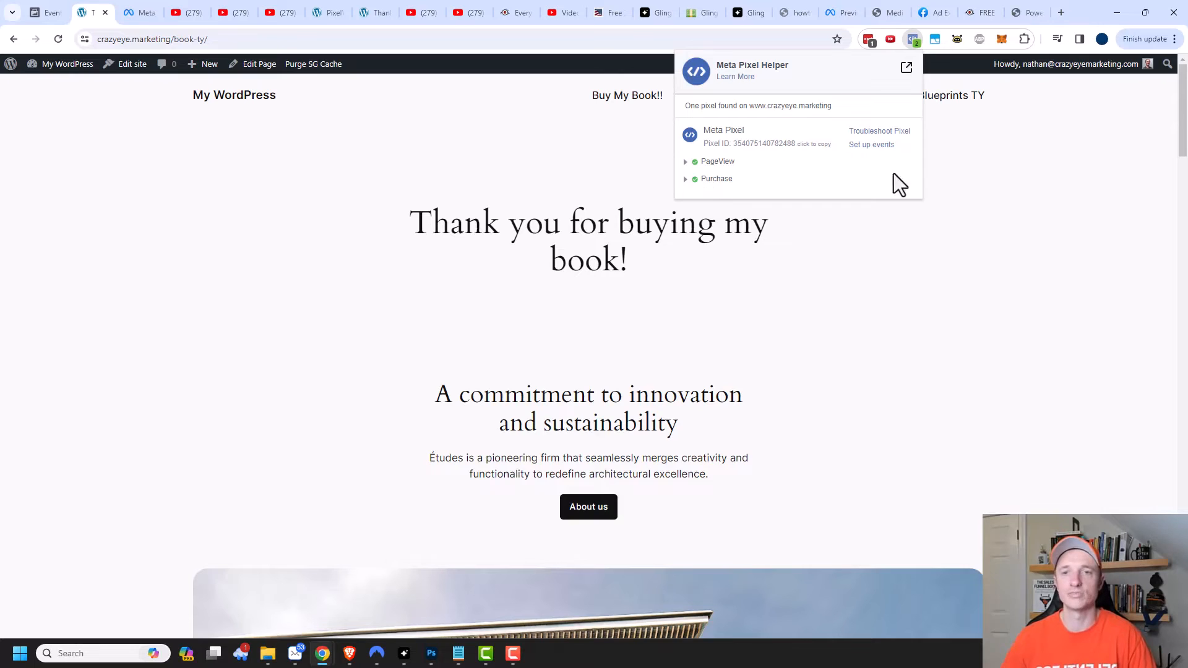
left_click(1000, 176)
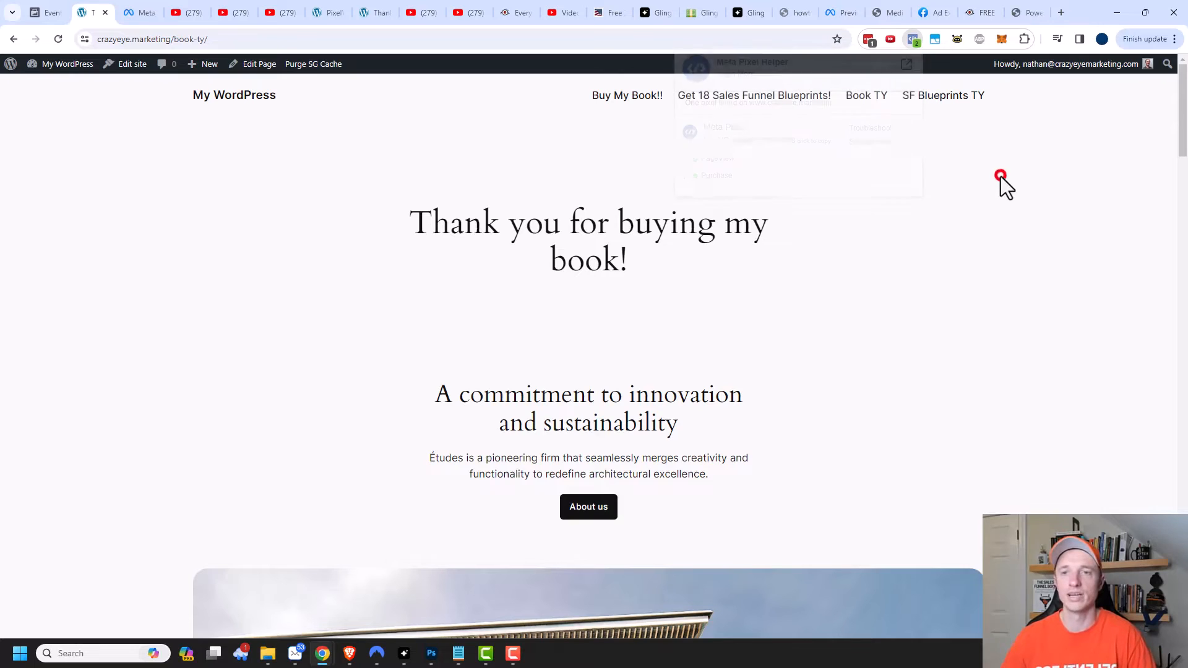
left_click(946, 97)
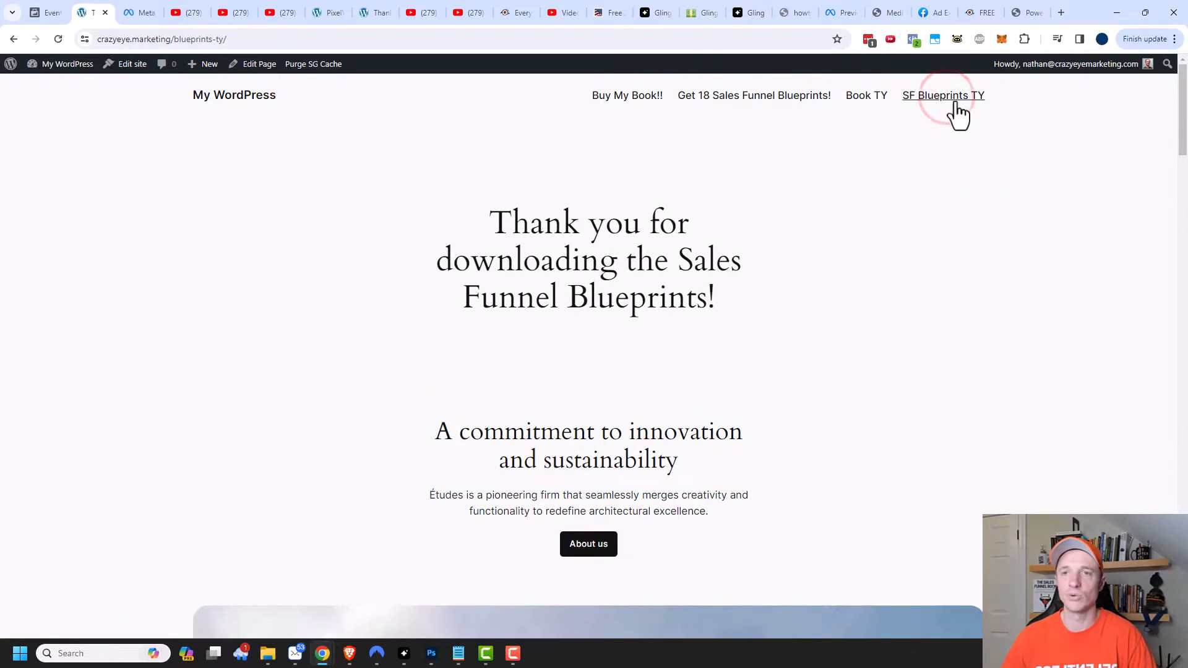
left_click(914, 39)
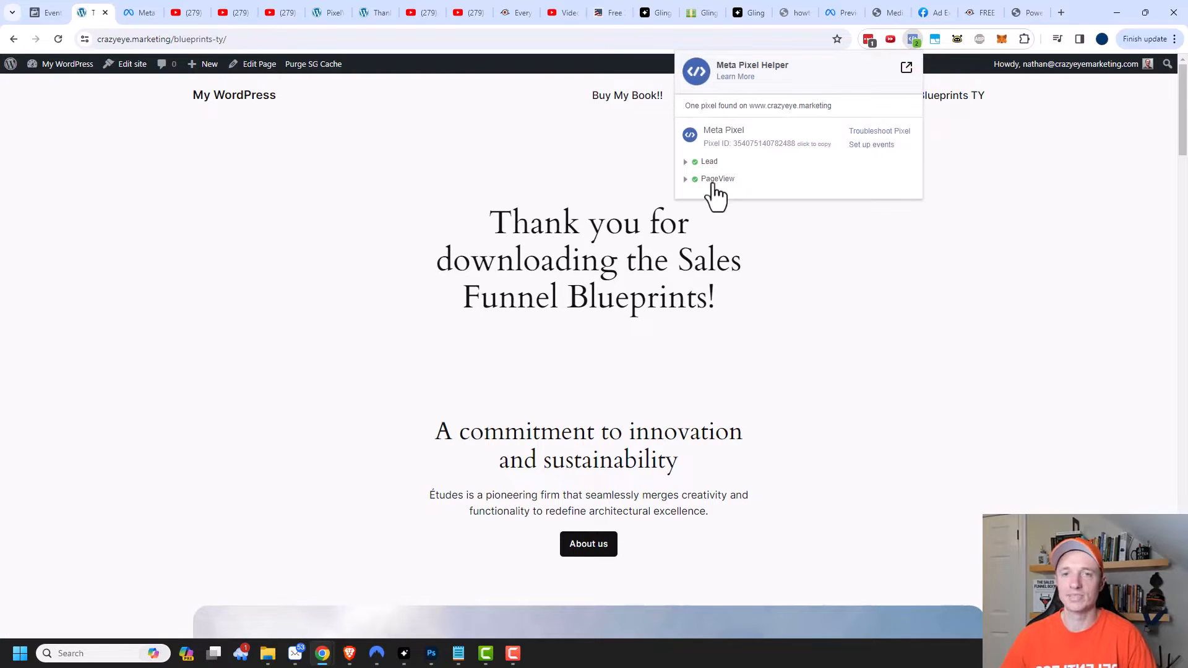
left_click(42, 4)
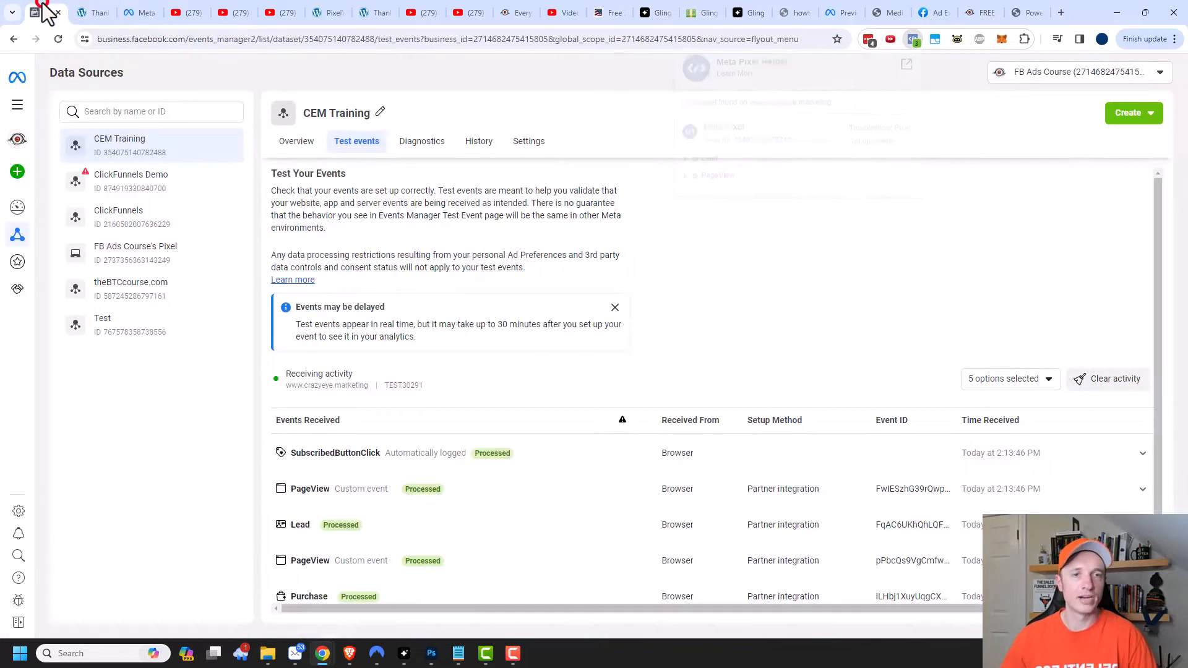
scroll(810, 209, "down", 2)
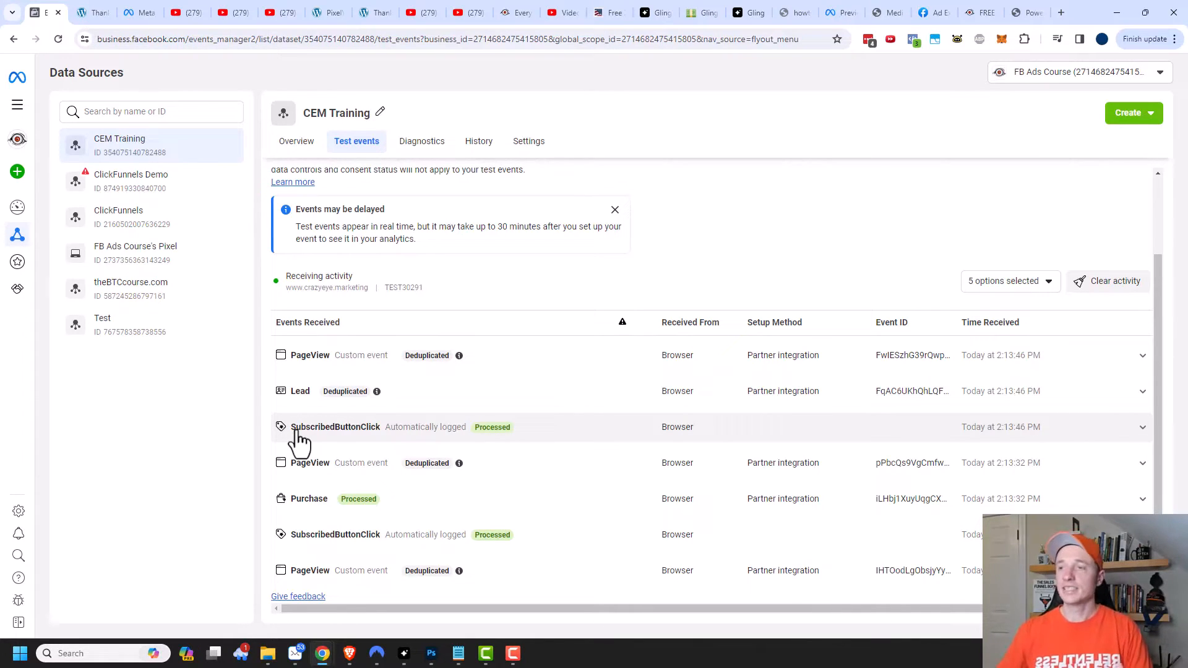
Switch to the Pixel Install notes in Notepad and review the Audiences part of the plan.
key("alt+Tab")
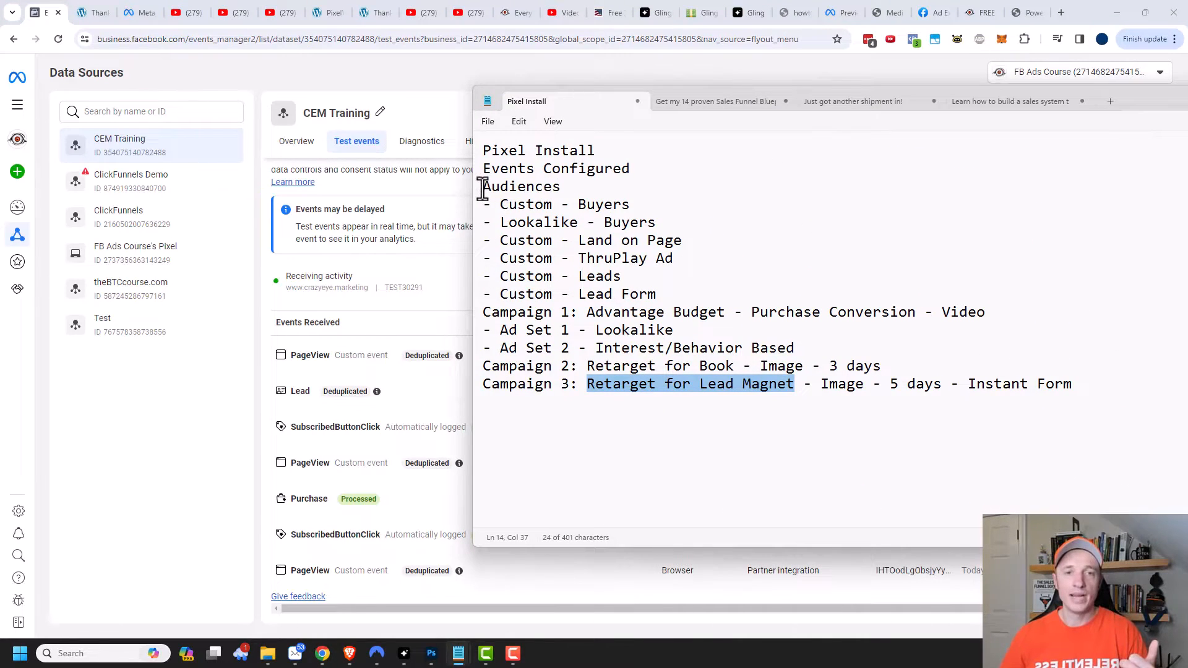
left_click_drag(483, 185, 603, 188)
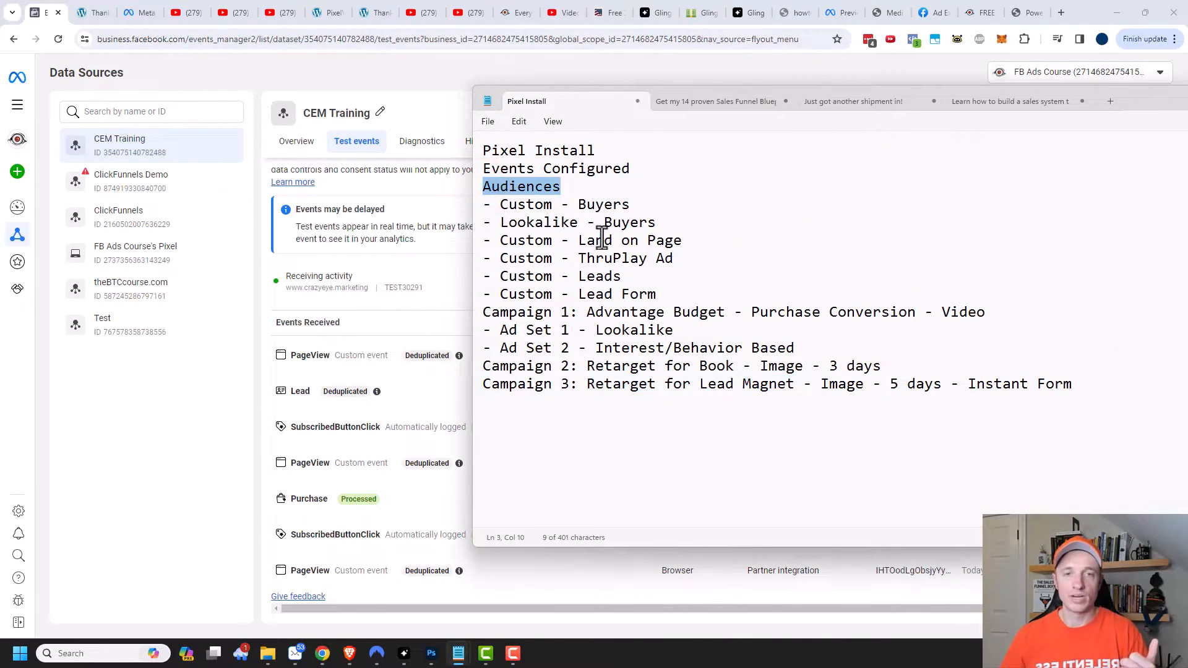
left_click(1141, 98)
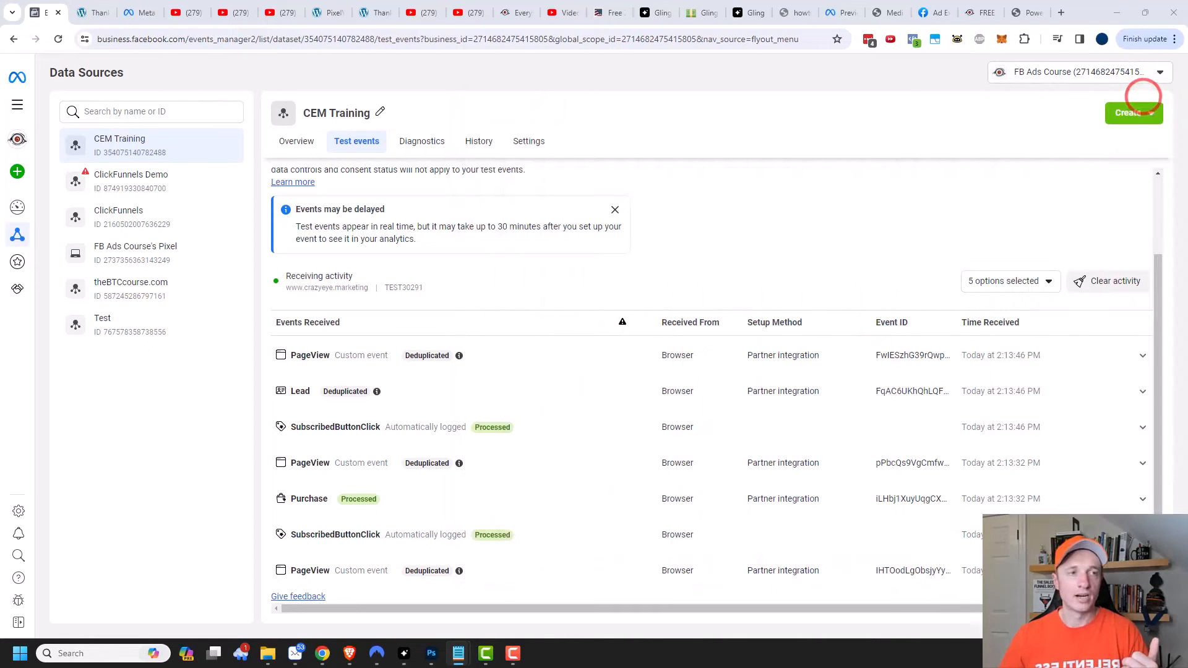
Go from Events Manager to Ads Manager and open the Audiences page.
left_click(14, 115)
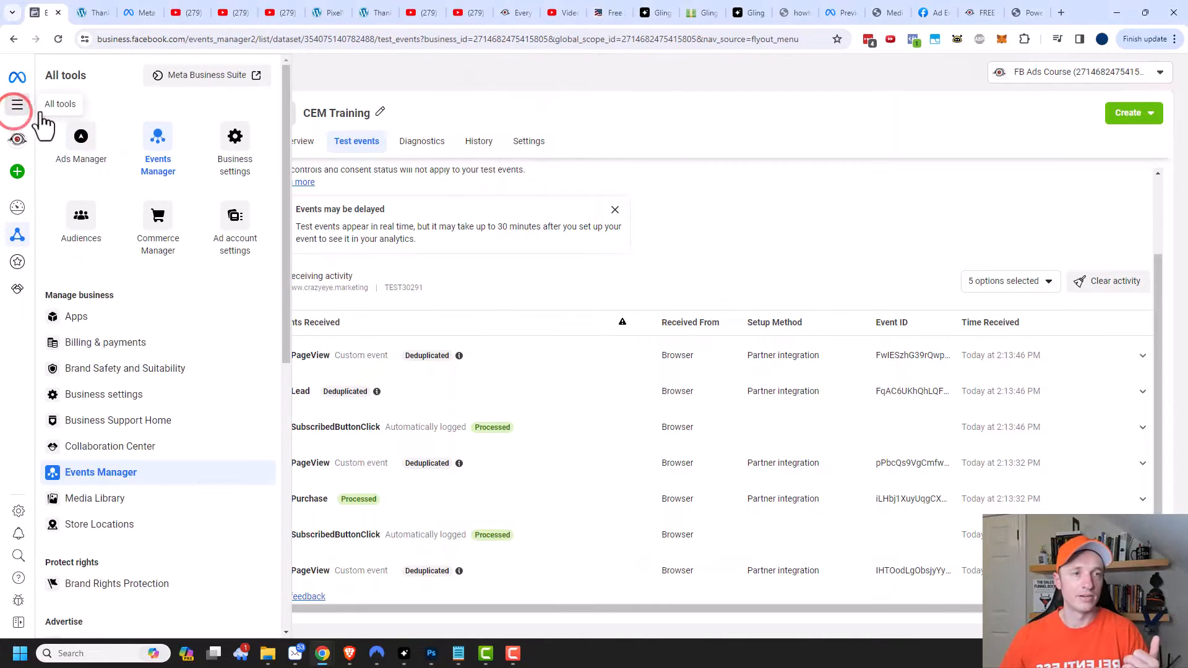
left_click(80, 149)
mouse_move(19, 198)
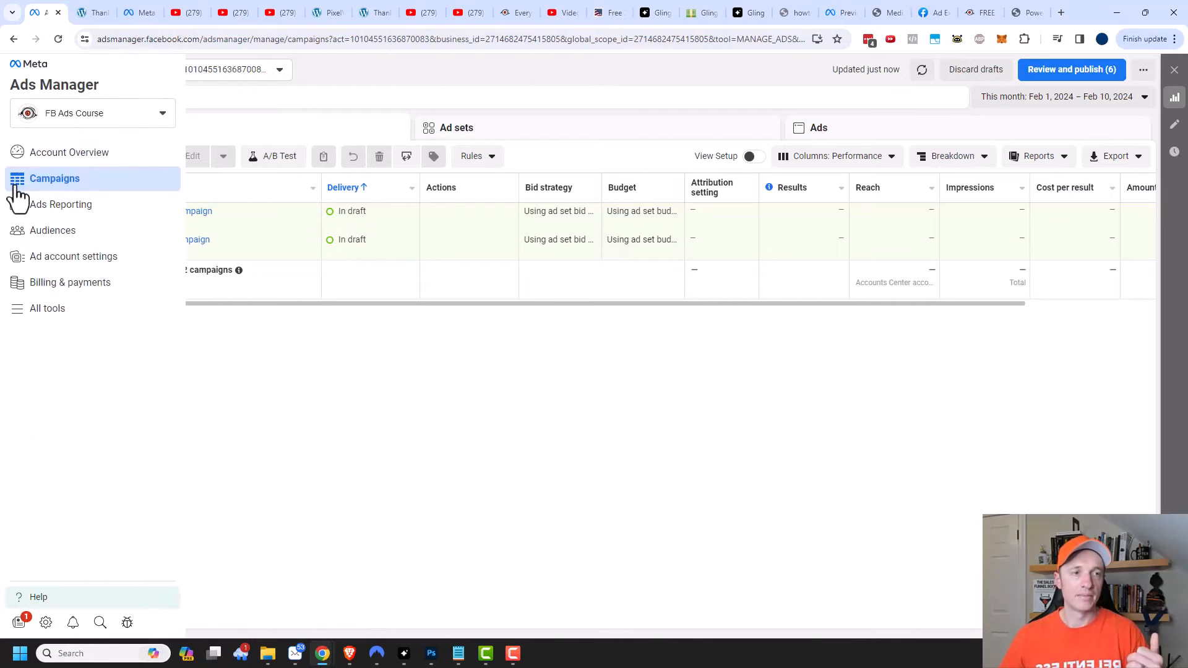
left_click(53, 238)
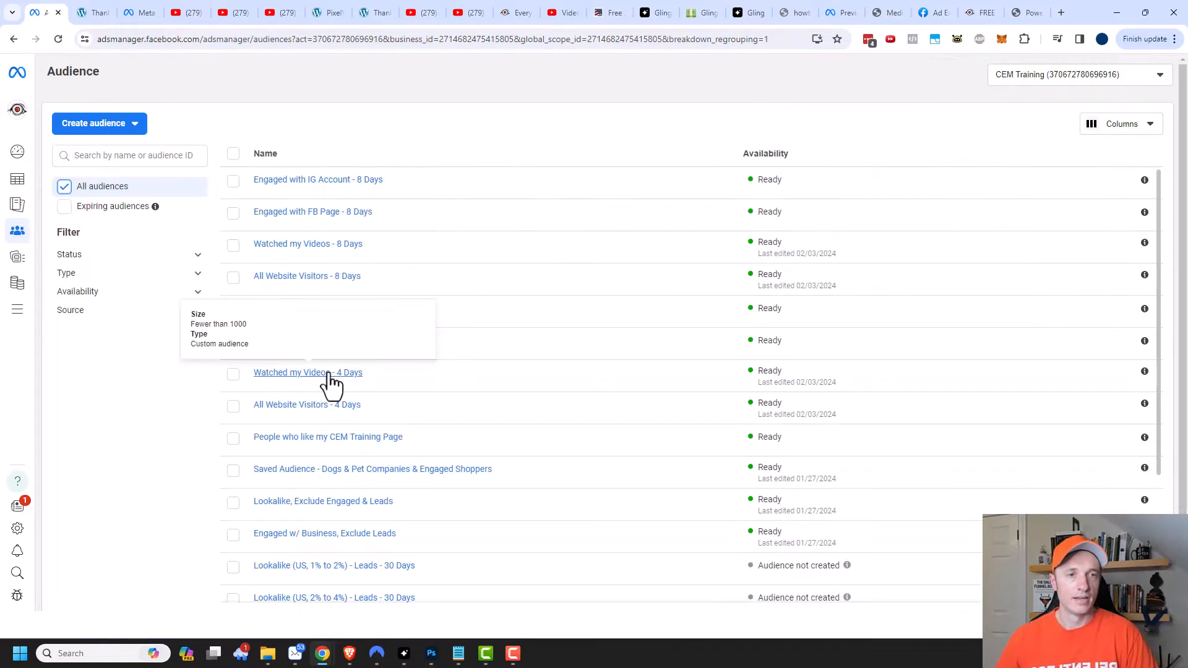
Start a website custom audience from the CEM Training source for people who visited specific web pages.
left_click(126, 127)
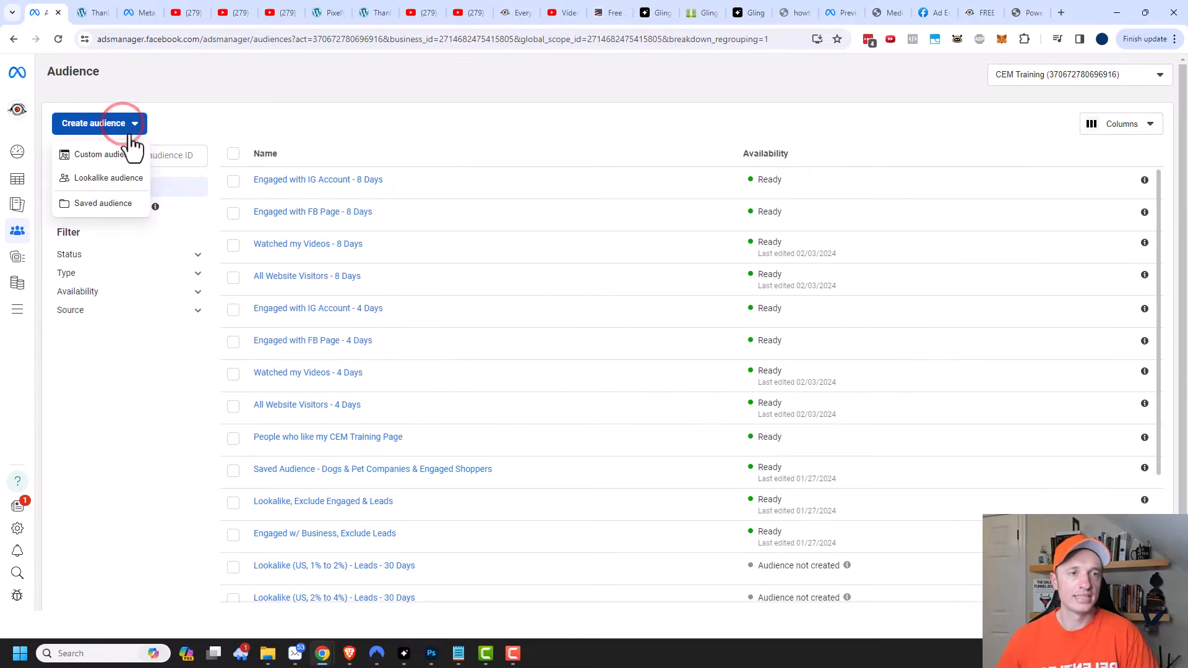
left_click(109, 159)
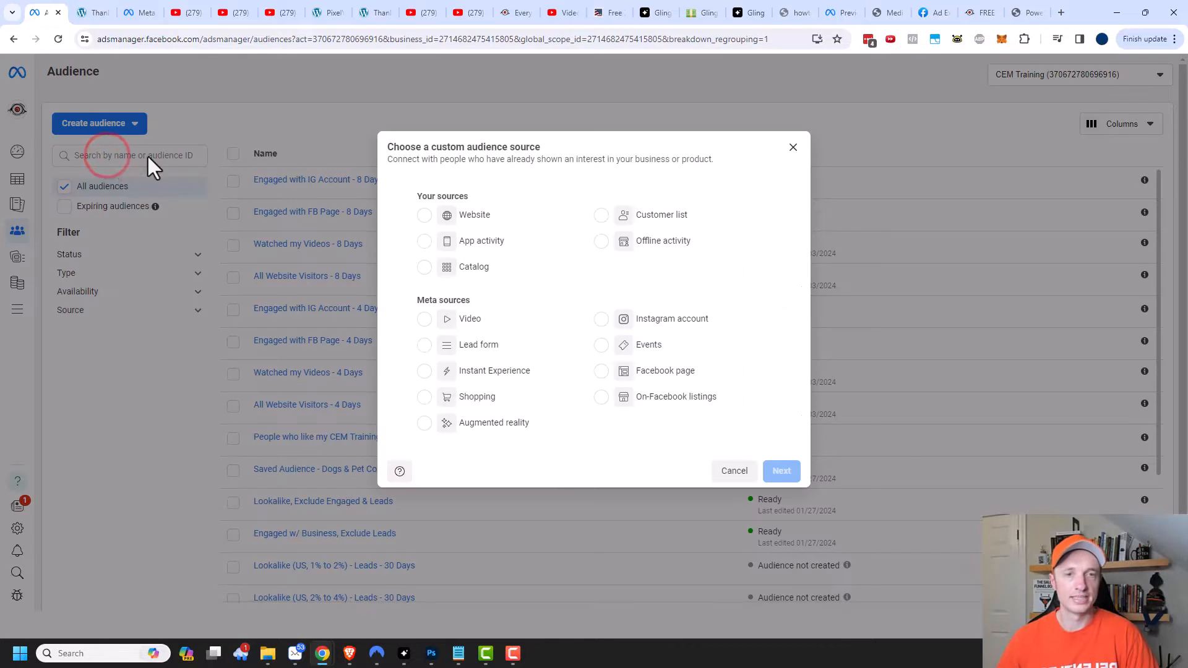
left_click(424, 214)
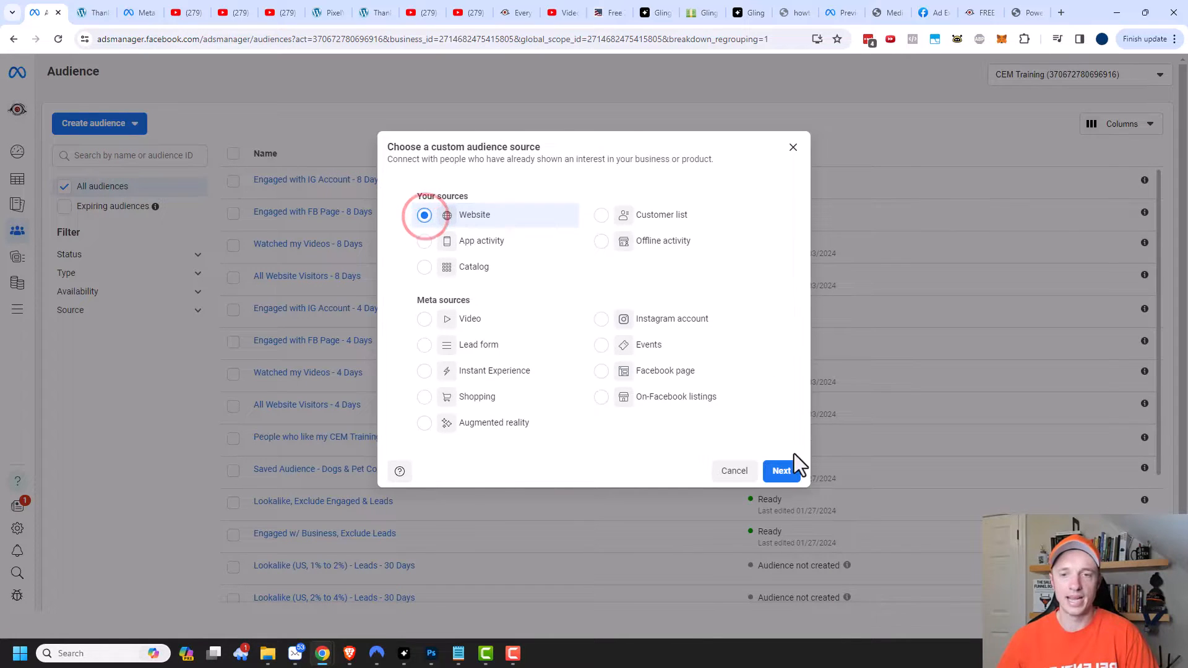
left_click(783, 473)
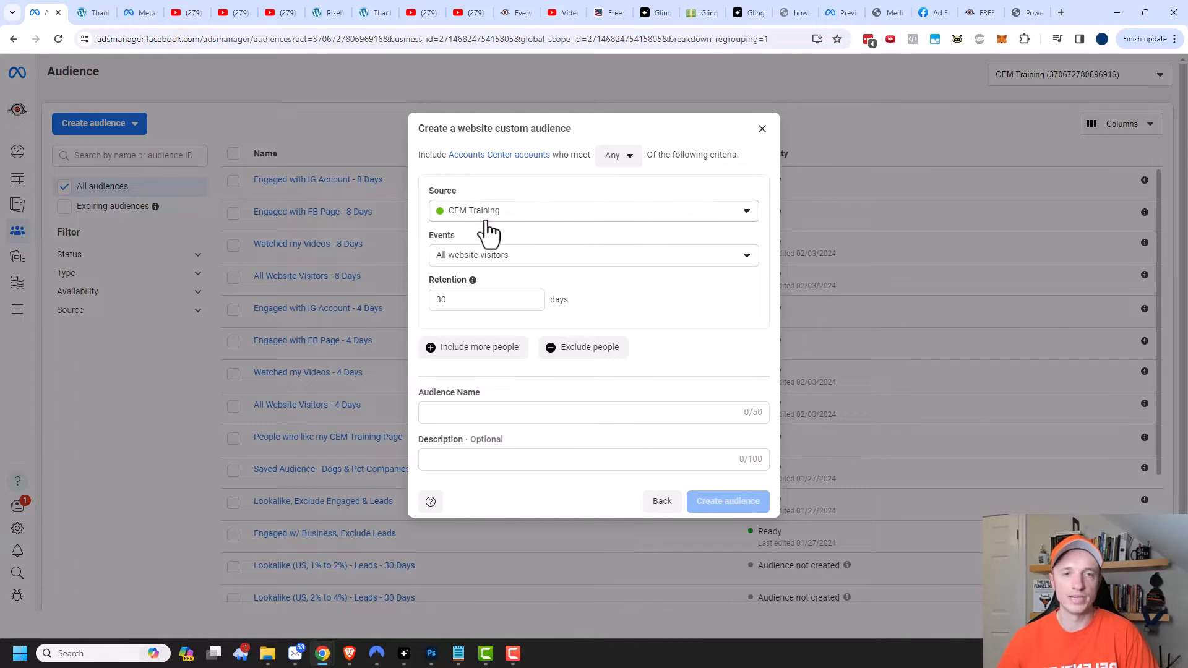
left_click(530, 256)
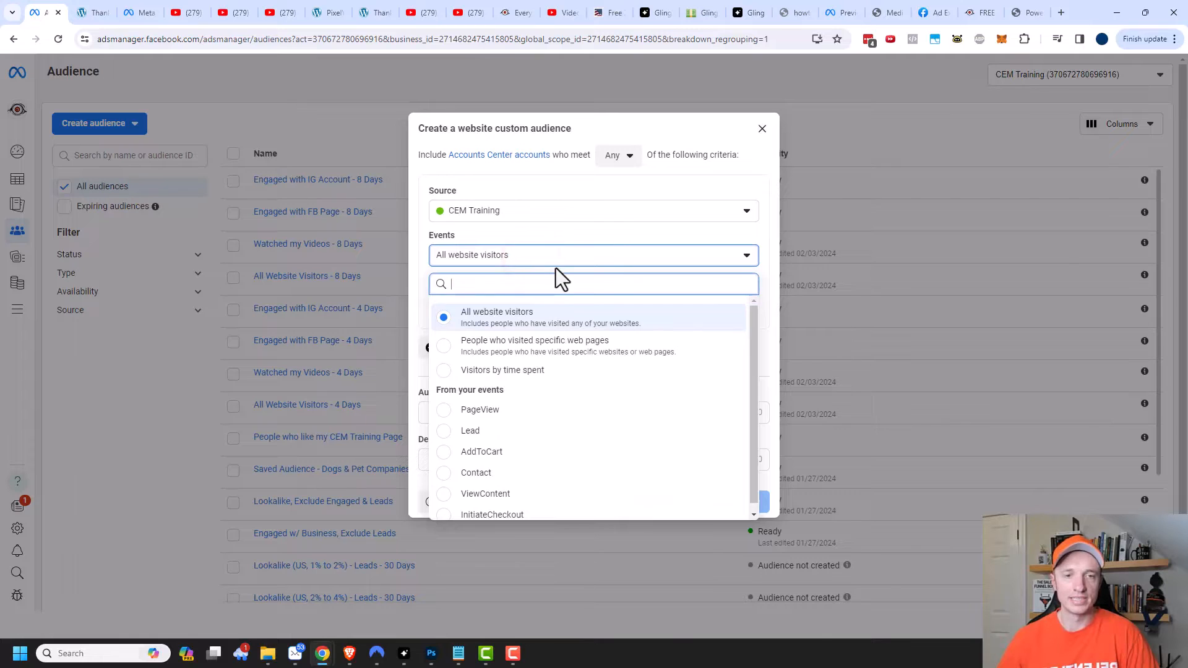
left_click(564, 354)
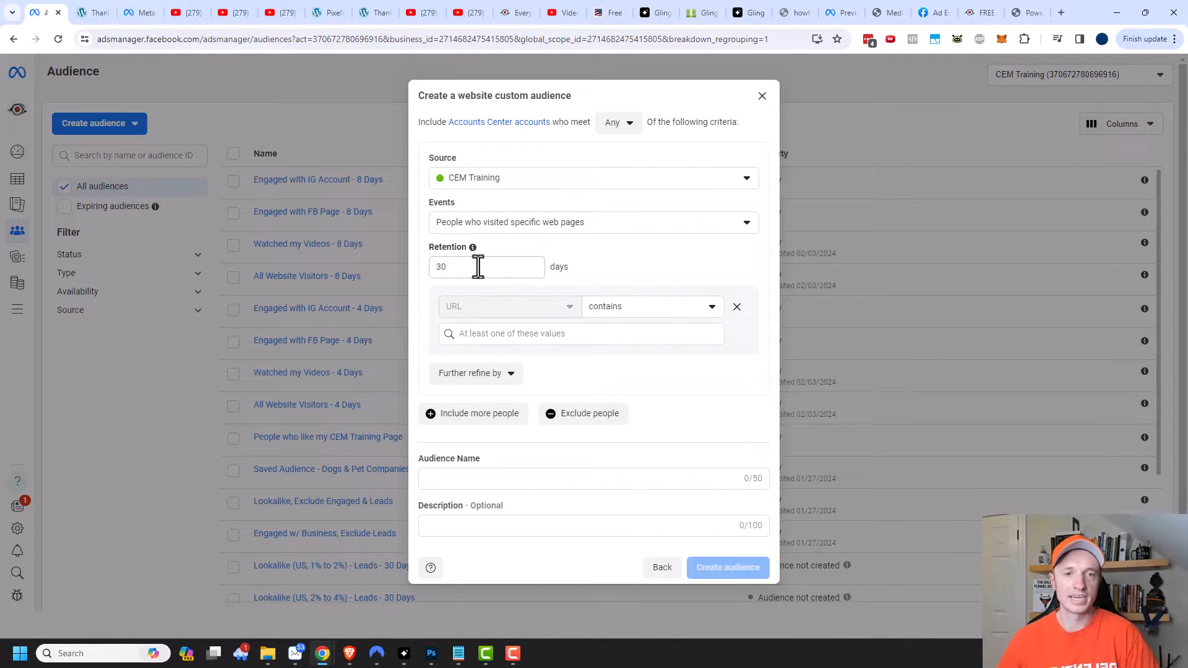
Set the audience's retention to 180 days and its URL rule to contain book-ty.
left_click(478, 265)
type("18")
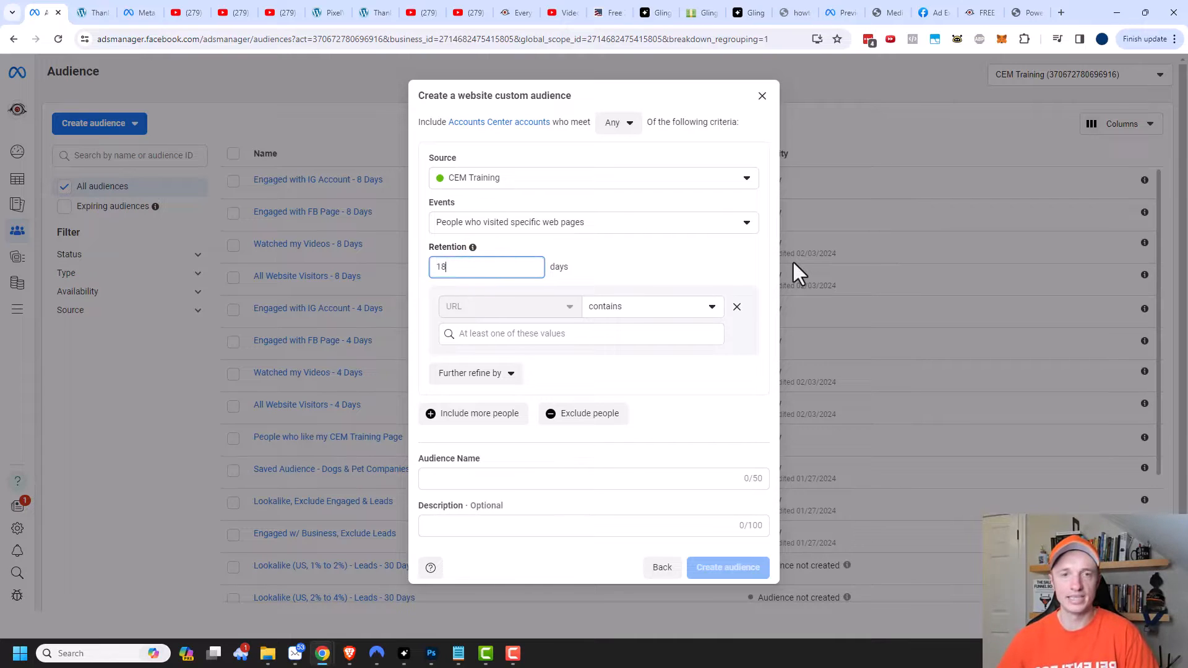
type("0")
left_click(636, 306)
left_click(625, 341)
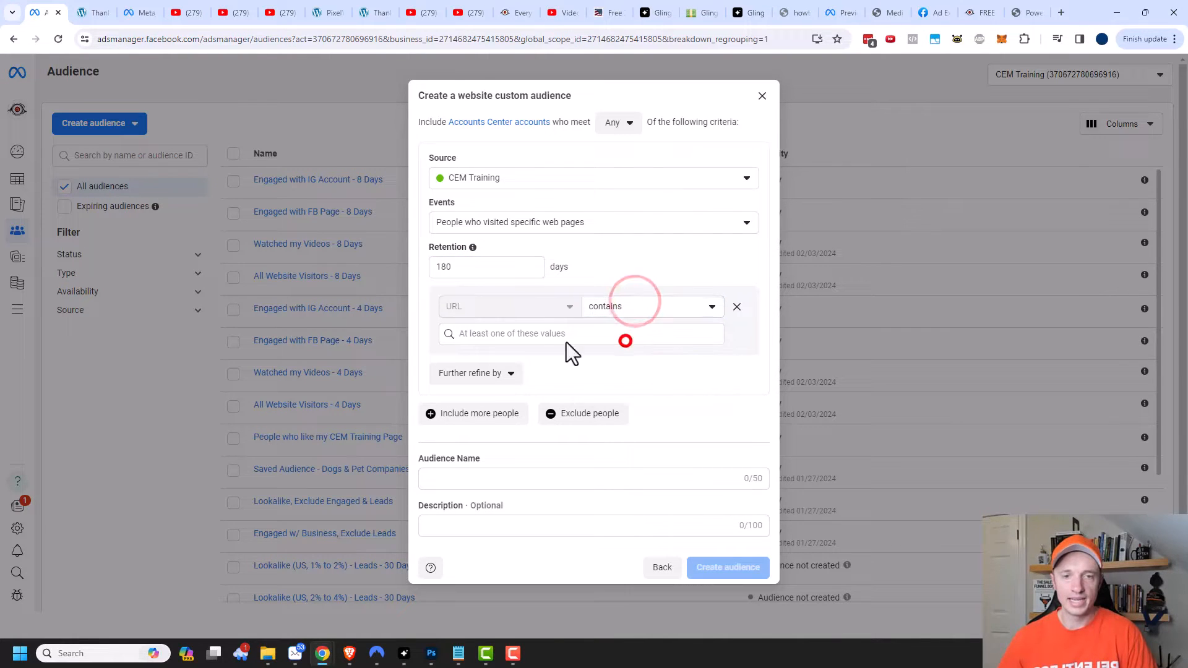
left_click(542, 334)
type("boo")
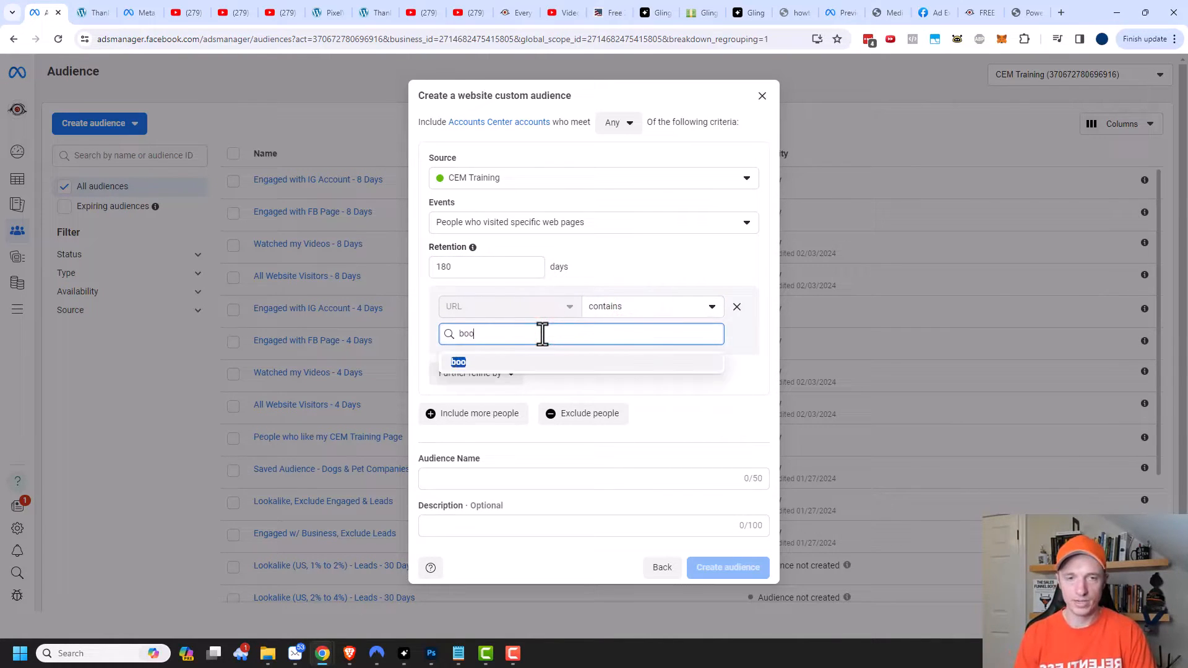
type("k-ty")
key("Return")
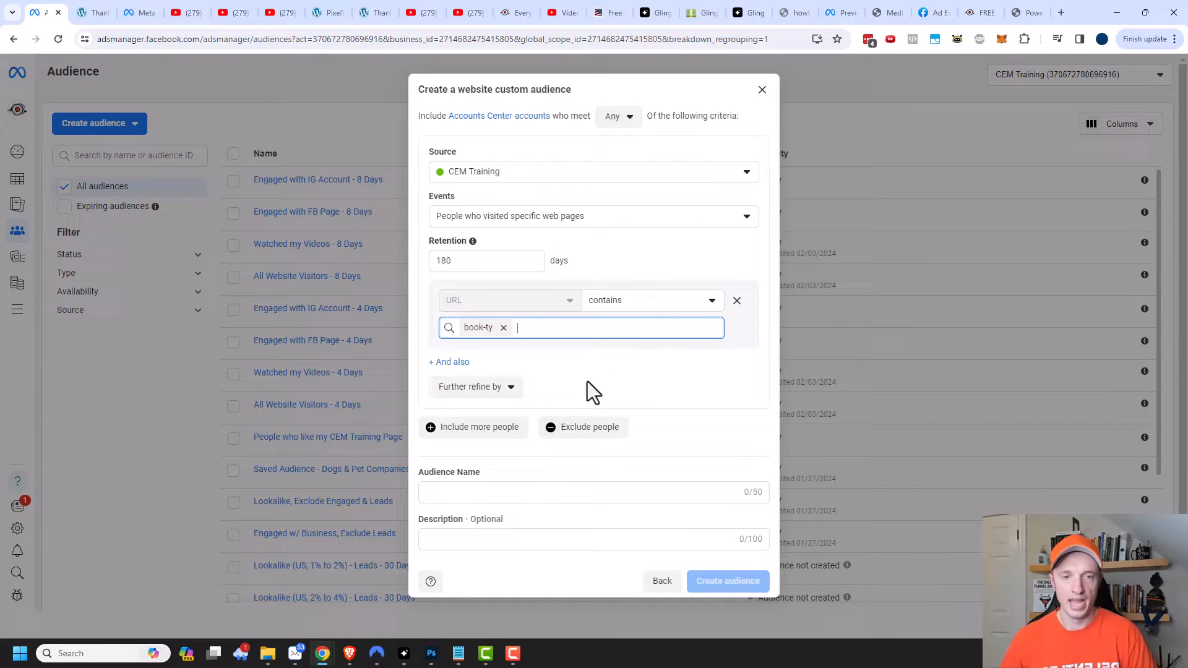
Name the audience "Purchased Book - 180 Days" and create it.
left_click(523, 493)
type("Purchased Book - 180 Days")
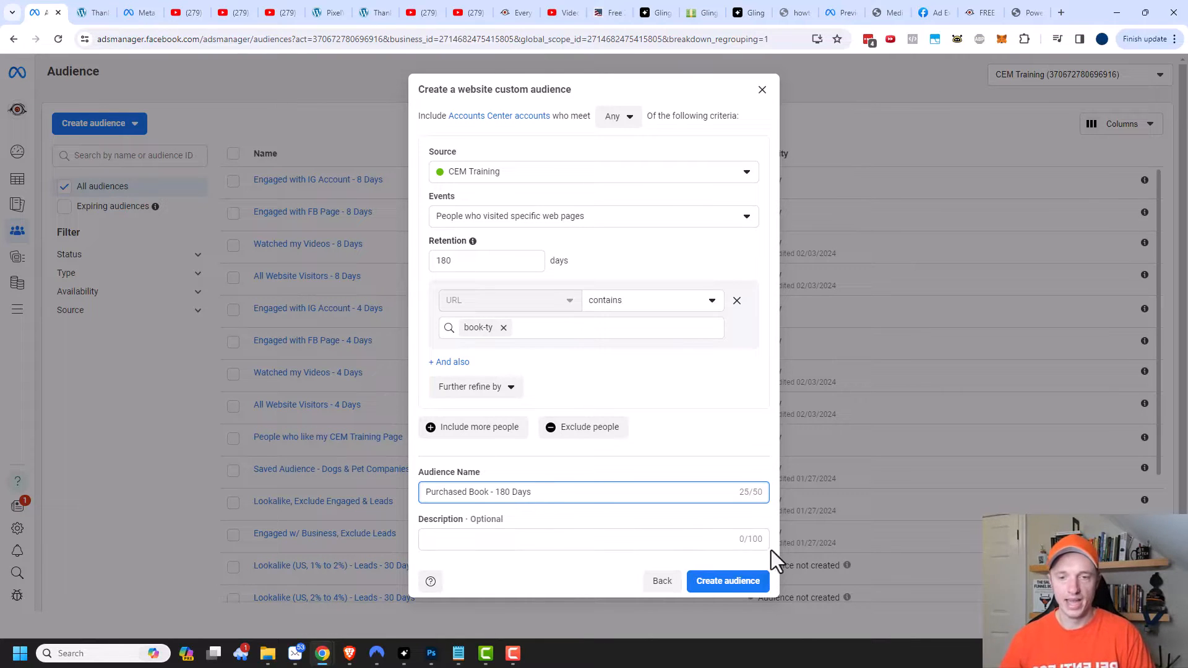
left_click(739, 580)
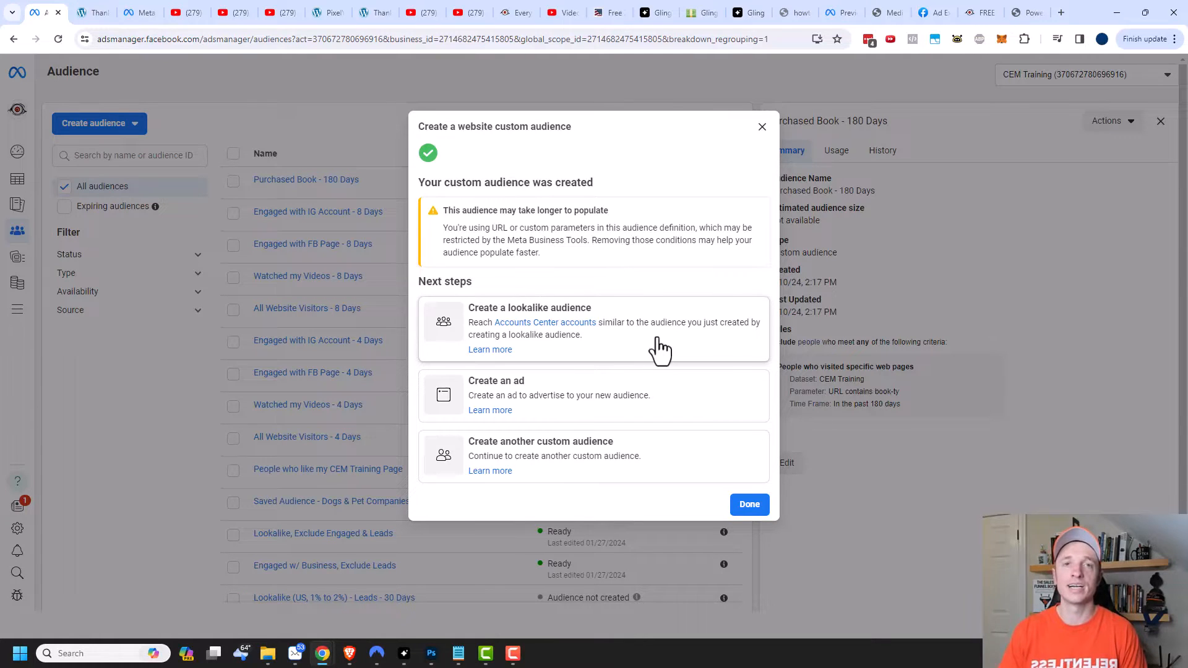
Create a 1% United States lookalike audience from the Purchased Book - 180 Days audience.
left_click(608, 341)
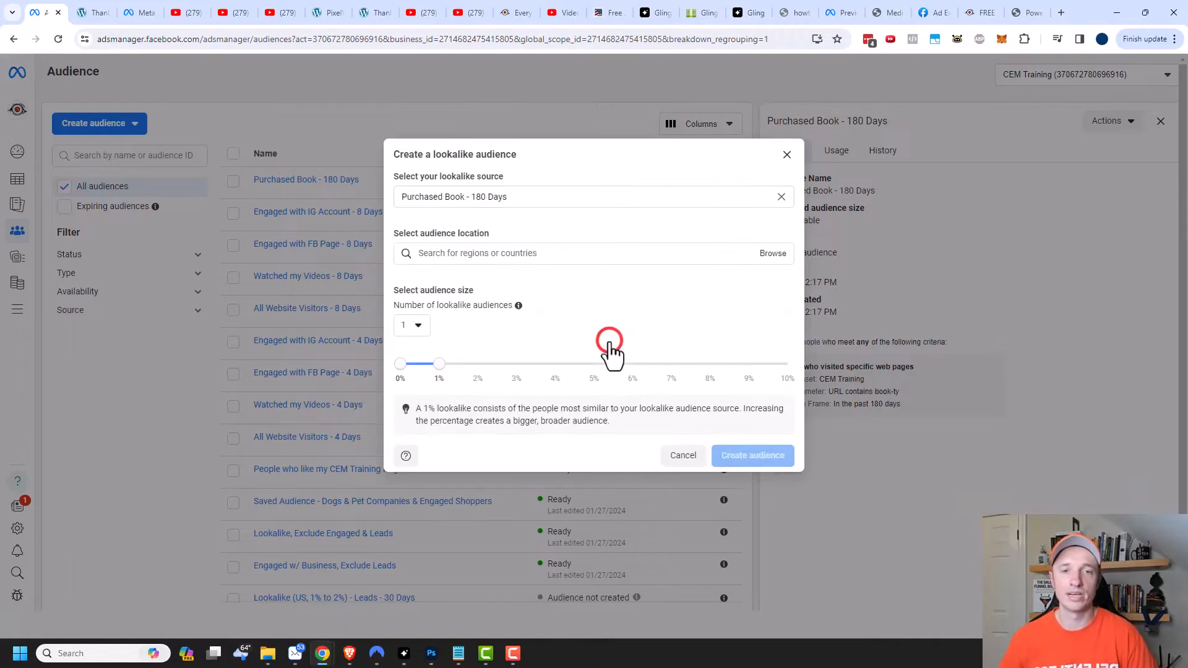
left_click(550, 258)
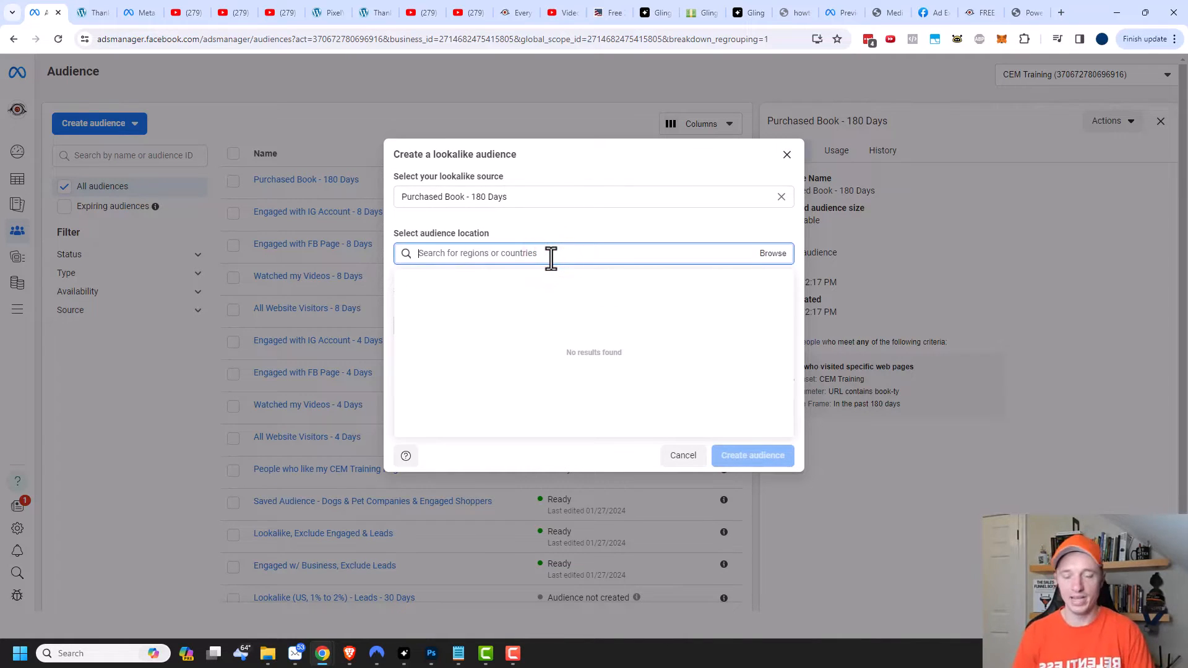
type("united")
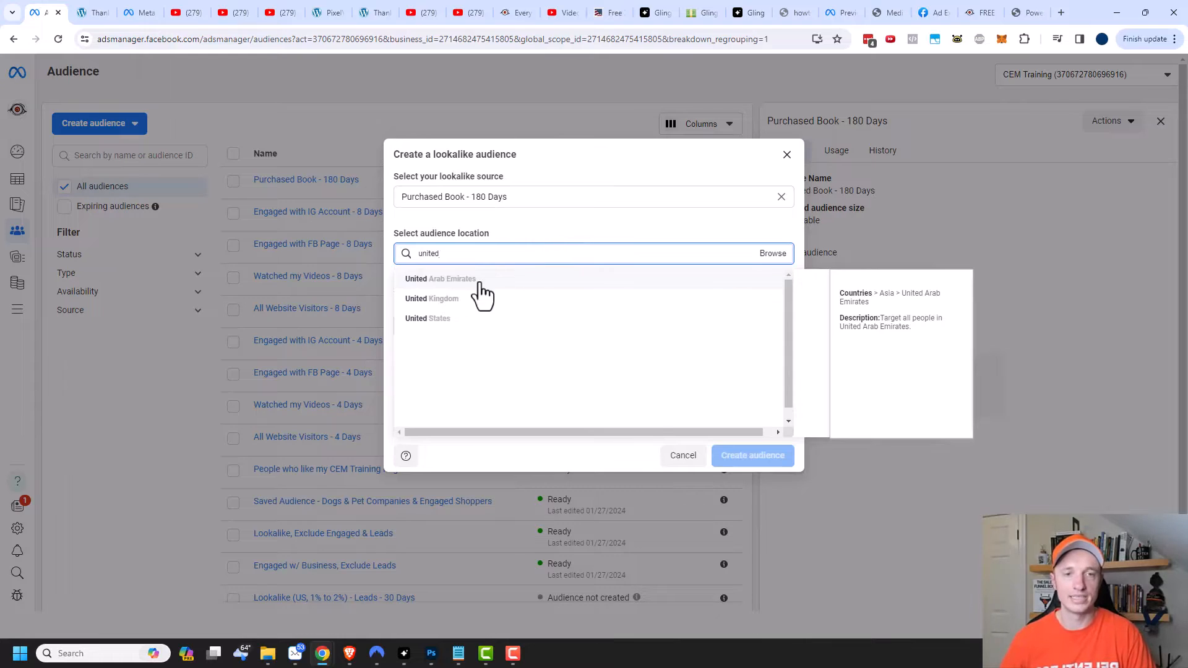
left_click(479, 278)
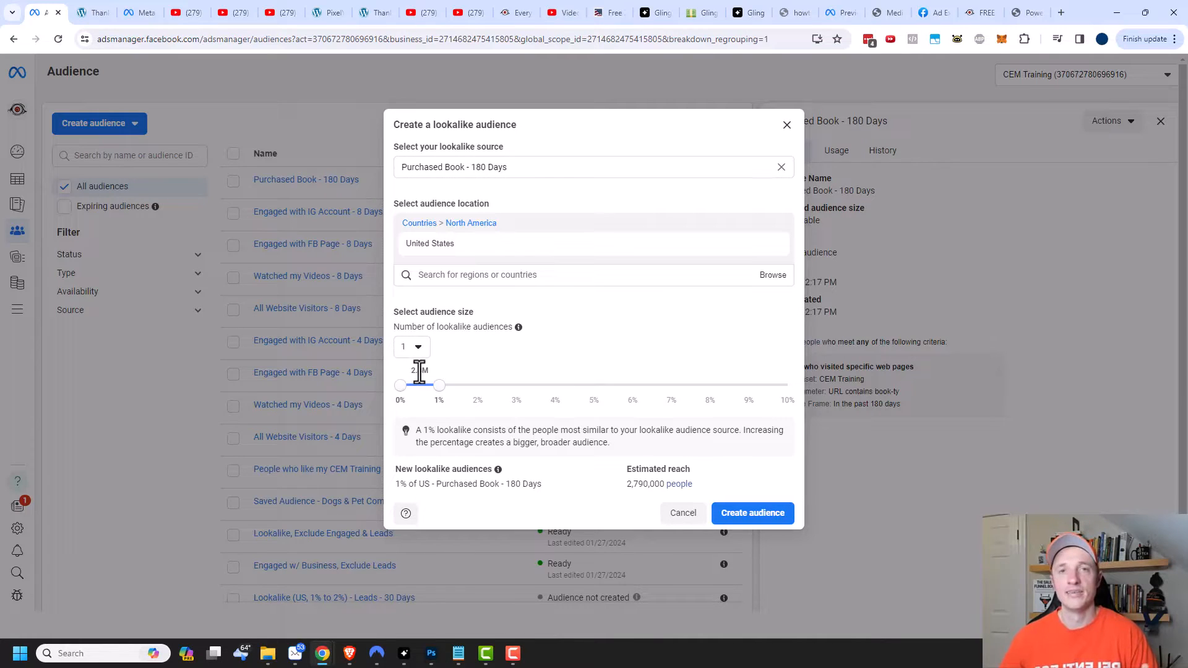
left_click(753, 522)
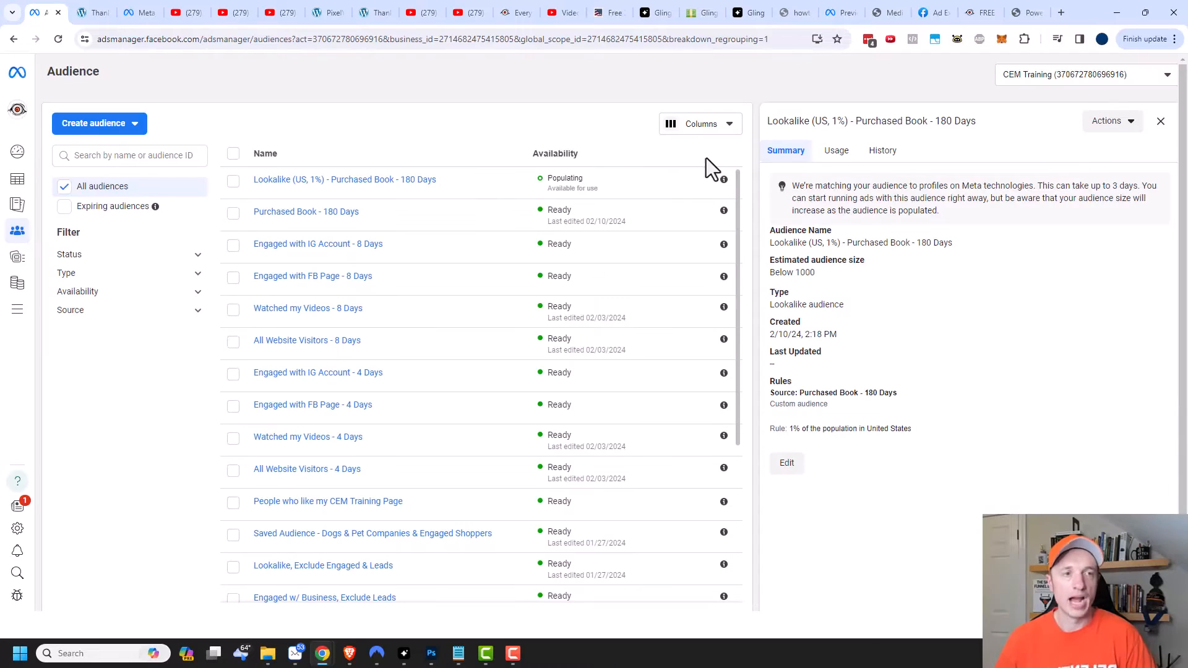
Start another website custom audience from CEM Training, targeting people who visited specific web pages.
left_click(126, 124)
left_click(109, 156)
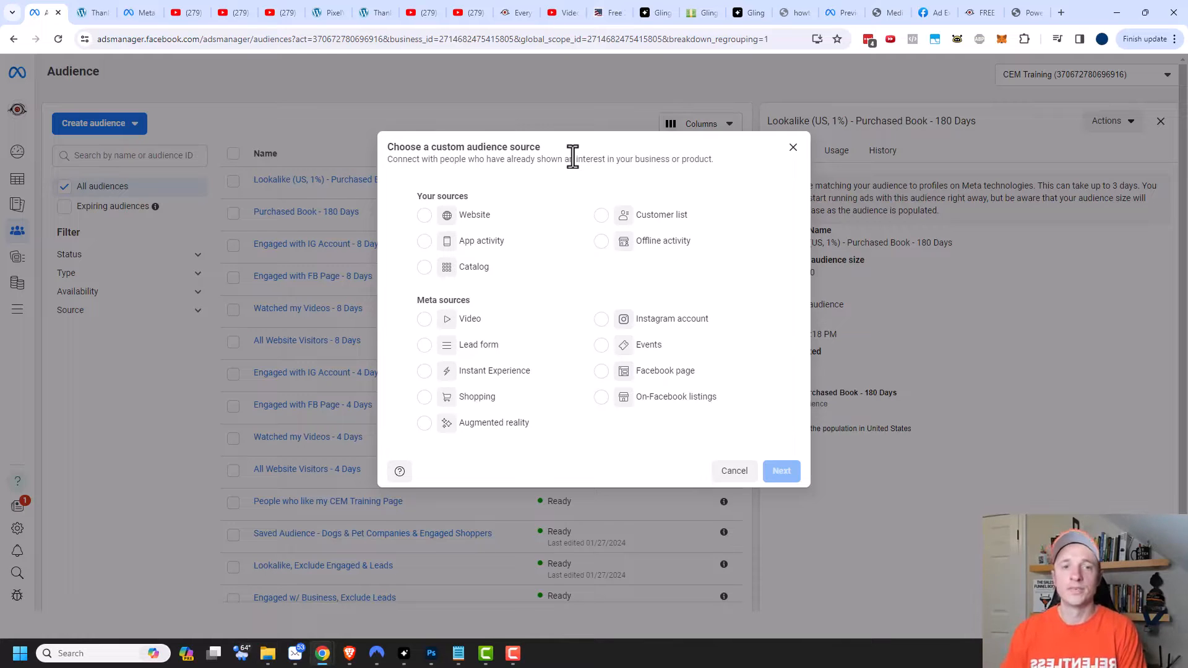
left_click(424, 216)
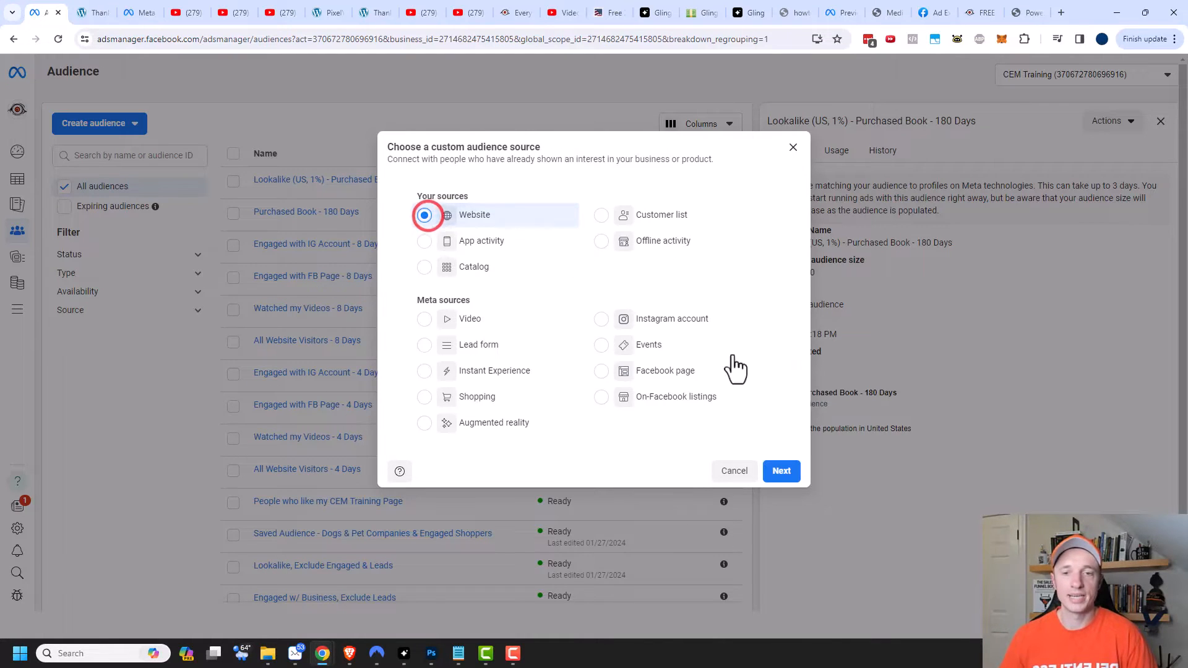
left_click(782, 473)
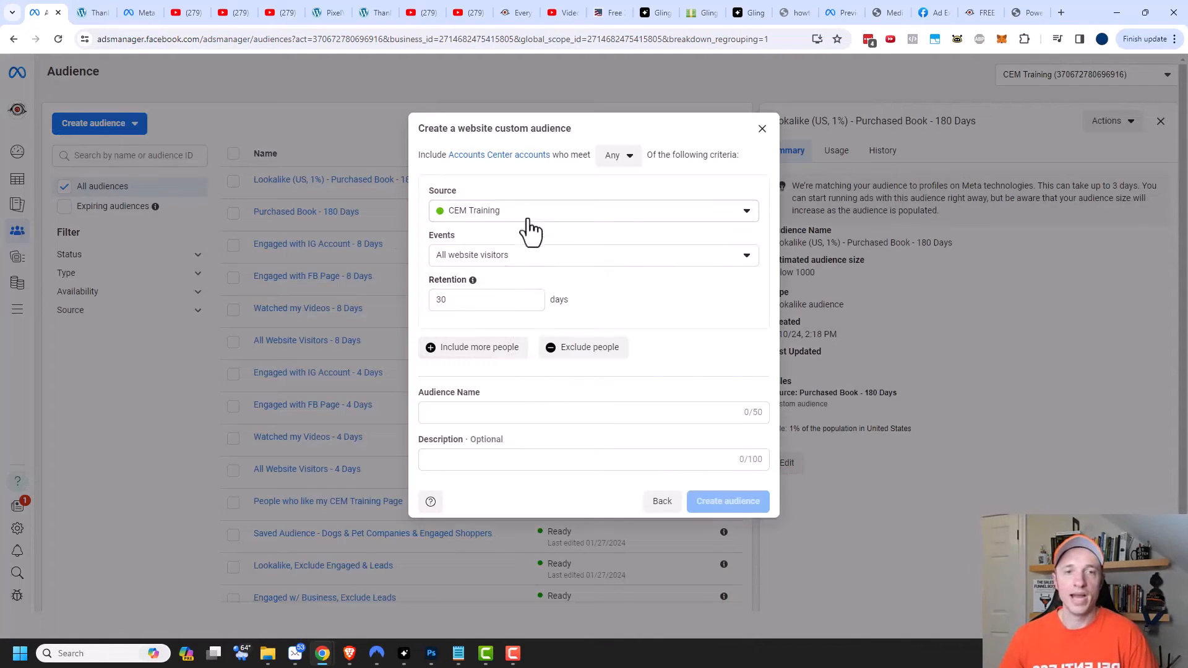
left_click(506, 256)
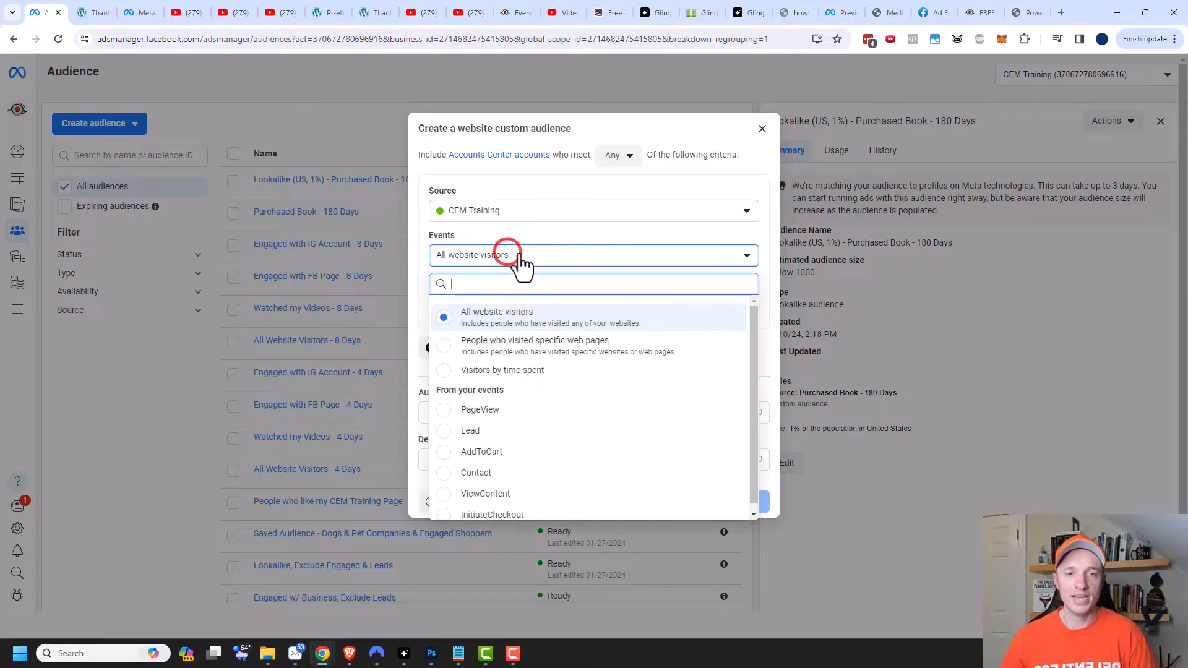
left_click(537, 345)
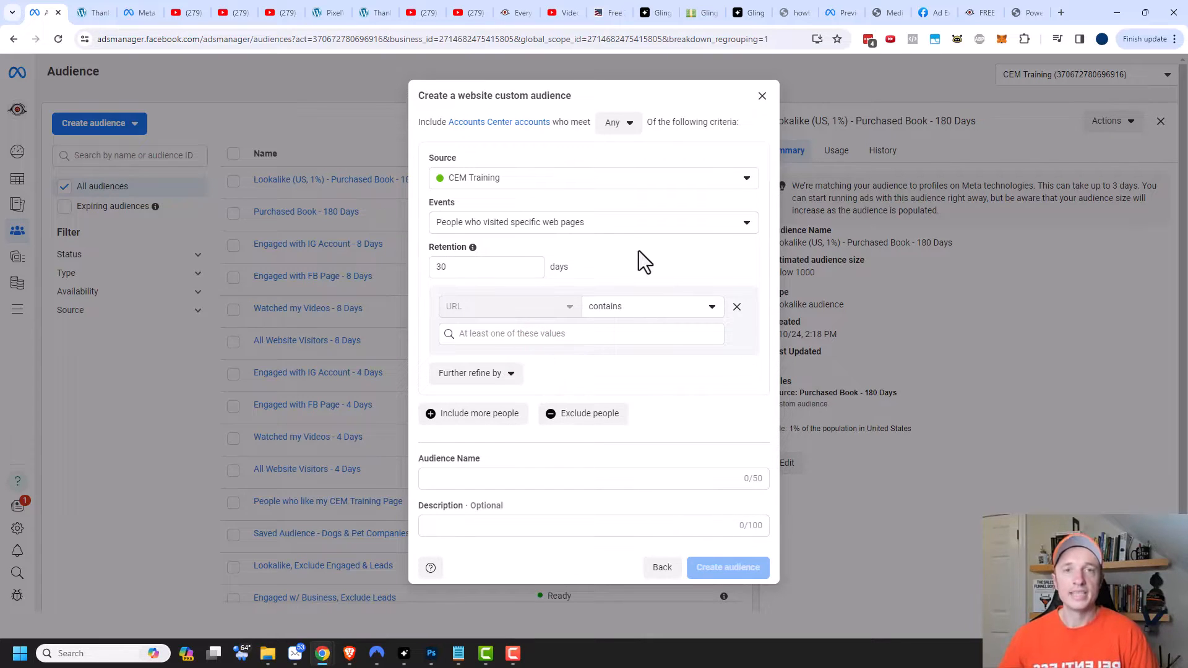
Set the new audience's retention to 3 days and its URL rule to contain /book/.
left_click(469, 268)
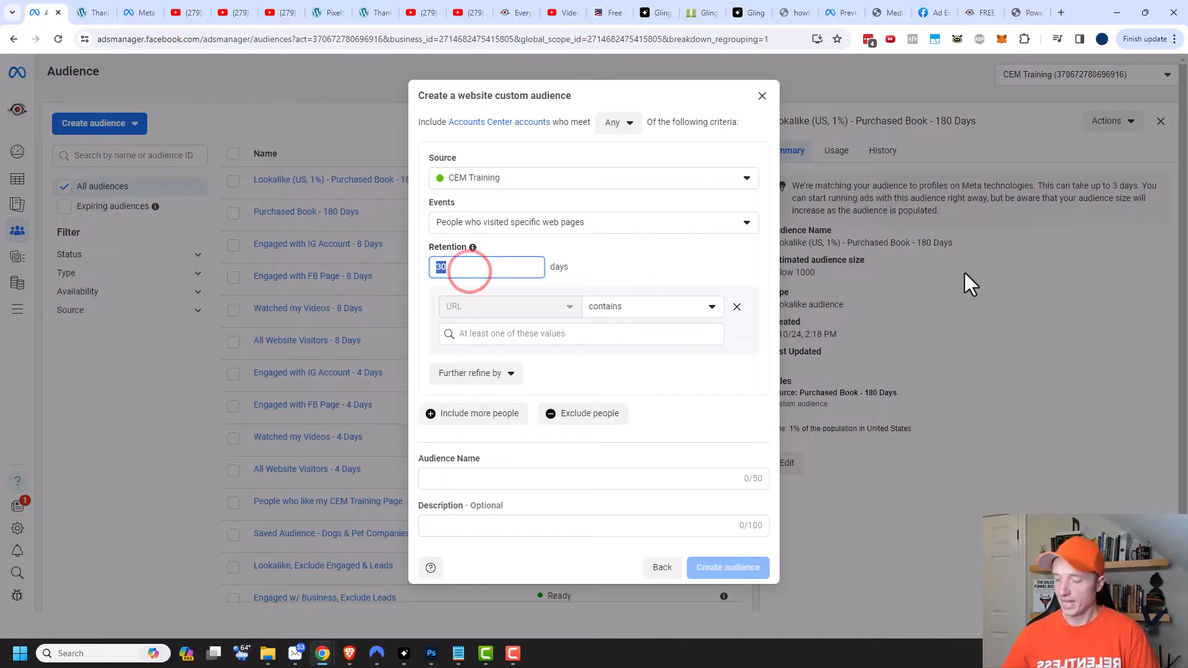
key("BackSpace")
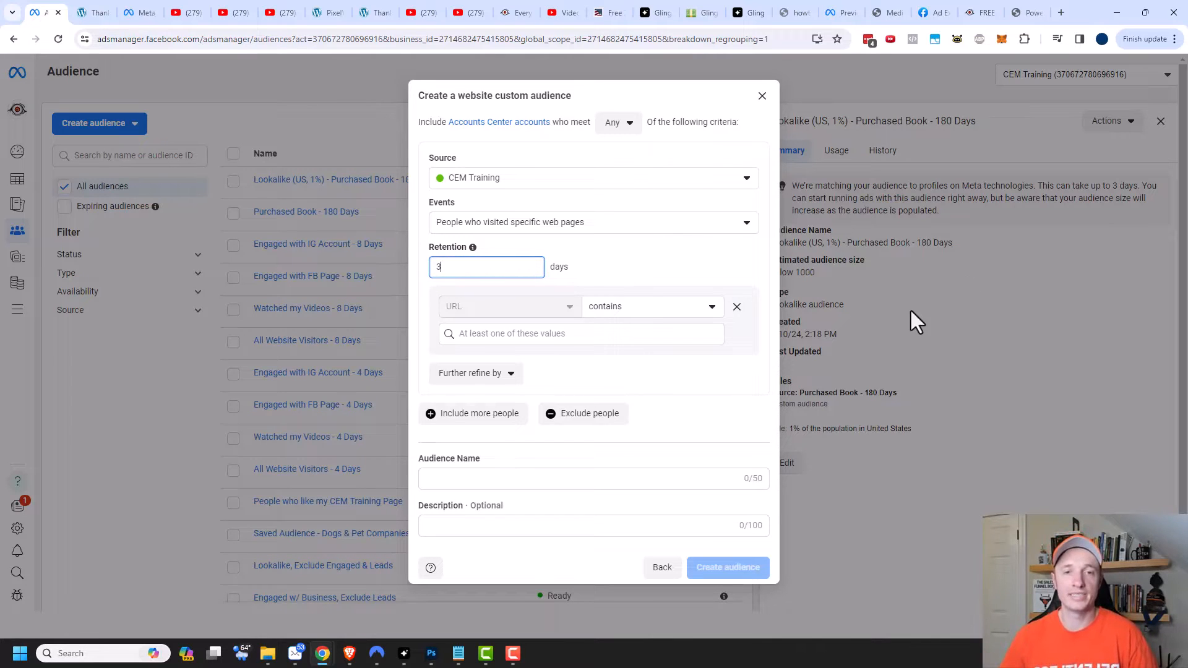
left_click(644, 335)
type("/")
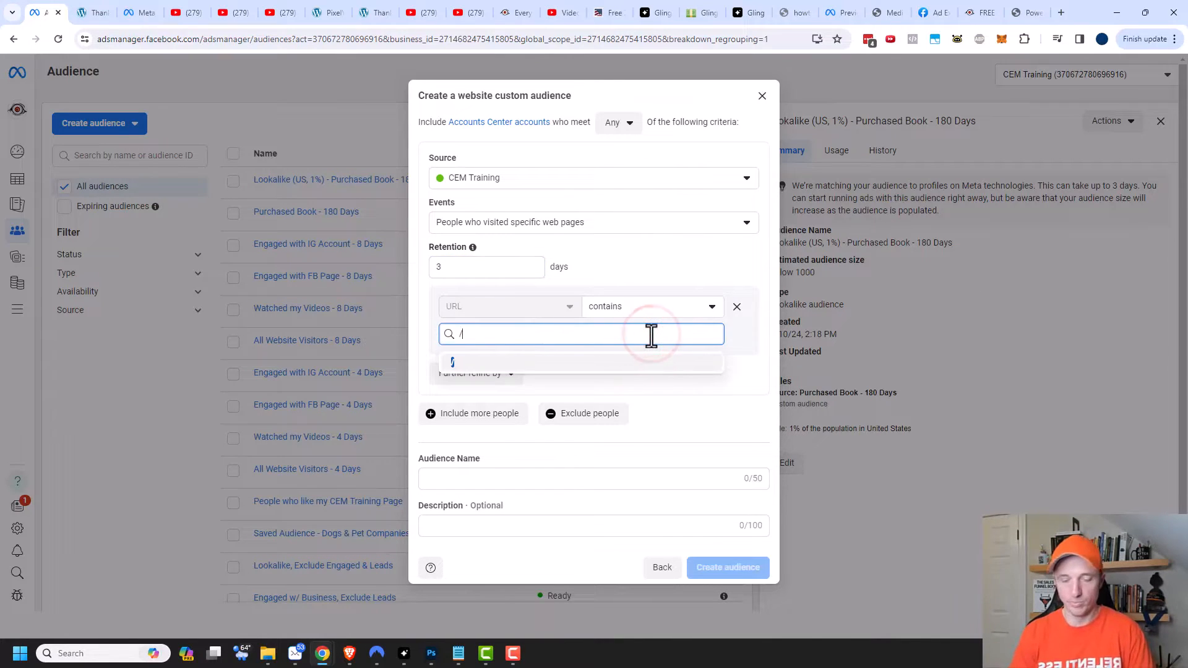
type("book/")
left_click(573, 363)
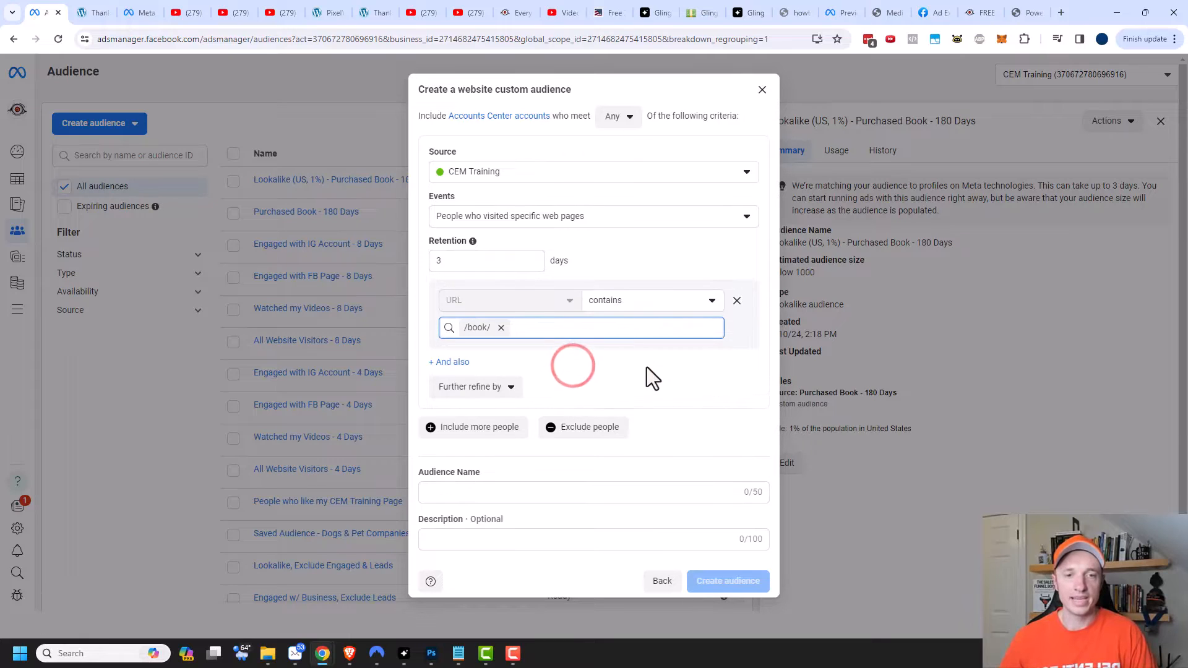
Name the audience "Visited Book Sales Page - 3 Days", create it and finish the audience dialog.
left_click(594, 498)
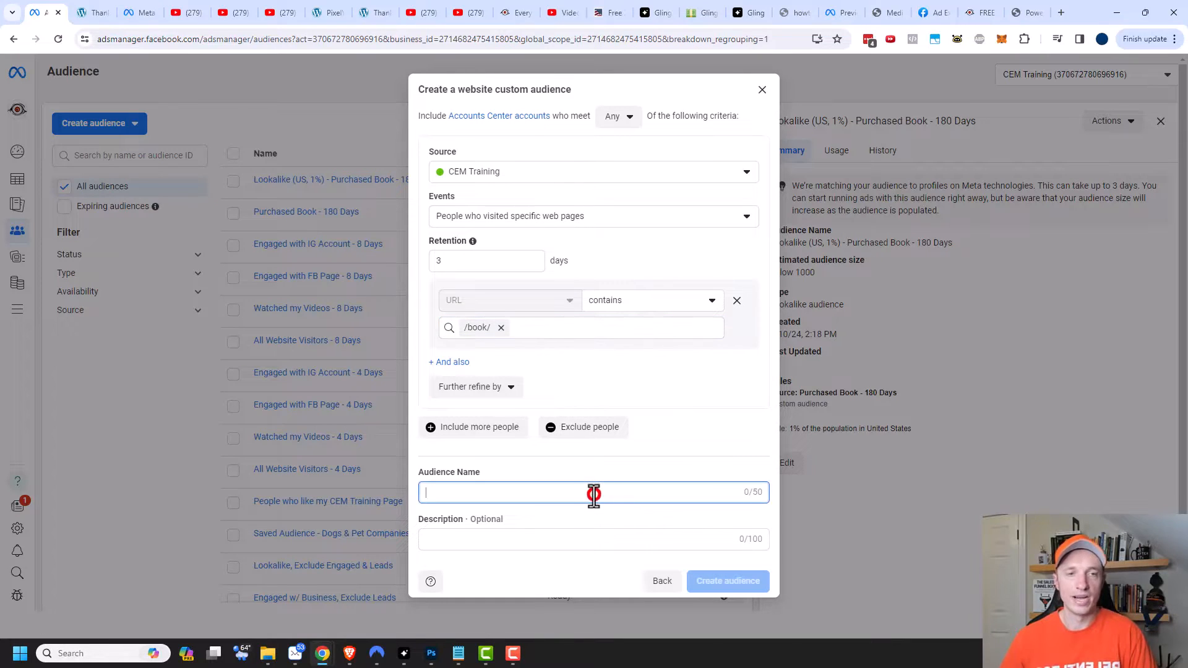
type("Visited Book Sales Page - 3 Days")
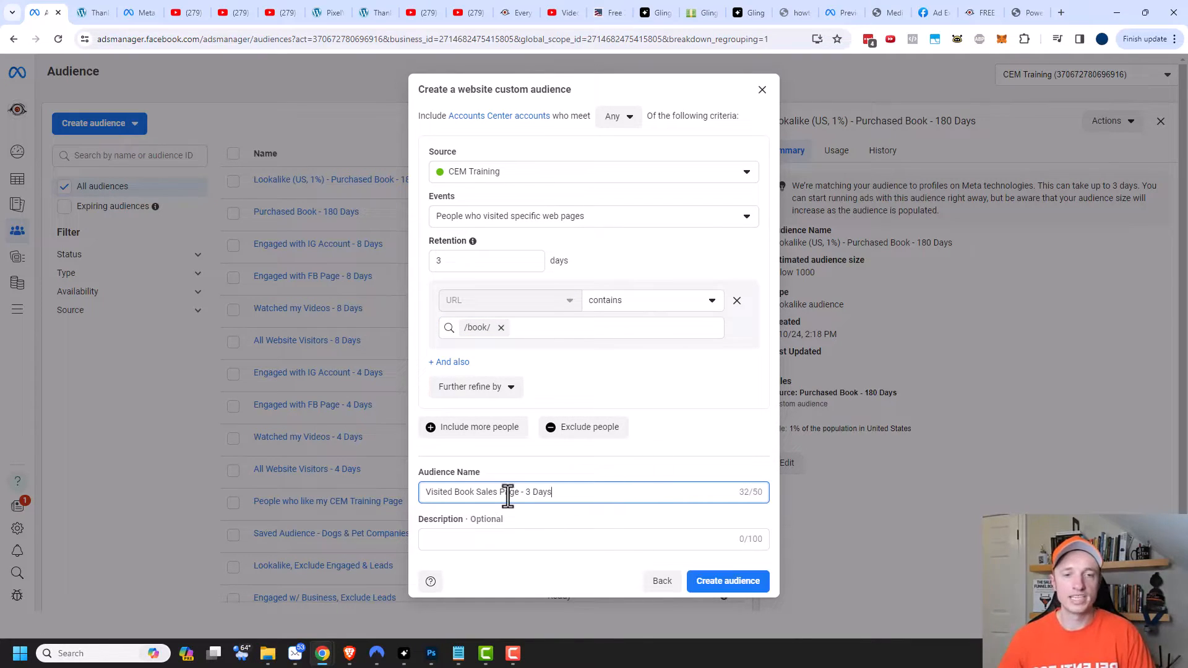
left_click(737, 583)
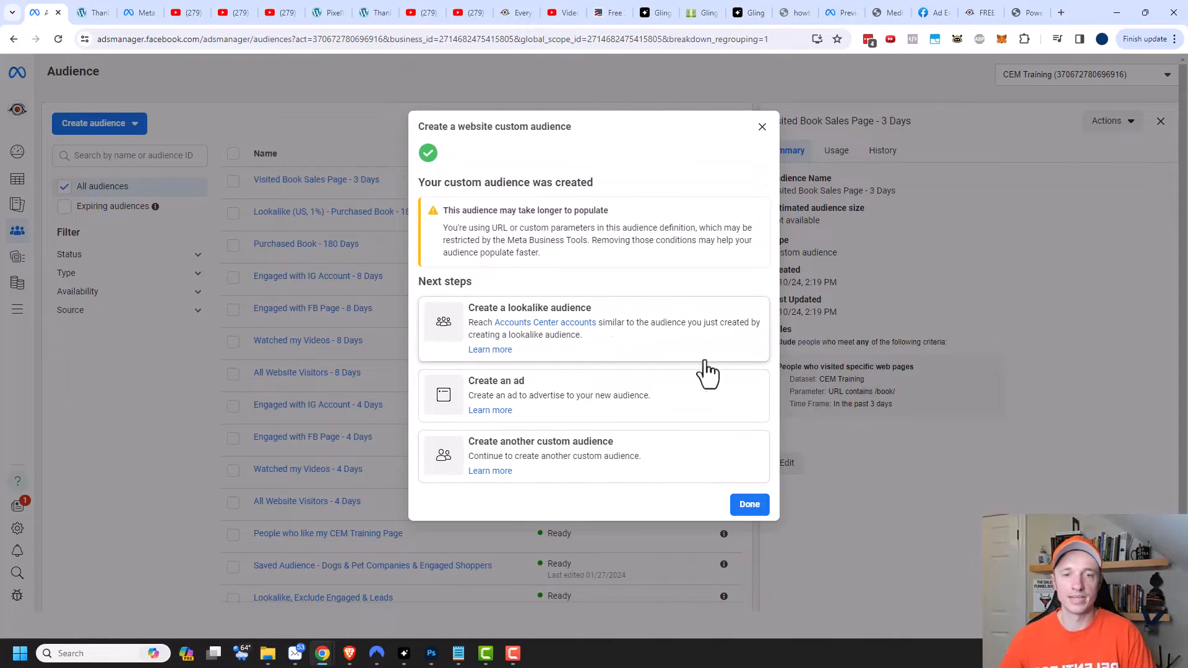
left_click(755, 514)
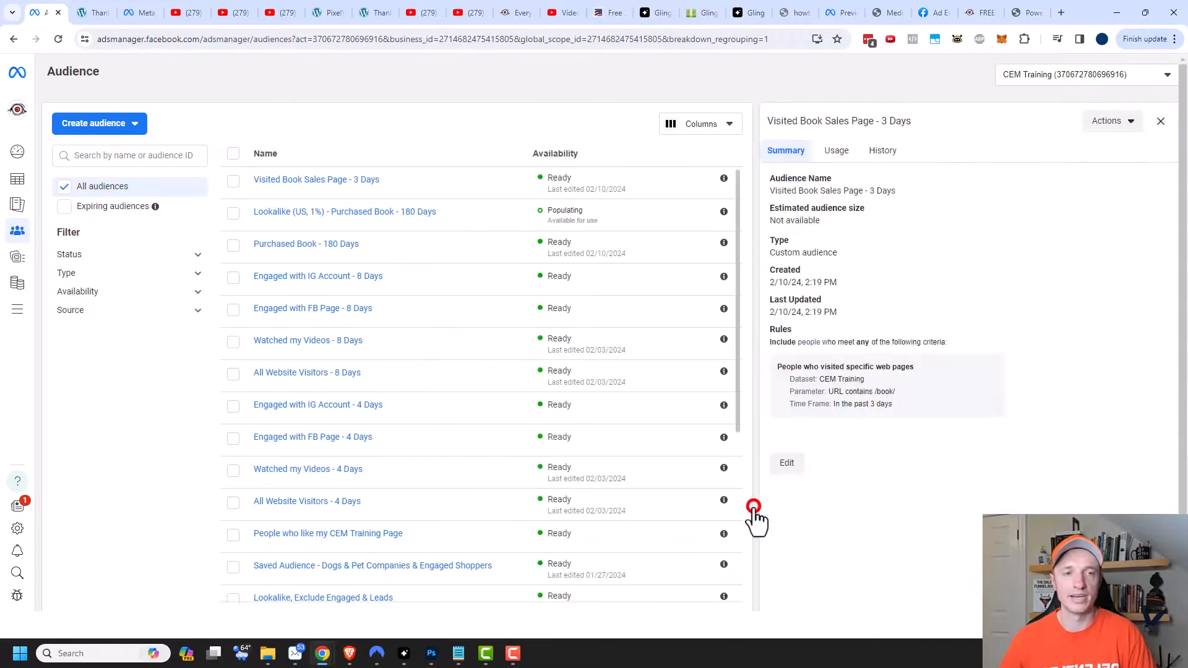
Switch to the Pixel Install notes in Notepad and review the remaining audiences and the retargeting campaigns' day ranges.
mouse_move(257, 188)
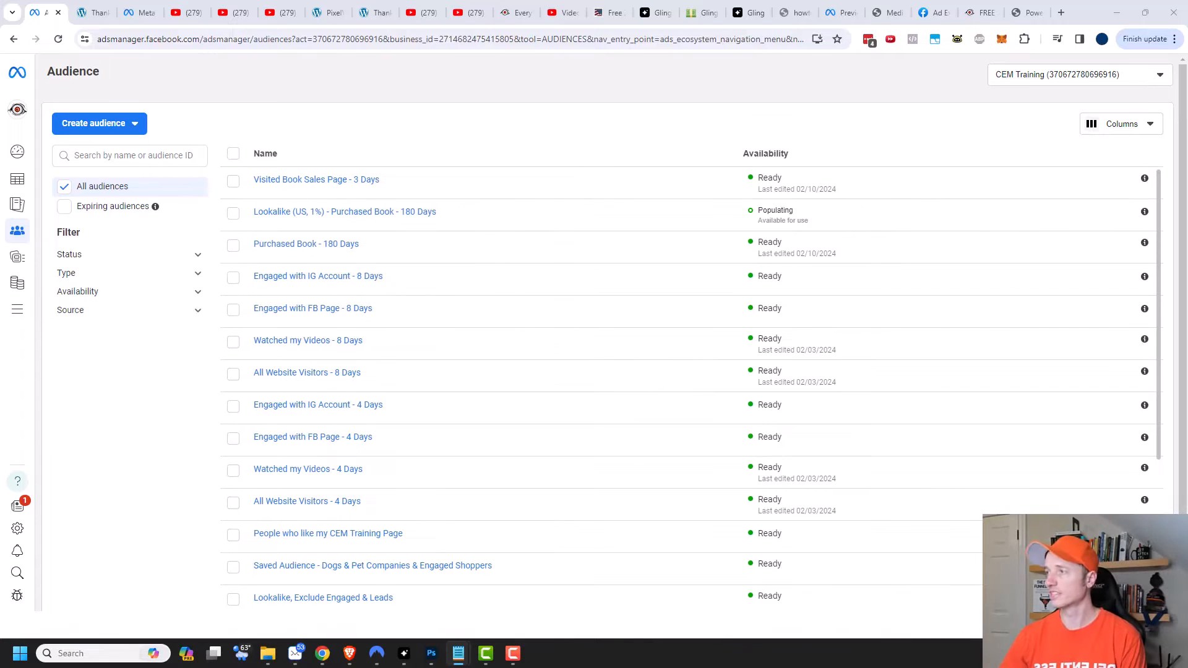
key("alt+Tab")
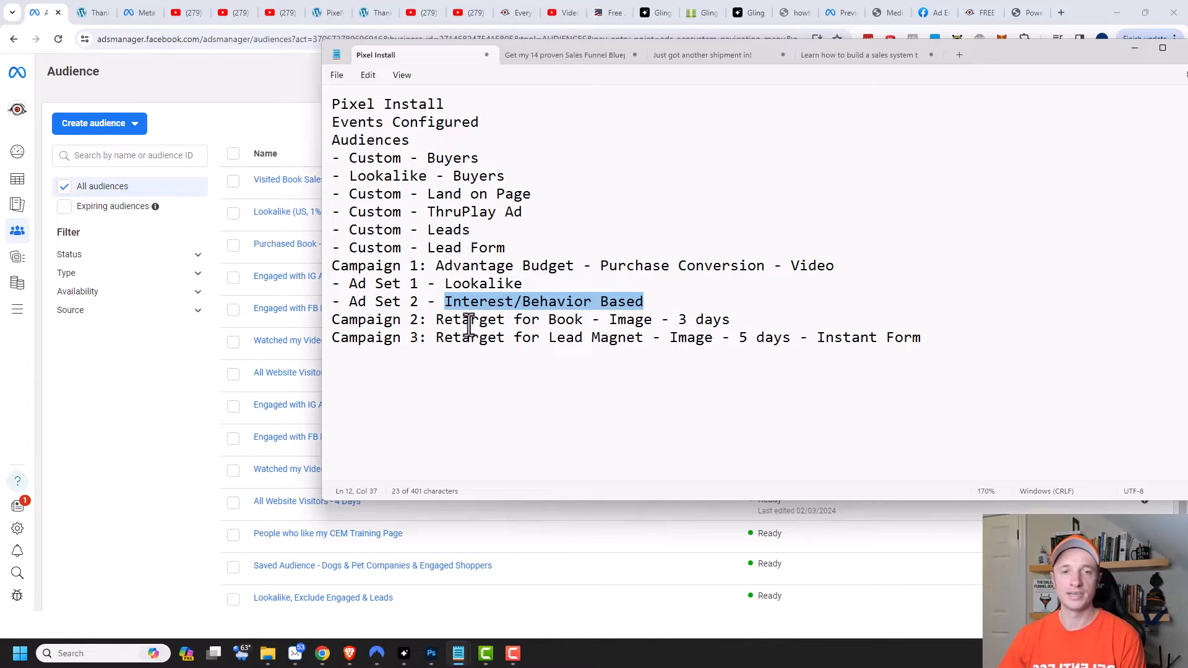
Finish checking the campaign notes, move them aside and start a CEM Training website custom audience of people who visited specific web pages.
left_click_drag(438, 322, 785, 358)
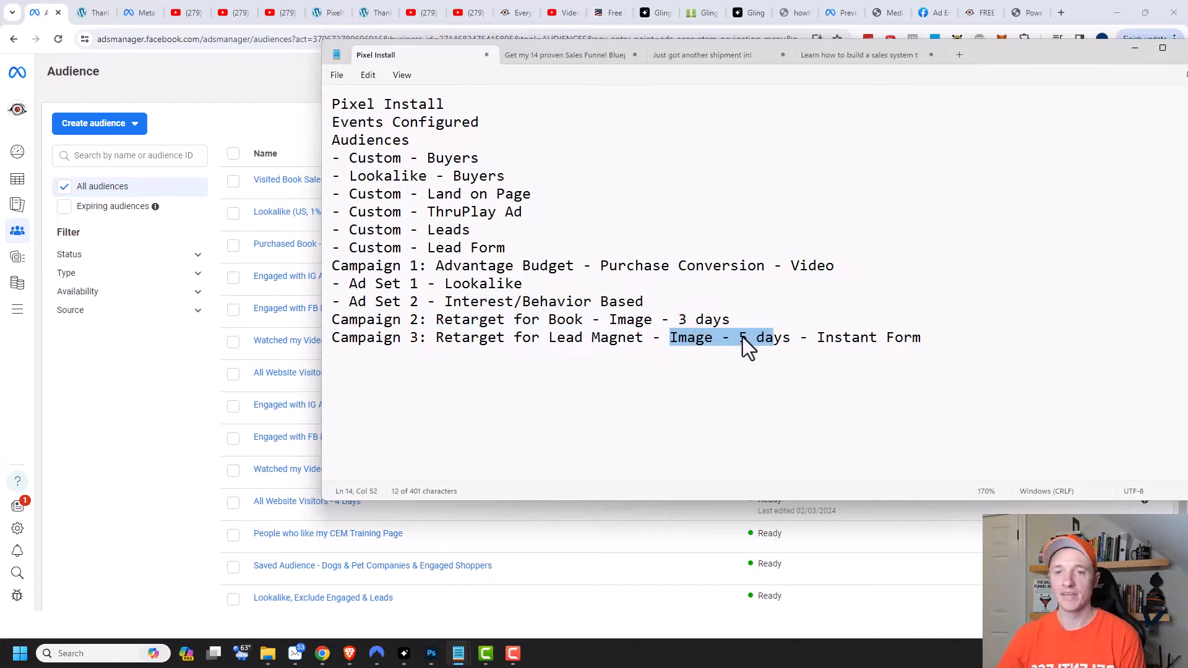
left_click_drag(1022, 60, 1187, 73)
left_click(98, 129)
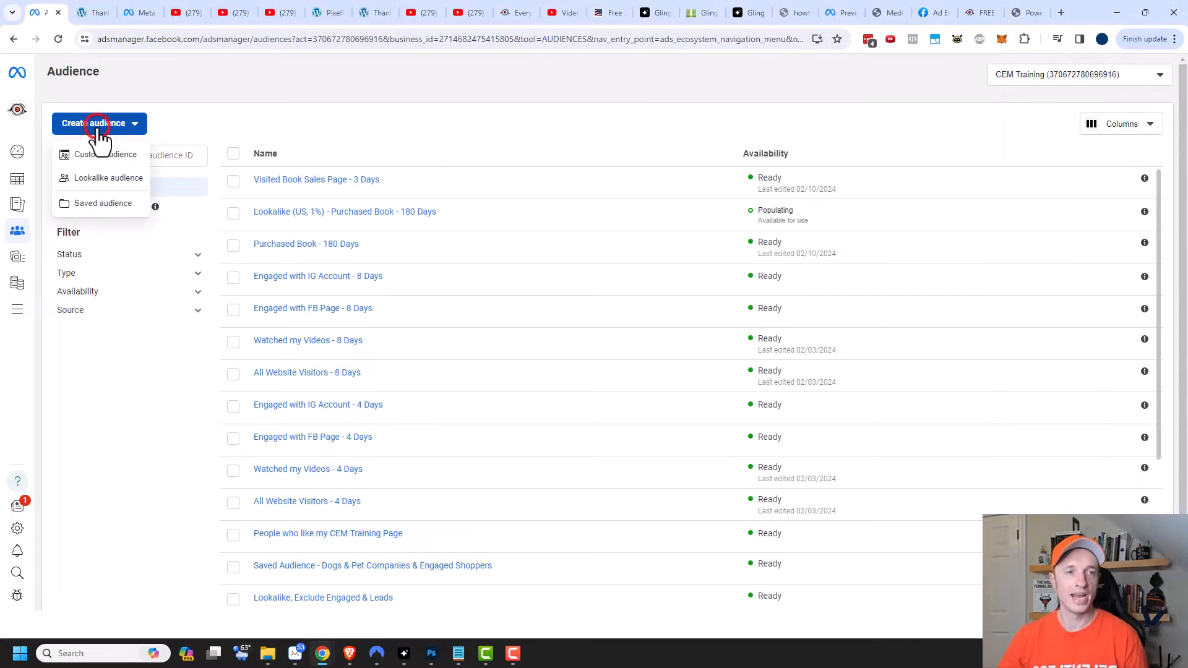
left_click(122, 159)
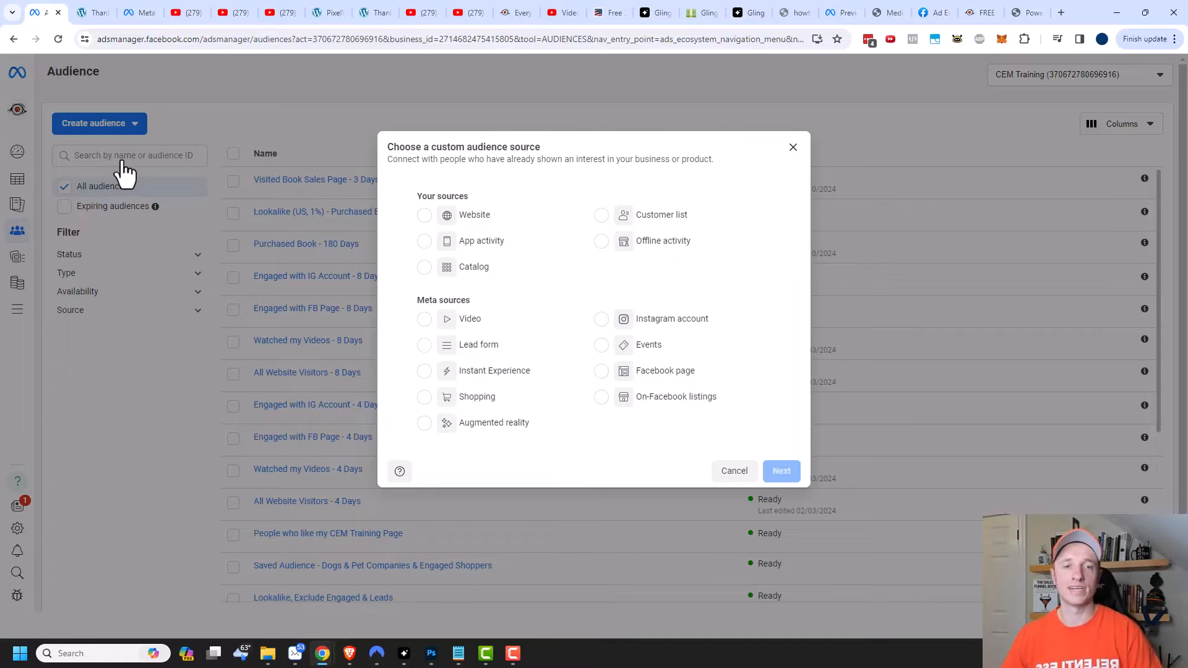
left_click(424, 215)
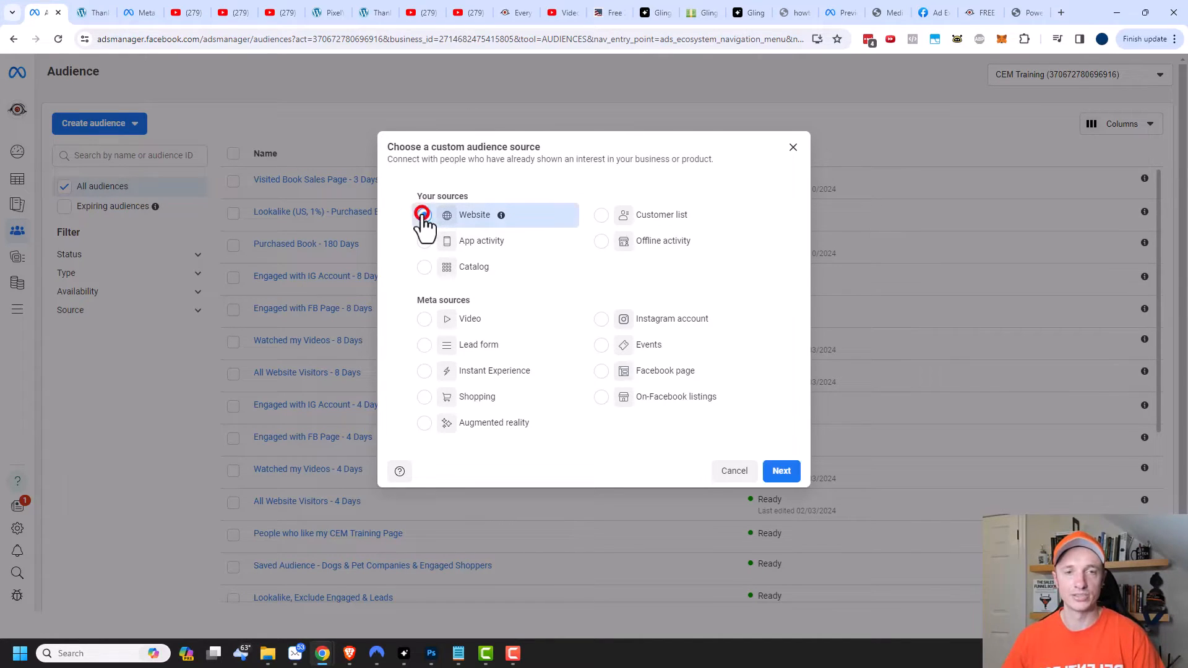
left_click(783, 471)
left_click(532, 256)
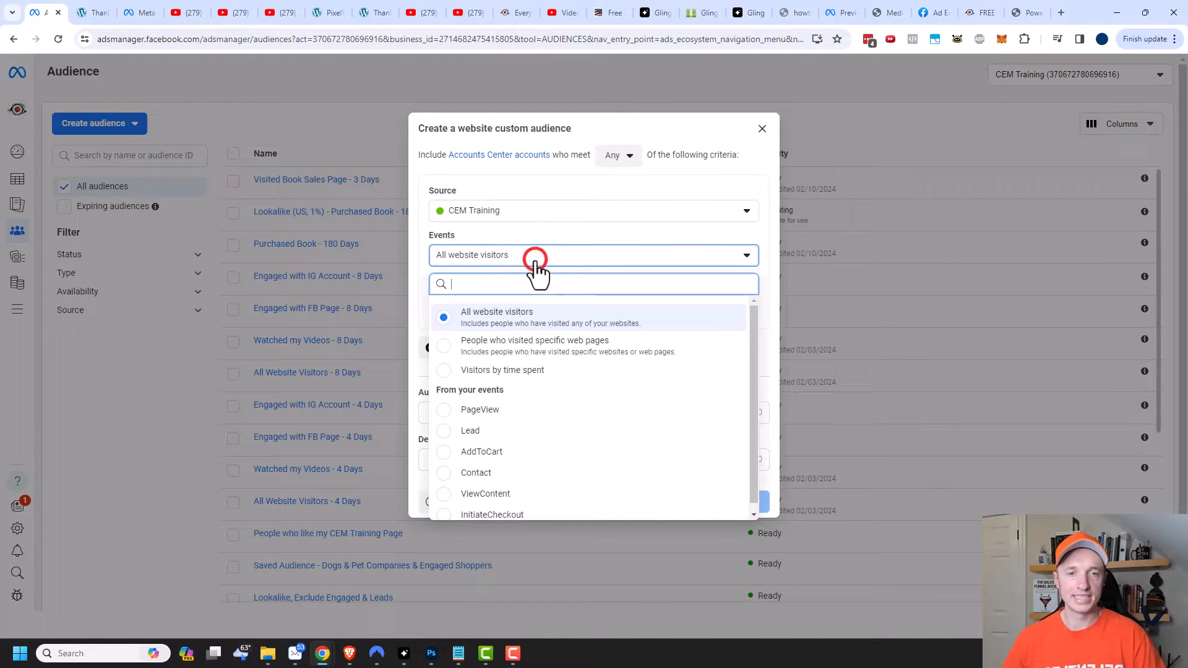
left_click(553, 361)
Set the audience's retention to 8 days and its URL rule to contain /book/.
double_click(486, 266)
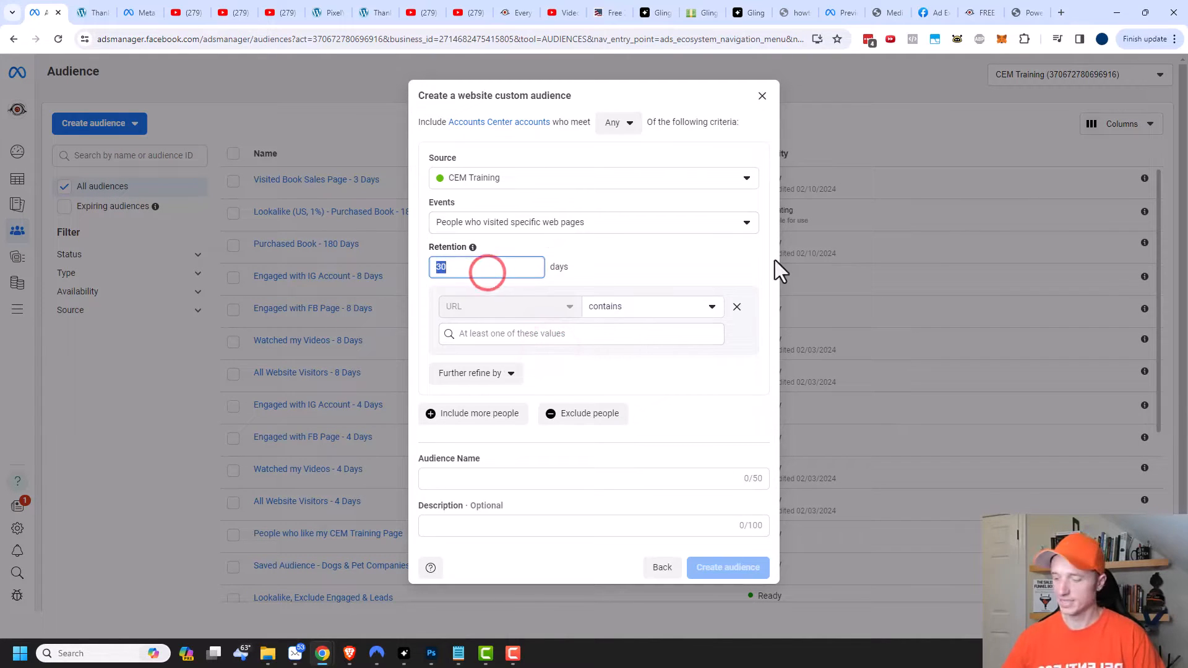
type("8")
left_click(675, 333)
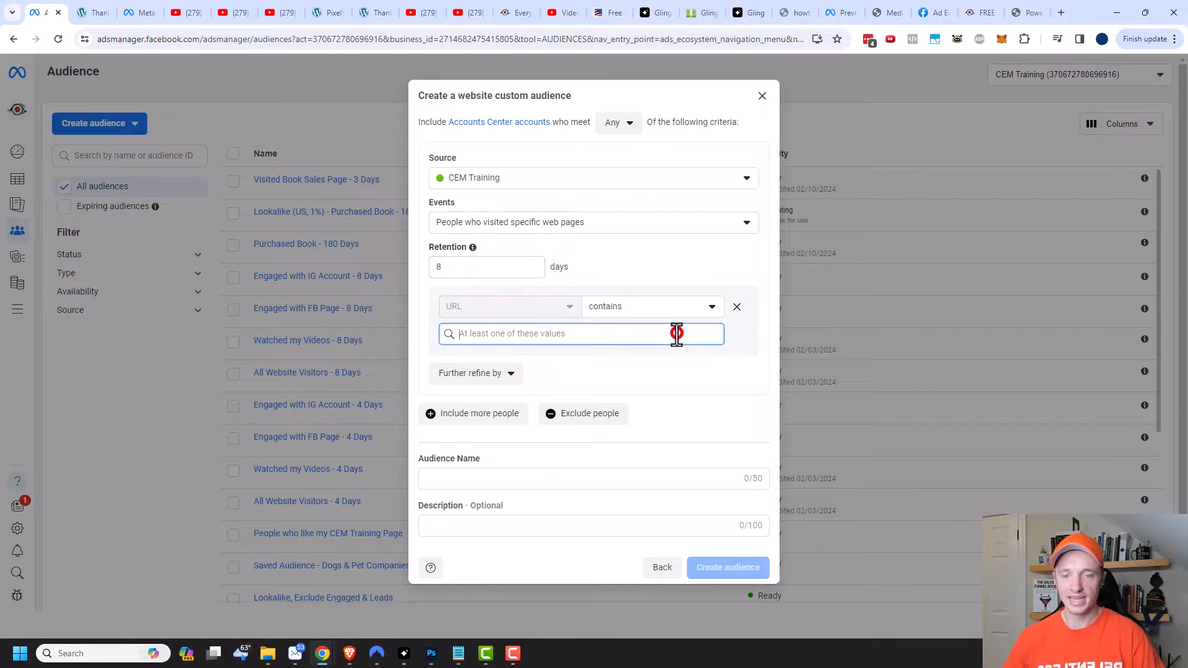
type("/b")
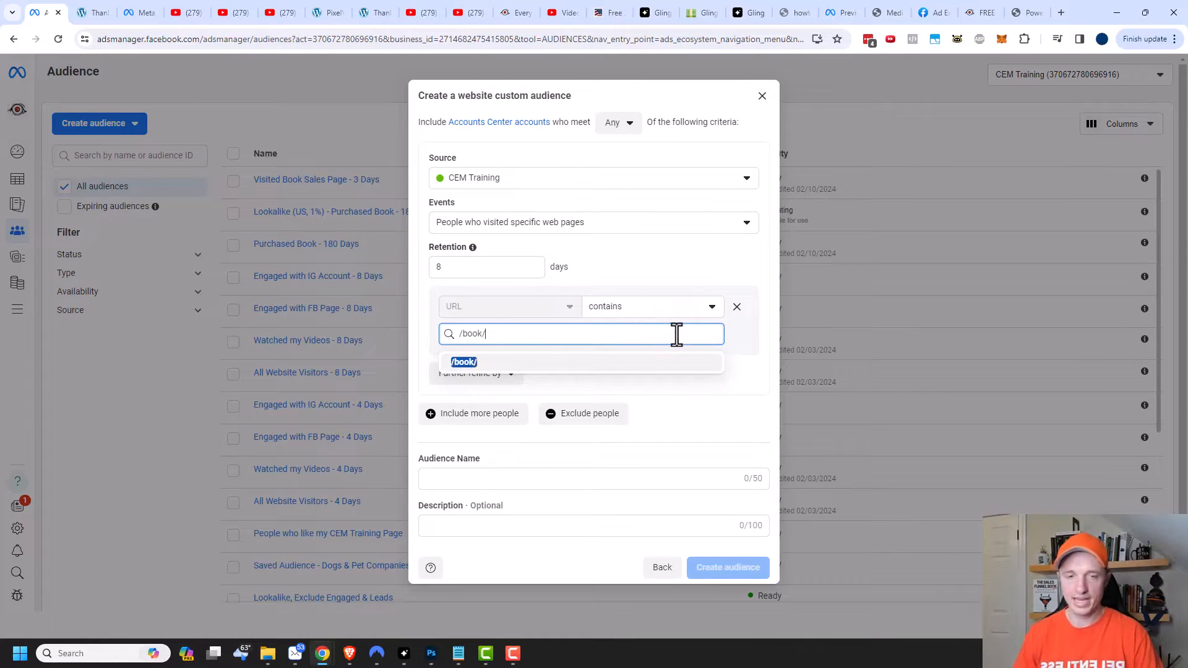
type("ook/")
key("Return")
Name the audience "Visited Book Sales Page - 8 Days", create it and finish the audience dialog.
left_click(477, 494)
type("Visited Book Sales Page - 8 Days")
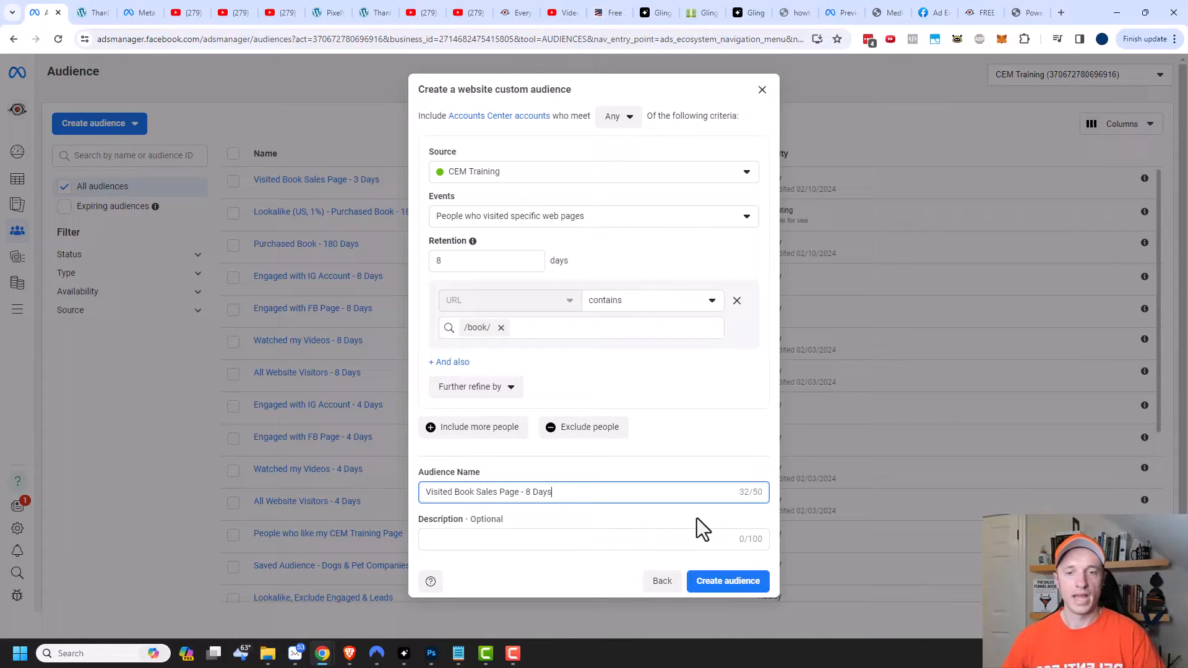
left_click(734, 583)
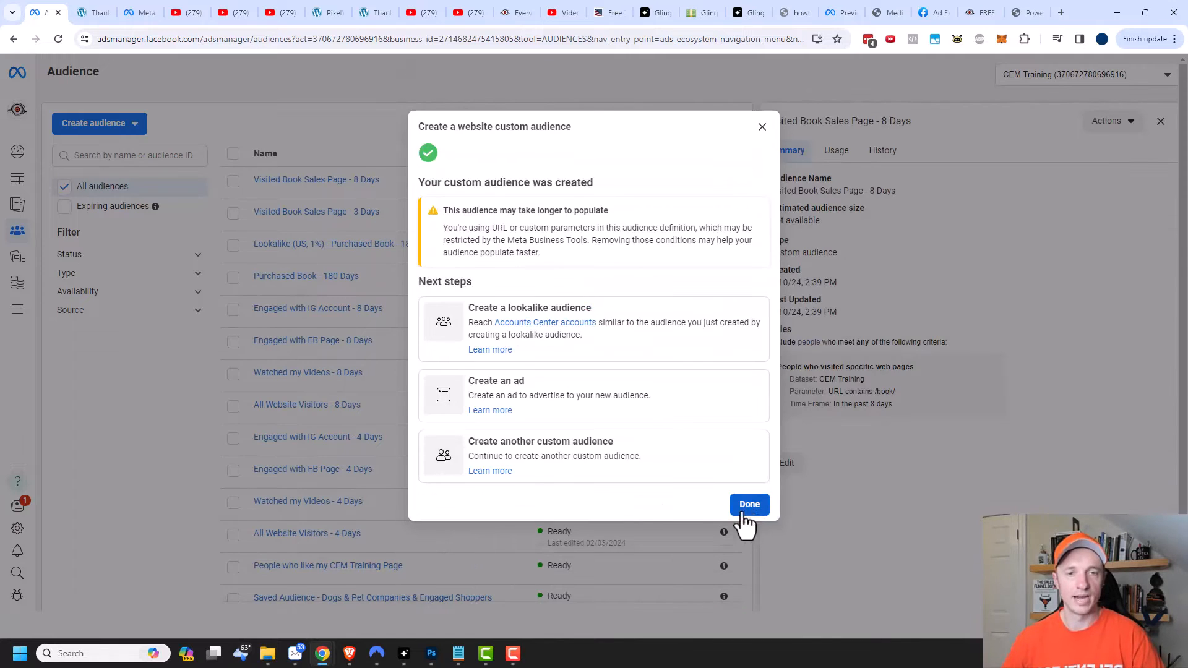
left_click(755, 505)
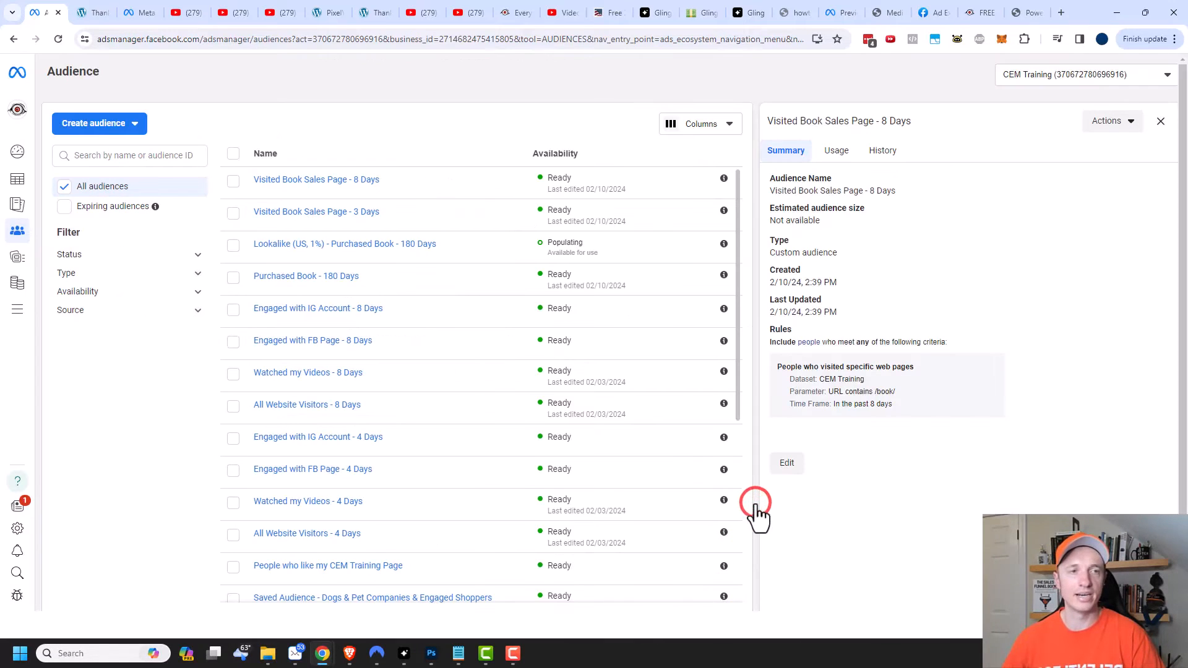
Start another website custom audience of people who visited specific web pages, with retention set to 180 days.
left_click(126, 123)
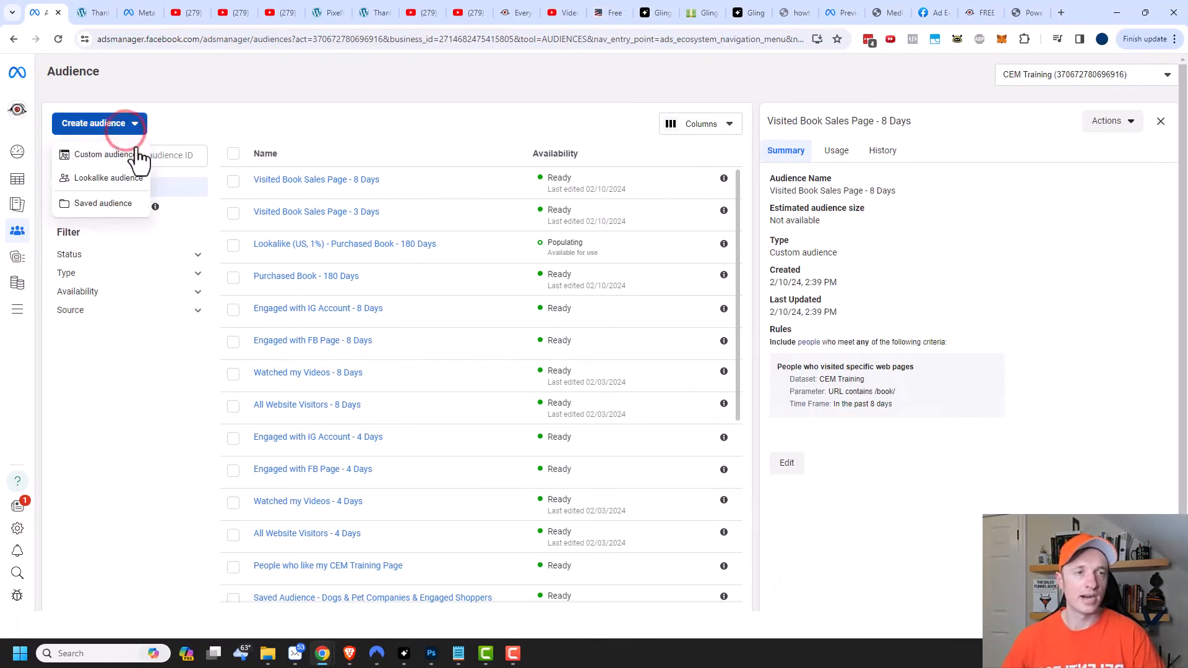
left_click(121, 156)
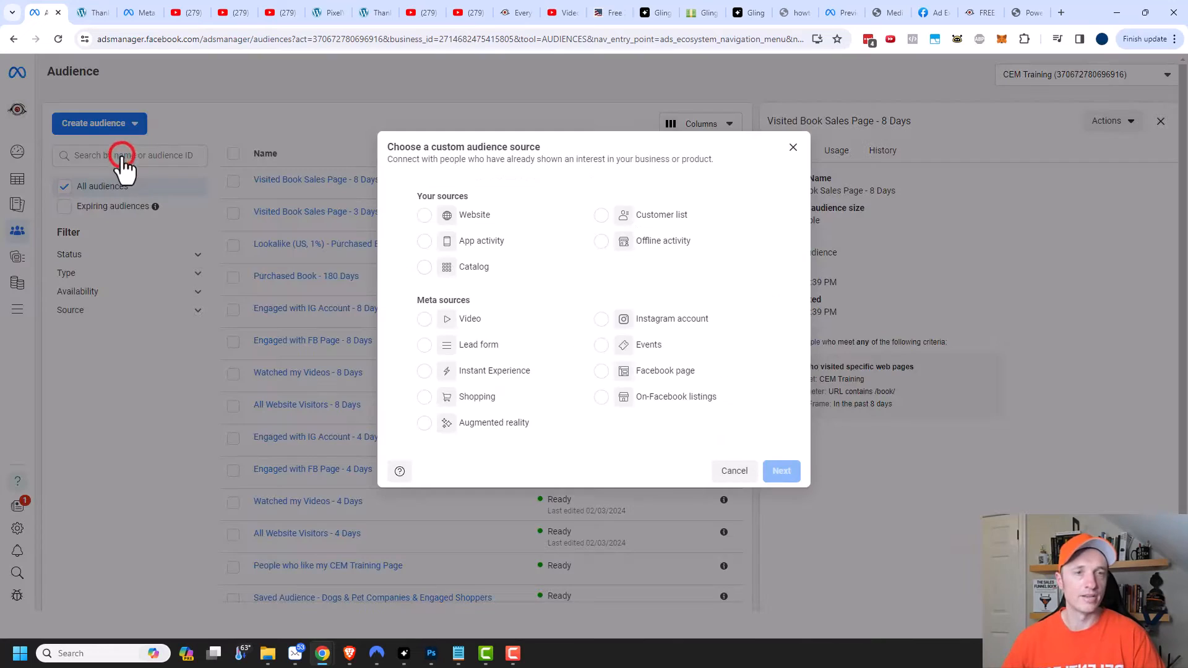
left_click(480, 218)
left_click(780, 471)
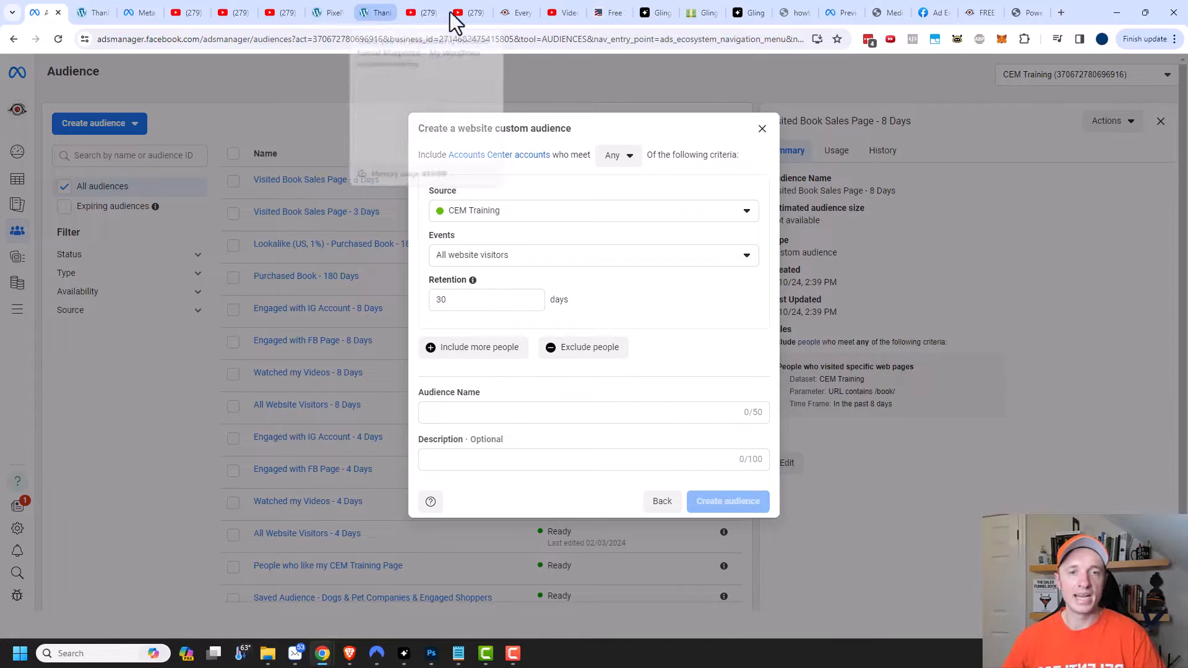
left_click(509, 257)
left_click(529, 349)
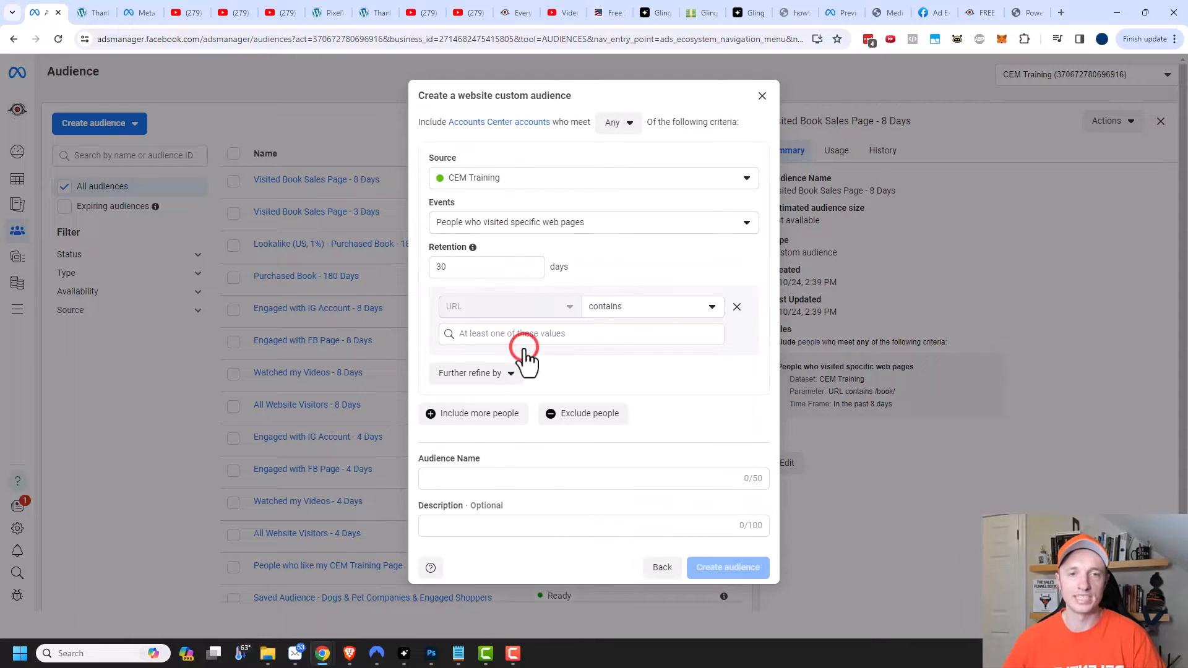
left_click_drag(509, 265, 425, 274)
type("180")
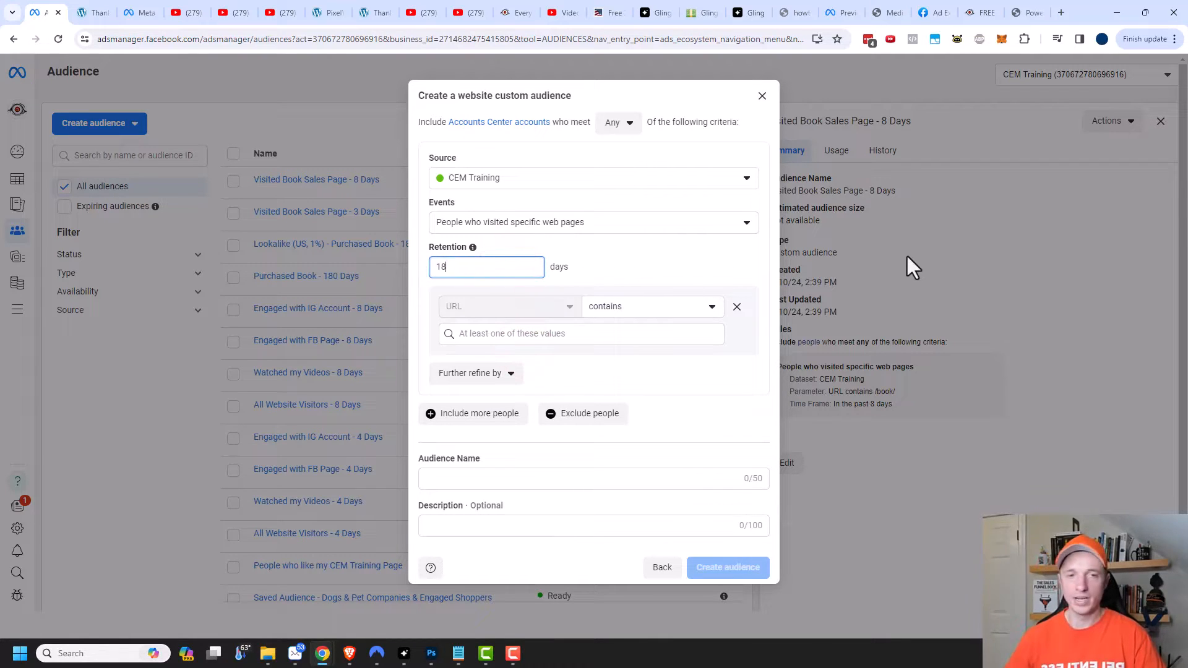
left_click(684, 271)
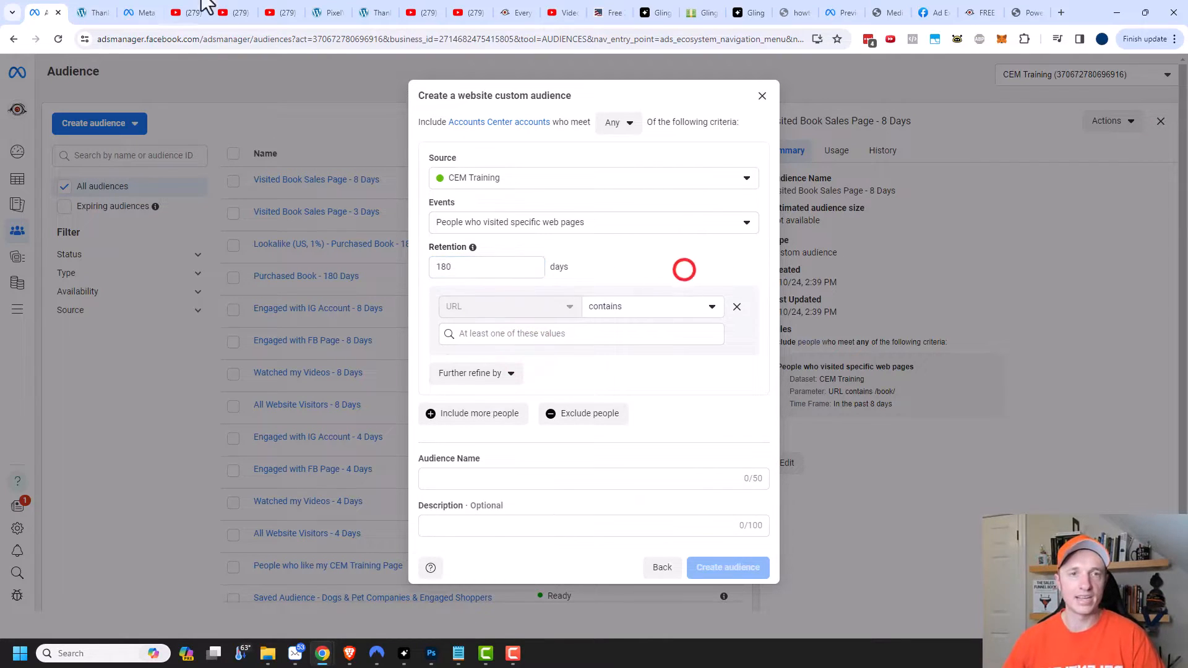
Copy the /blueprints-ty/ path from the blueprints thank-you page's address and make the audience's URL rule contain it.
left_click(376, 12)
left_click(393, 199)
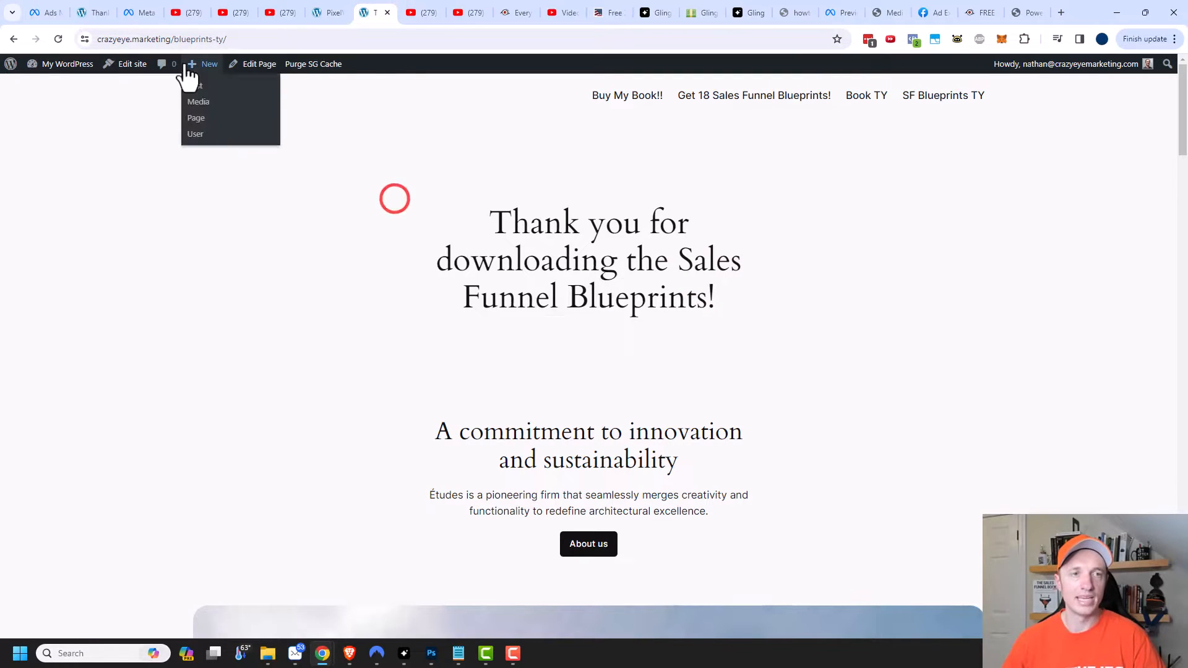
left_click(254, 35)
left_click(279, 37)
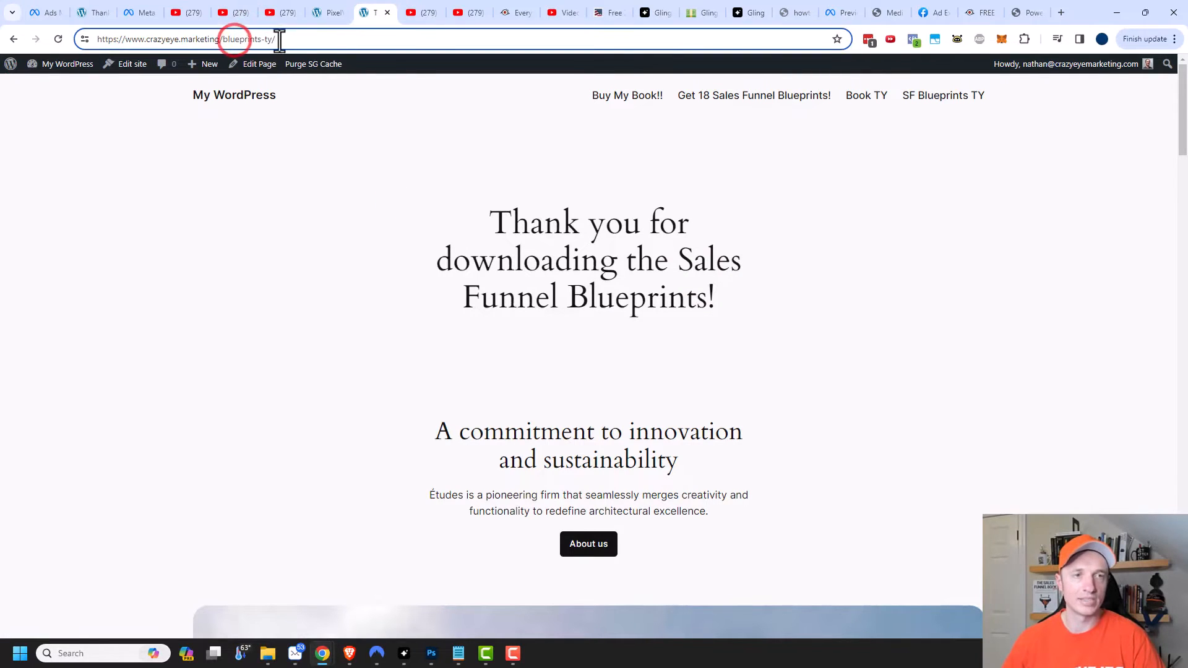
left_click_drag(278, 39, 222, 39)
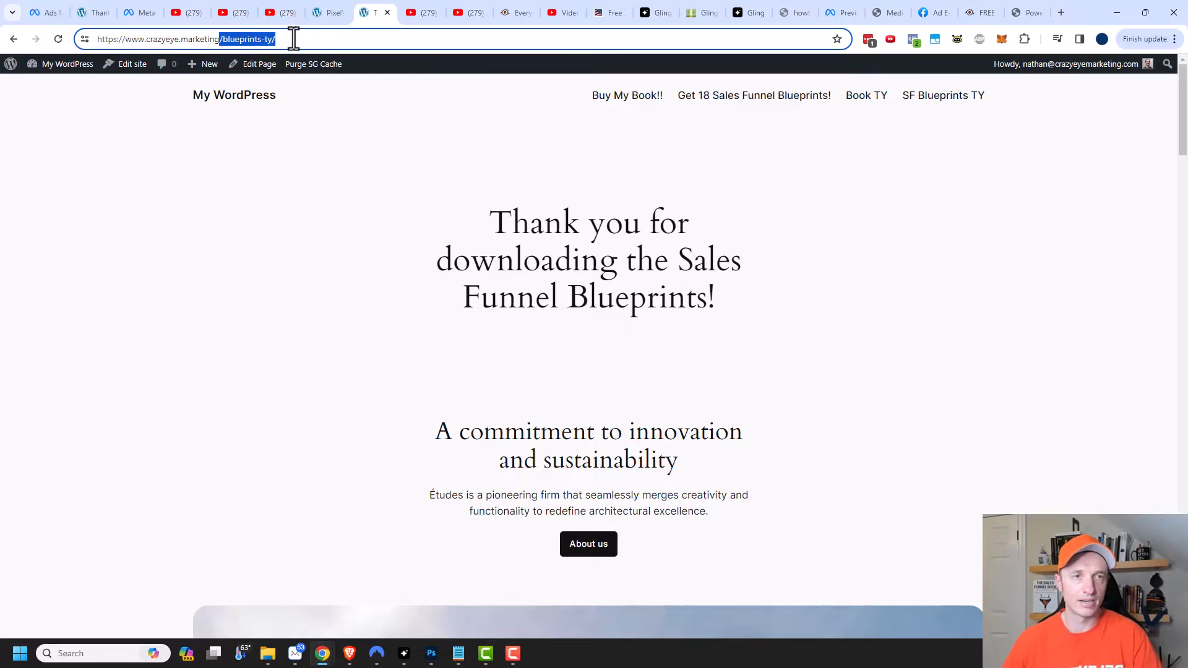
left_click(43, 12)
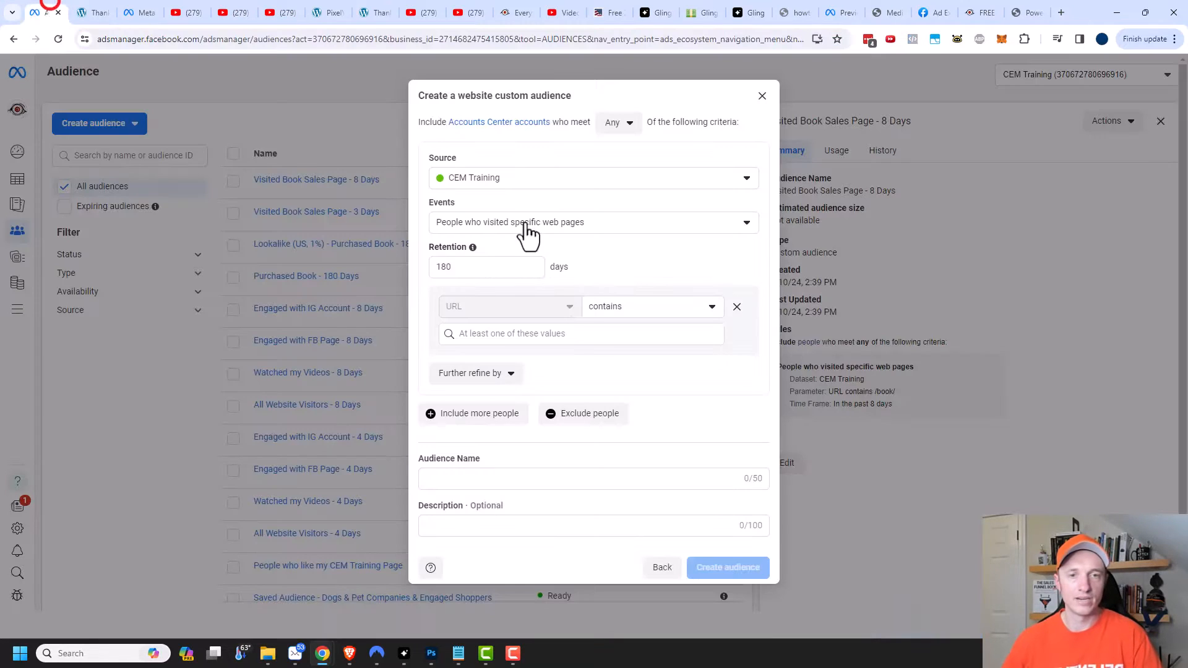
left_click(568, 333)
type("/blueprints-ty/")
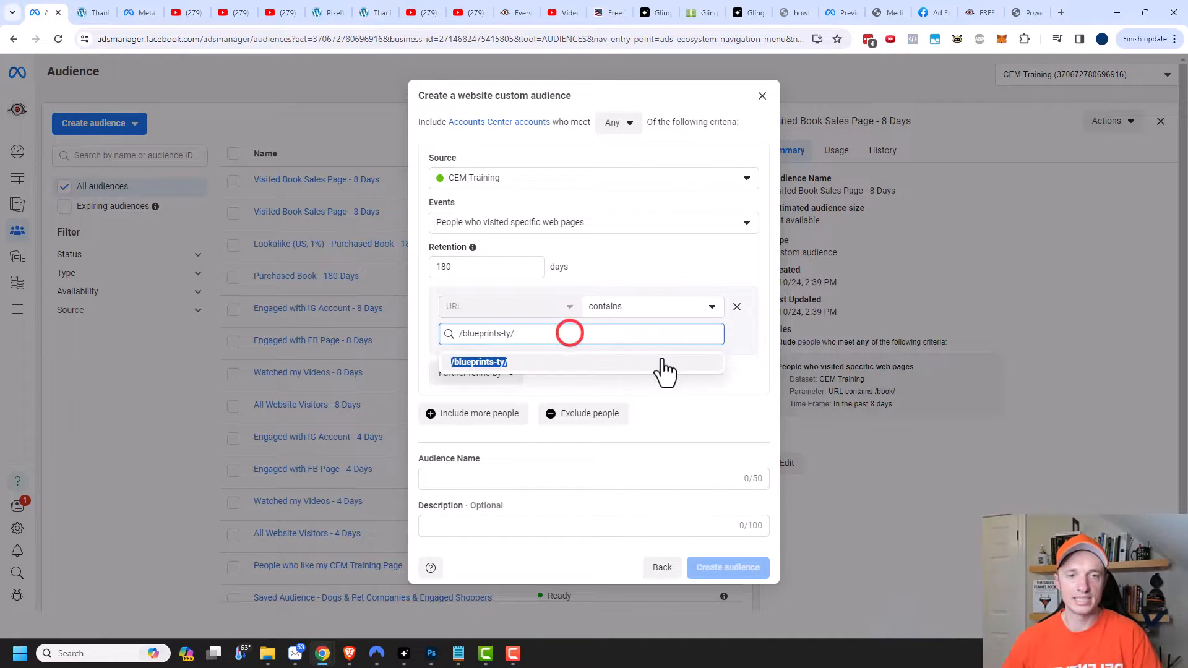
left_click(512, 360)
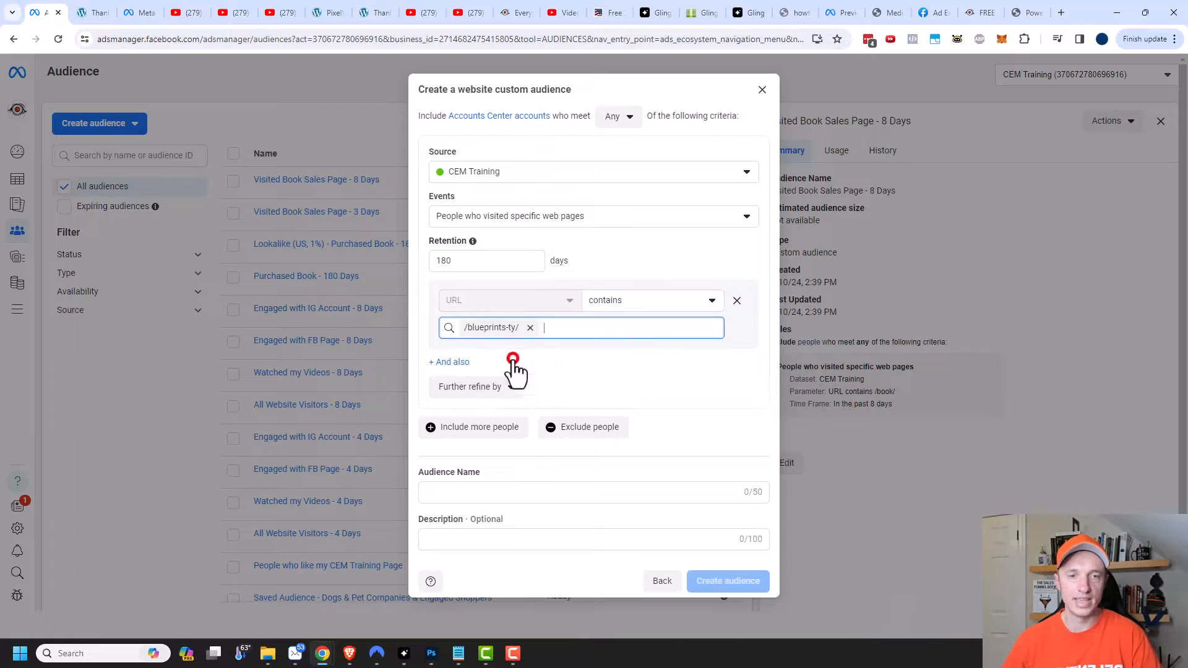
Name the audience "Lead - Website - Blueprints - 180 Days", create it and finish the audience dialog.
left_click(495, 493)
type("Lead - Website - Blueprints - 180 Days")
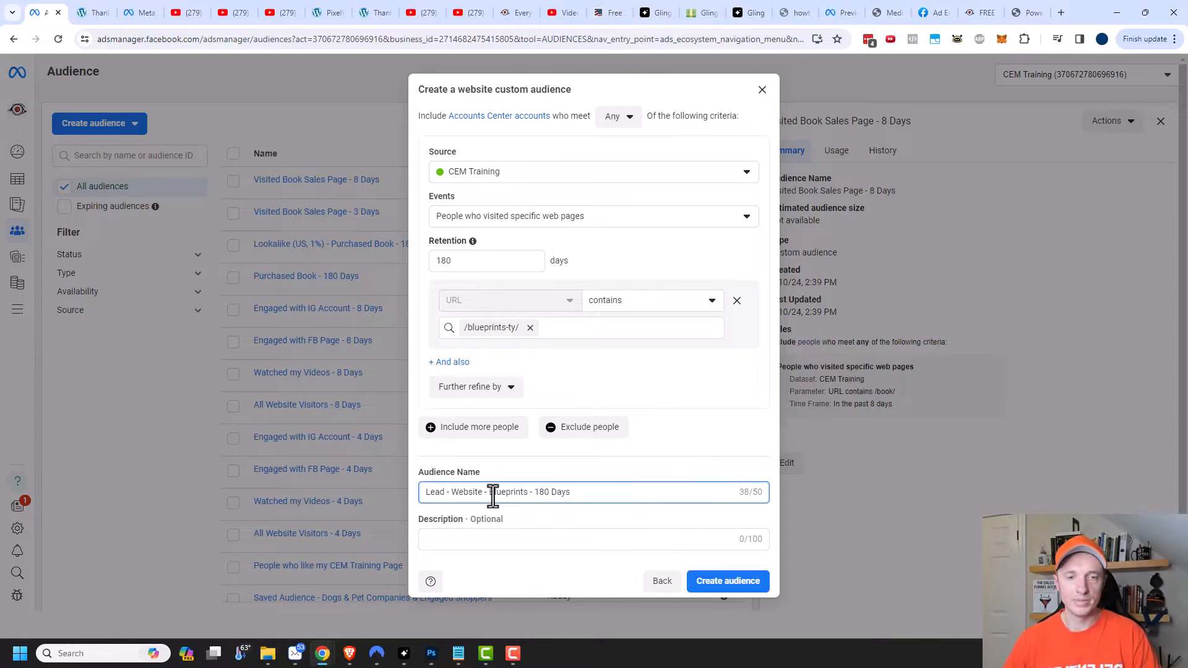
left_click(727, 581)
left_click(750, 504)
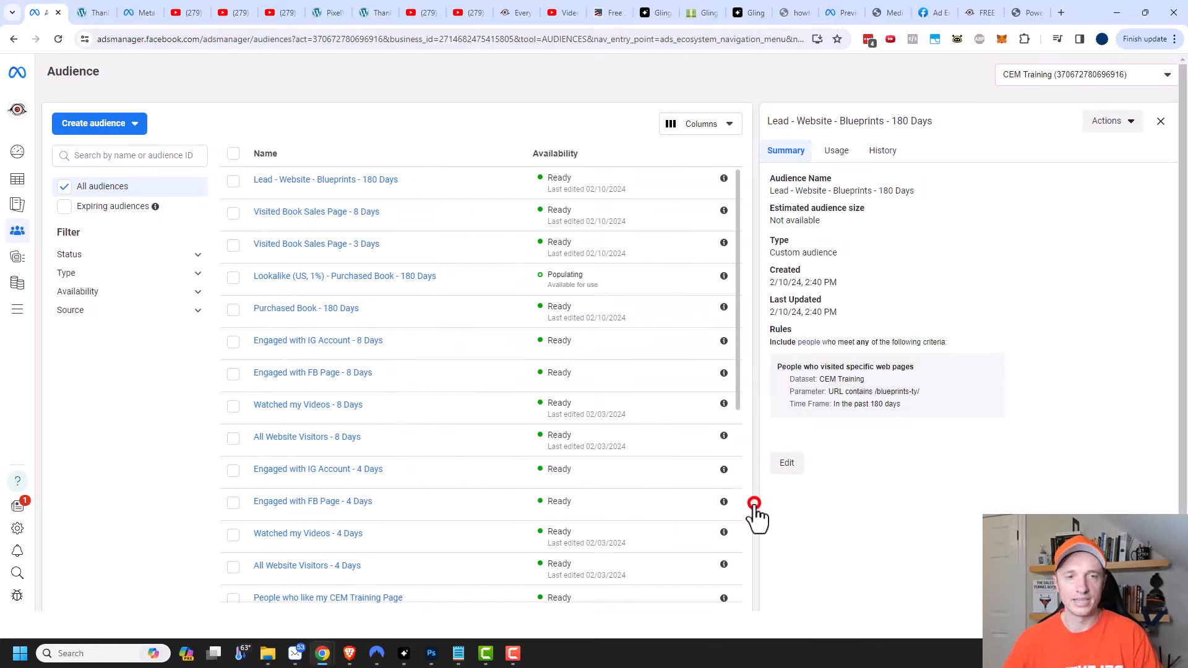
Bring back the Pixel Install notes in Notepad and review the ThruPlay Ad and Lead Form audiences and Campaign 1's plan.
left_click_drag(1187, 61, 999, 60)
left_click_drag(409, 216, 512, 217)
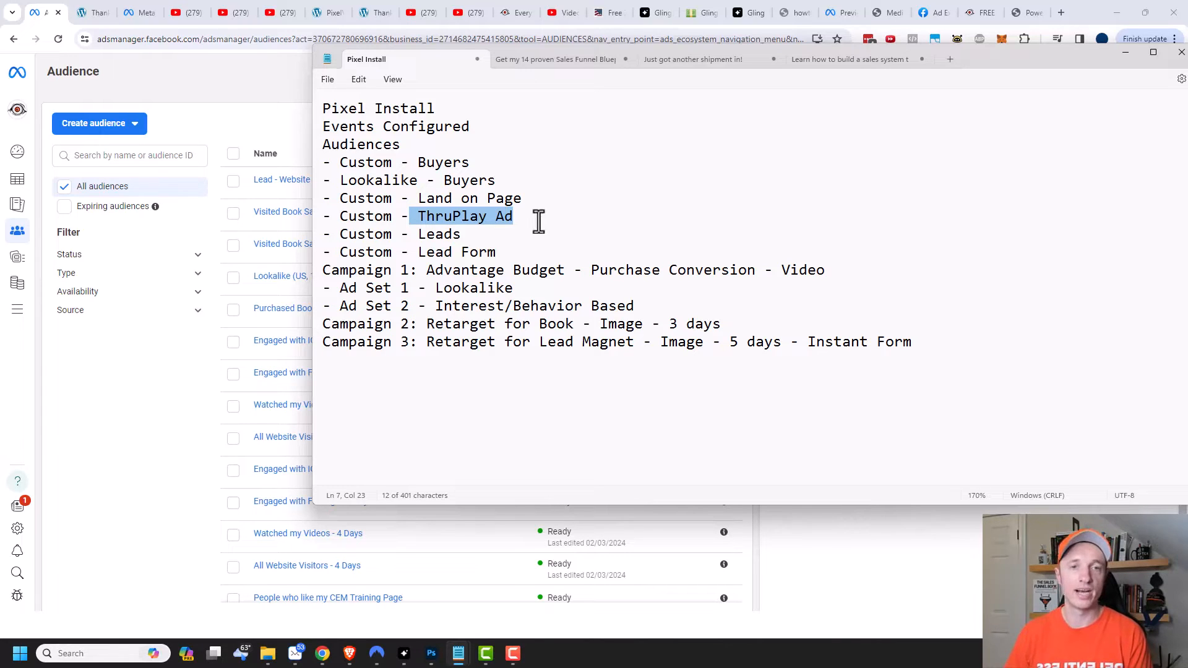
left_click(536, 220)
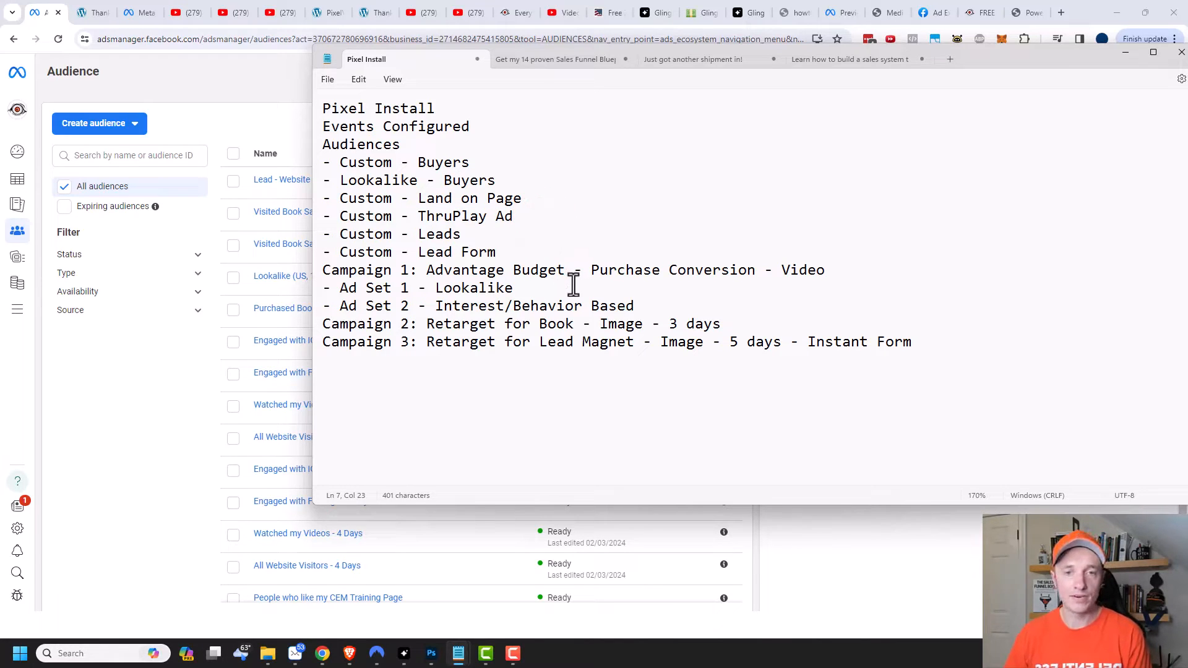
left_click_drag(574, 285, 371, 268)
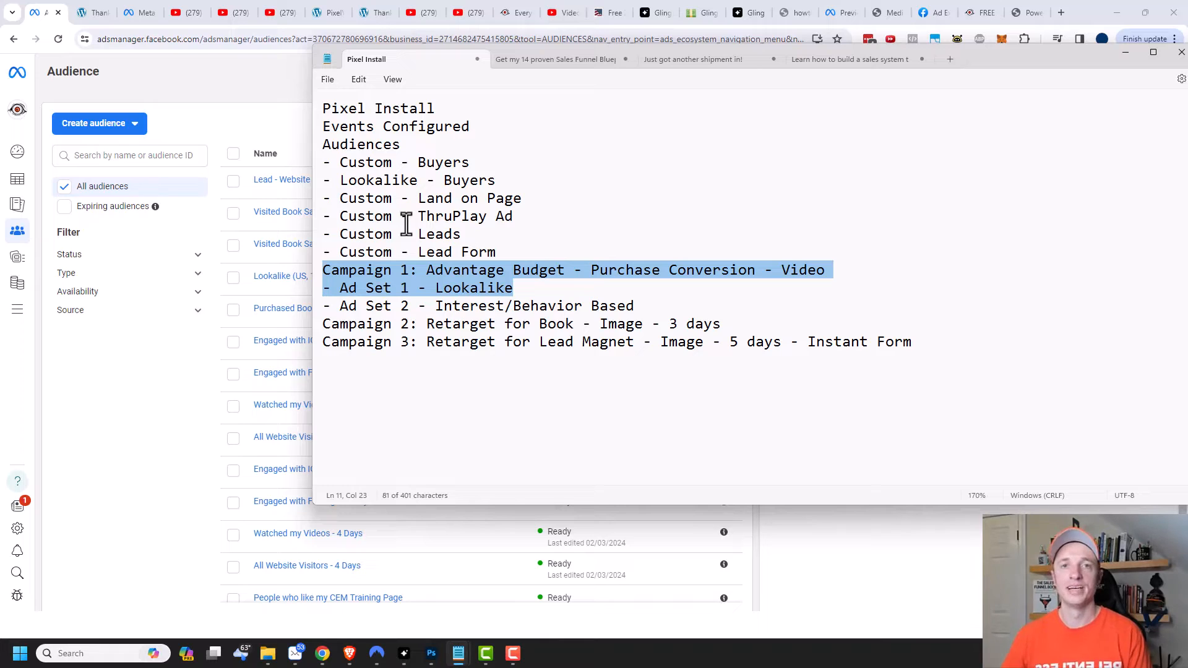
left_click_drag(406, 225, 538, 210)
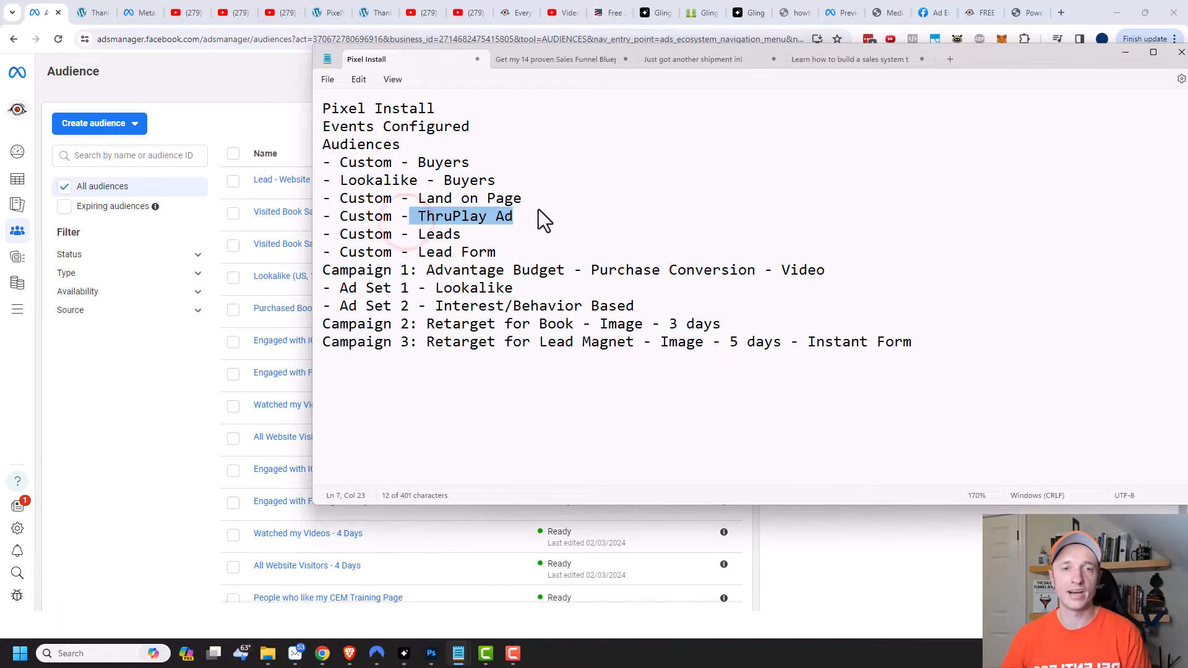
left_click(646, 236)
left_click_drag(533, 250, 352, 266)
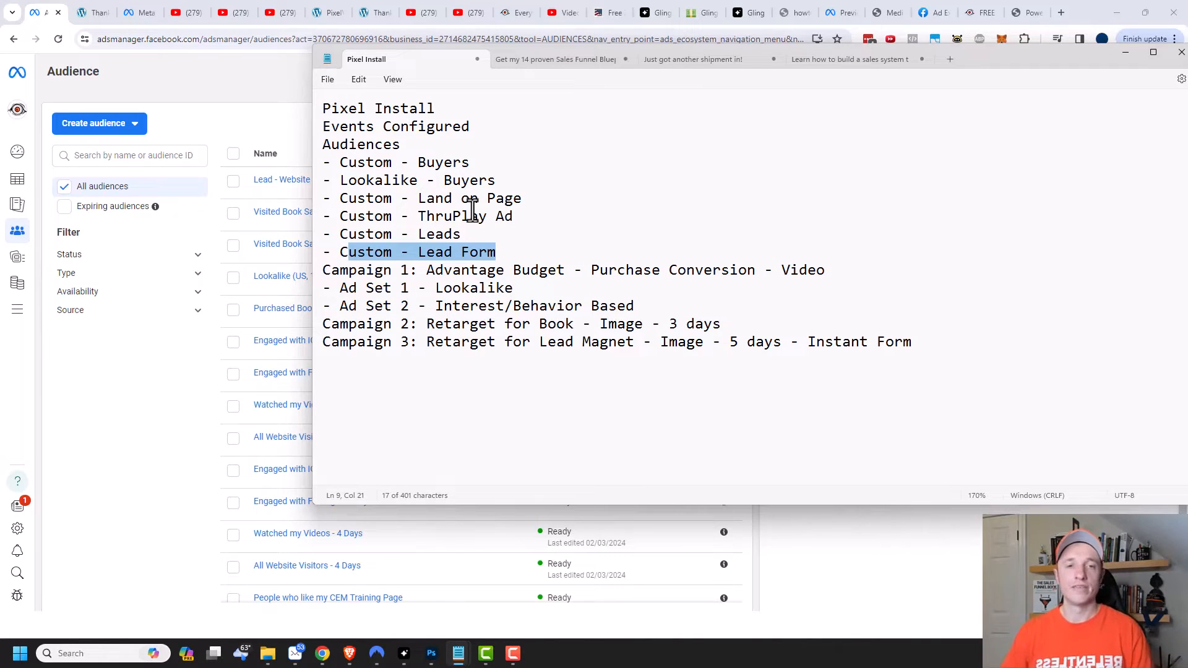
left_click_drag(1026, 59, 1187, 62)
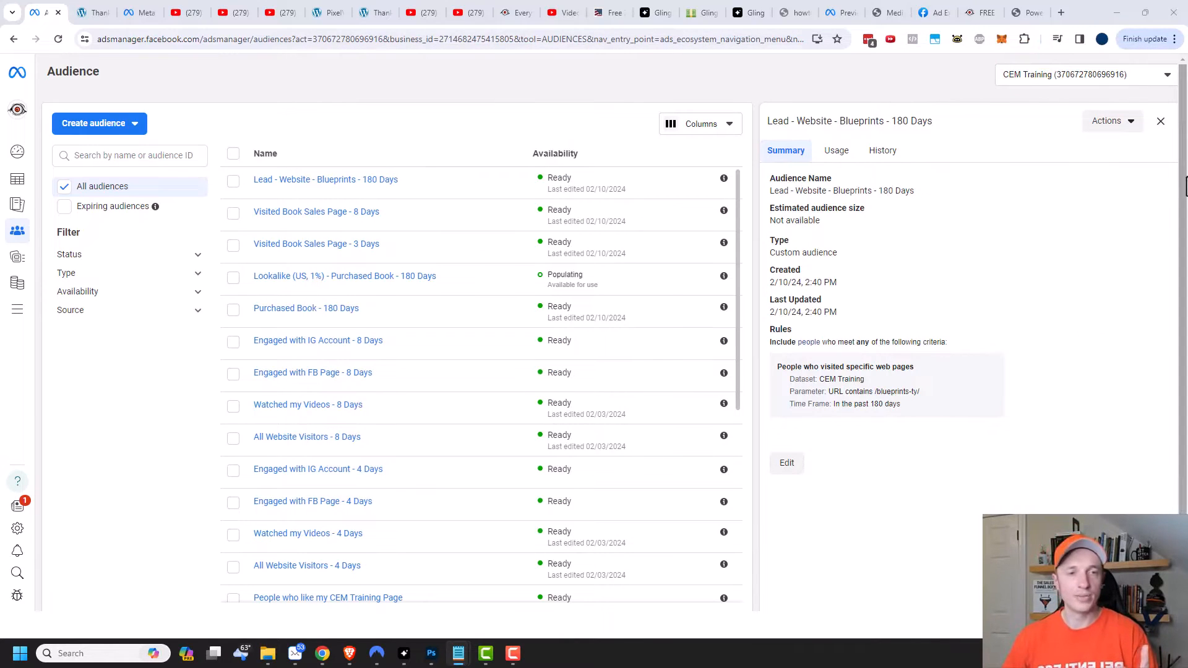
Go to the account's campaigns and start creating a new auction campaign with the Sales objective.
mouse_move(25, 186)
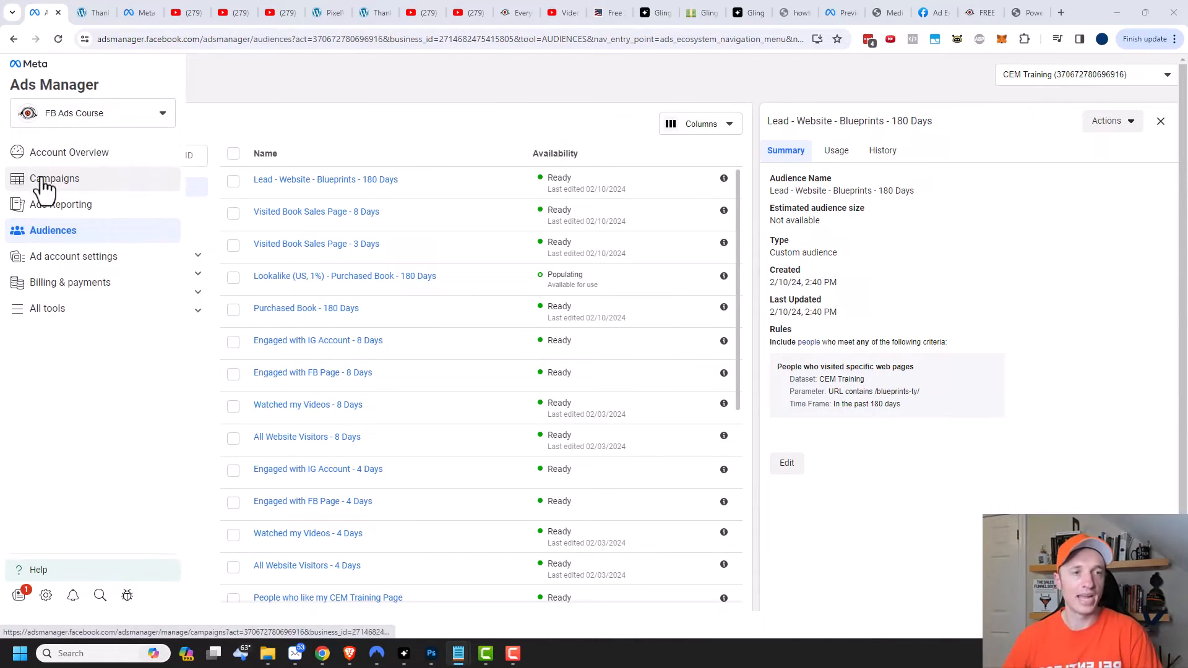
left_click(78, 181)
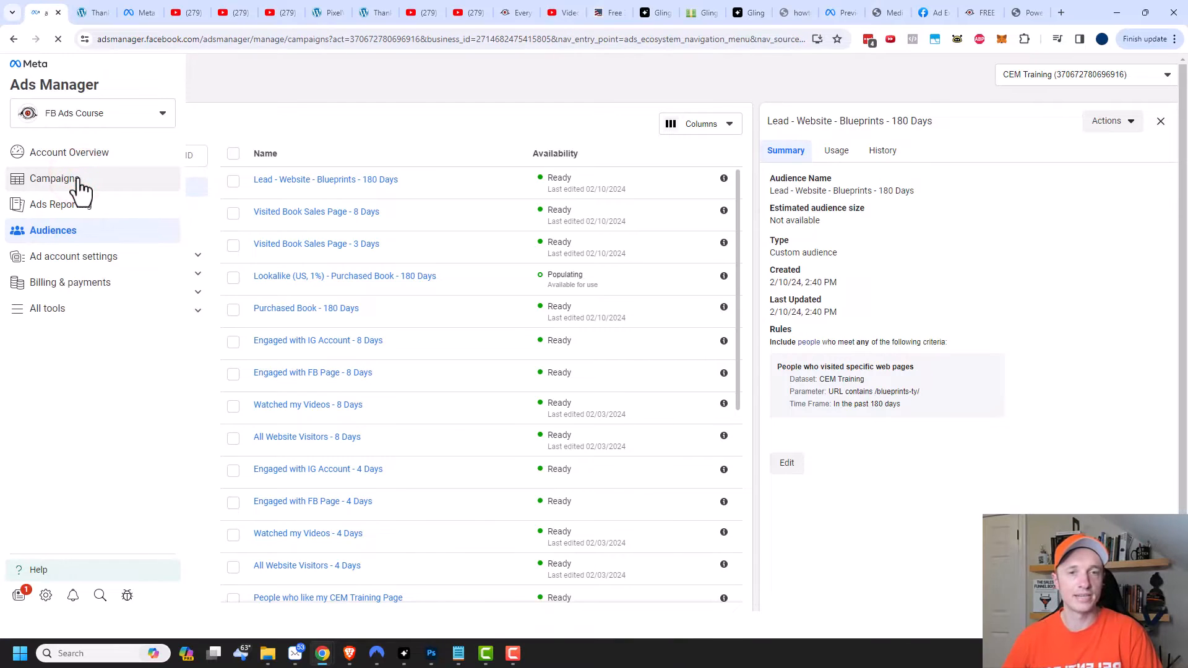
left_click(83, 158)
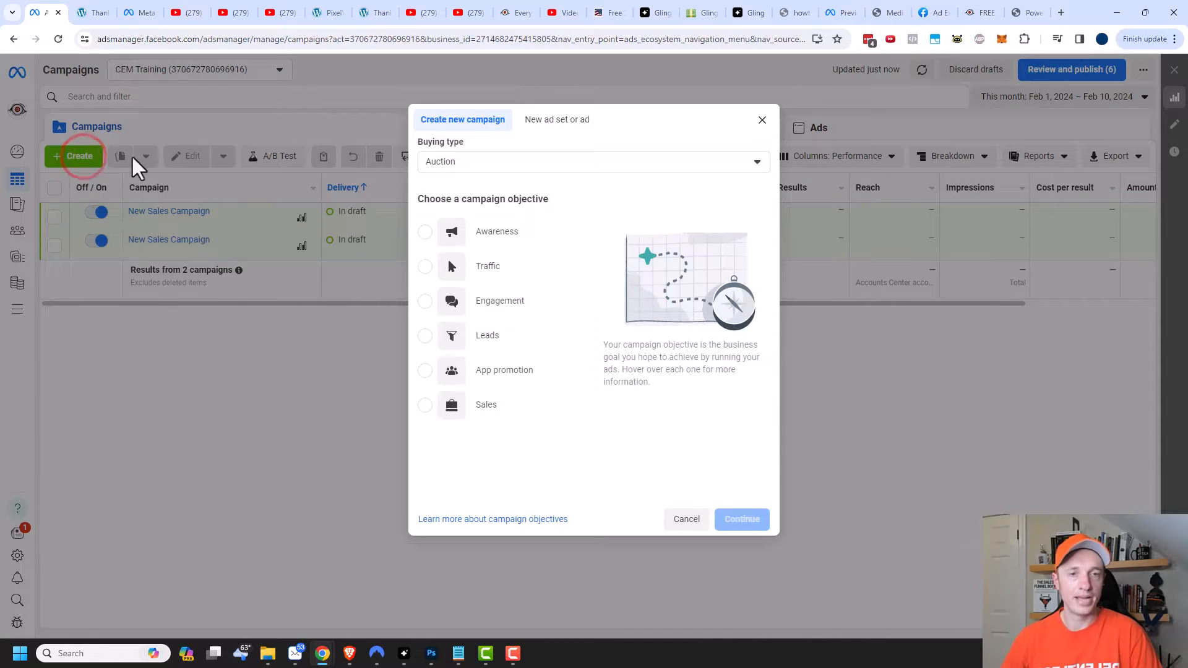
left_click(425, 405)
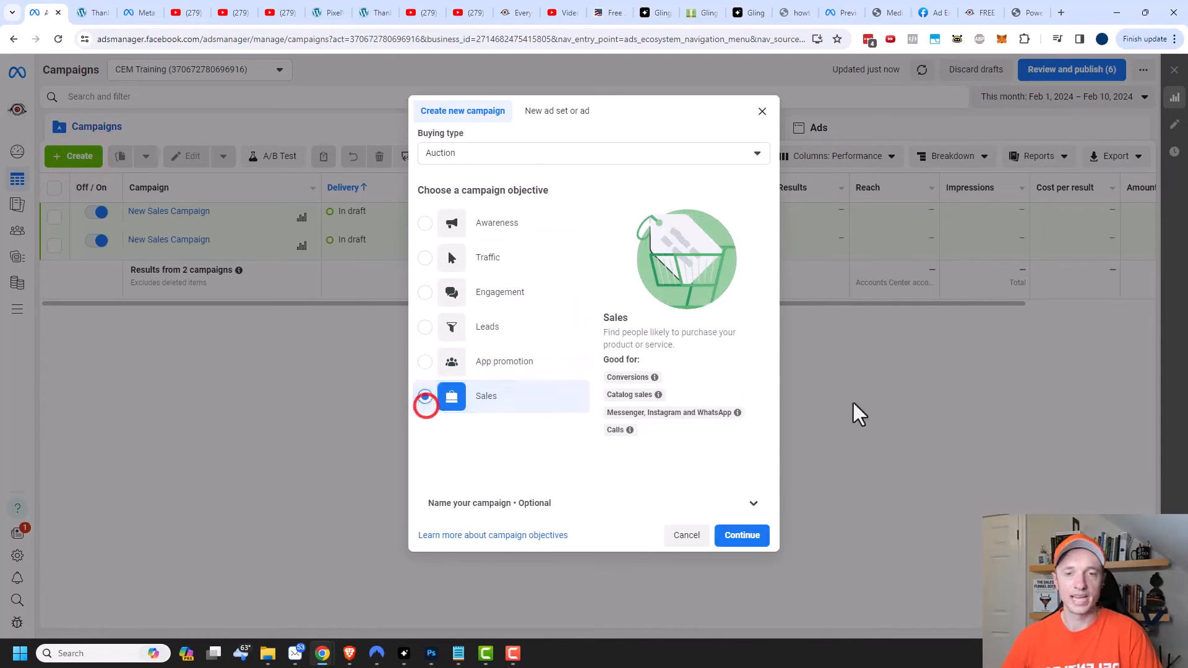
Check Campaign 1's plan in the Notepad notes, return to Ads Manager and create the campaign as a manual sales campaign.
key("alt+Tab")
left_click_drag(1085, 36, 1046, 36)
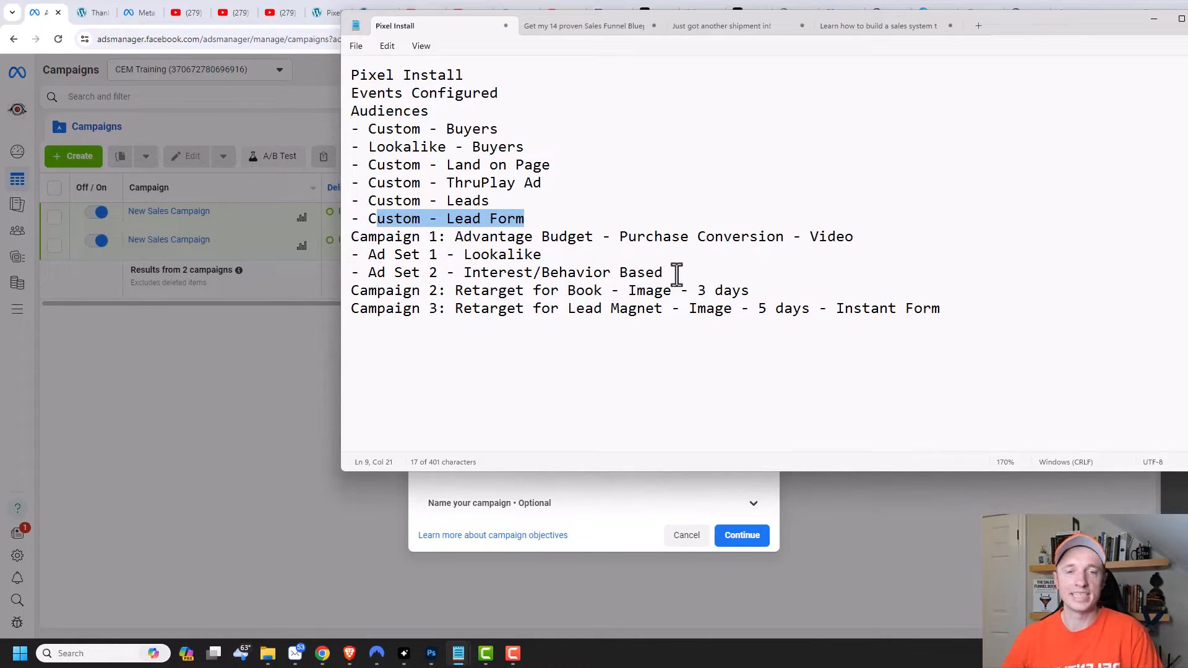
left_click(1039, 21)
left_click(742, 535)
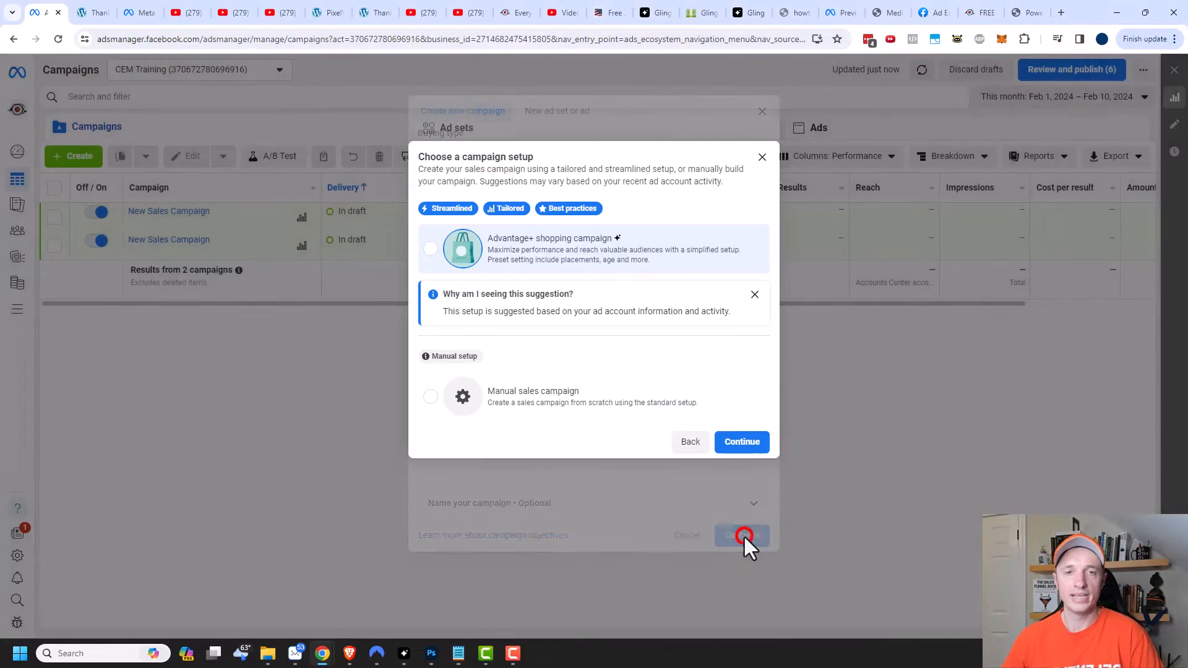
left_click(545, 401)
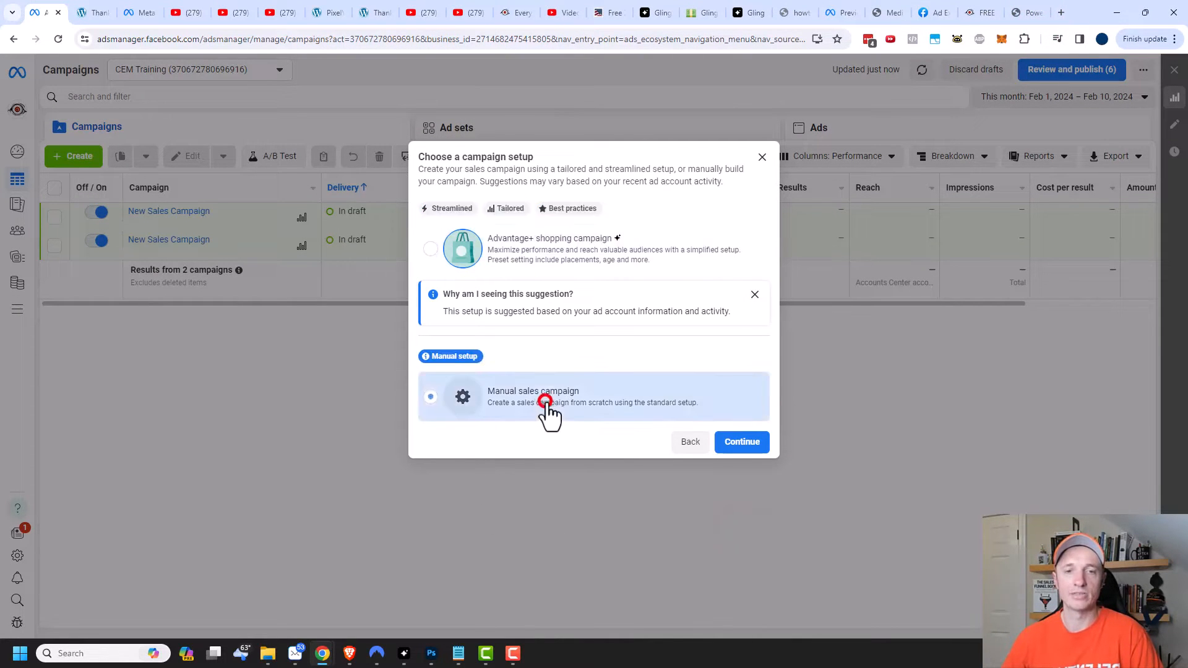
left_click(755, 451)
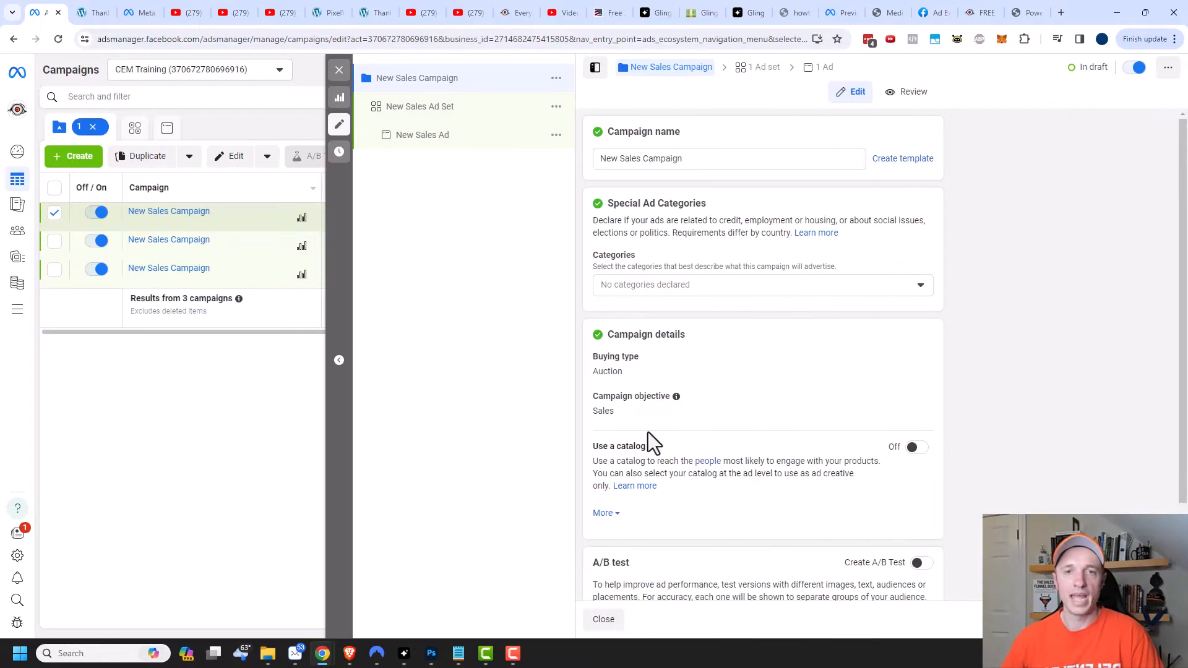
Name the new campaign "1 - Purchase Book - Cold Traffic".
triple_click(750, 158)
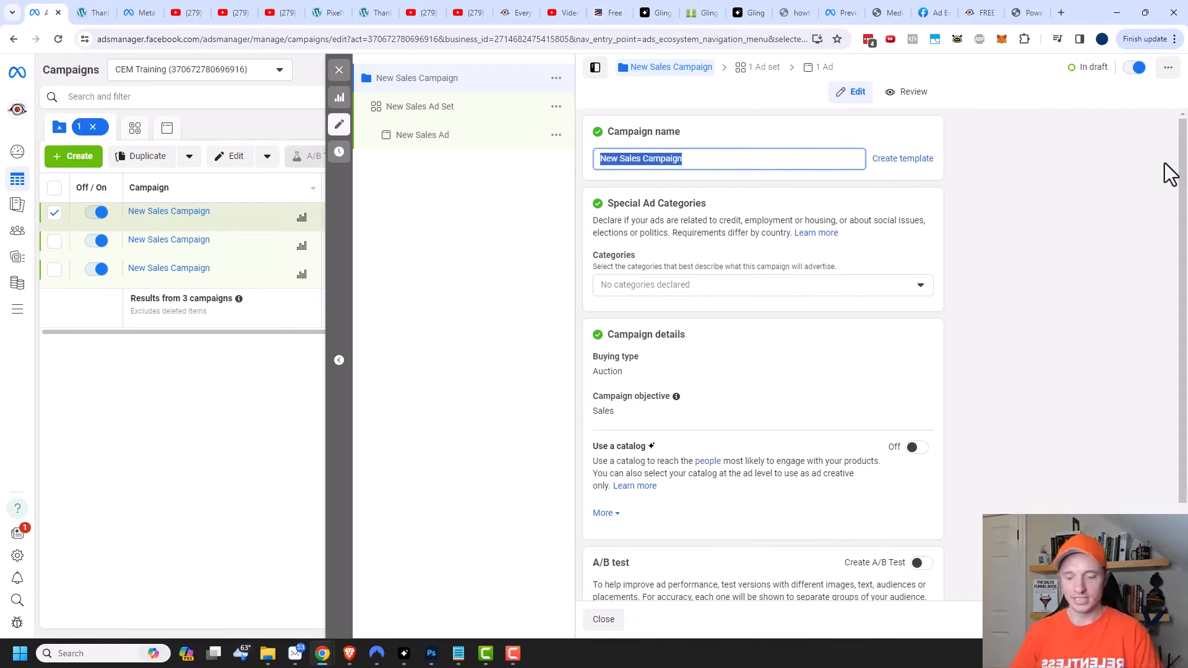
type("1 -")
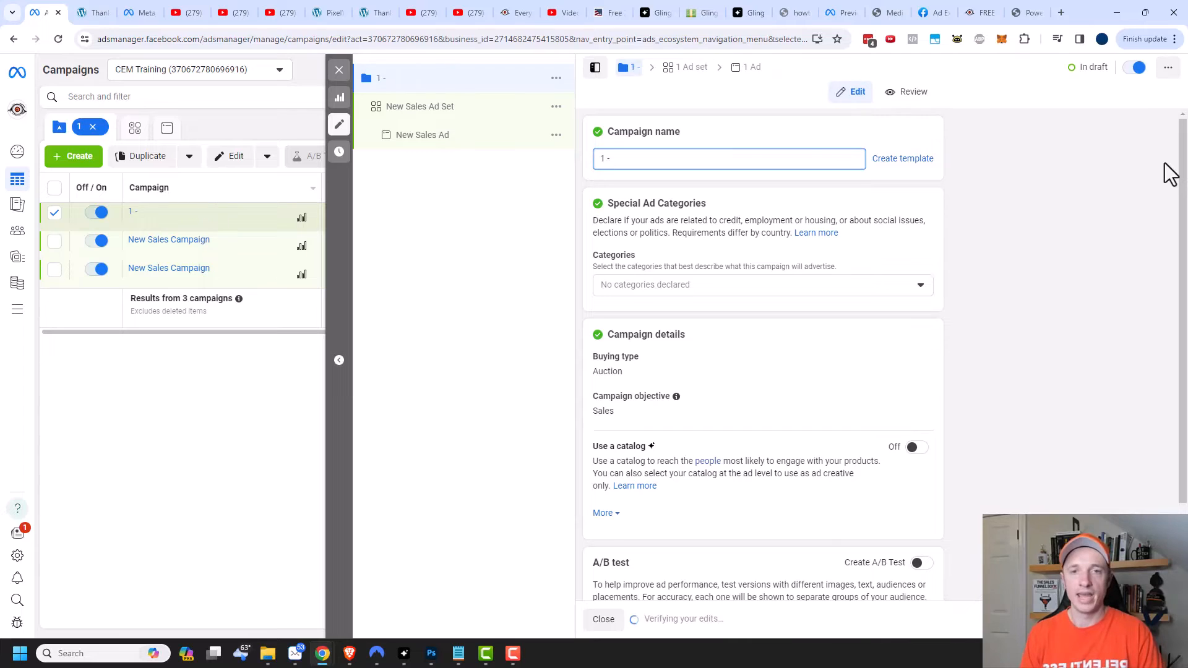
type("Purchase Book - Cold Traffic")
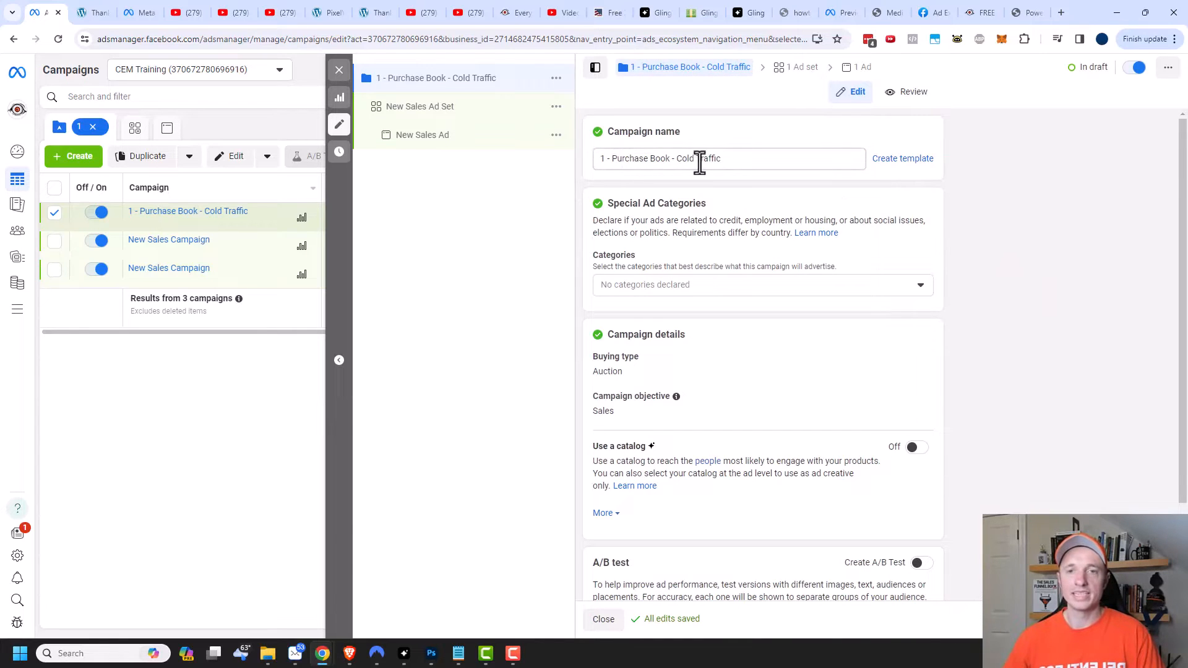
Turn on Advantage campaign budget for the campaign and set its daily budget to $100.
scroll(649, 271, "down", 2)
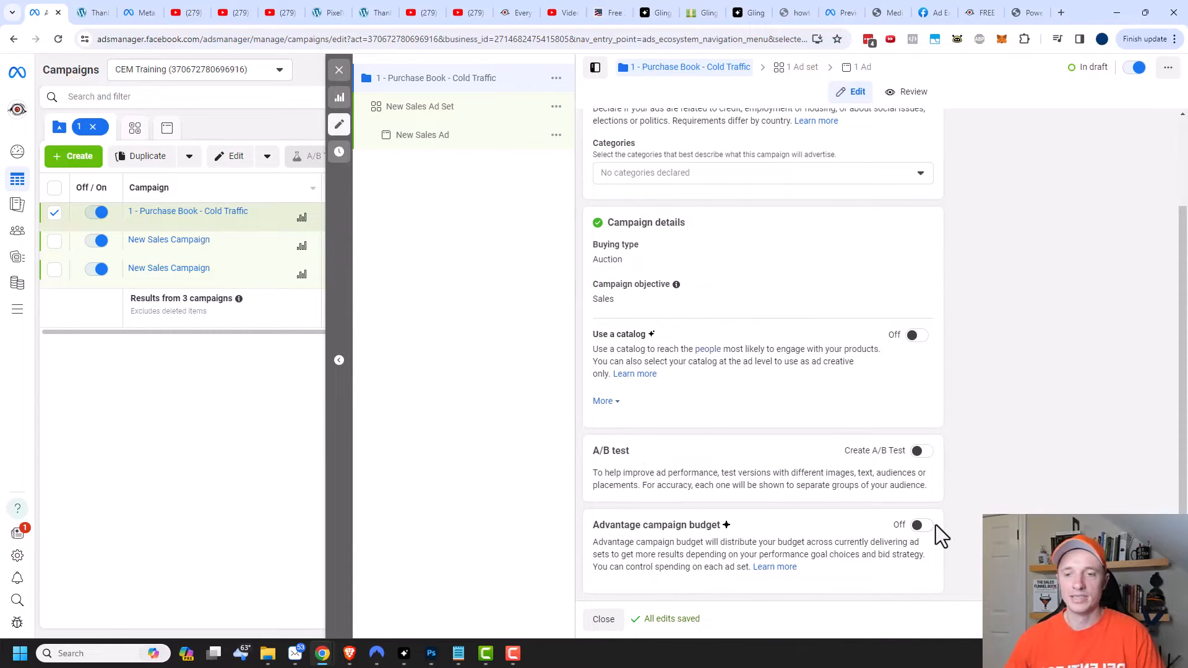
left_click(920, 525)
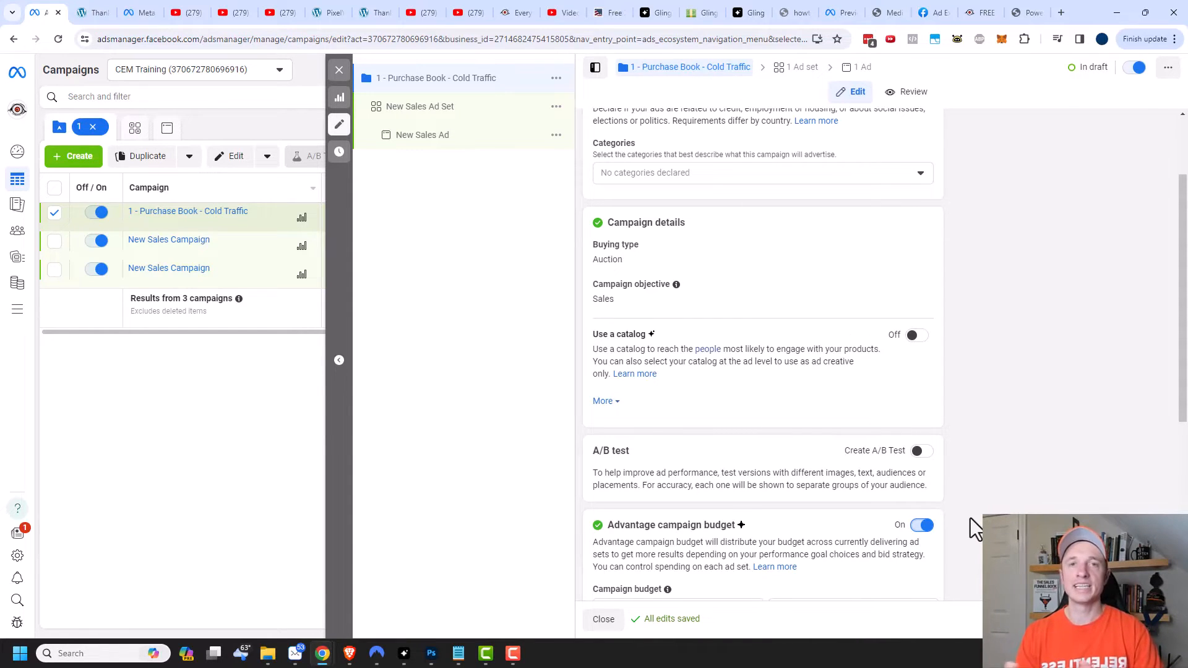
scroll(968, 517, "down", 2)
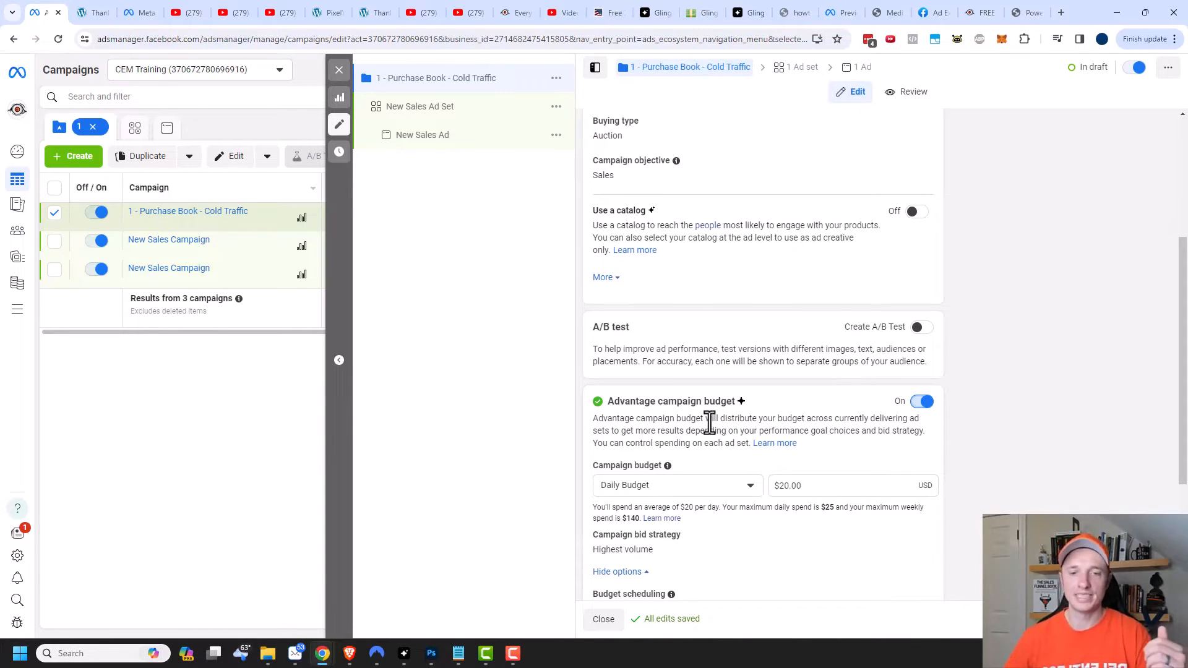
scroll(709, 423, "down", 3)
left_click(859, 295)
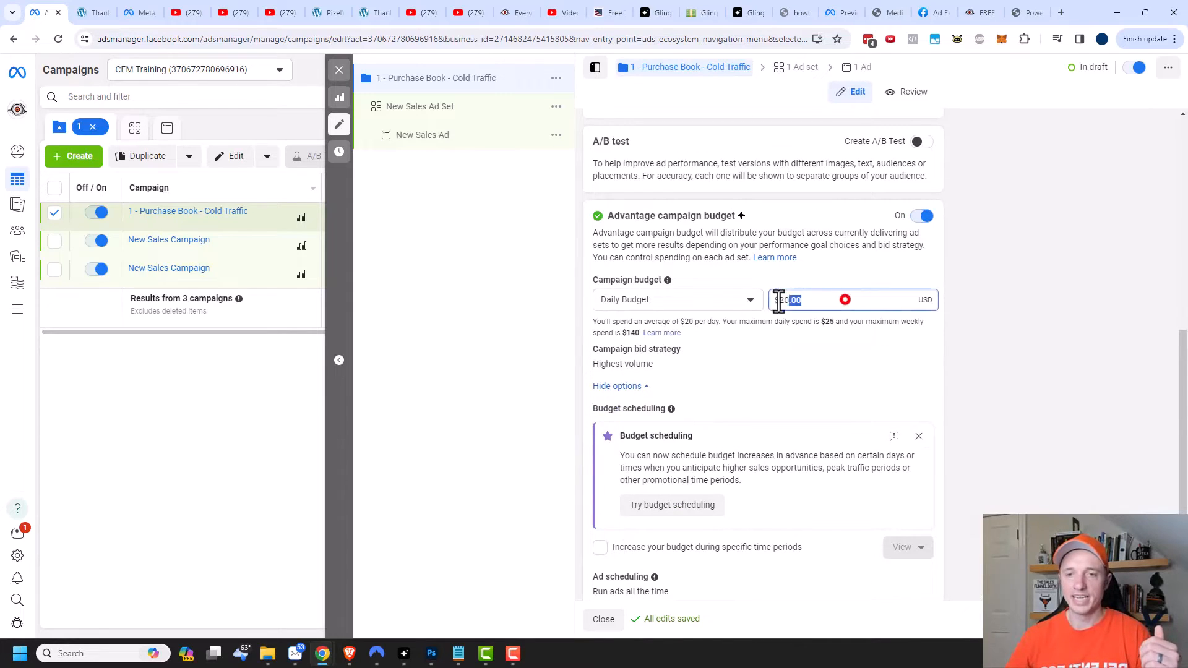
type("100")
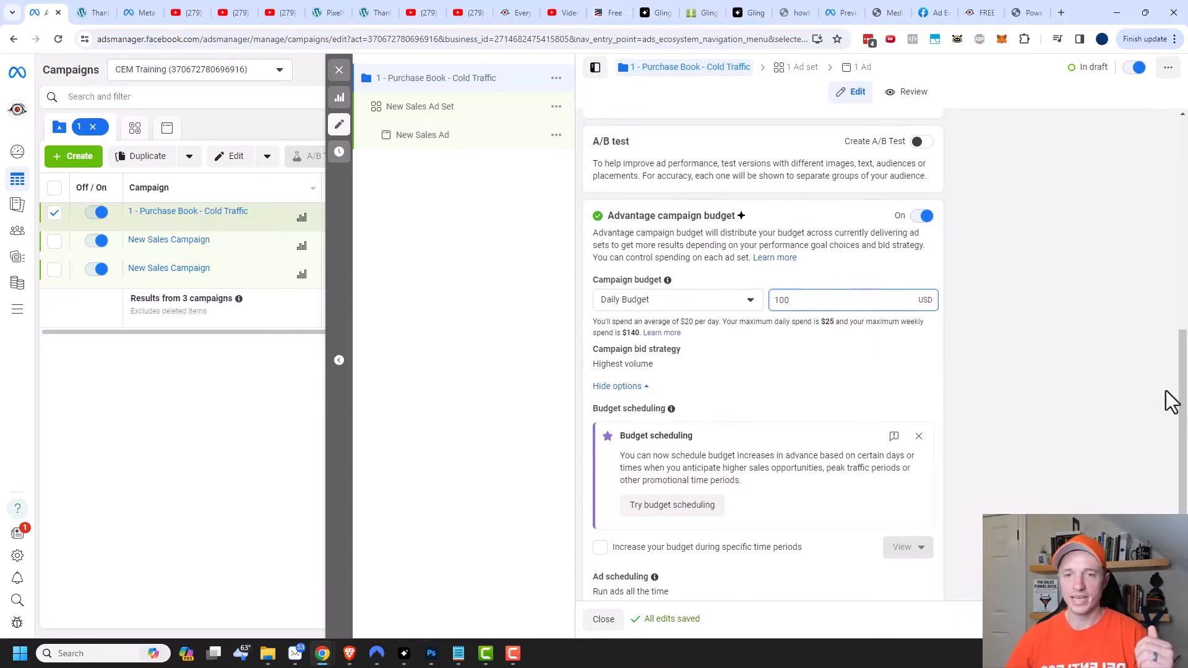
left_click(1114, 413)
scroll(1113, 413, "down", 1)
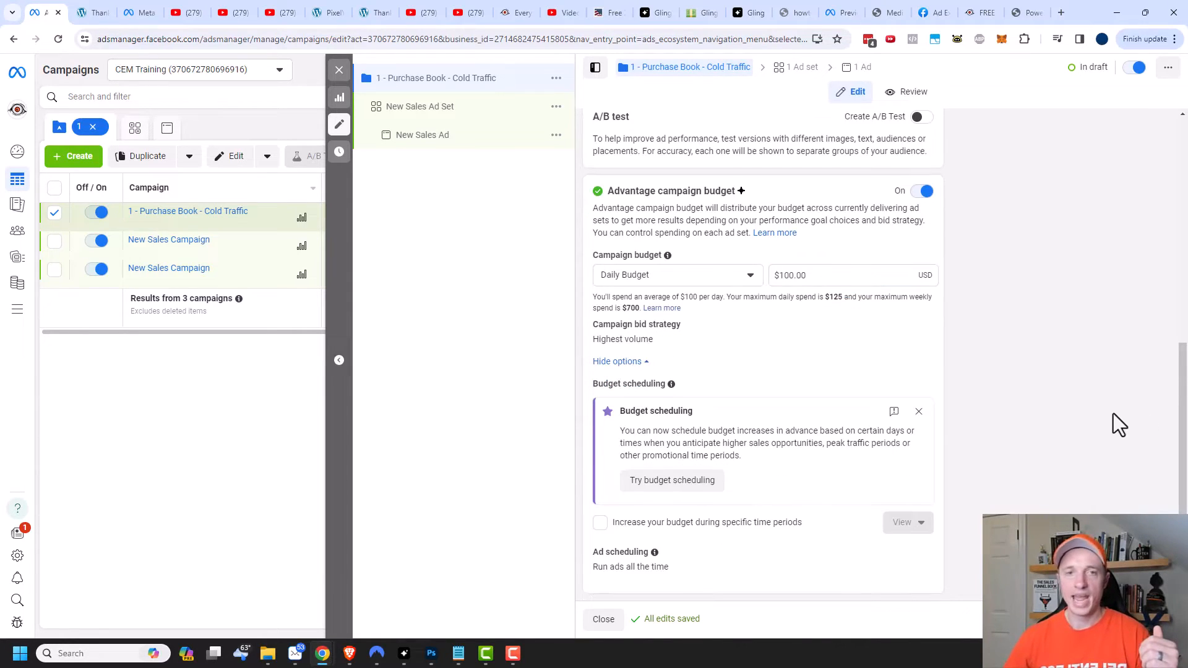
Open the campaign's new ad set and rename it "Lookalike".
left_click(423, 107)
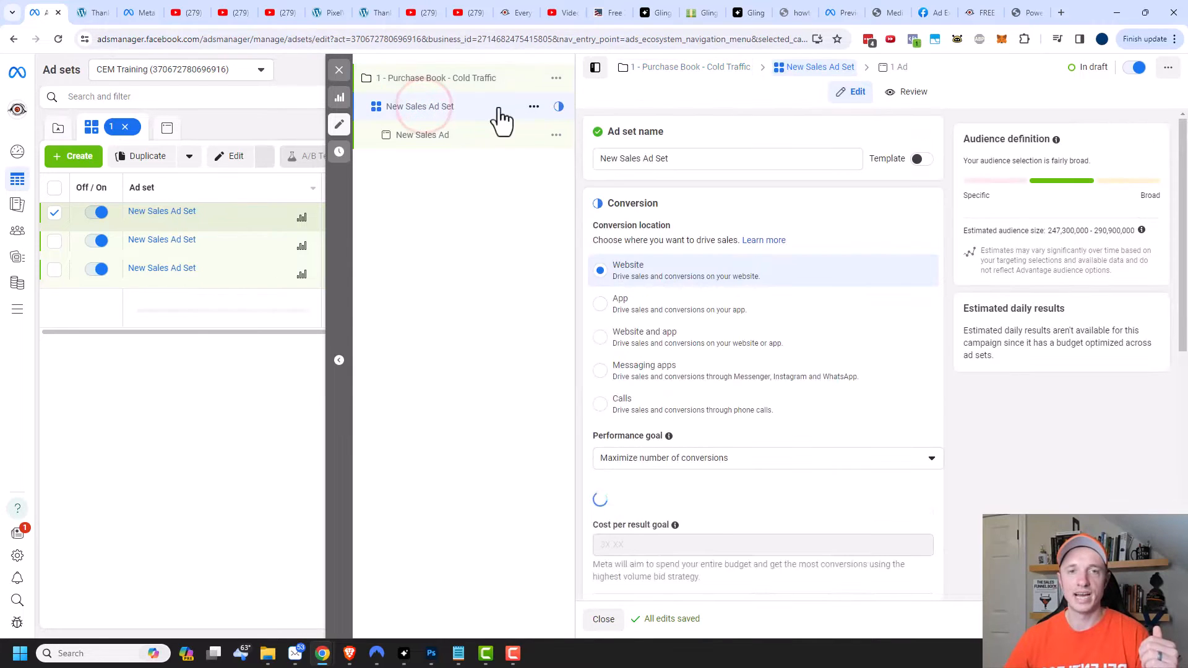
triple_click(756, 157)
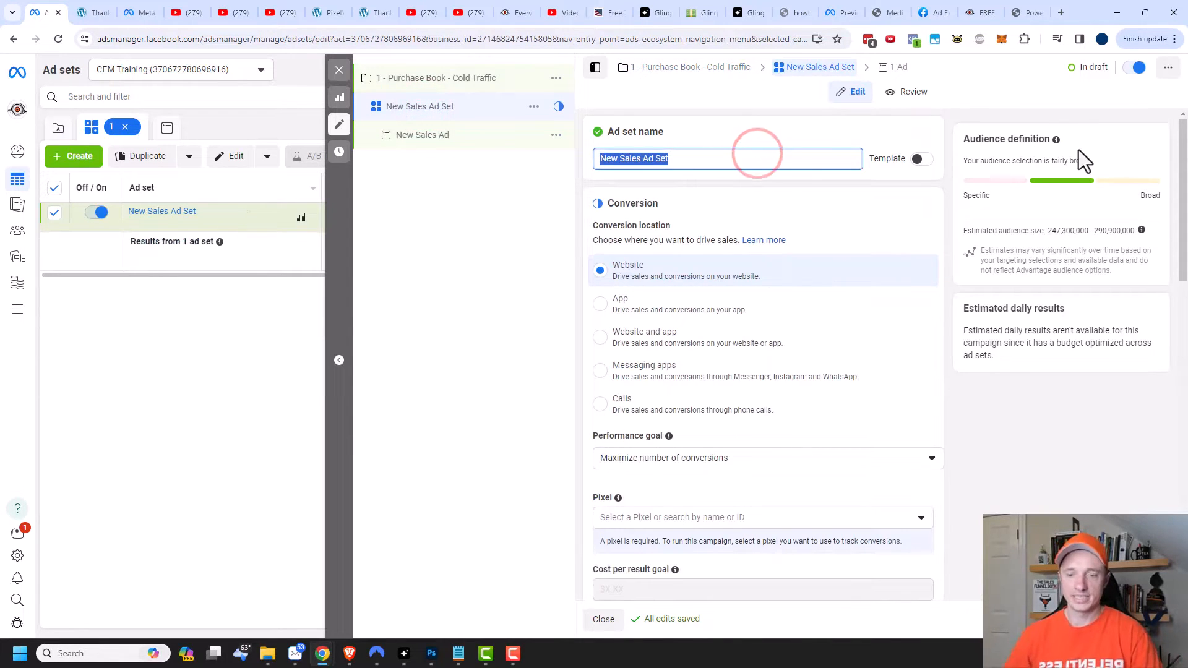
type("Lookalike")
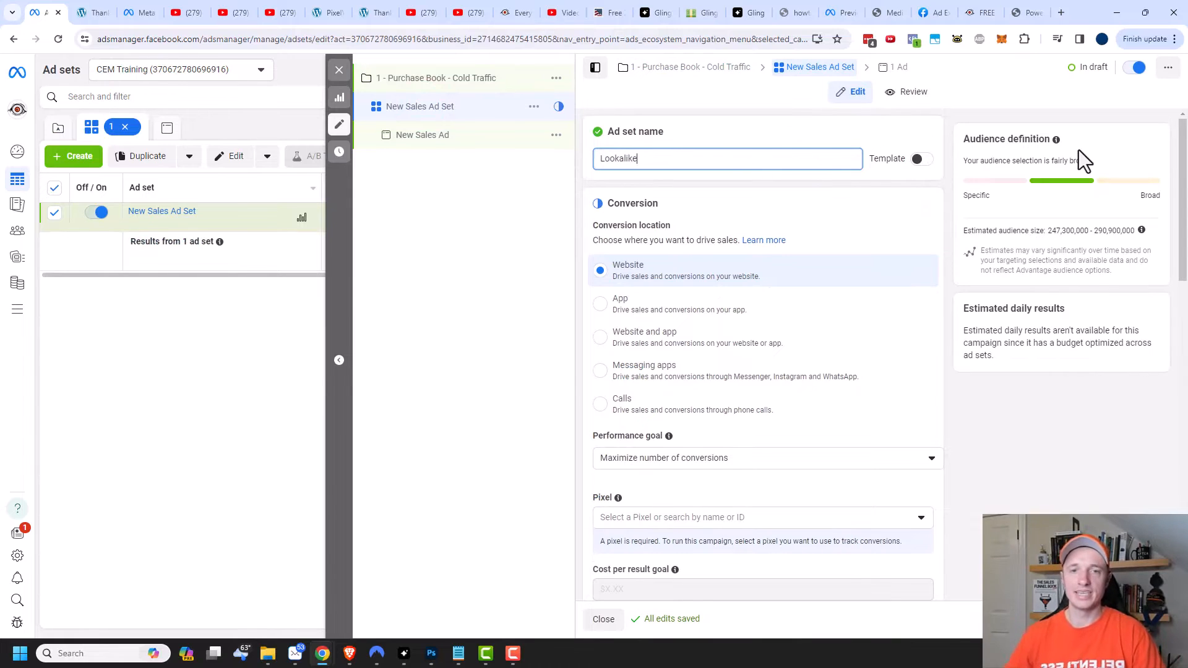
Set the Lookalike ad set's pixel to CEM Training and its conversion event to Purchase.
scroll(655, 287, "down", 2)
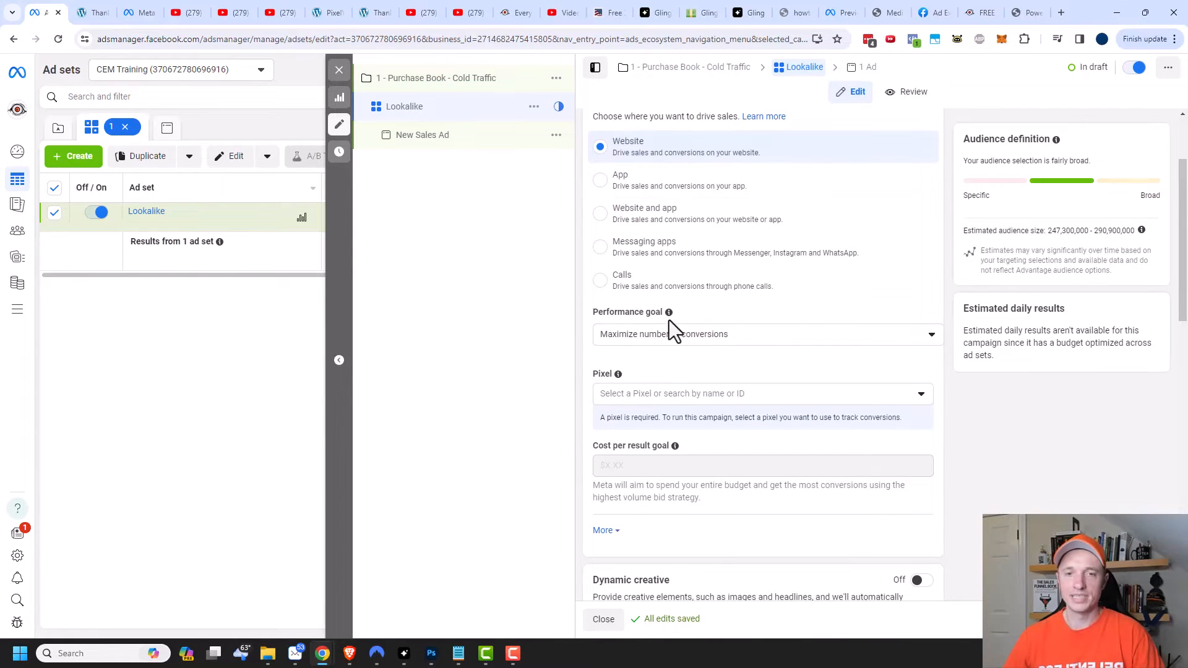
scroll(717, 350, "down", 2)
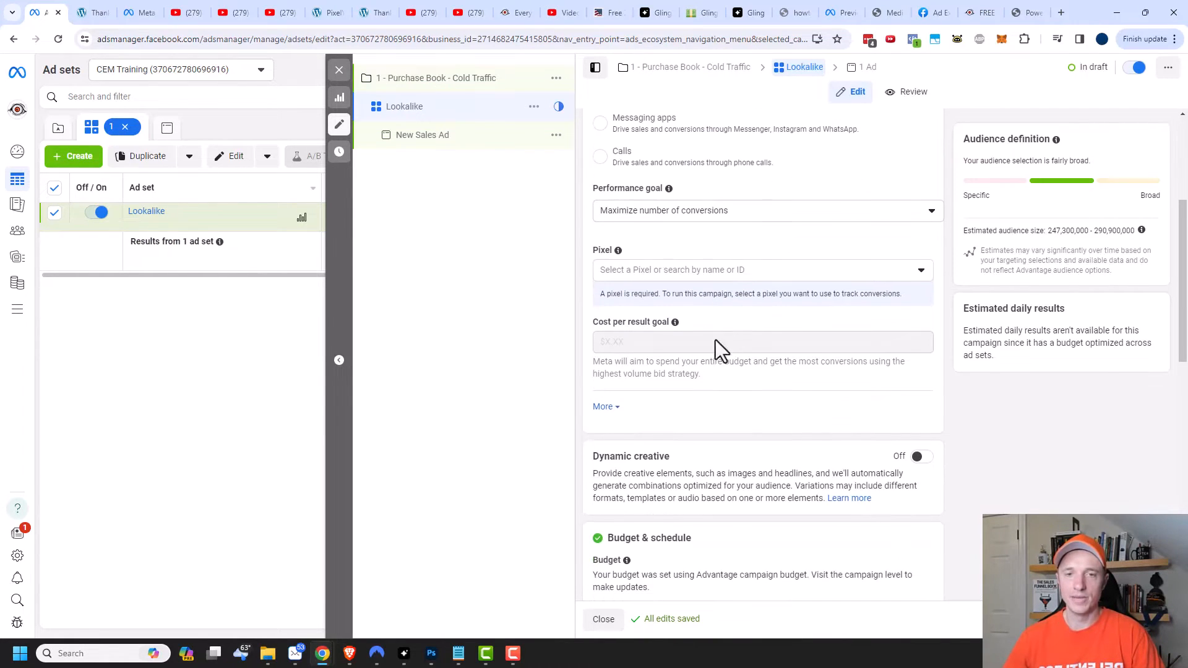
left_click(685, 270)
left_click(674, 342)
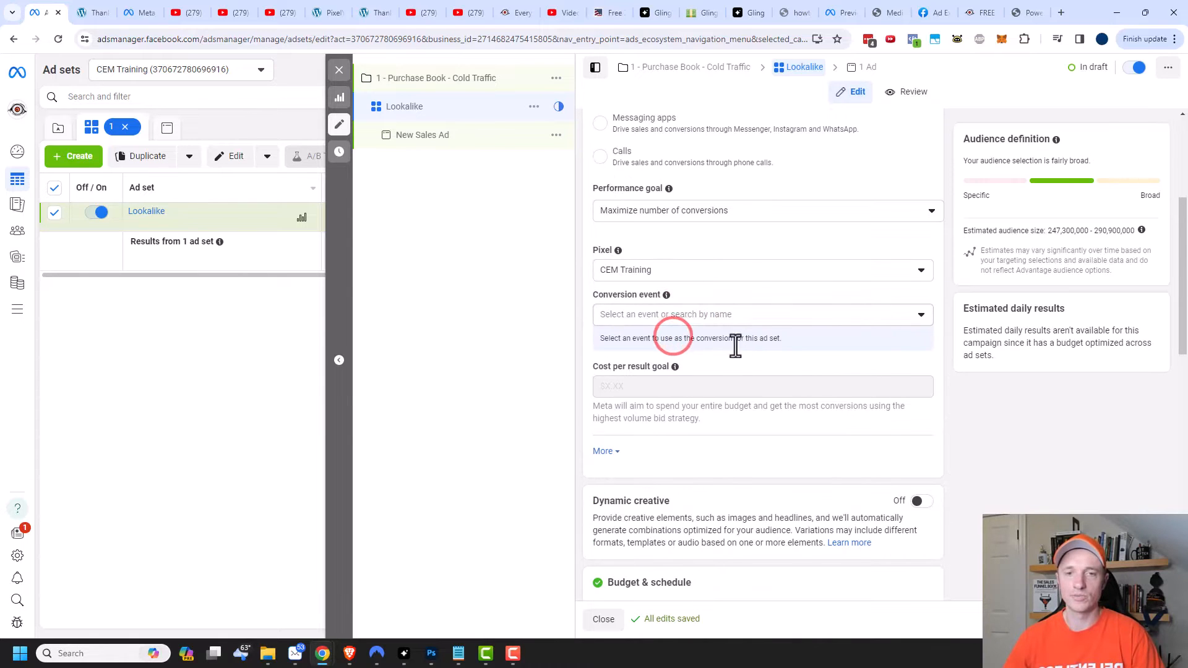
left_click(730, 316)
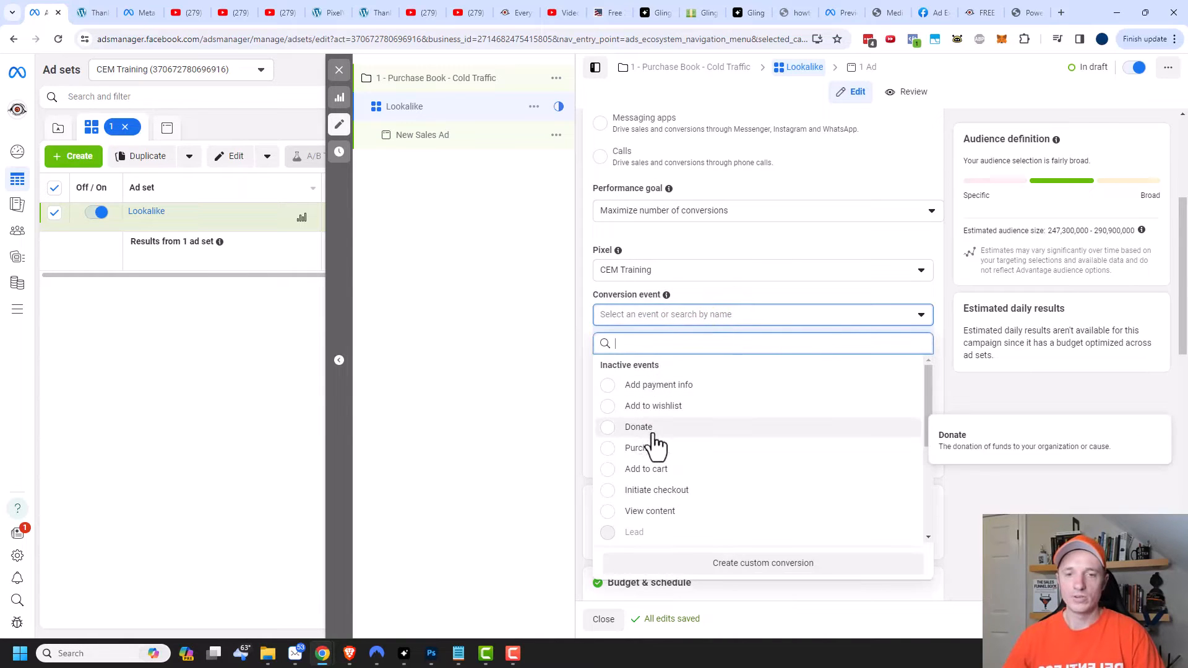
left_click(643, 447)
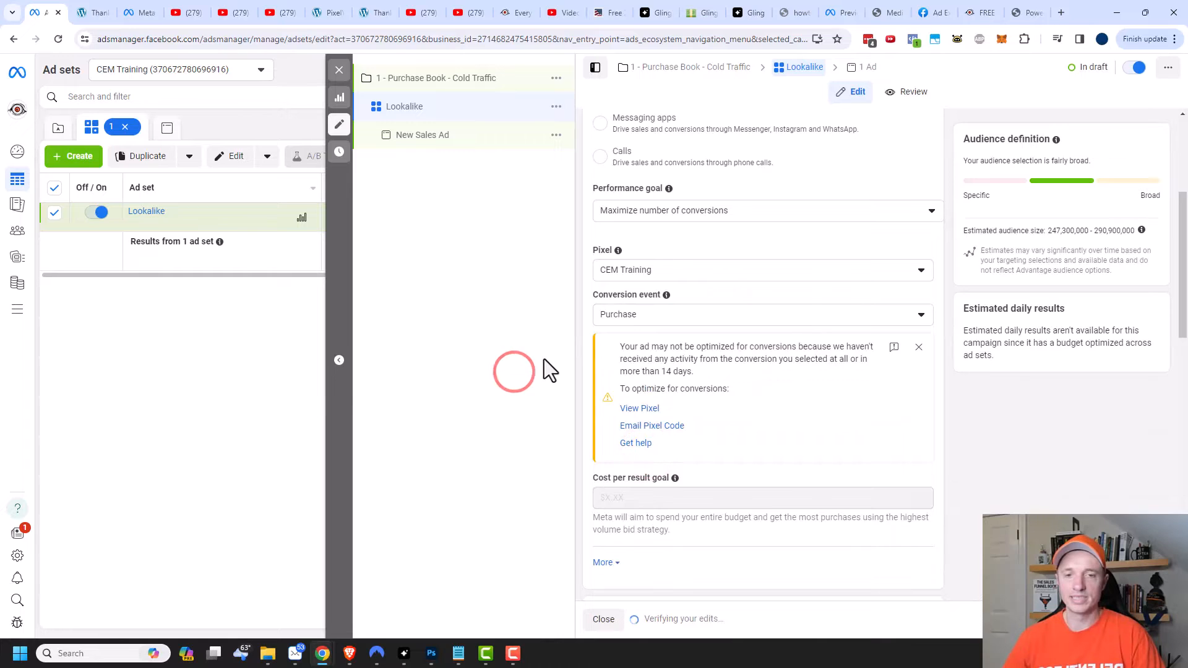
Enable ad set spending limits for the Lookalike ad set and set the daily minimum to $20.
scroll(833, 350, "down", 6)
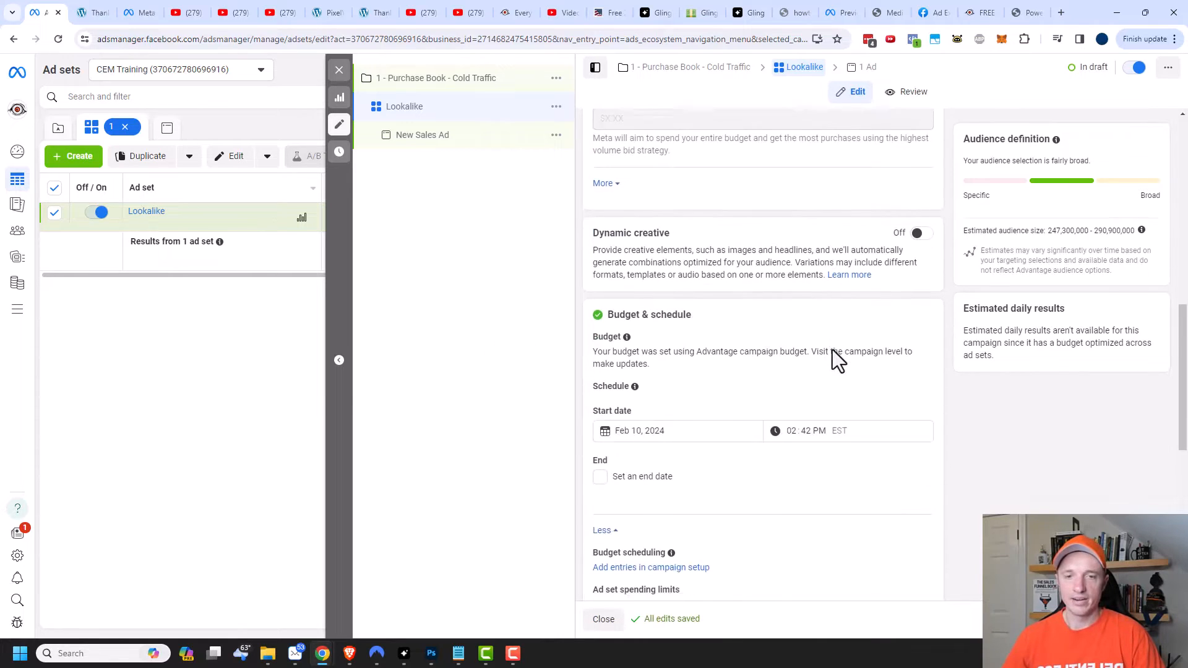
scroll(832, 350, "down", 4)
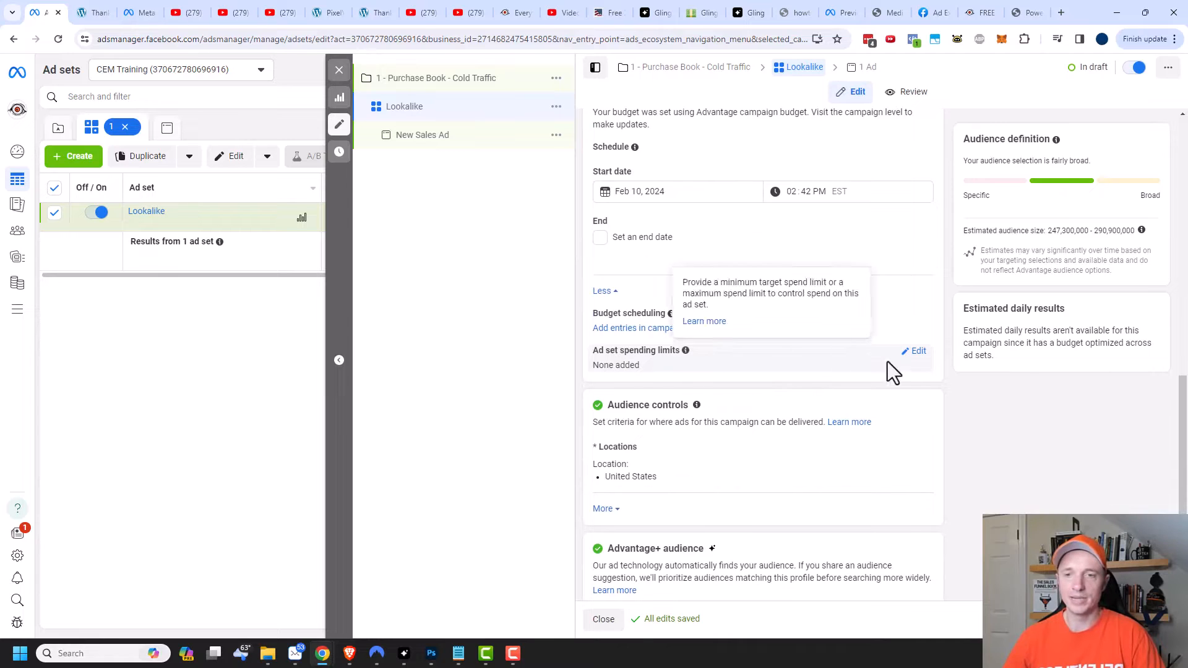
left_click(914, 351)
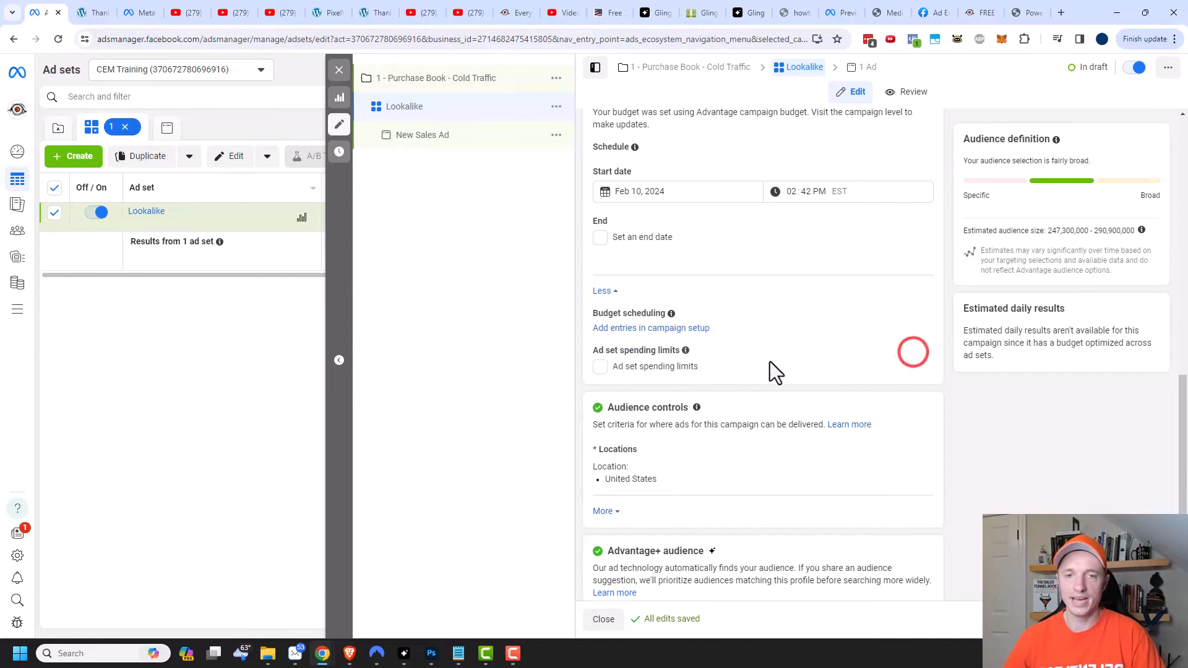
left_click(600, 369)
left_click(644, 399)
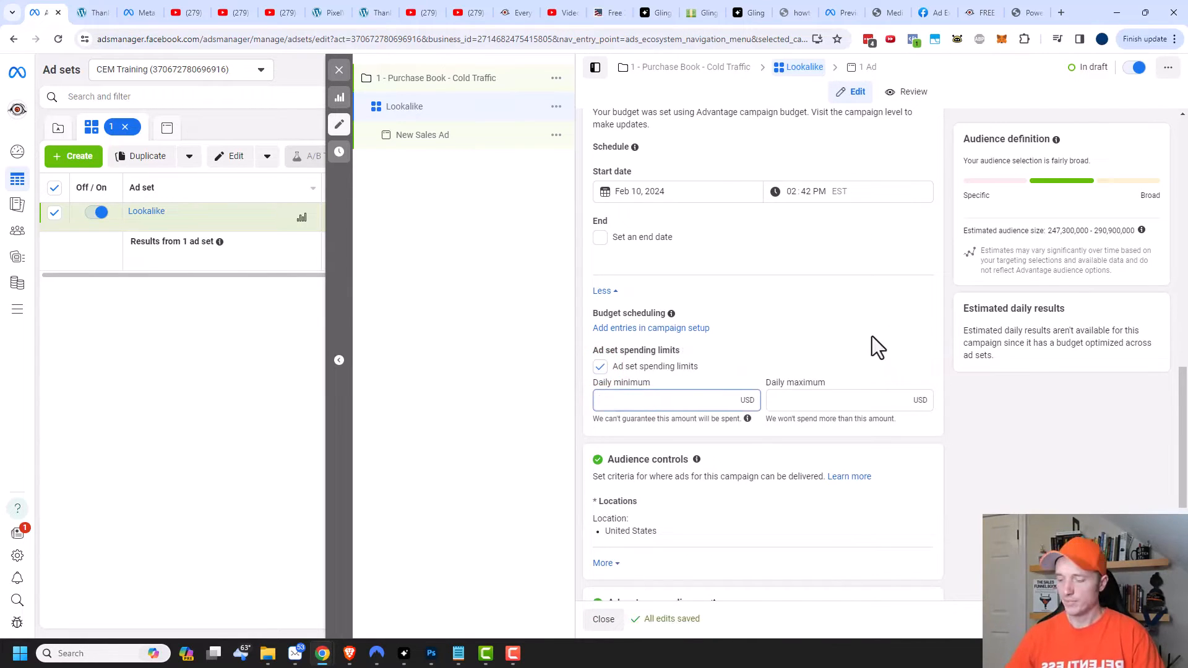
left_click(871, 335)
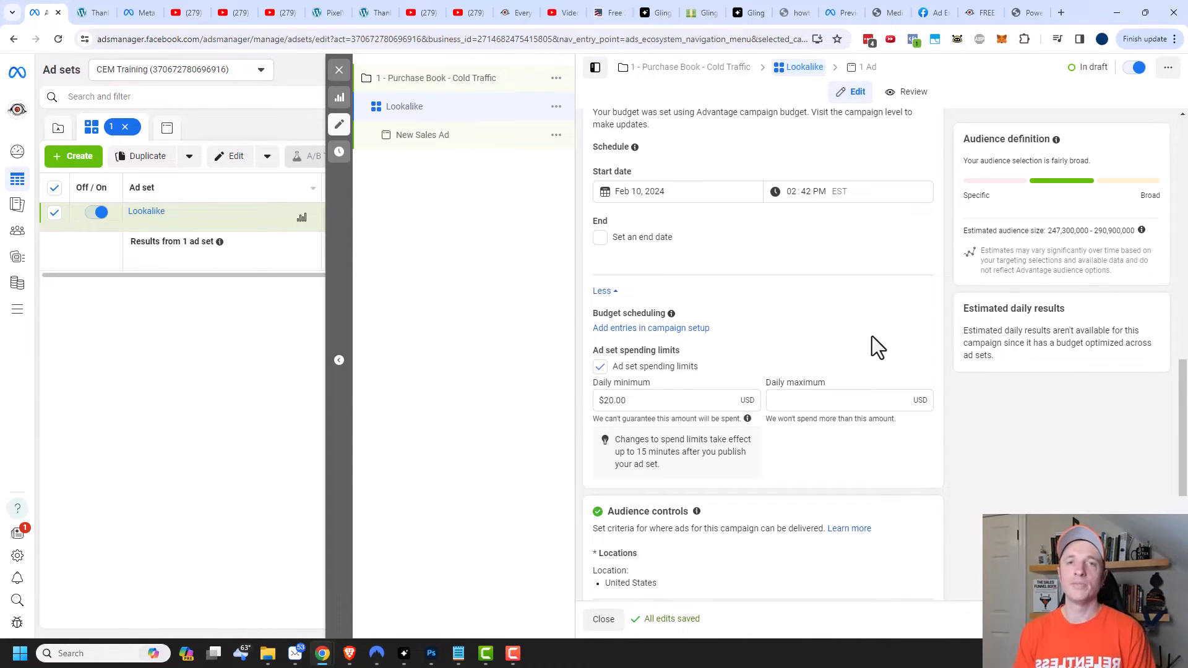
Switch the Lookalike ad set from Advantage+ audience to the original audience options.
scroll(787, 352, "down", 5)
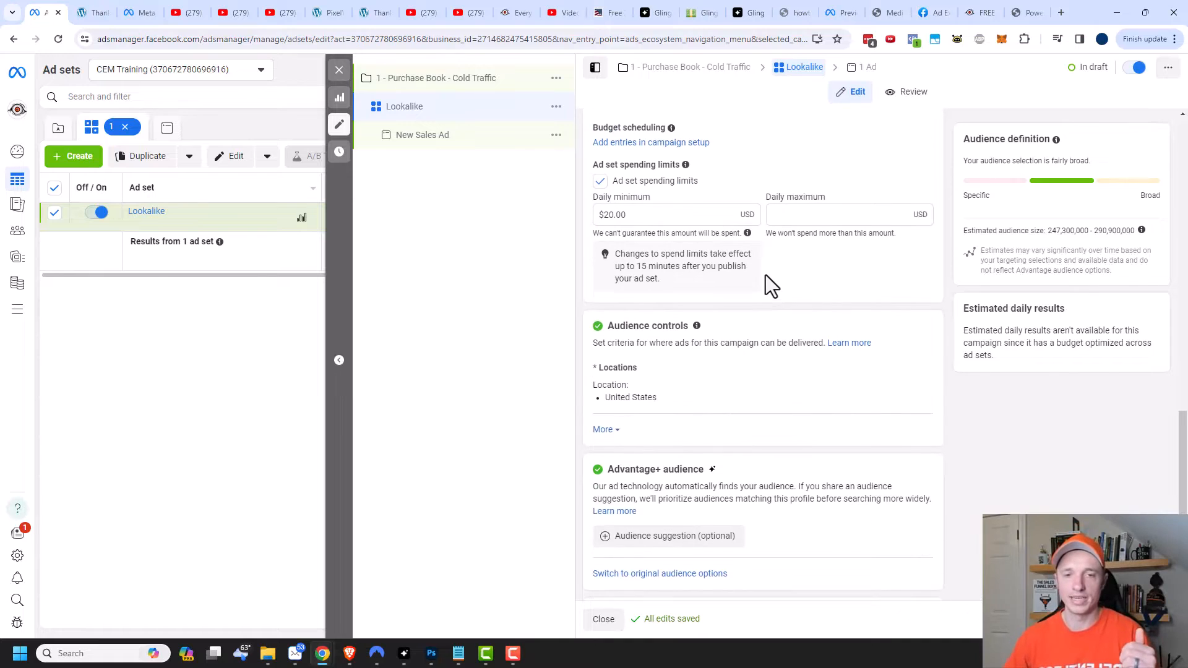
scroll(760, 282, "down", 1)
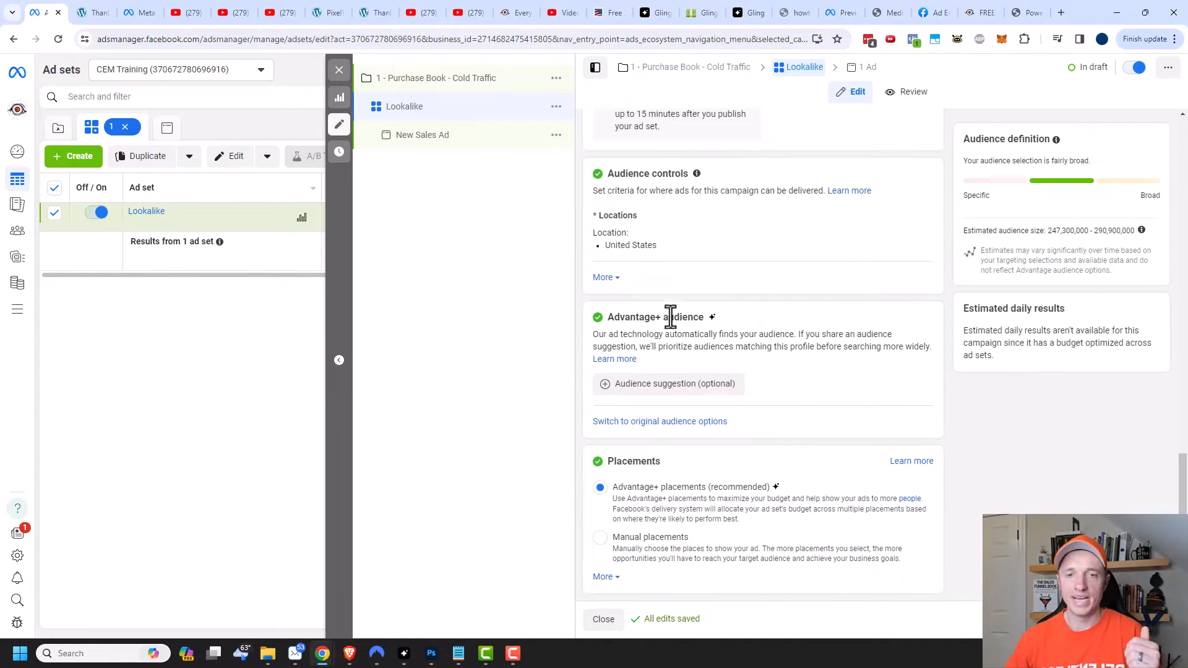
left_click(689, 422)
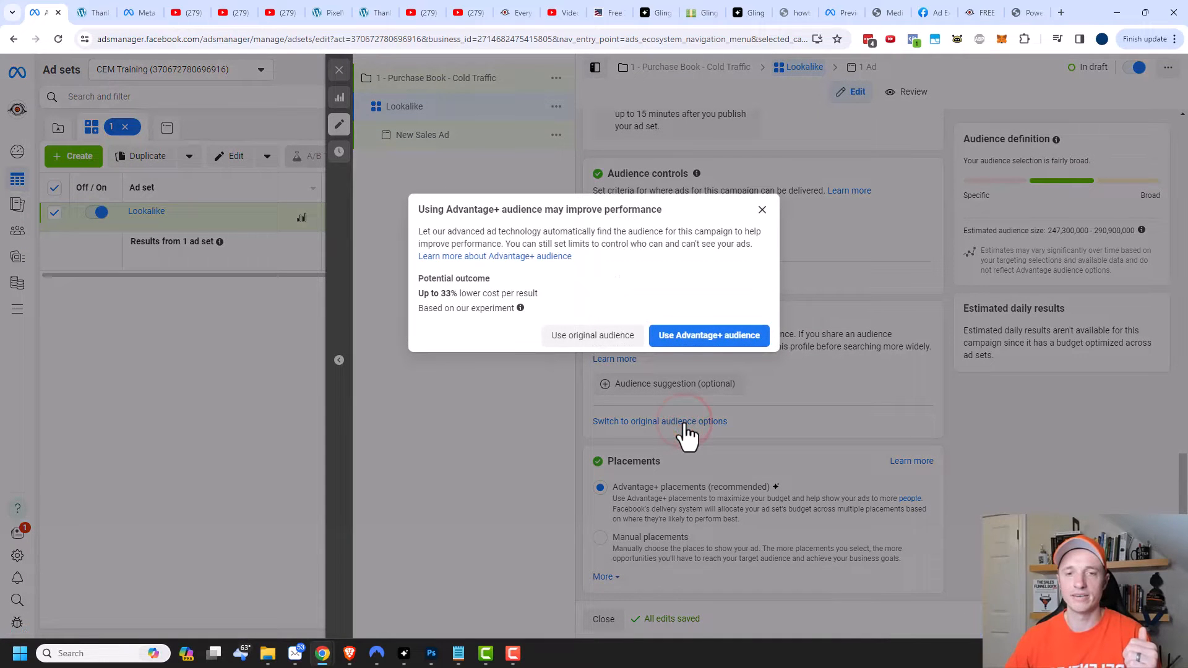
left_click(588, 339)
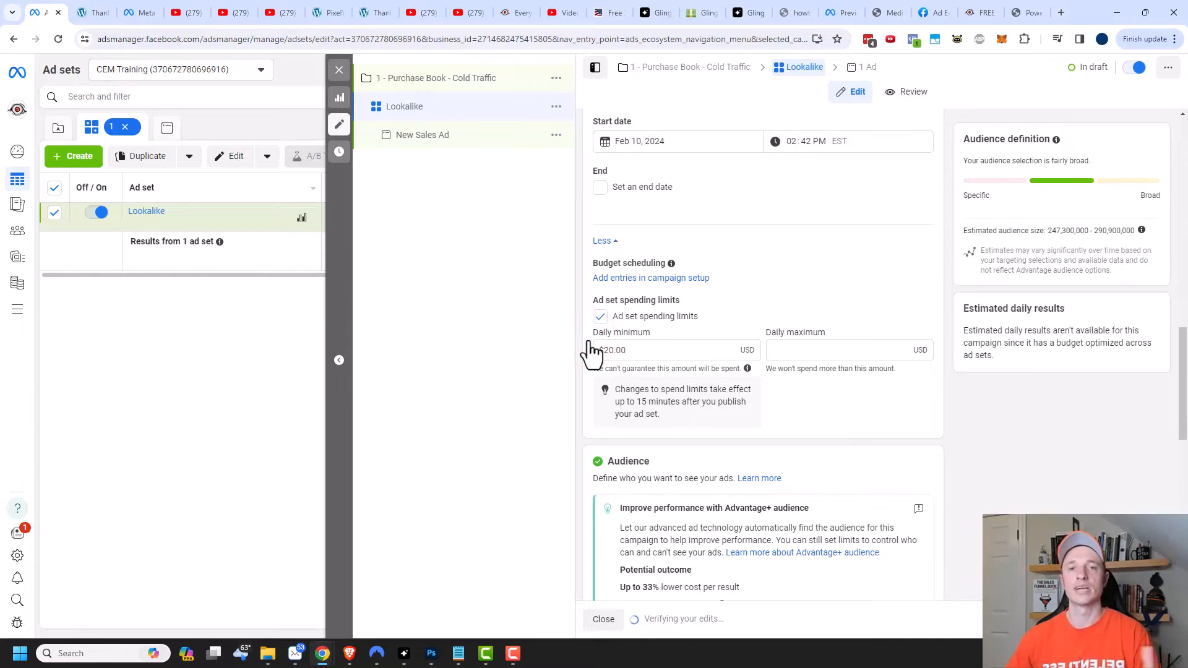
scroll(733, 359, "down", 6)
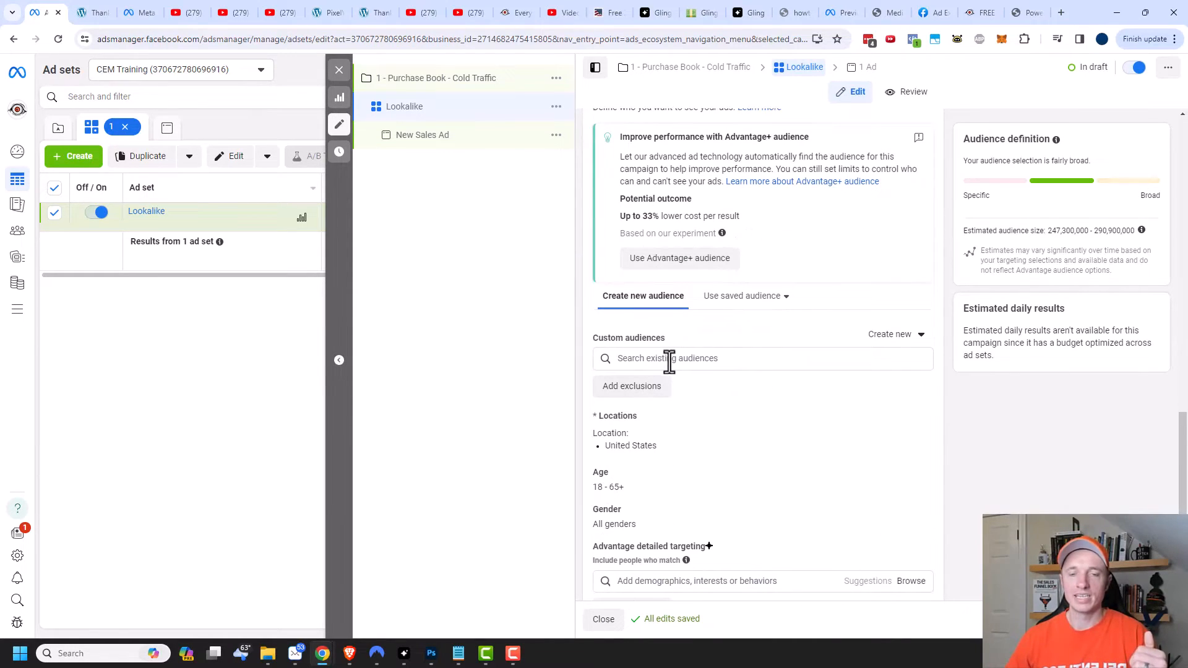
Include the custom audience "Lookalike (US, 1%) - Purchased Book - 180 Days" in the Lookalike ad set's targeting.
left_click(669, 362)
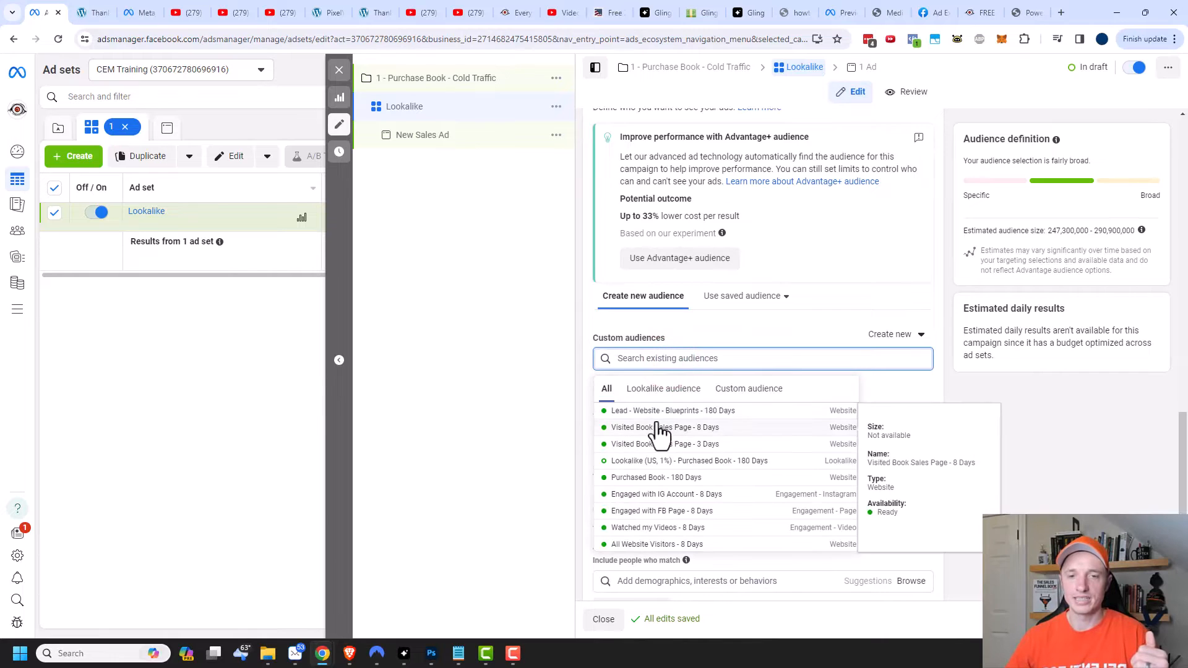
left_click(661, 464)
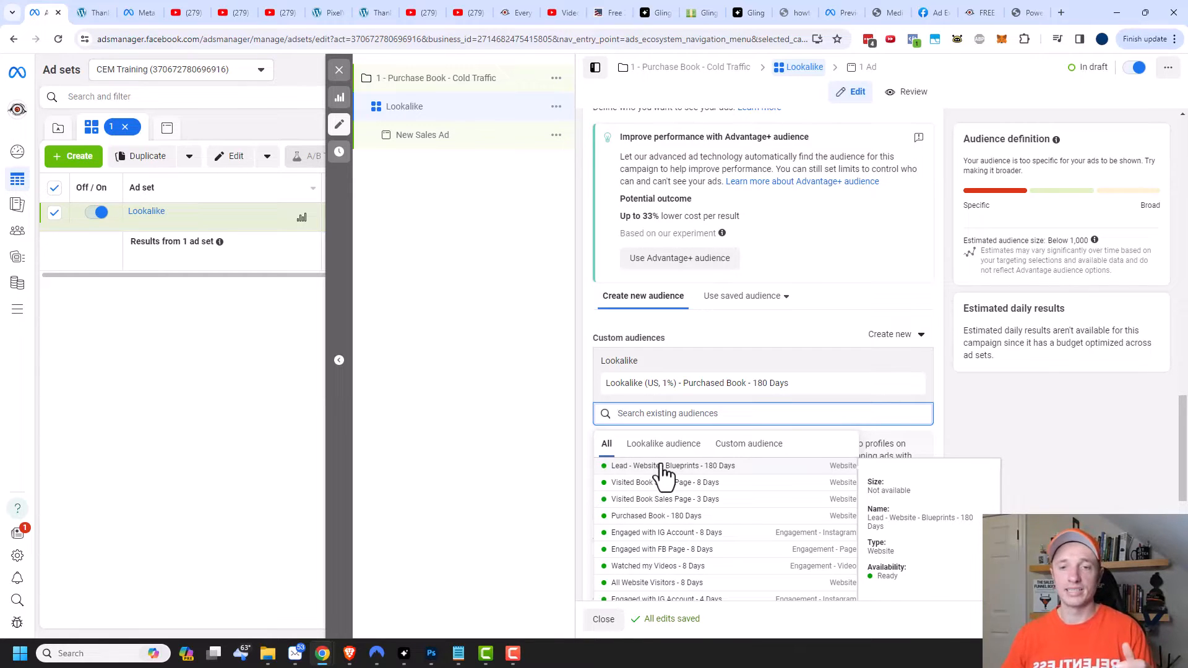
left_click(540, 400)
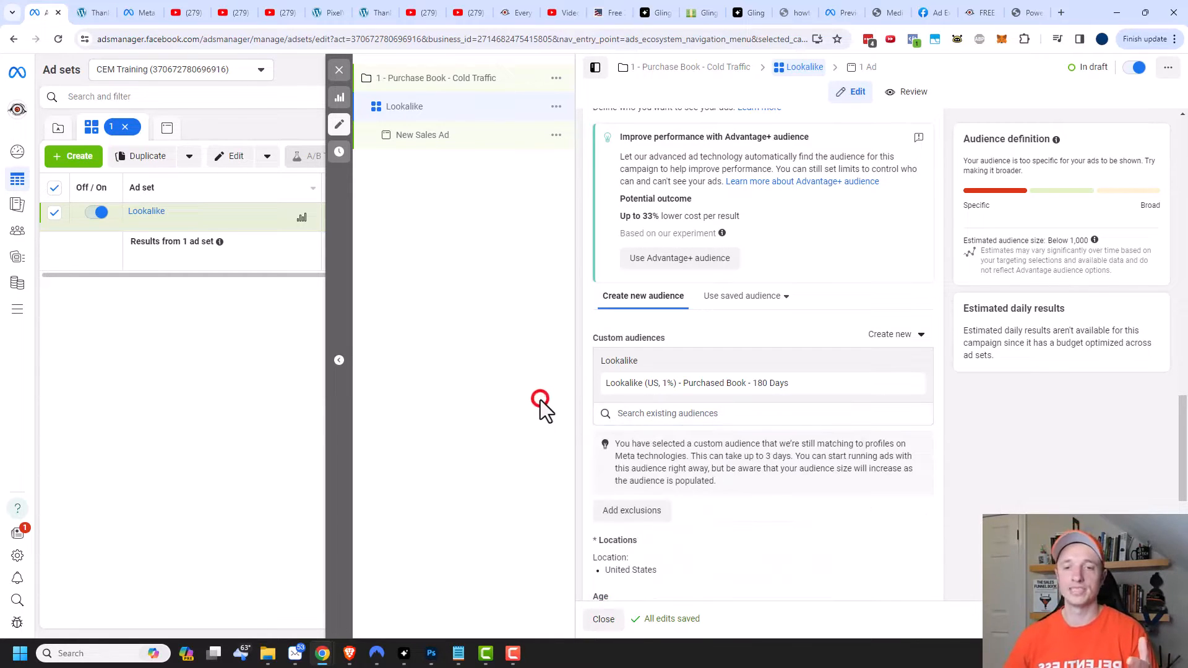
Exclude the audiences Visited Book Sales Page - 8 Days, Purchased Book - 180 Days and Lead - Website - Blueprints - 180 Days from the Lookalike ad set.
scroll(637, 384, "down", 2)
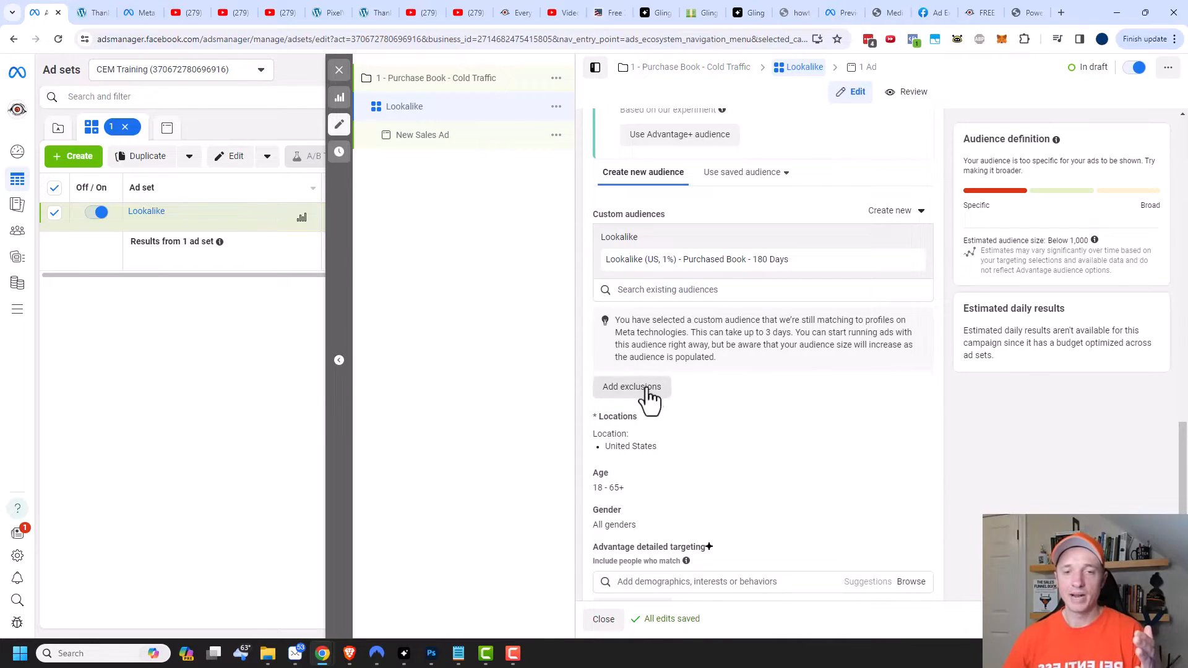
left_click(628, 389)
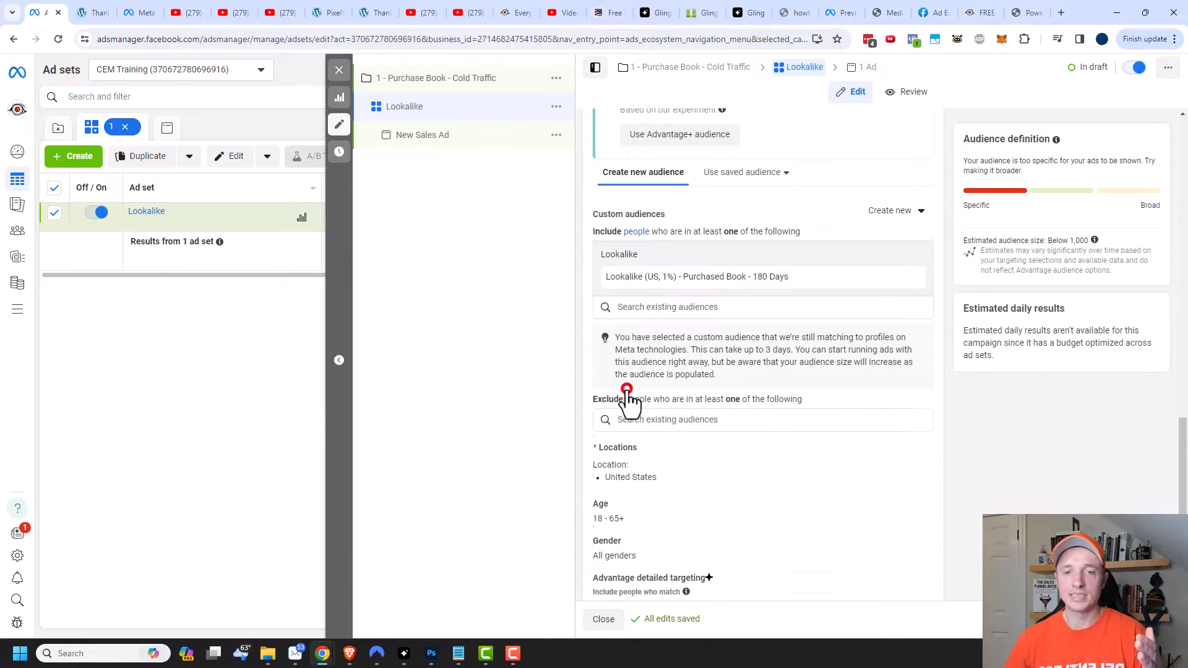
left_click(686, 424)
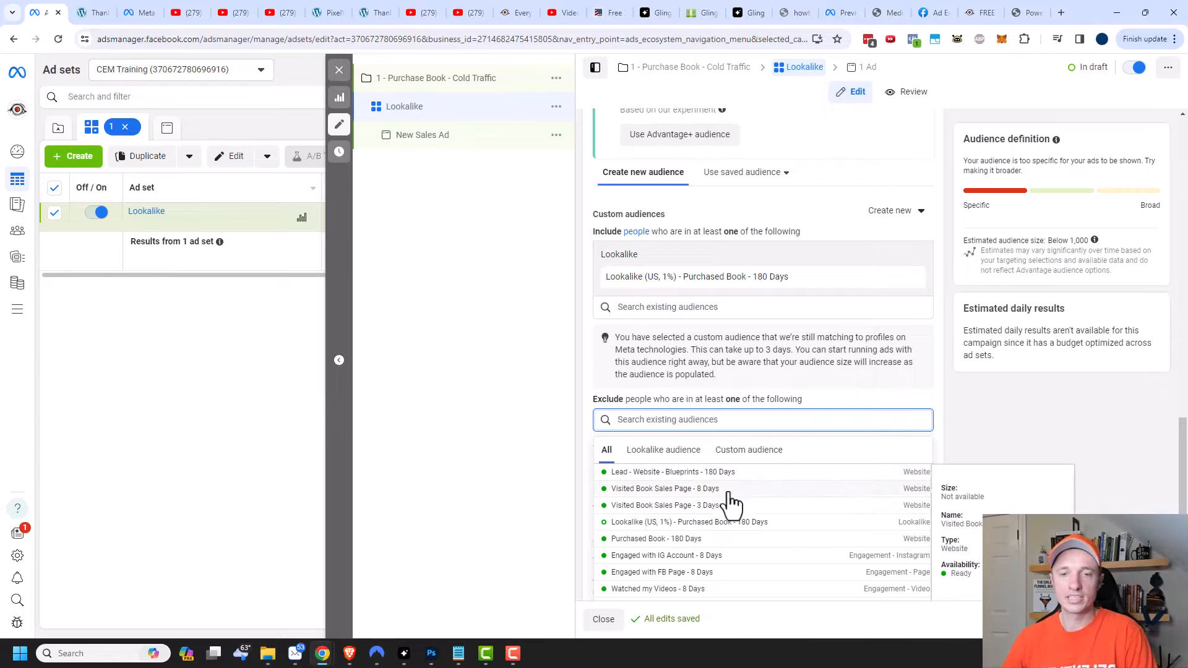
left_click(674, 490)
left_click(676, 481)
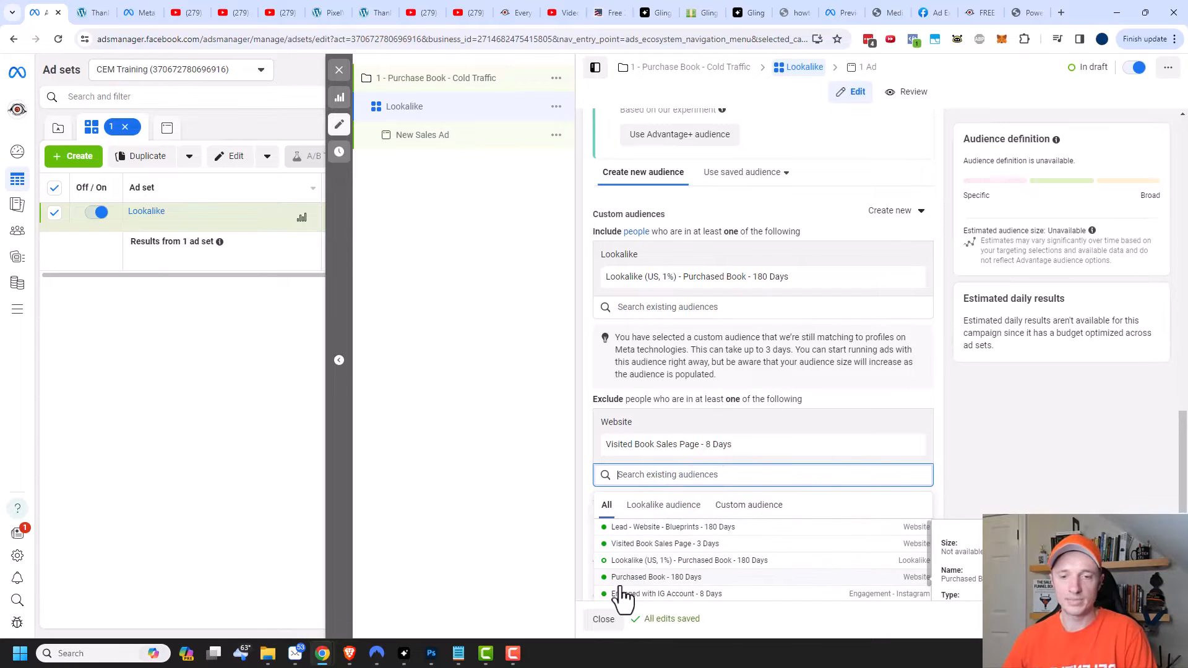
left_click(647, 578)
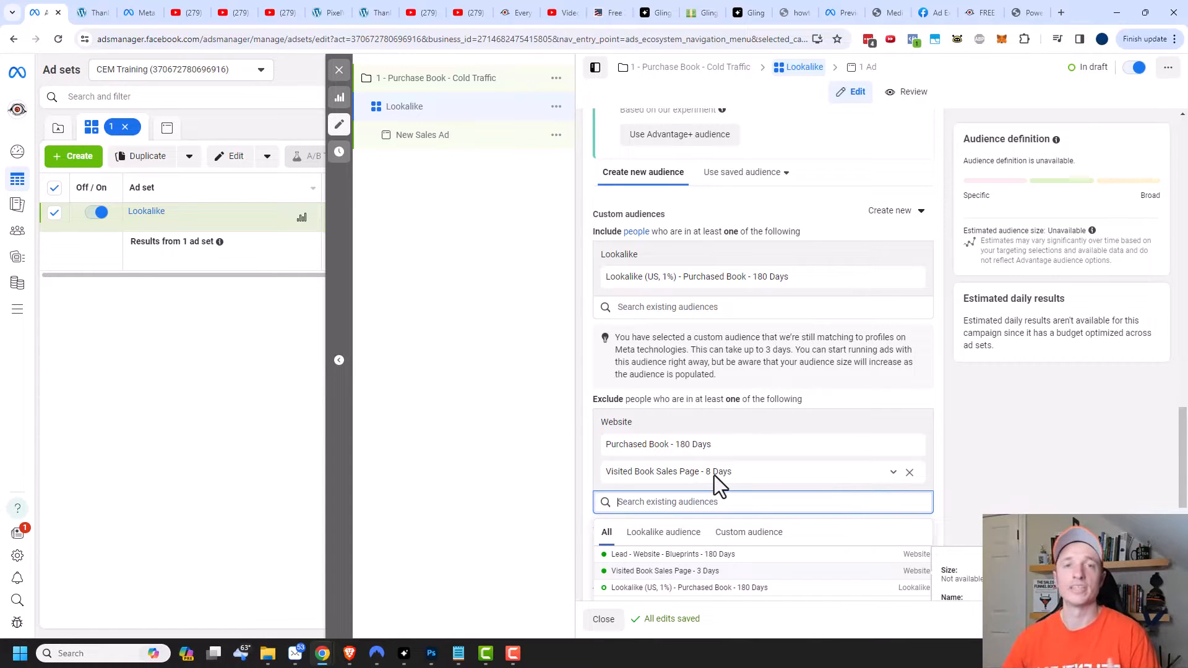
scroll(714, 475, "down", 1)
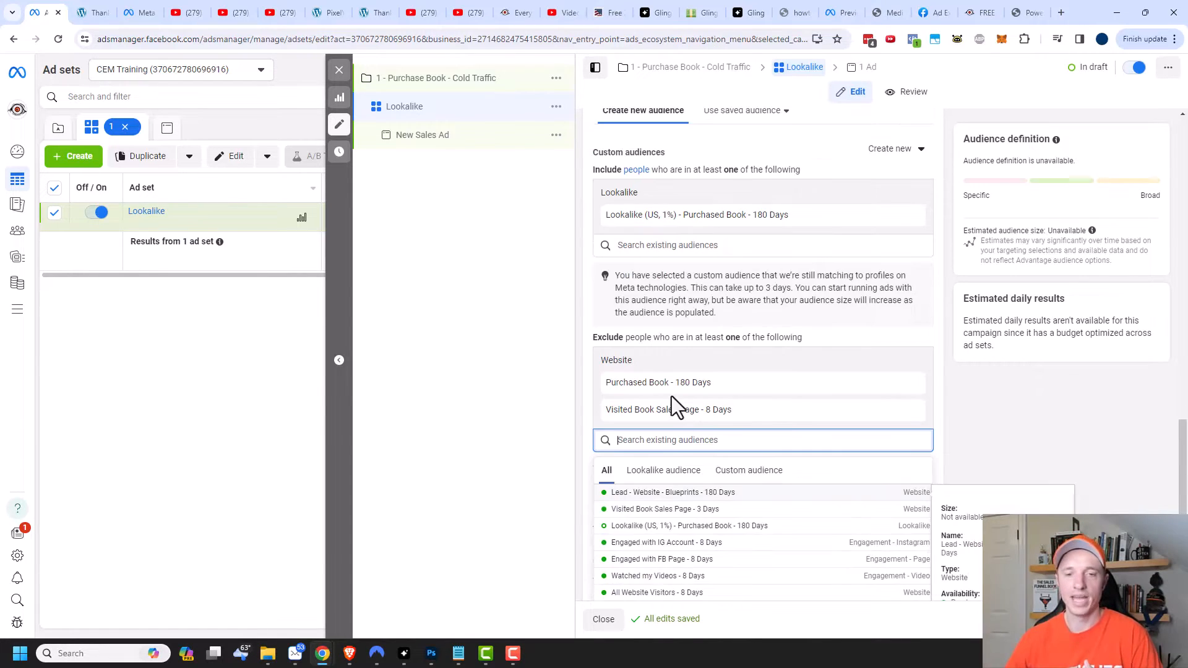
left_click(723, 493)
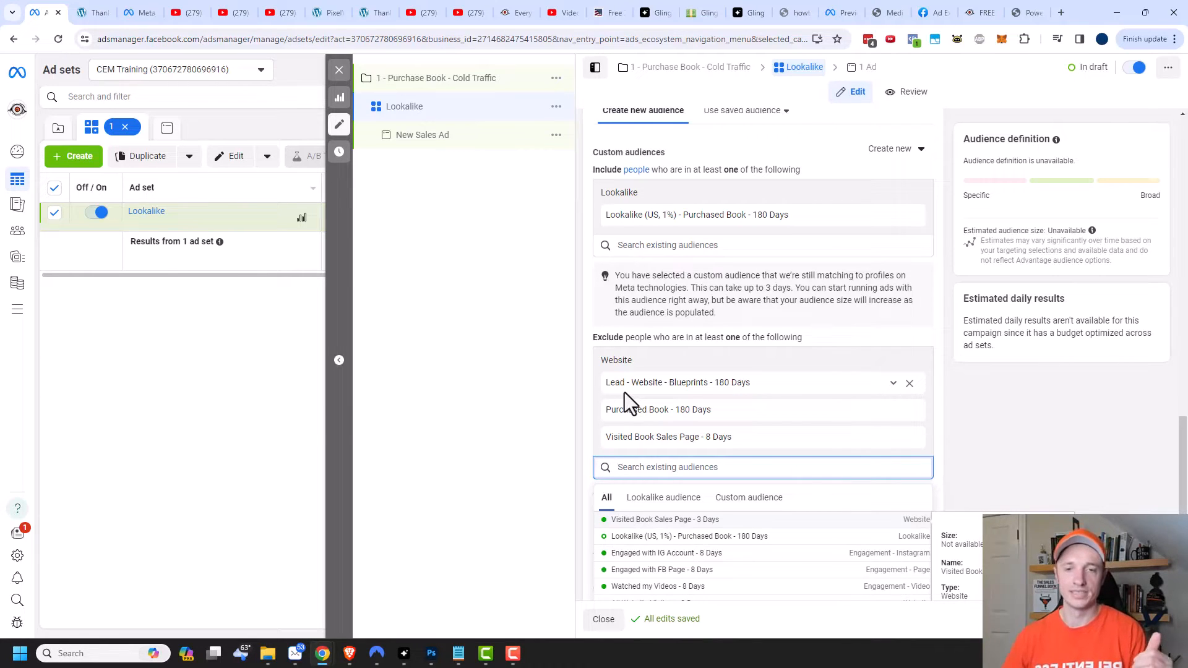
left_click(527, 409)
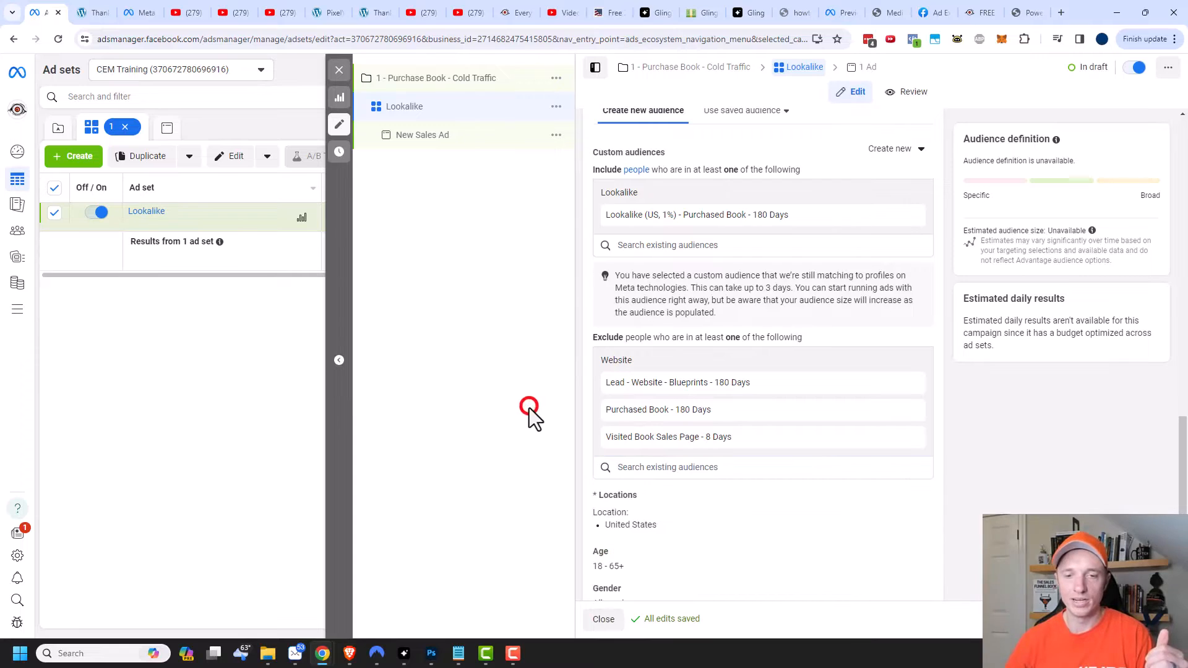
Open the new sales ad under the Lookalike ad set and rename it "Video Ad".
scroll(768, 358, "down", 3)
scroll(804, 427, "down", 2)
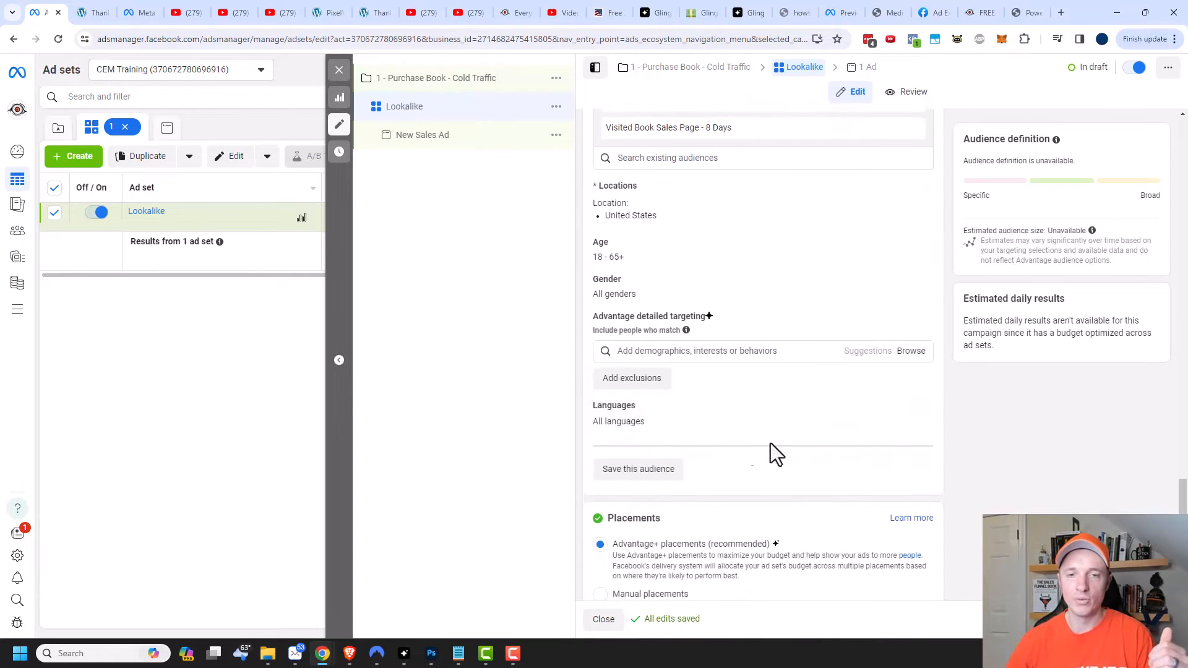
scroll(681, 358, "down", 1)
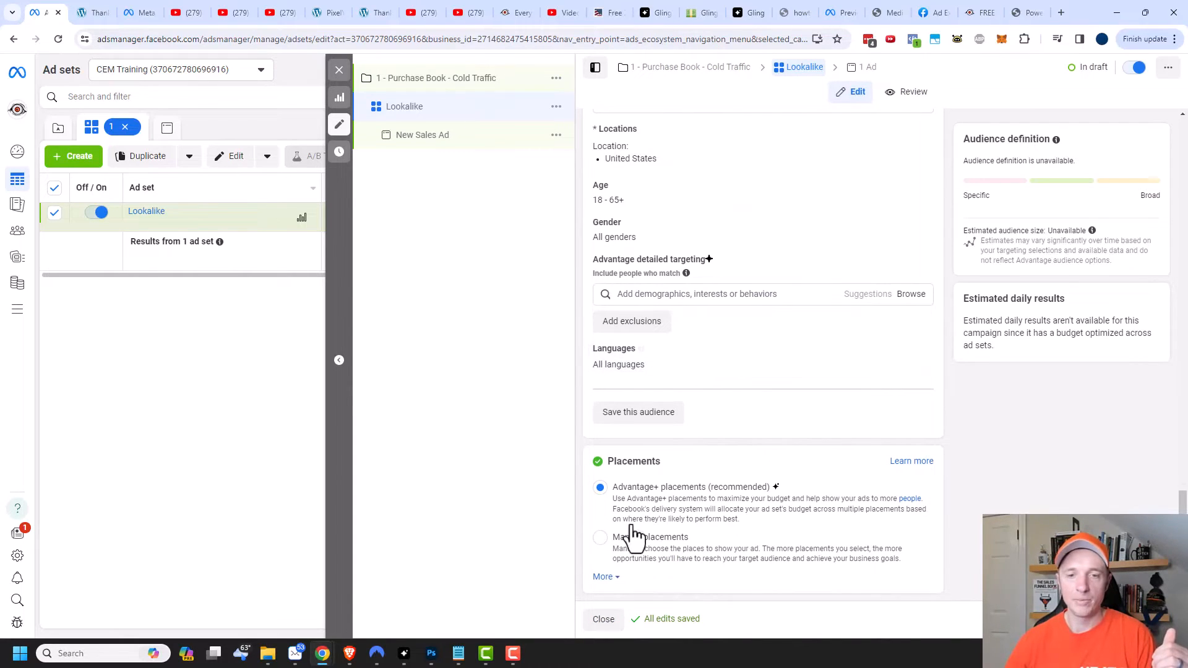
left_click(433, 134)
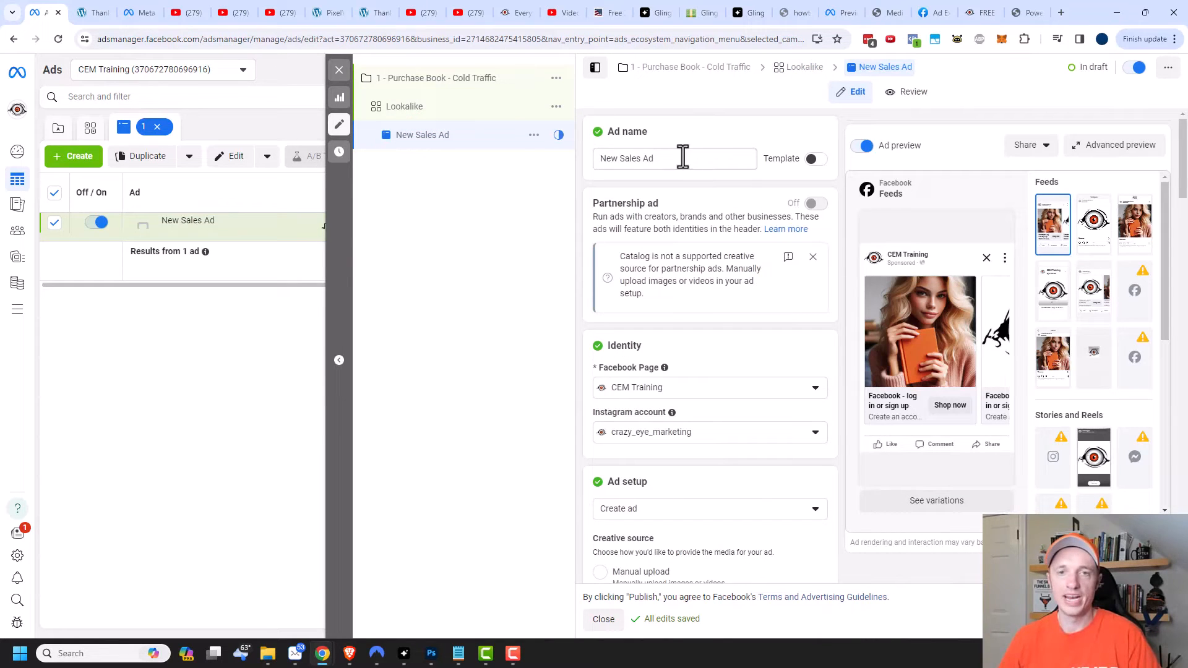
triple_click(683, 157)
type("Video Ad")
Set the Video Ad's creative source to Manual upload and its format to Single image or video.
scroll(680, 297, "down", 1)
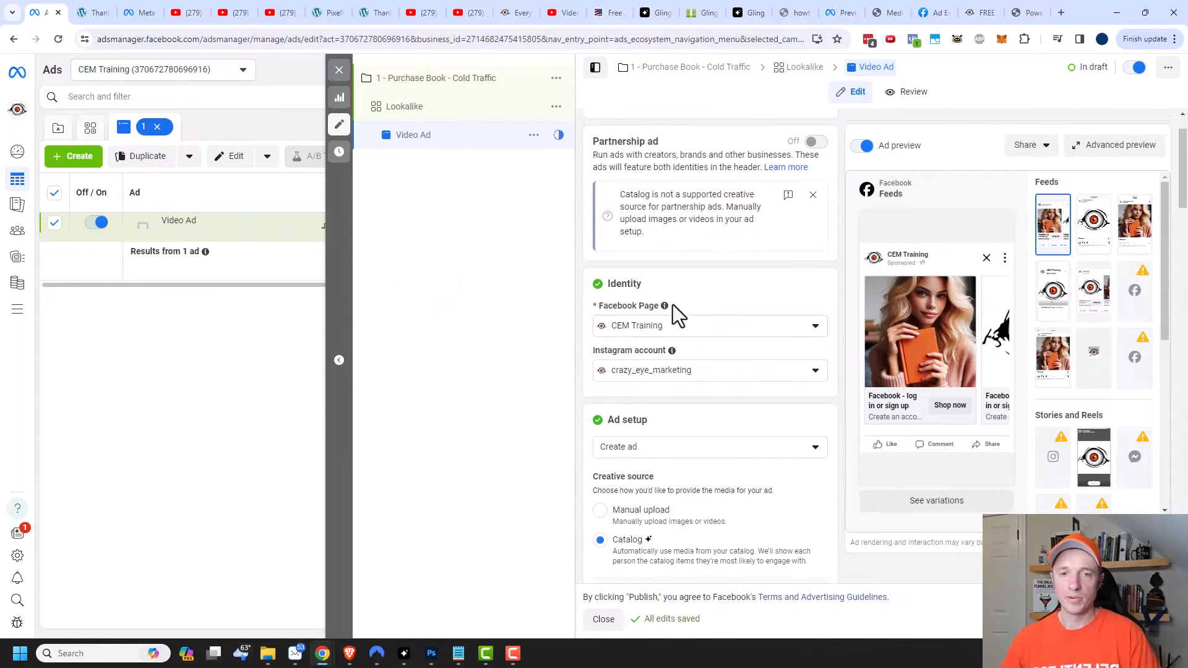
scroll(681, 303, "down", 3)
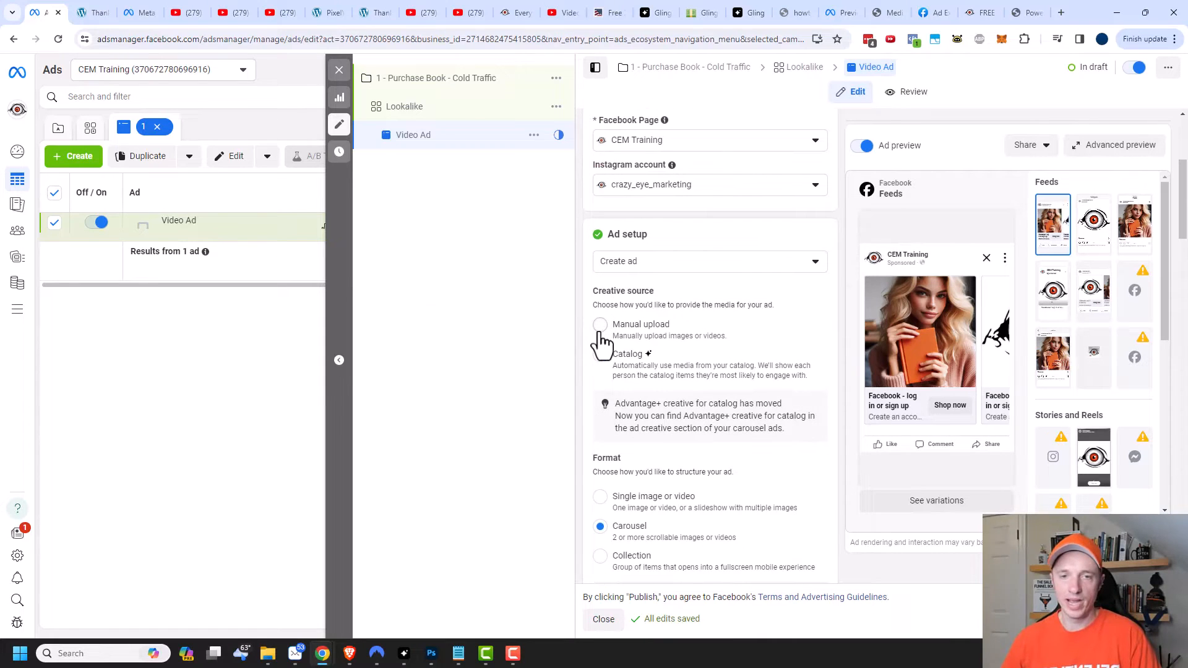
left_click(599, 326)
scroll(626, 332, "down", 1)
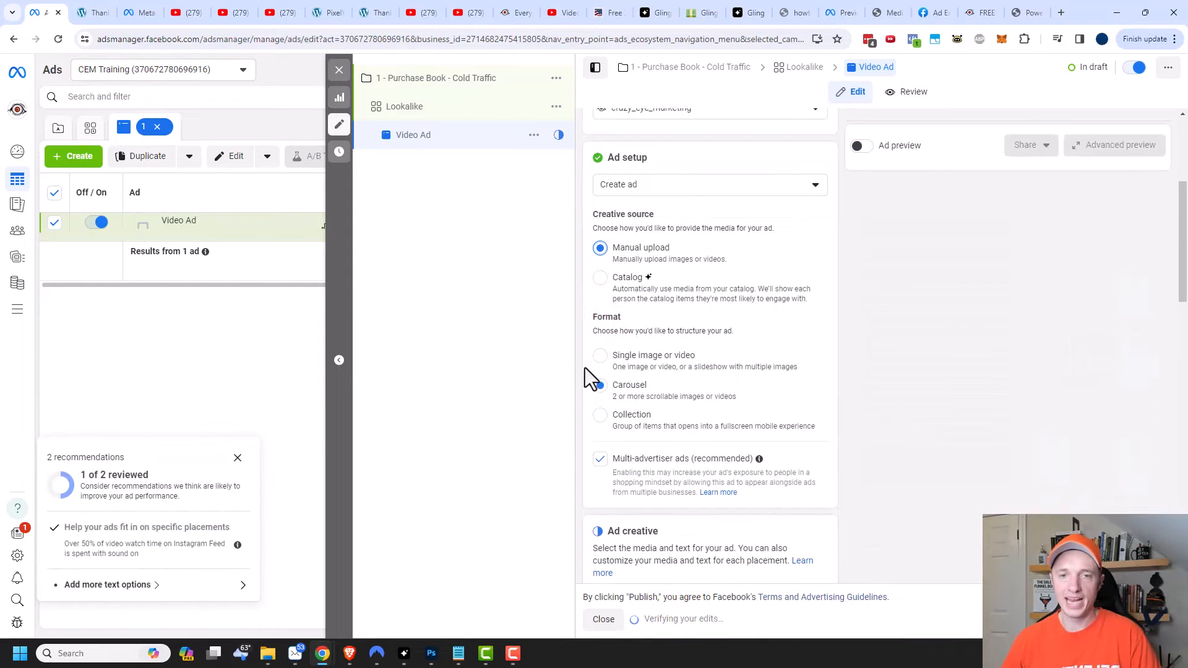
left_click(600, 356)
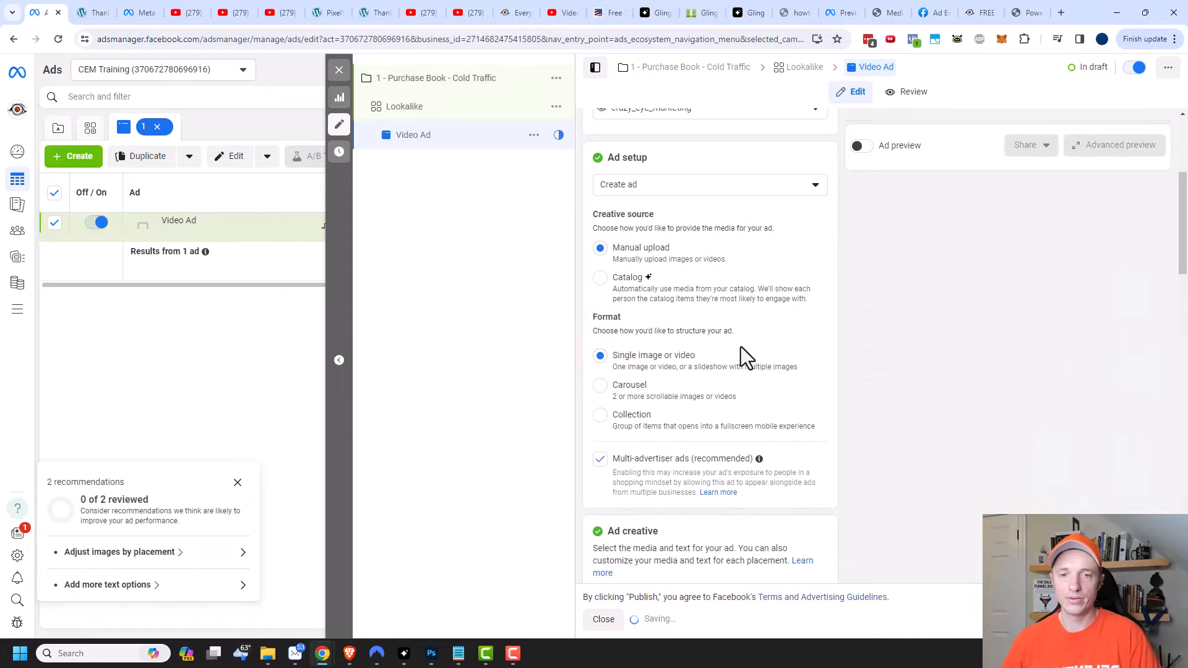
Add the first IMG_1104.mov from the account media as the ad's video, keeping the original crops and all Advantage+ creative optimizations.
scroll(740, 346, "down", 1)
scroll(742, 421, "down", 3)
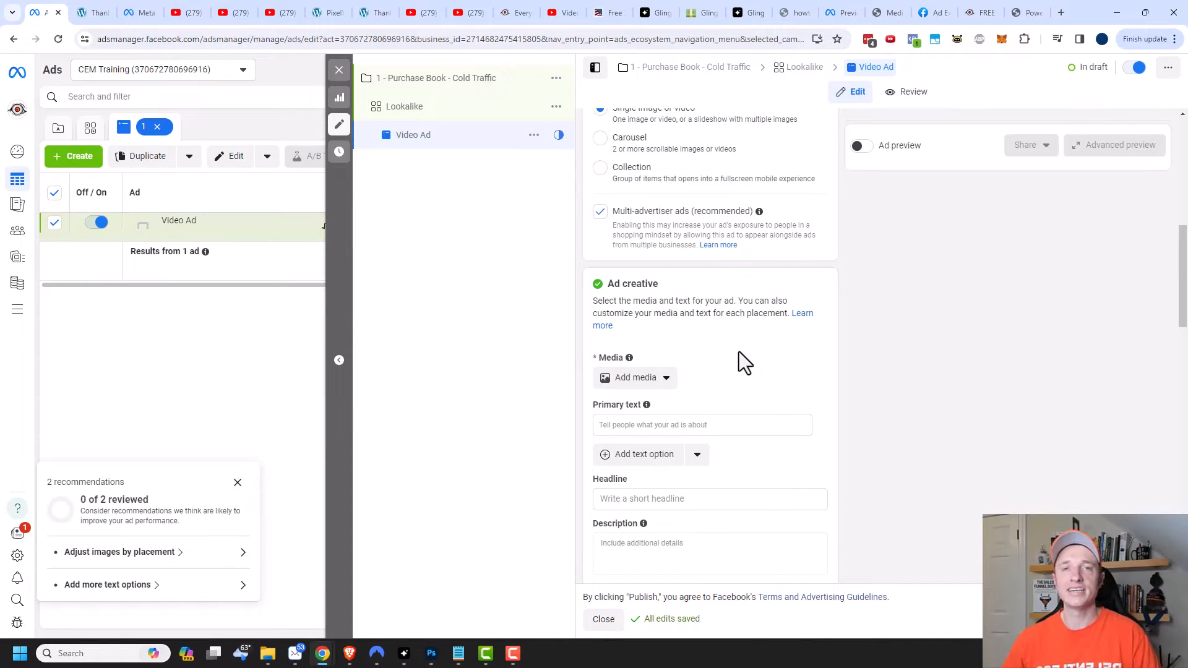
scroll(745, 361, "up", 1)
scroll(741, 347, "down", 3)
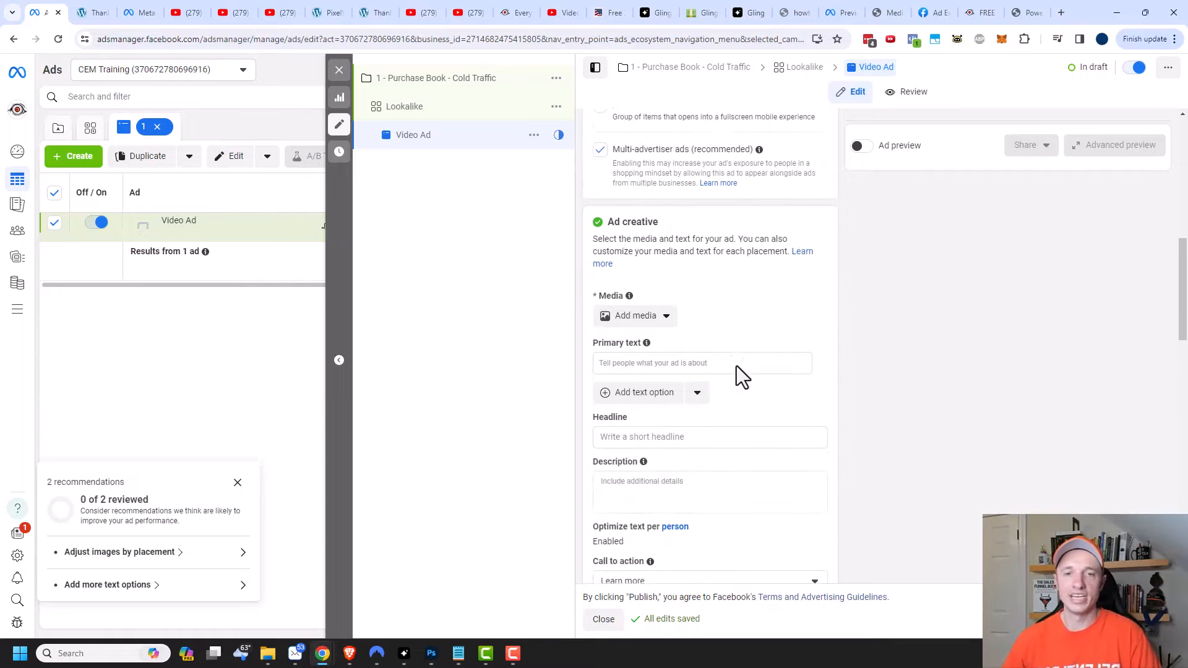
left_click(663, 265)
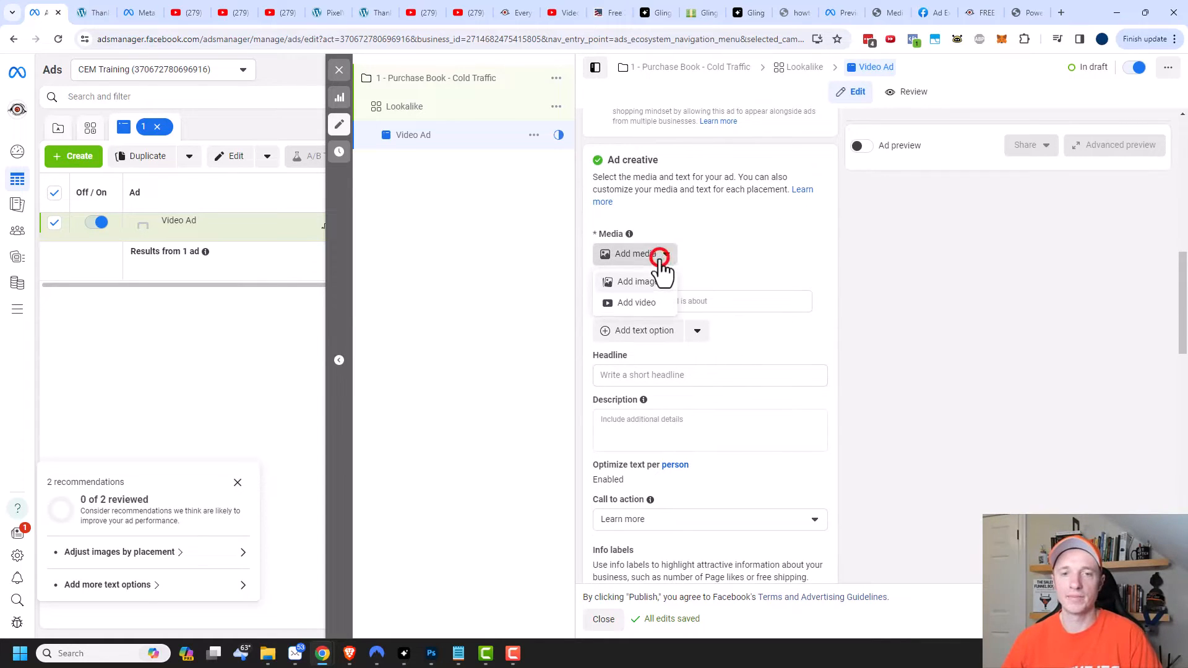
left_click(631, 306)
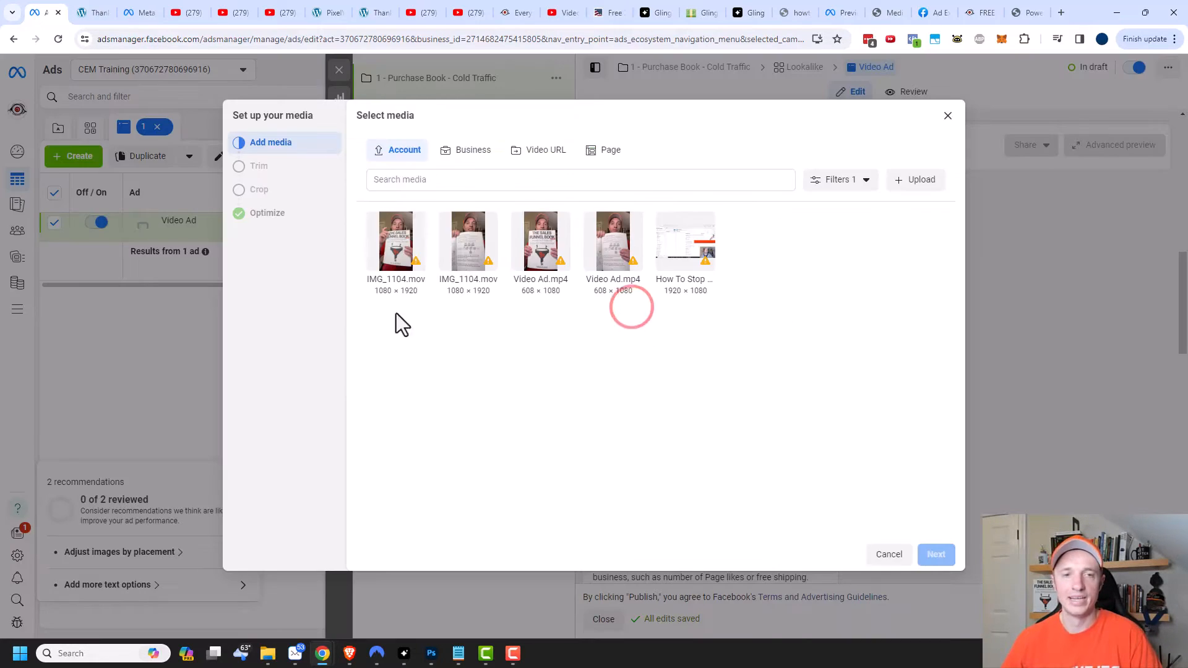
left_click(397, 230)
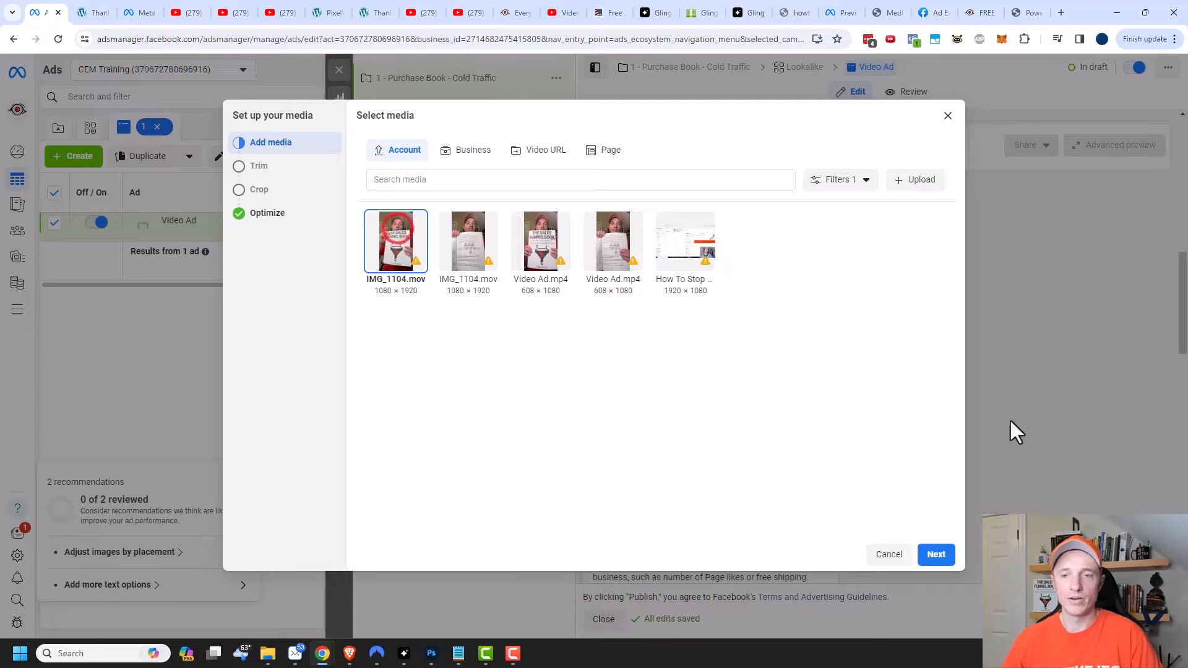
left_click(945, 557)
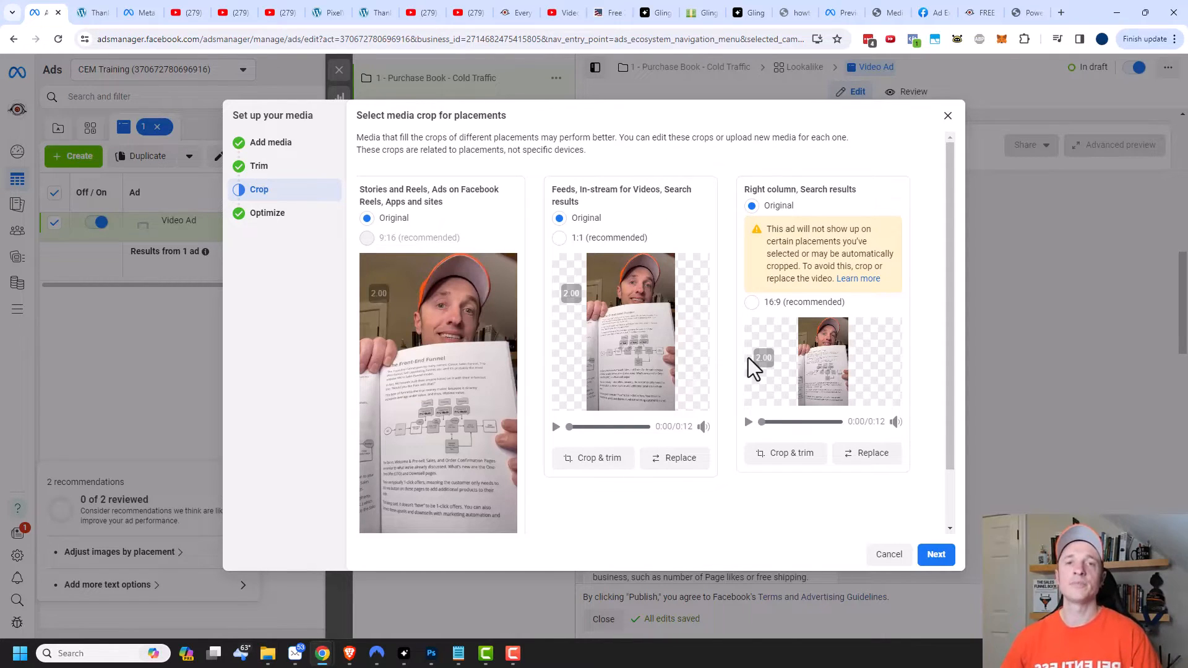
left_click(937, 556)
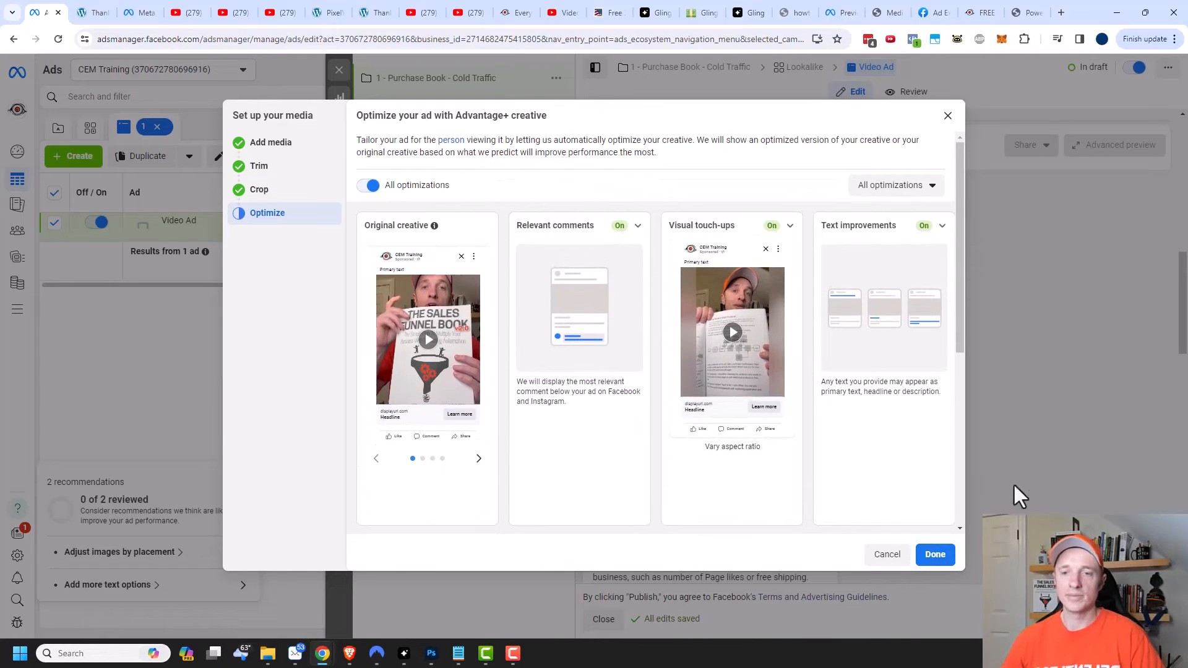
left_click(936, 555)
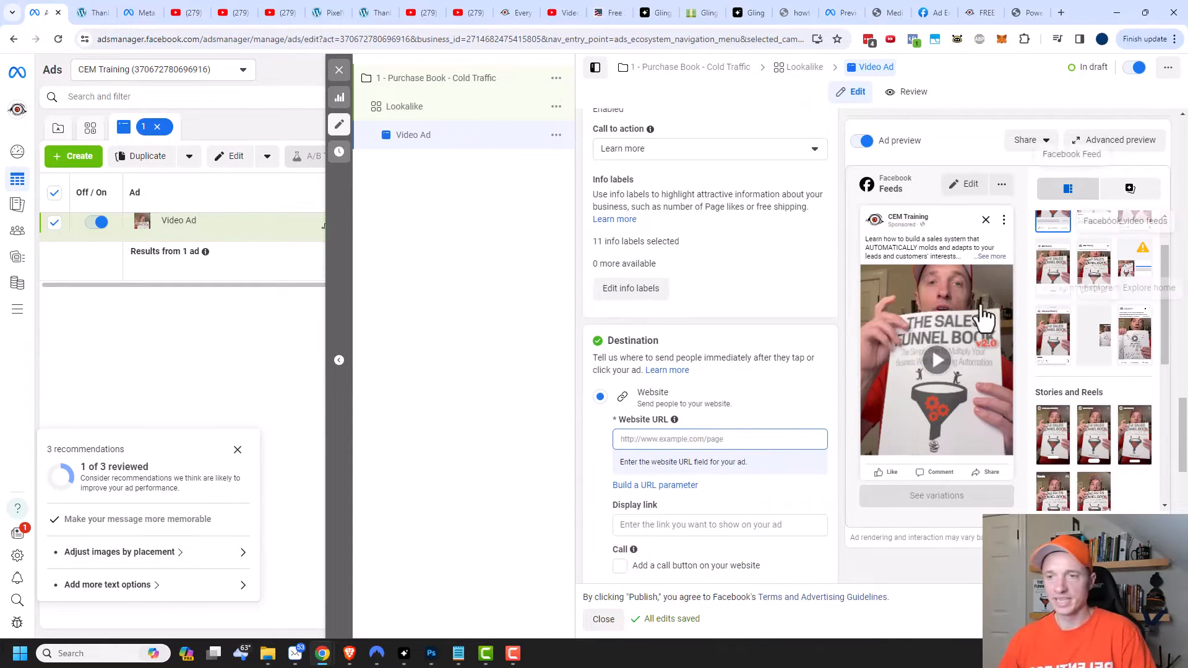
scroll(1094, 476, "down", 1)
scroll(1089, 408, "down", 3)
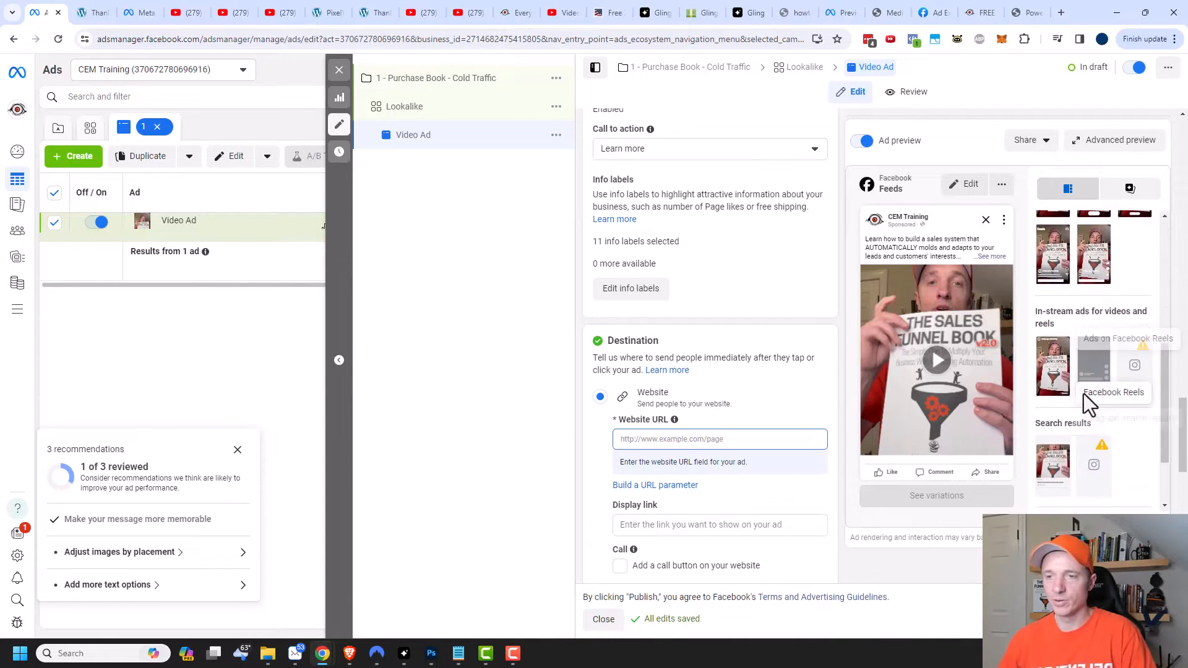
scroll(1100, 410, "down", 1)
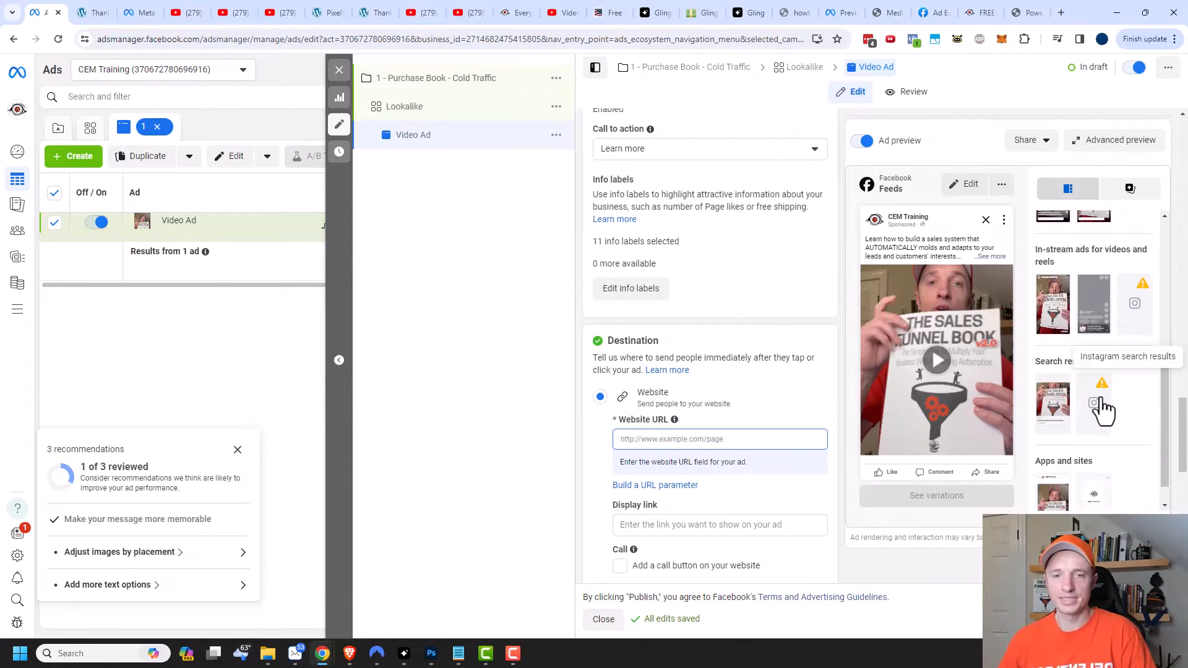
scroll(729, 469, "down", 1)
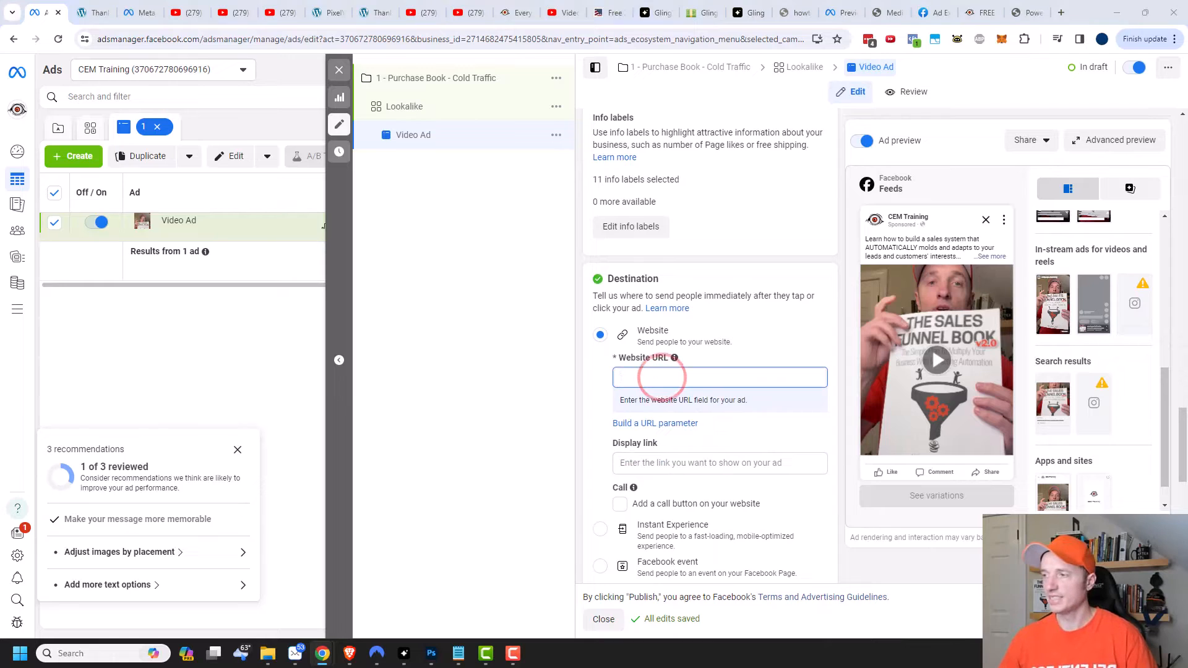
type("https://www.crazyeye.marketing/book/")
scroll(804, 306, "down", 4)
scroll(804, 306, "down", 5)
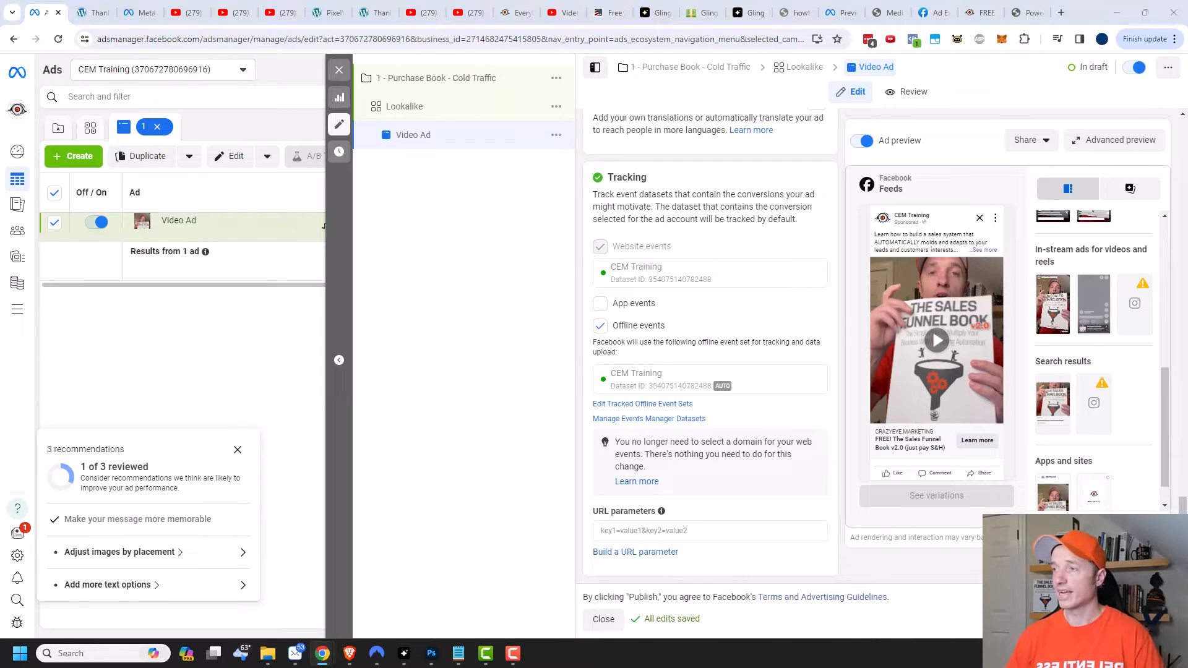
Switch to the Notepad checklist and highlight the "Custom - ThruPlay Ad" audience entry.
key("alt+Tab")
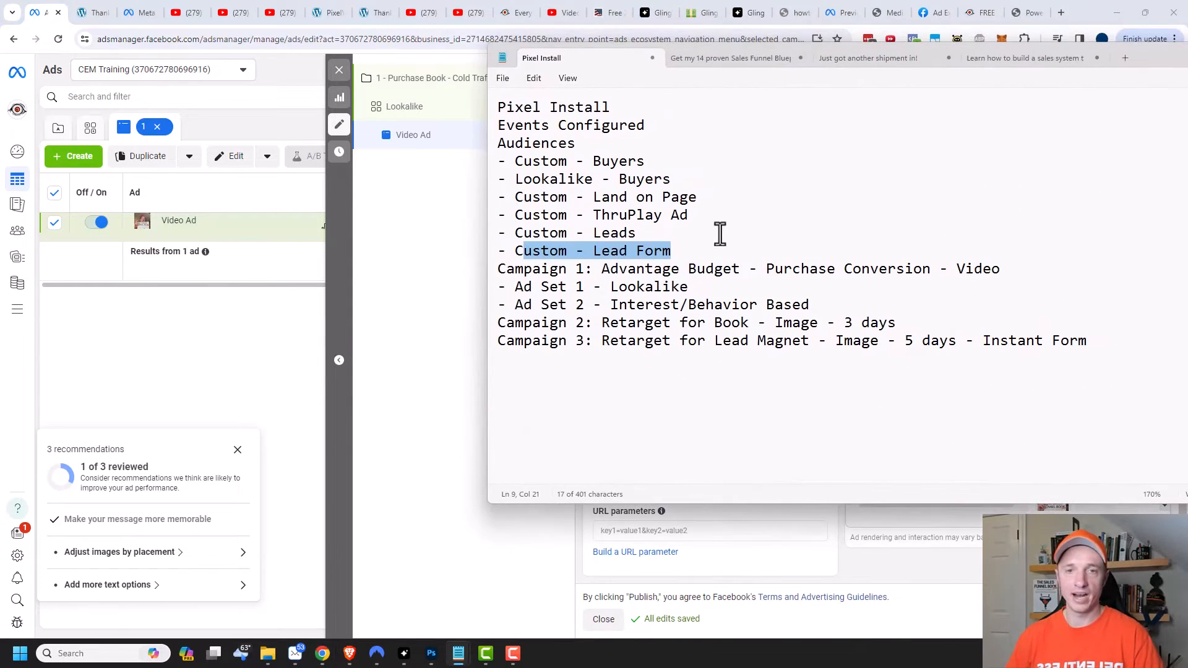
left_click(707, 219)
left_click_drag(707, 220, 519, 230)
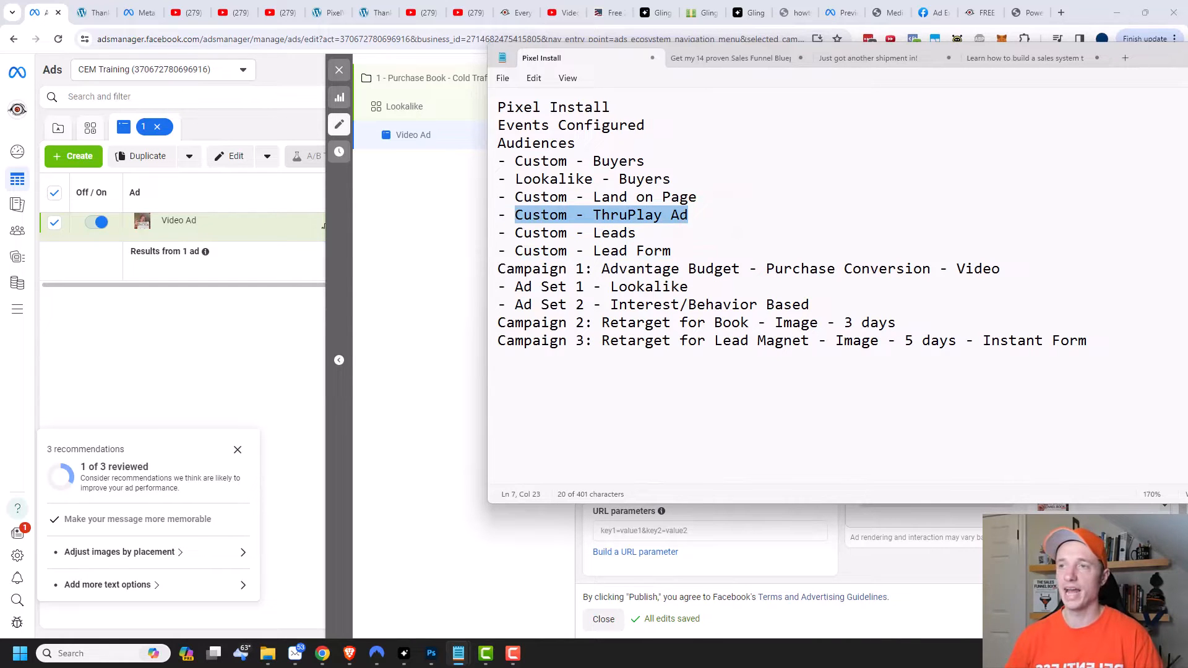
Switch back to Ads Manager and start a new custom audience with Video as its source.
key("alt+Tab")
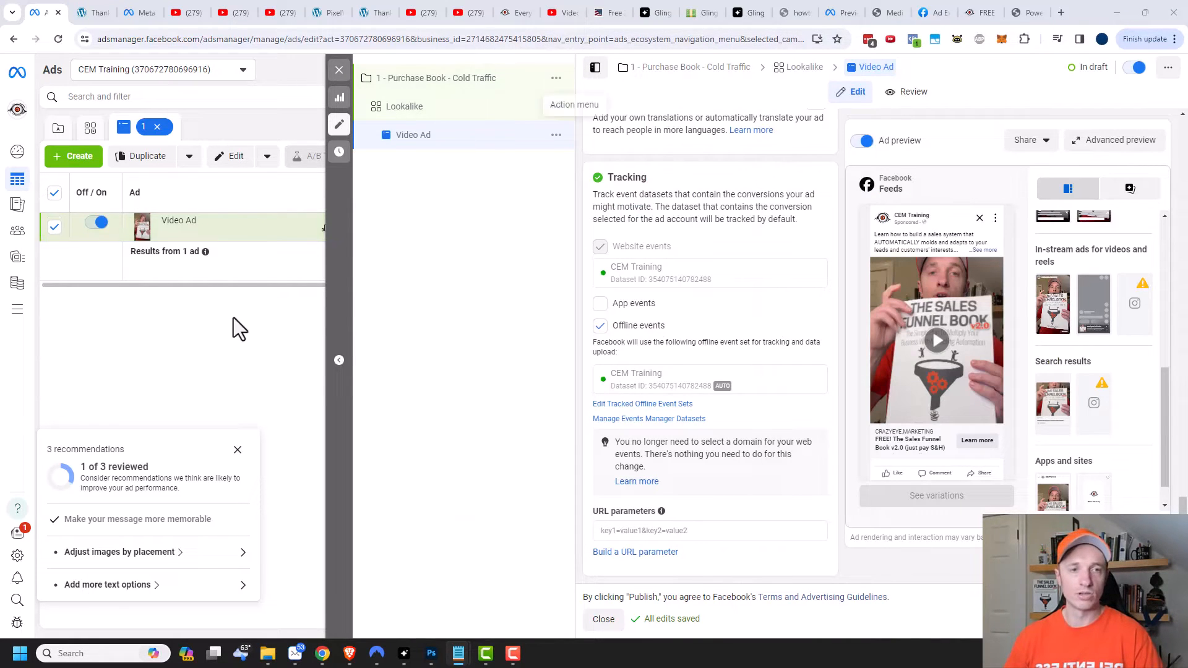
left_click(259, 333)
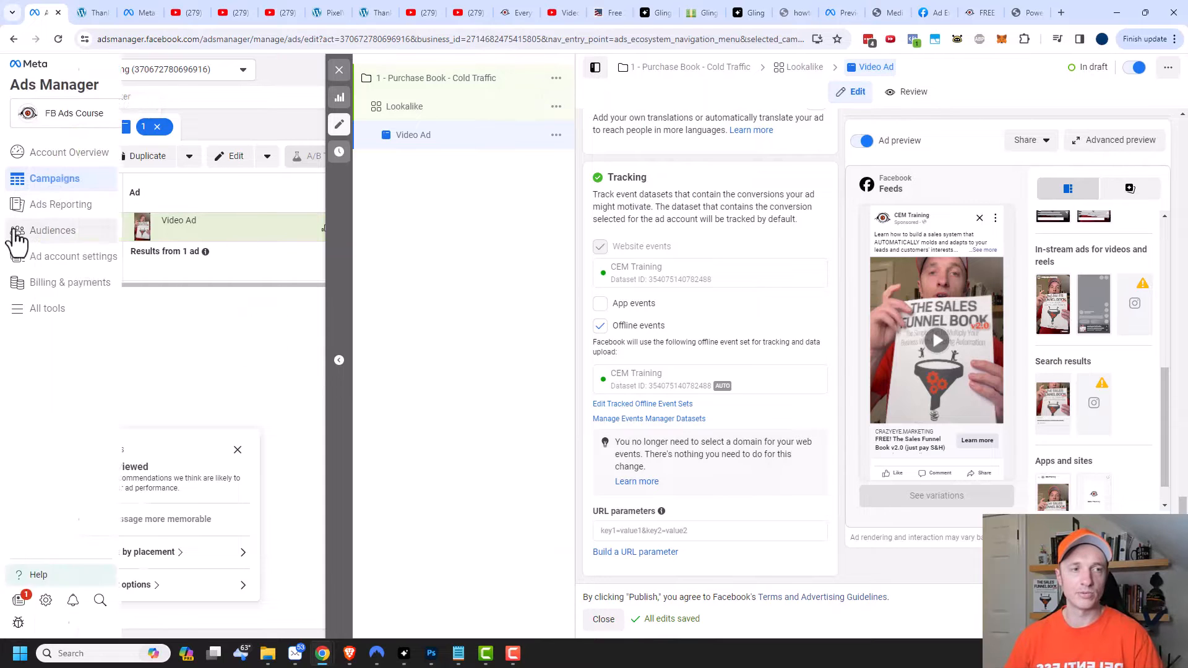
left_click(43, 230)
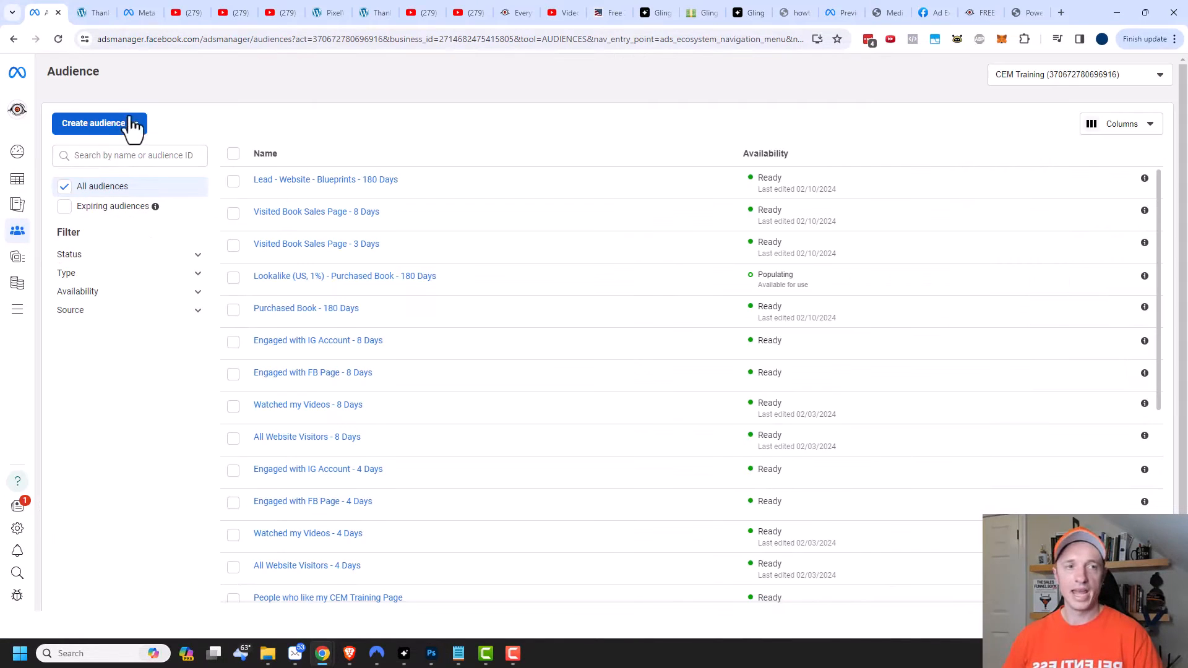
left_click(116, 123)
left_click(102, 155)
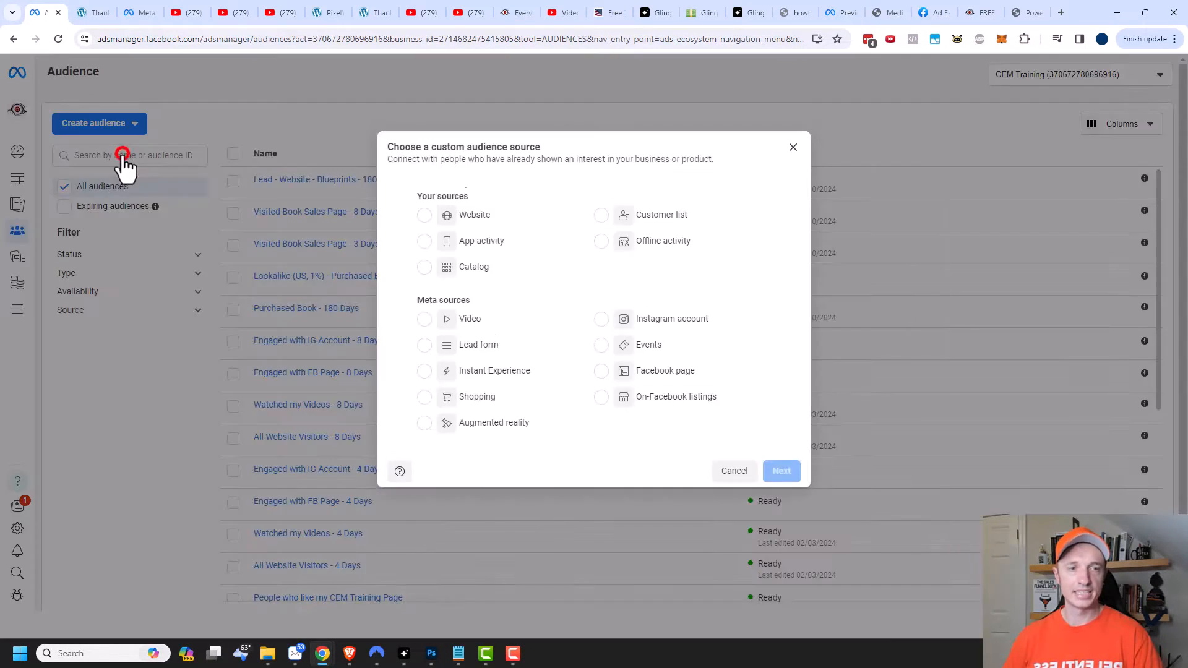
left_click(424, 321)
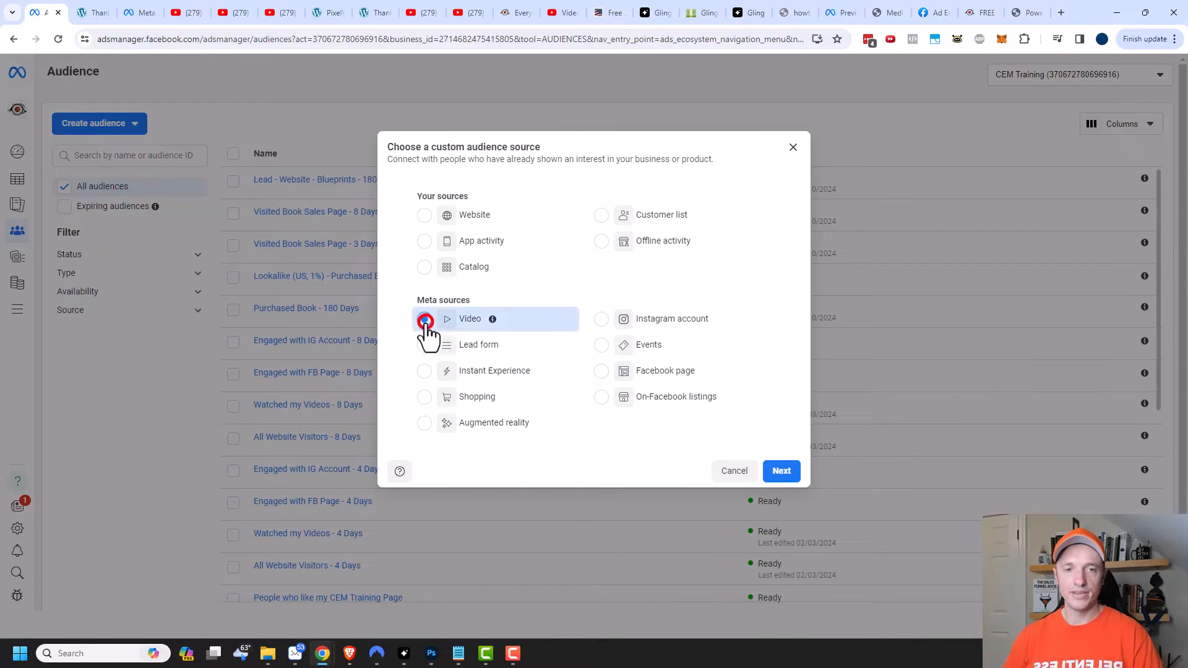
left_click(782, 470)
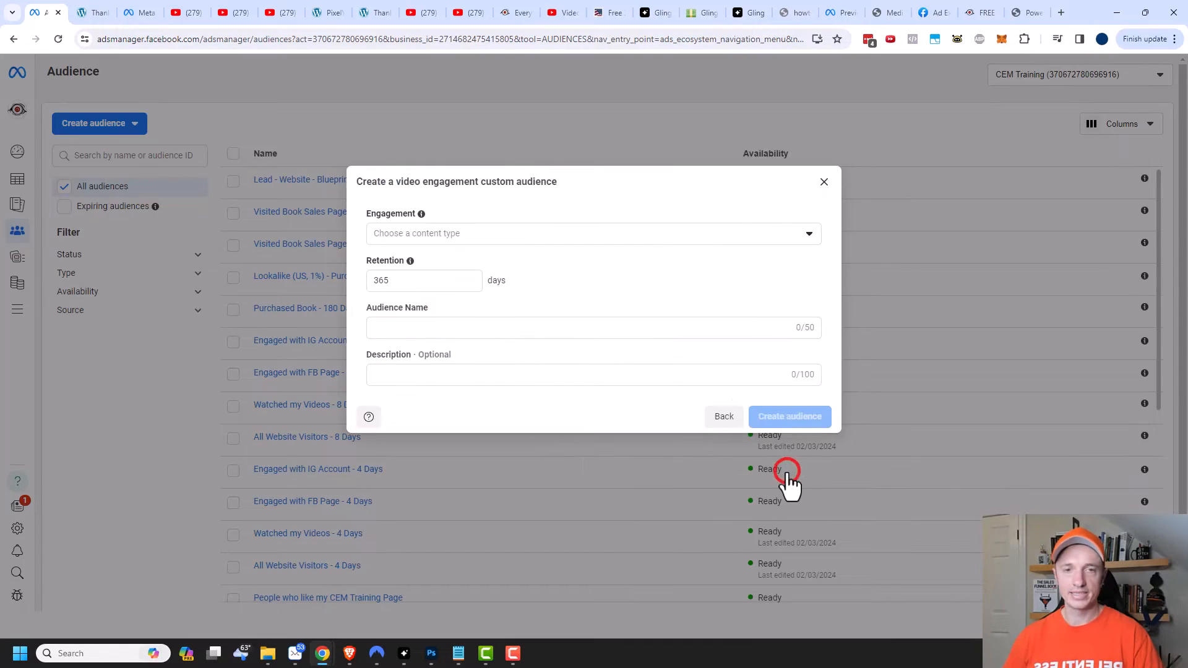
Target ThruPlay viewers of the CEM Training page's 0:11 Untitled Video, with retention set to 3 days.
left_click(487, 235)
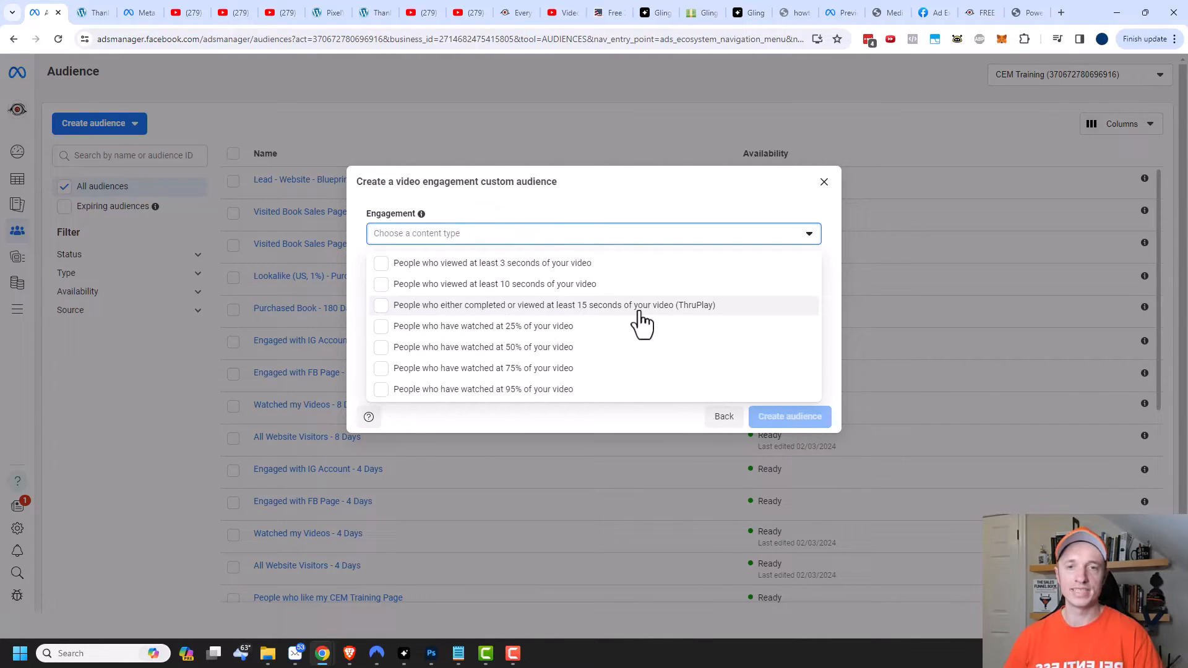
left_click(702, 309)
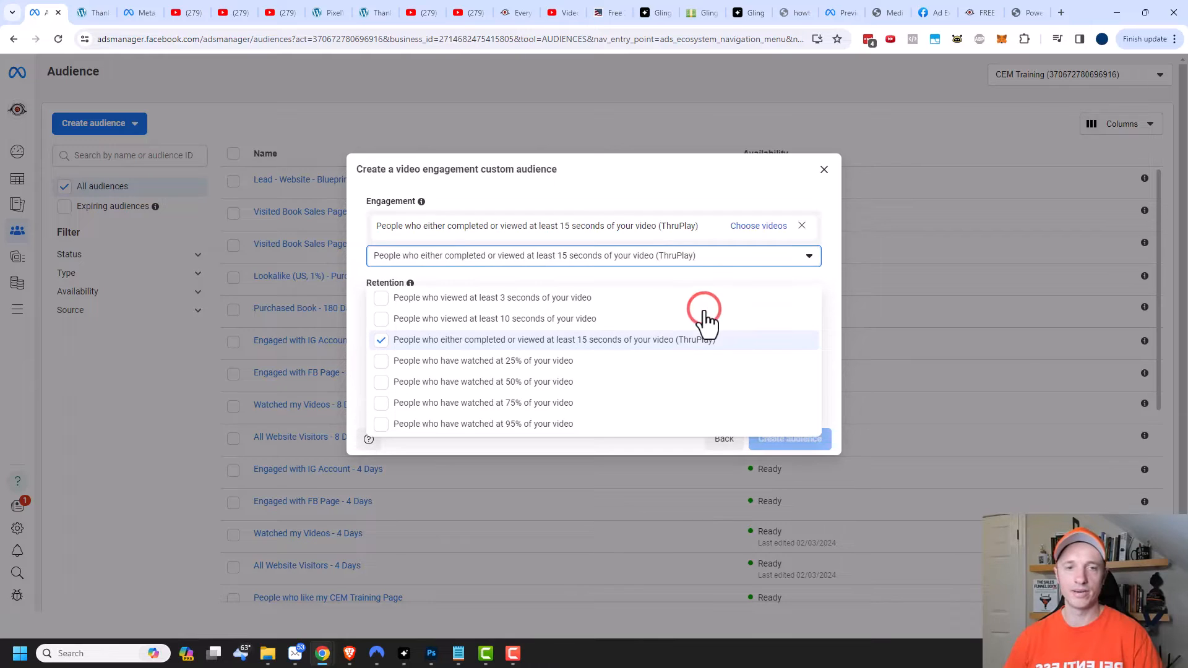
left_click(766, 227)
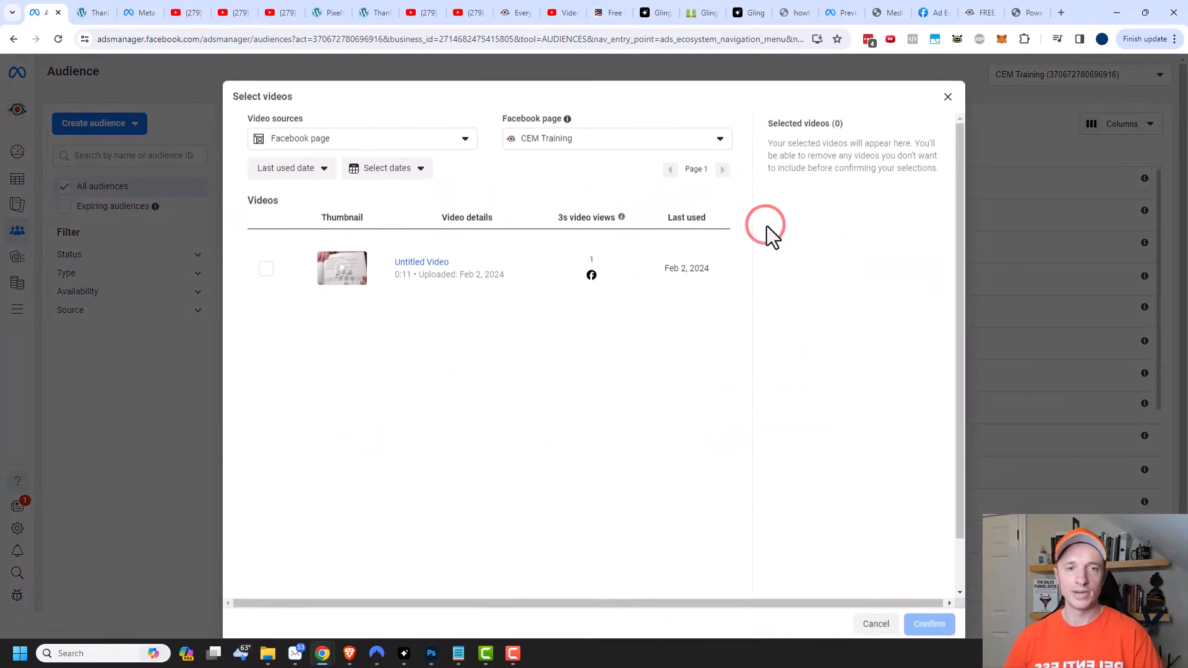
left_click(264, 268)
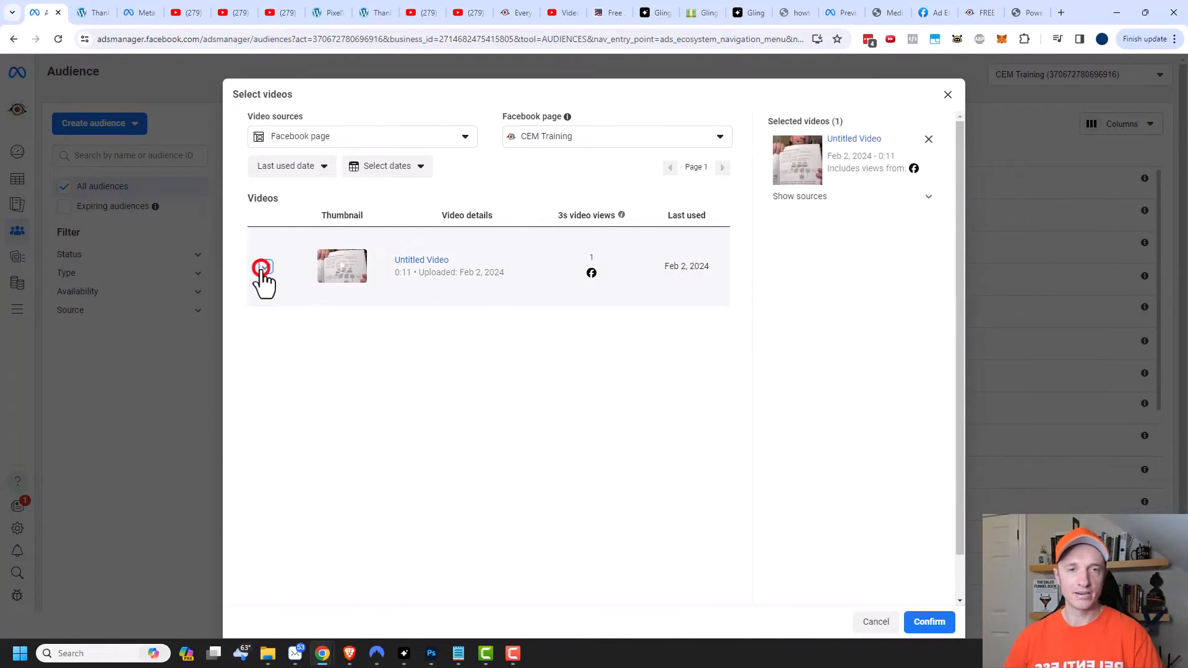
left_click(928, 622)
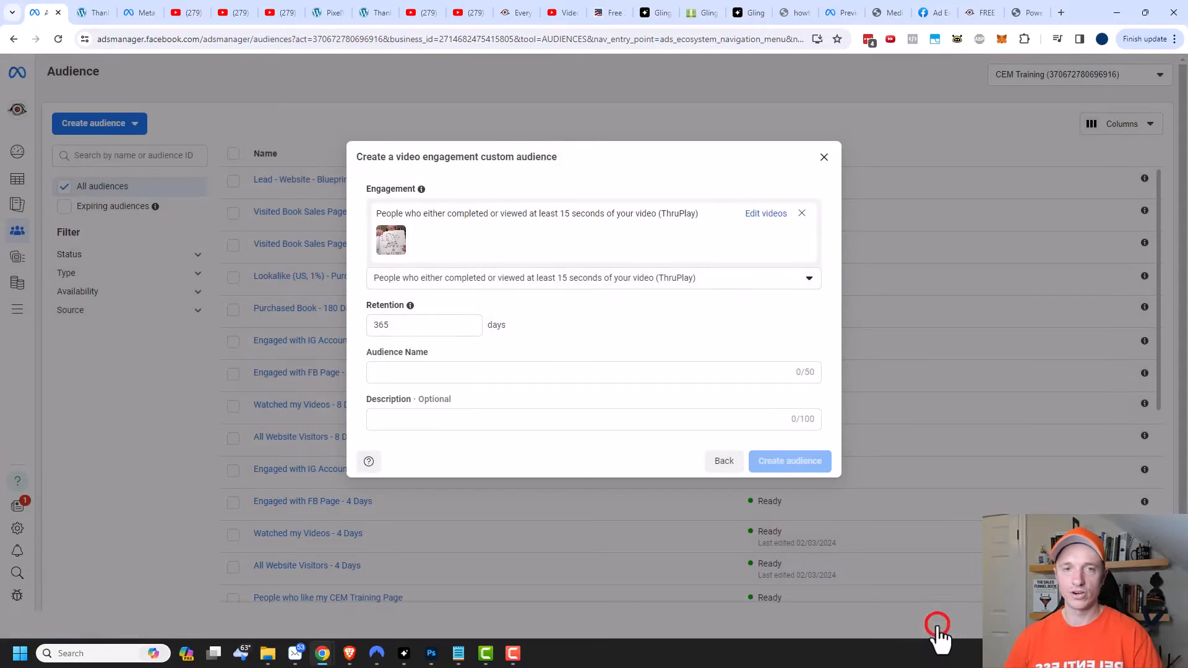
double_click(402, 324)
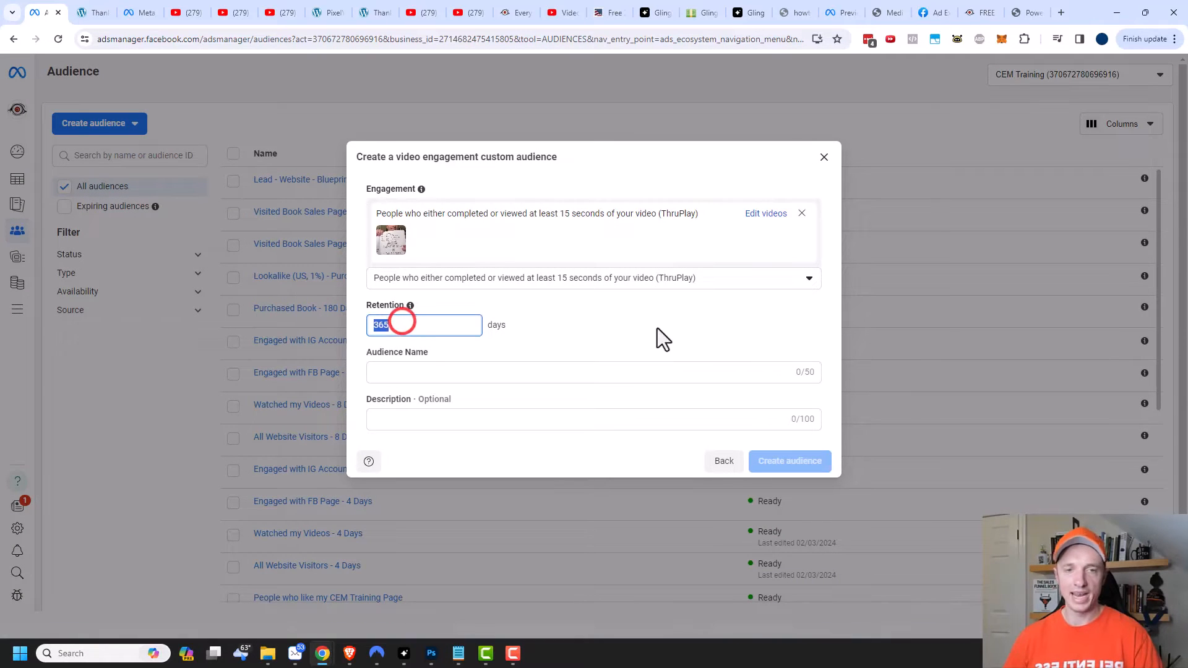
type("3")
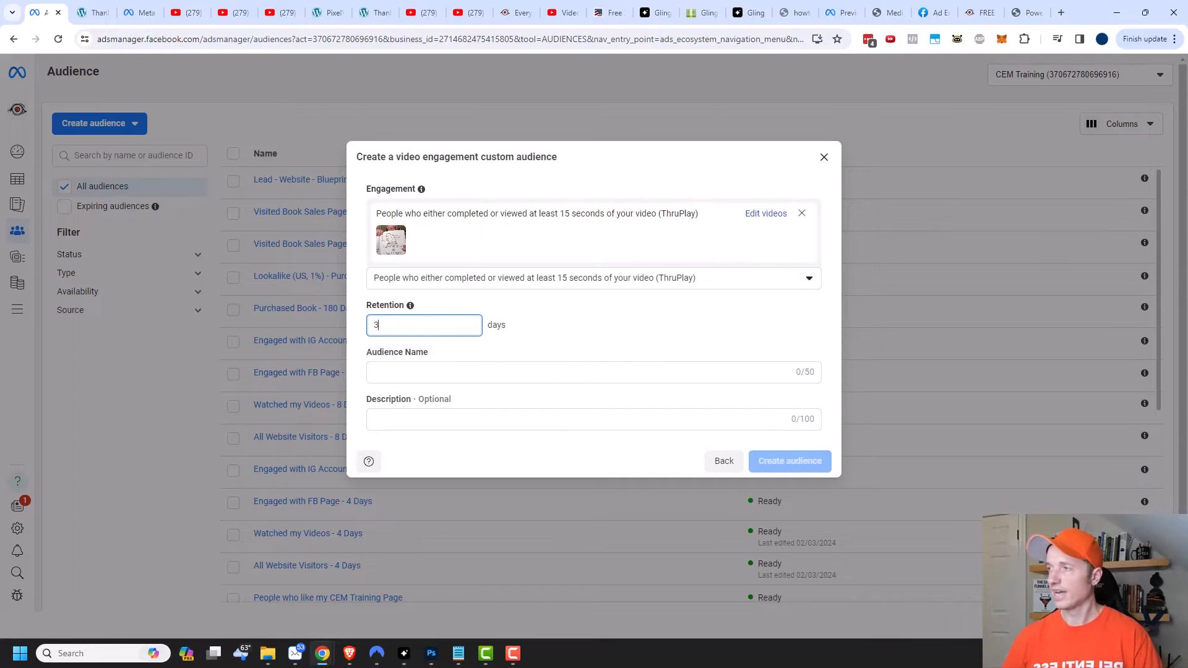
Review the audience entries and the Campaign 2 retargeting window in the Notepad checklist, and return to the audience form.
left_click_drag(1187, 105, 1030, 58)
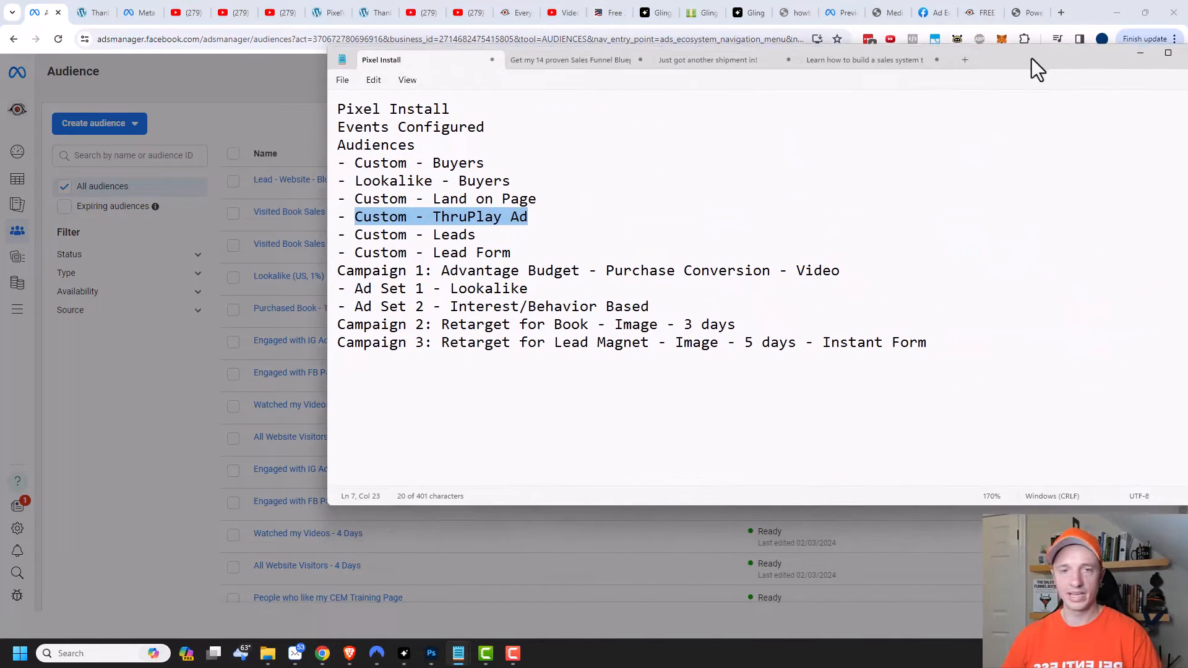
left_click(438, 198)
left_click_drag(434, 197, 533, 205)
left_click(524, 182)
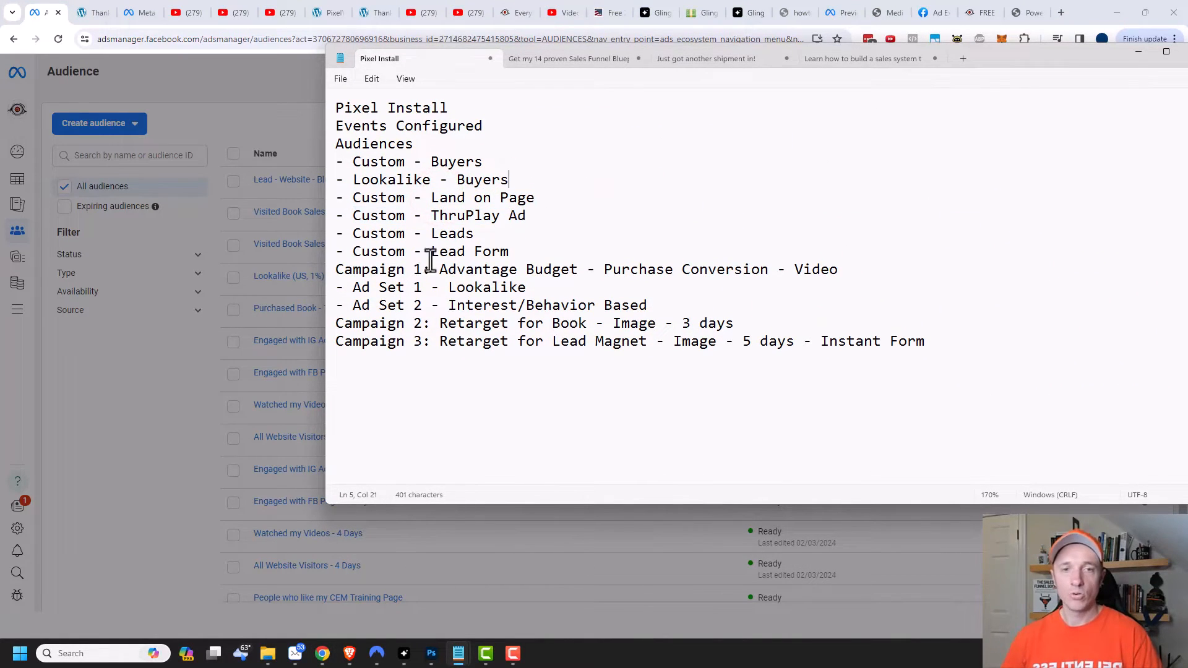
left_click_drag(429, 217, 536, 217)
left_click(858, 279)
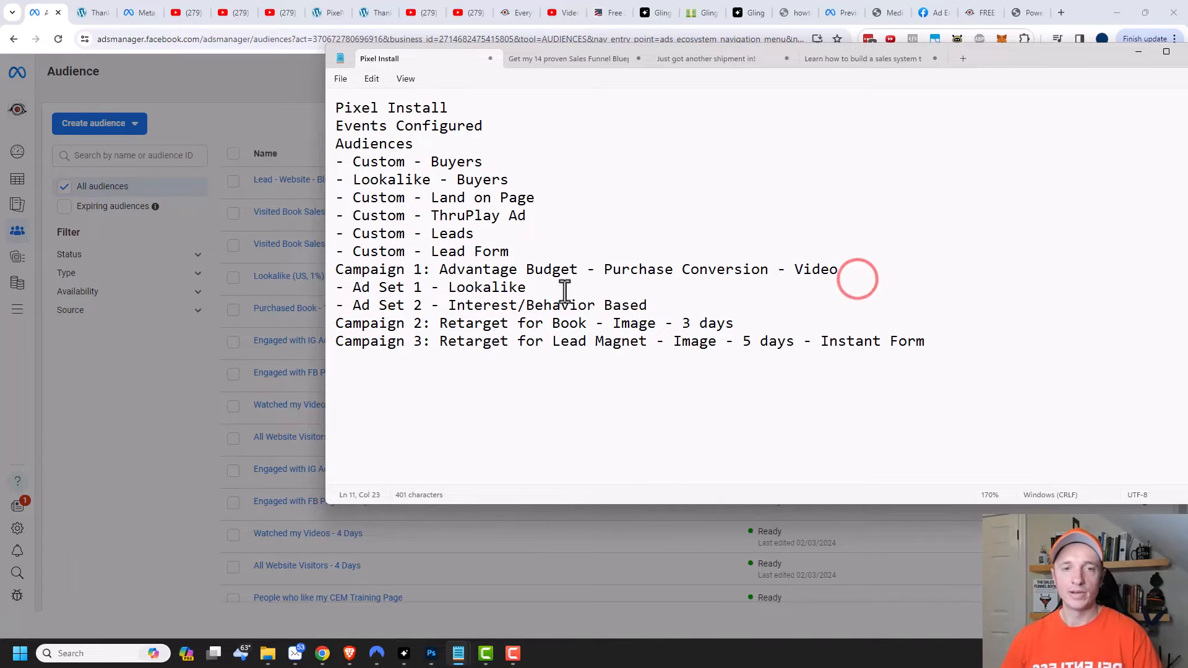
left_click_drag(439, 326, 707, 328)
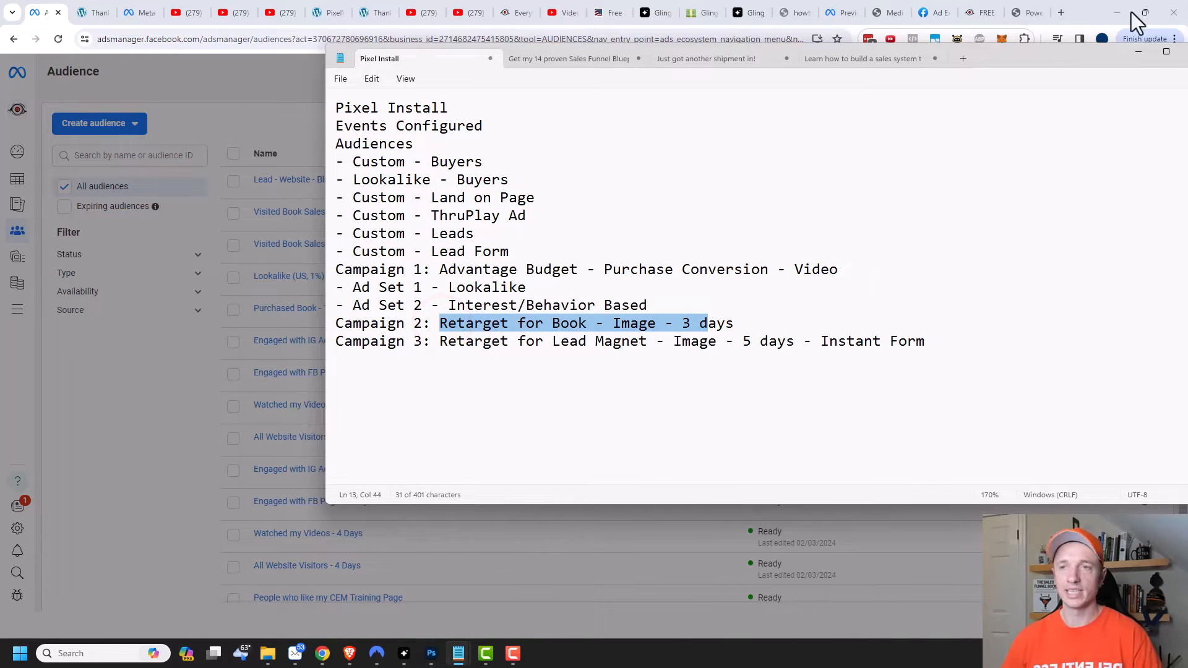
left_click(1038, 62)
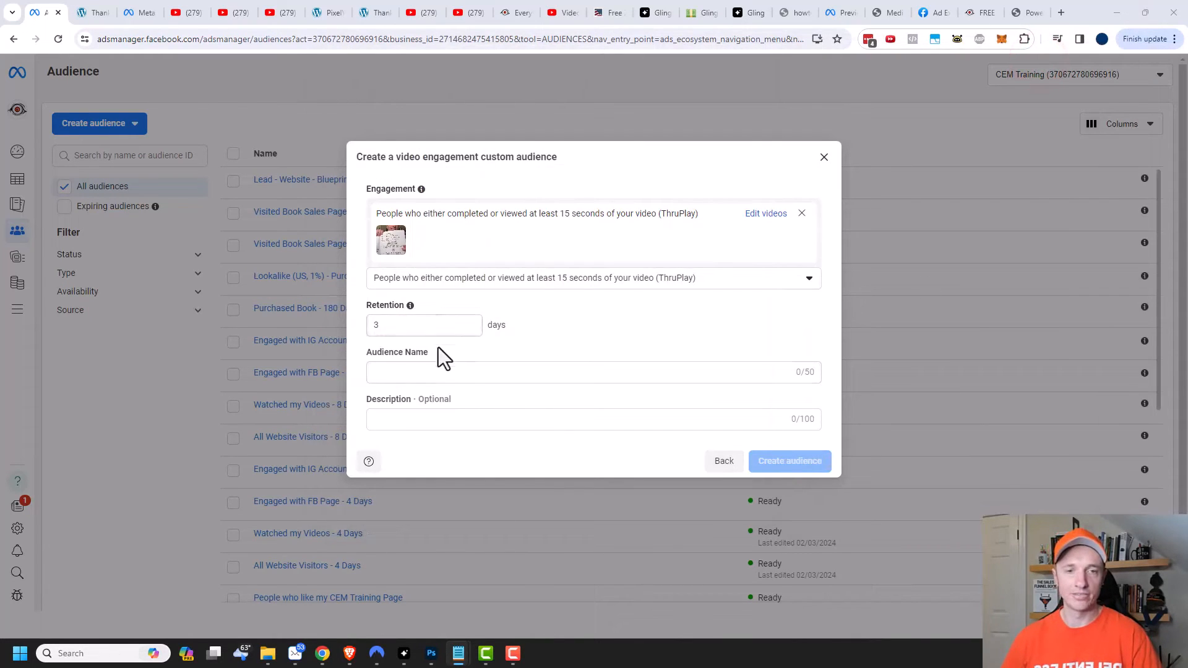
Name the audience "Watched Book Ad - 3 Days" and create it.
left_click(454, 371)
type("Watched Book Ad - 3 Days")
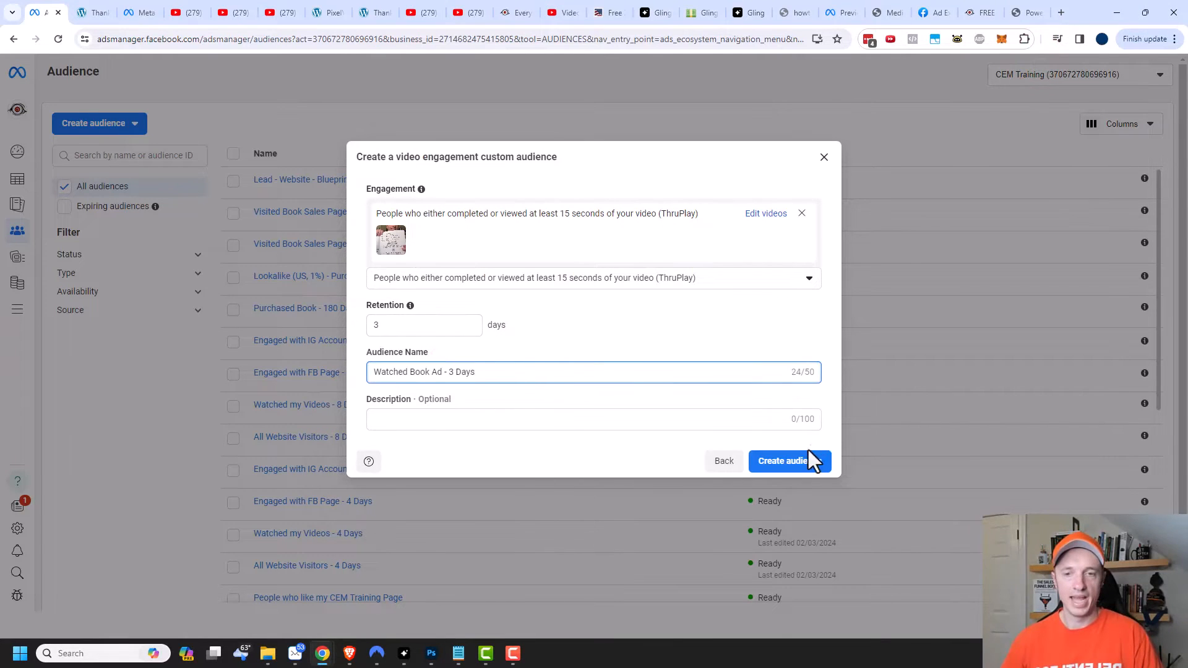
left_click(800, 462)
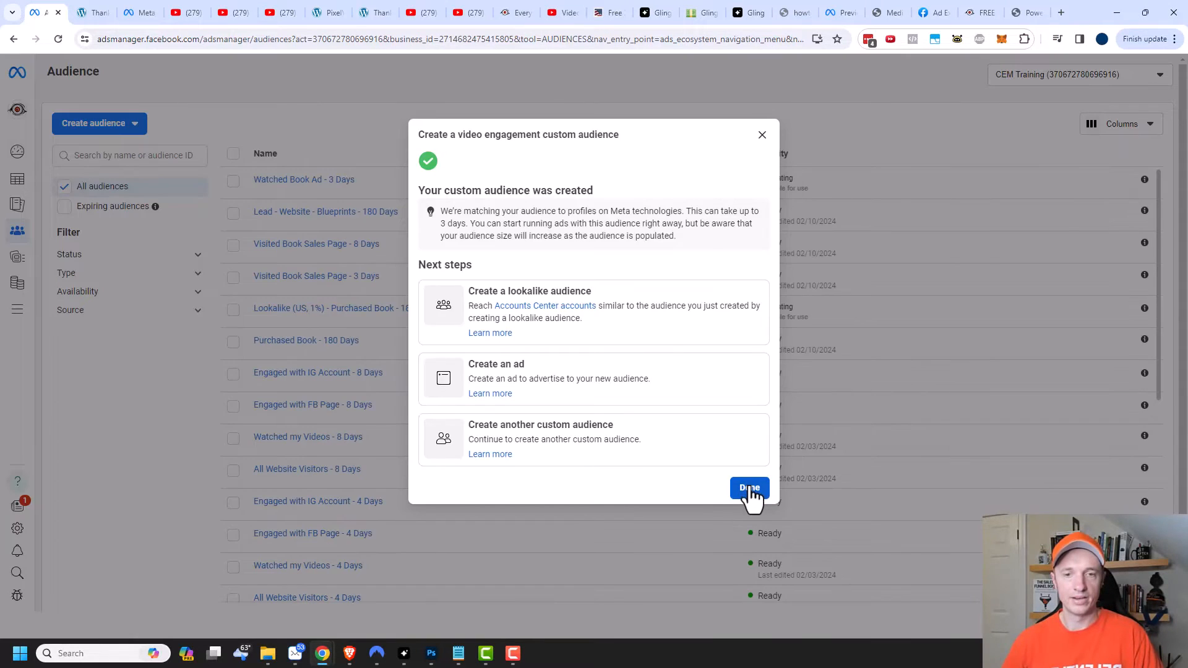
left_click(750, 487)
Start another video custom audience of ThruPlay viewers of the CEM Training page's Untitled Video.
left_click(127, 123)
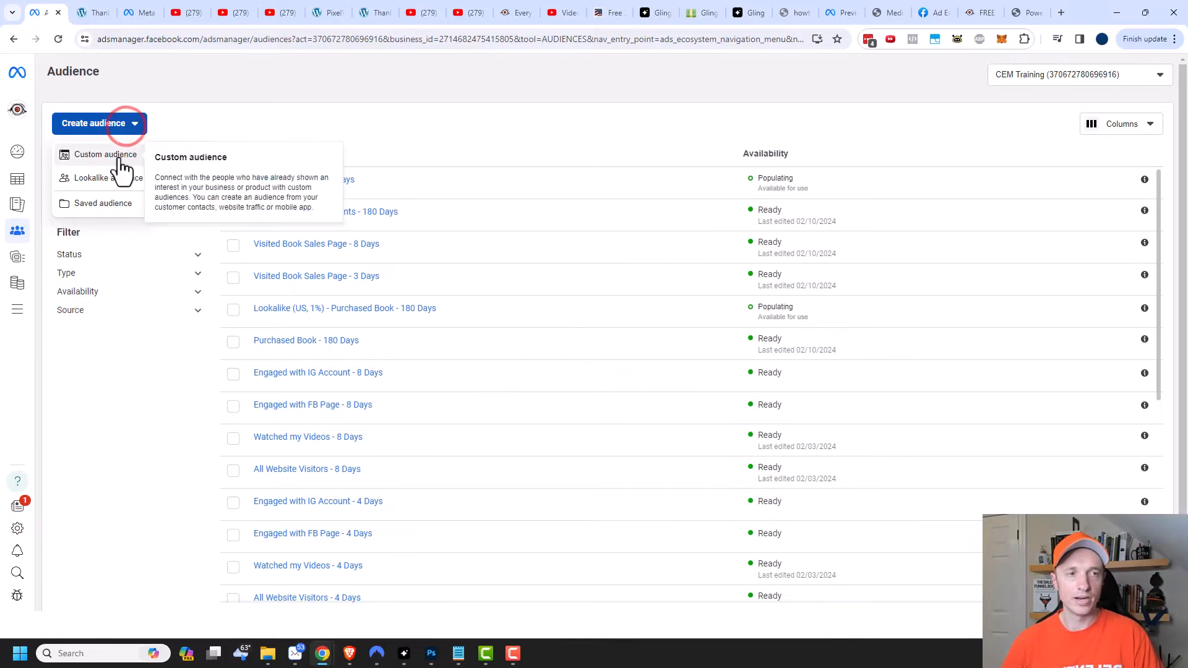
left_click(121, 160)
left_click(448, 317)
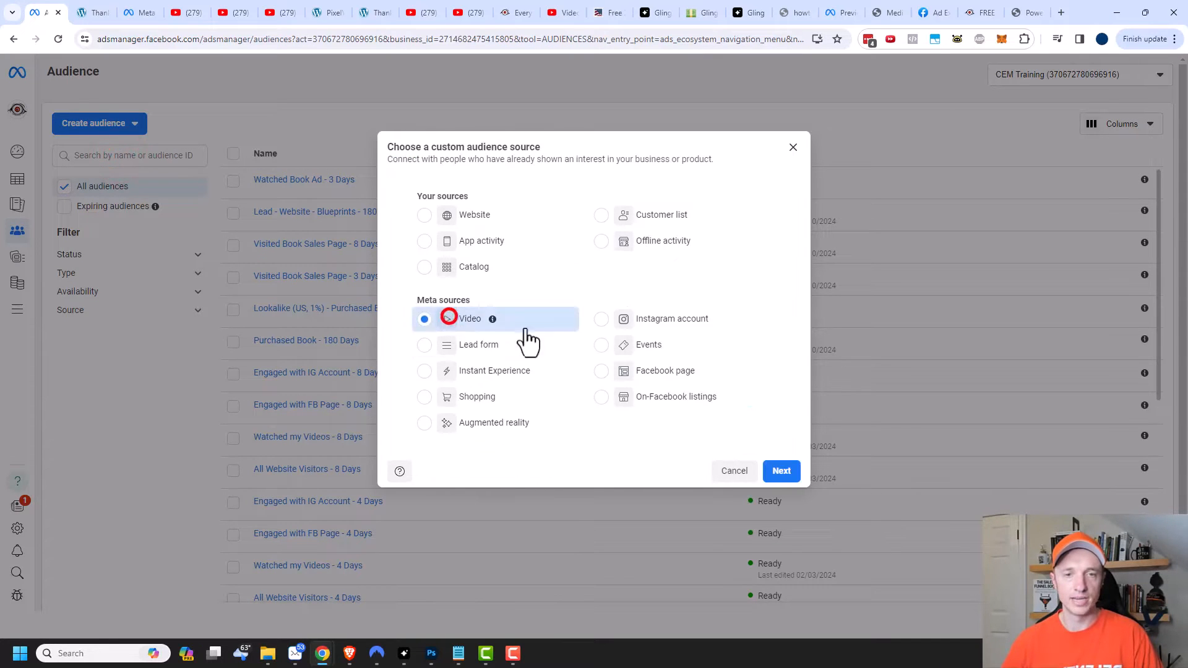
left_click(781, 470)
left_click(564, 233)
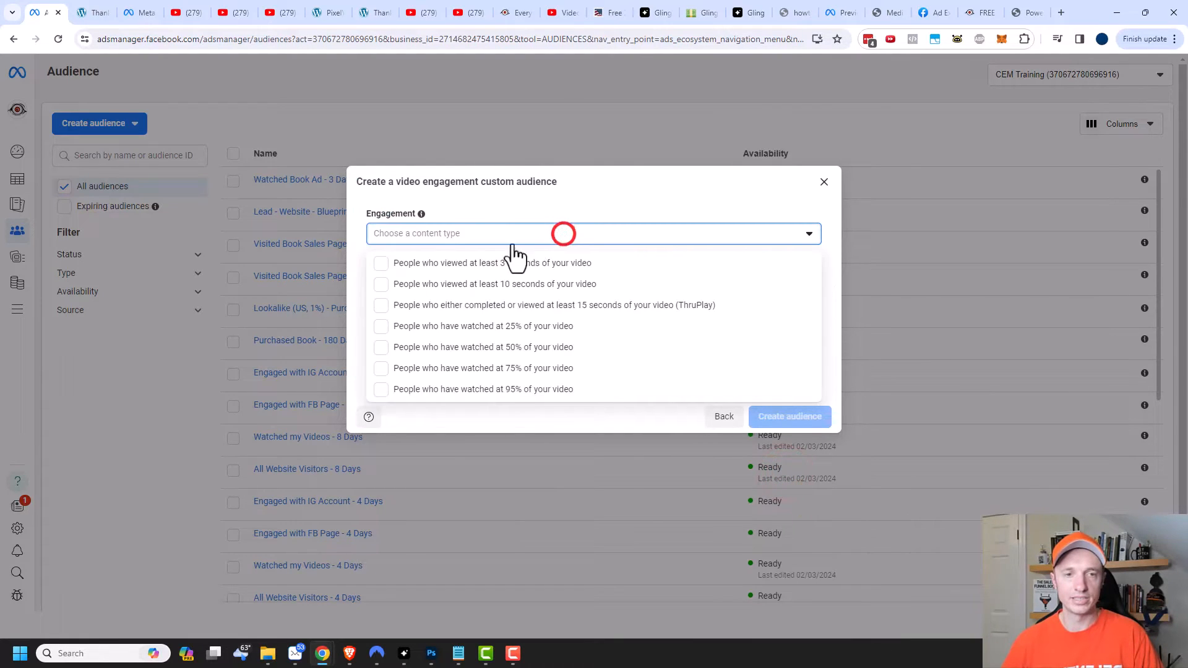
left_click(521, 305)
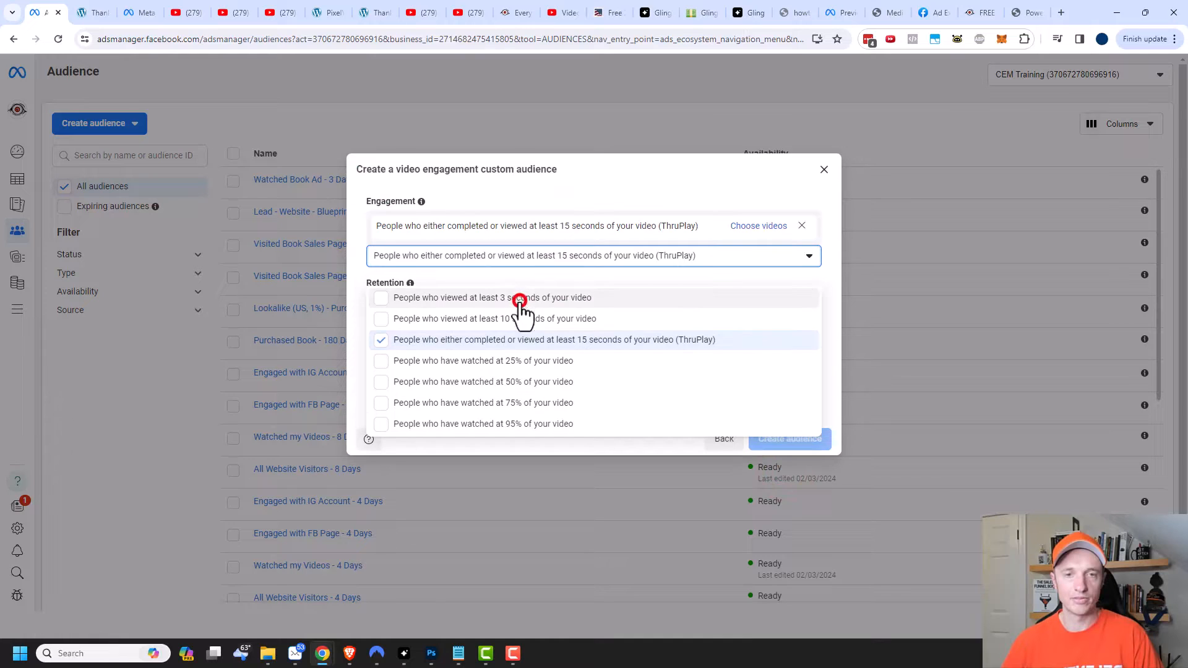
left_click(776, 232)
left_click(266, 266)
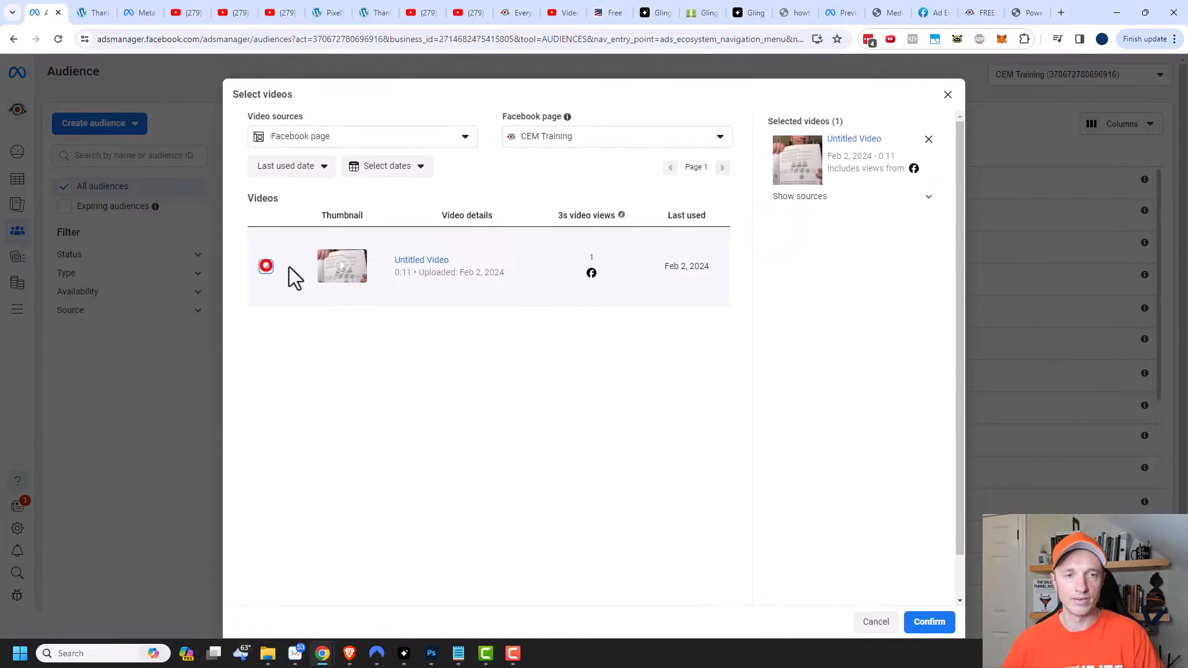
left_click(929, 622)
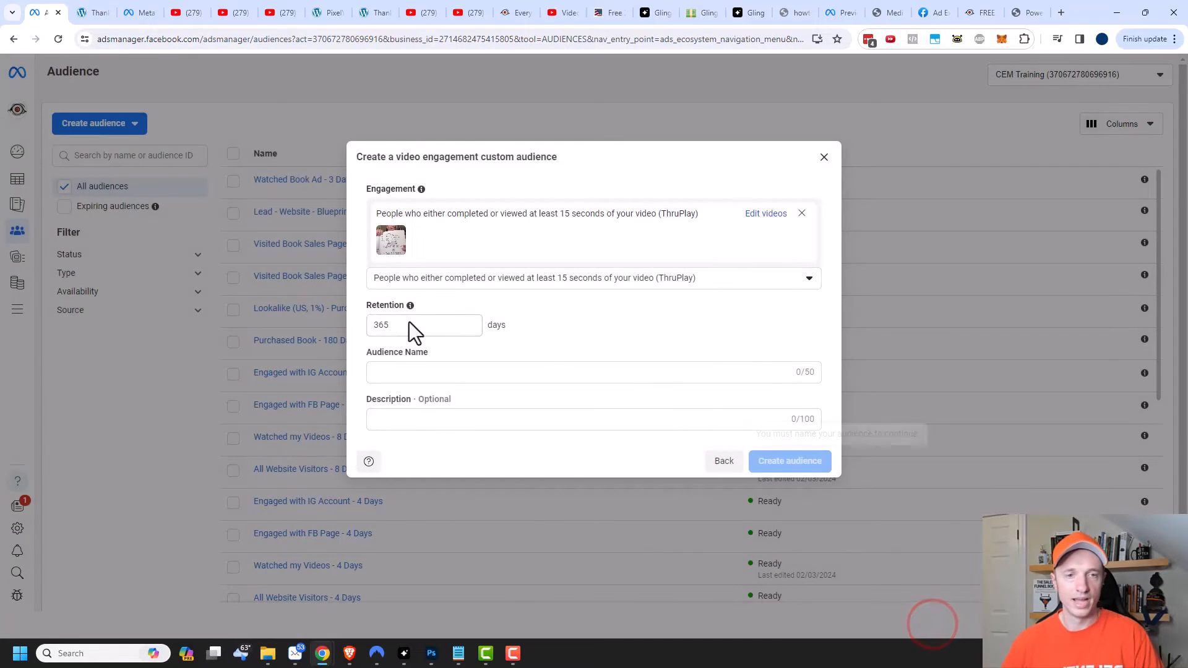
Set the retention to 8 days, name the audience "Watched Book Ad - 8 Days" and create it.
left_click_drag(412, 326, 376, 334)
key("BackSpace")
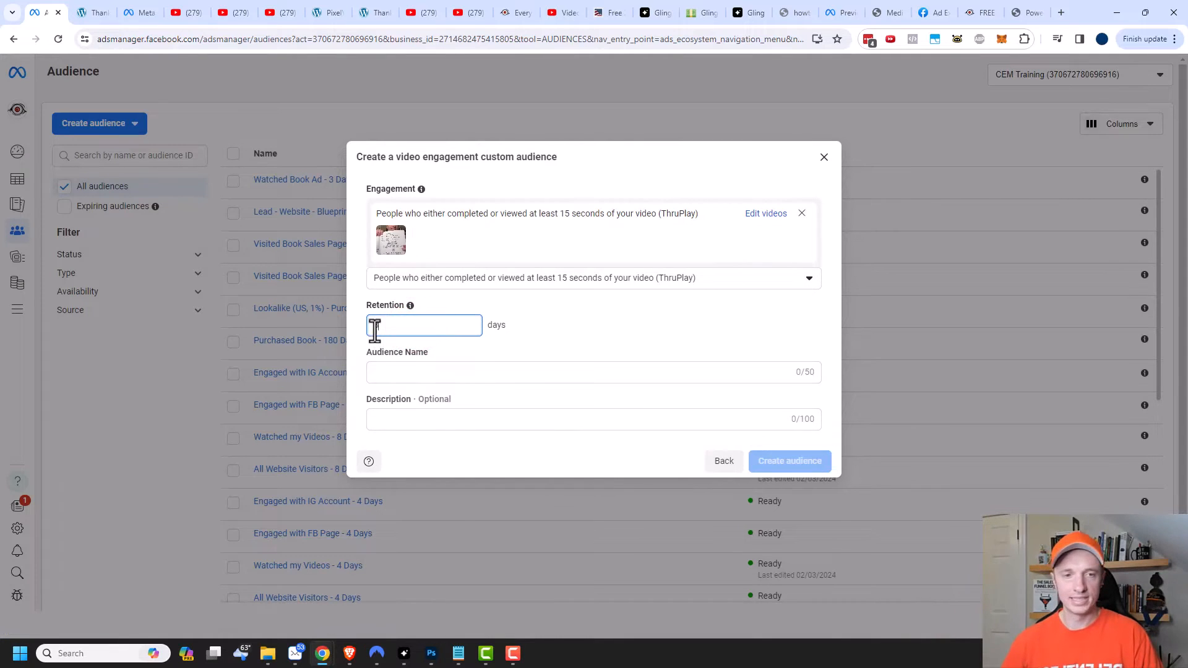
type("8")
left_click(416, 372)
type("Watched Book Ad - 8 Days")
left_click(803, 461)
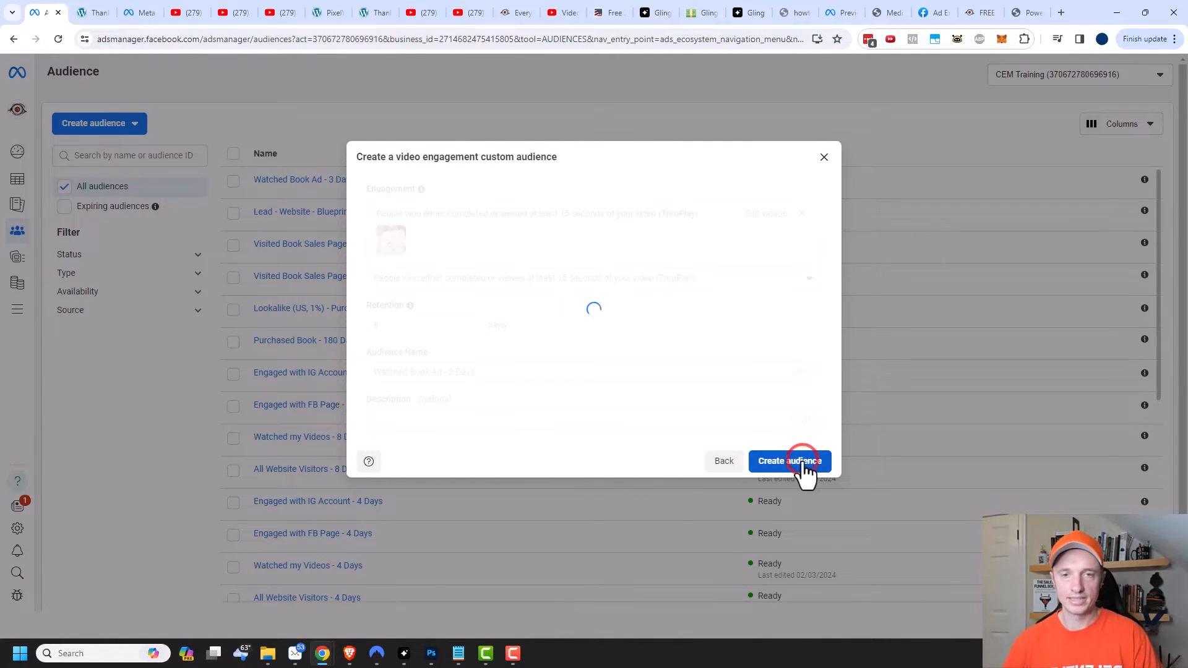
left_click(750, 490)
Open the Lookalike ad set of the "1 - Purchase Book - Cold Traffic" campaign for editing.
mouse_move(22, 183)
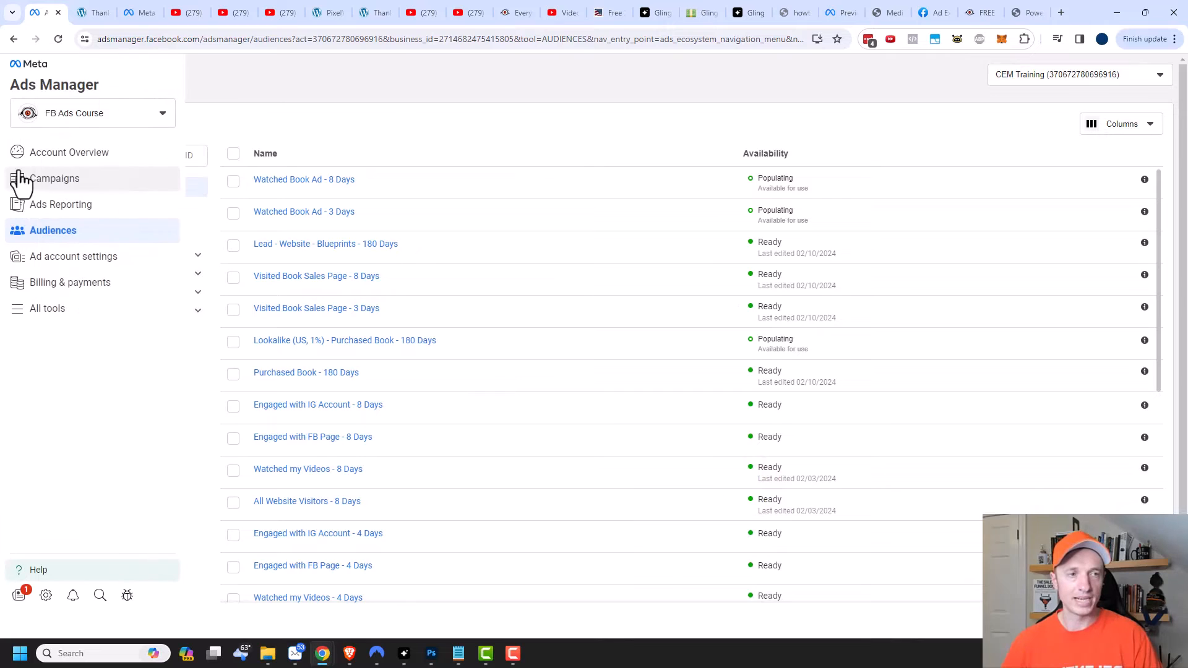
left_click(58, 186)
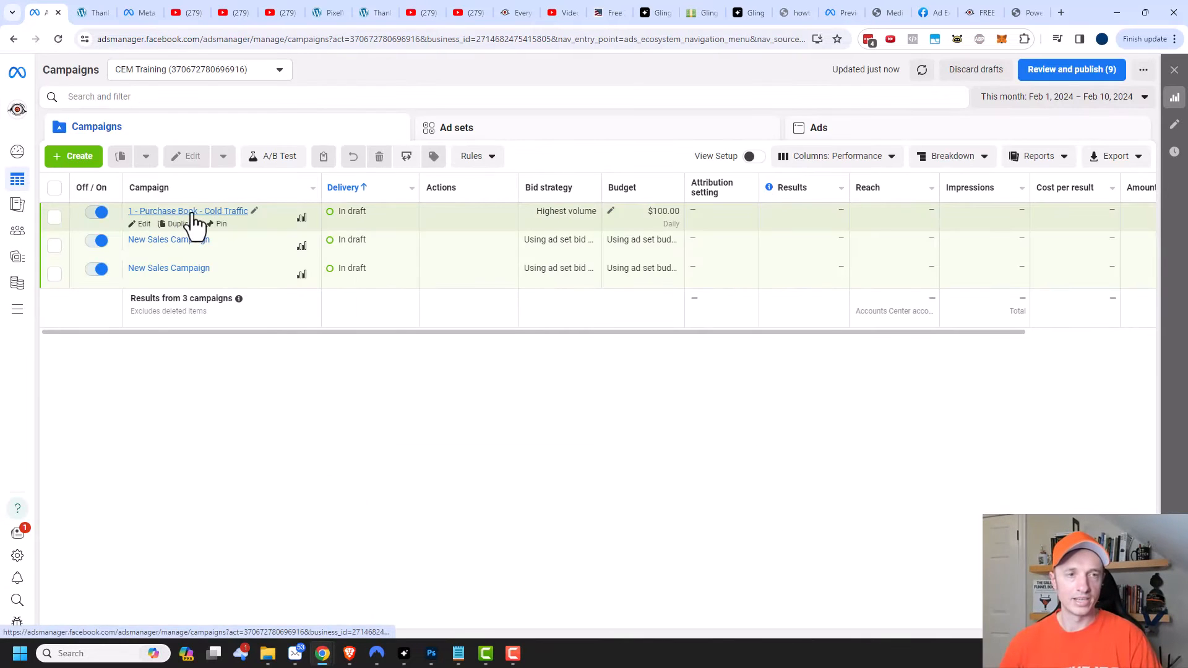
left_click(192, 216)
left_click(118, 225)
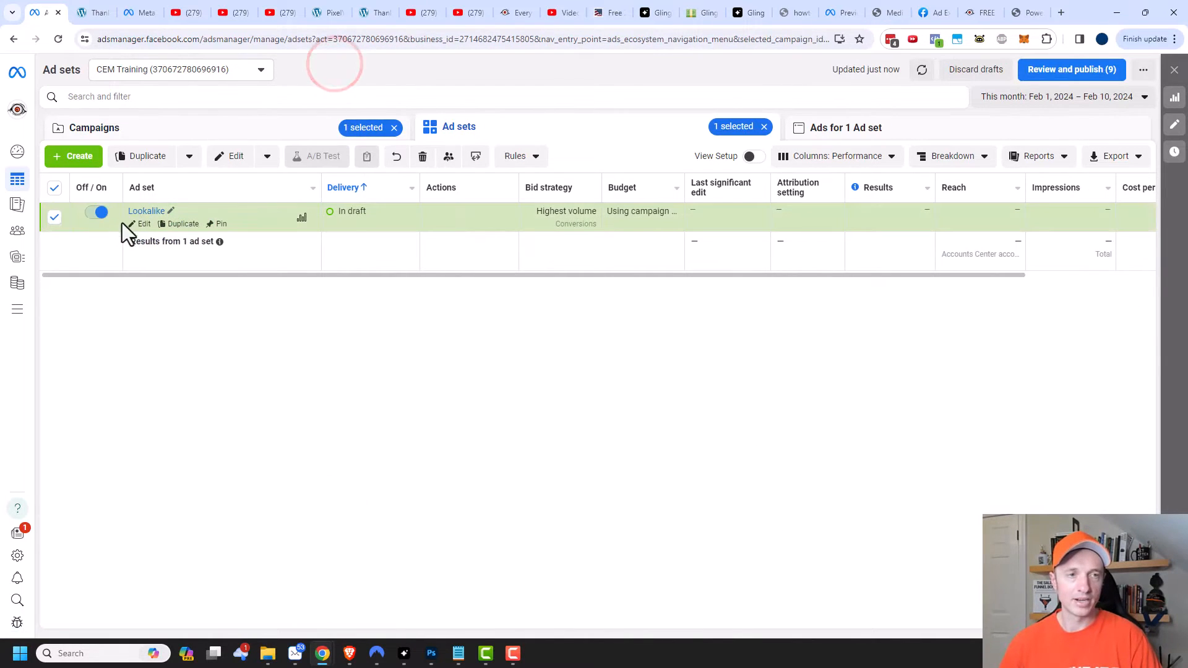
left_click(142, 224)
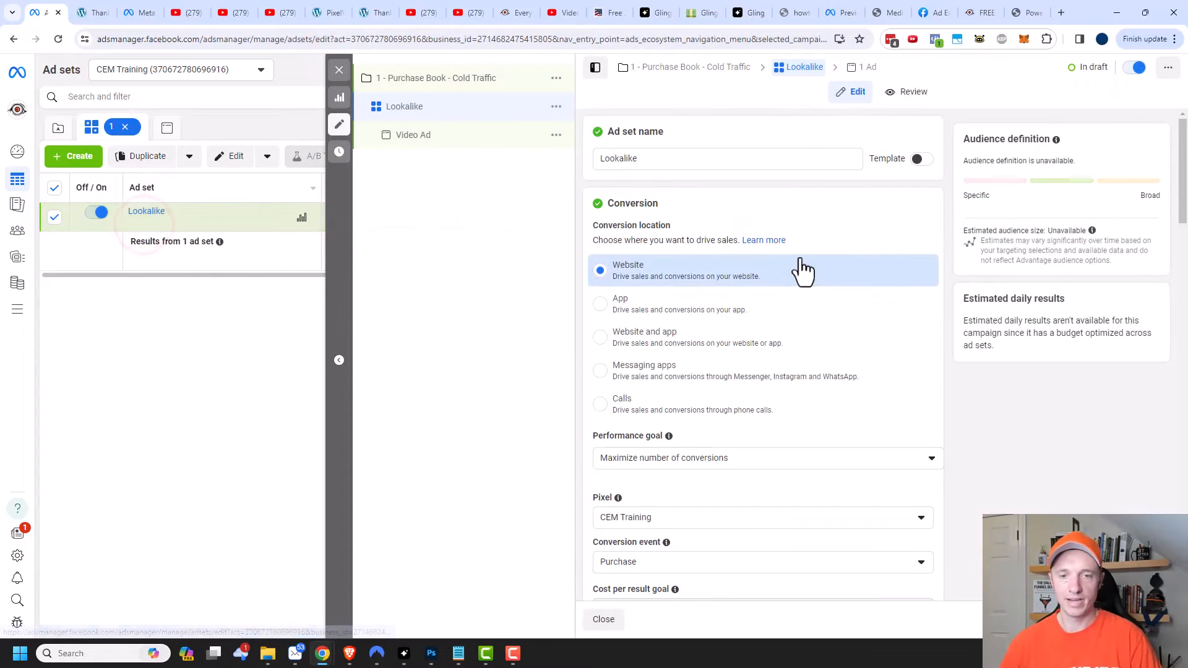
Add the "Watched Book Ad - 8 Days" audience to the Lookalike ad set's excluded custom audiences.
scroll(801, 268, "down", 13)
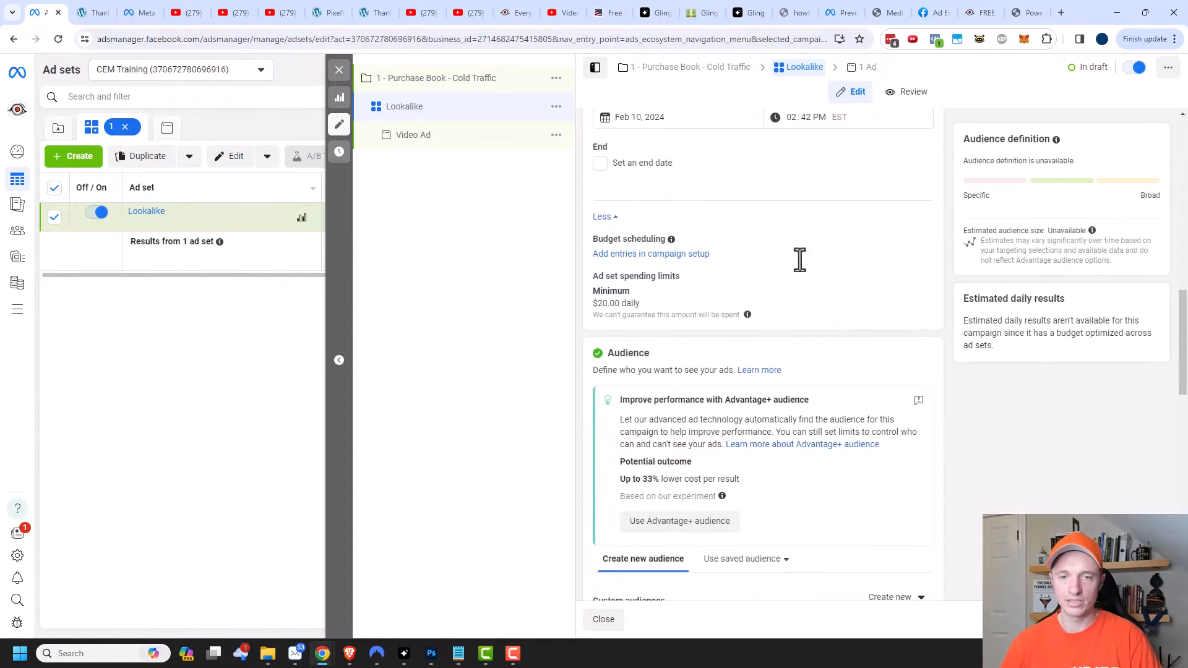
scroll(799, 260, "down", 8)
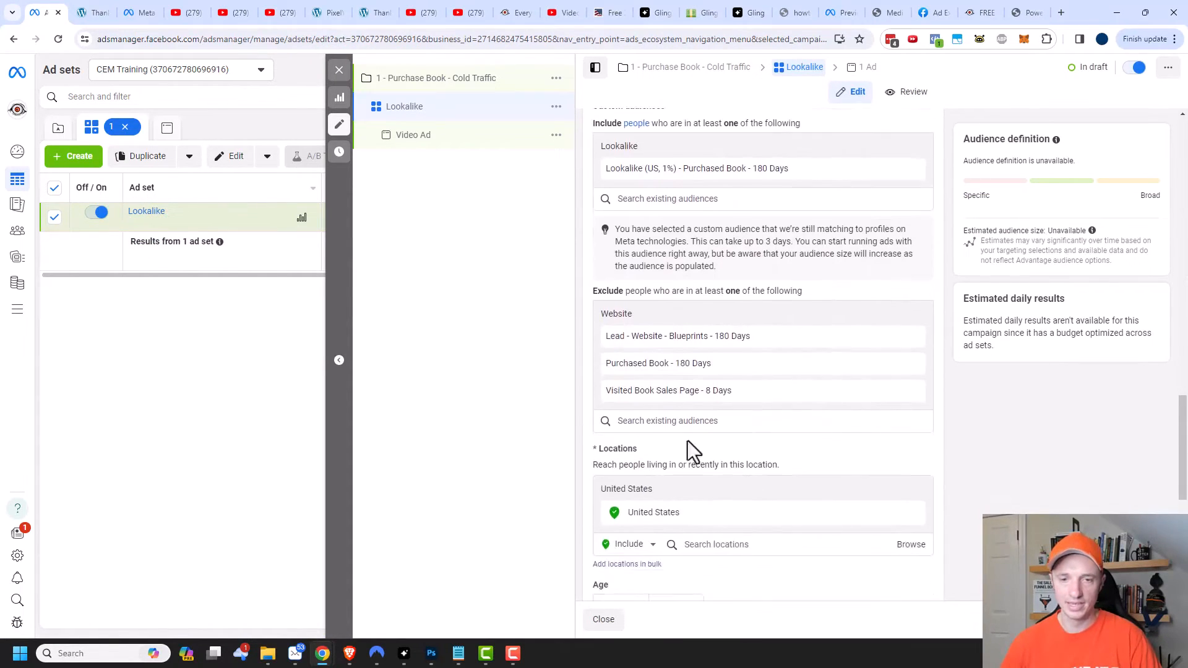
left_click(671, 423)
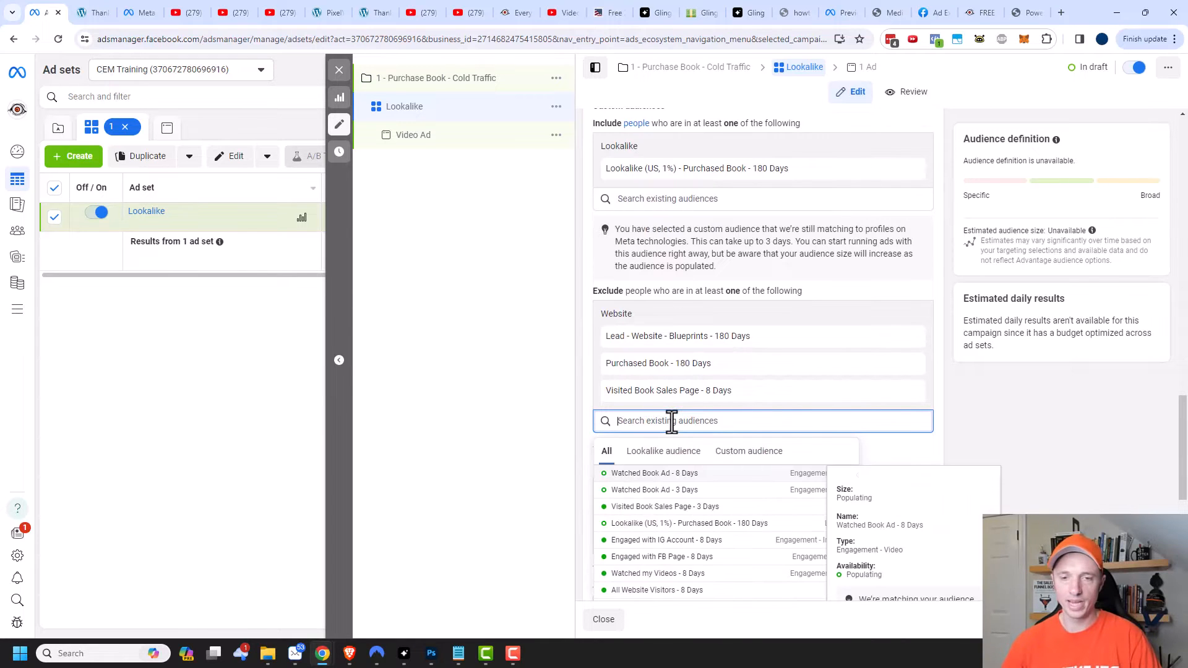
left_click(691, 477)
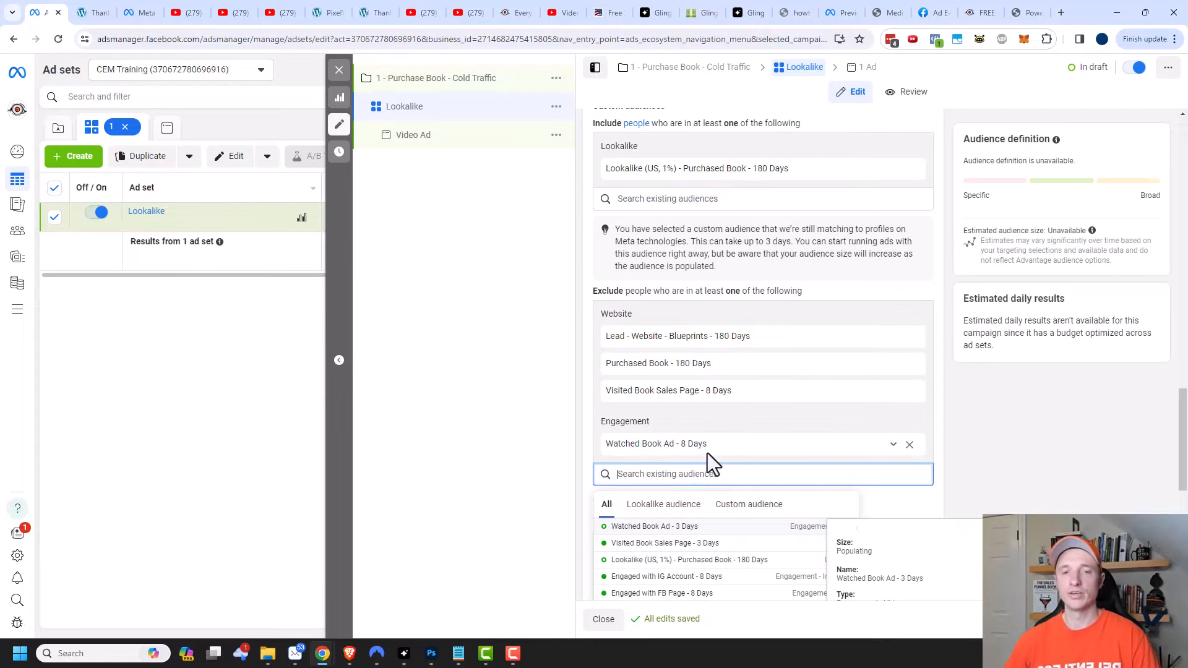
left_click(477, 304)
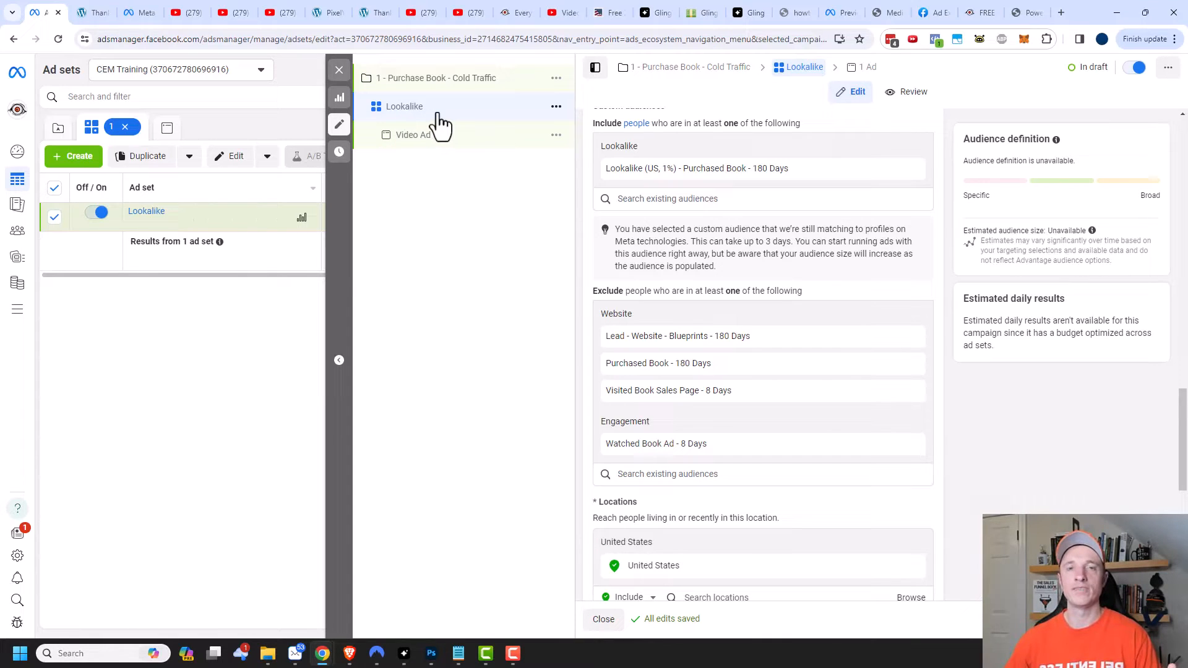
Duplicate the Lookalike ad set once within its original campaign and name the copy "Interests & Behaviors".
left_click(556, 108)
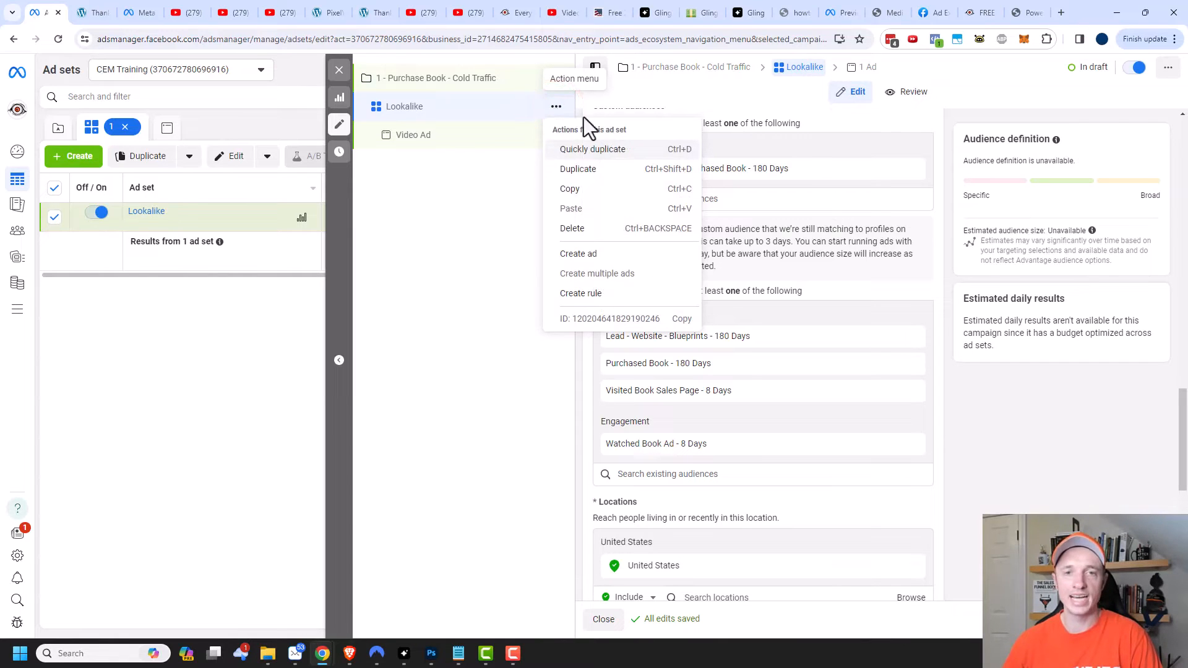
left_click(586, 169)
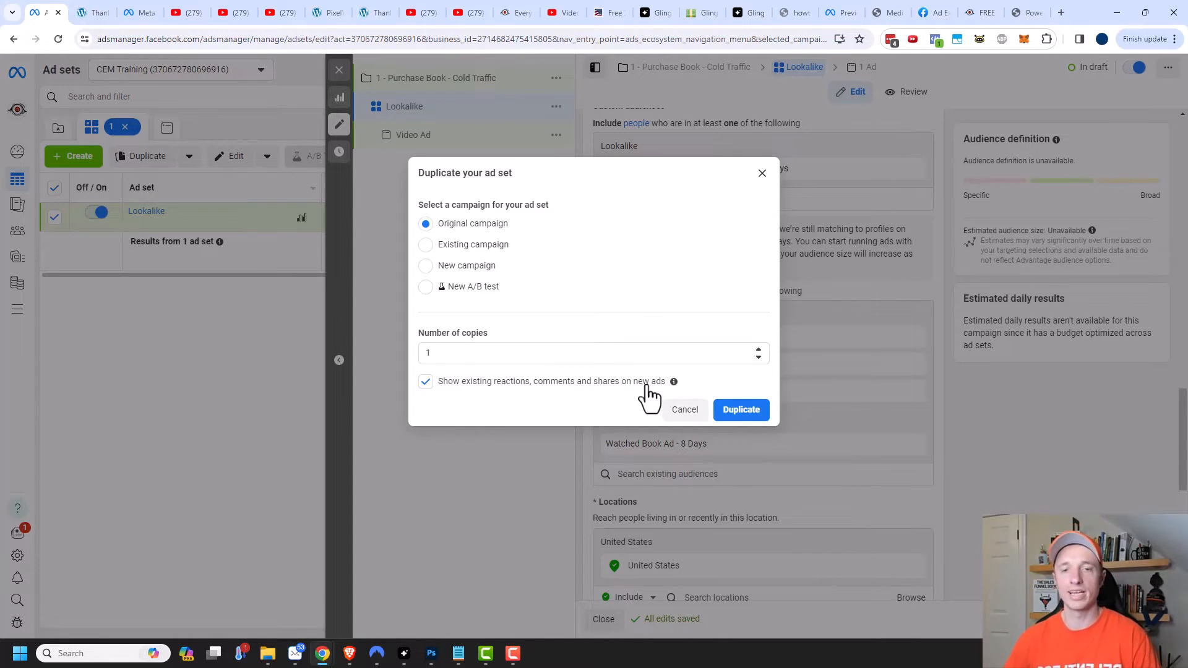
left_click(742, 413)
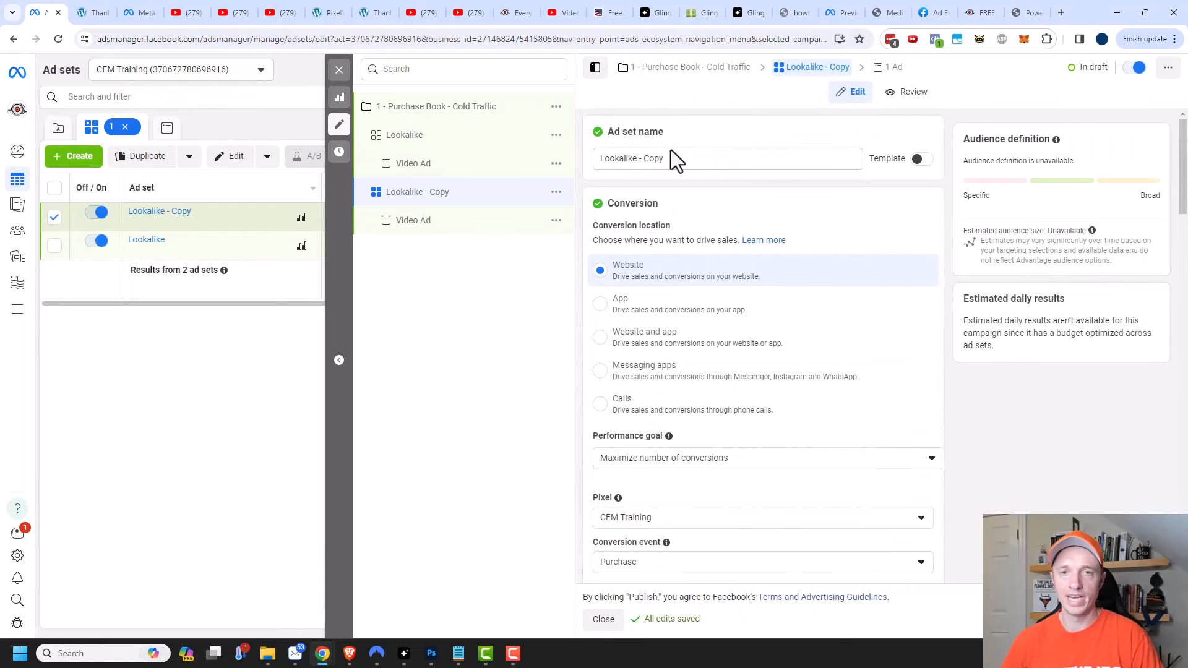
triple_click(702, 159)
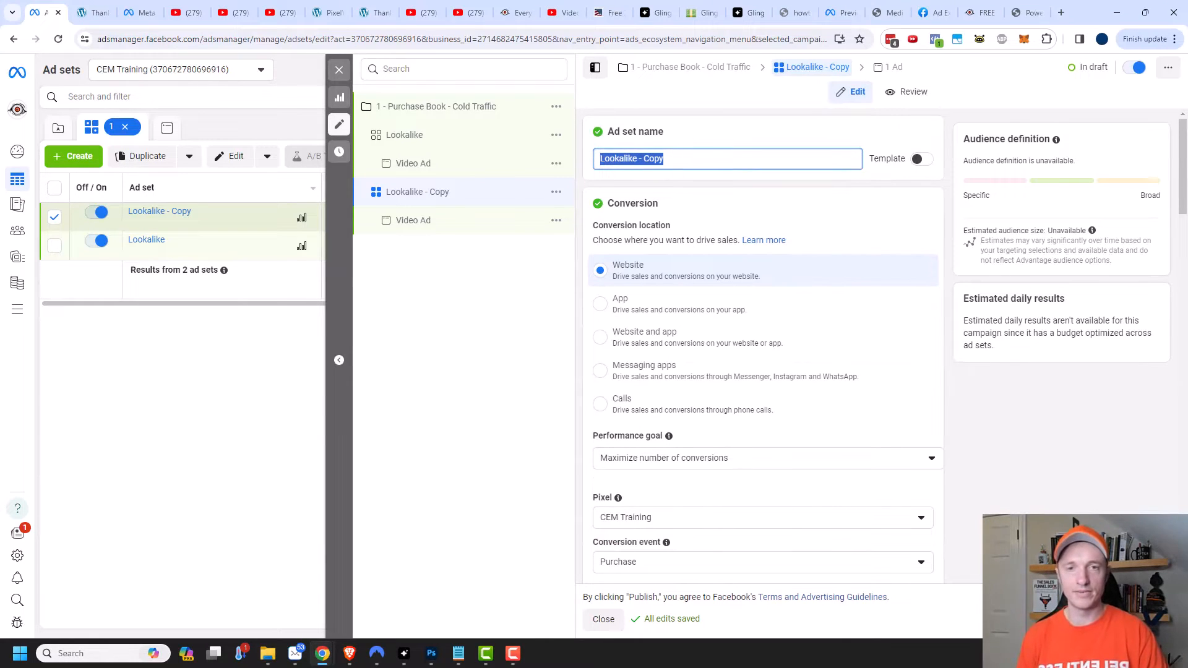
type("Interests & B")
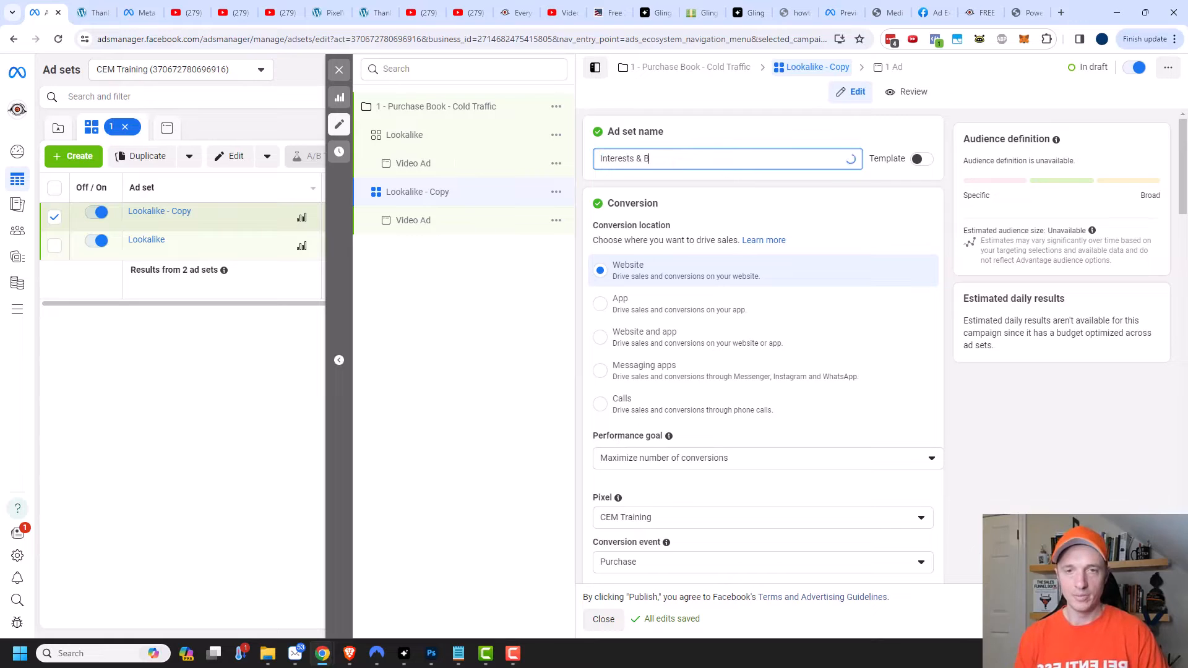
type("ehaviors")
scroll(823, 201, "down", 5)
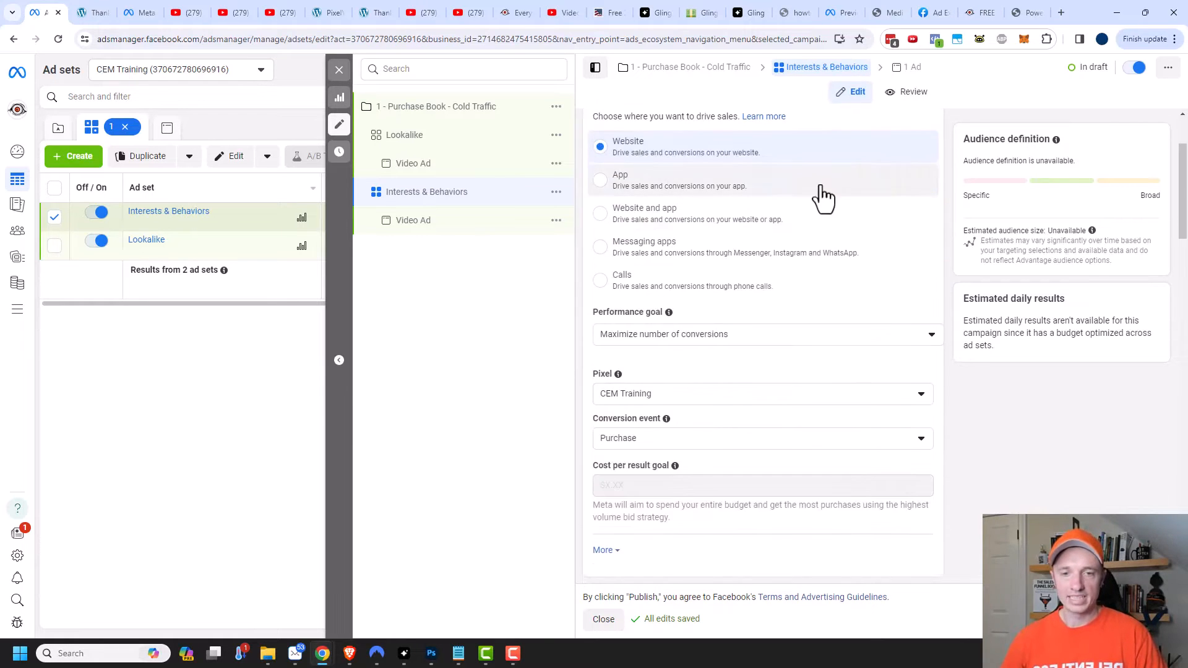
Switch the Interests & Behaviors ad set from the original audience options to Advantage+ audience.
scroll(825, 210, "down", 6)
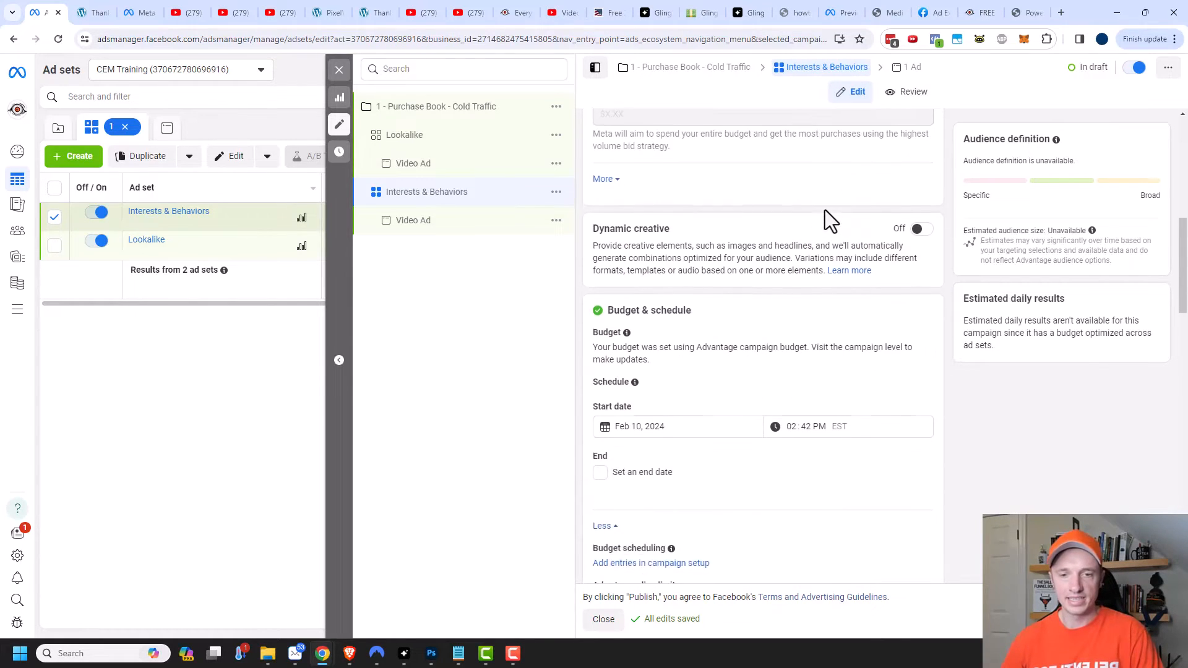
scroll(825, 214, "down", 7)
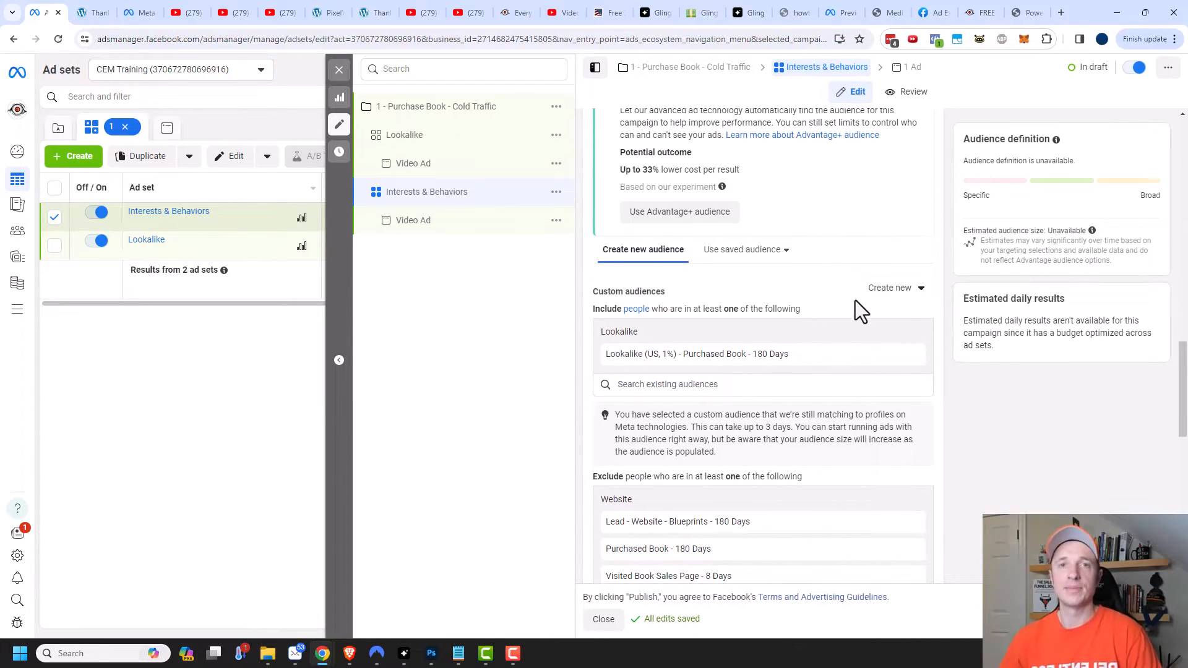
scroll(804, 310, "up", 1)
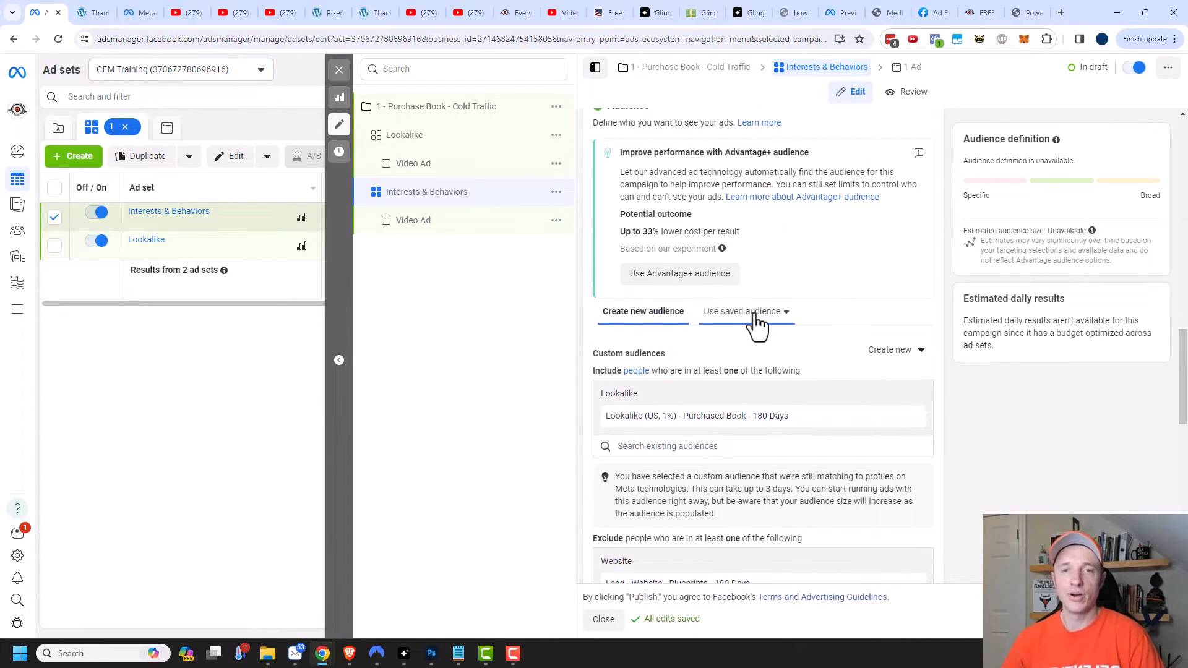
left_click(710, 283)
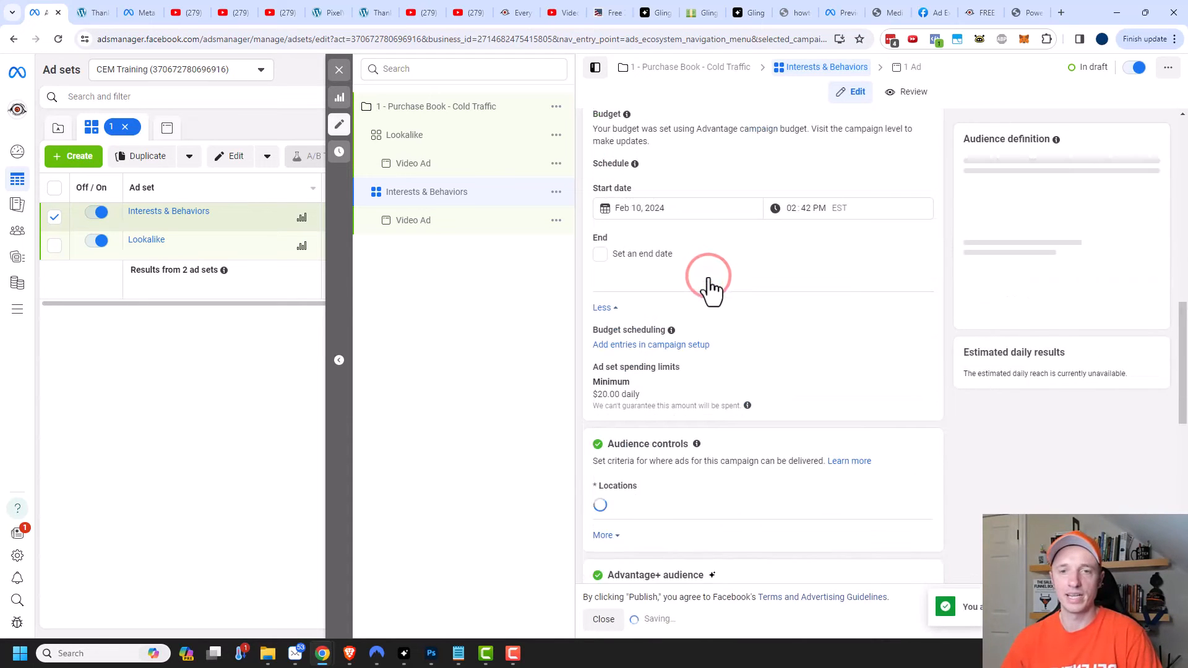
Expand the additional audience controls and set the minimum age to 25.
scroll(743, 269, "down", 2)
scroll(742, 278, "down", 1)
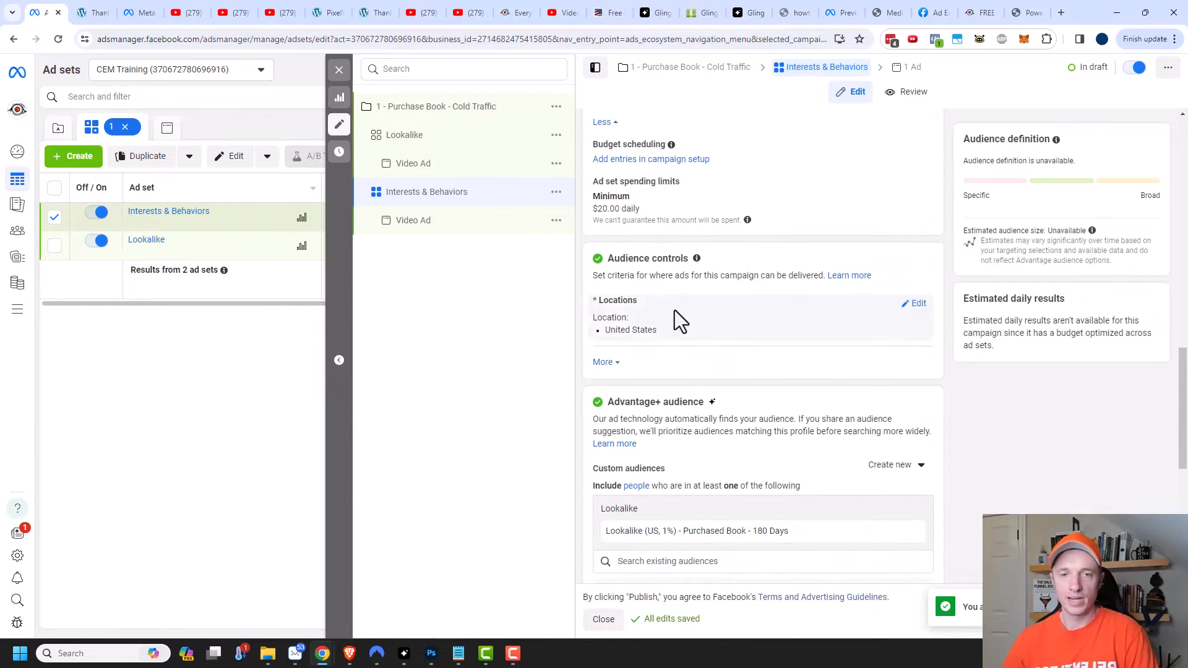
left_click(603, 362)
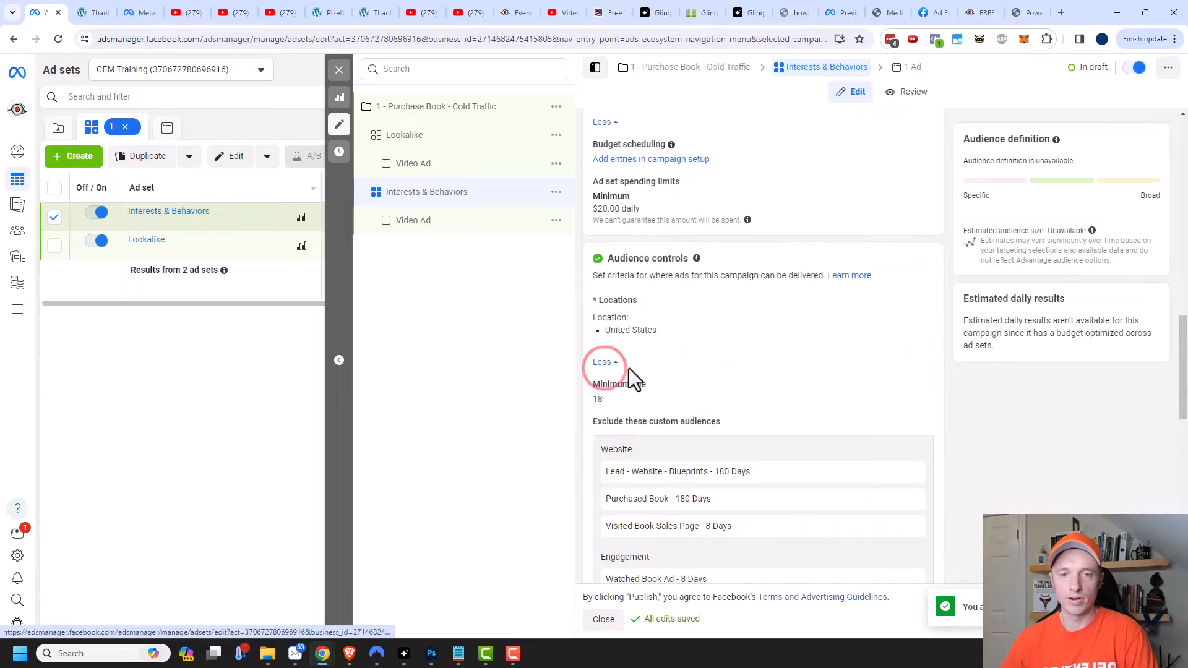
left_click(913, 389)
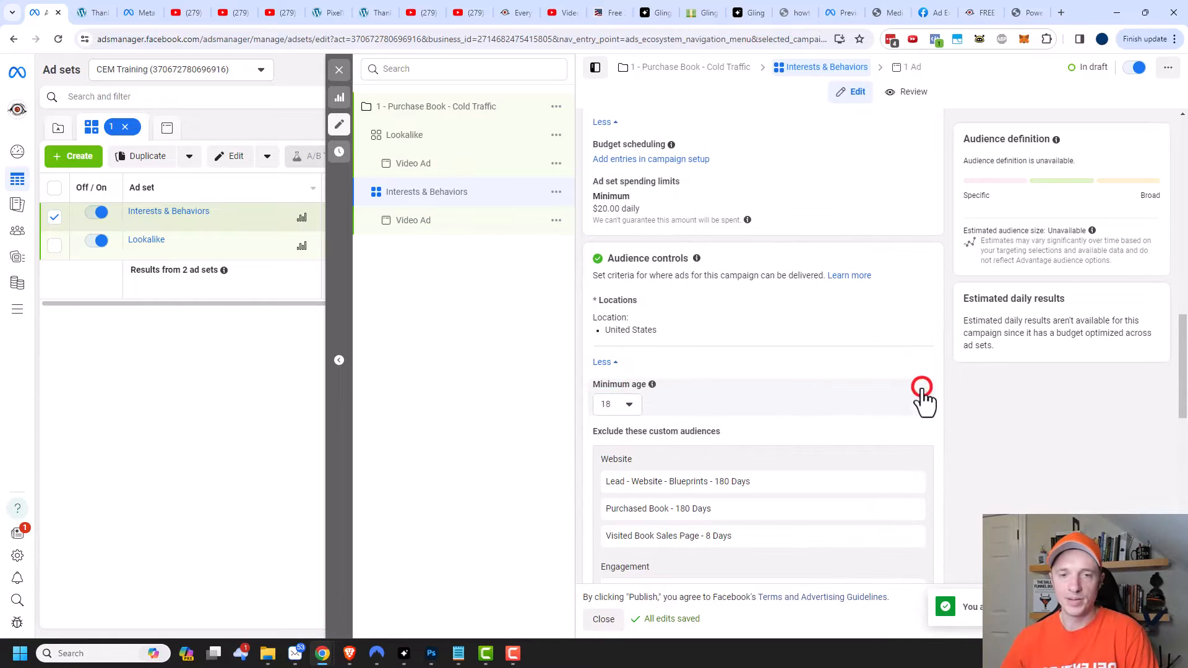
left_click(614, 405)
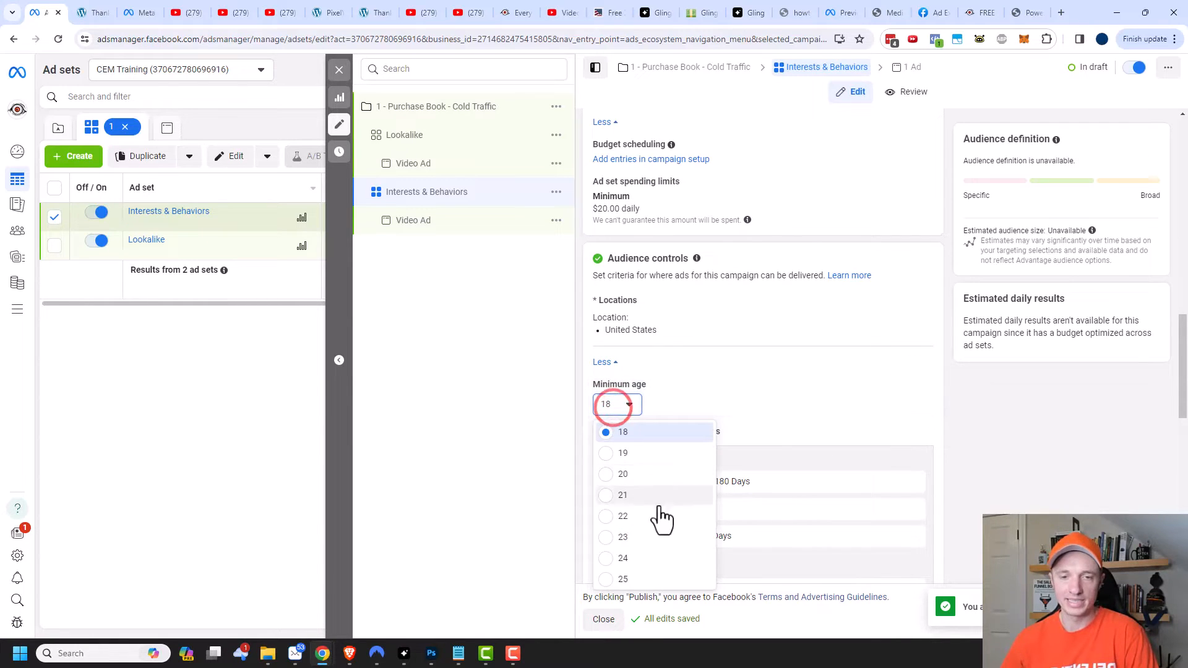
left_click(618, 582)
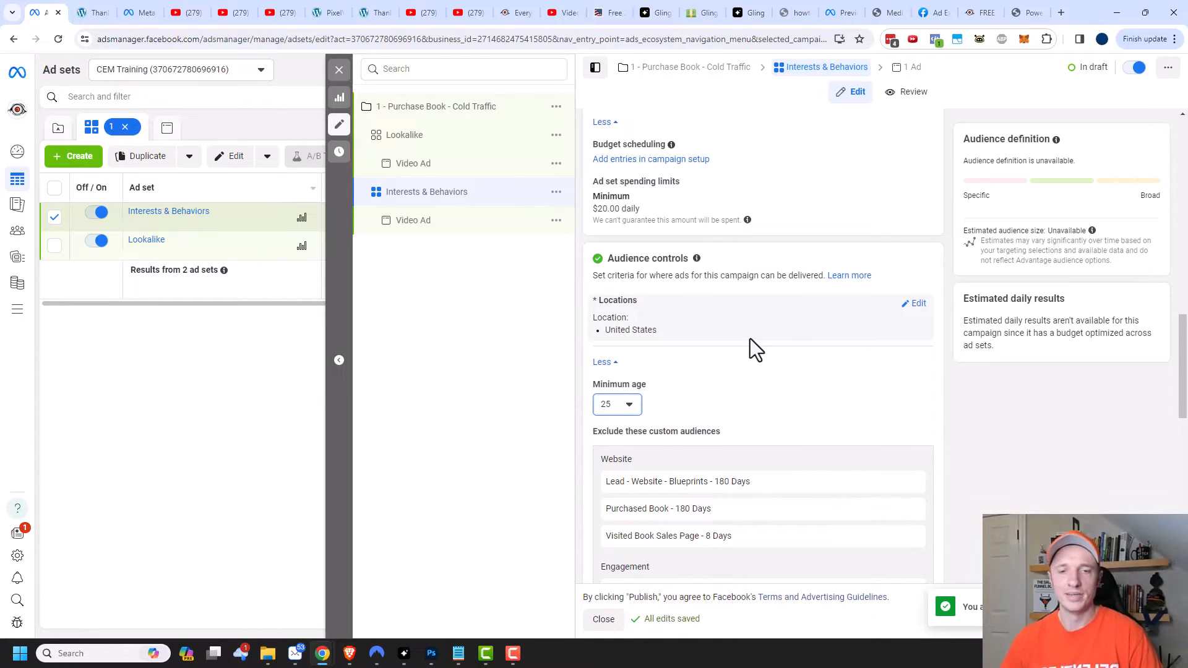
left_click(777, 366)
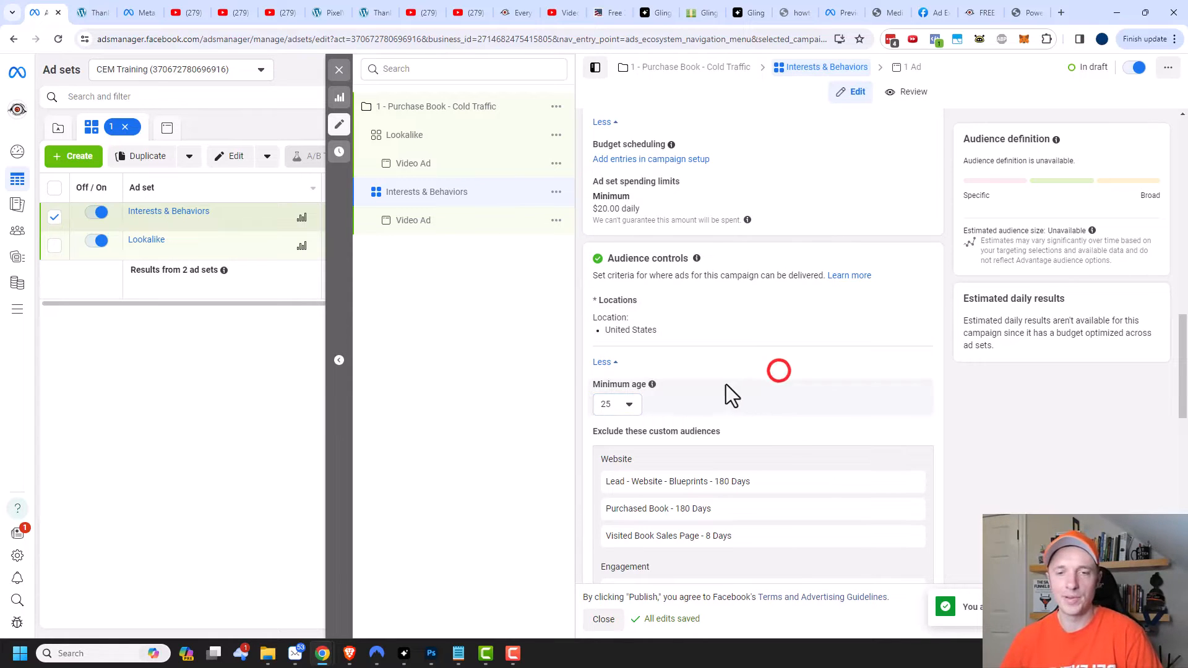
Remove the Lookalike (US, 1%) - Purchased Book - 180 Days audience from the included custom audiences.
scroll(721, 392, "down", 1)
scroll(721, 392, "down", 3)
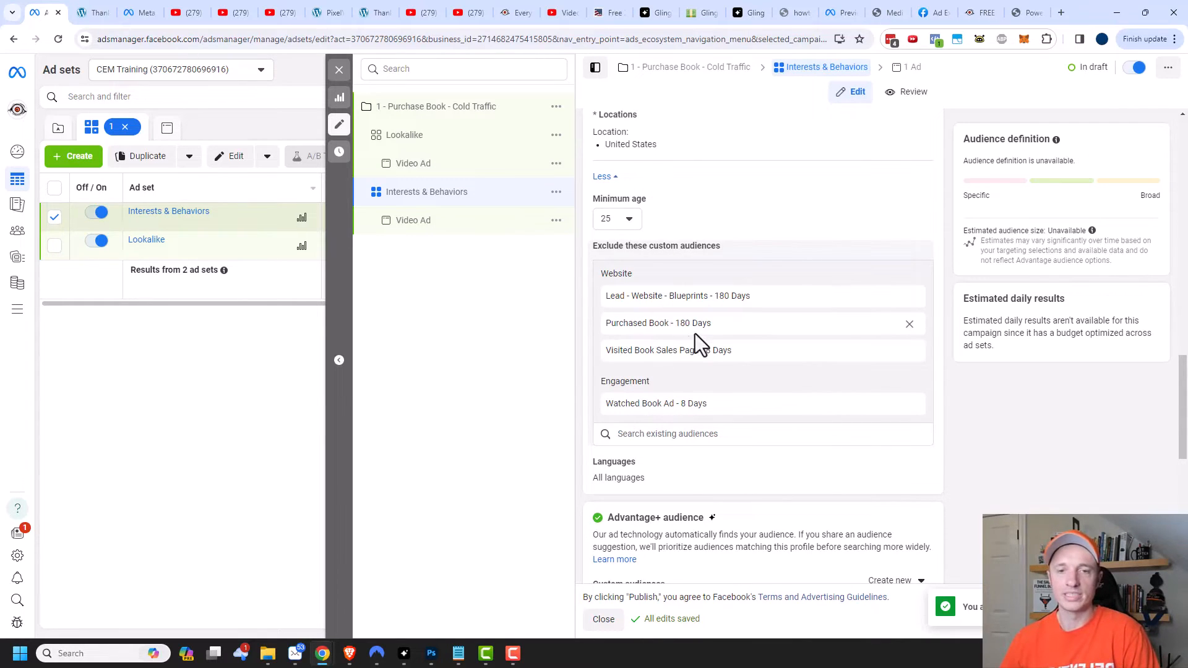
scroll(682, 339, "down", 5)
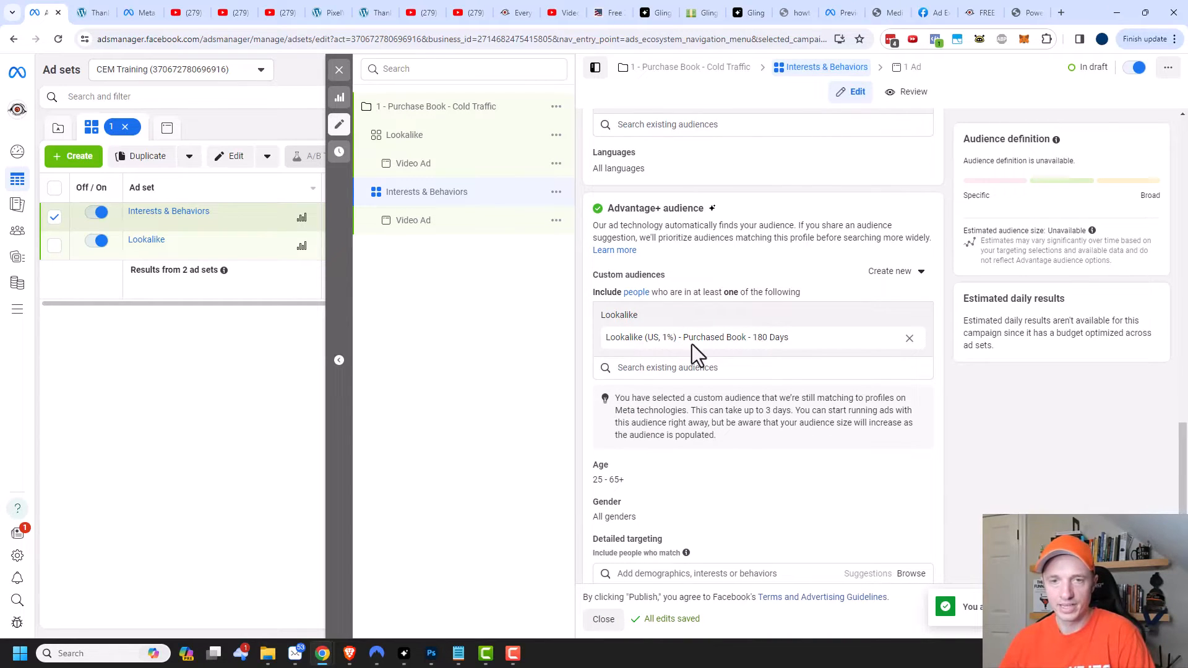
left_click(908, 340)
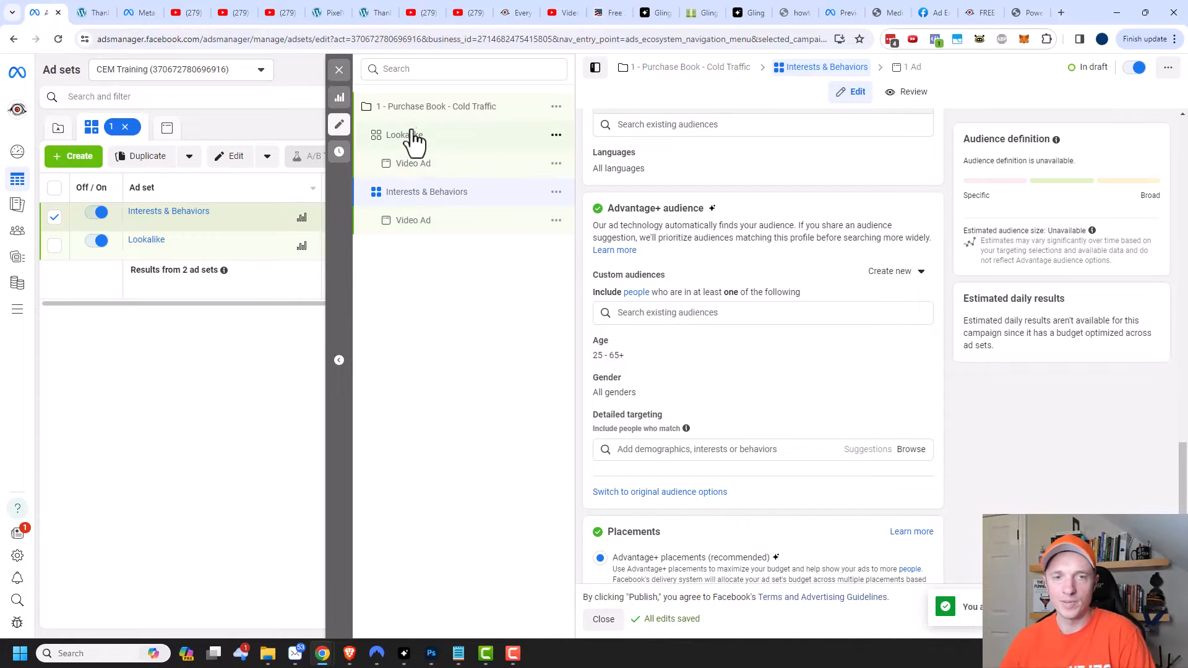
scroll(730, 402, "down", 1)
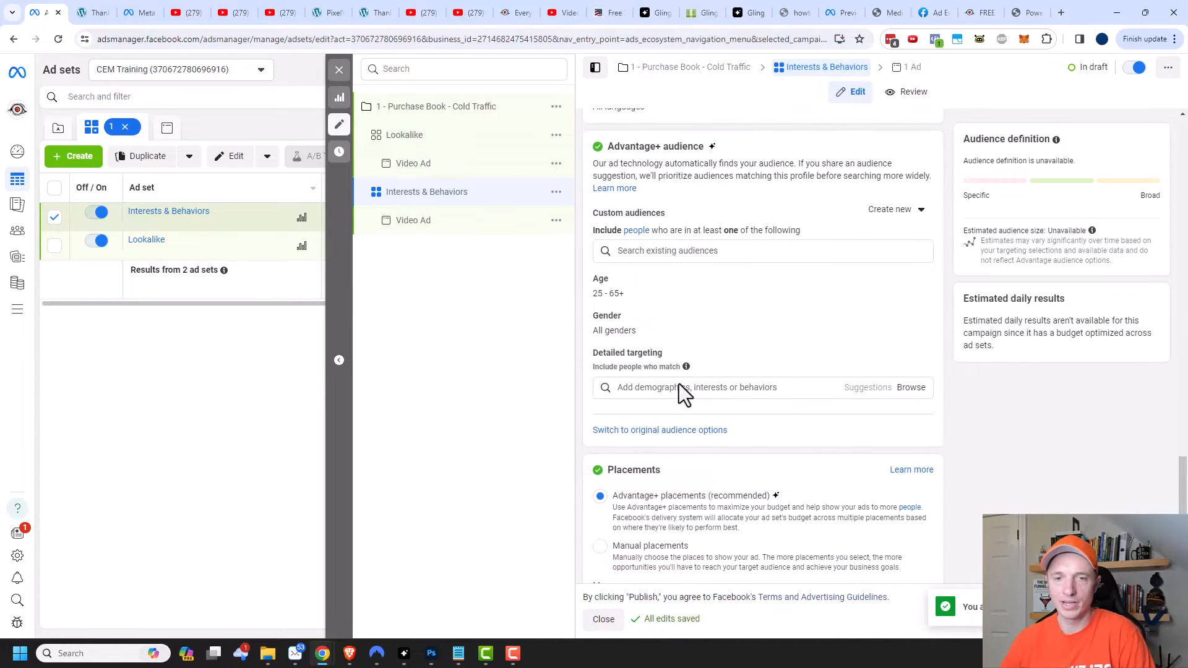
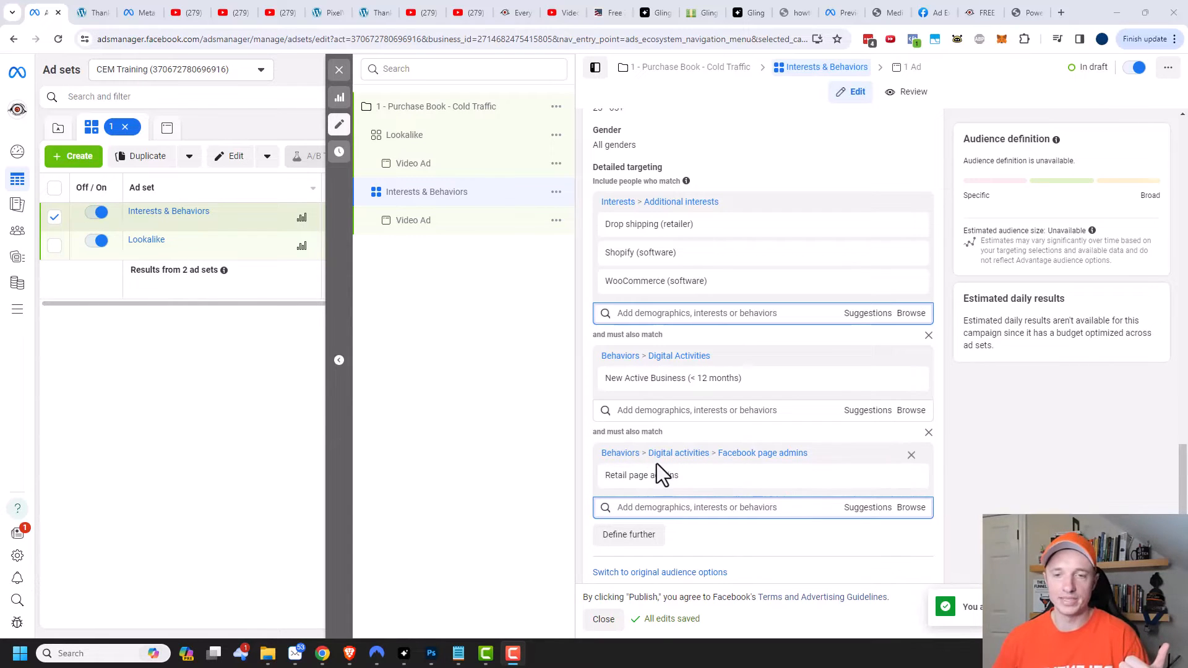
Remove all the excluded custom audiences in Audience controls: the Blueprints leads, Purchased Book, Visited Book Sales Page and Watched Book Ad.
mouse_move(684, 287)
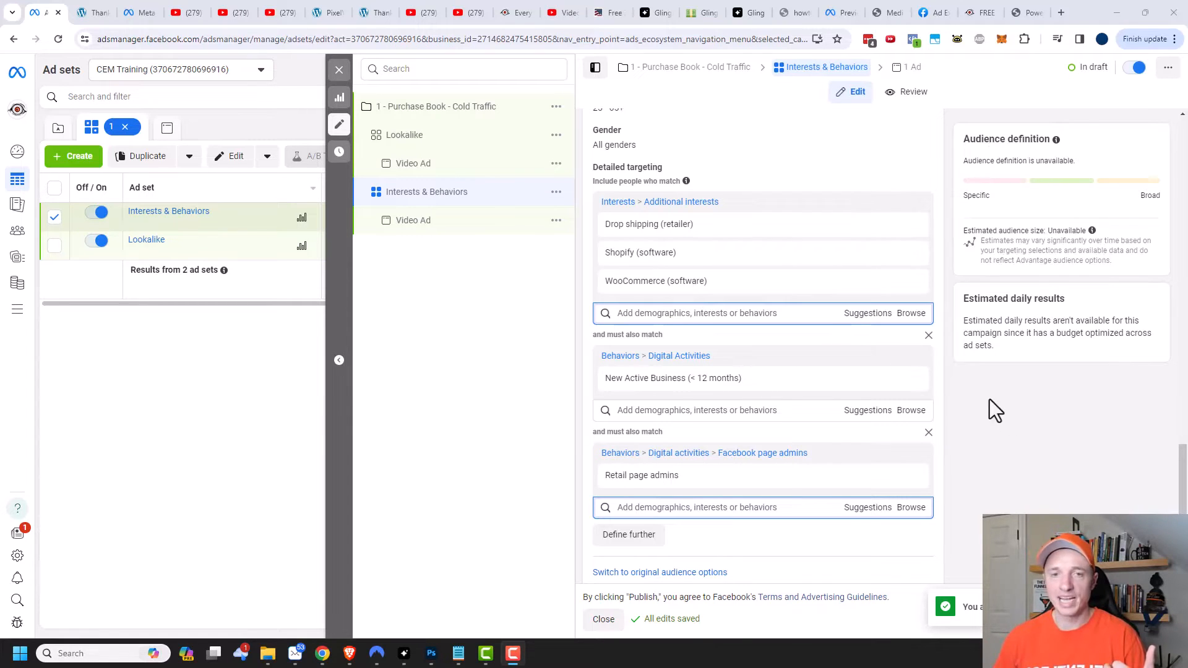
scroll(902, 445, "up", 6)
scroll(838, 464, "up", 3)
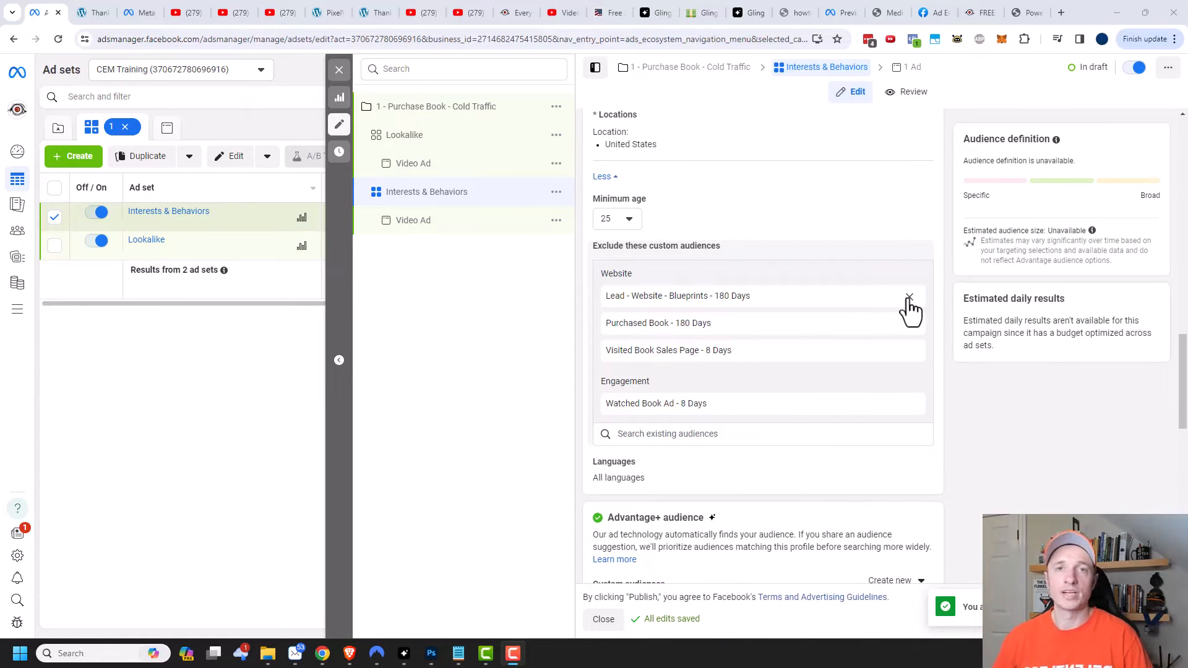
left_click(907, 296)
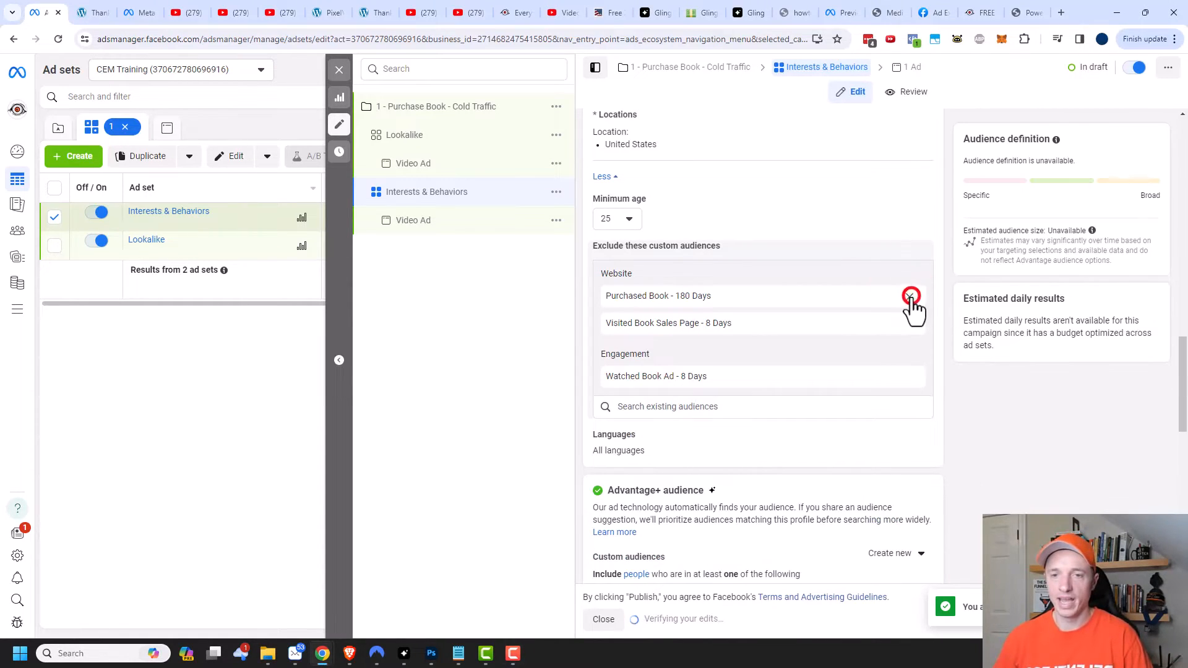
left_click(910, 297)
left_click(911, 297)
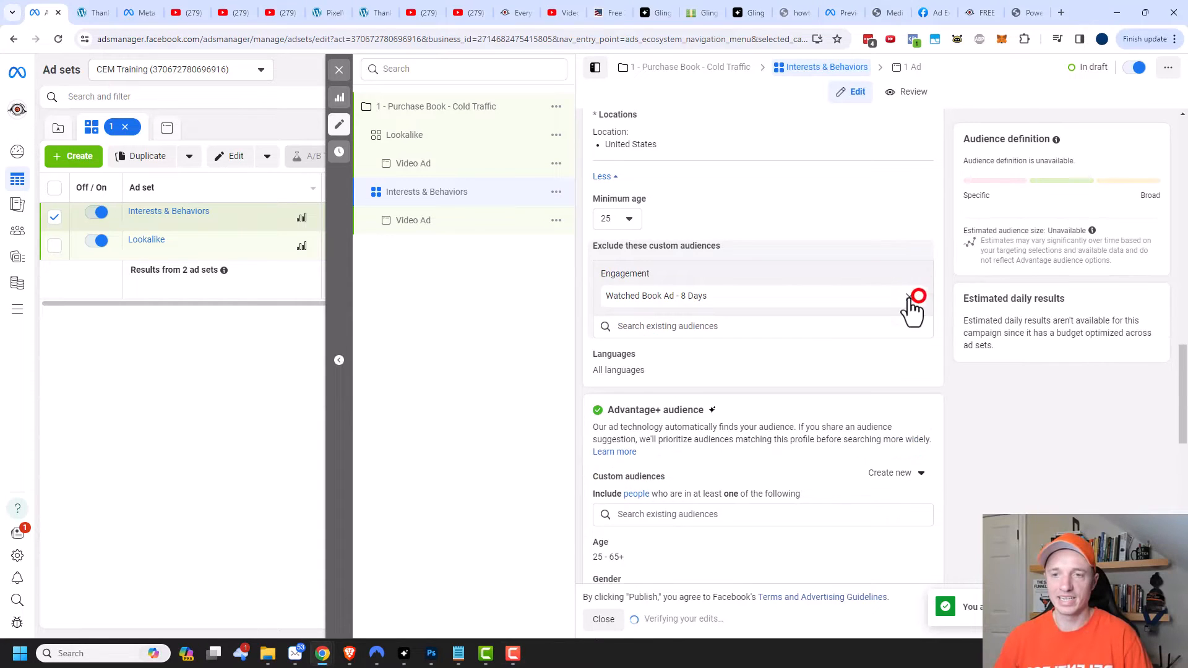
left_click(909, 296)
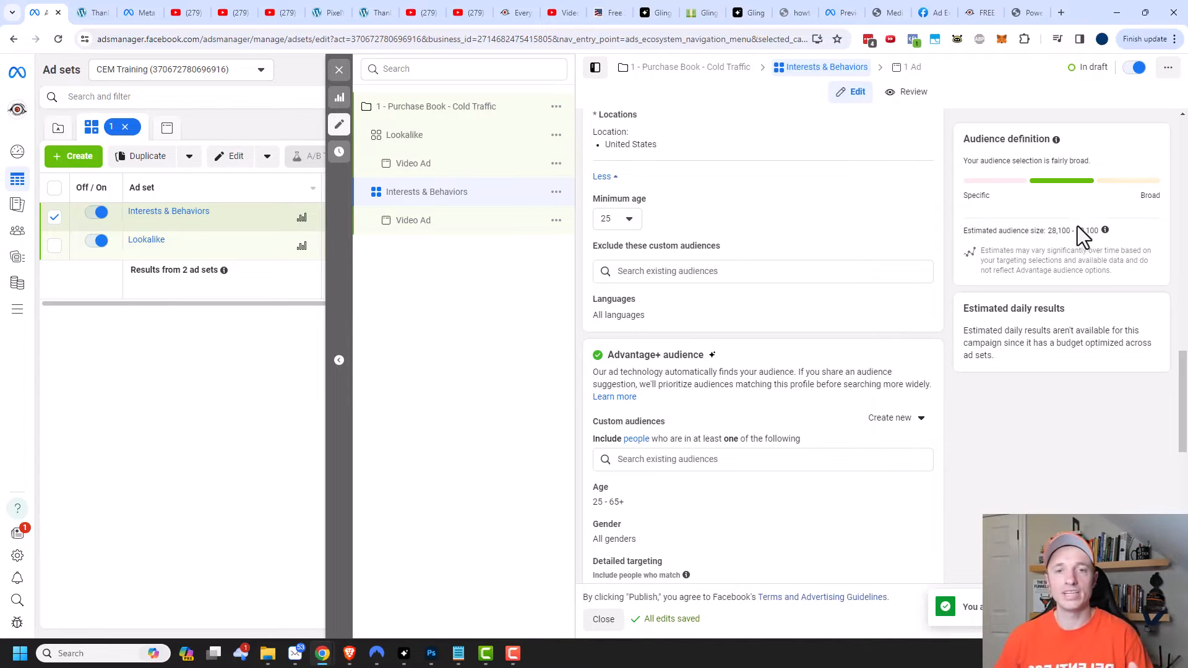
Remove the detailed targeting condition that requires people to also match Retail page admins.
scroll(885, 240, "down", 6)
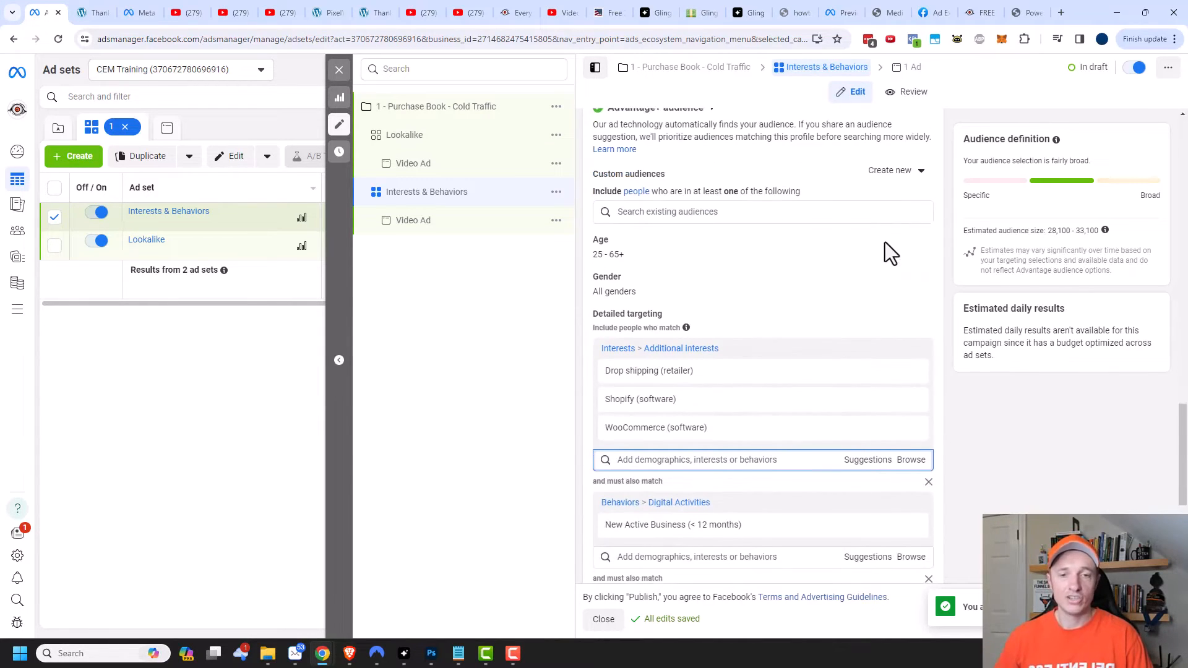
scroll(861, 263, "down", 2)
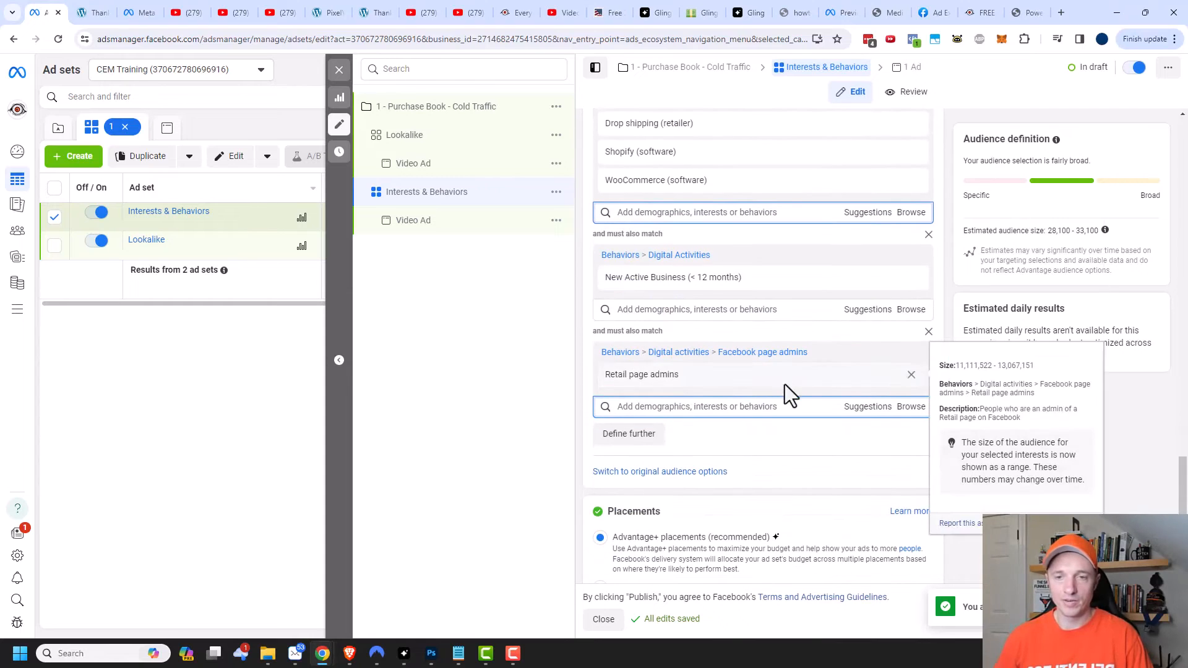
left_click(928, 333)
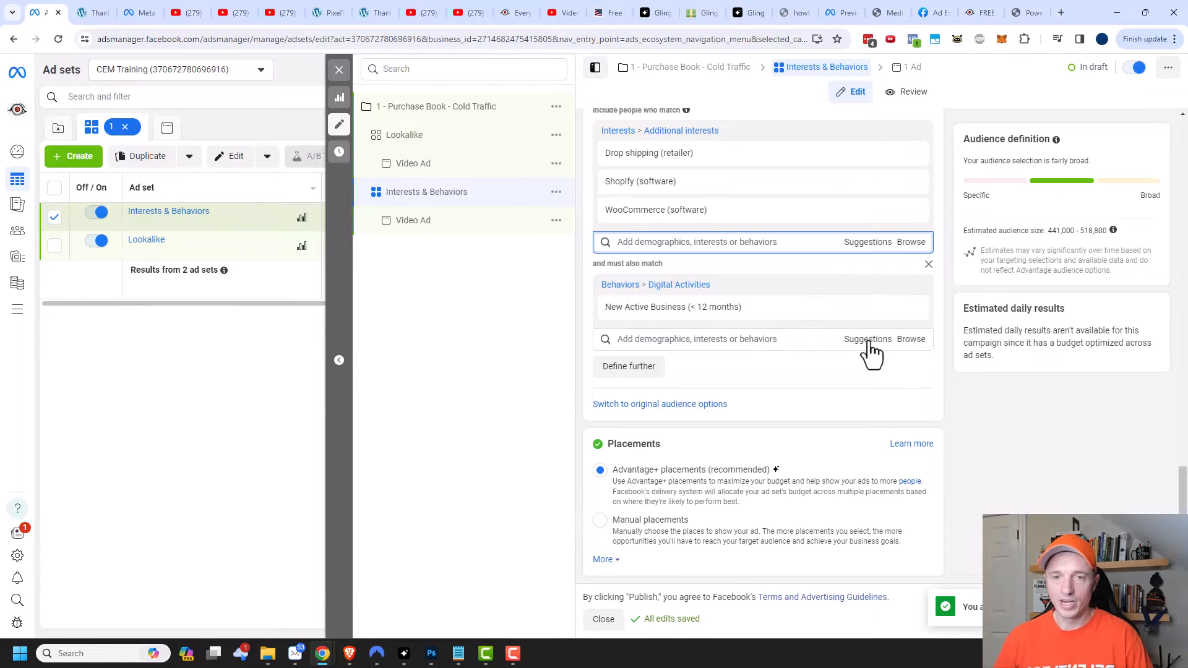
Add the suggested Small business owners behavior to the must-also-match group with New Active Business (< 12 months).
mouse_move(733, 308)
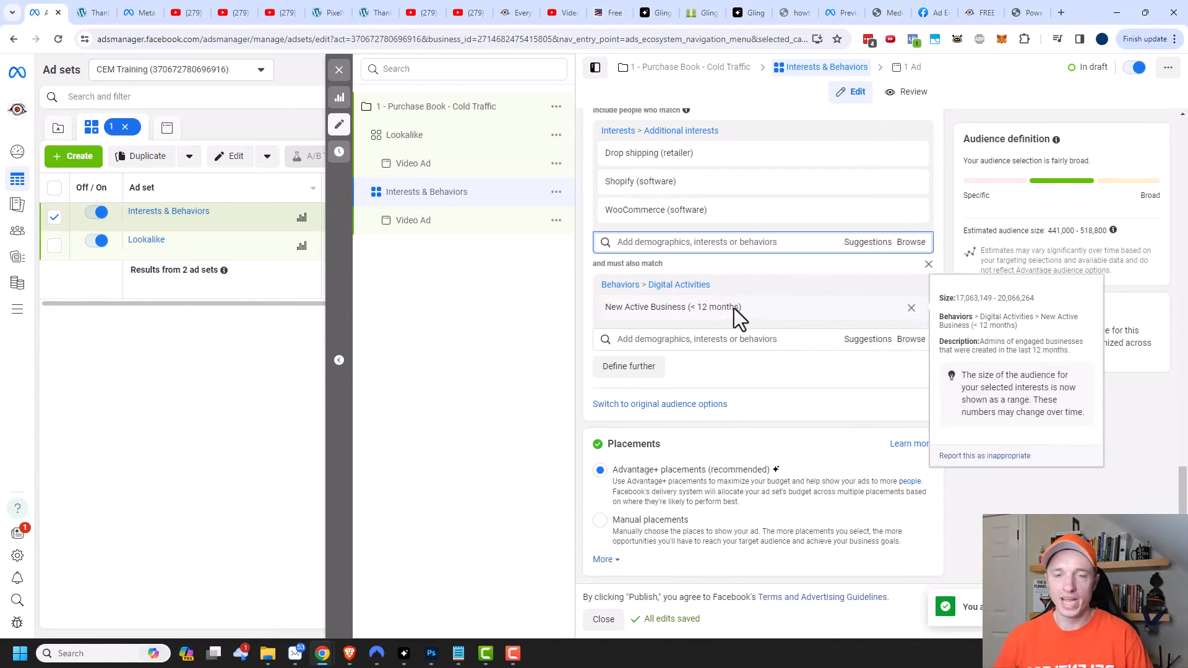
left_click(867, 340)
left_click(848, 405)
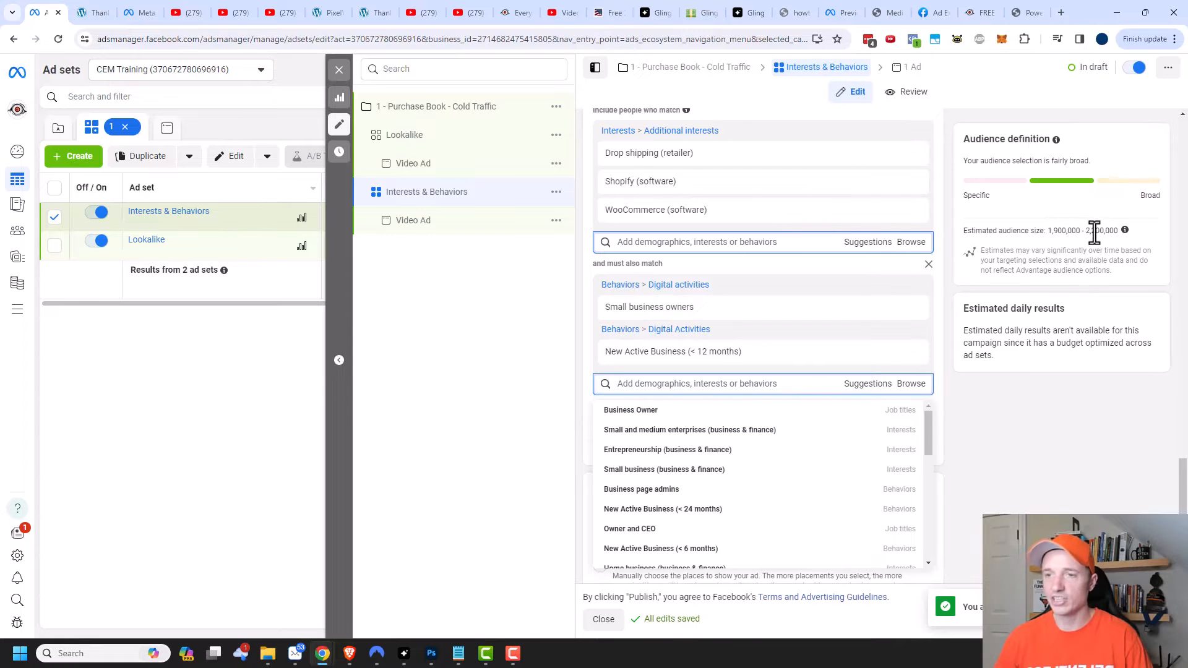
left_click(1079, 403)
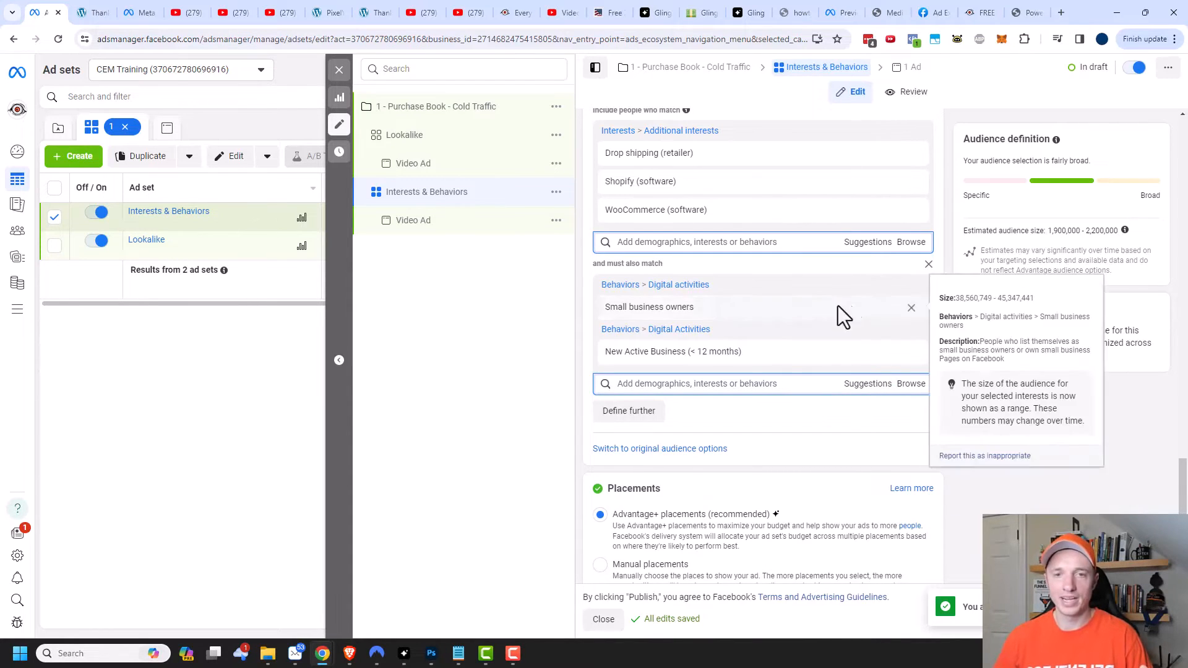
Exclude the custom audiences Watched Book Ad - 8 Days, Lead - Website - Blueprints - 180 Days, Purchased Book - 180 Days and Visited Book Sales Page - 8 Days.
scroll(837, 306, "up", 2)
scroll(830, 306, "up", 3)
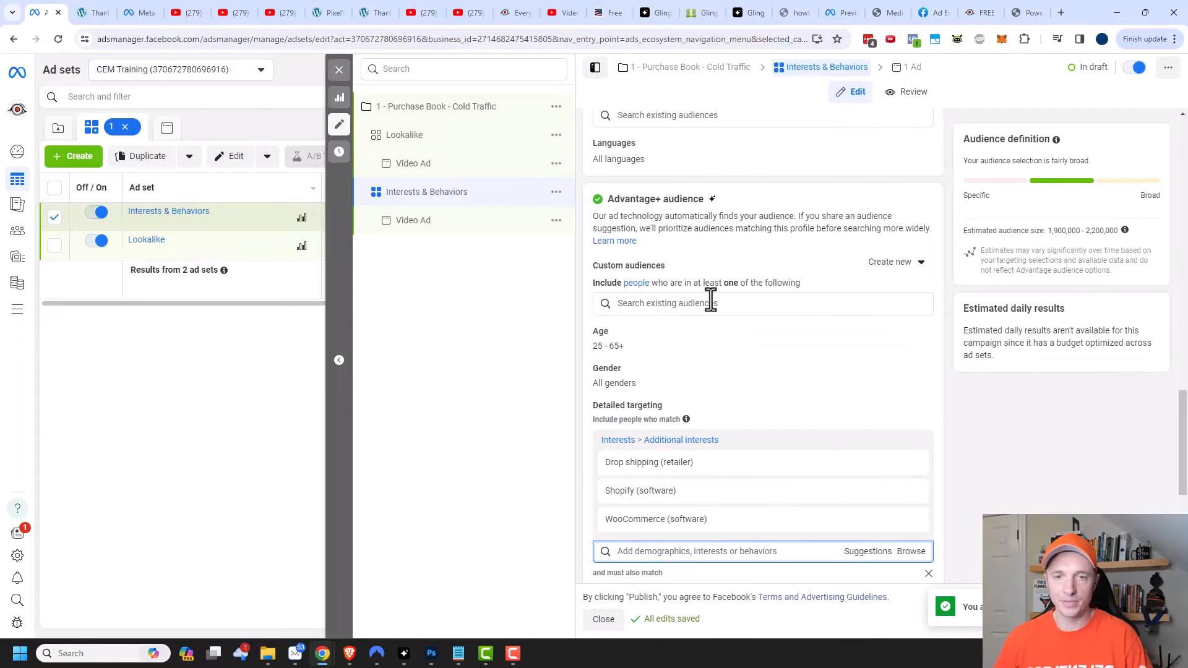
scroll(715, 304, "up", 3)
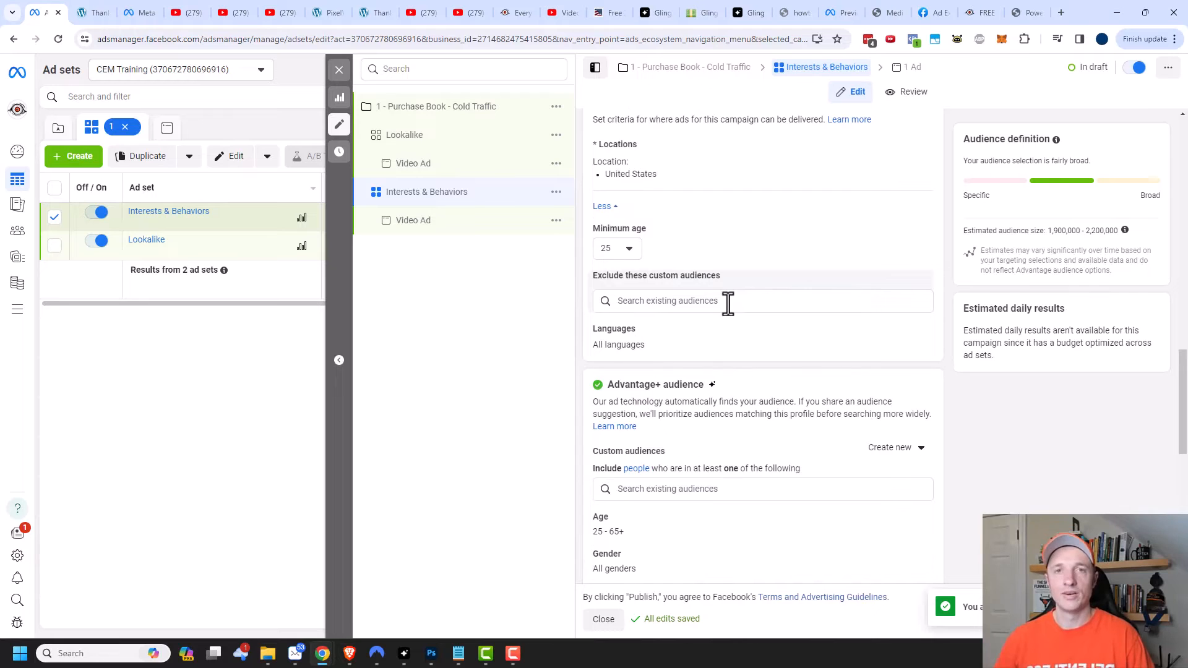
left_click(727, 303)
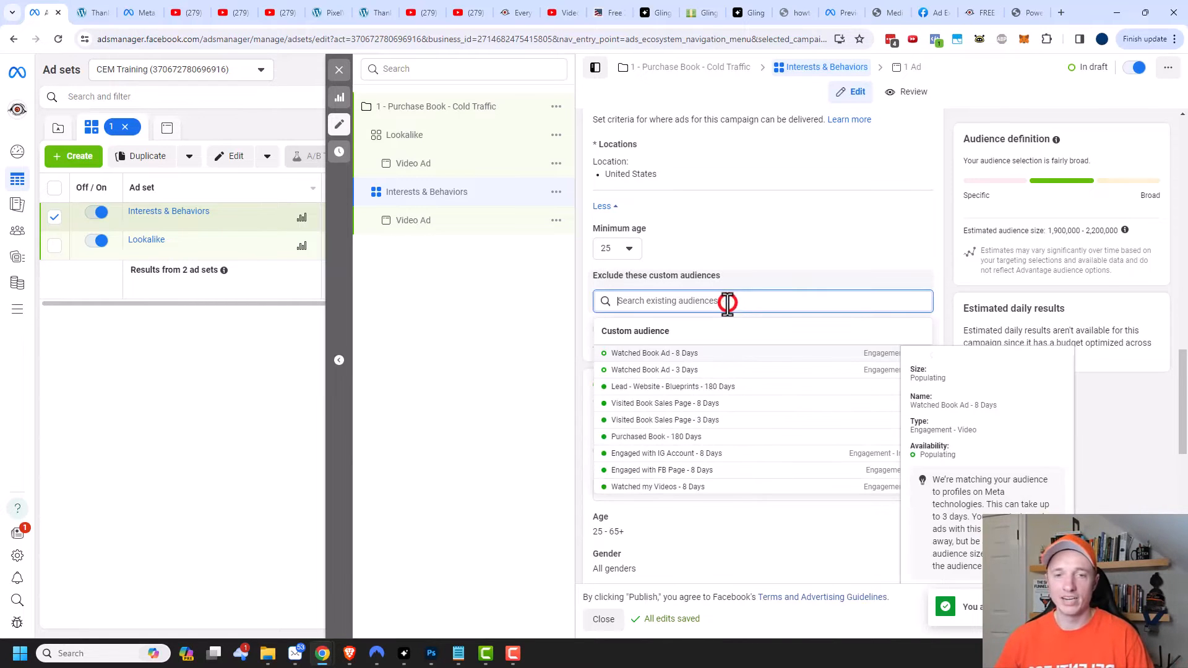
left_click(682, 354)
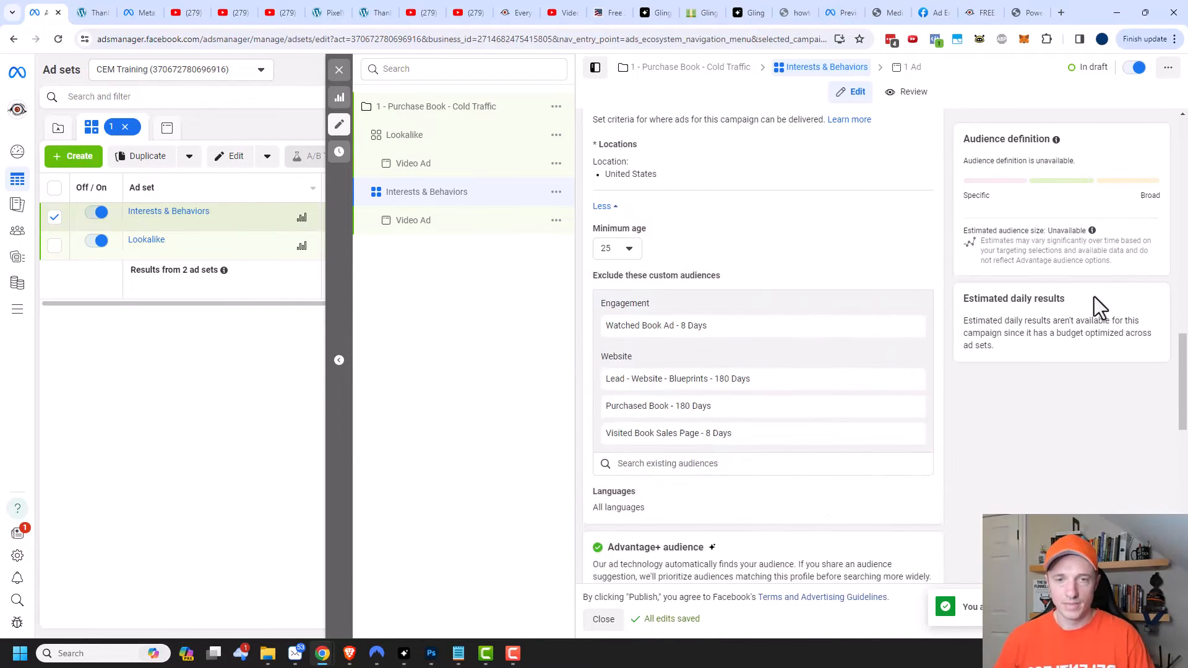
Check the ad set's detailed targeting and open the Video Ad under Interests & Behaviors.
scroll(1094, 298, "down", 4)
scroll(901, 384, "down", 7)
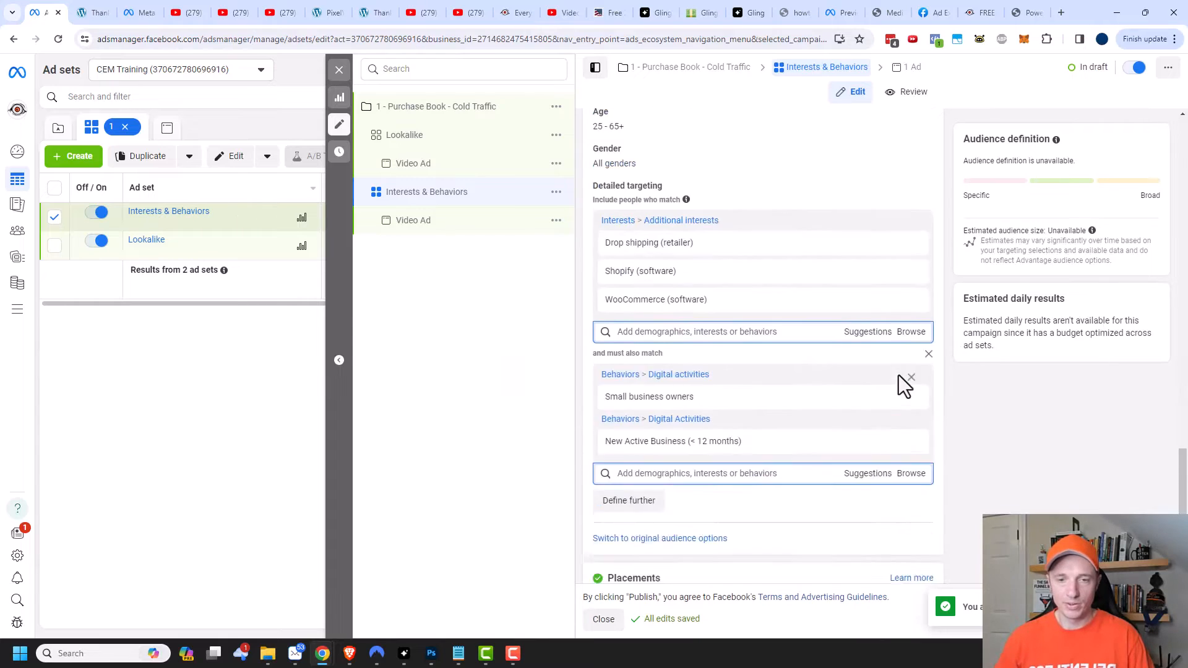
left_click(458, 227)
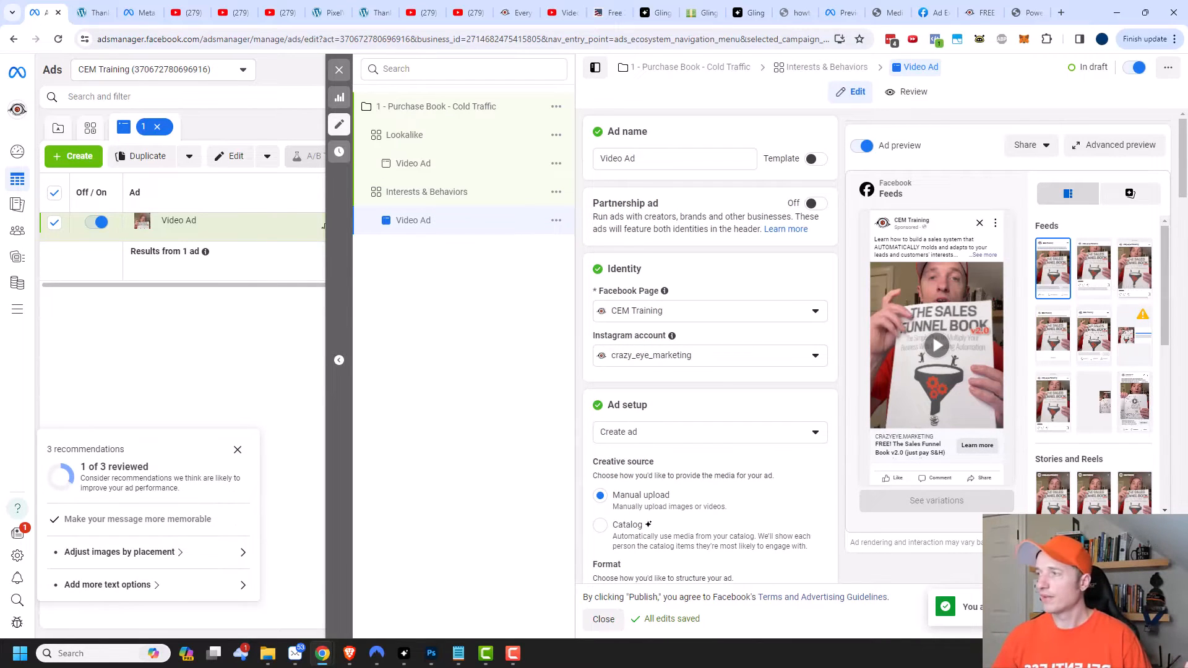
Switch to the Notepad campaign outline and review Campaign 1, its Lookalike and Interest/Behavior ad sets, and the ThruPlay Ad audience.
left_click_drag(1187, 64, 971, 56)
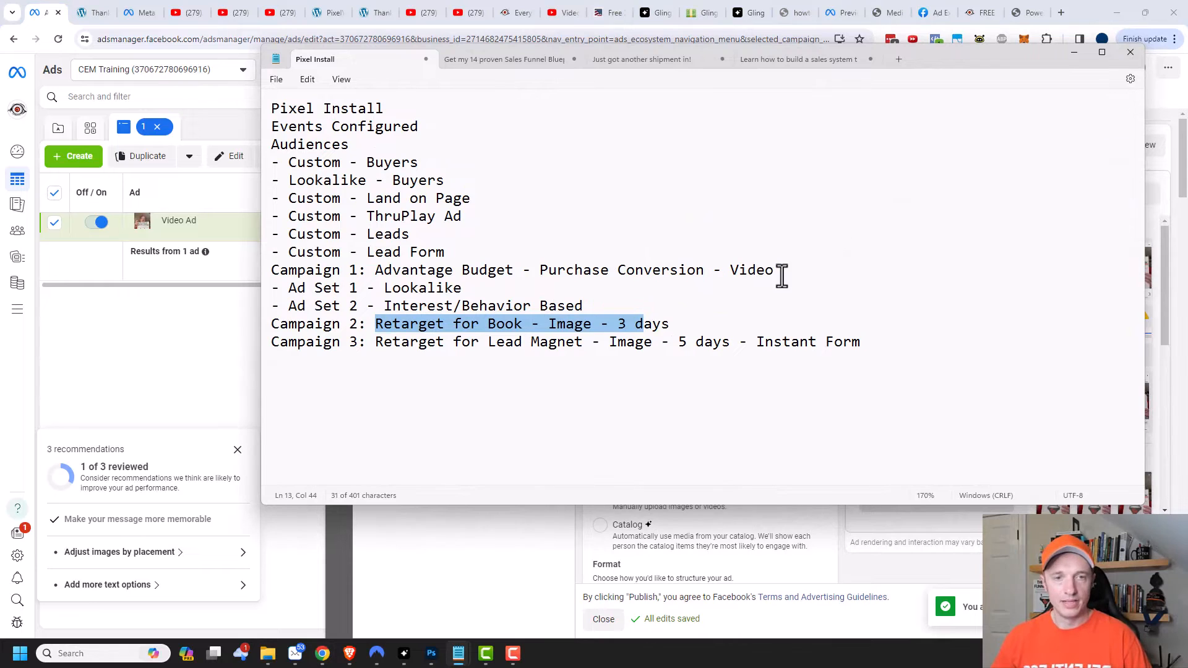
left_click(373, 269)
left_click_drag(384, 289, 495, 301)
left_click_drag(392, 307, 488, 307)
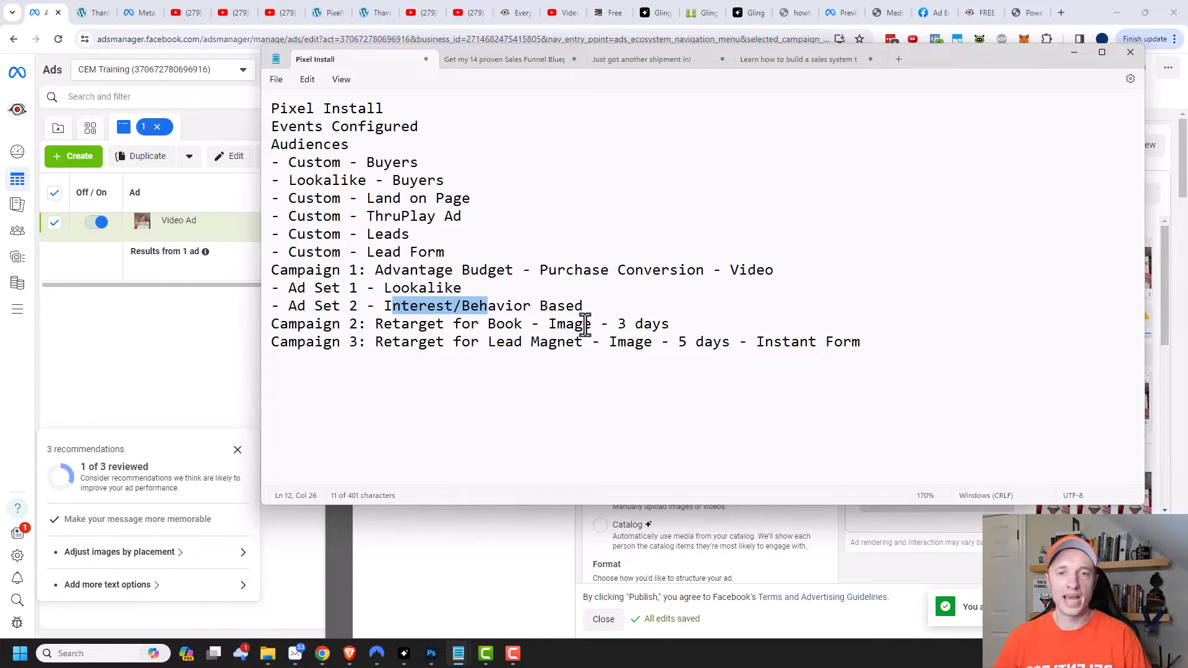
left_click_drag(370, 212, 465, 219)
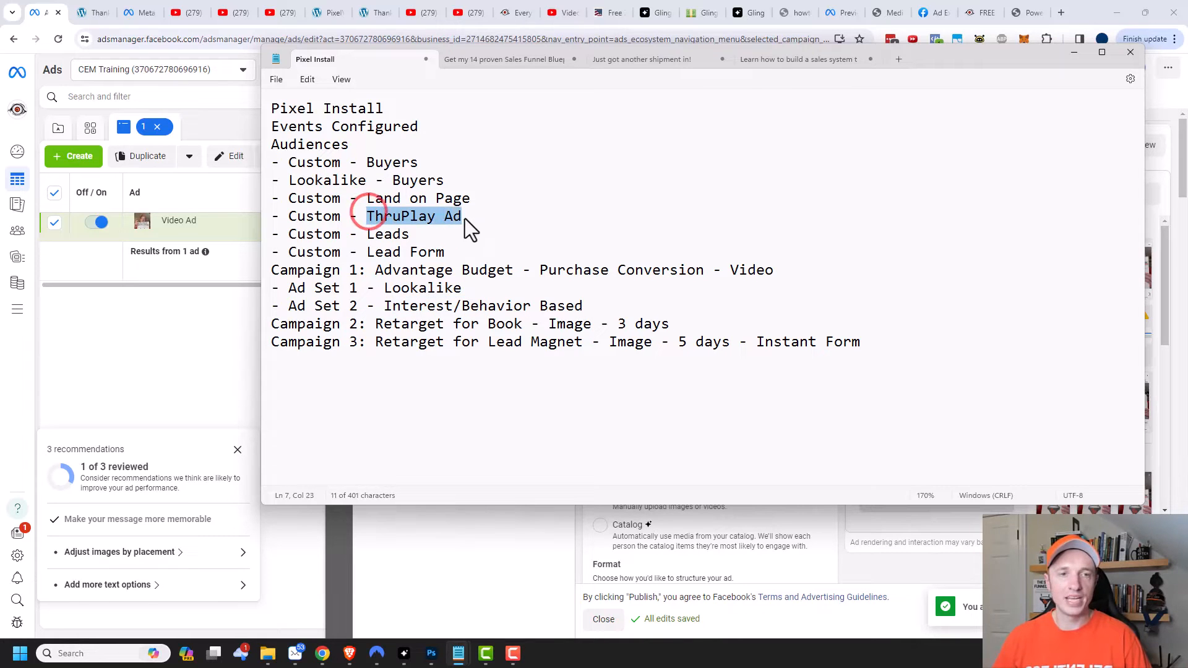
Review the ThruPlay Ad and Land on Page audiences in the Notepad outline, and return to Ads Manager in the browser.
left_click(453, 225)
left_click_drag(369, 193, 477, 212)
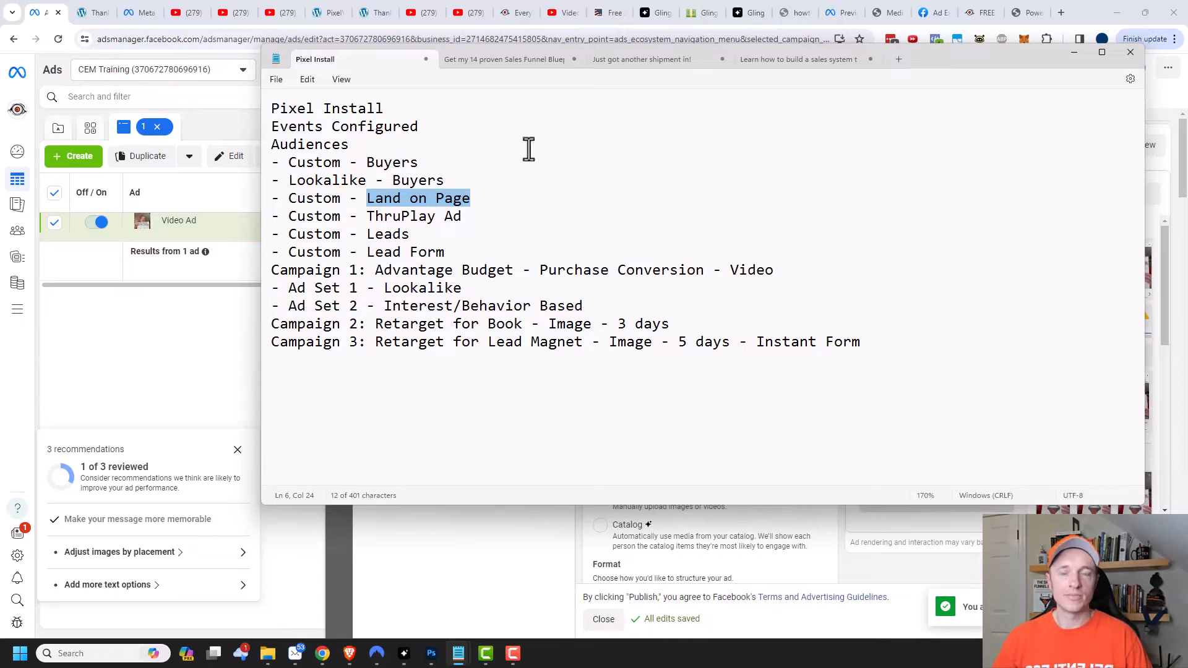
left_click_drag(962, 59, 1186, 59)
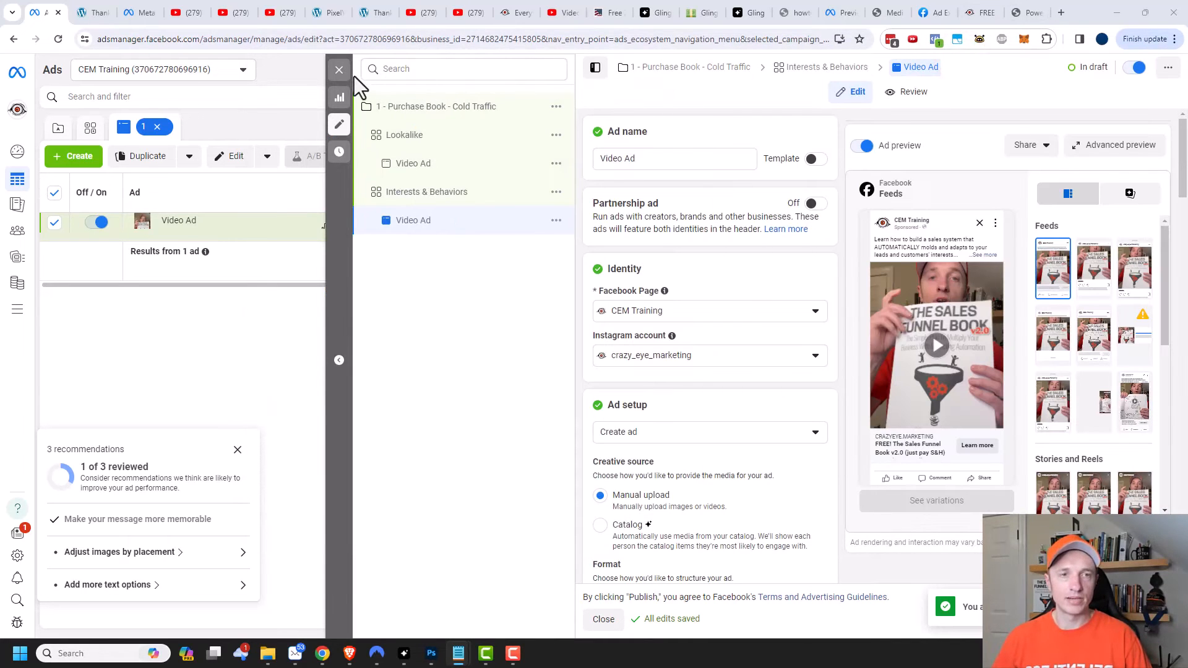
Close the Video Ad editor and create a new auction campaign with the Sales objective and the Manual sales campaign setup.
left_click(339, 69)
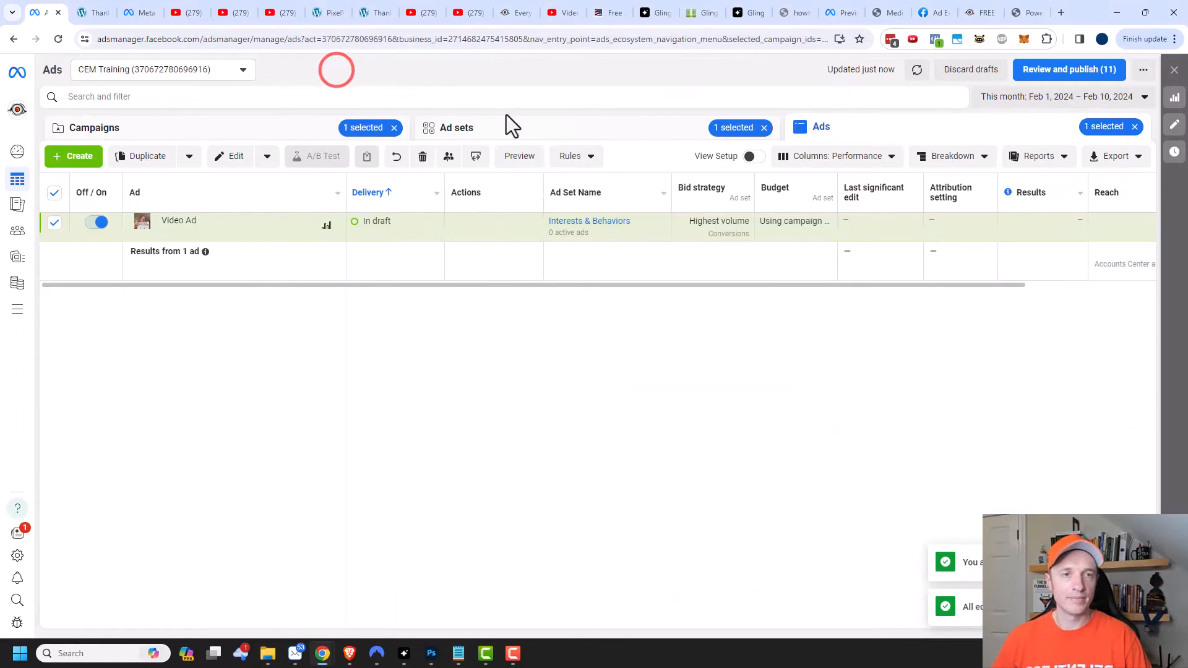
left_click(189, 130)
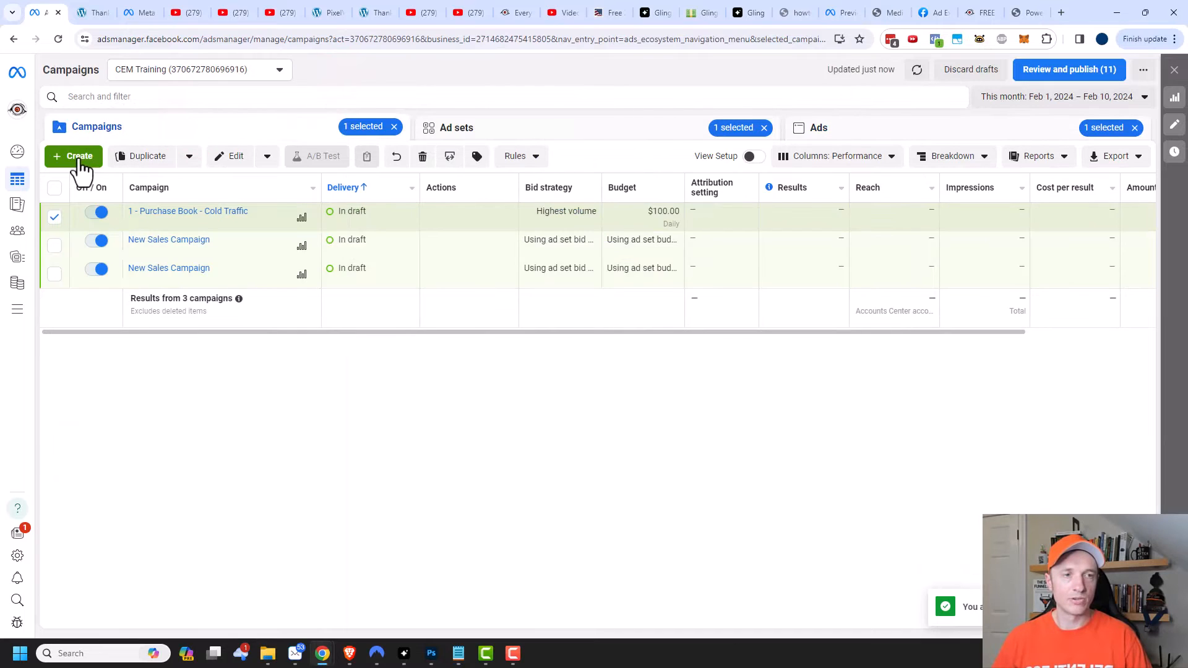
left_click(78, 156)
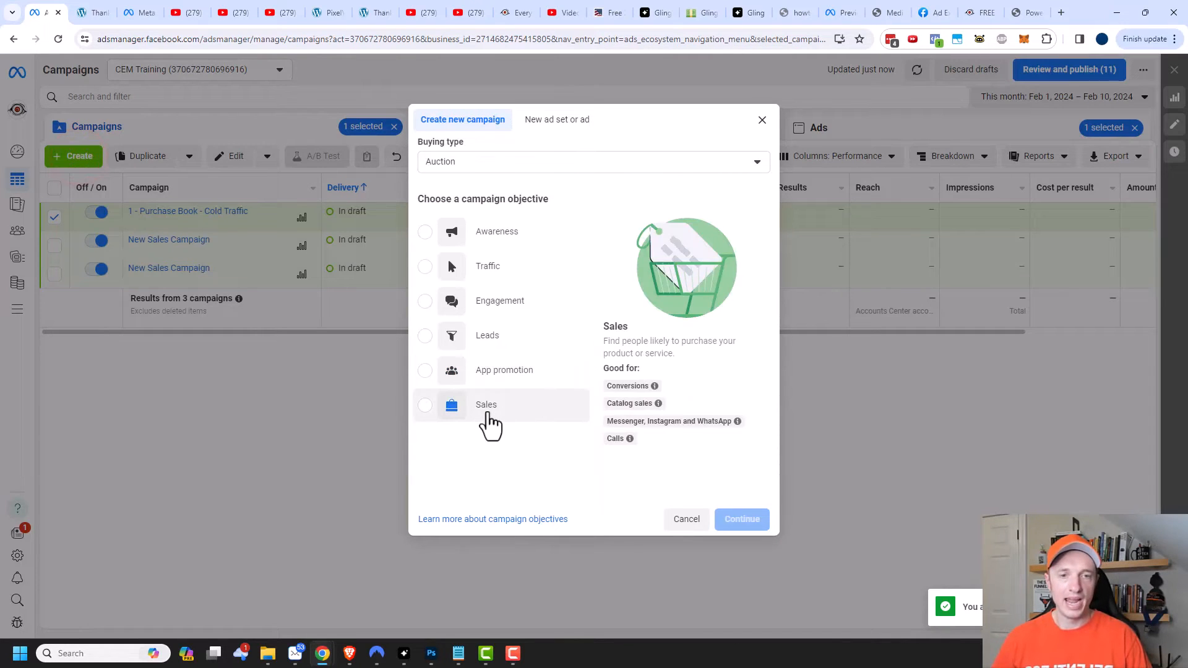
left_click(487, 414)
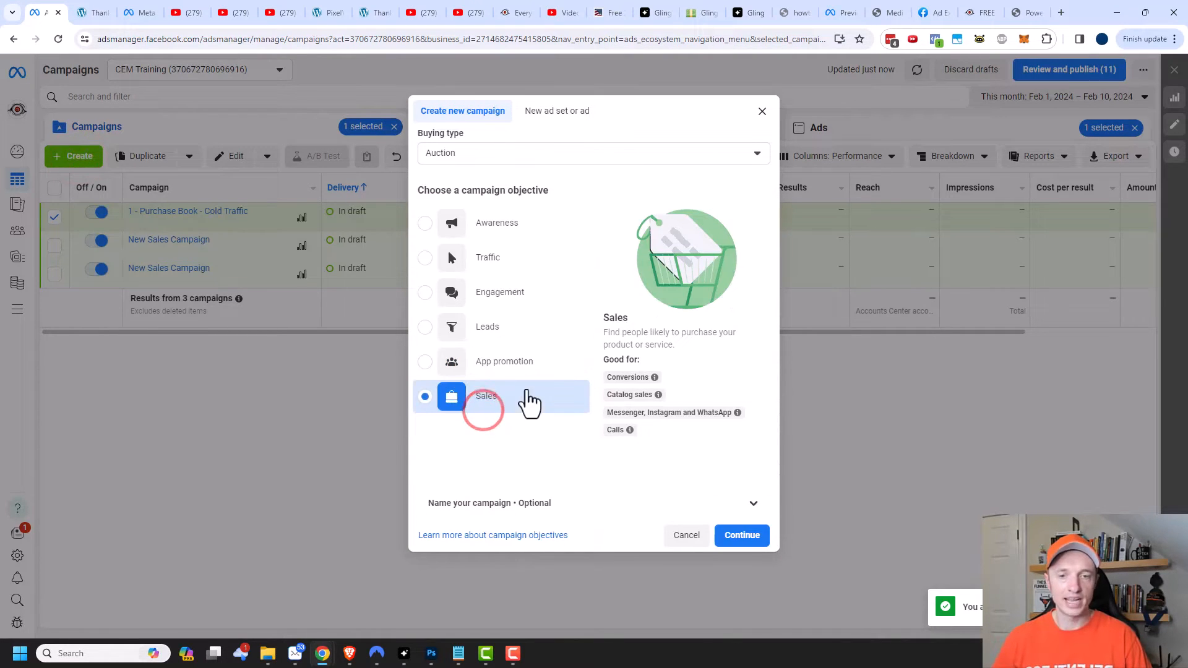
left_click(747, 541)
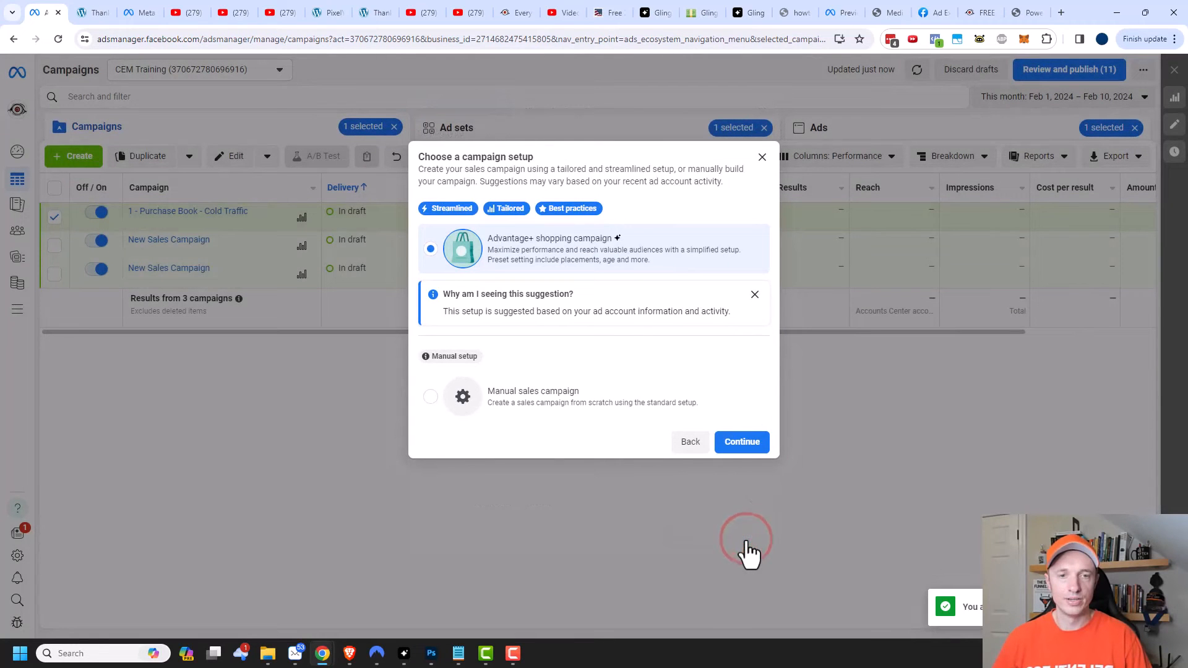
left_click(565, 395)
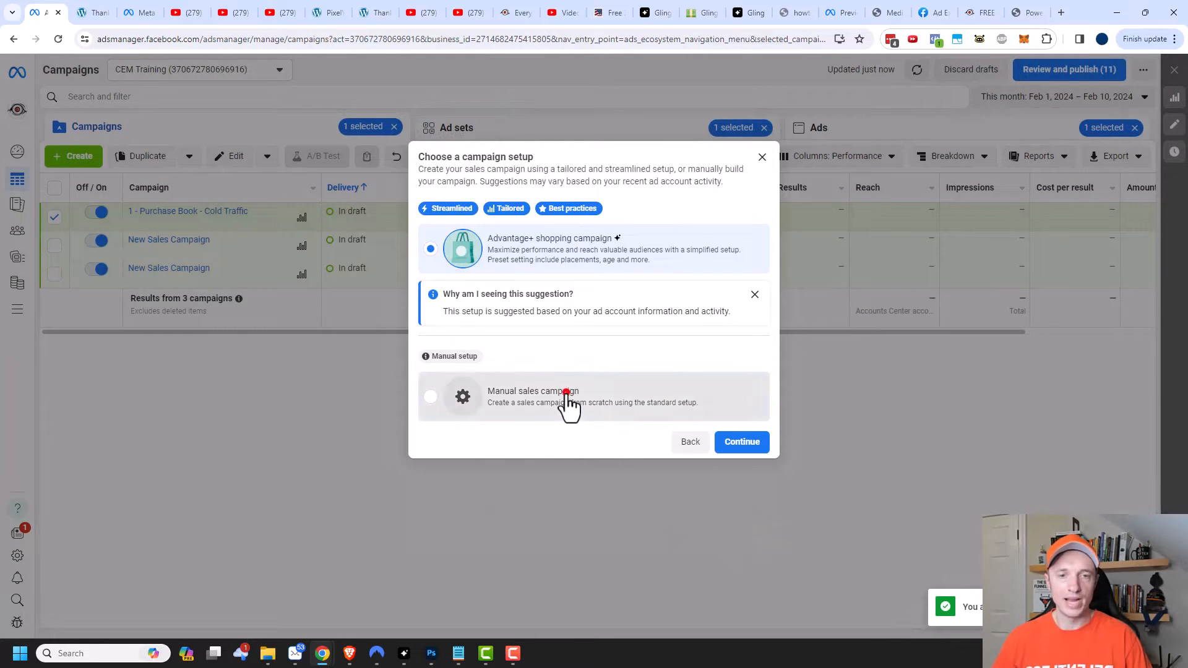
left_click(742, 441)
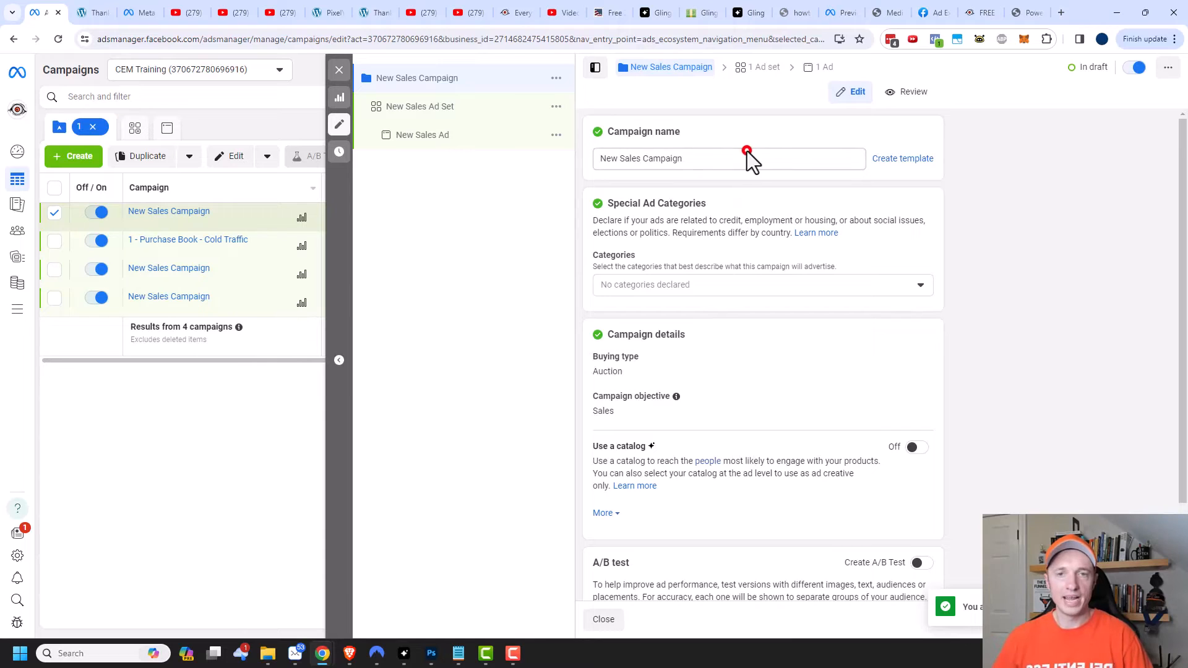
Name the new campaign 2 - Purchase Book - Retarget - 3 Days and check its remaining campaign settings.
triple_click(747, 155)
type("2 - P")
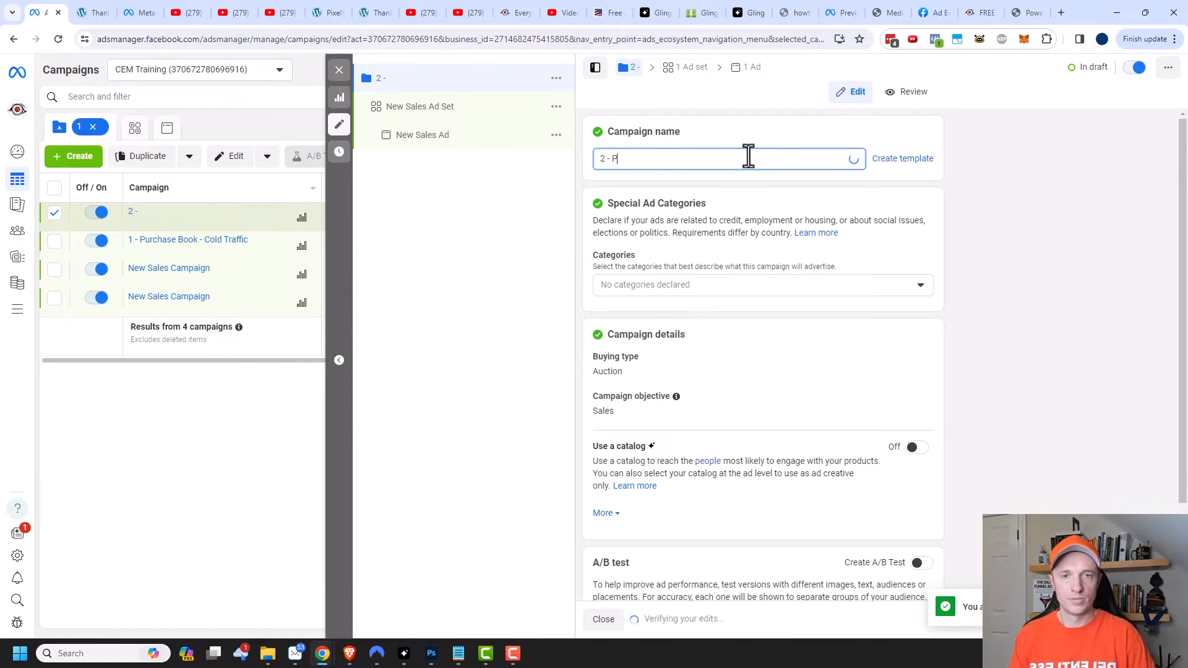
type("urchase Book - Retarget -")
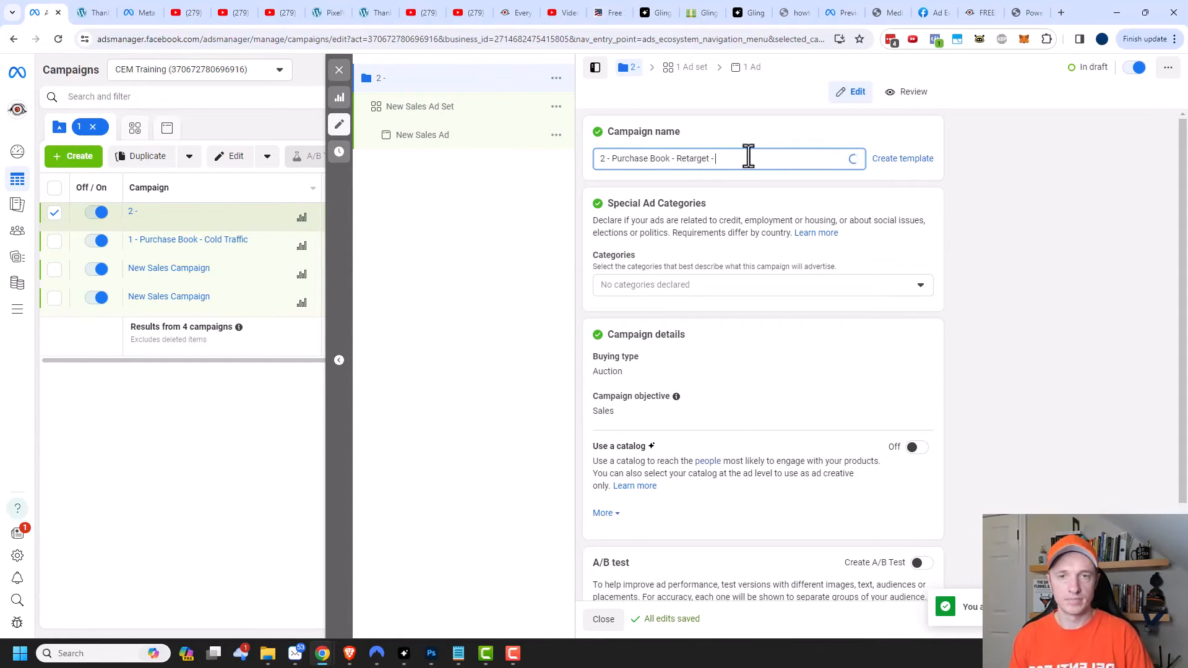
type(" 3 Days")
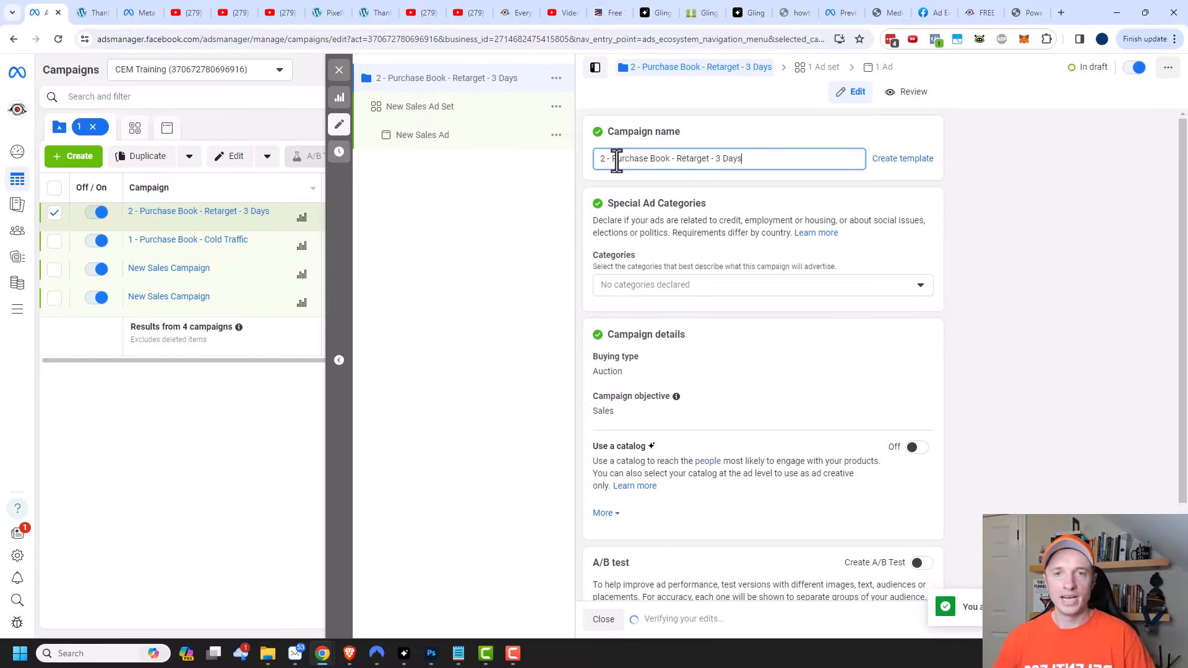
left_click_drag(613, 159, 747, 160)
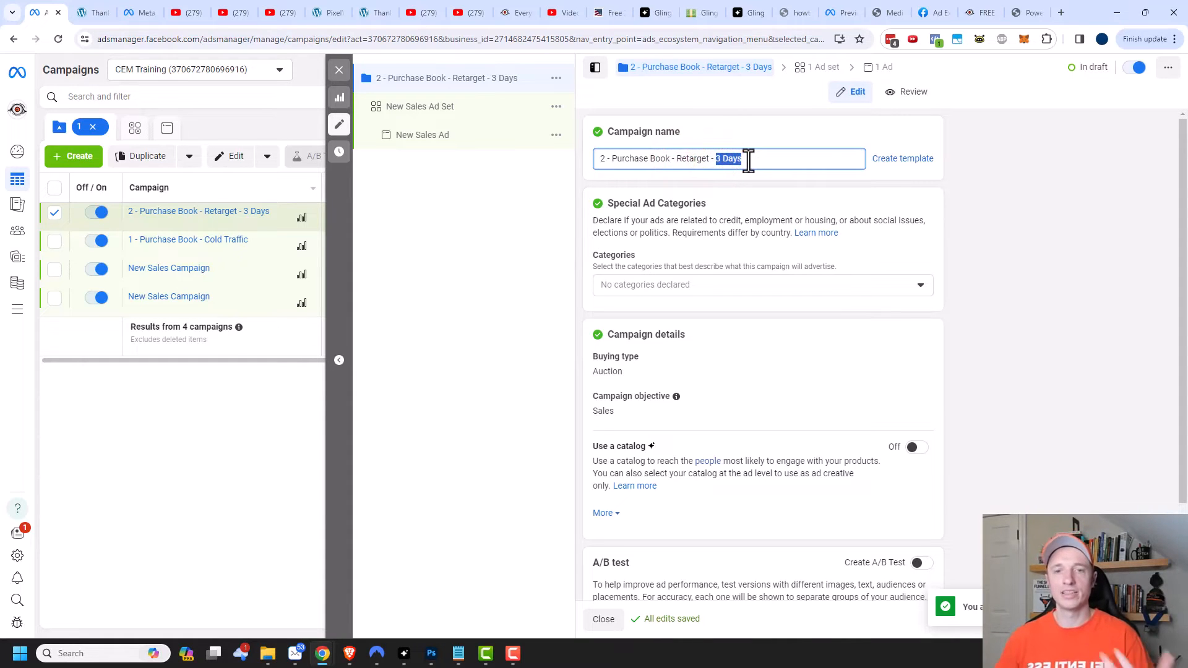
scroll(804, 198, "down", 2)
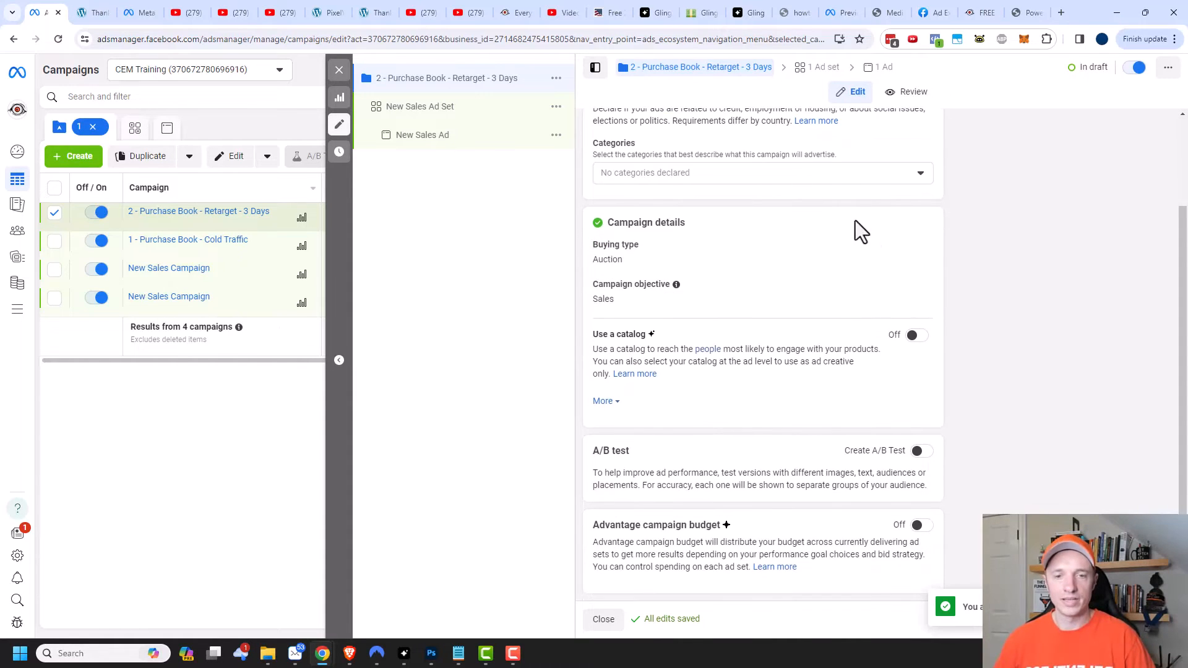
left_click(982, 362)
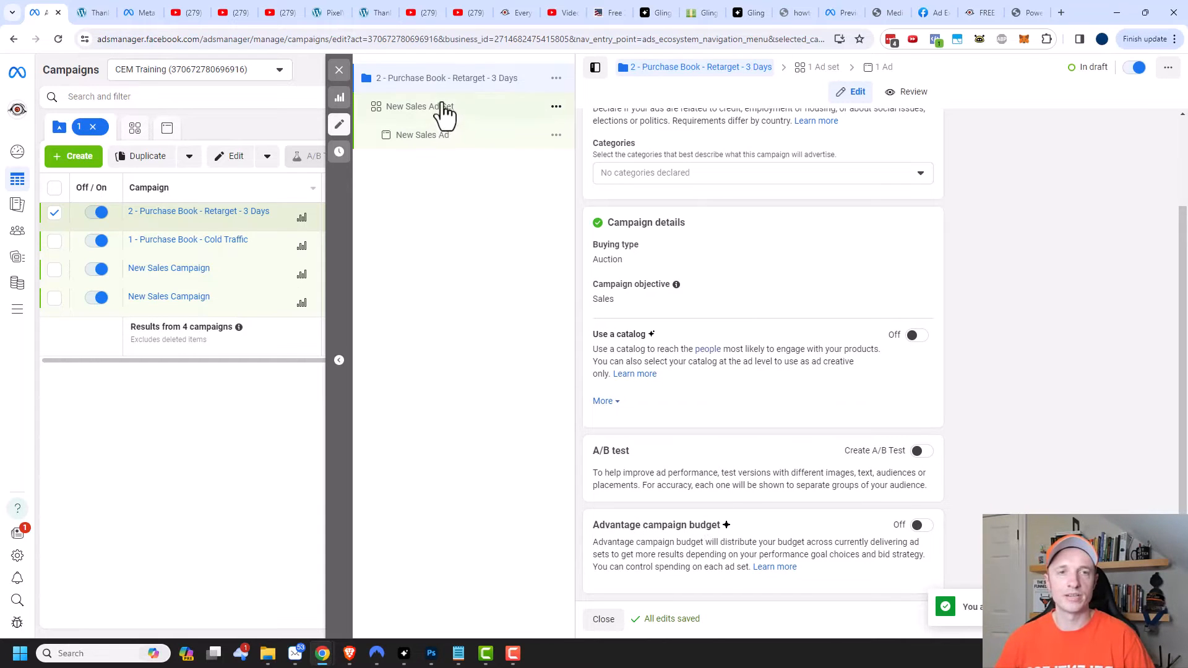
In the retargeting campaign's New Sales Ad Set, choose the CEM Training pixel and Purchase as the conversion event.
left_click(420, 108)
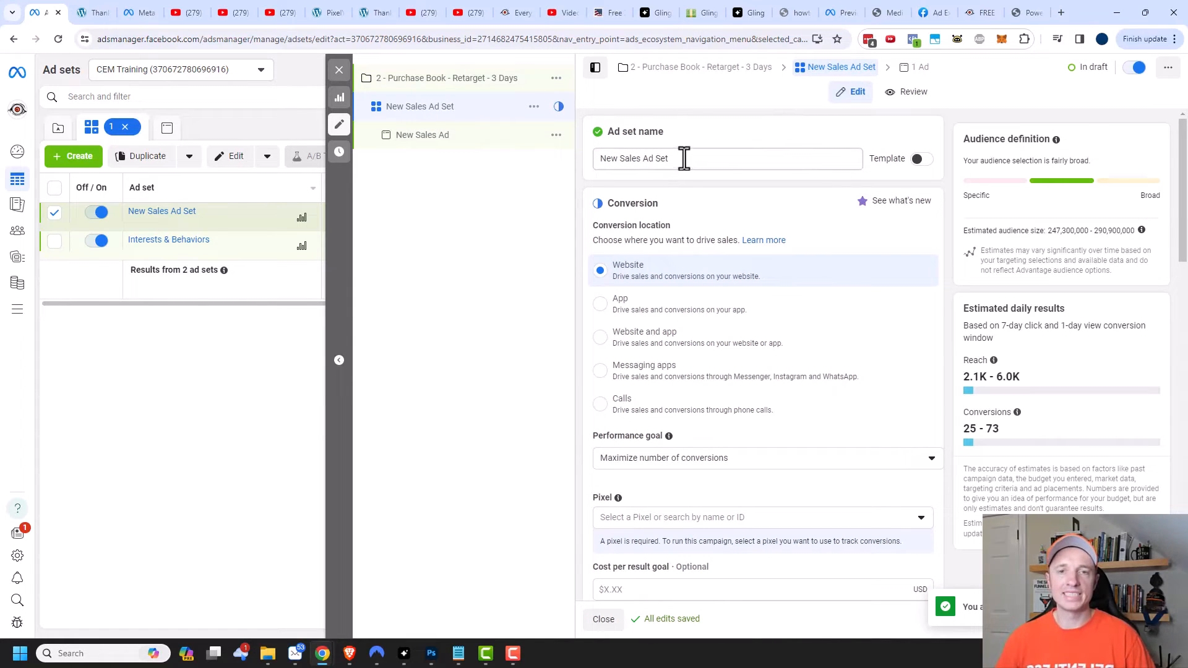
scroll(742, 190, "down", 2)
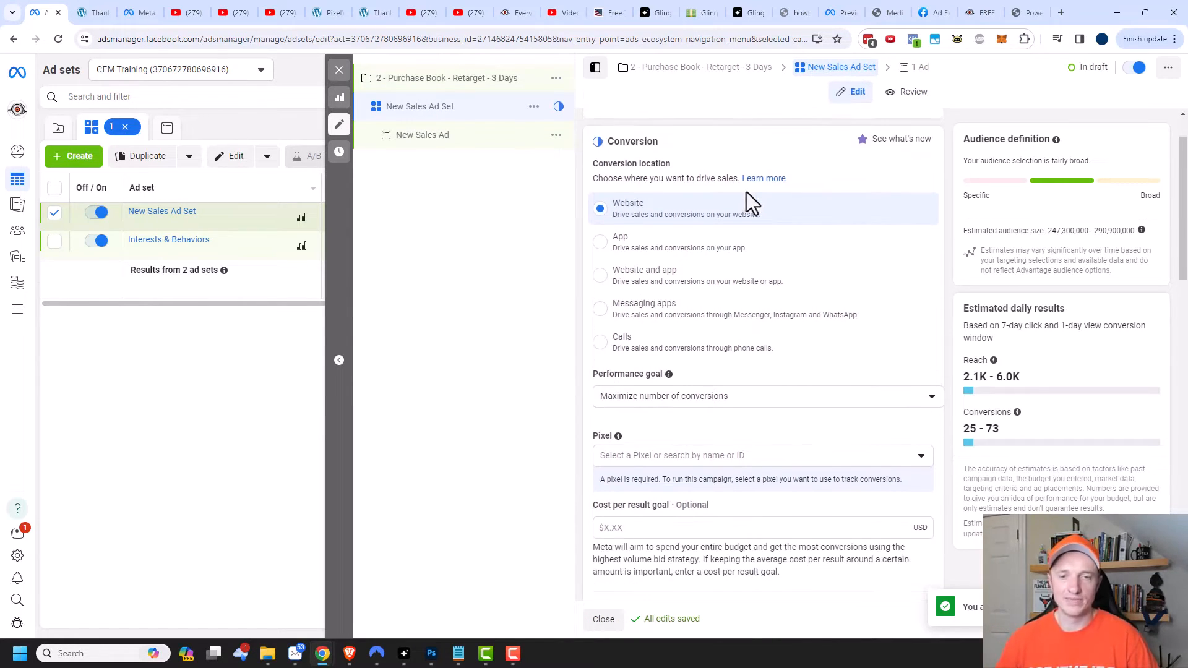
scroll(751, 195, "down", 1)
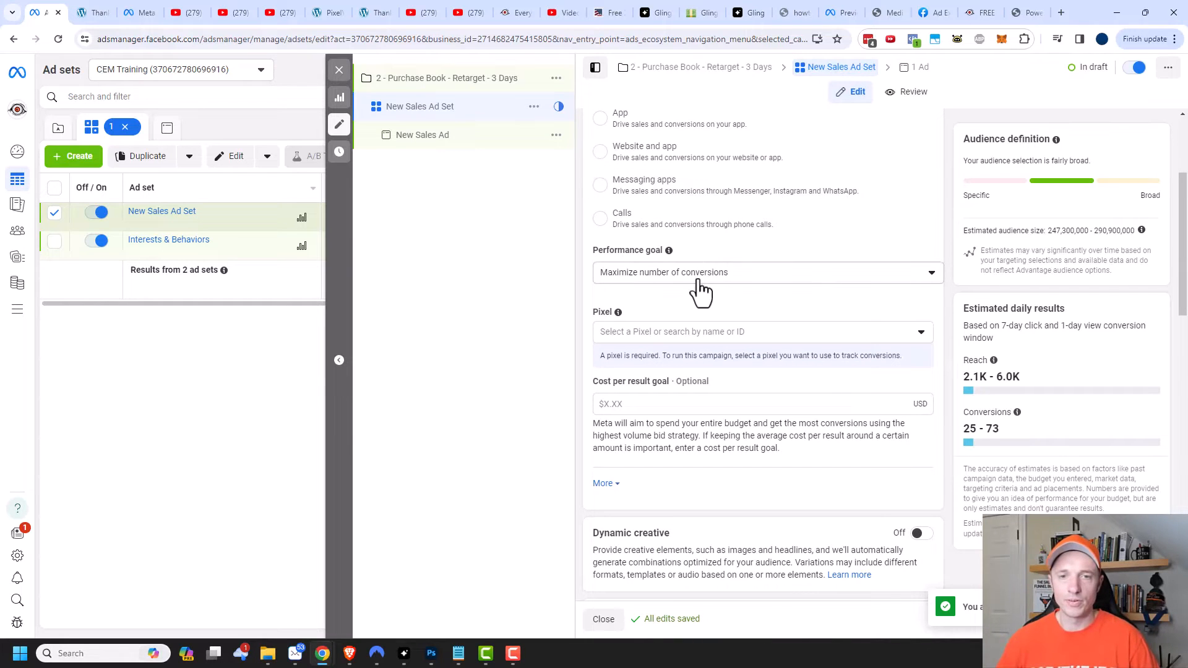
scroll(685, 291, "down", 1)
left_click(681, 270)
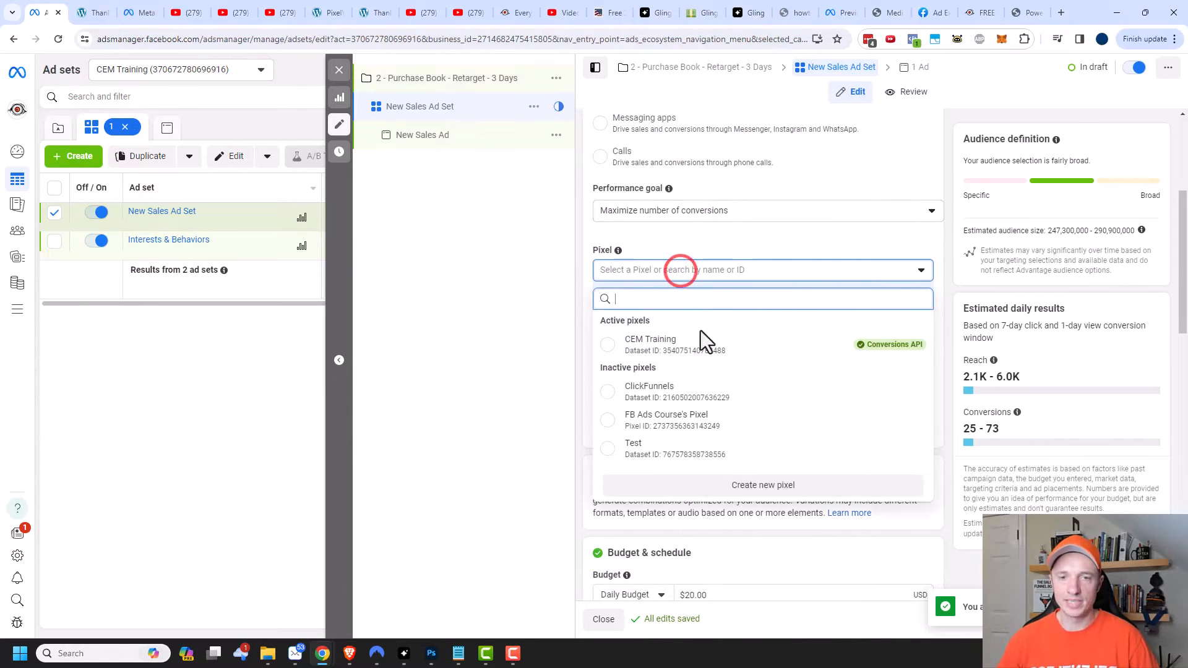
left_click(653, 358)
left_click(729, 315)
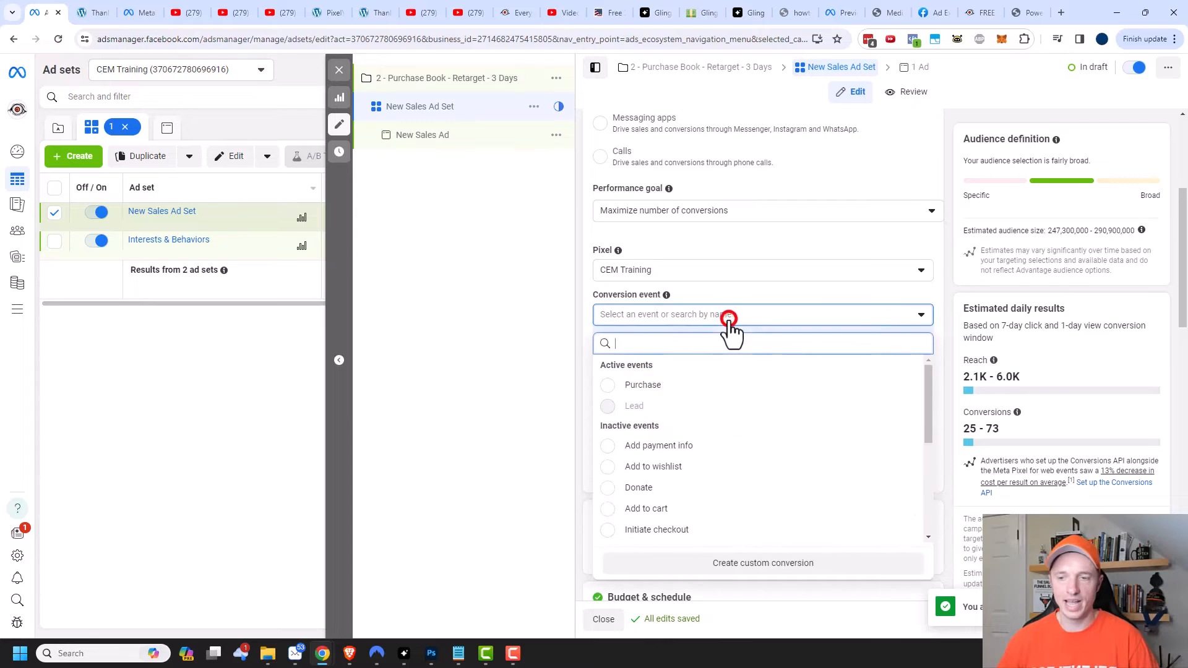
left_click(637, 386)
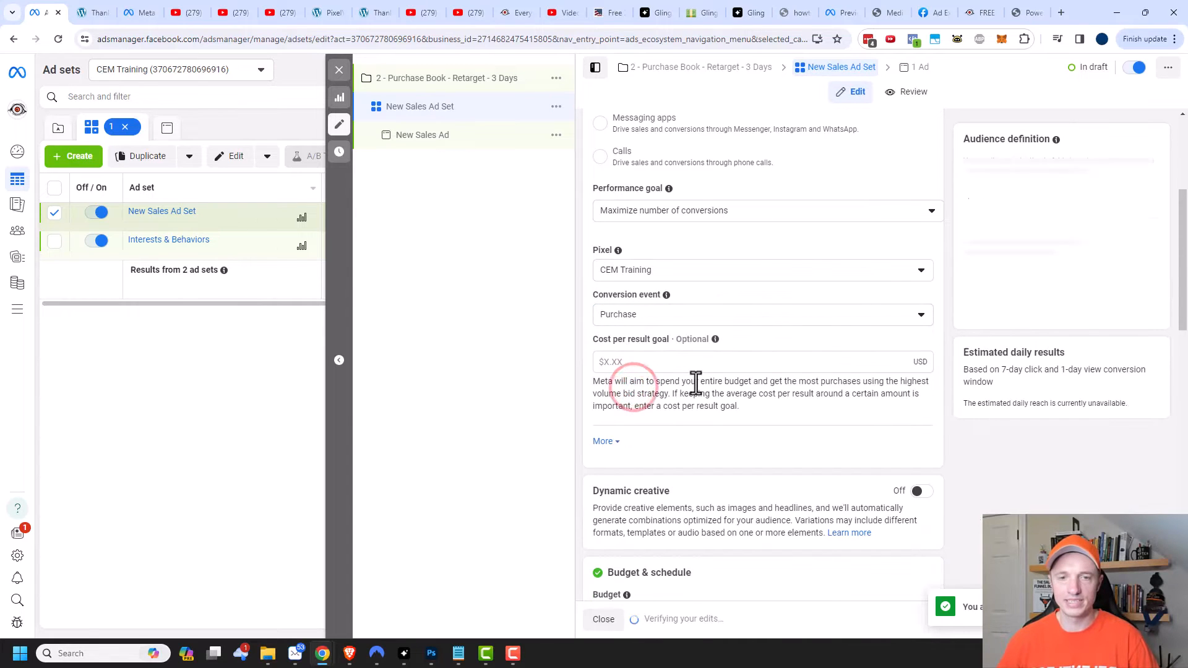
Set the ad set's daily budget to 5 USD.
scroll(697, 383, "down", 1)
scroll(696, 382, "down", 2)
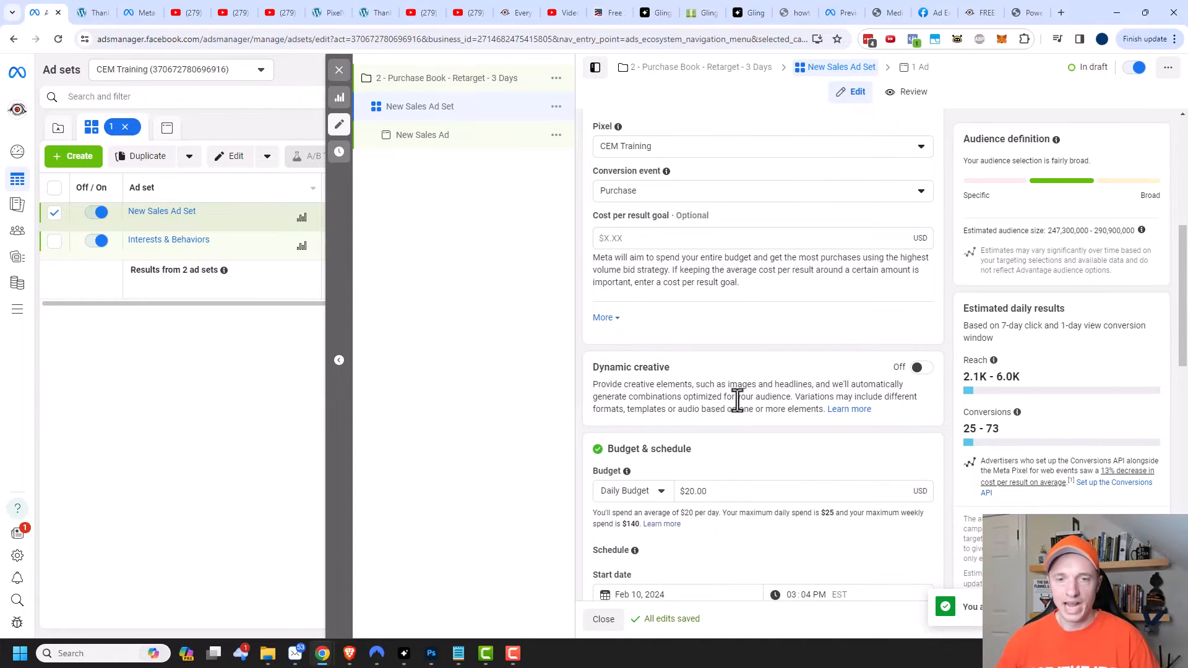
scroll(736, 399, "down", 3)
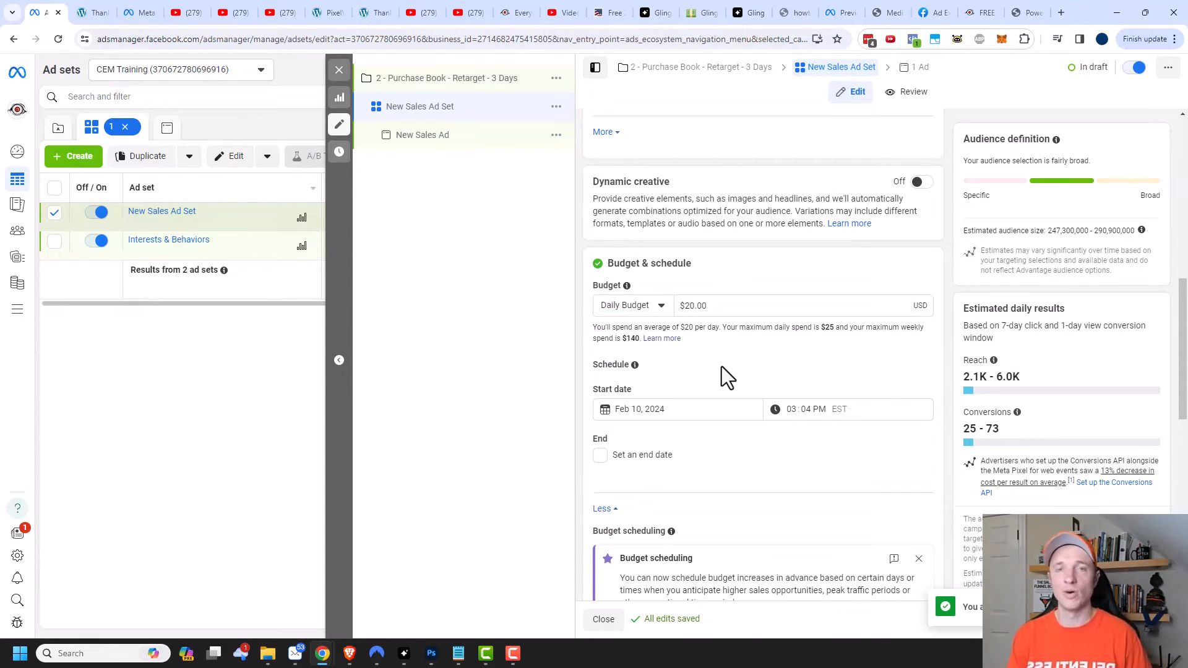
triple_click(734, 305)
type("5")
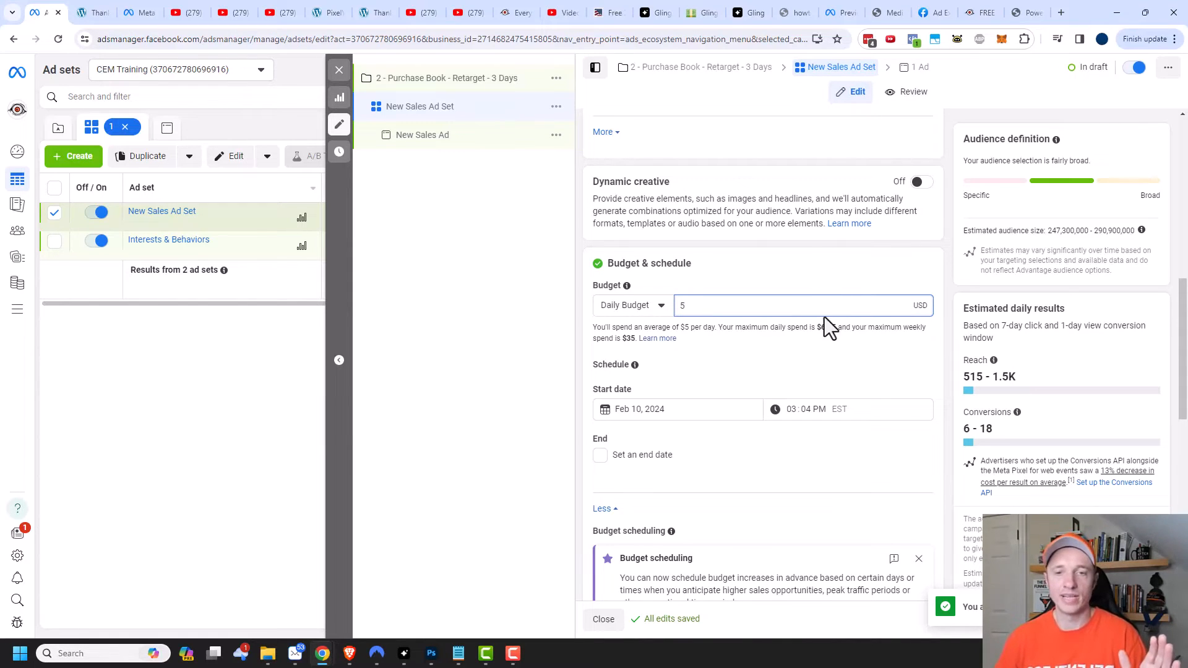
Switch the ad set from Advantage+ audience to the original audience options.
scroll(833, 320, "down", 6)
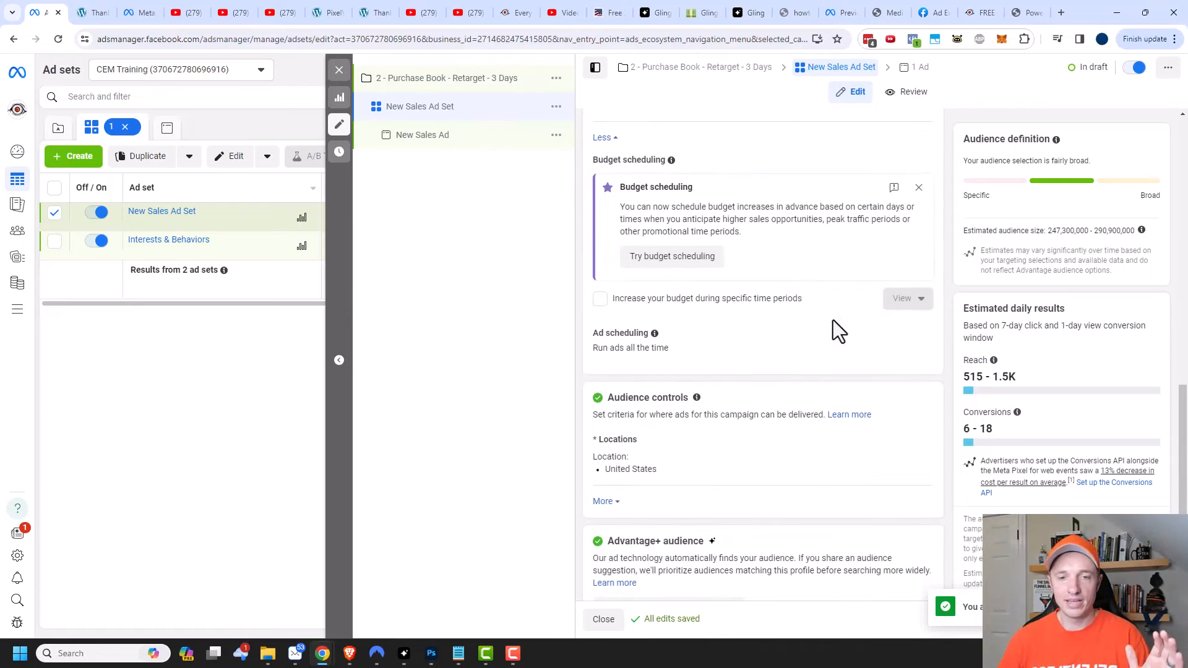
scroll(832, 320, "down", 2)
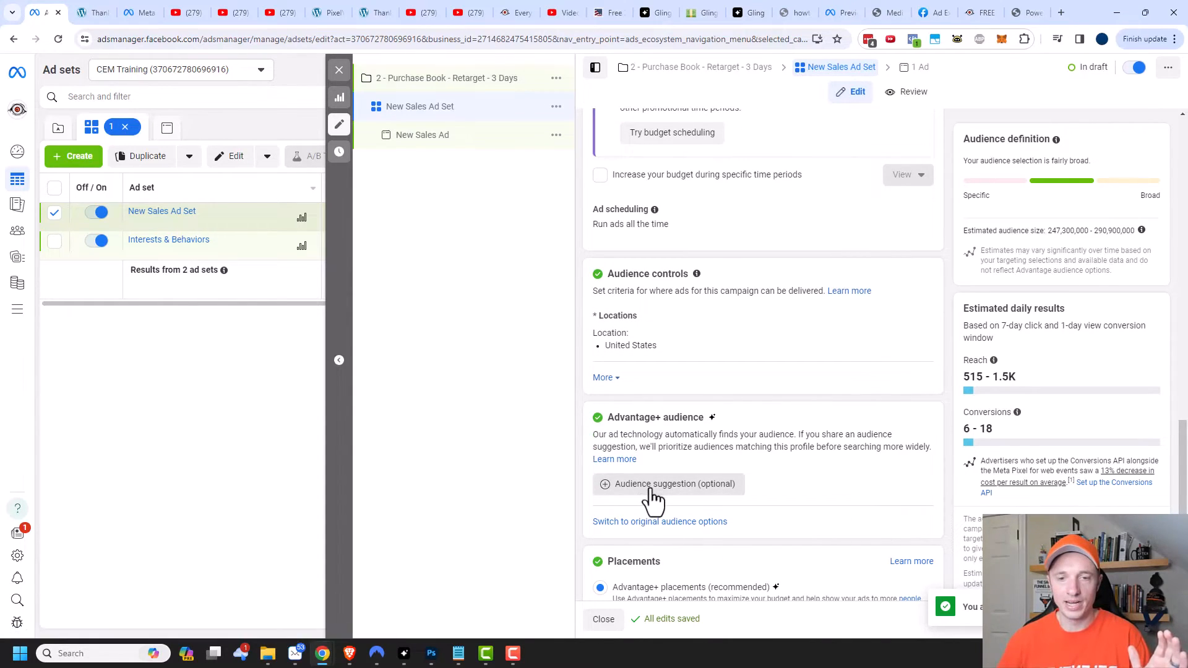
left_click(684, 523)
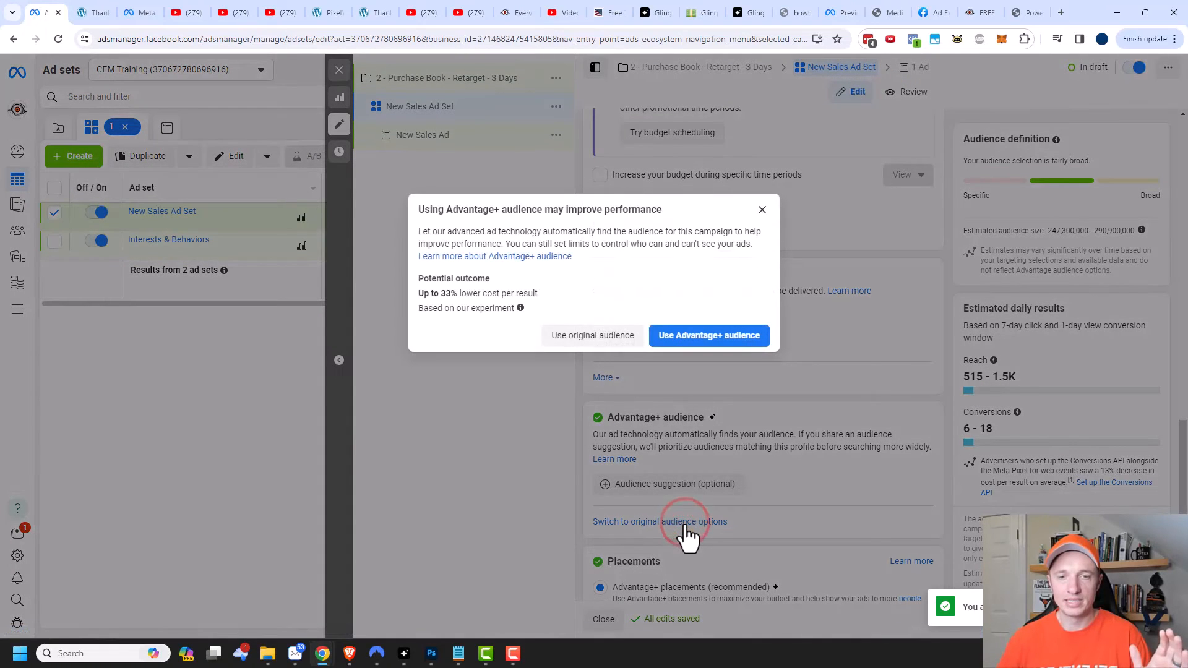
left_click(603, 335)
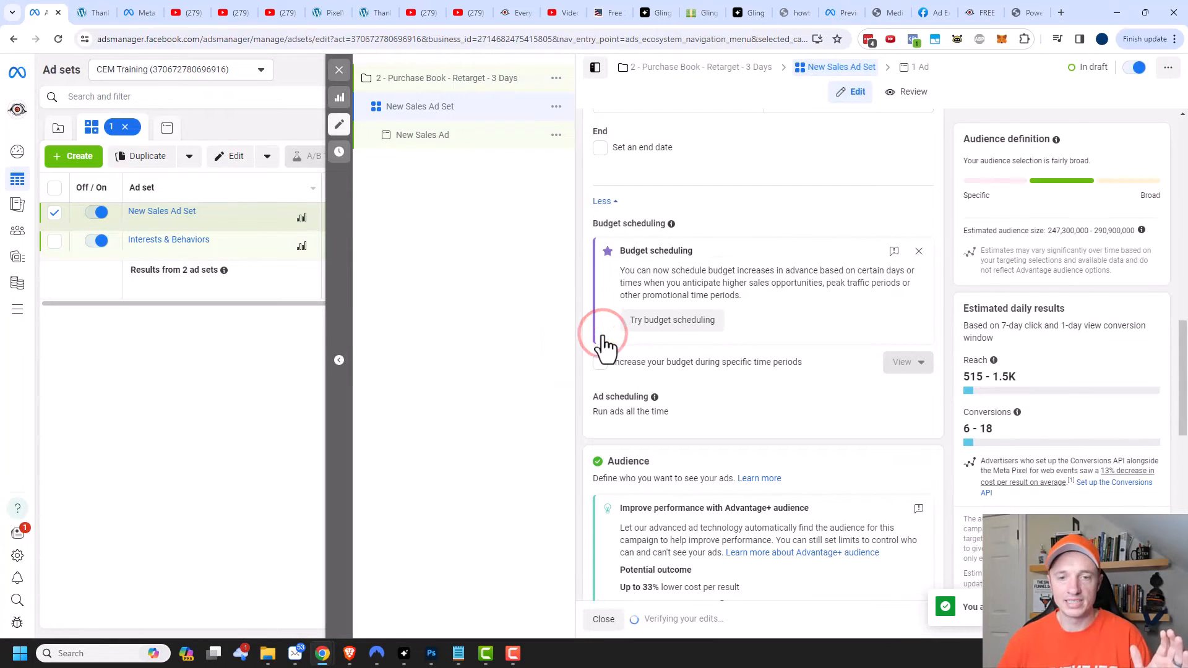
Include the custom audiences Watched Book Ad - 3 Days and Visited Book Sales Page - 3 Days in the ad set.
scroll(705, 346, "down", 6)
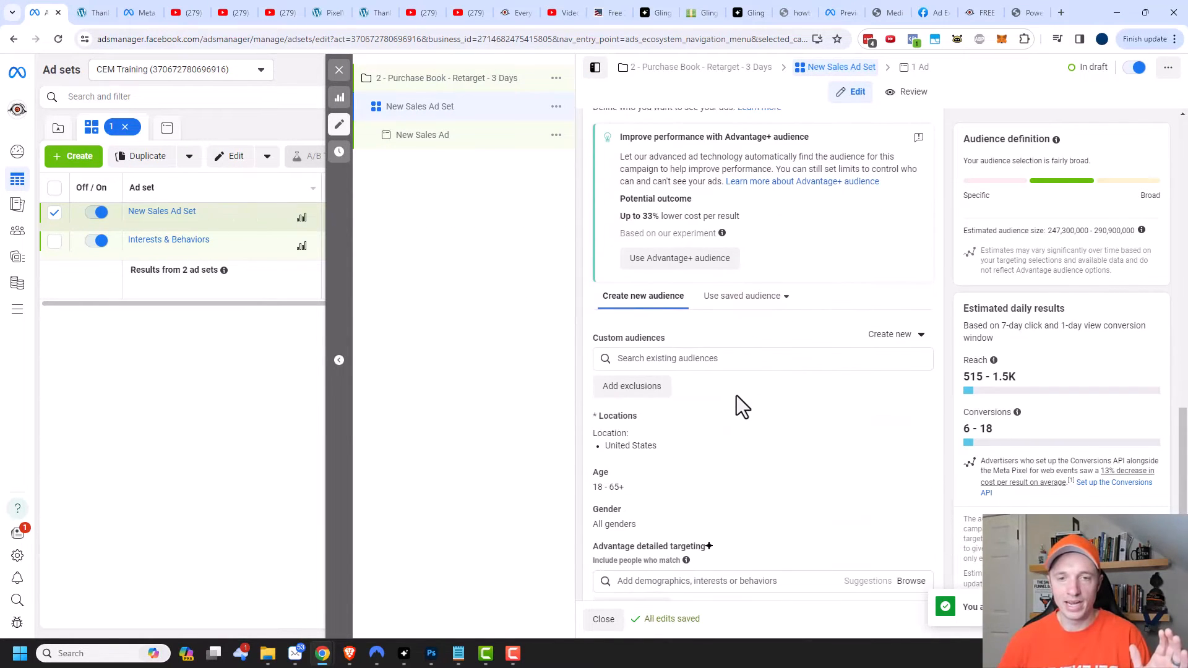
left_click(660, 358)
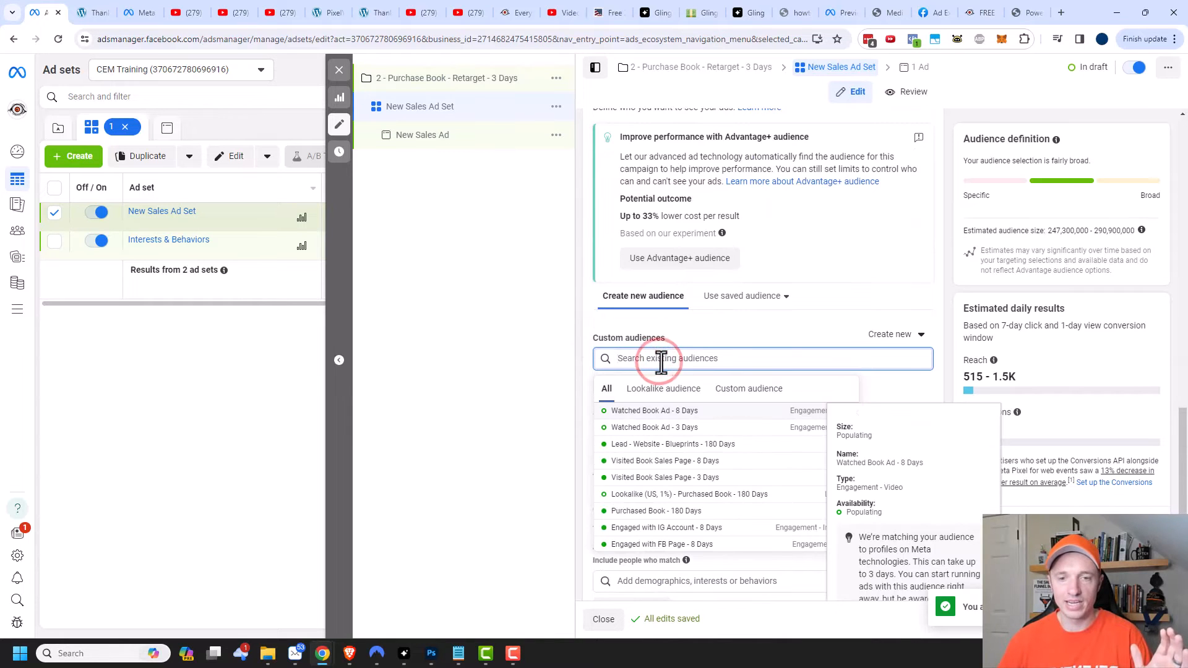
left_click(655, 426)
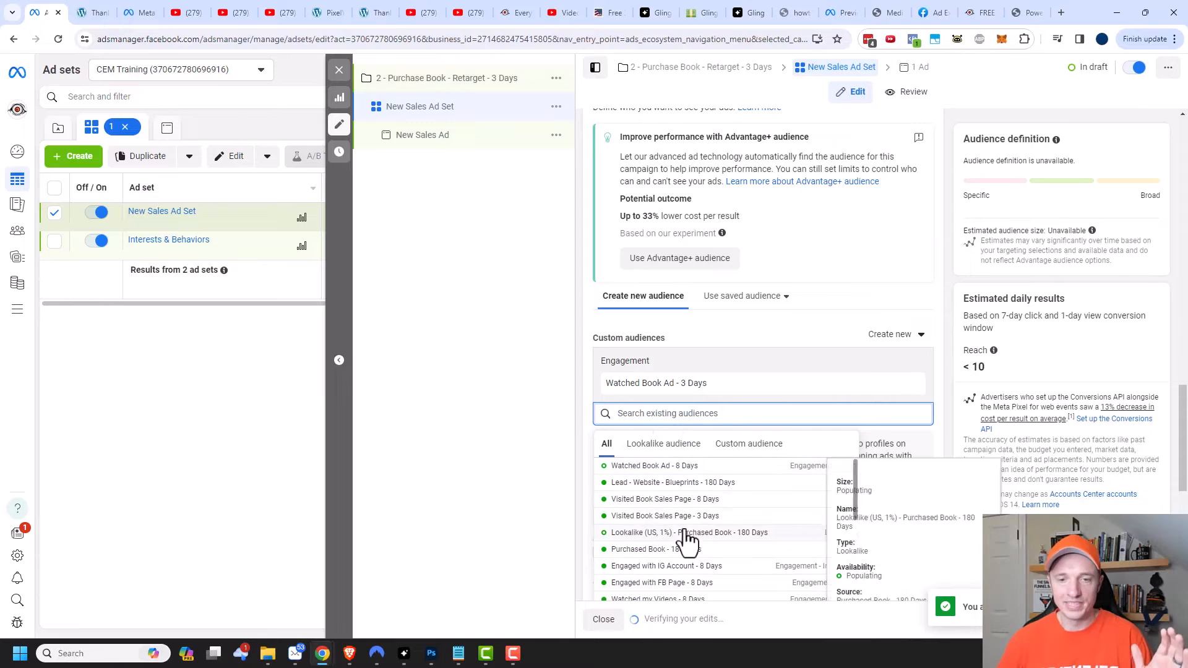
left_click(670, 516)
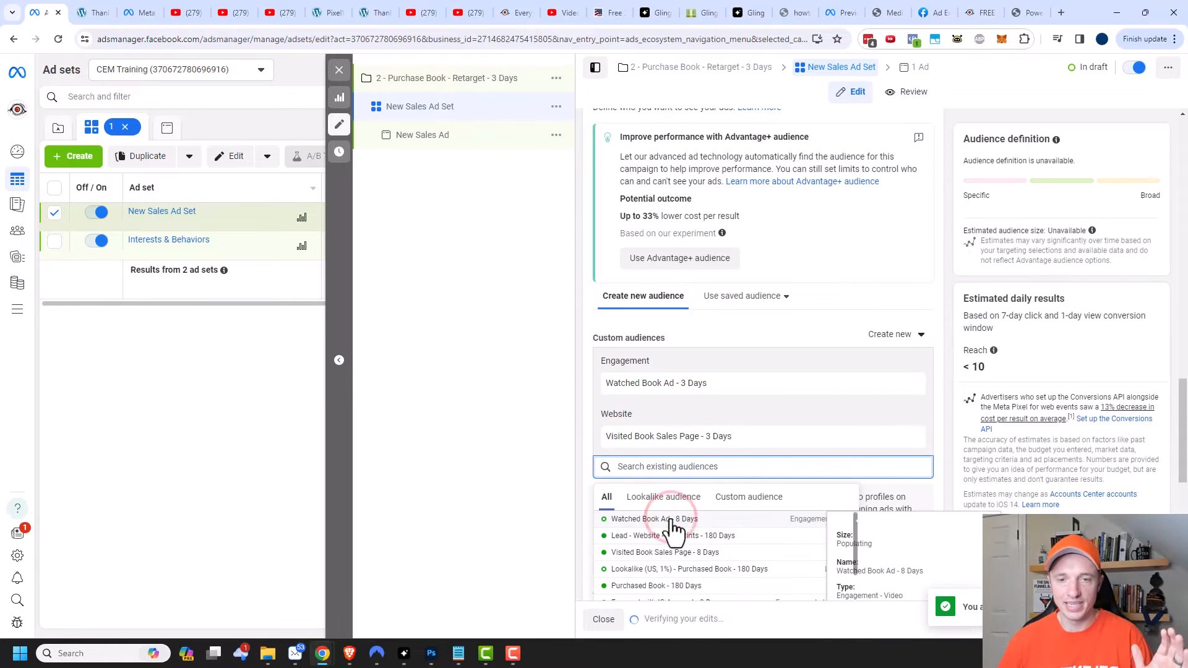
left_click(551, 399)
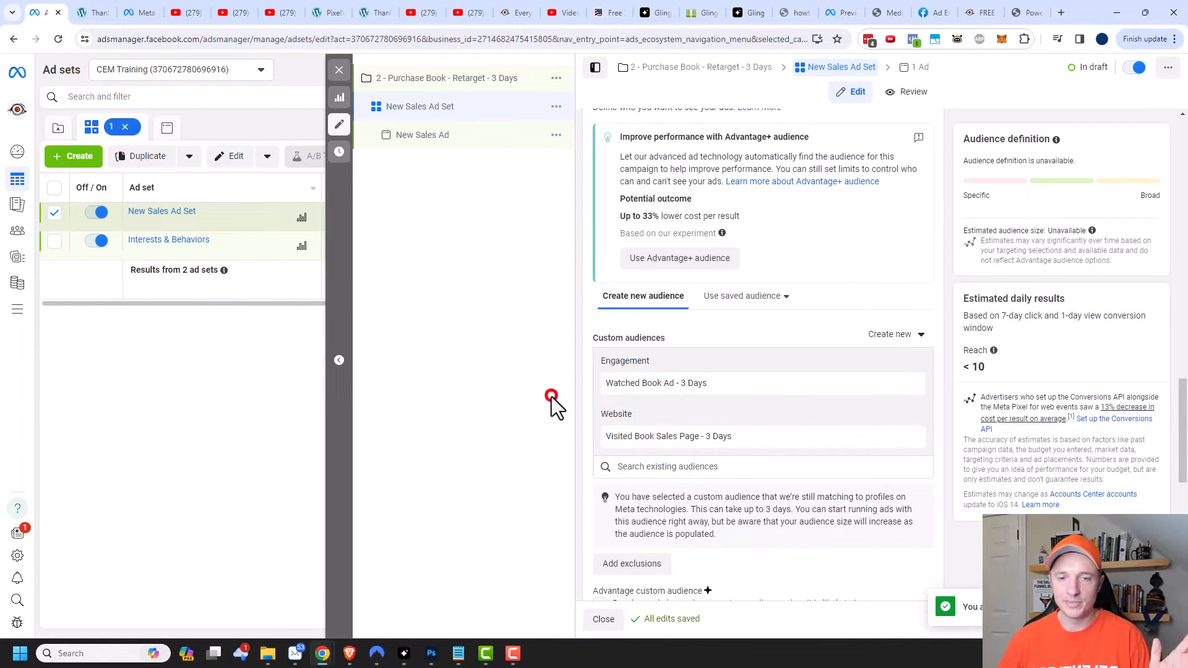
Exclude the custom audiences Purchased Book - 180 Days and Lead - Website - Blueprints - 180 Days from the ad set.
scroll(711, 509, "down", 2)
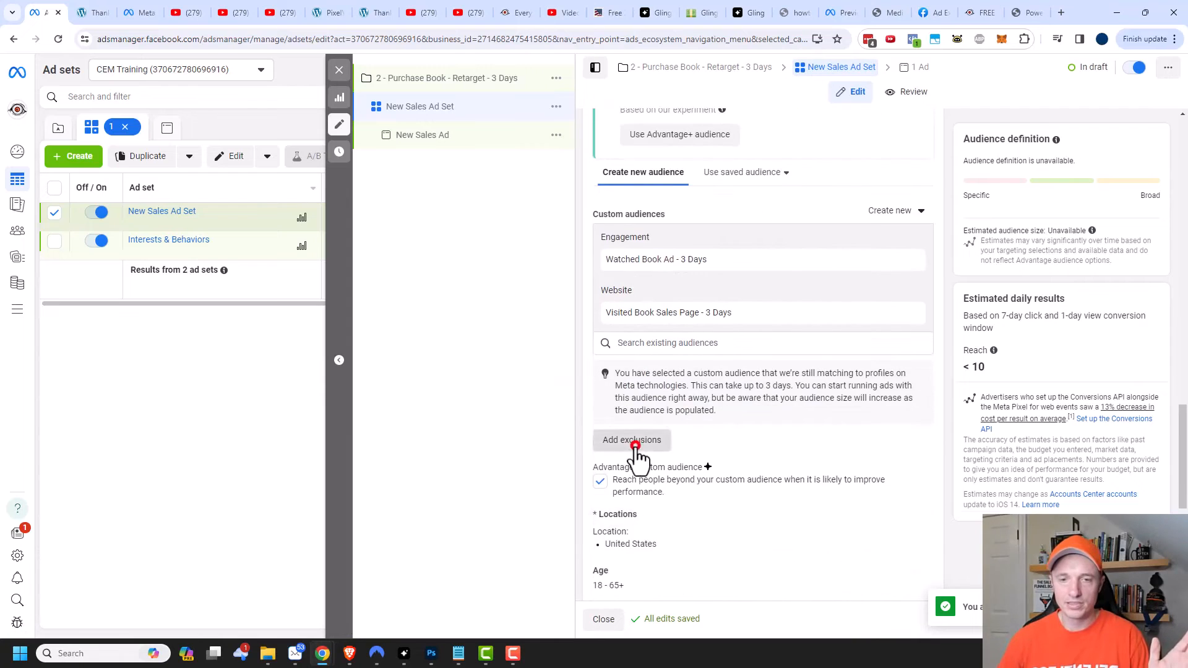
left_click(635, 455)
left_click(683, 472)
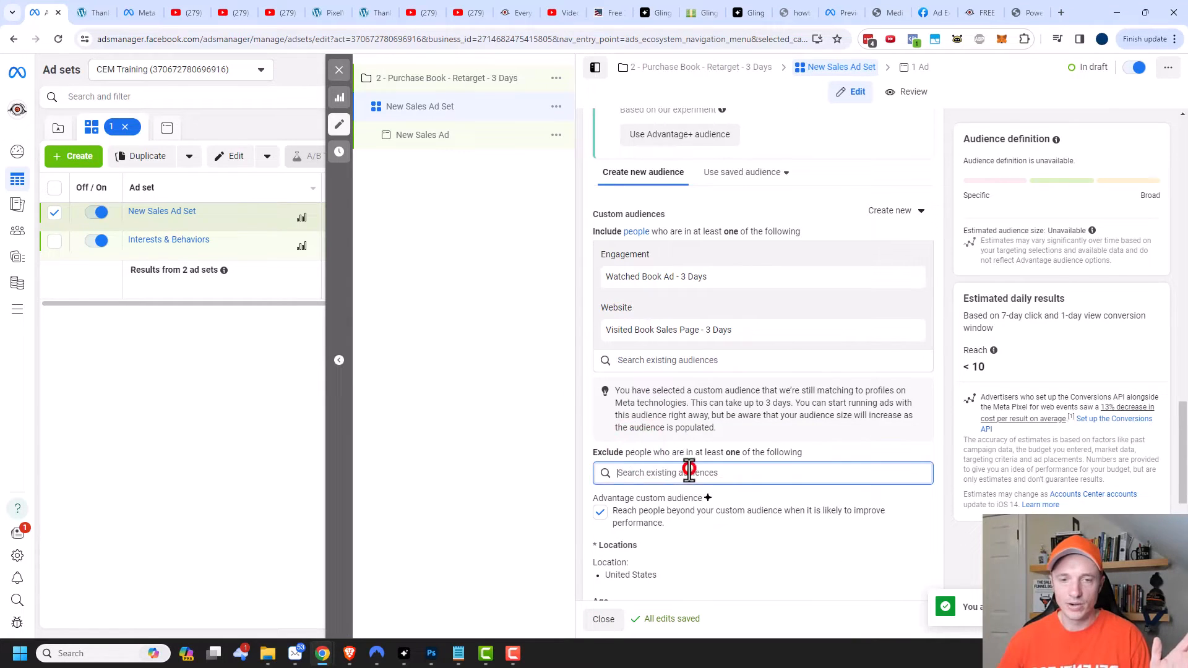
scroll(692, 495, "down", 2)
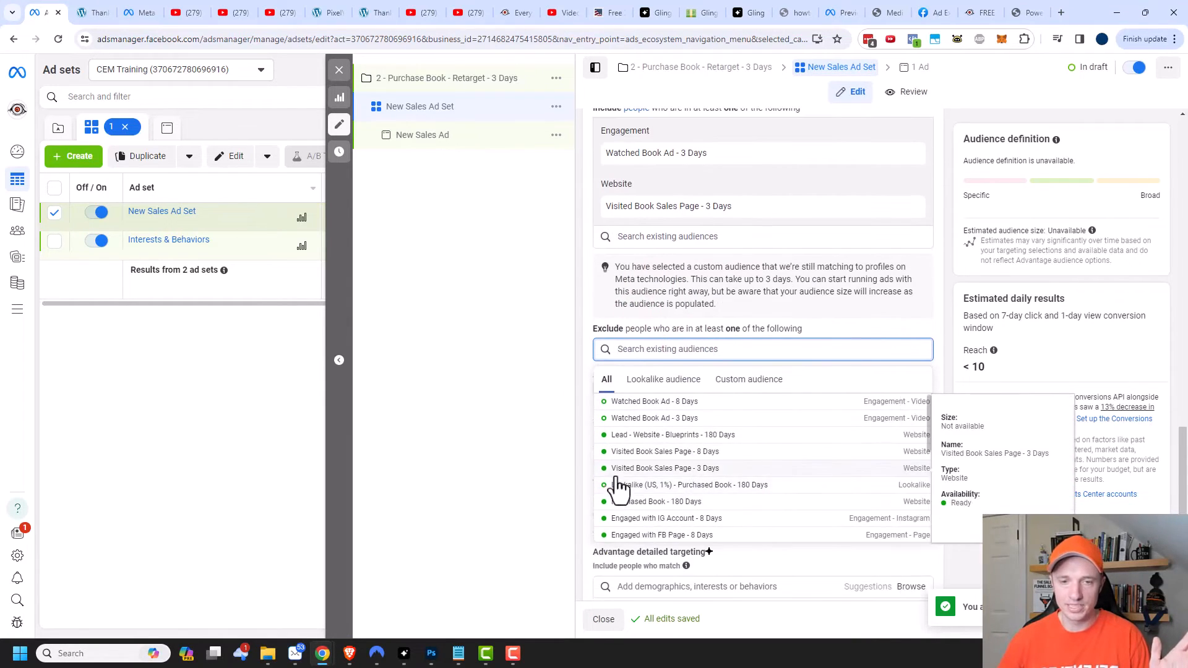
left_click(663, 503)
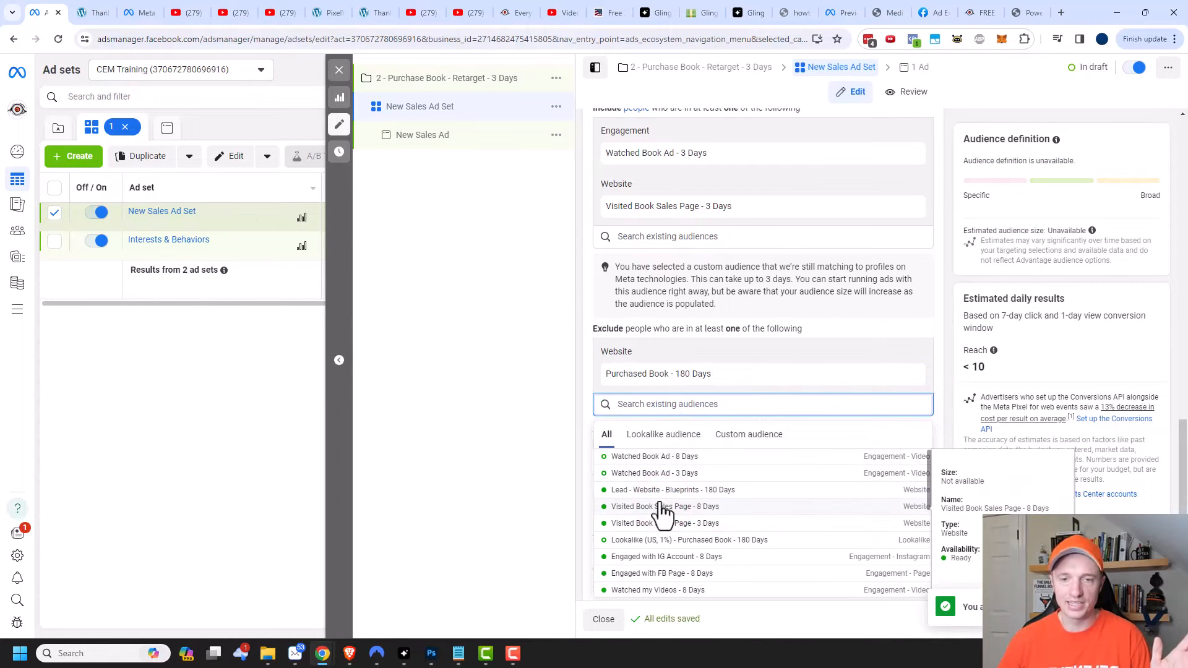
left_click(494, 426)
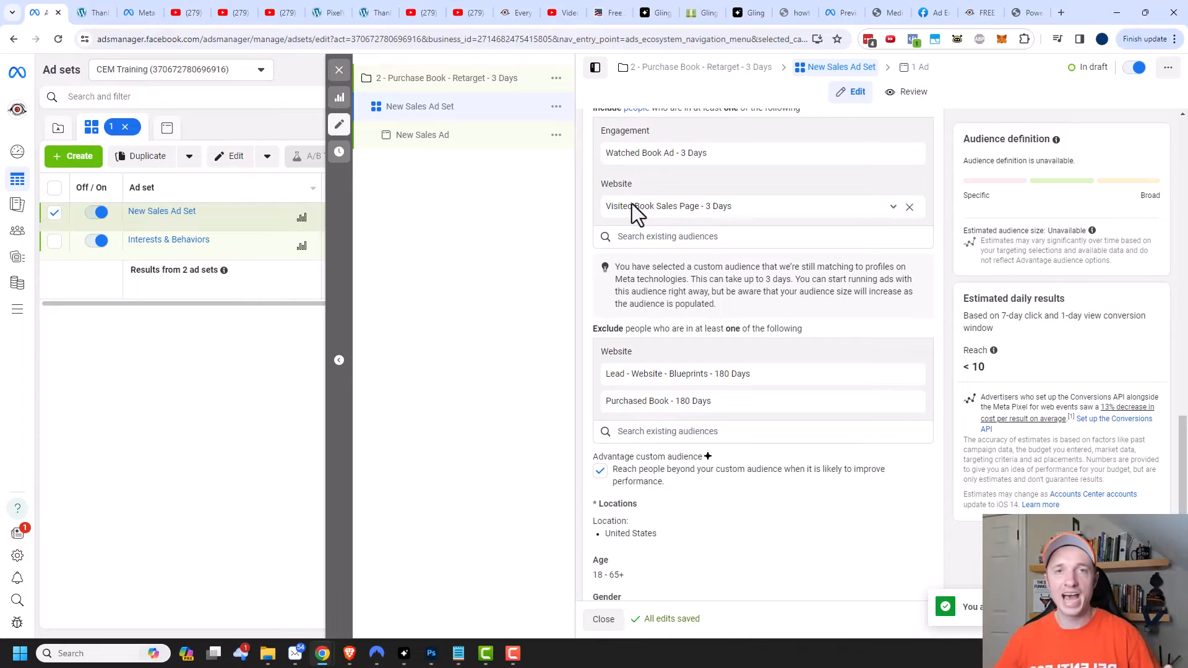
Turn off the Advantage custom audience option that reaches people beyond the ad set's custom audiences.
left_click(601, 471)
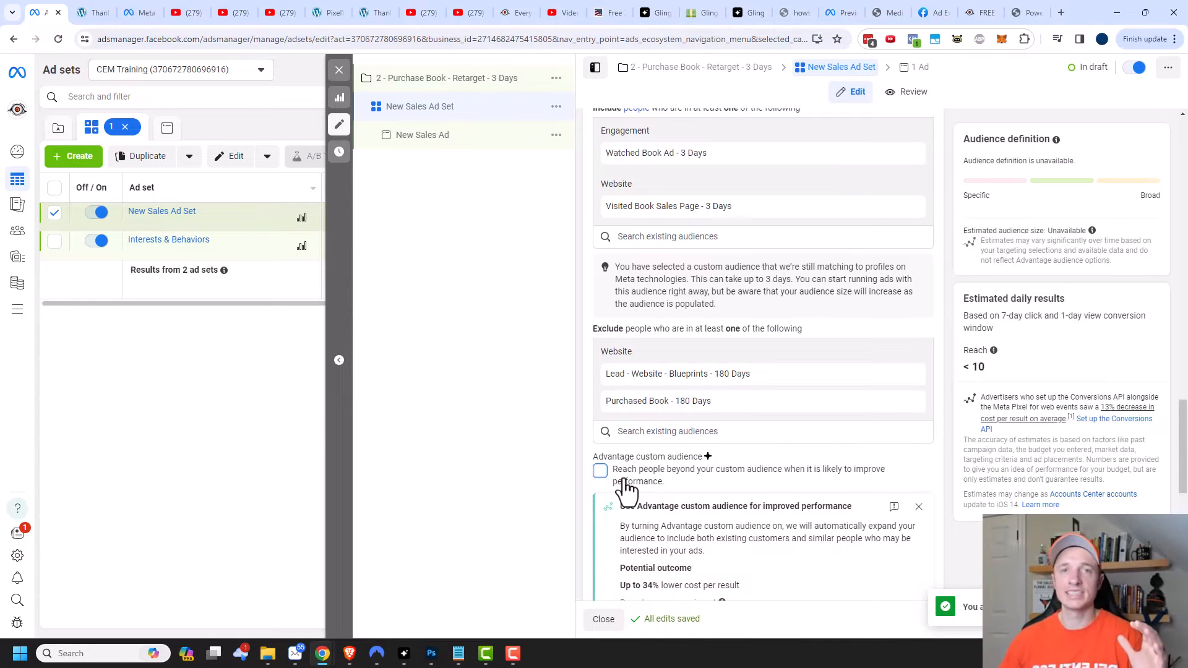
left_click(525, 440)
scroll(796, 450, "down", 4)
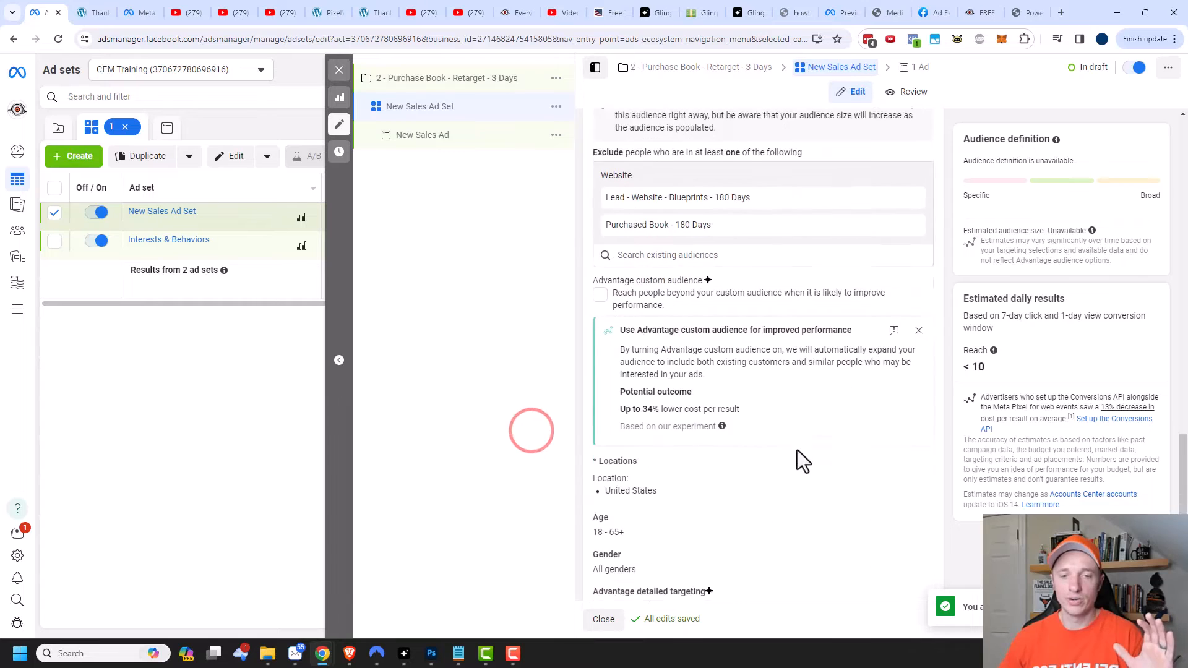
scroll(789, 402, "down", 3)
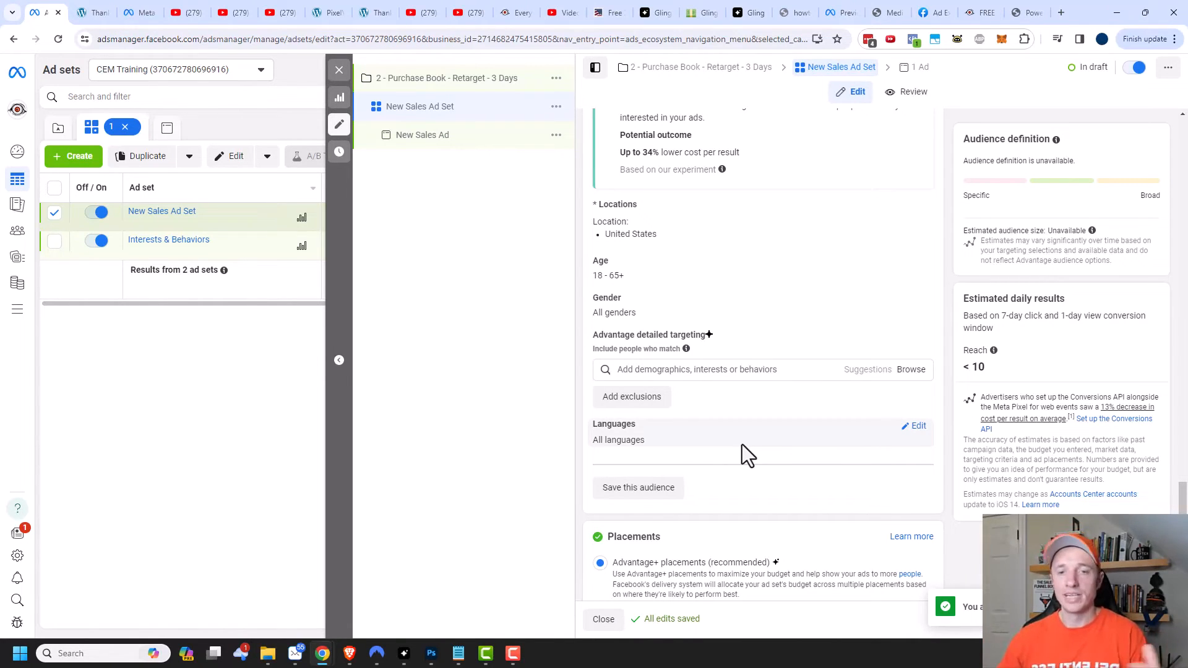
scroll(717, 316, "down", 1)
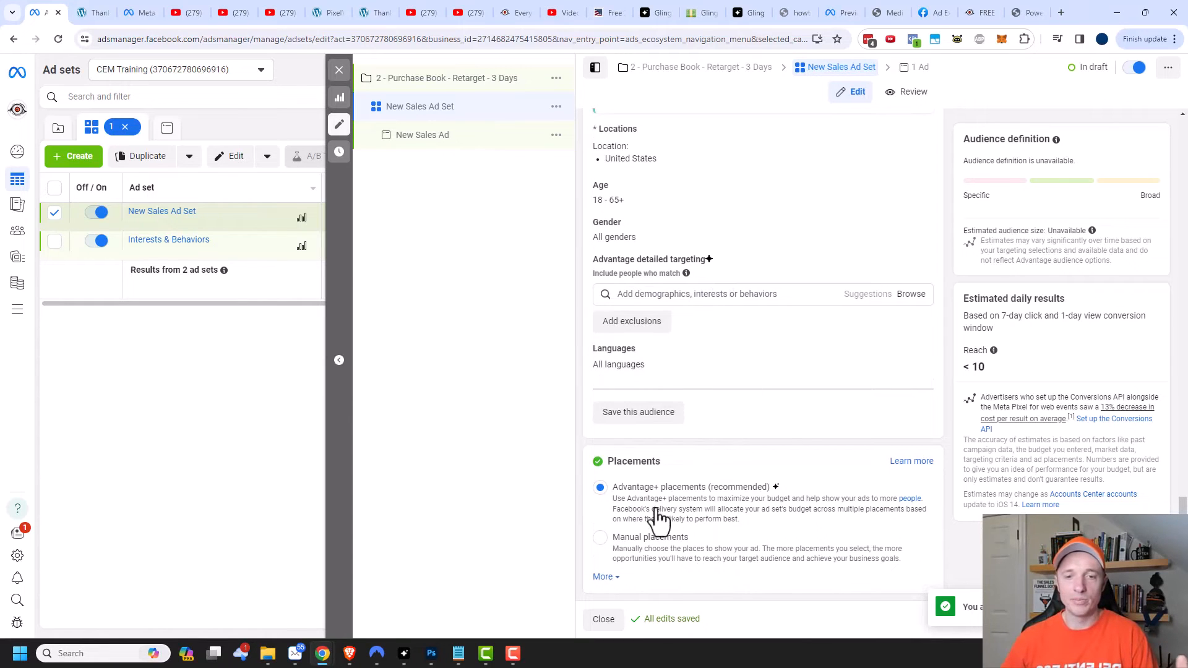
In the New Sales Ad, set the creative source to Manual upload and the format to Single image or video.
left_click(433, 138)
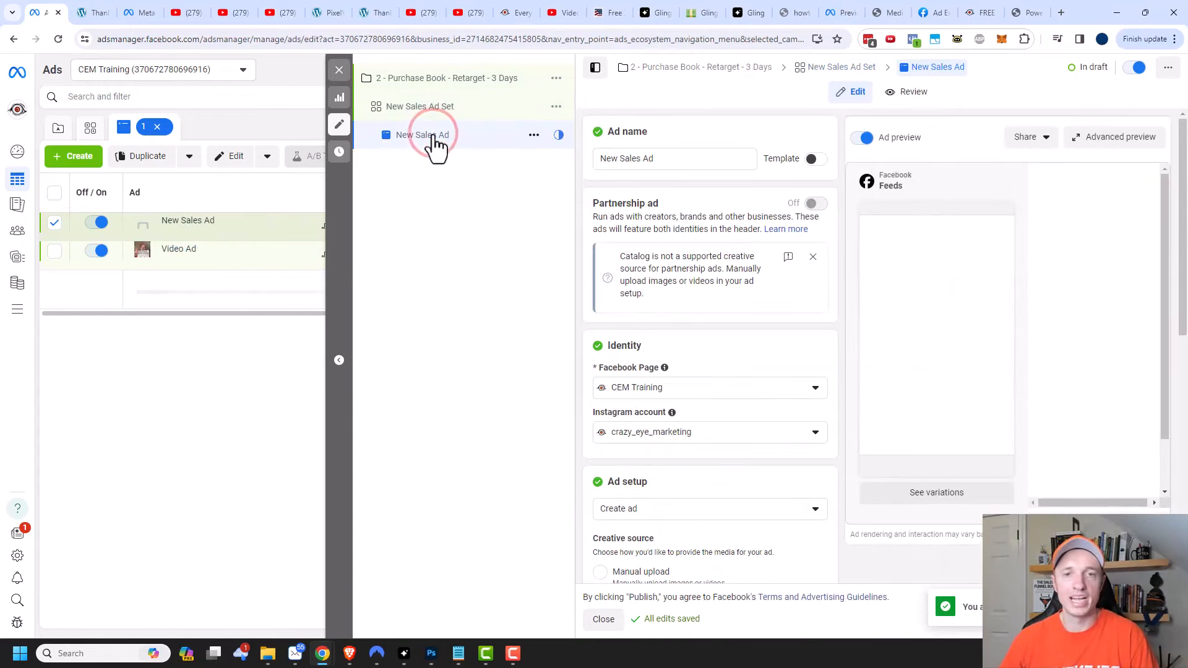
scroll(741, 124, "down", 4)
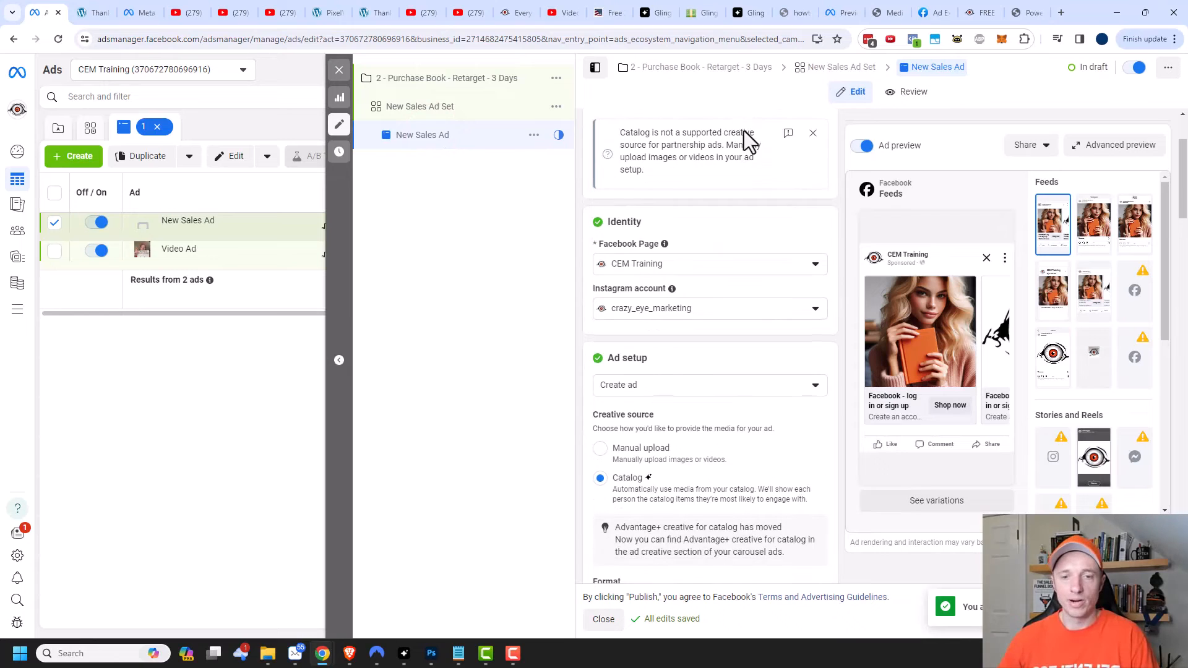
left_click(628, 327)
scroll(687, 328, "down", 1)
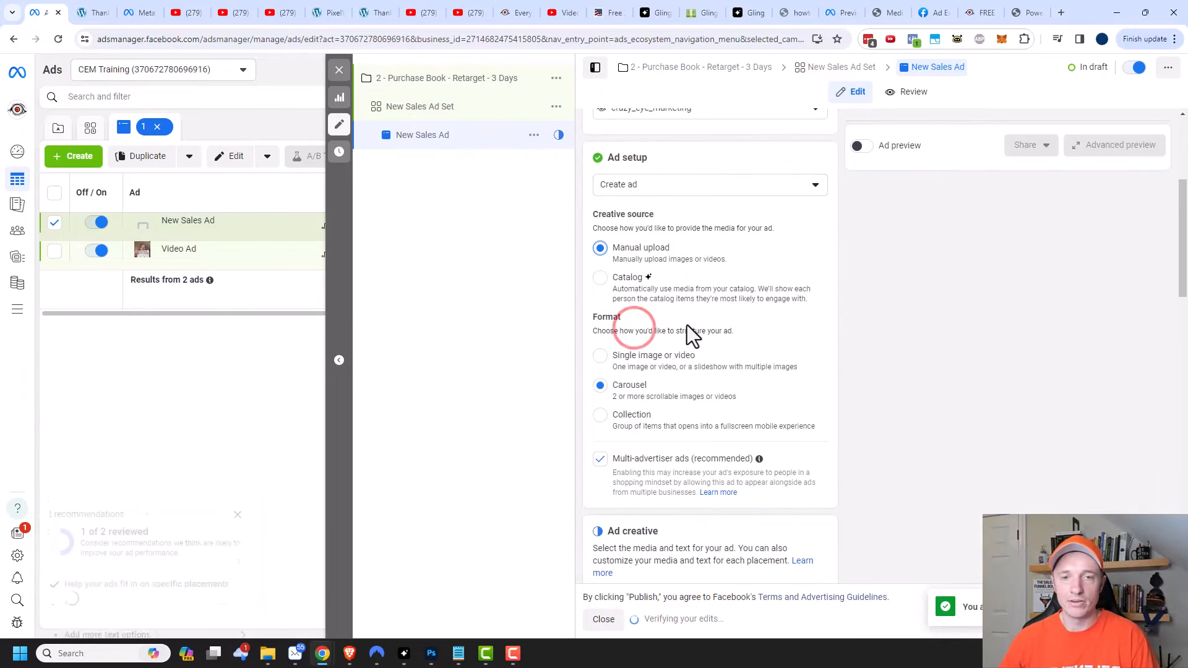
left_click(616, 357)
scroll(747, 340, "down", 5)
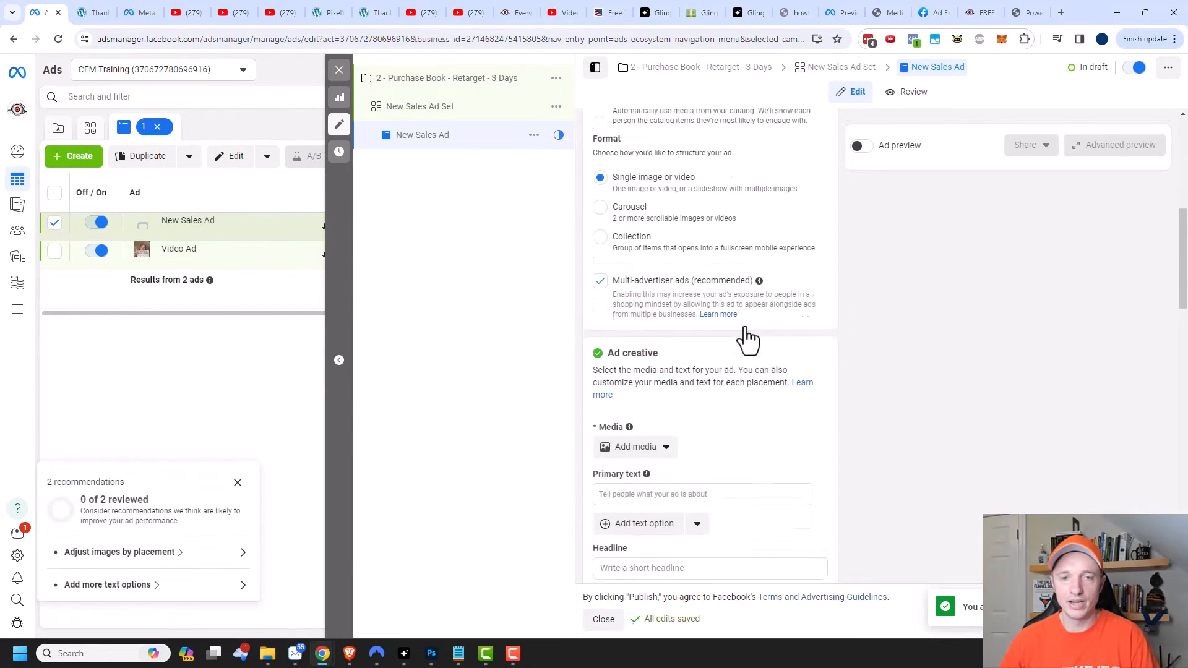
Upload the square 1080 × 1080 book shipment video as the ad's media, keeping the original crops and the default Advantage+ creative optimizations.
left_click(640, 316)
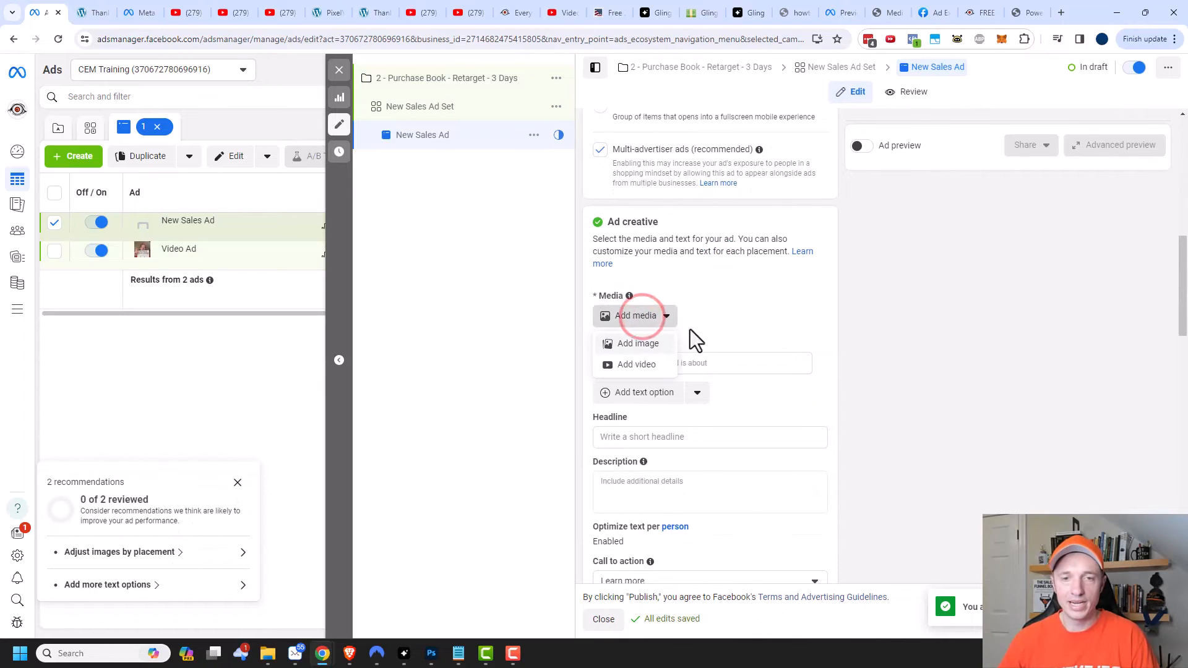
left_click(631, 365)
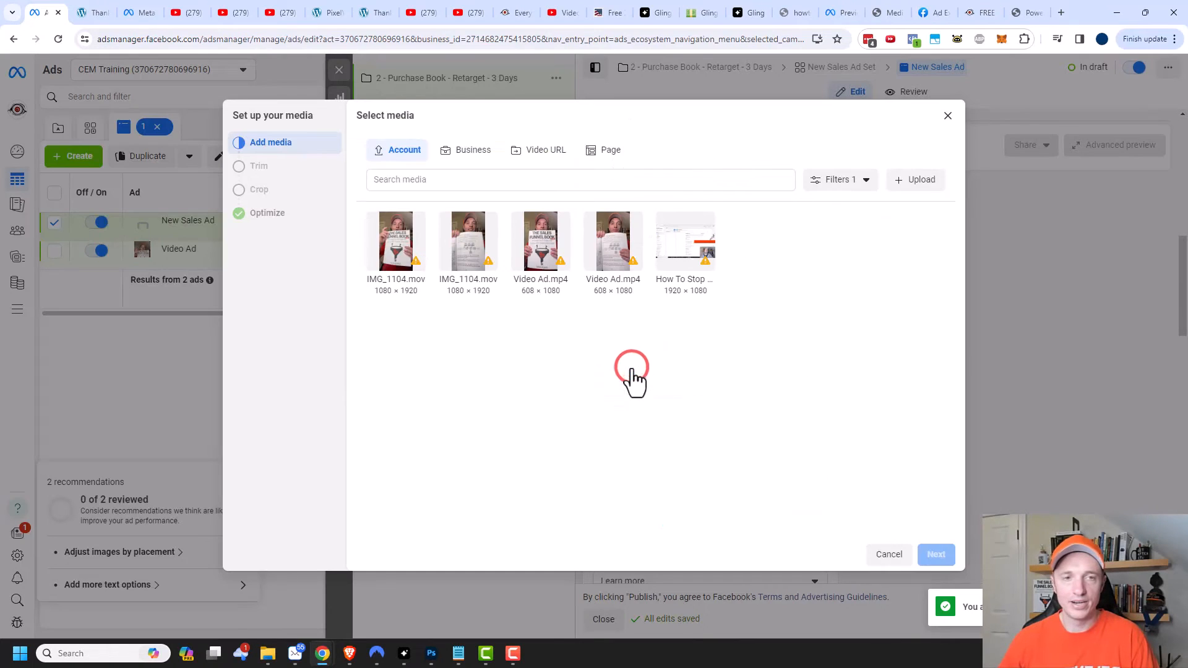
left_click(921, 181)
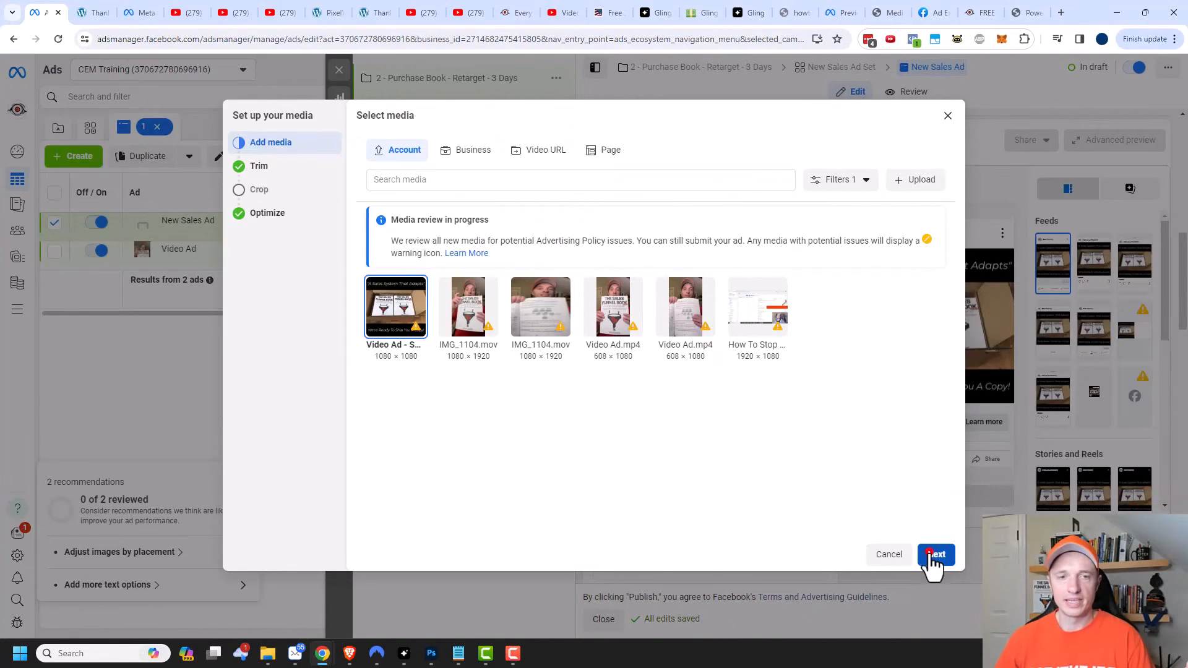
left_click(934, 555)
scroll(399, 495, "down", 1)
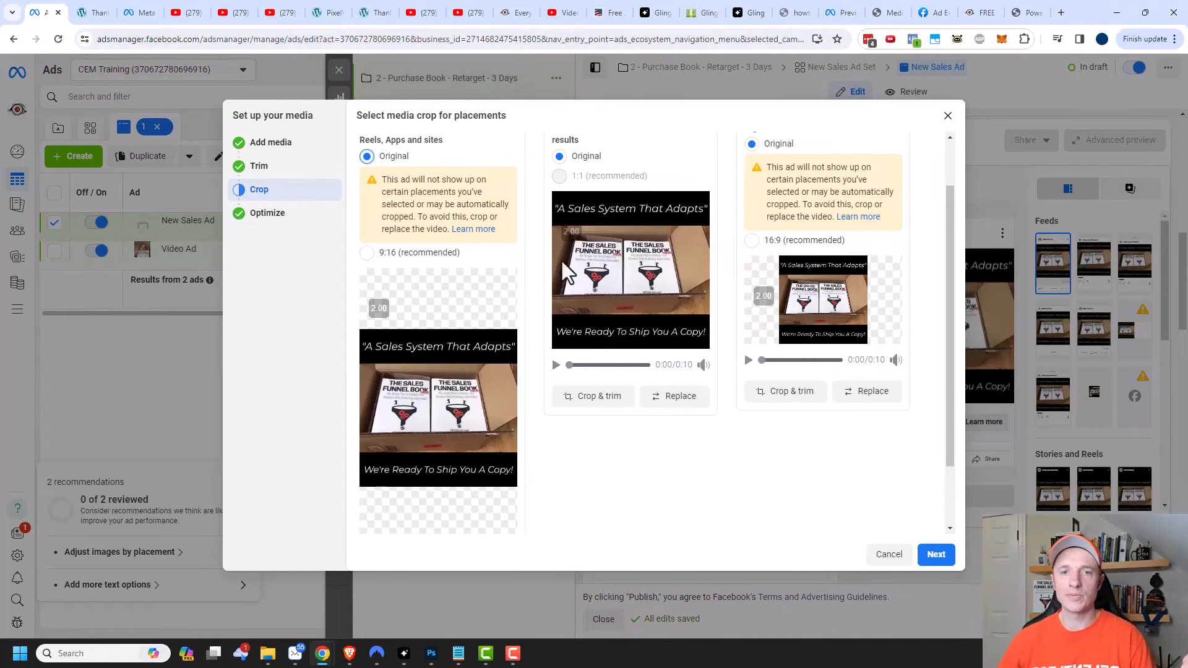
left_click(935, 555)
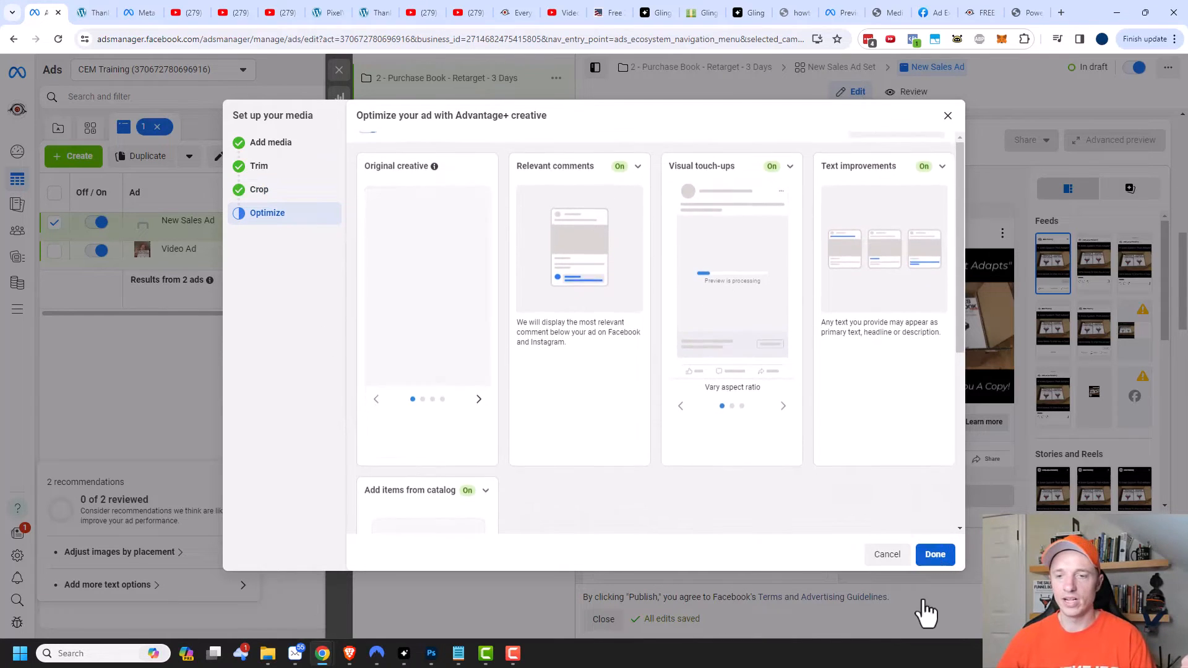
left_click(935, 554)
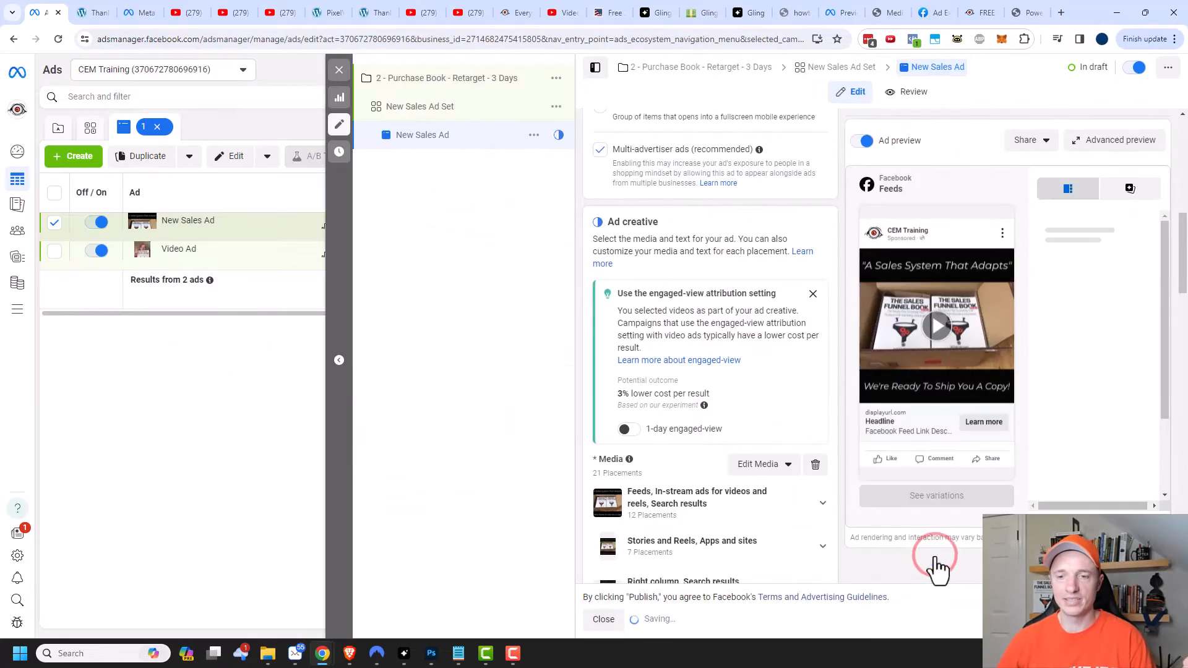
scroll(741, 217, "down", 8)
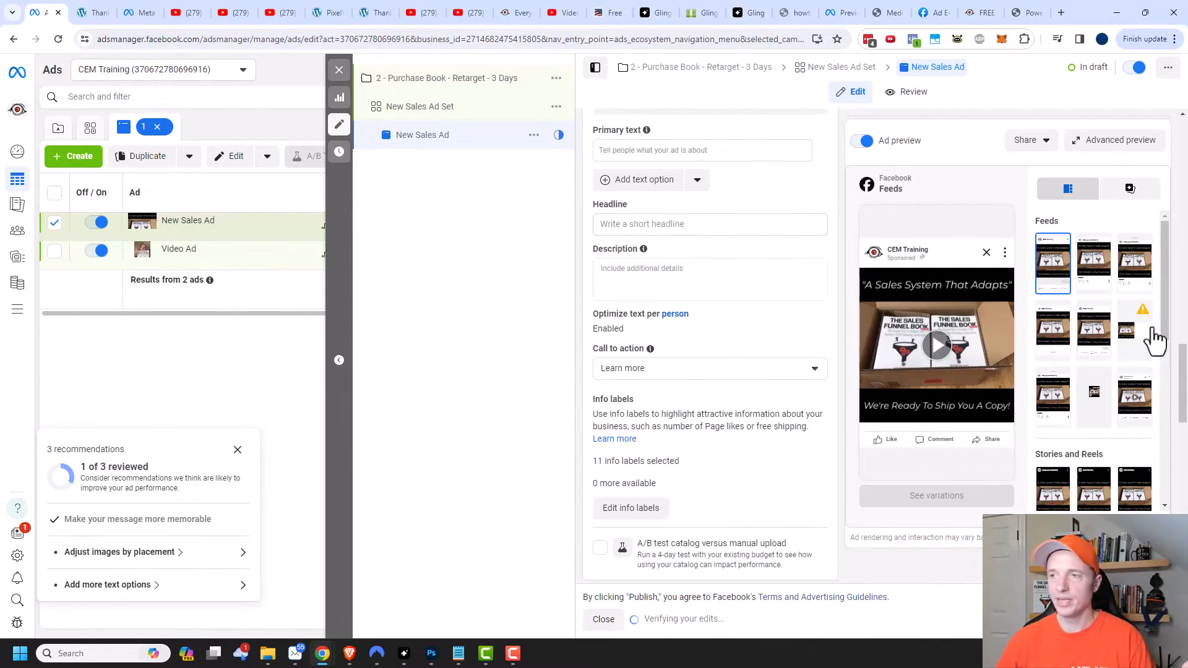
scroll(713, 353, "down", 5)
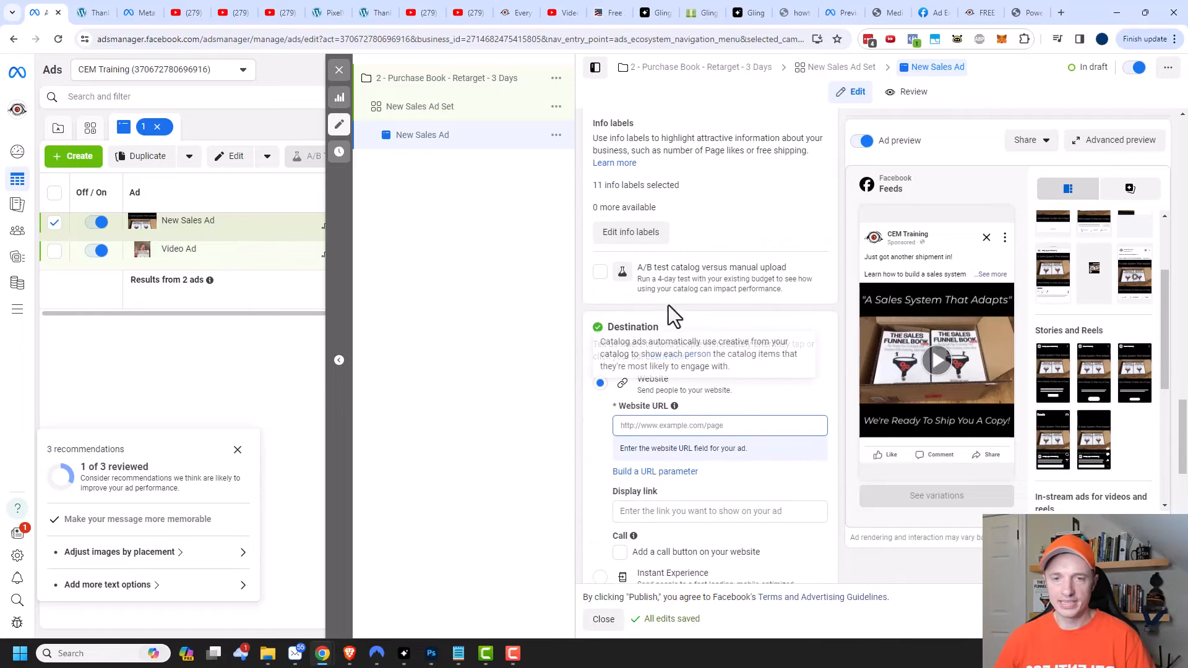
key("alt+Tab")
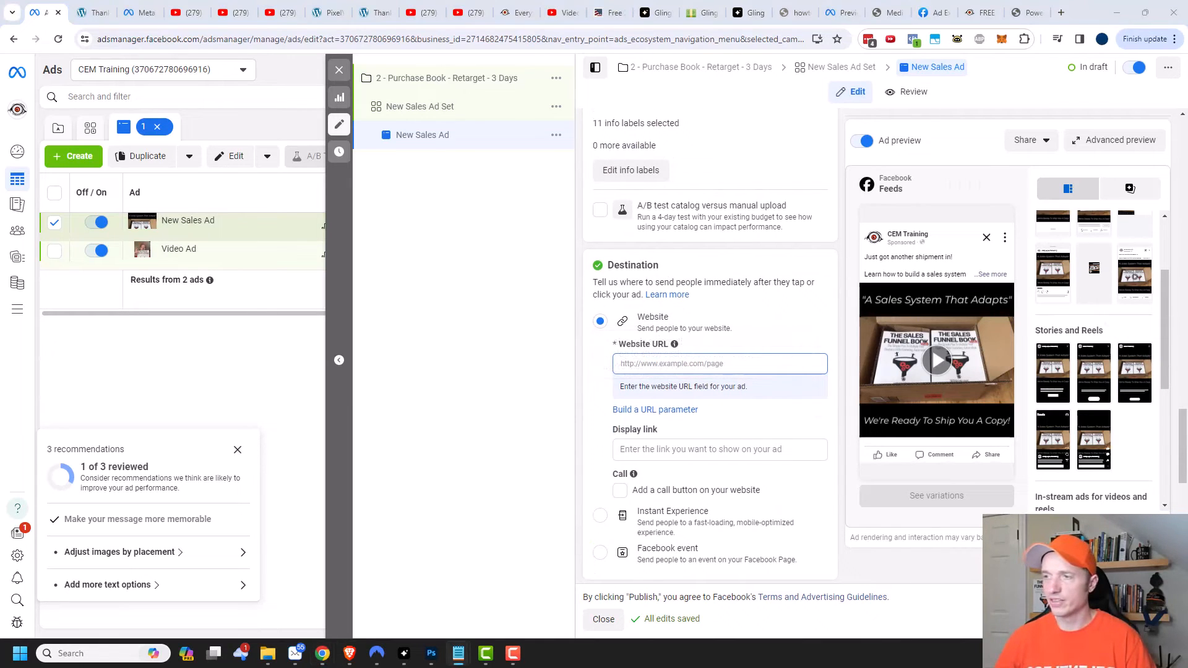
left_click(710, 371)
type("https://www.crazyeye.marketing/book/")
scroll(764, 347, "down", 6)
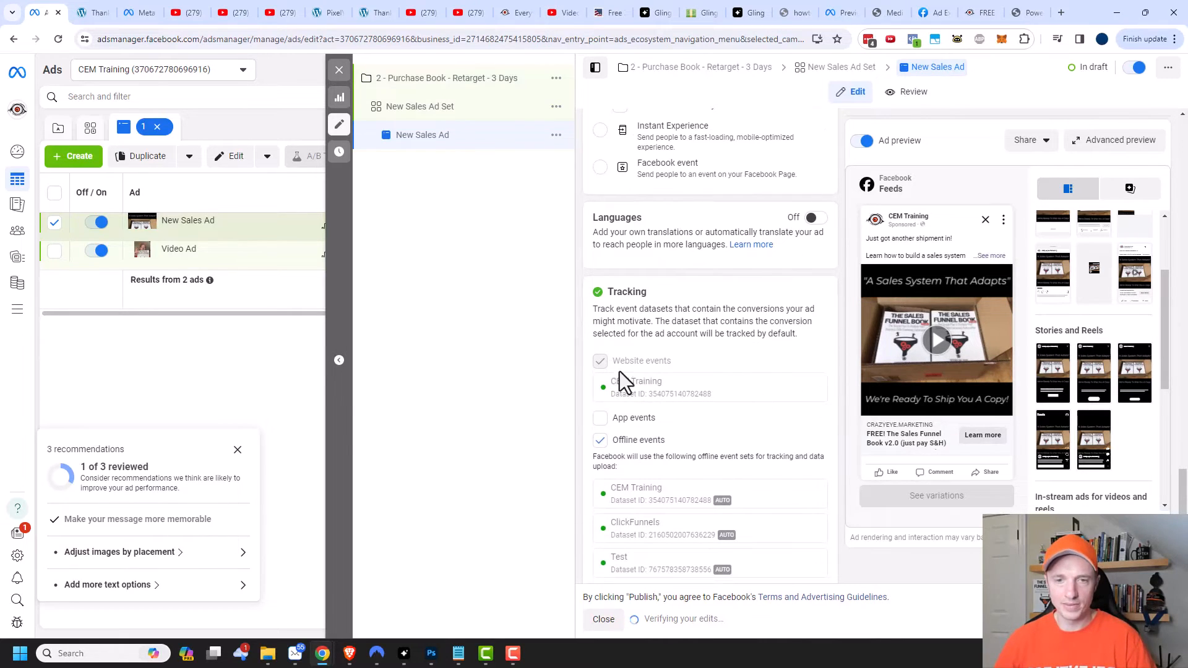
scroll(767, 415, "down", 3)
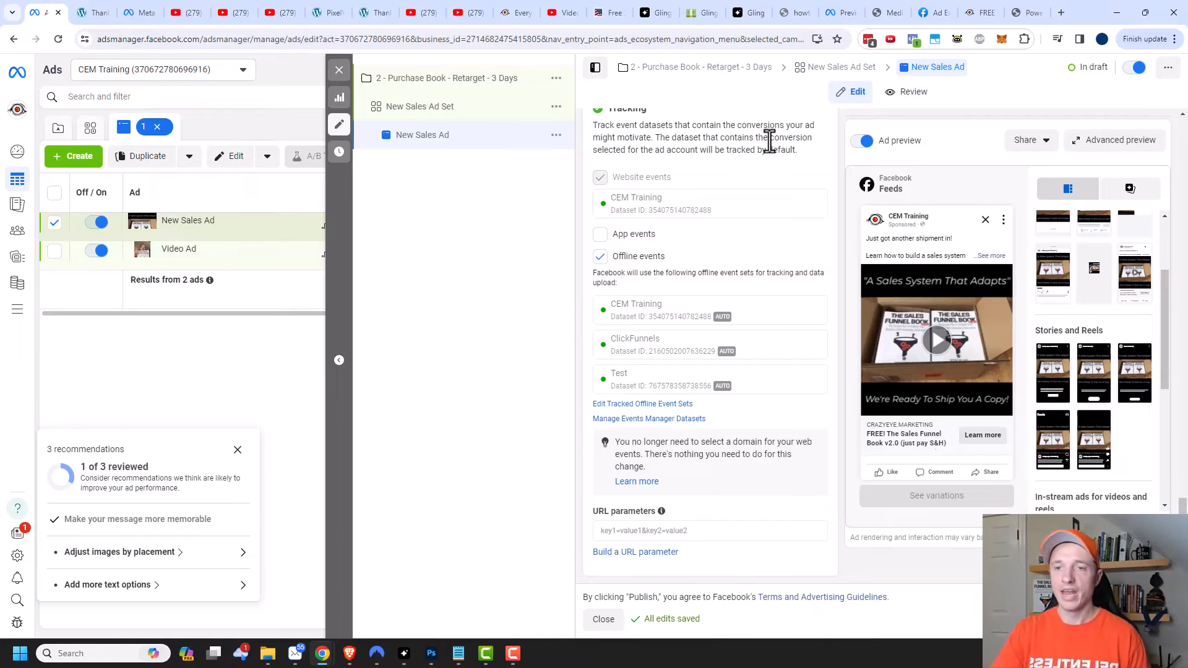
Switch to the Notepad outline and check the Campaign 3 line in the Pixel Install notes.
mouse_move(933, 291)
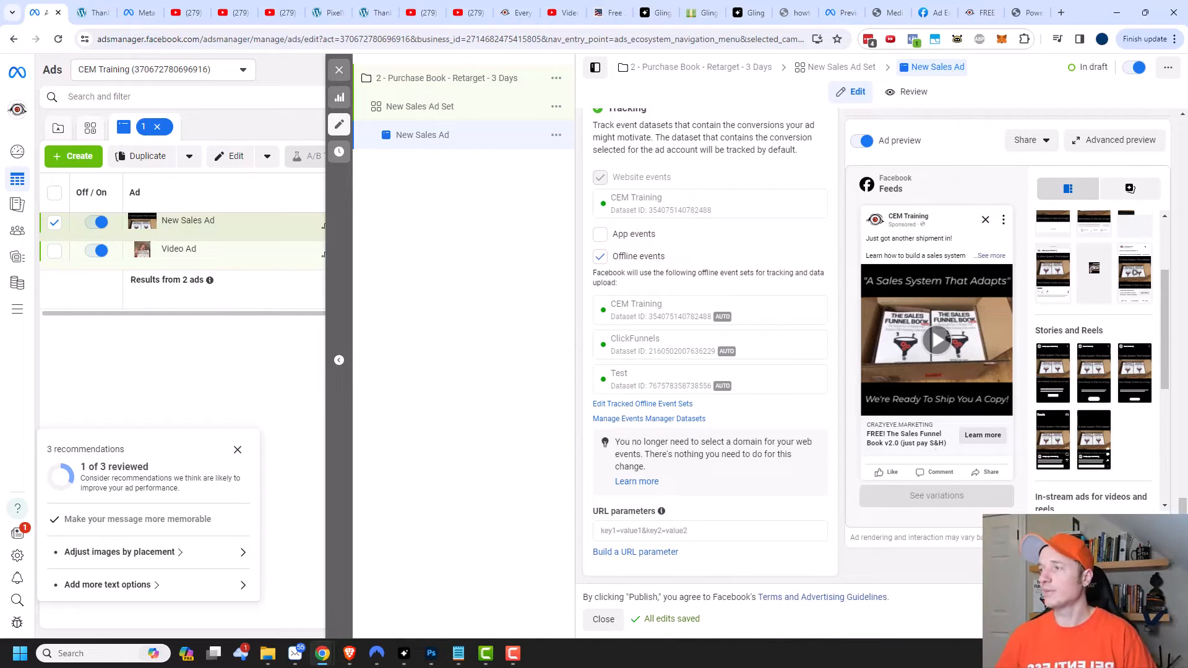
left_click_drag(1187, 62, 1187, 38)
left_click(533, 38)
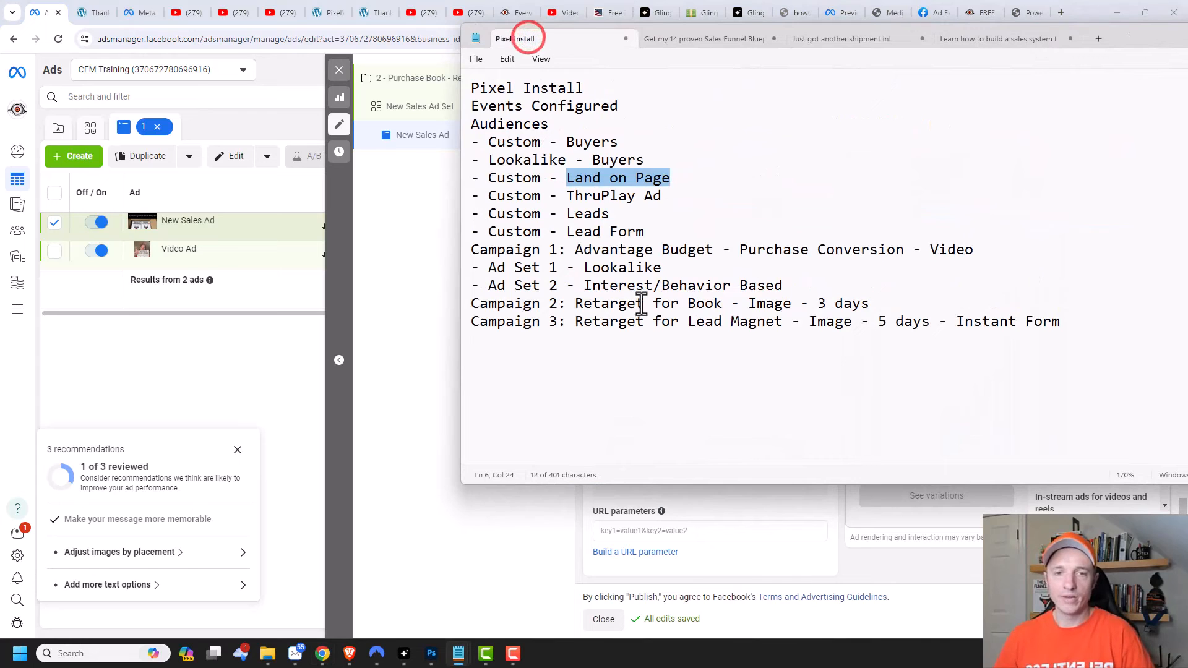
left_click_drag(567, 324, 1061, 333)
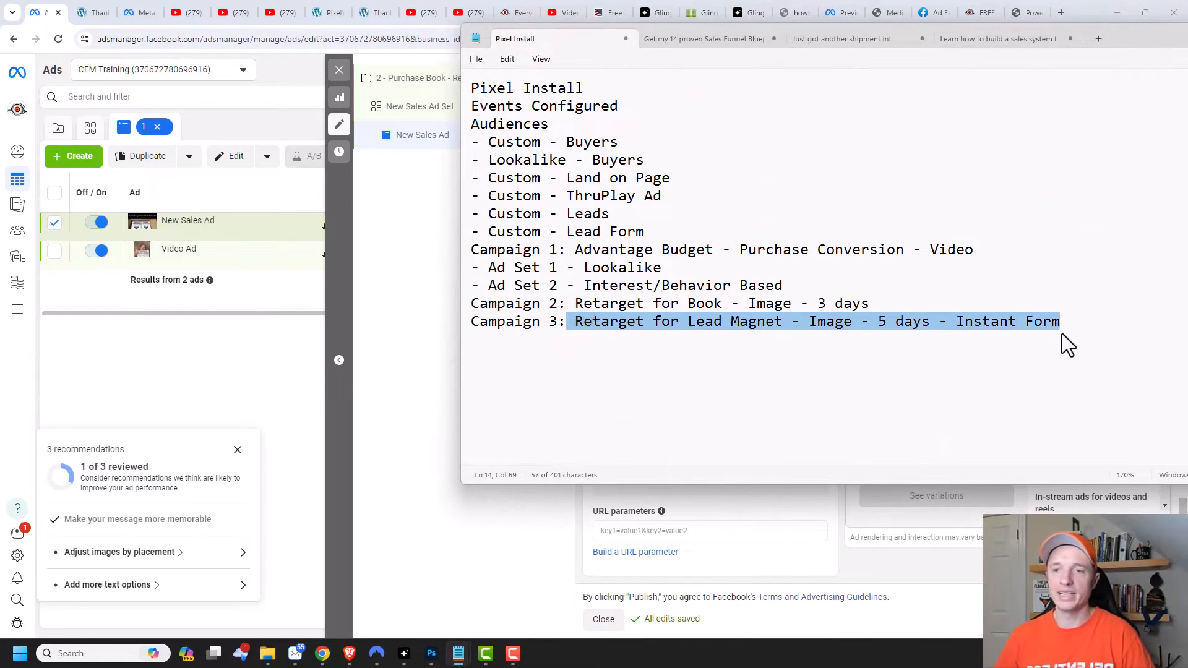
left_click_drag(1120, 41, 1187, 44)
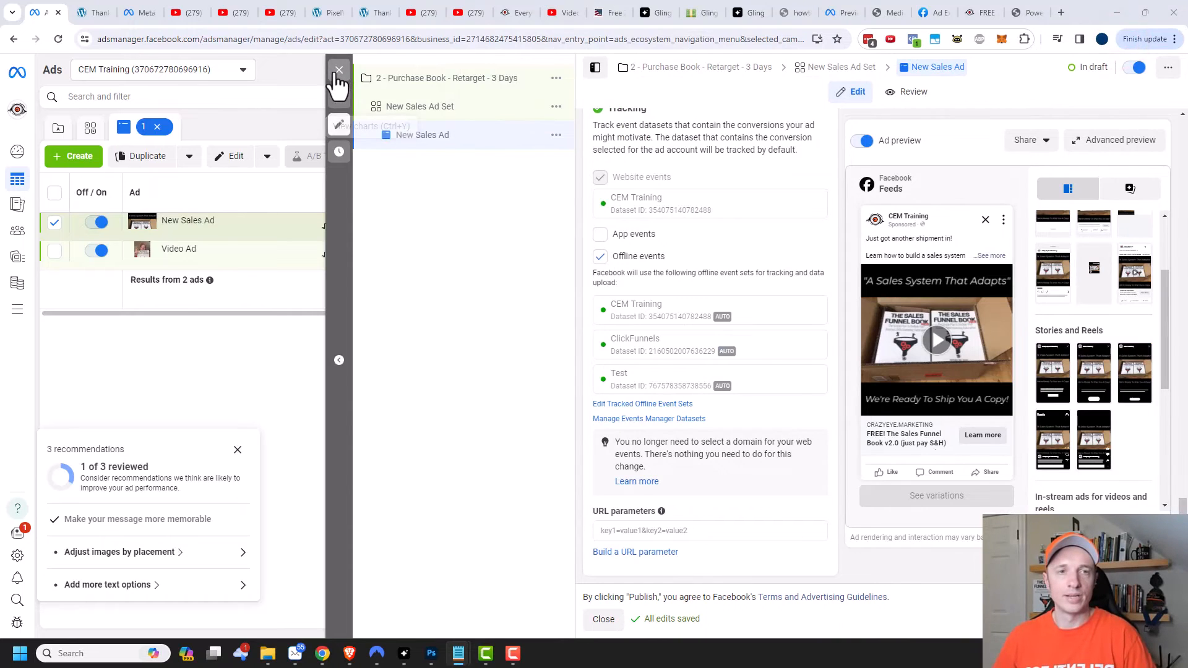
Close the ad editor and create a new campaign with the Leads objective using the Manual leads campaign setup.
left_click(339, 69)
left_click(93, 127)
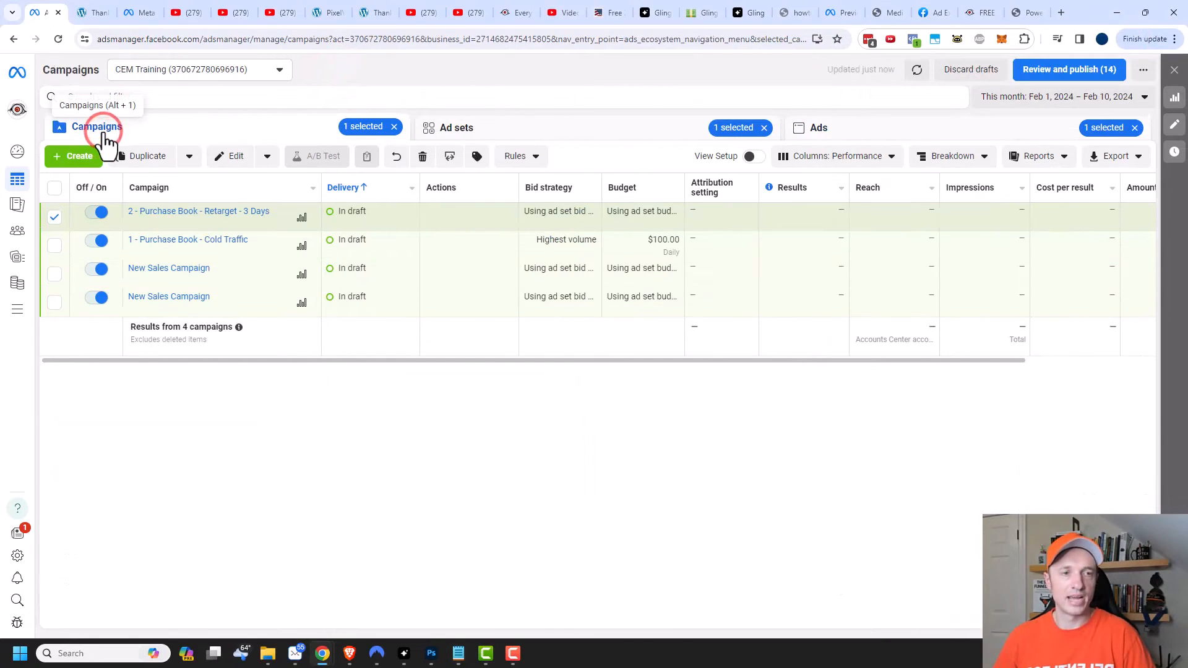
left_click(85, 160)
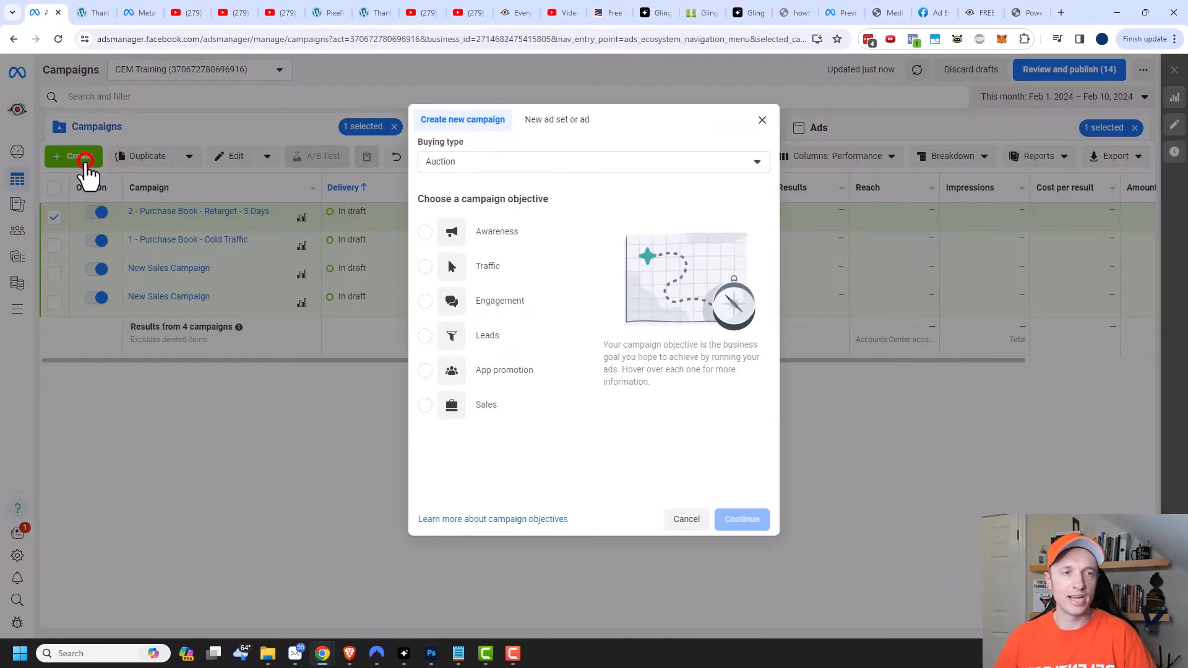
left_click(425, 337)
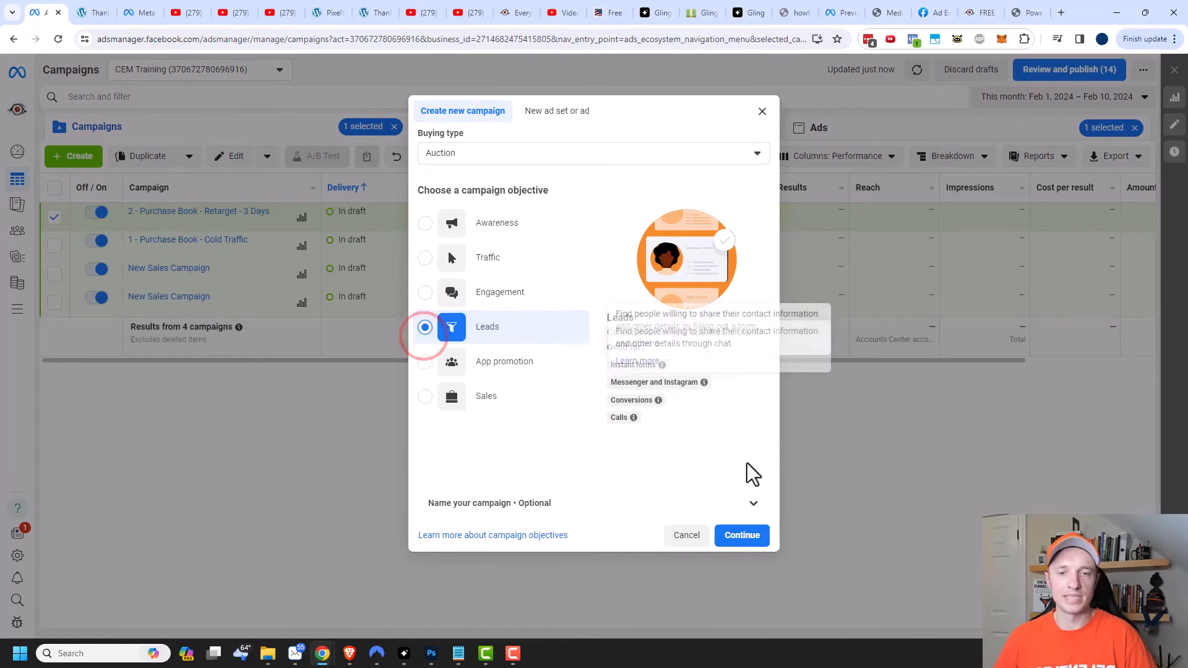
left_click(742, 537)
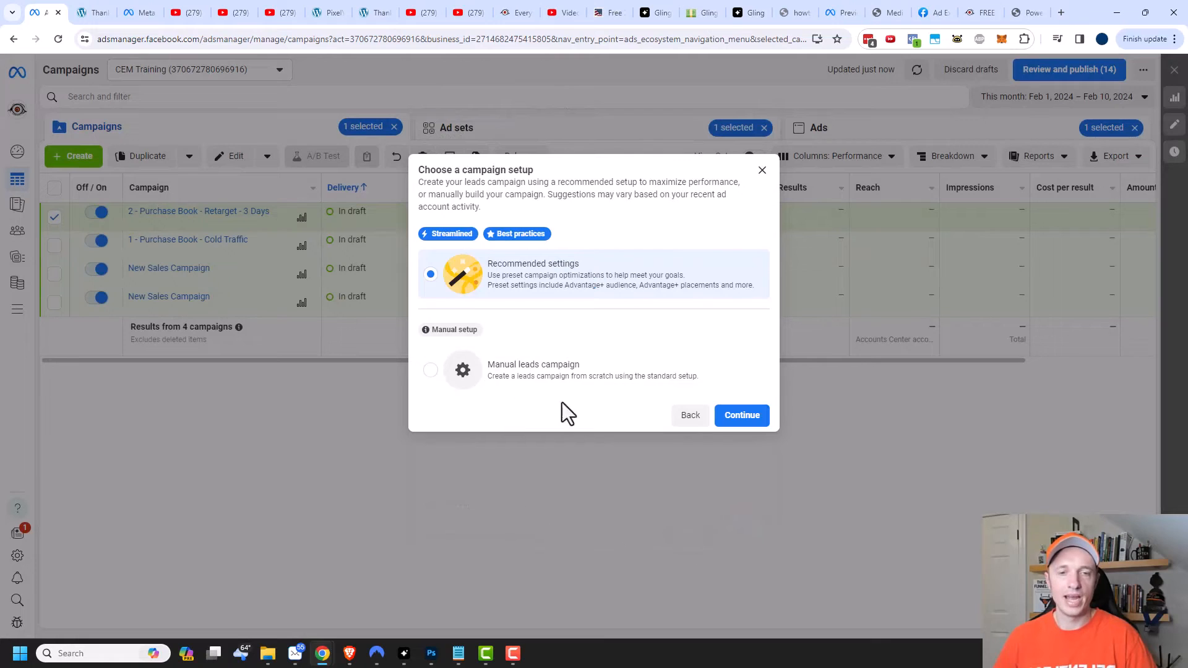
left_click(532, 374)
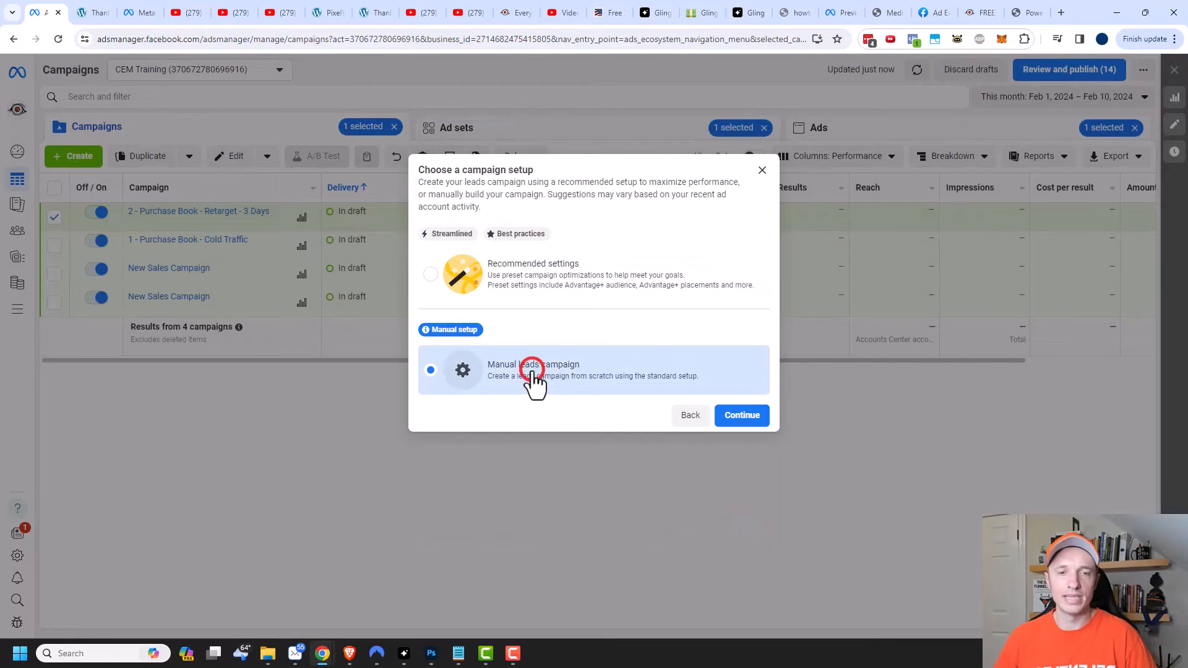
left_click(742, 415)
Name the campaign "3 - Blueprint Leads - Retarget - Days 4-8" and turn on Advantage campaign budget.
left_click_drag(718, 159, 595, 159)
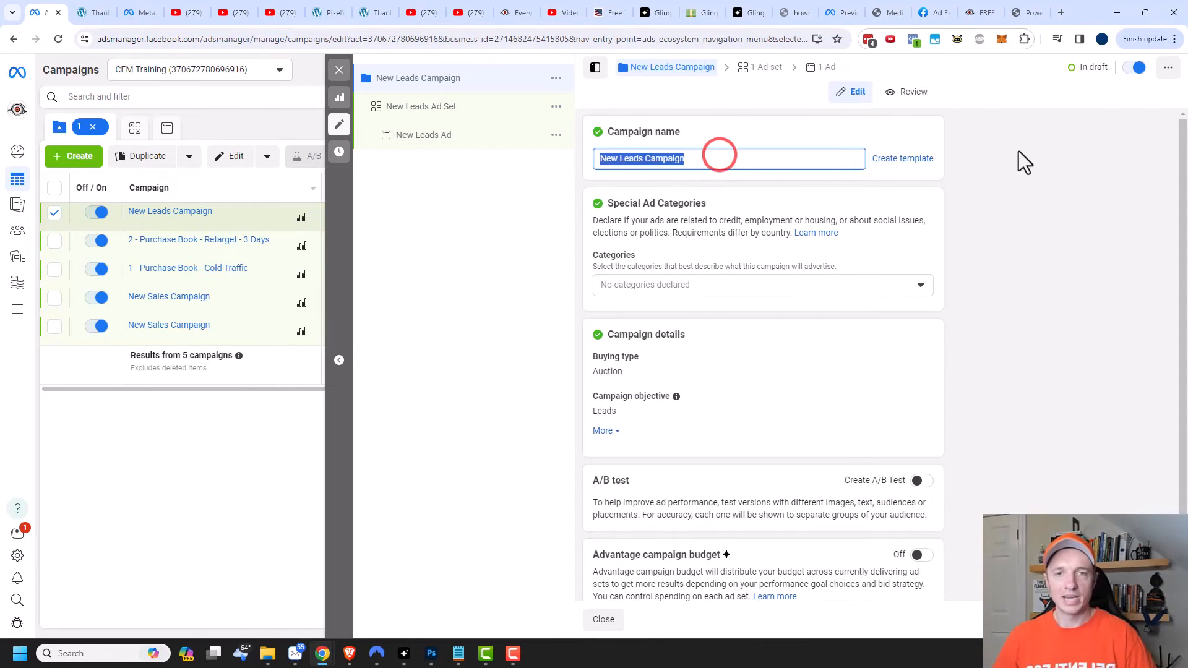
type("3 - ")
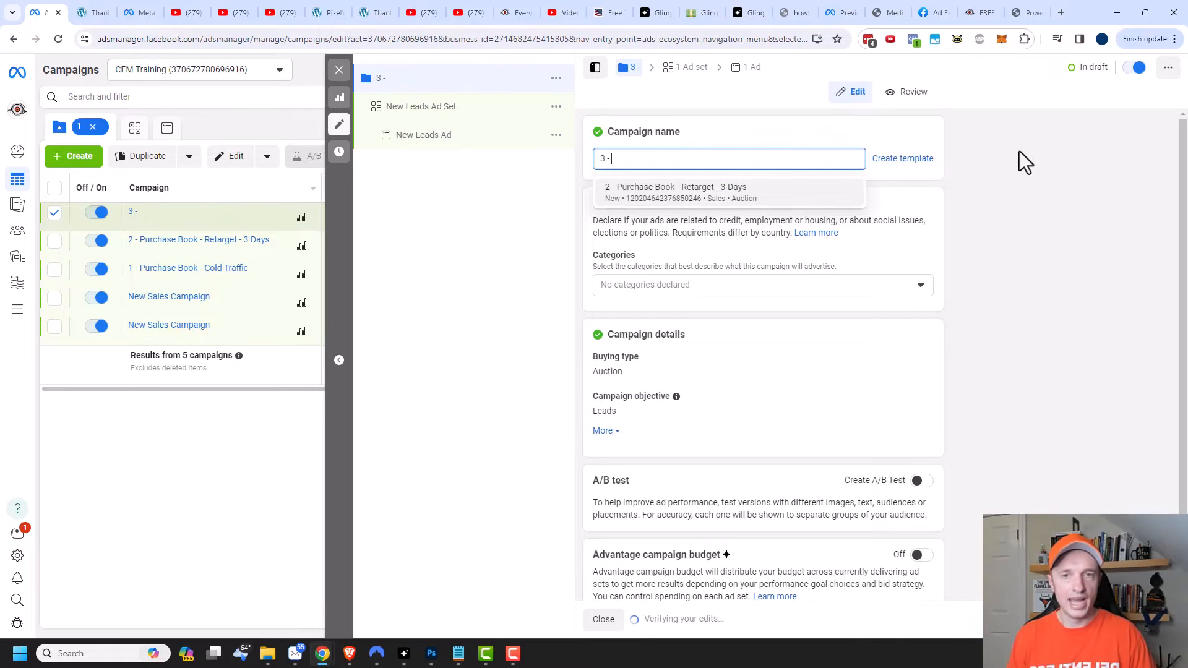
type("Blueprint Leads - Retarget - Days 4-8")
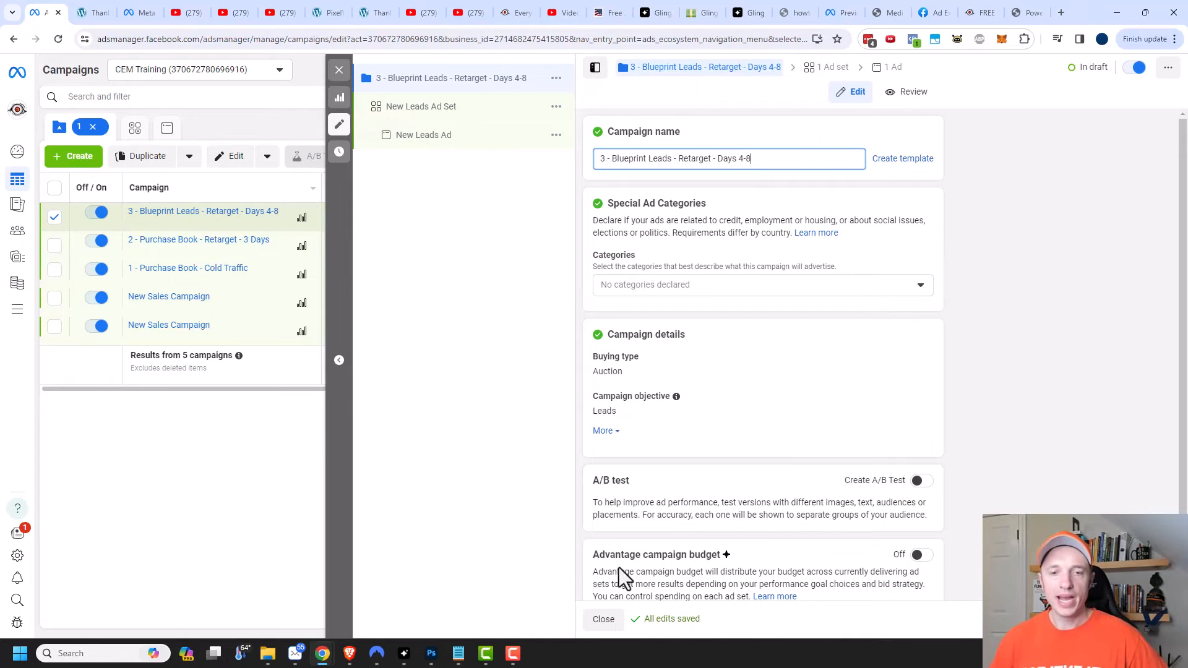
left_click(922, 564)
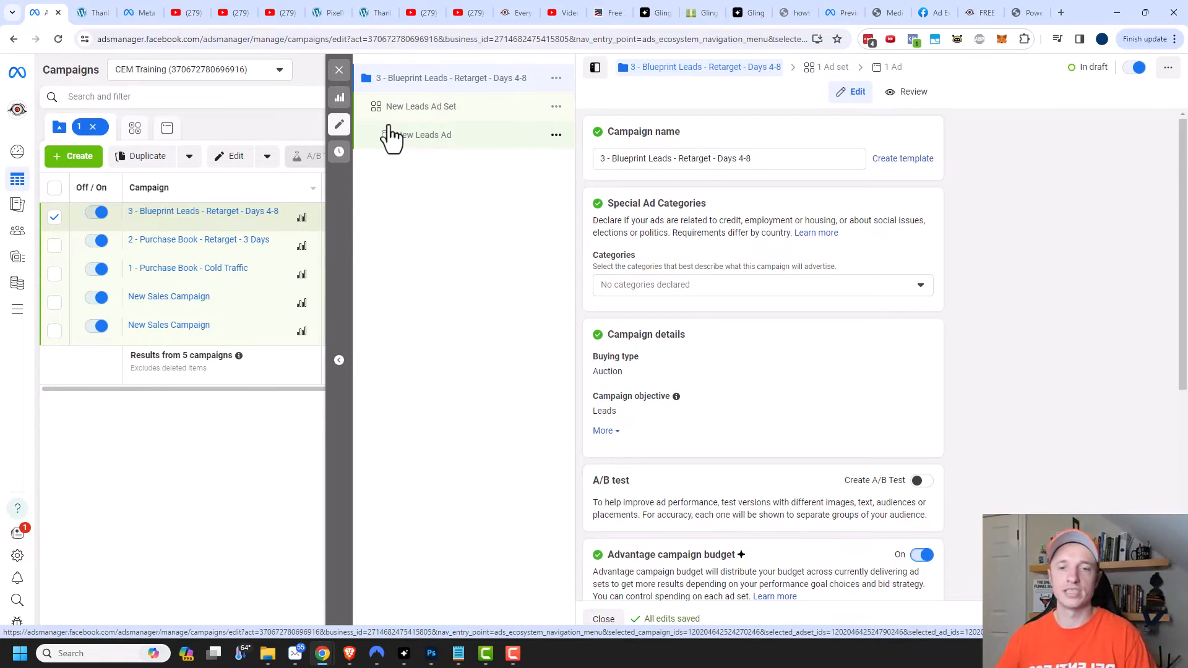
Rename the campaign's new leads ad set as "Convert on Website".
left_click(459, 109)
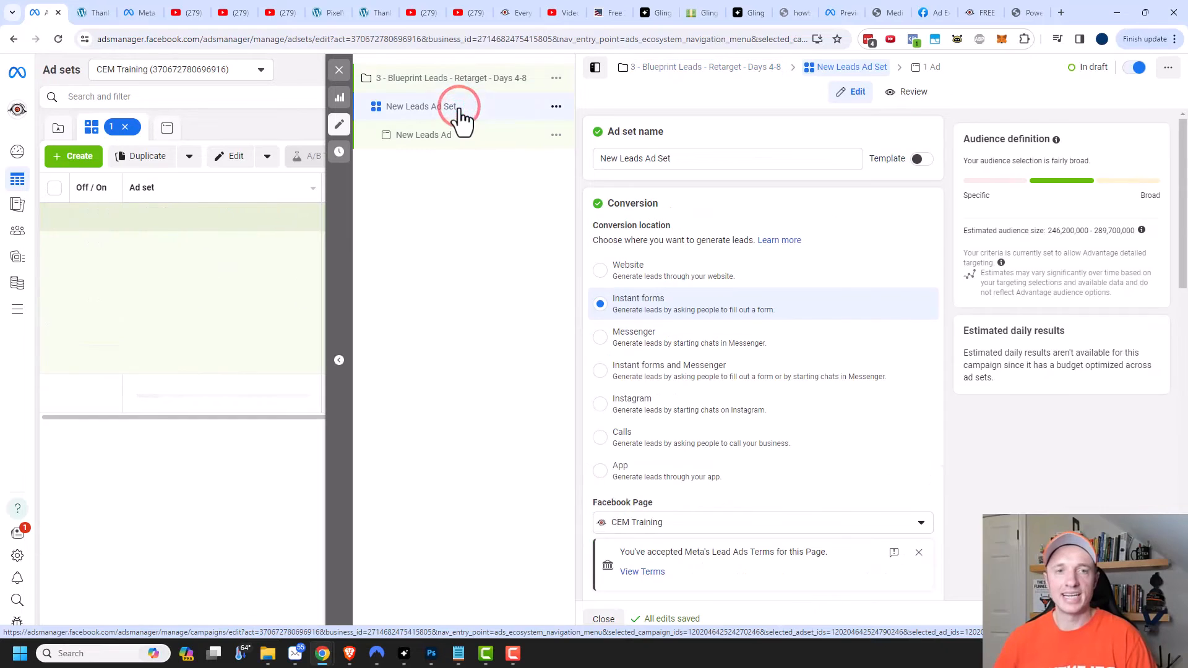
triple_click(745, 158)
type("C")
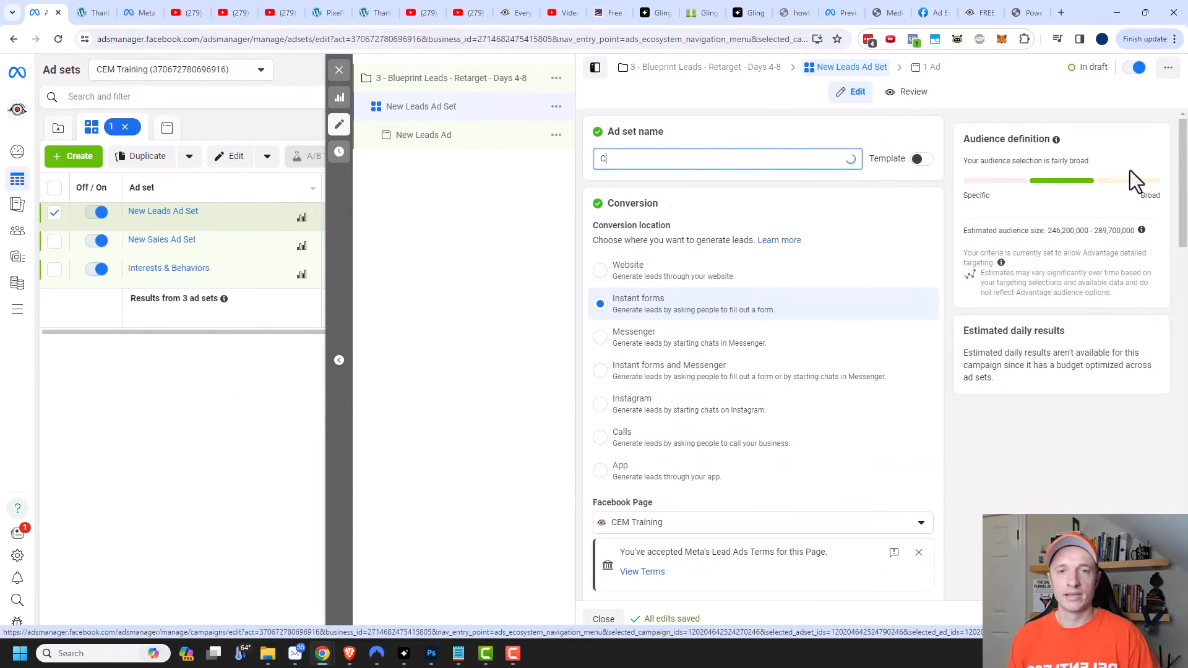
type("onvert on Website")
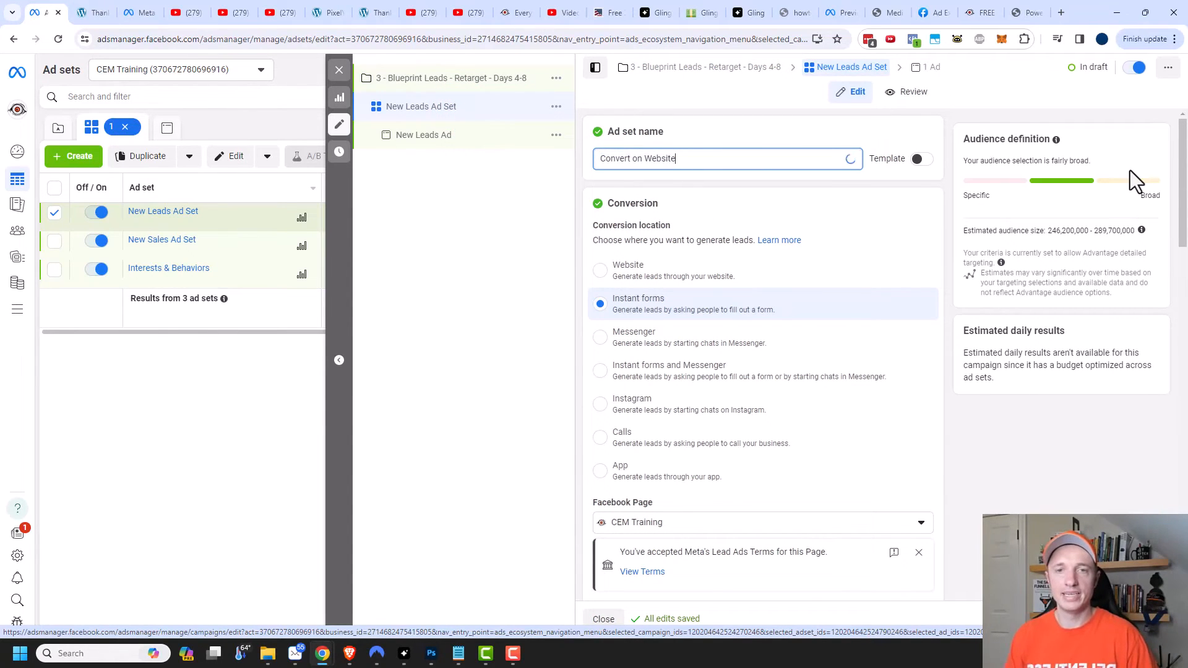
Set the ad set's conversion location to Website and its conversion event to Lead.
left_click(599, 271)
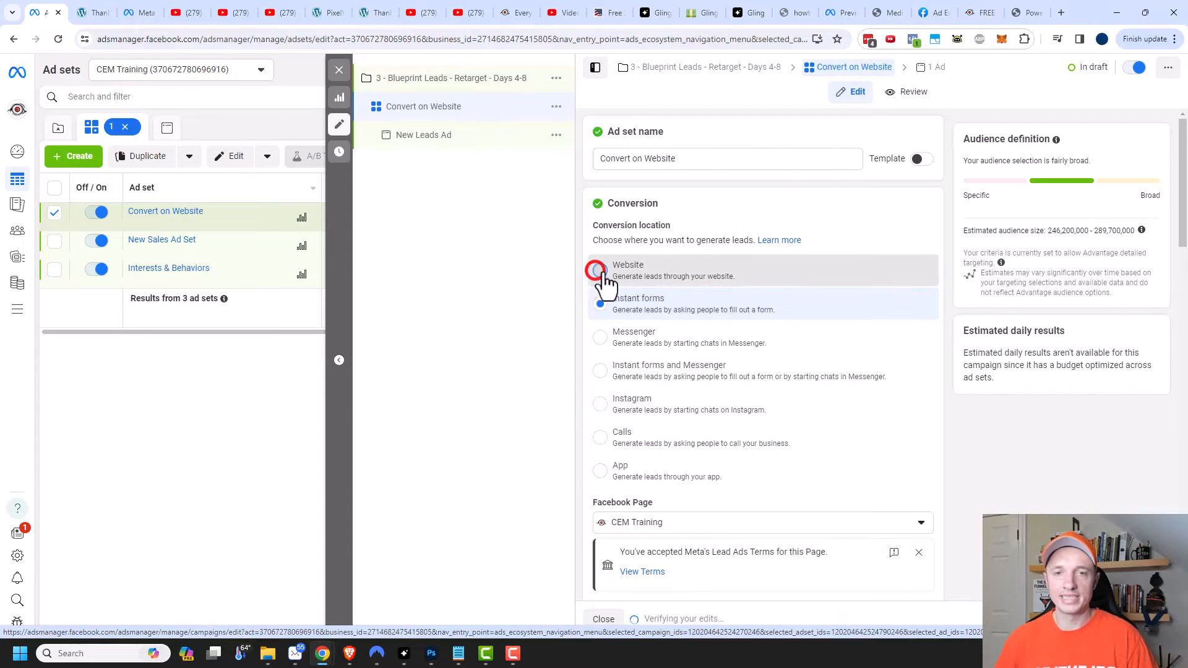
scroll(745, 284, "down", 4)
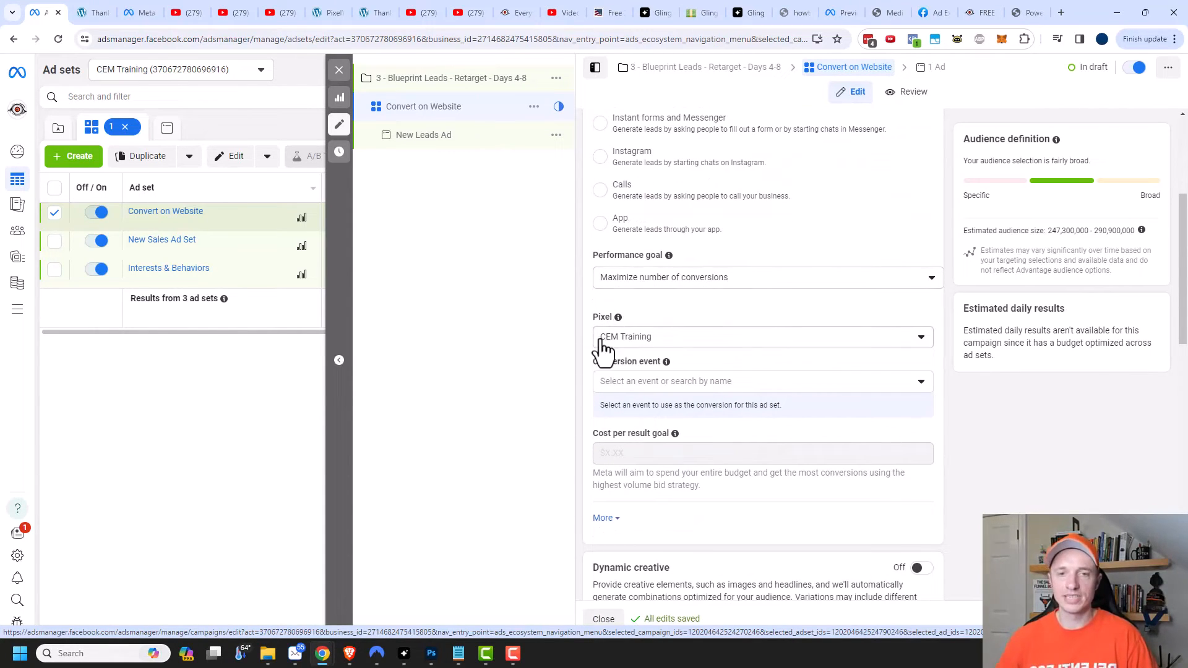
scroll(641, 346, "down", 1)
left_click(682, 334)
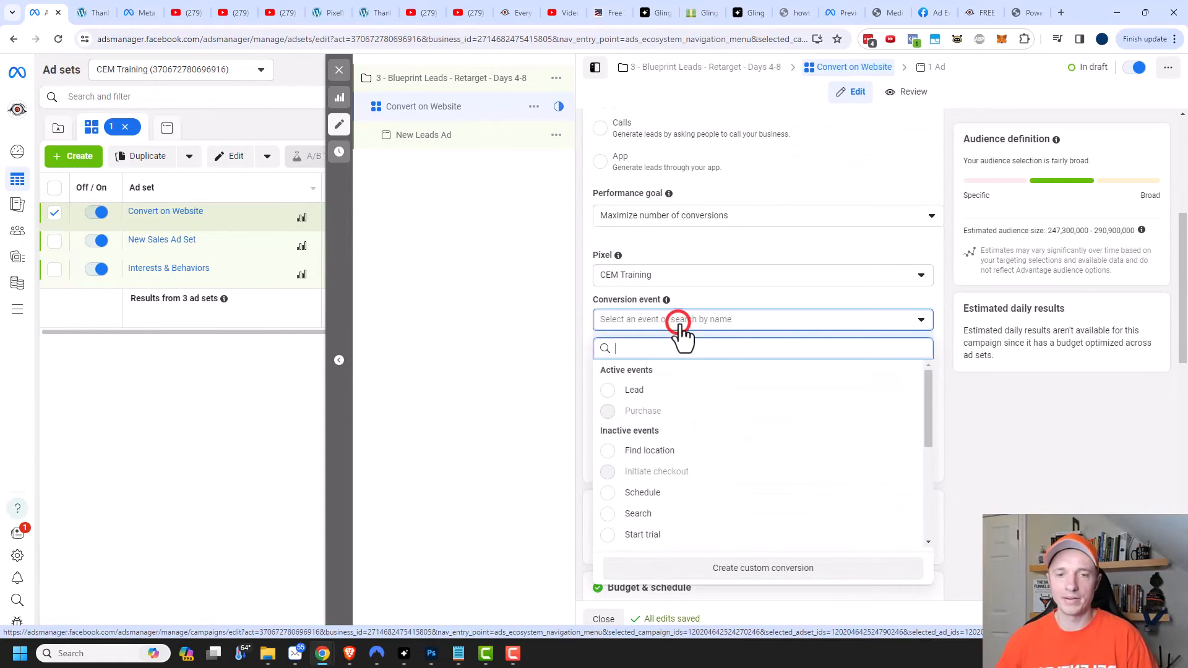
left_click(605, 390)
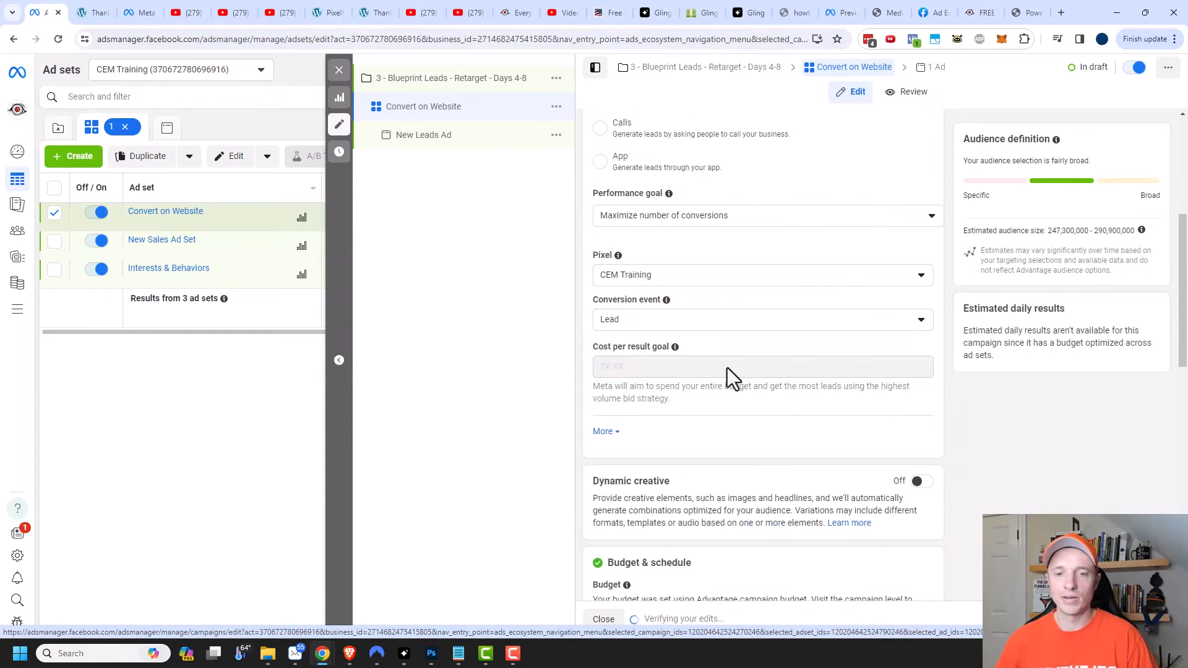
Set the daily budget to $5 at the campaign level of the Blueprint Leads campaign.
scroll(727, 365, "down", 4)
scroll(728, 365, "down", 1)
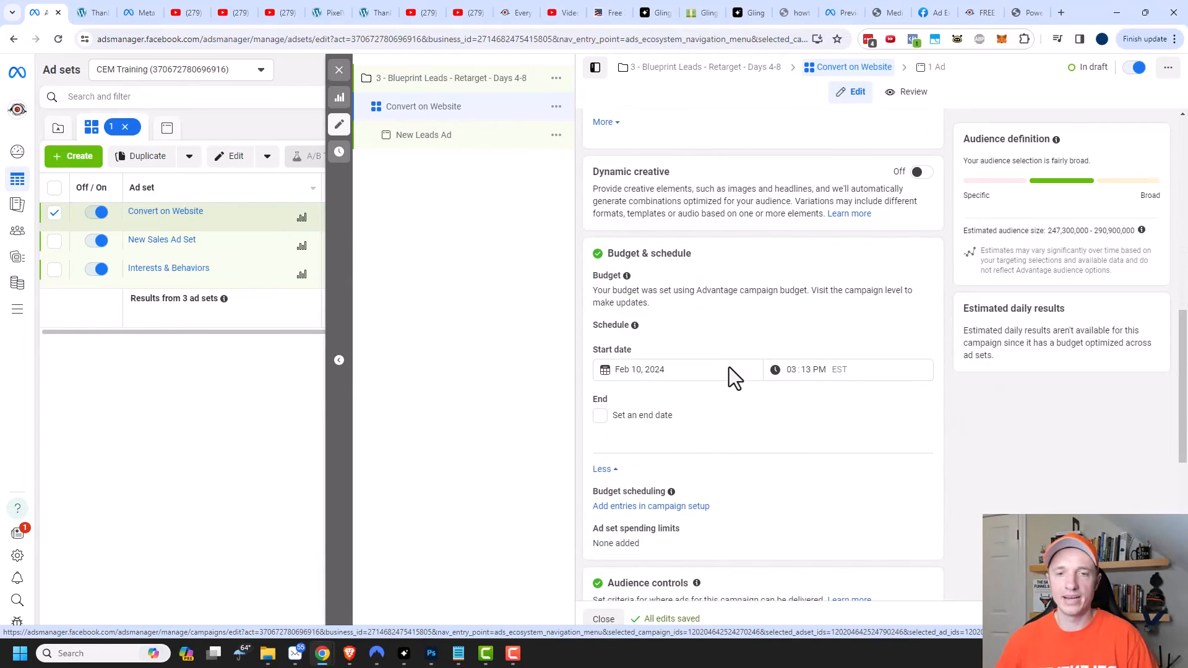
scroll(680, 371, "down", 1)
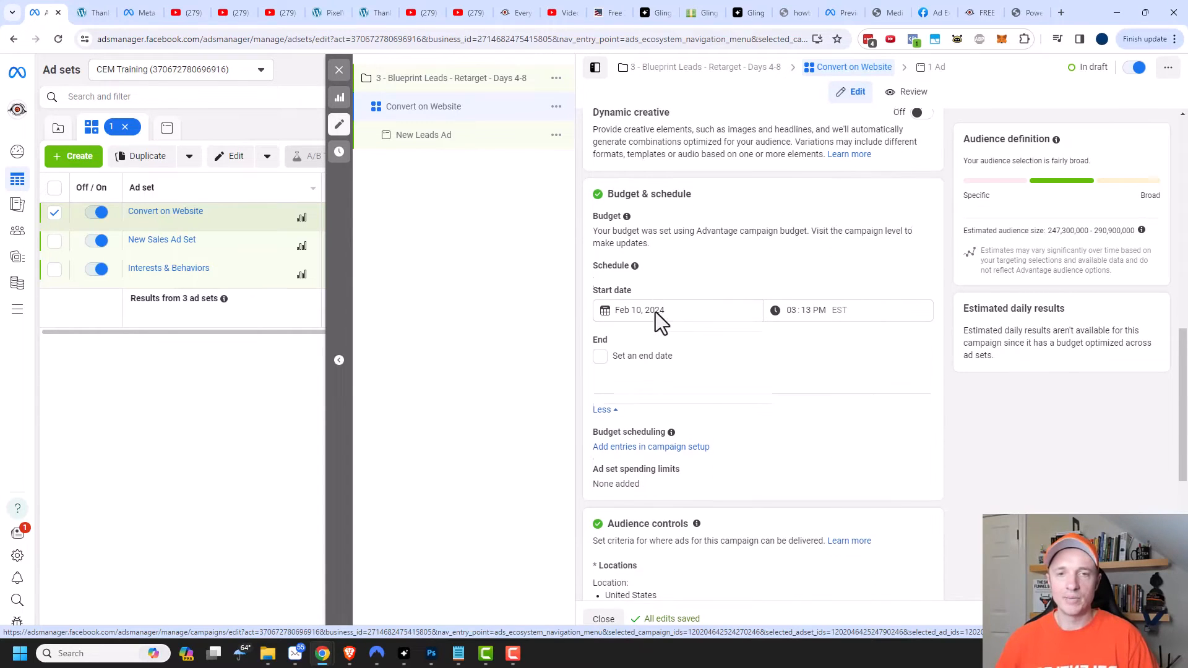
left_click(440, 78)
scroll(721, 313, "down", 3)
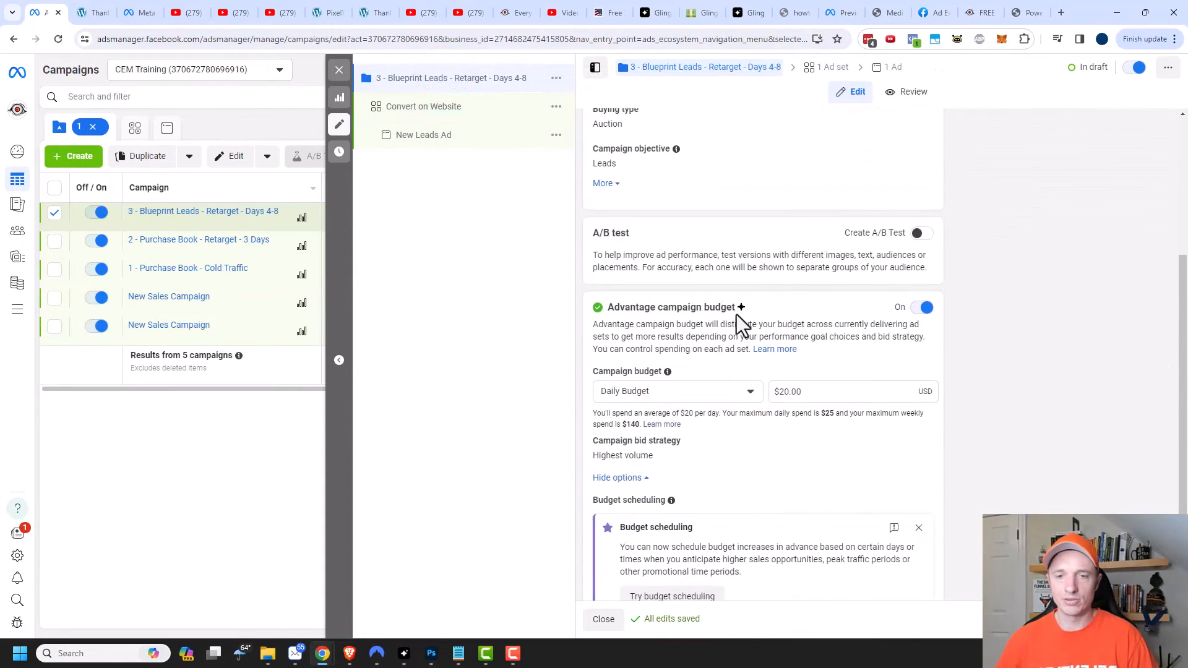
left_click_drag(825, 328, 756, 332)
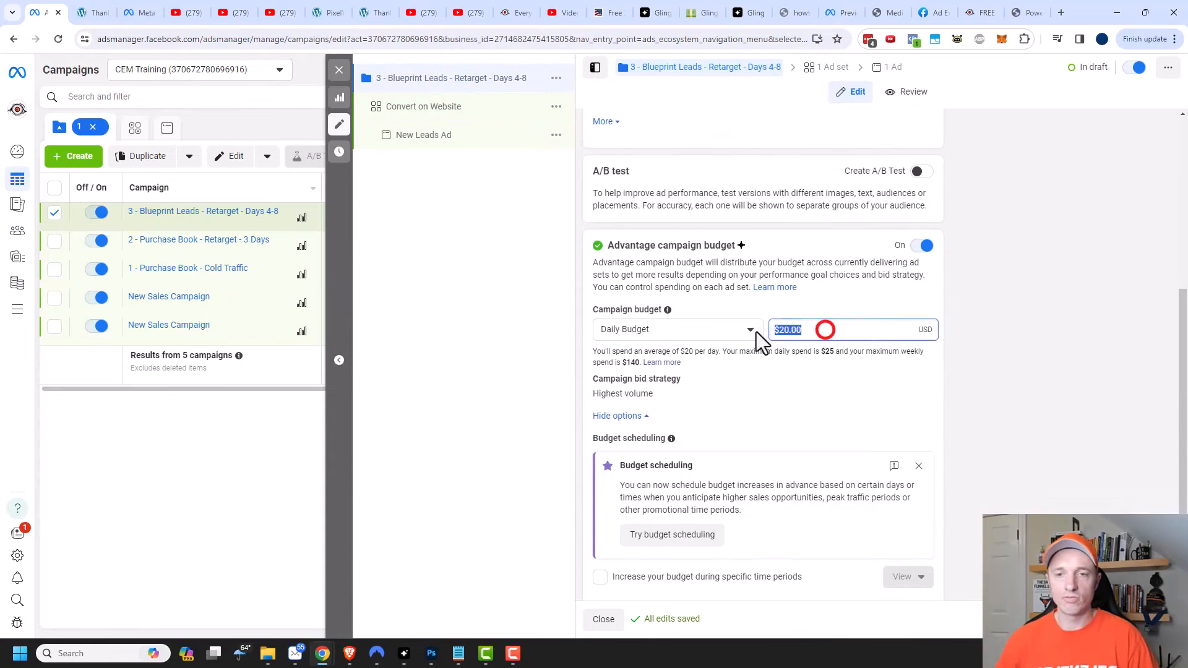
type("5")
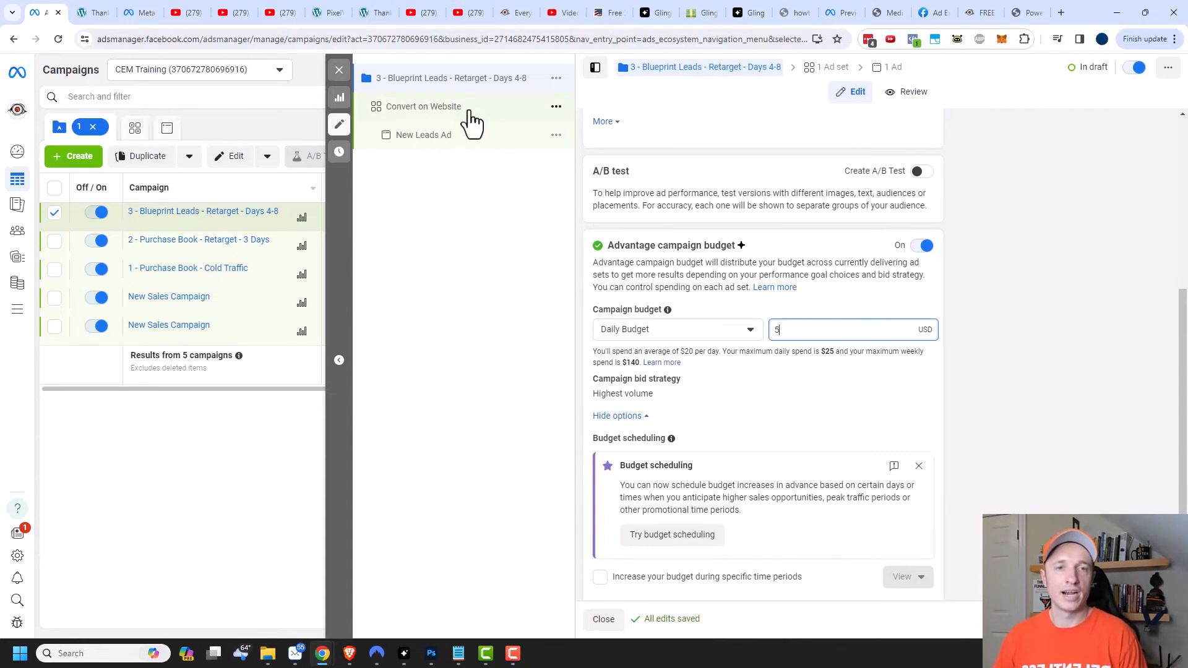
Switch the Convert on Website ad set from Advantage+ audience to the original audience options.
left_click(449, 107)
scroll(749, 186, "down", 15)
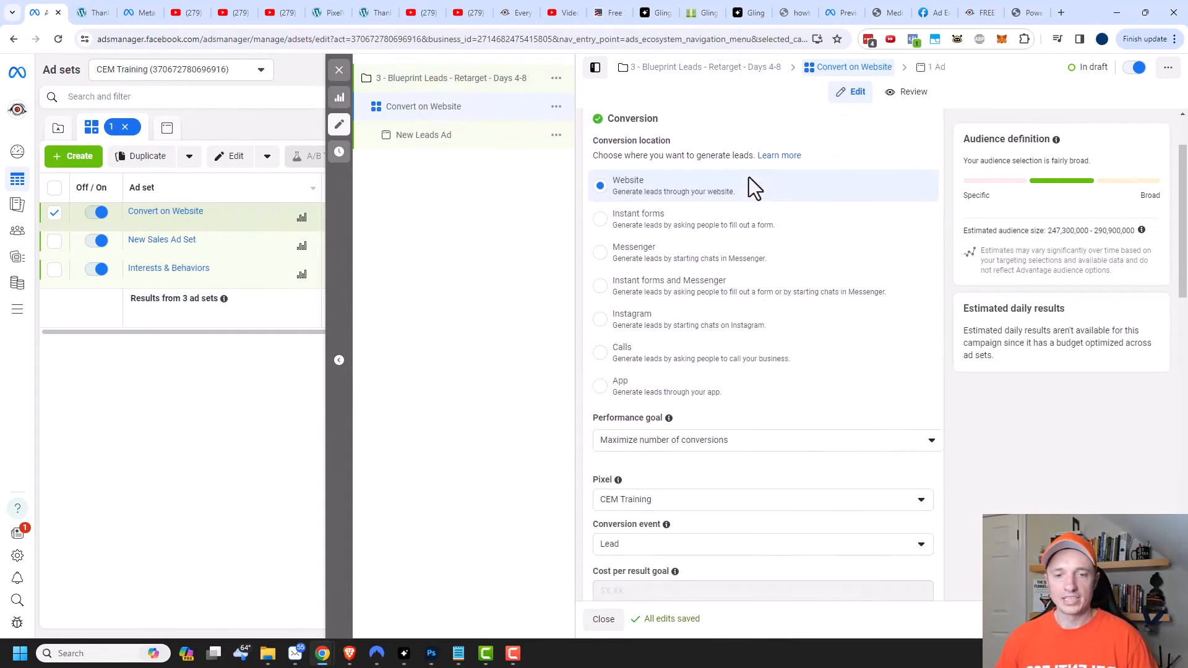
scroll(833, 278, "down", 2)
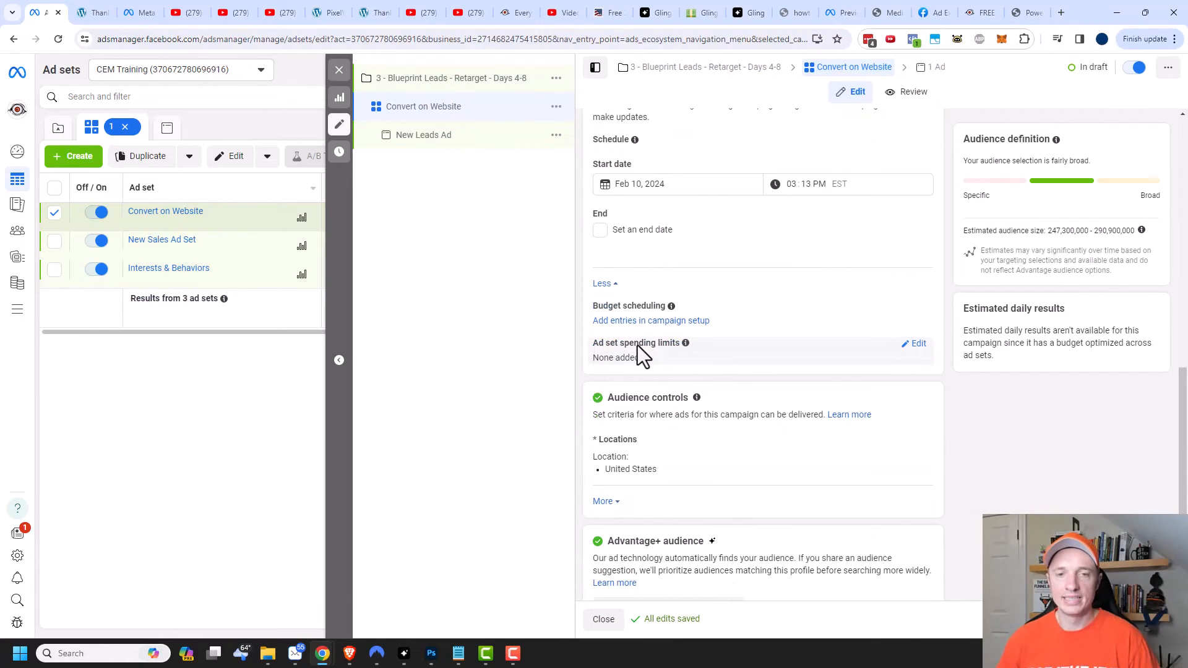
scroll(742, 347, "down", 1)
scroll(742, 371, "down", 3)
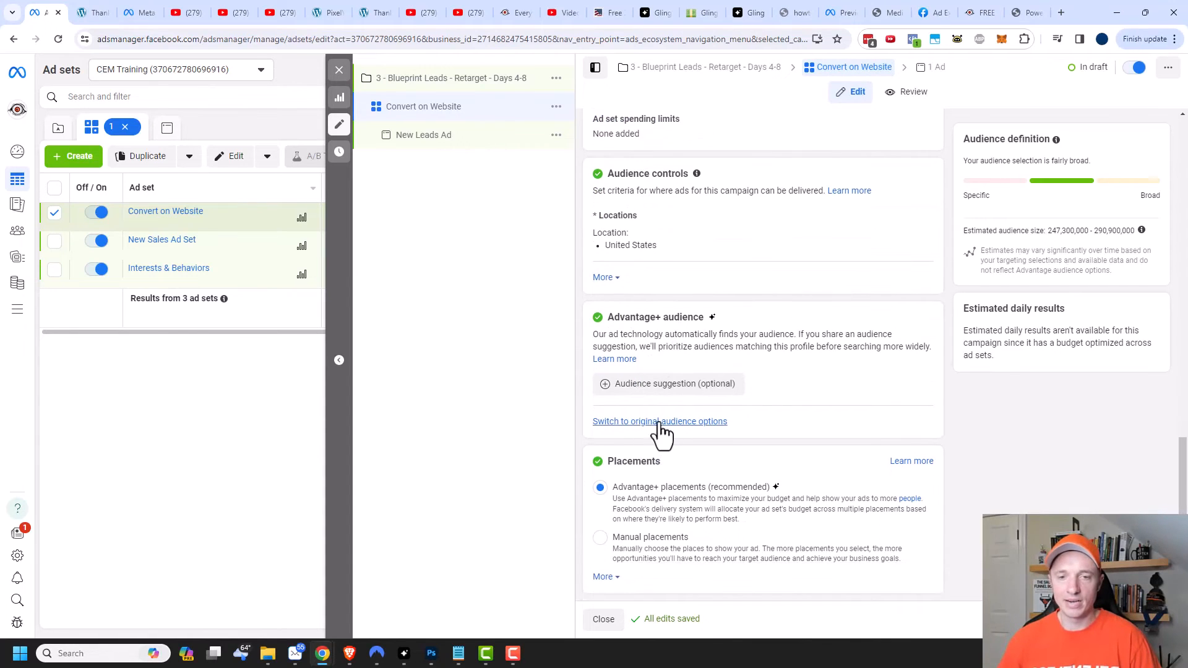
left_click(659, 423)
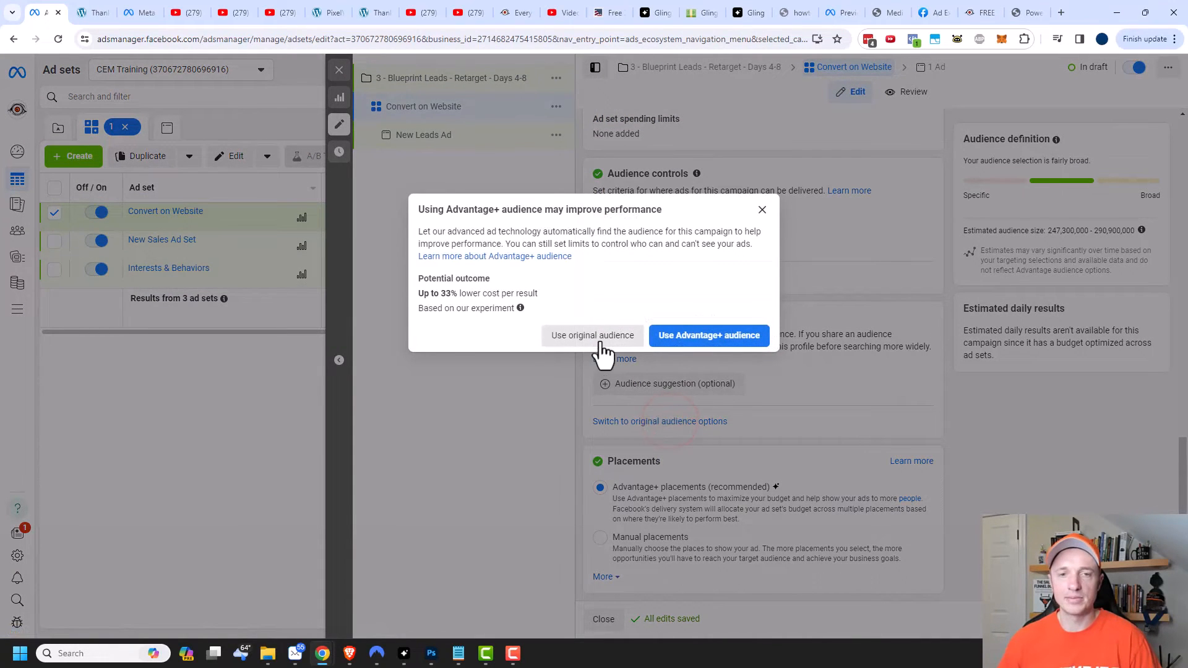
left_click(600, 337)
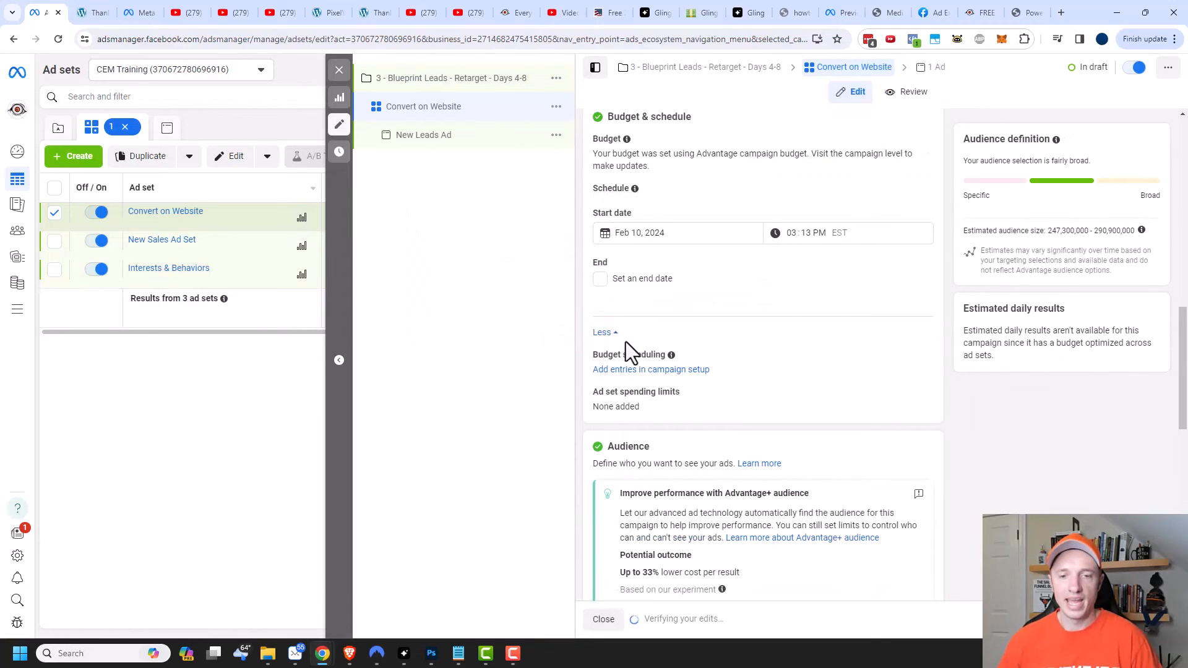
Include the custom audiences "Visited Book Sales Page - 8 Days" and "Watched Book Ad - 8 Days" in the ad set's targeting.
scroll(692, 329, "down", 8)
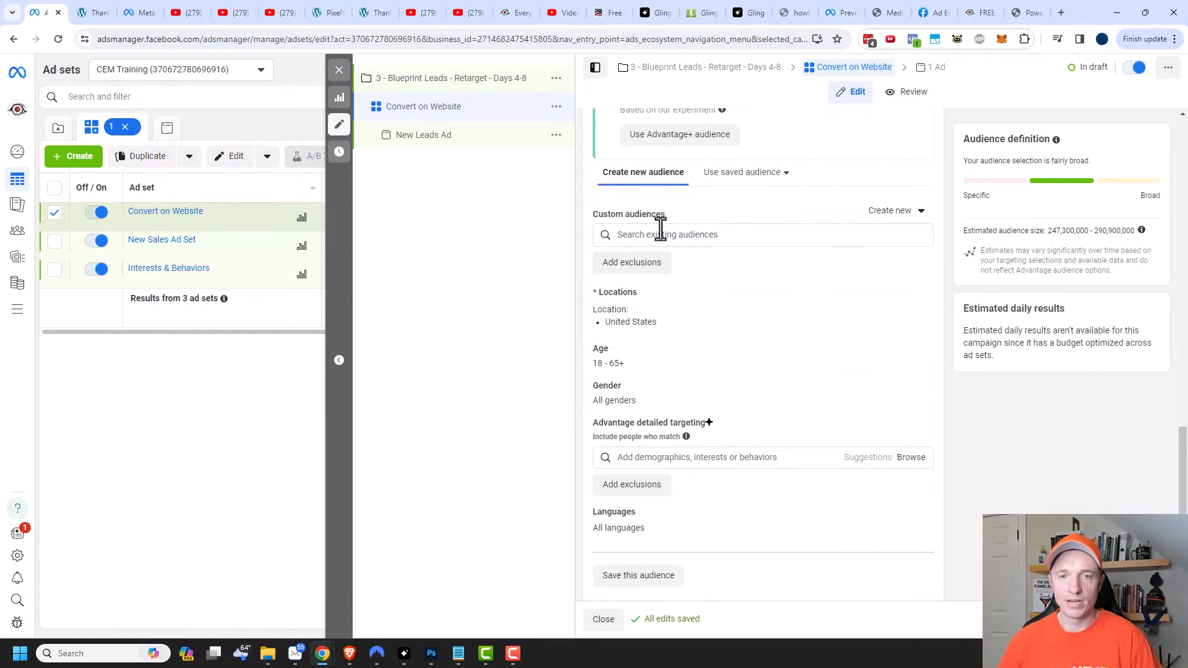
left_click(660, 232)
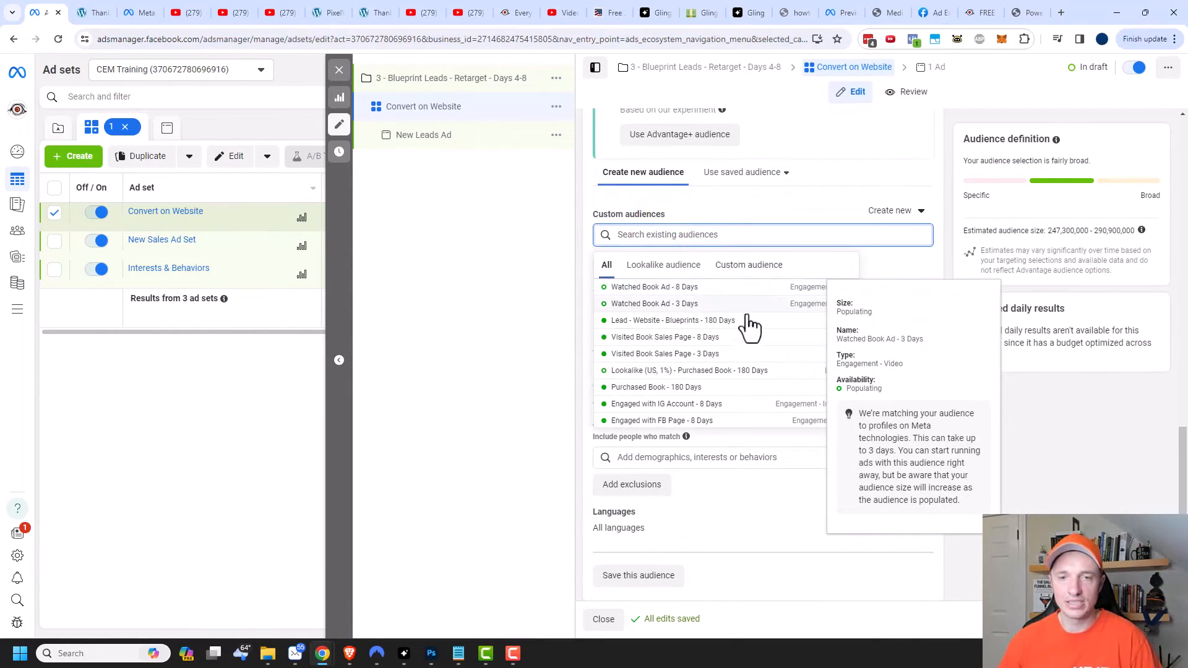
left_click(663, 339)
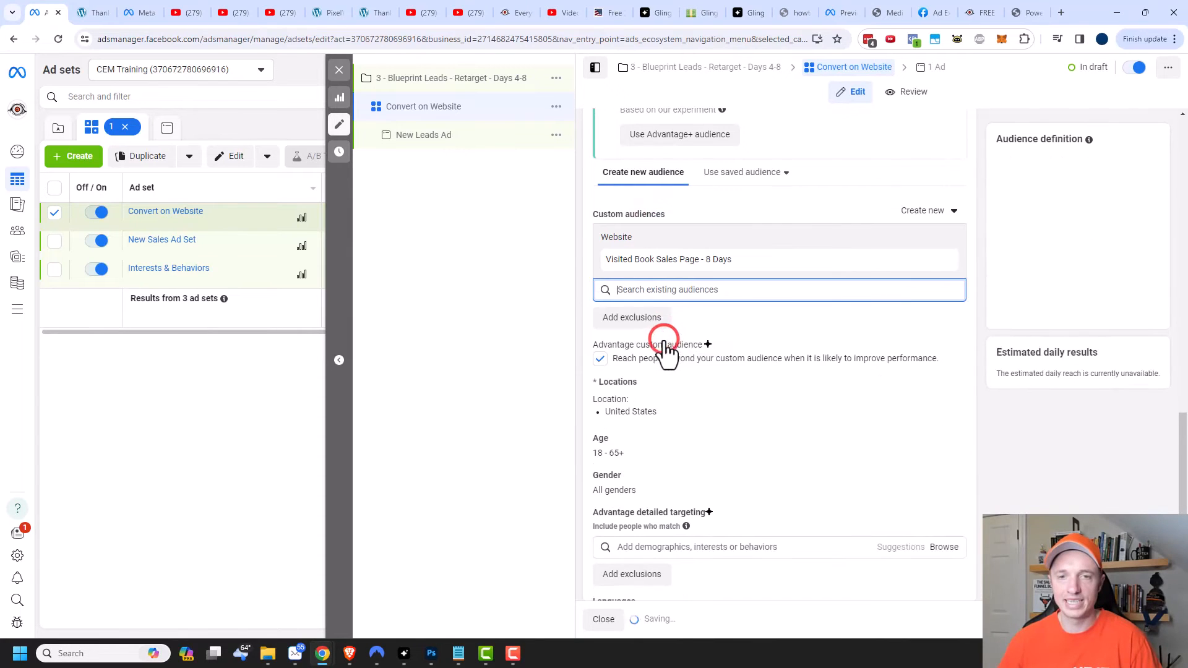
left_click(676, 291)
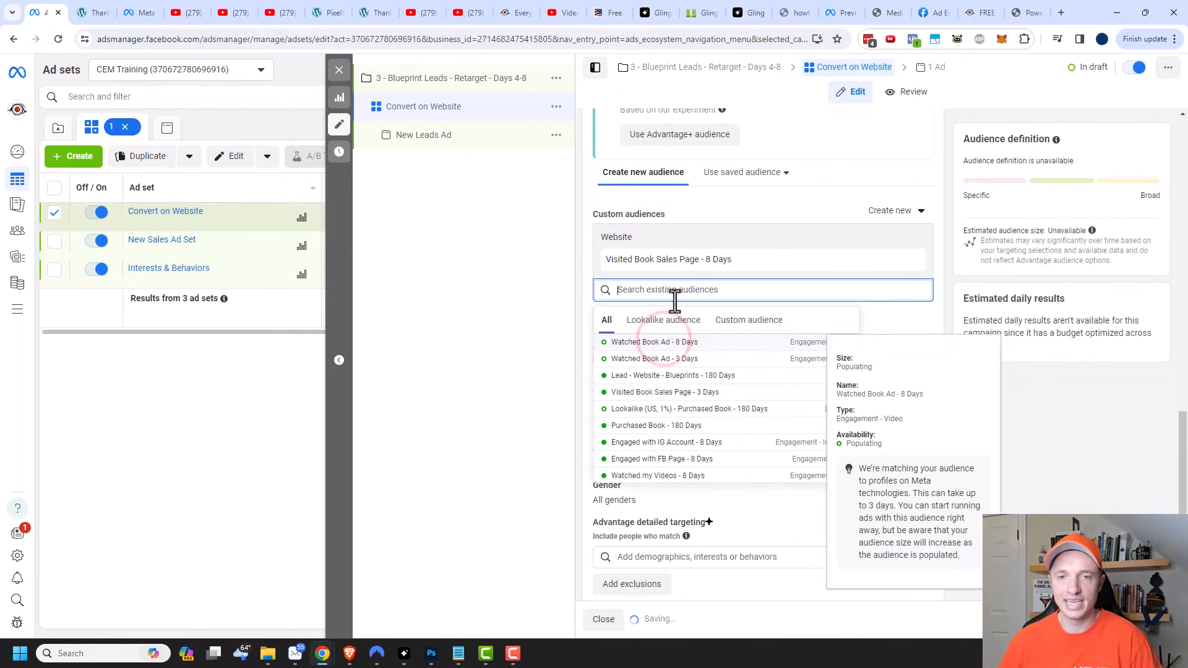
left_click(666, 343)
left_click(669, 342)
left_click(513, 321)
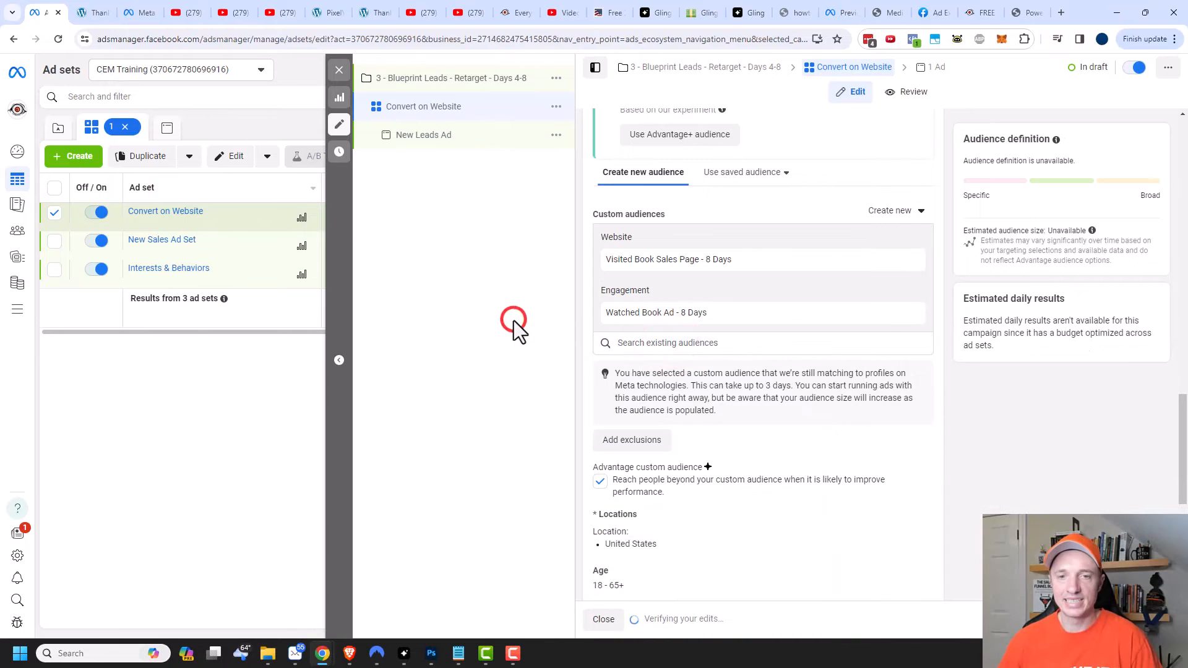
Exclude the 3-day Watched Book Ad and Visited Book Sales Page audiences, plus the 180-day Lead - Website - Blueprints and Purchased Book audiences.
left_click(632, 440)
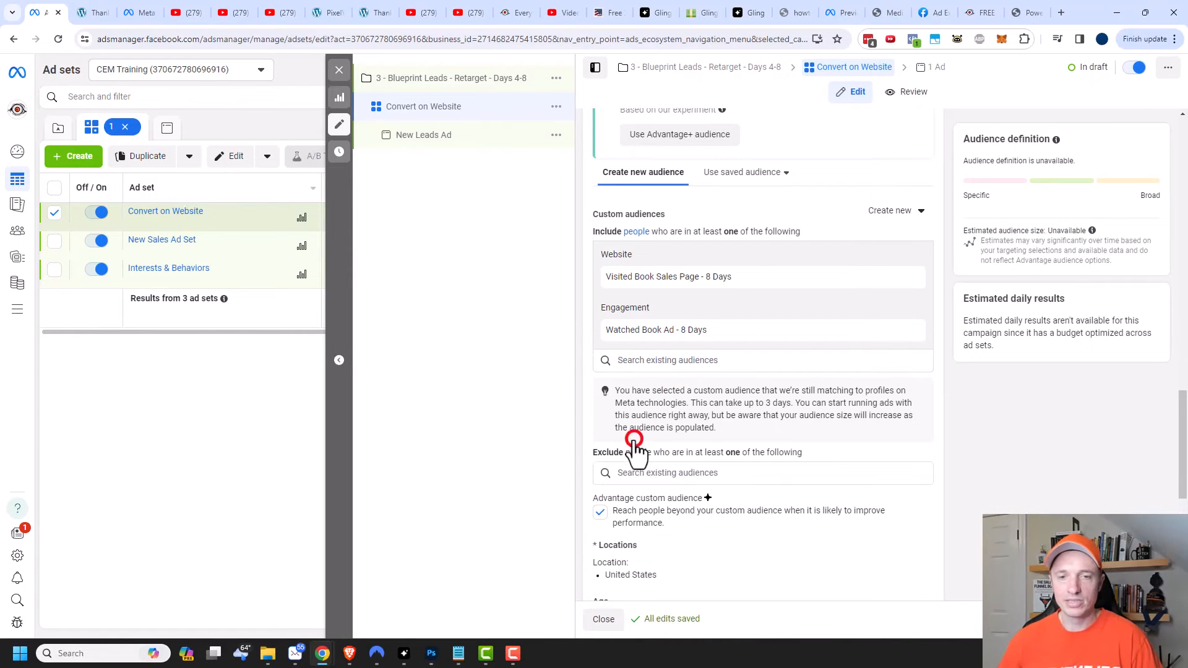
left_click(668, 345)
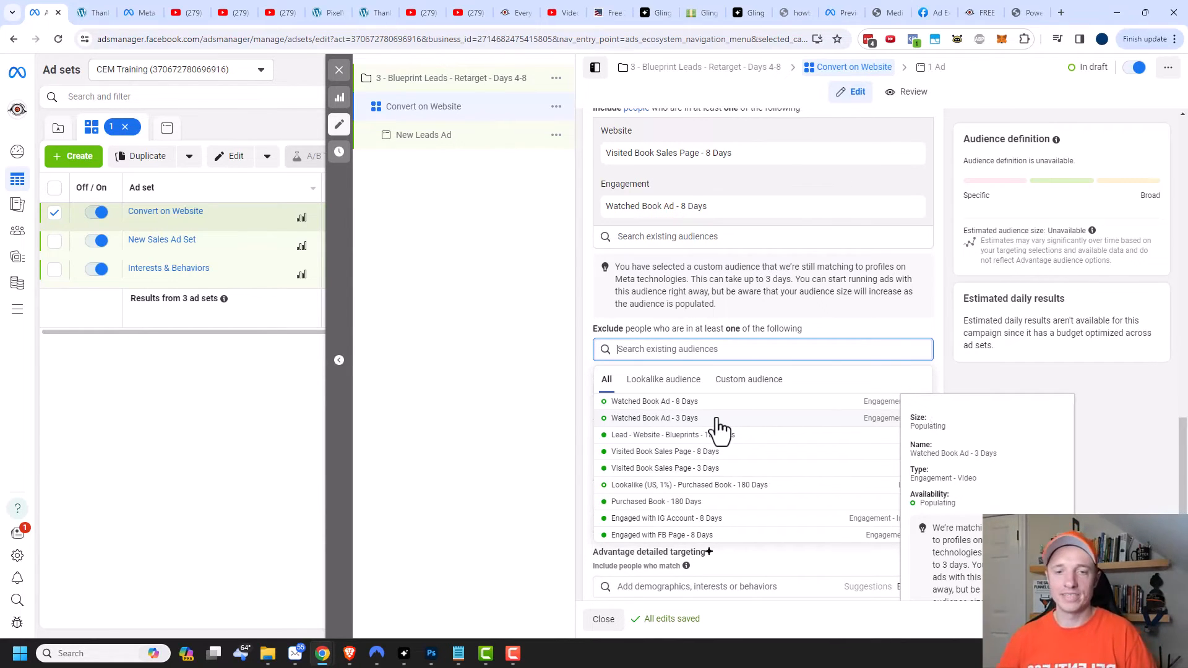
left_click(696, 419)
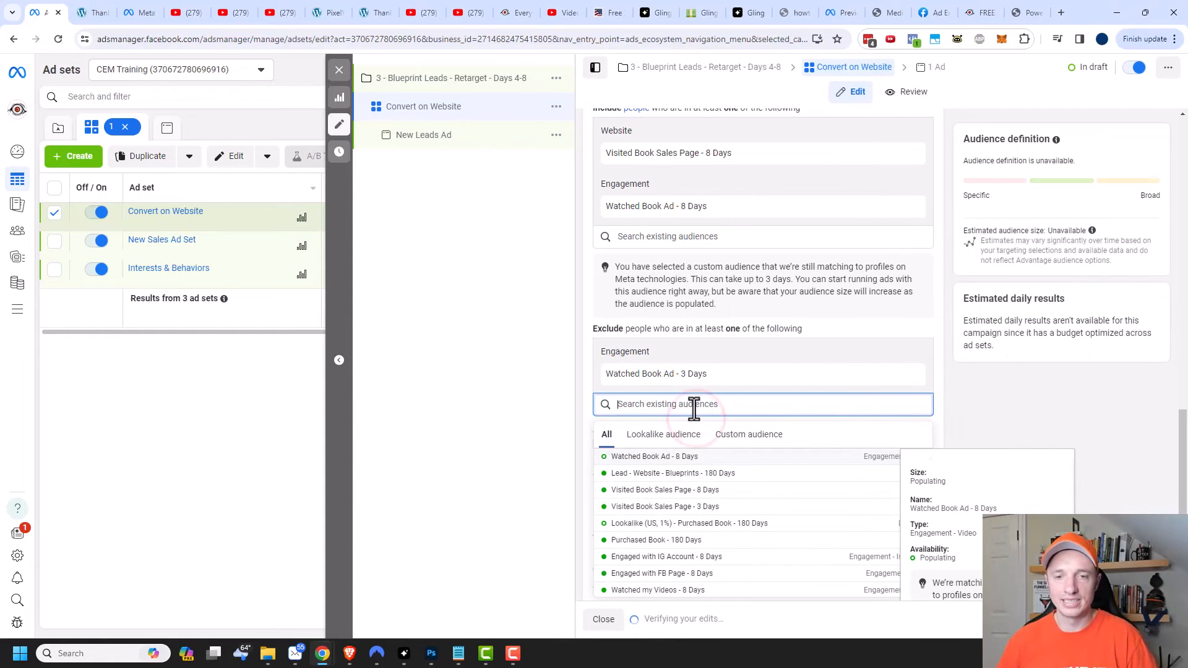
left_click(688, 506)
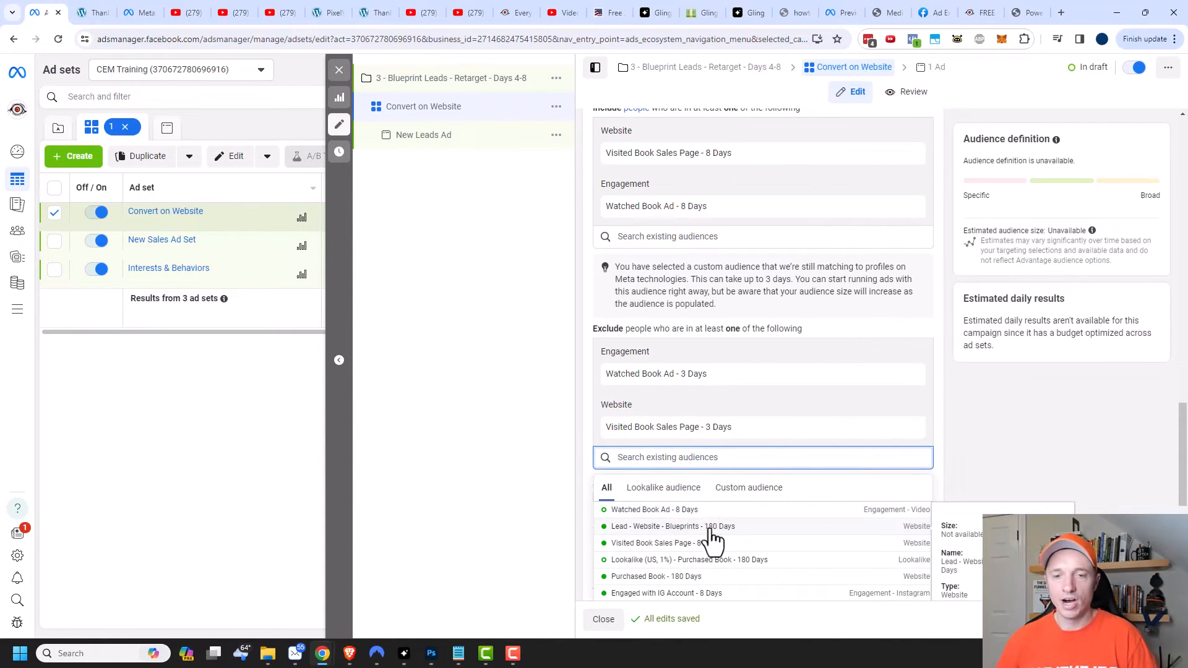
left_click(708, 526)
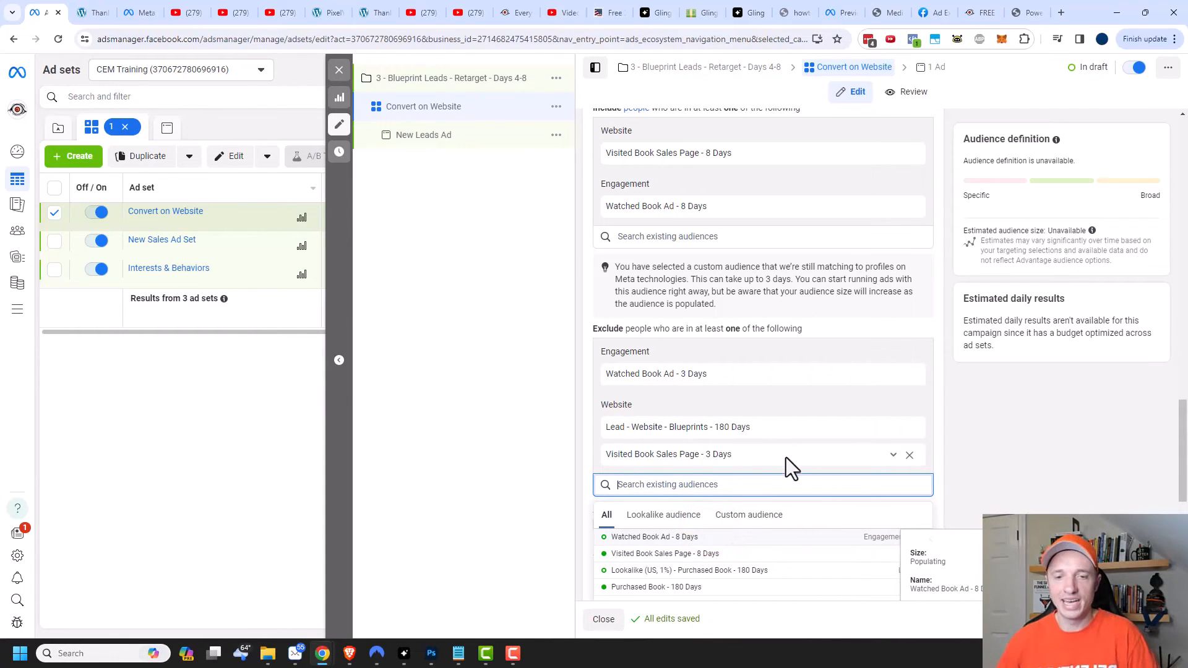
scroll(786, 458, "down", 2)
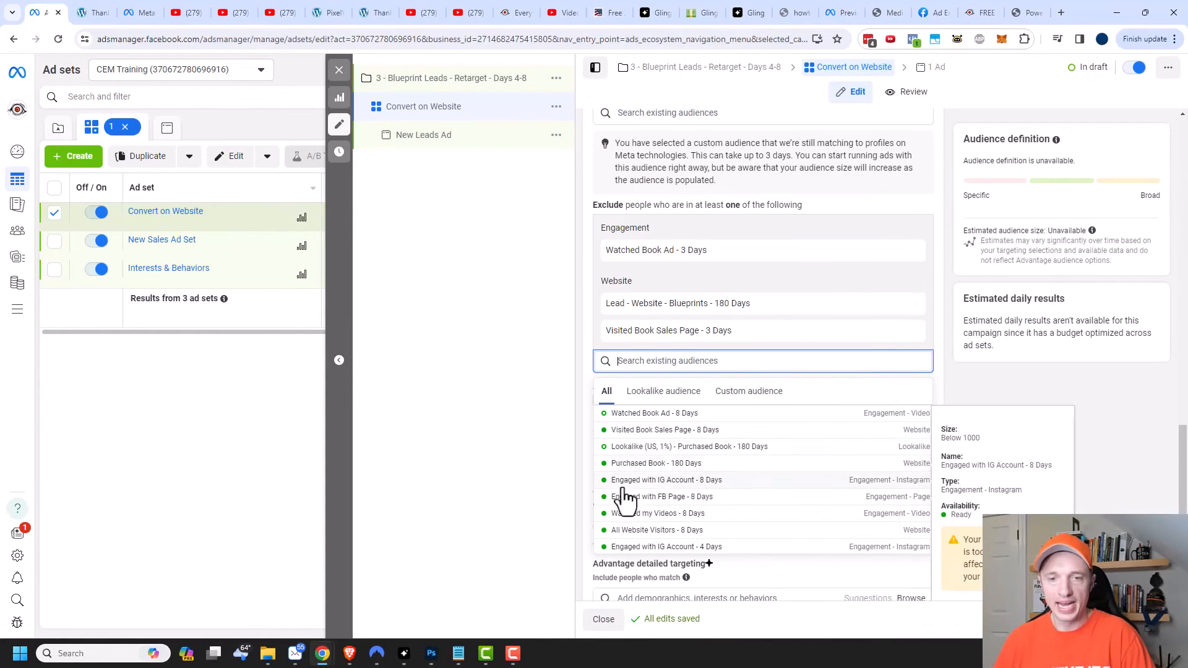
left_click(710, 464)
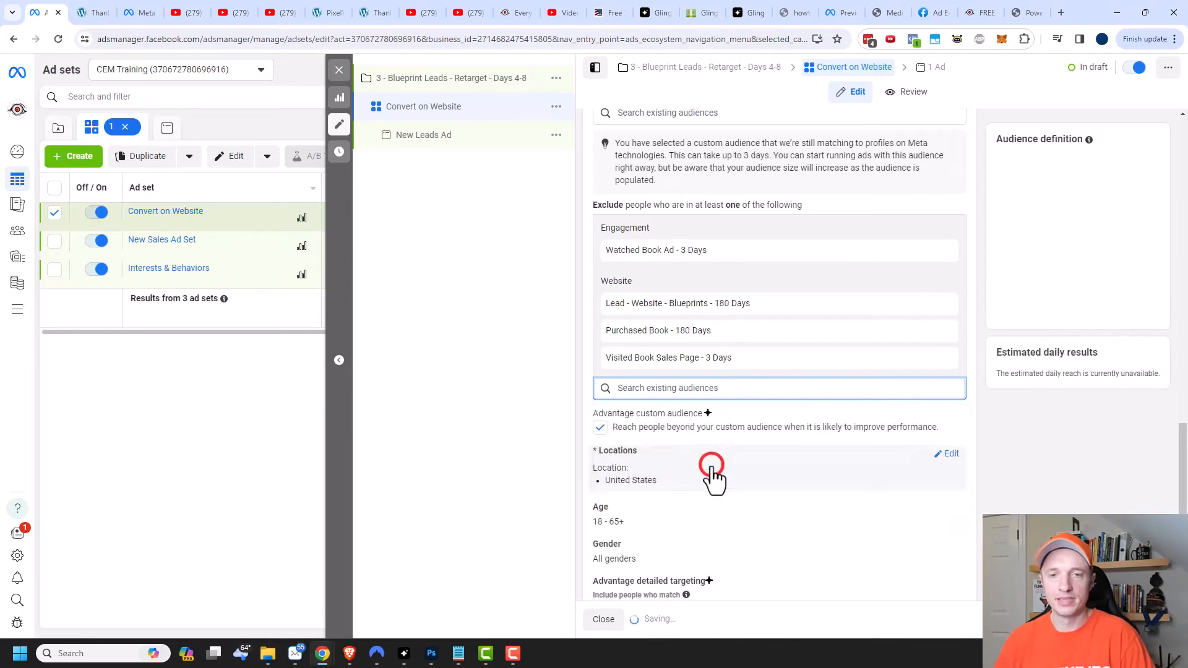
left_click(498, 428)
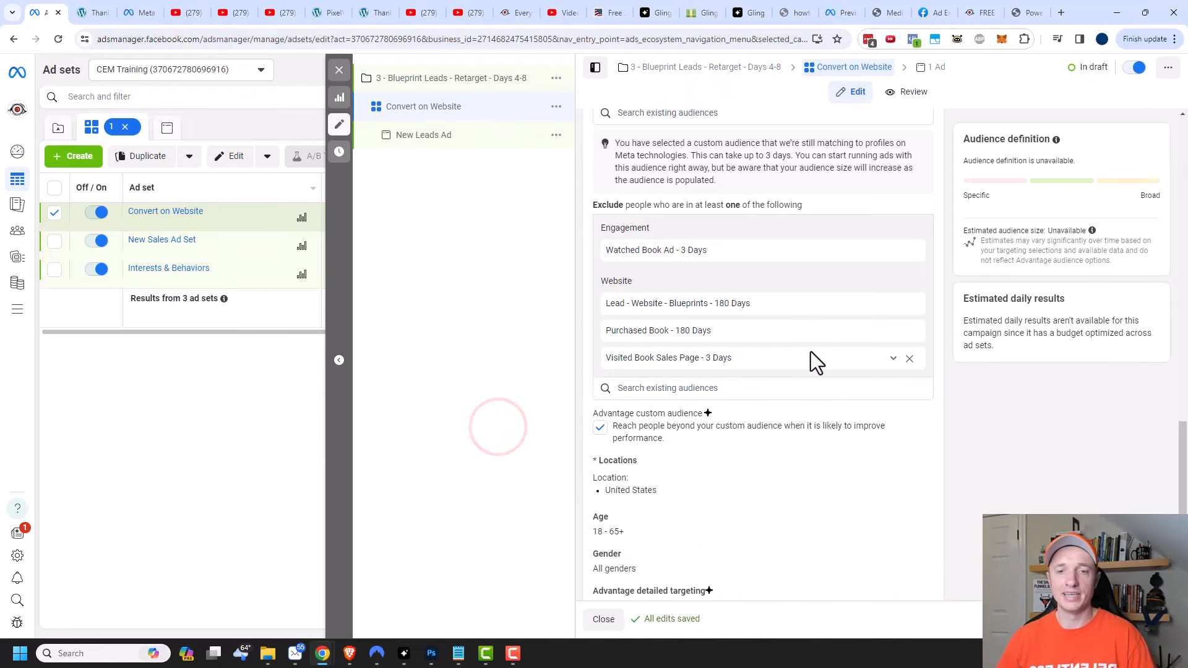
Turn off Advantage custom audience so the Convert on Website ad set does not reach people beyond its custom audiences.
scroll(707, 461, "down", 2)
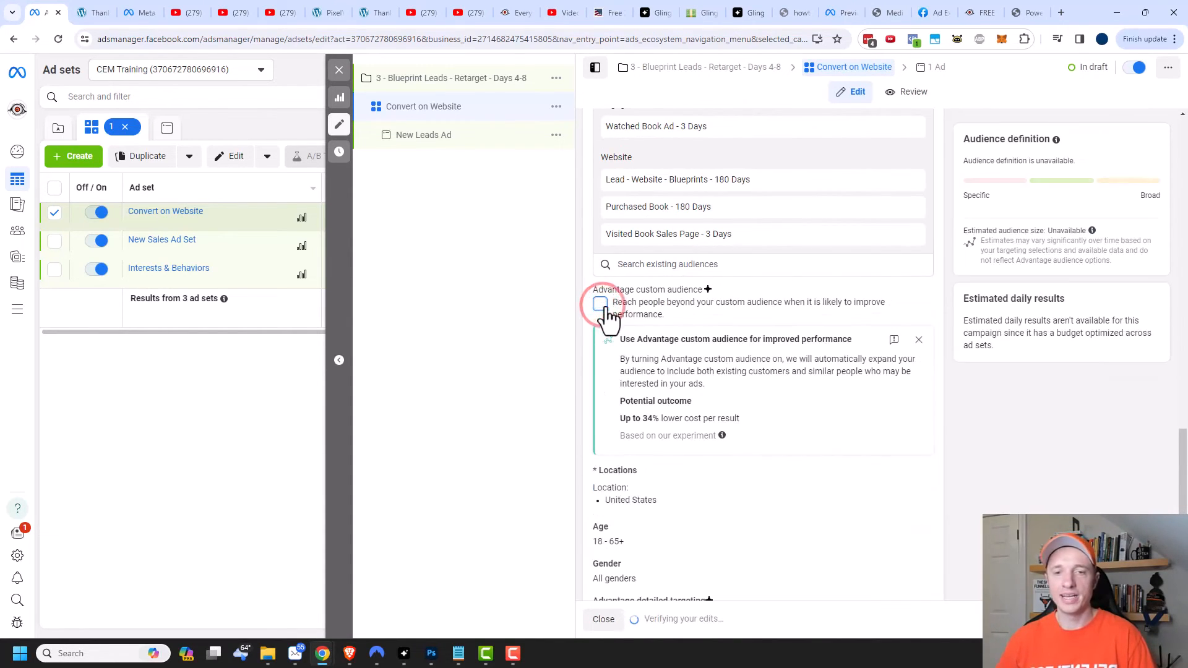
scroll(690, 457, "down", 5)
scroll(749, 471, "down", 1)
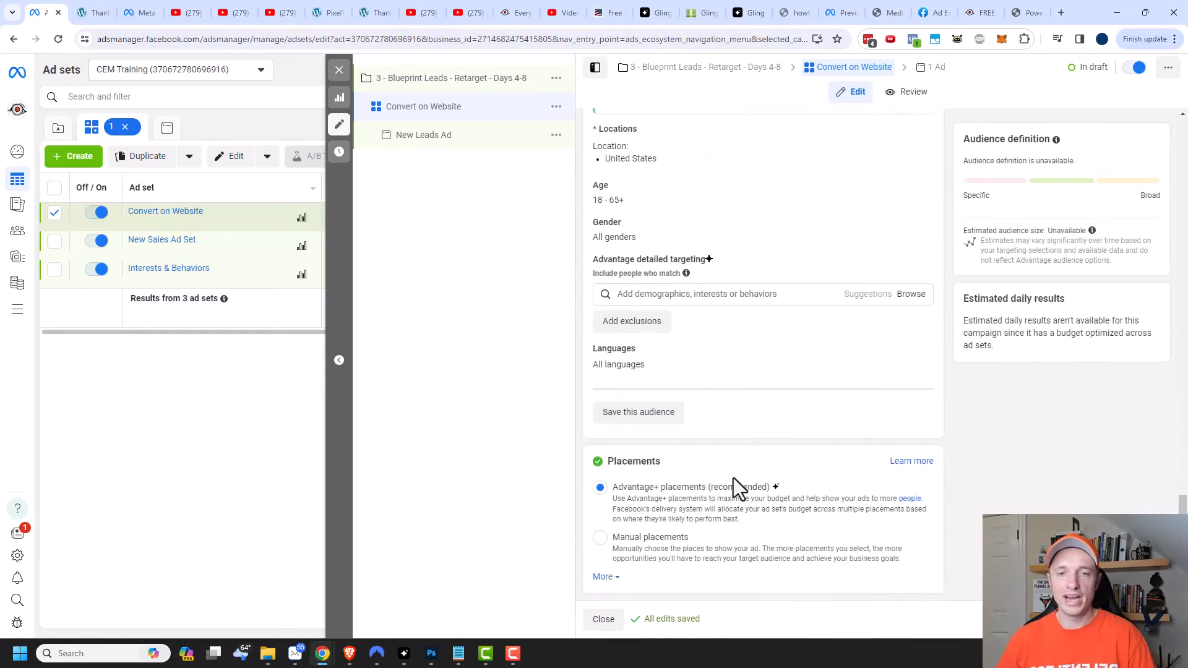
Upload the image "Free Sales Funnel Blueprints v2 - 1200x1200" as the media for the New Leads Ad.
left_click(451, 139)
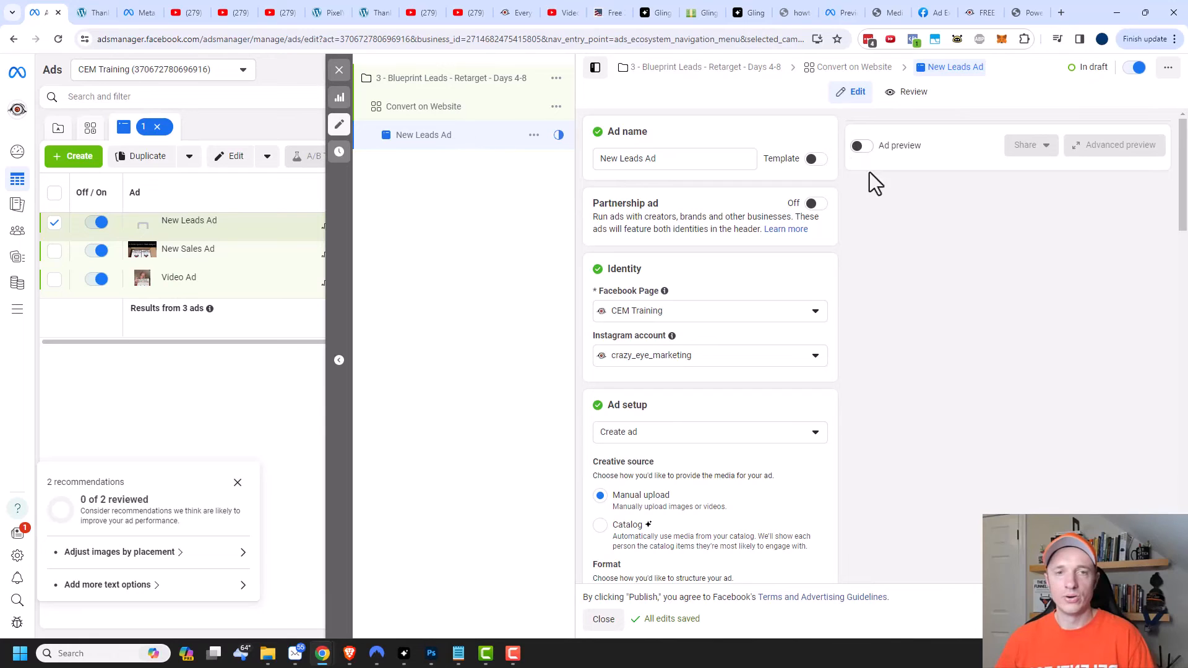
scroll(780, 253, "down", 4)
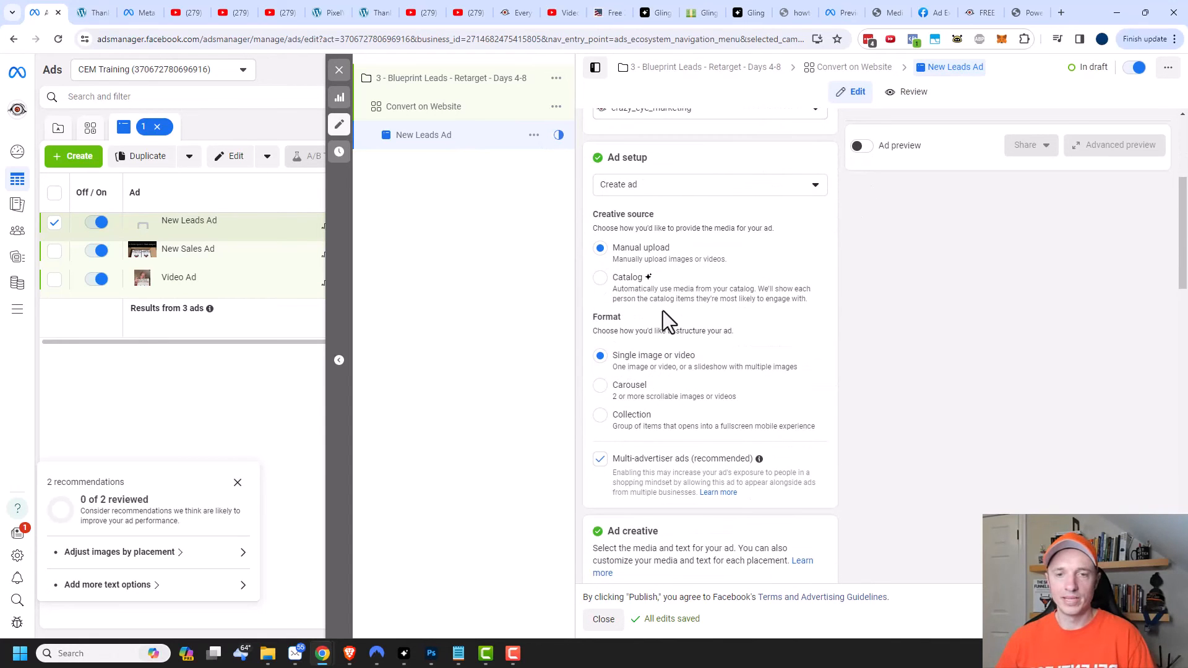
scroll(711, 331, "down", 3)
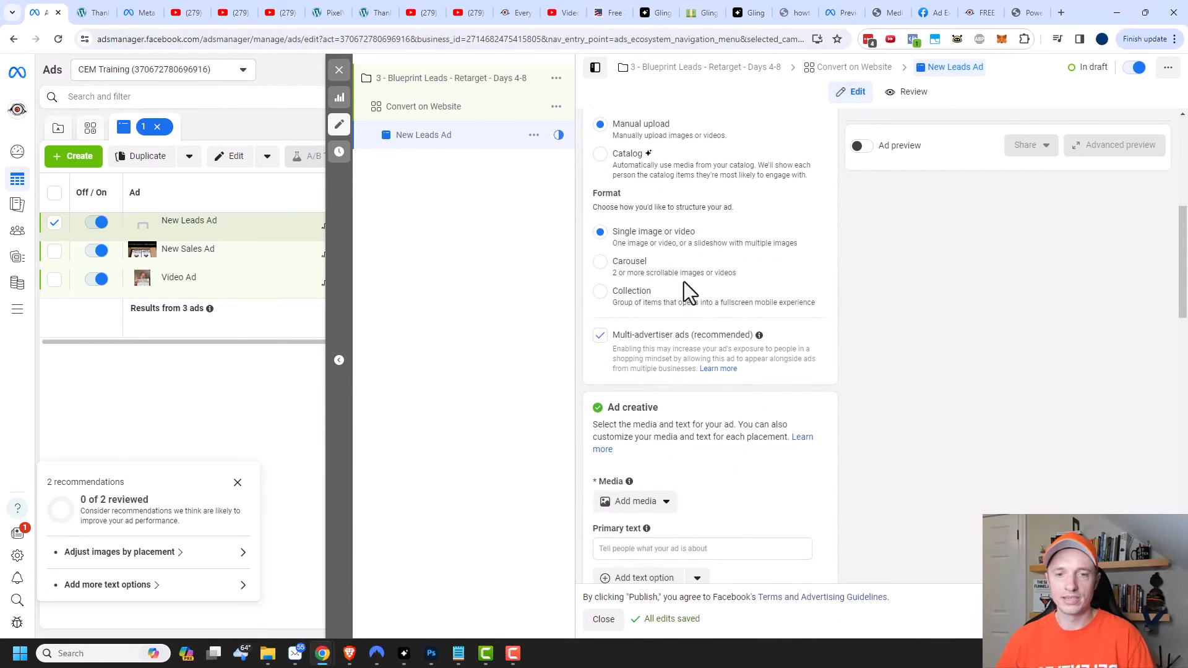
left_click(673, 440)
left_click(656, 477)
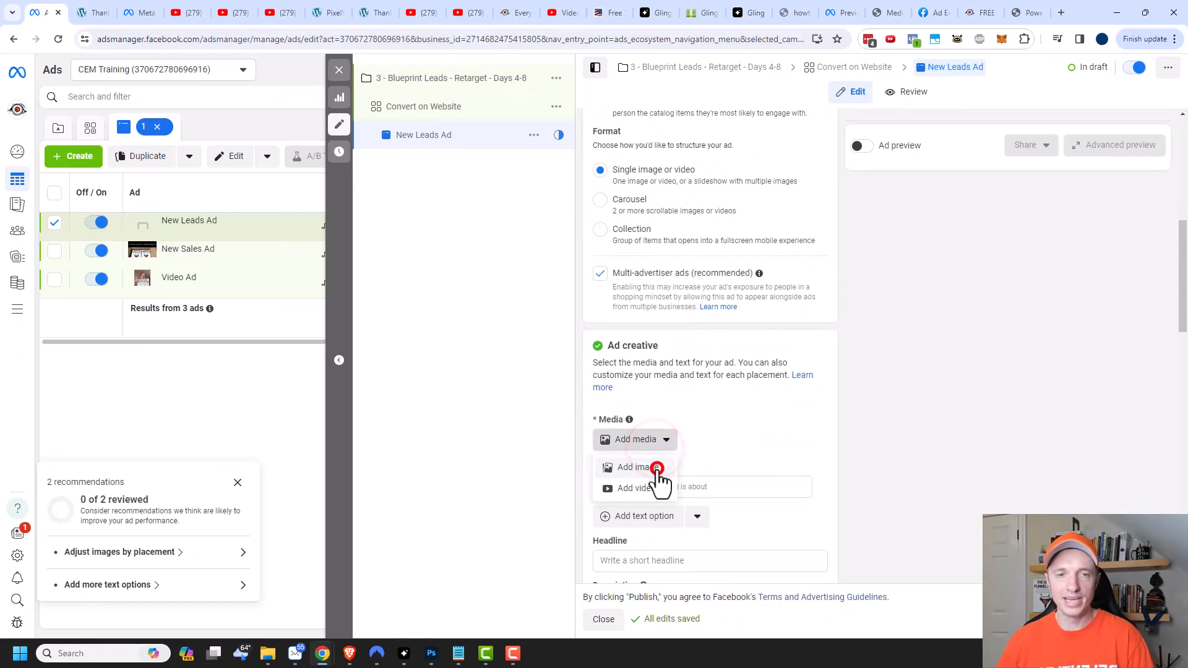
left_click(915, 179)
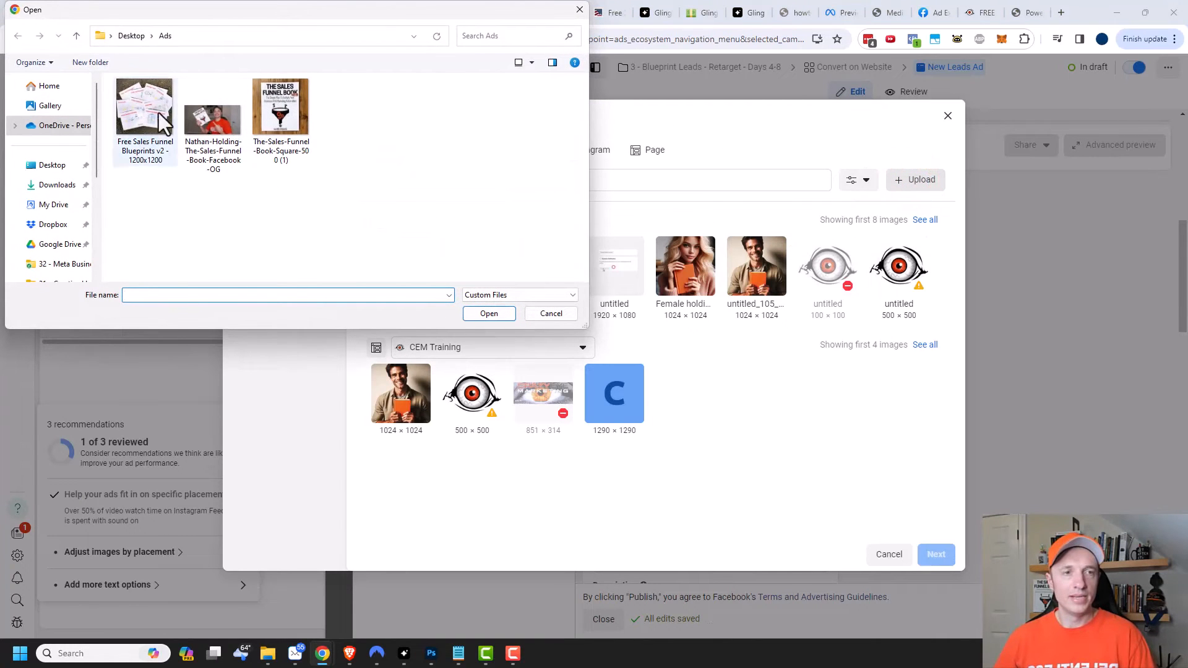
left_click(159, 113)
left_click(489, 313)
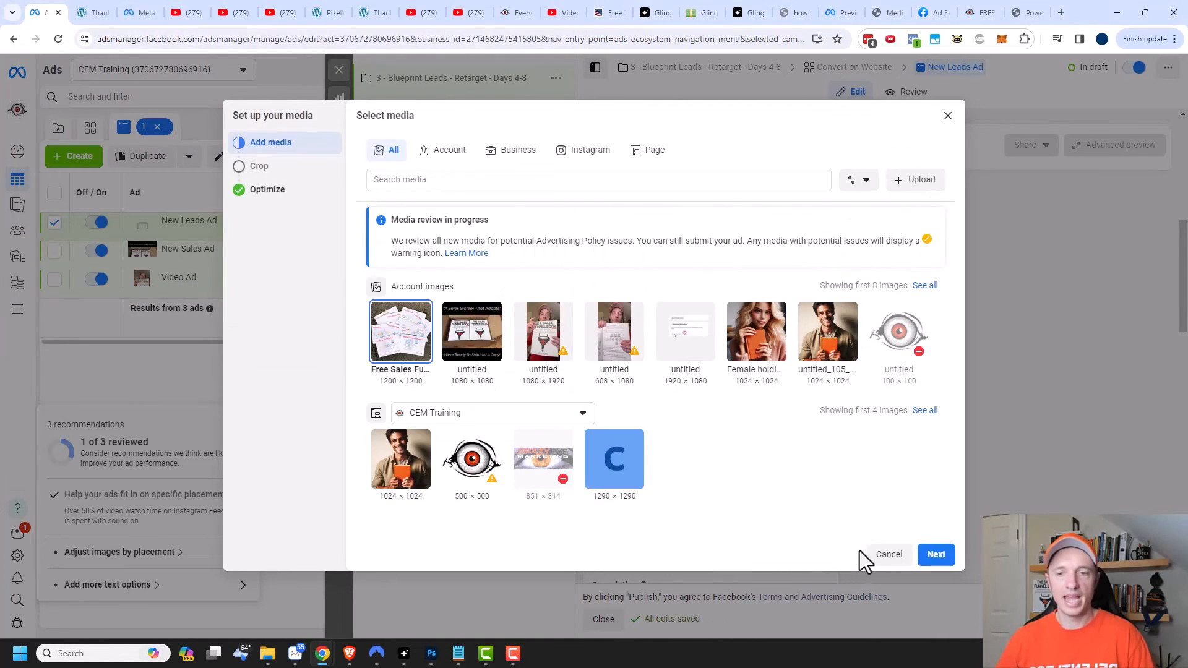
Keep the original image crops for every placement and accept all Advantage+ creative optimizations.
left_click(934, 555)
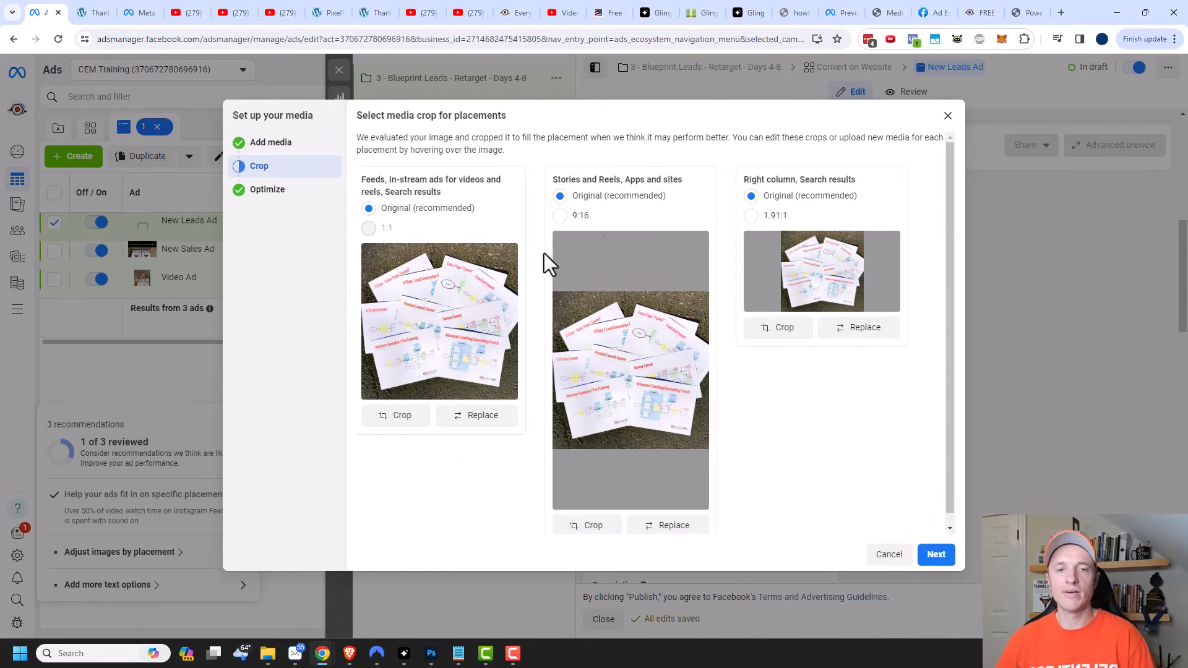
left_click(937, 555)
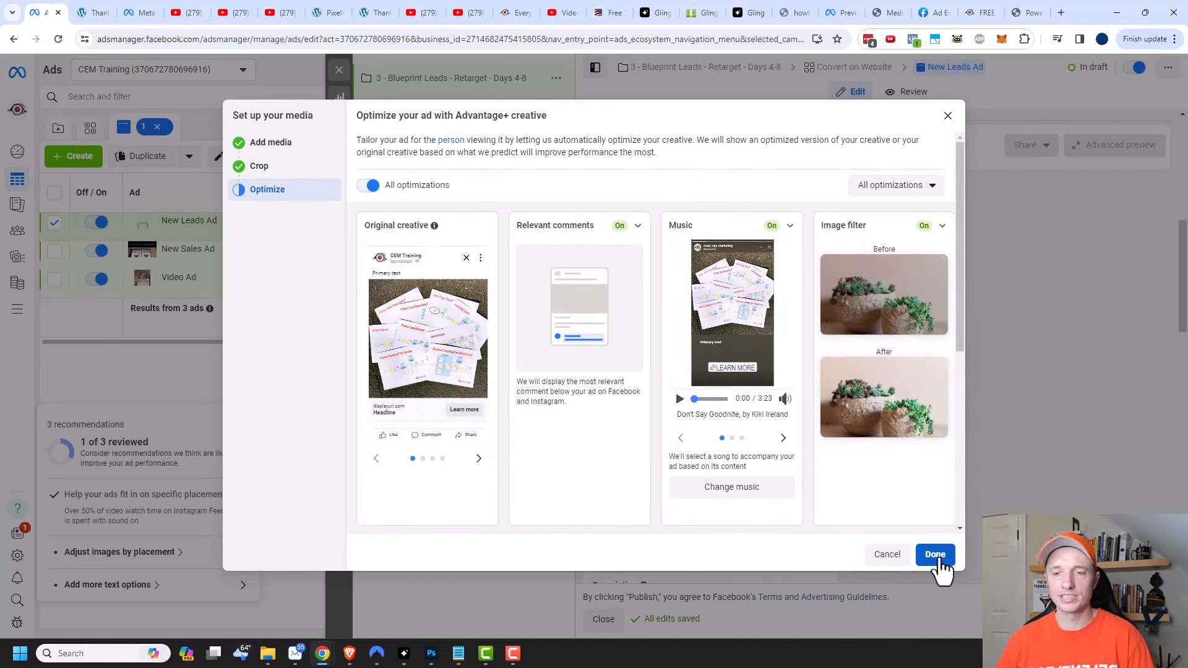
left_click(935, 555)
Fill in primary text offering 14 proven Sales Funnel Blueprints, the headline "FREE Sales Funnel Blueprints!" and the description "Free blueprints!".
scroll(734, 302, "down", 5)
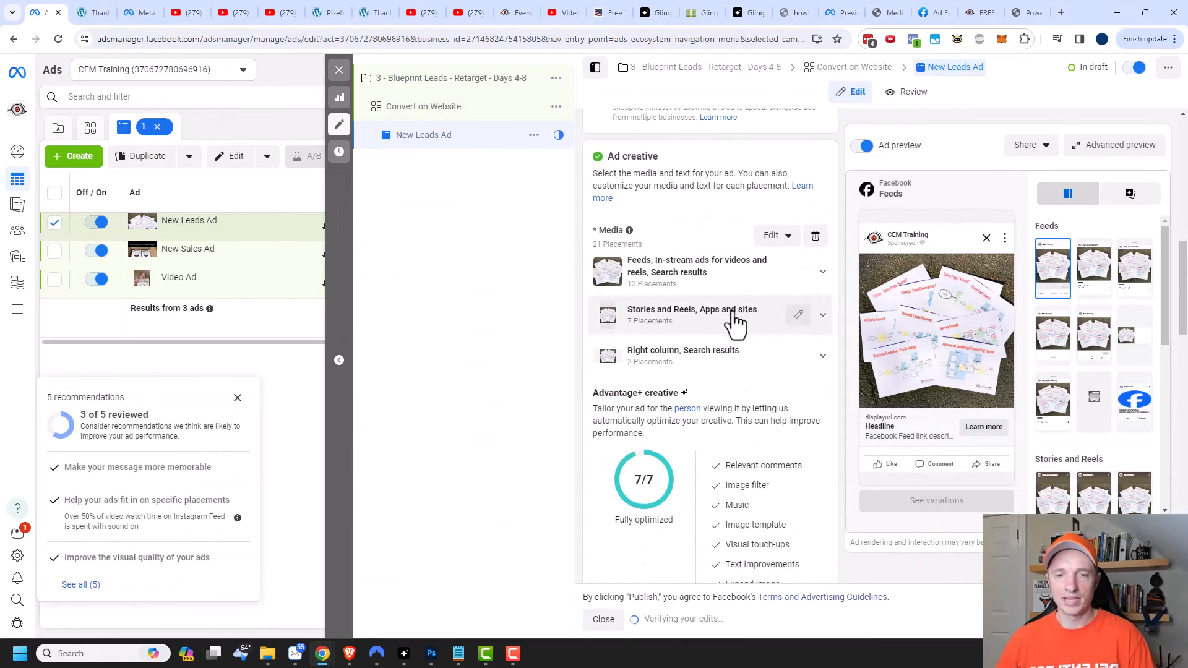
scroll(737, 355, "down", 2)
scroll(808, 376, "down", 5)
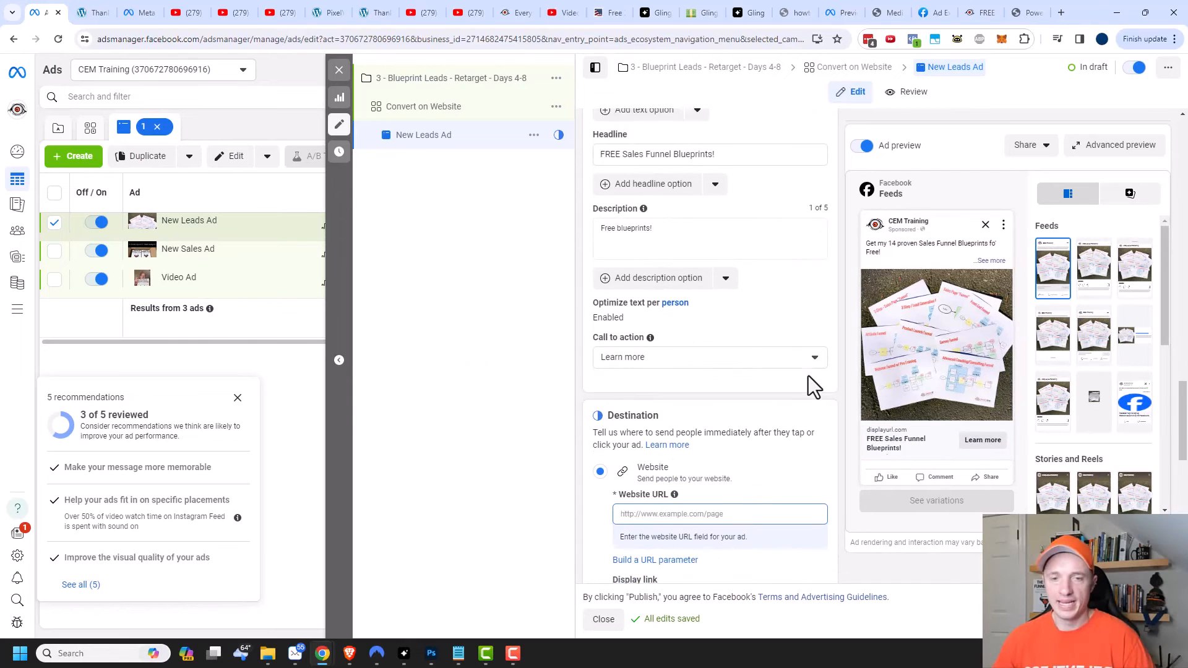
left_click(746, 365)
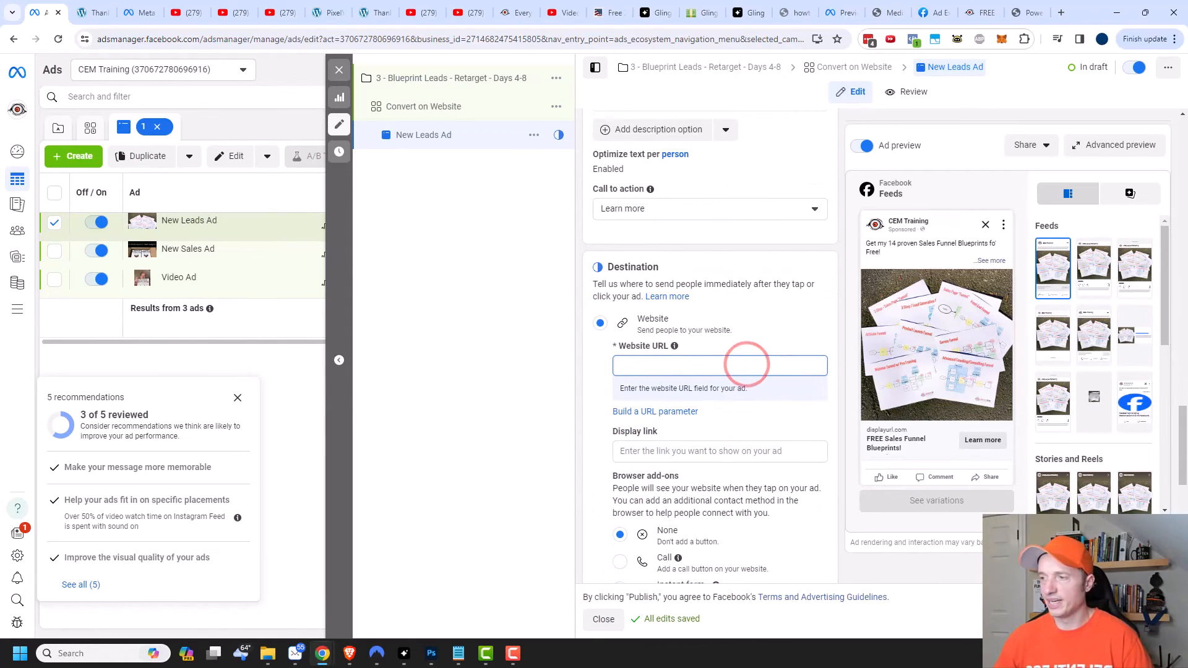
key("alt+Tab")
left_click(712, 366)
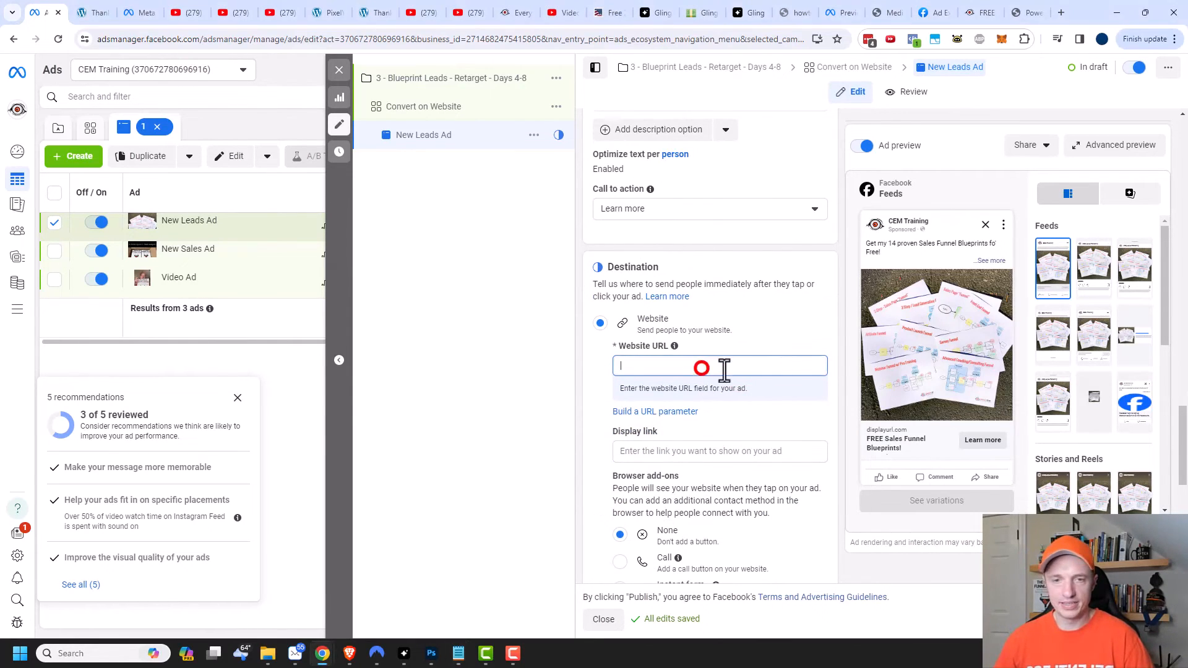
type("https://www.crazyeye.marketing/blueprints/")
scroll(791, 378, "down", 5)
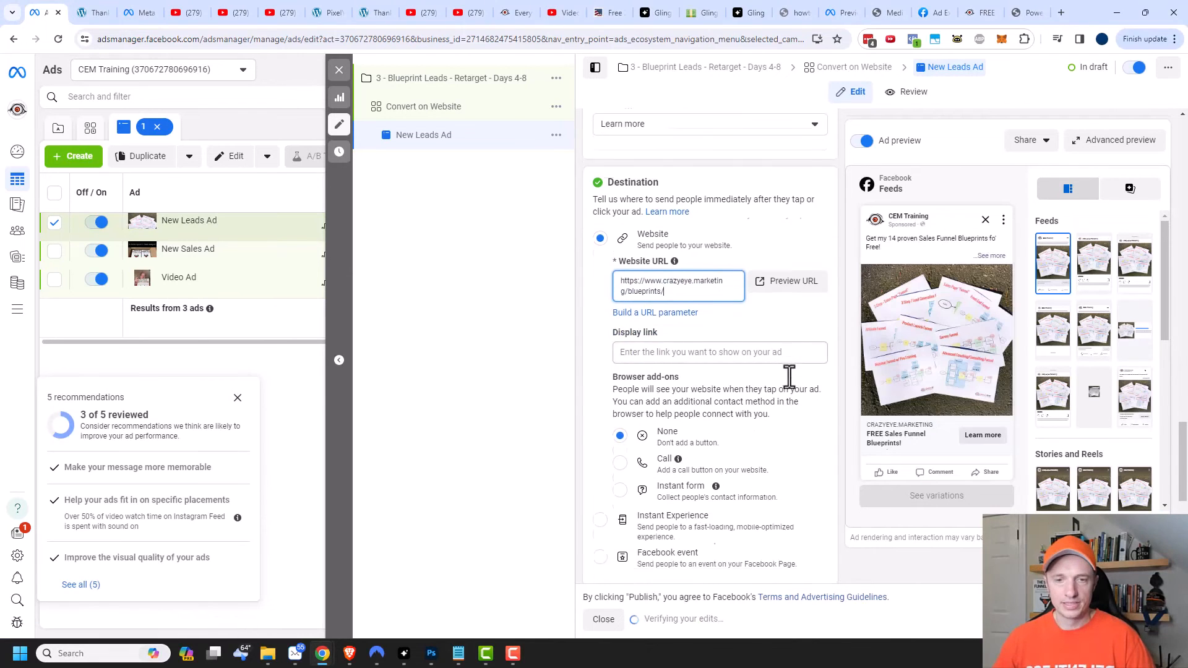
scroll(792, 386, "down", 3)
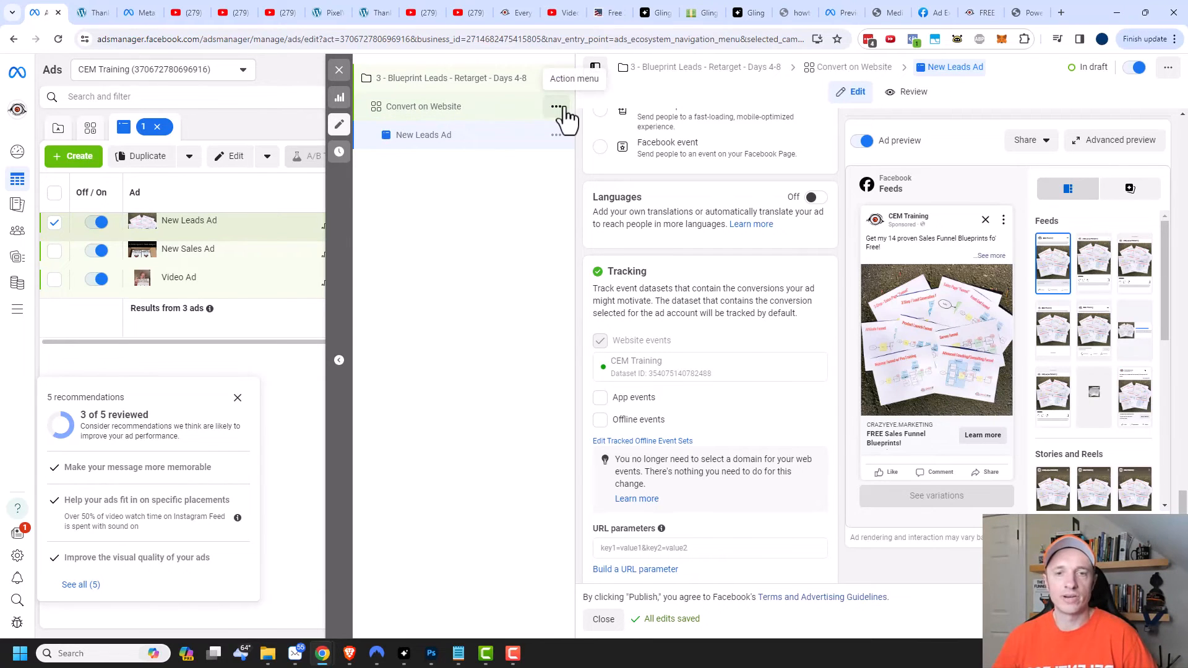
scroll(641, 245, "up", 3)
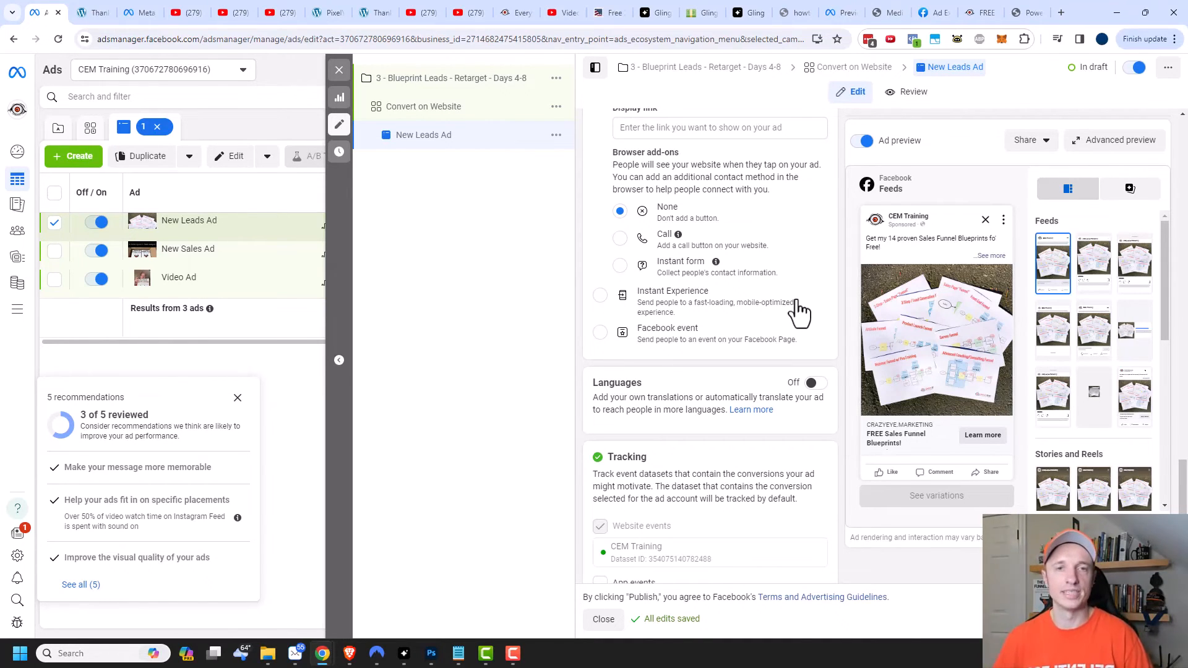
Duplicate the Convert on Website ad set once within its original campaign, keeping existing reactions, comments and shares on new ads.
left_click(556, 106)
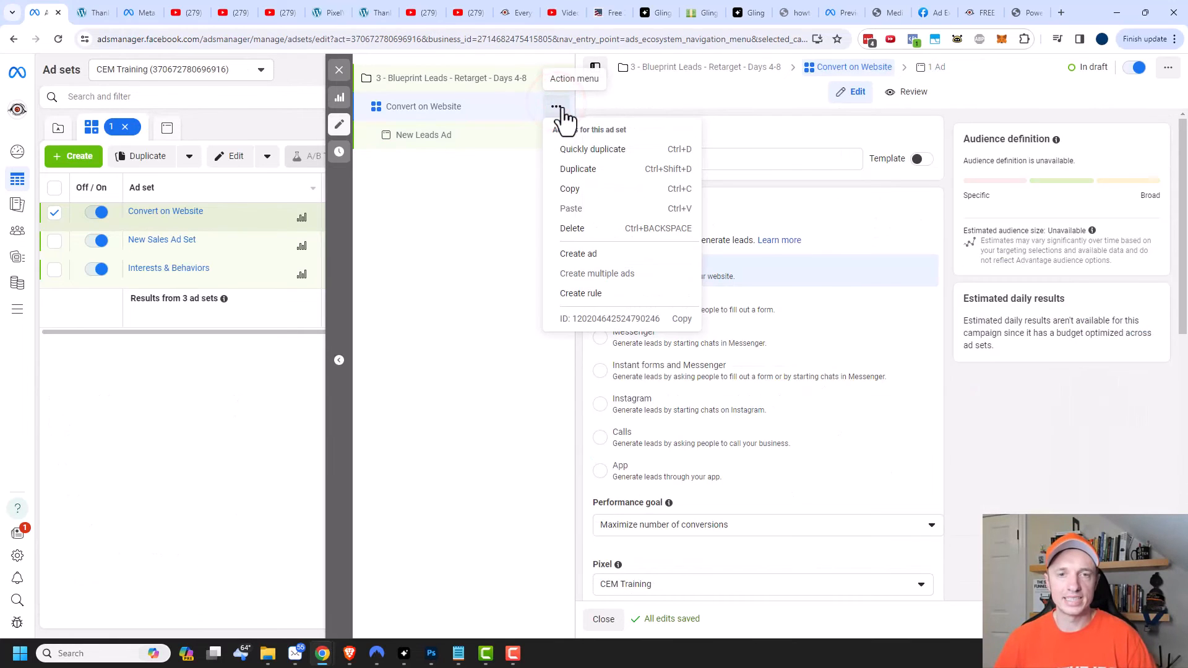
left_click(577, 168)
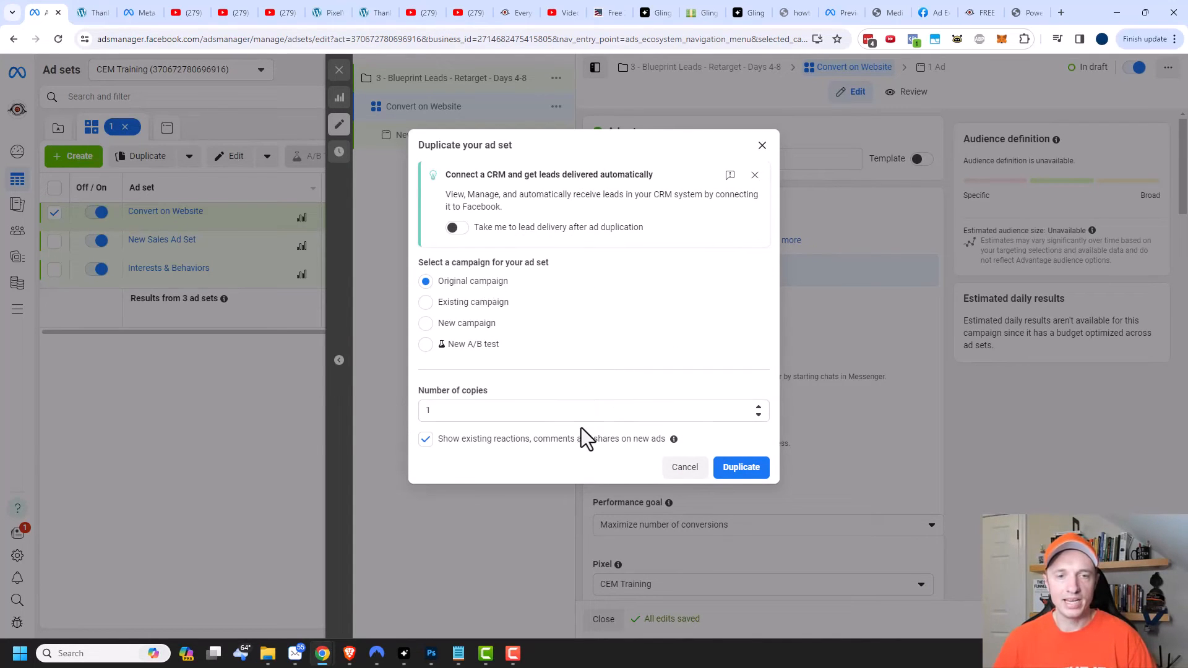
left_click(756, 470)
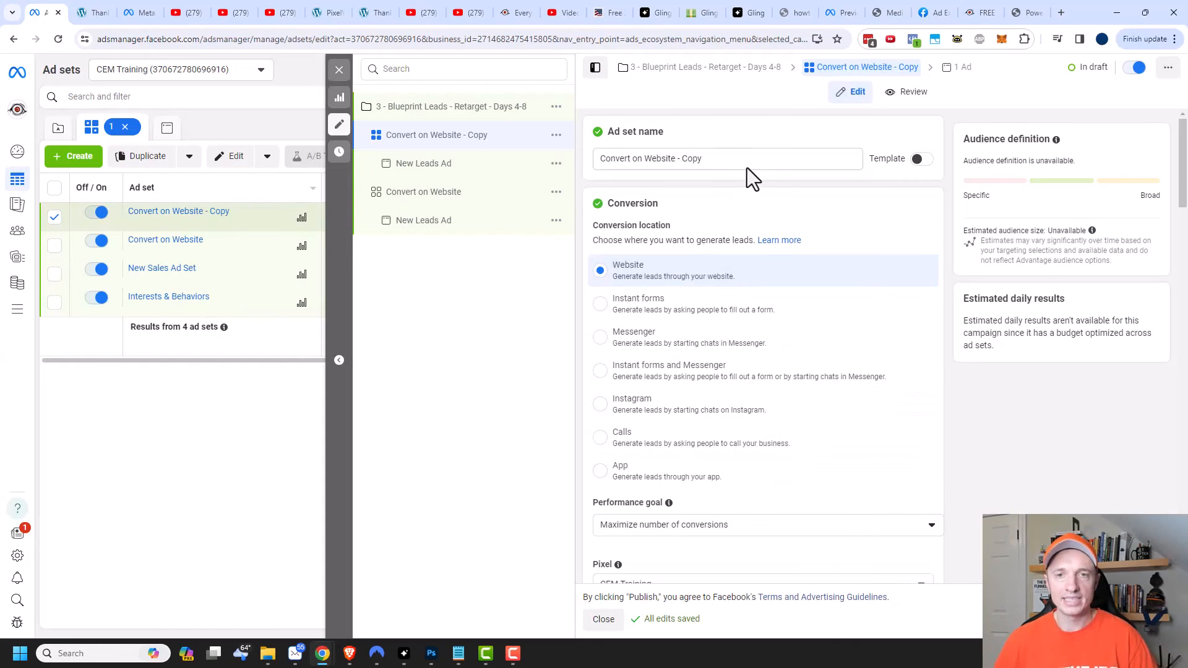
Rename the duplicated ad set "Instant Form" and set its conversion location to Instant forms.
left_click(747, 160)
left_click_drag(769, 159, 523, 163)
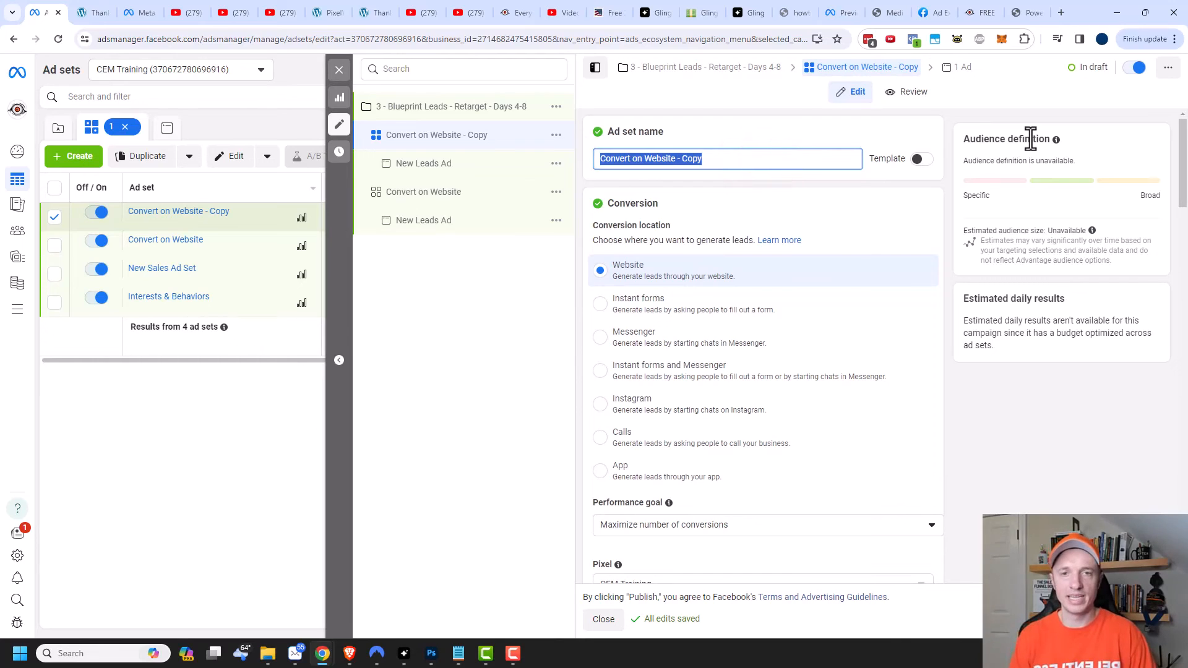
type("Instant Form")
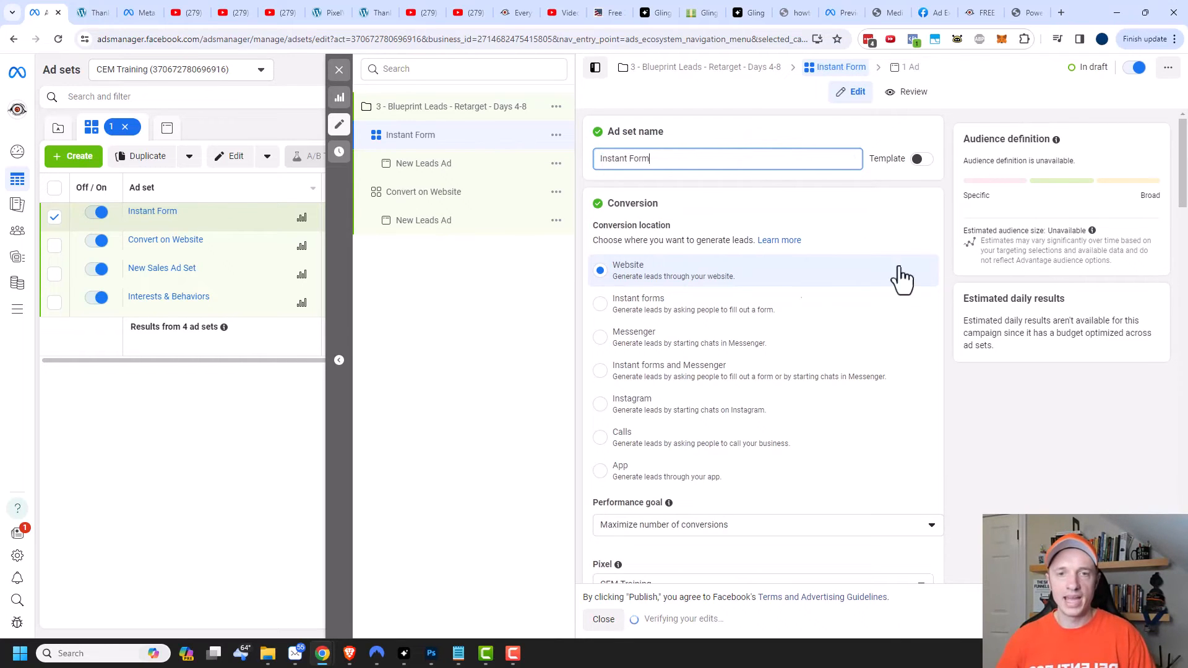
left_click(625, 309)
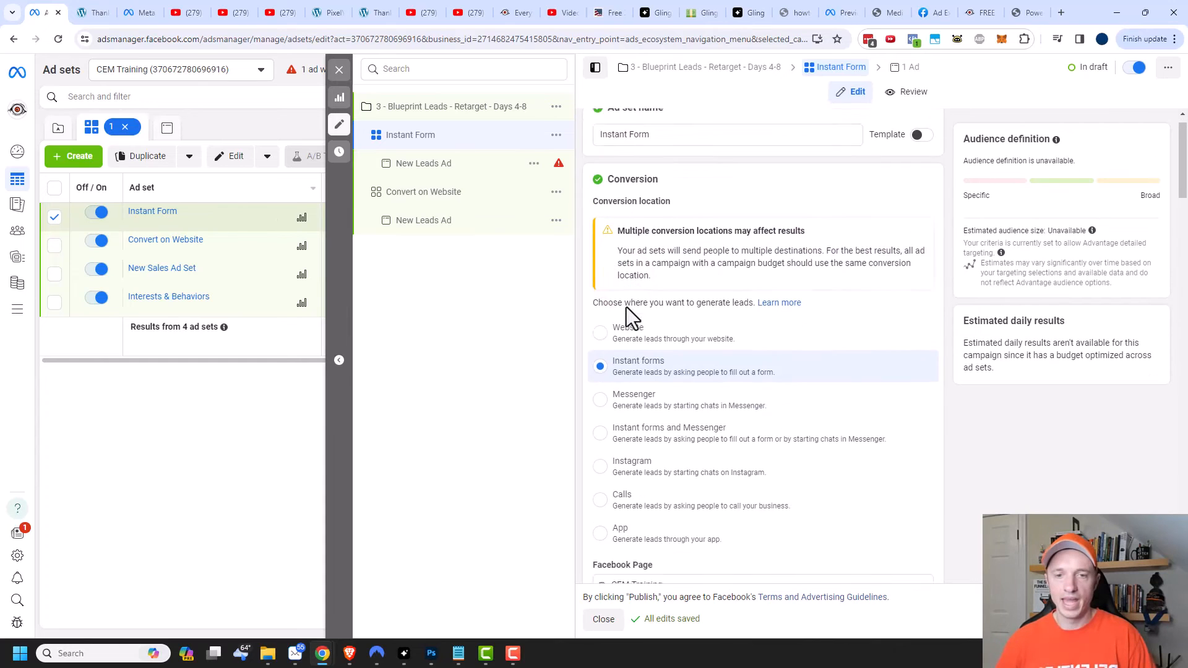
Review the Instant Form ad set's performance goal, schedule, included and excluded custom audiences, and placements.
scroll(639, 314, "down", 5)
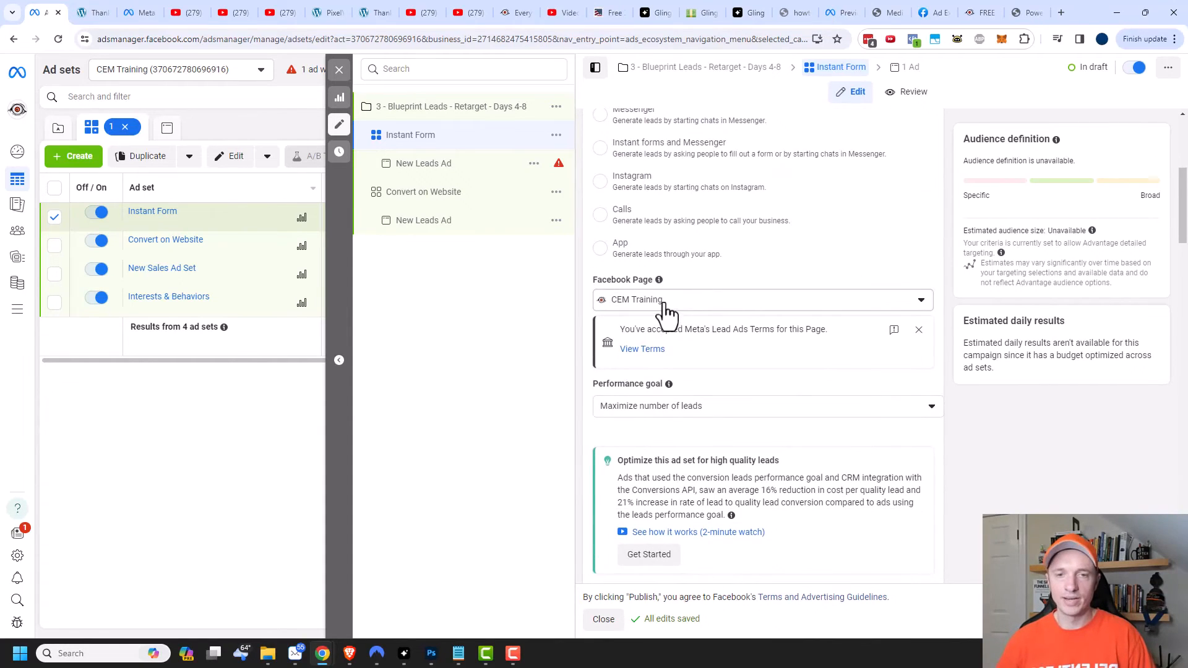
scroll(661, 309, "down", 2)
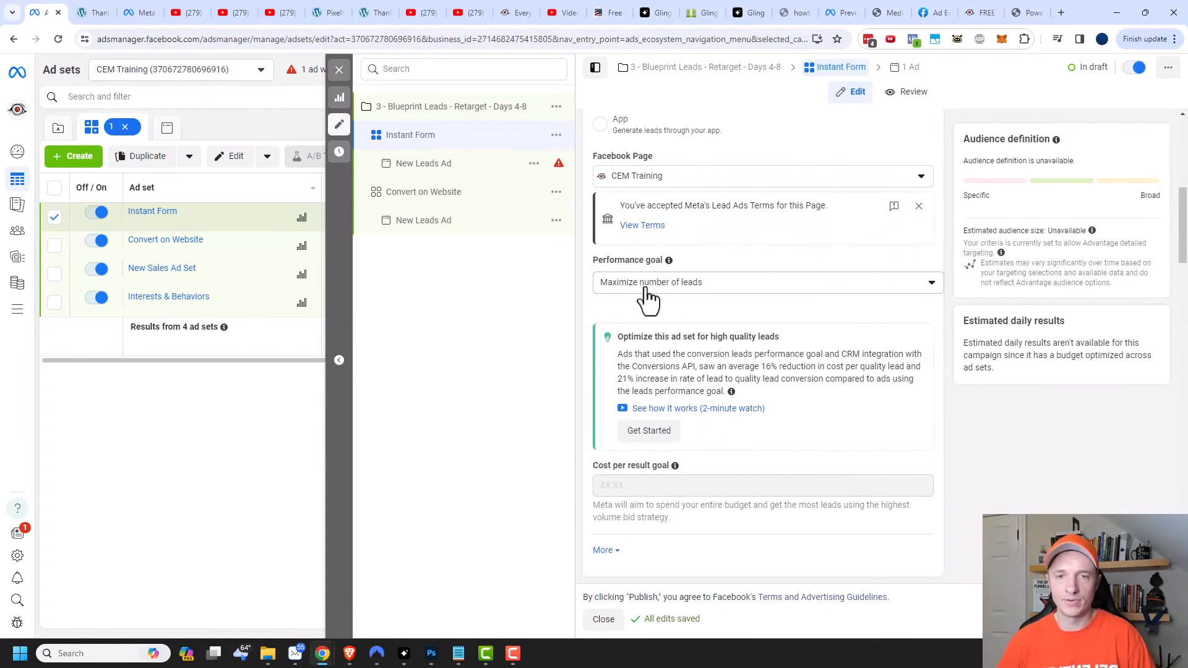
scroll(674, 300, "down", 8)
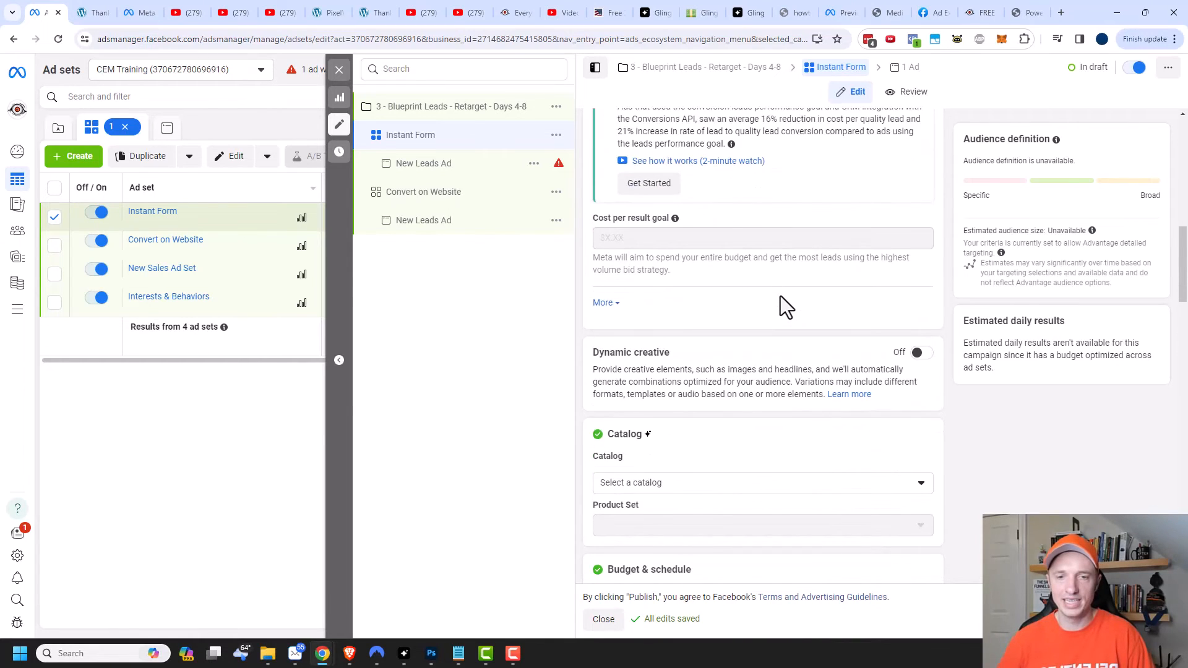
scroll(693, 297, "down", 7)
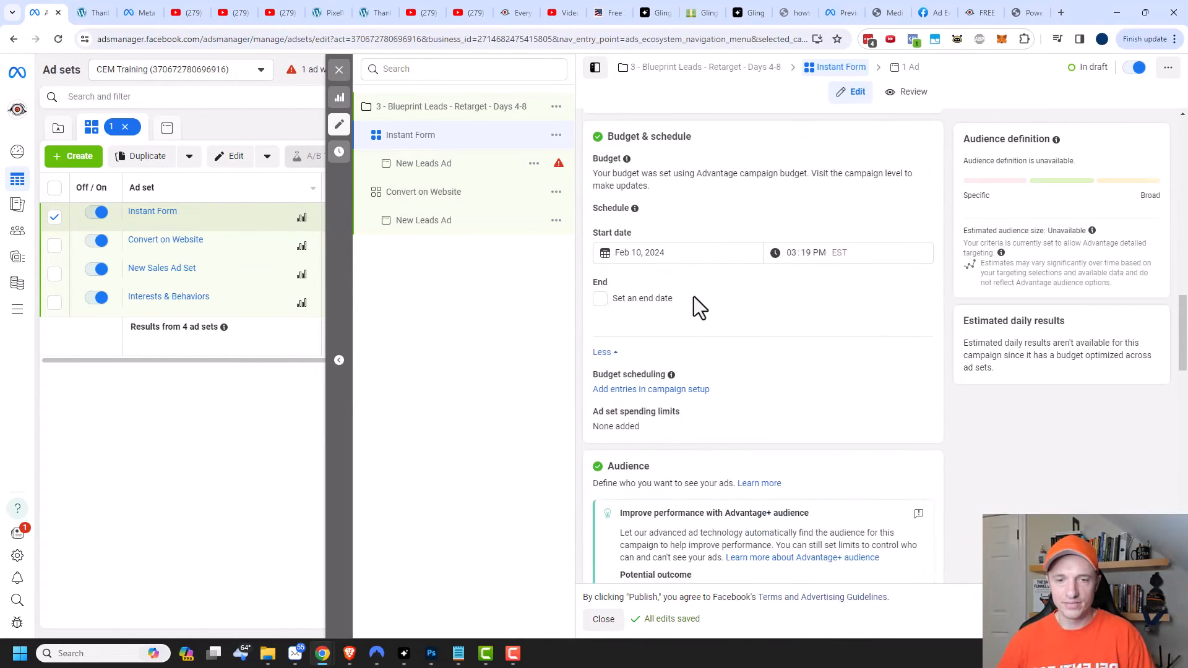
scroll(711, 315, "down", 3)
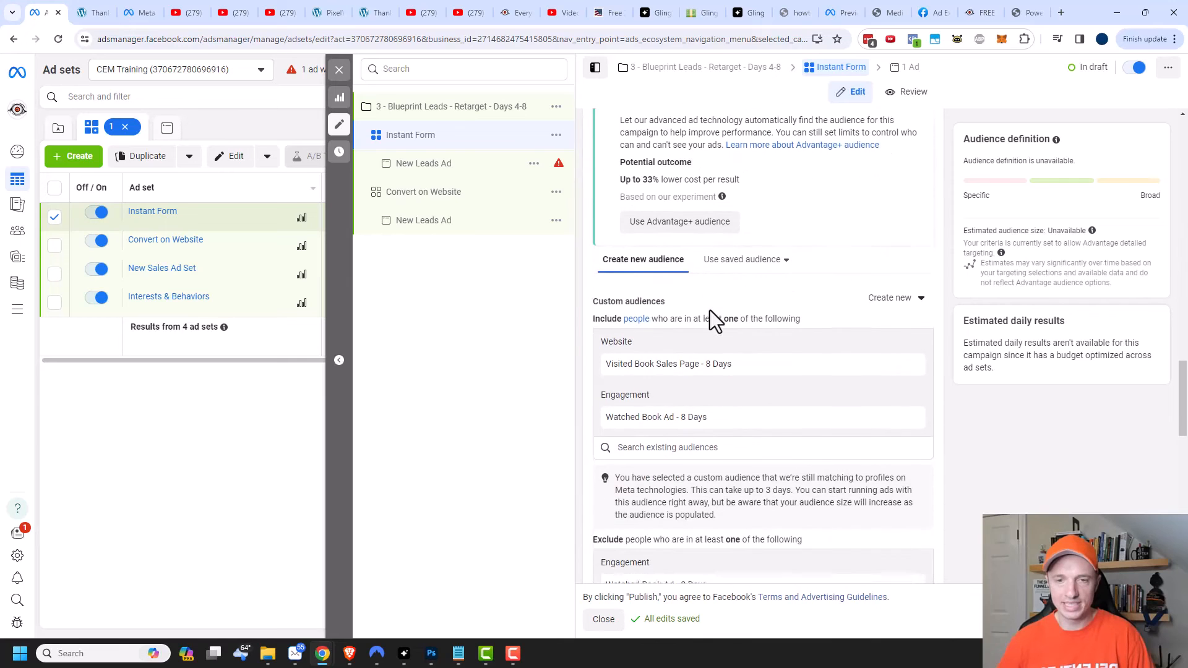
scroll(683, 342, "down", 8)
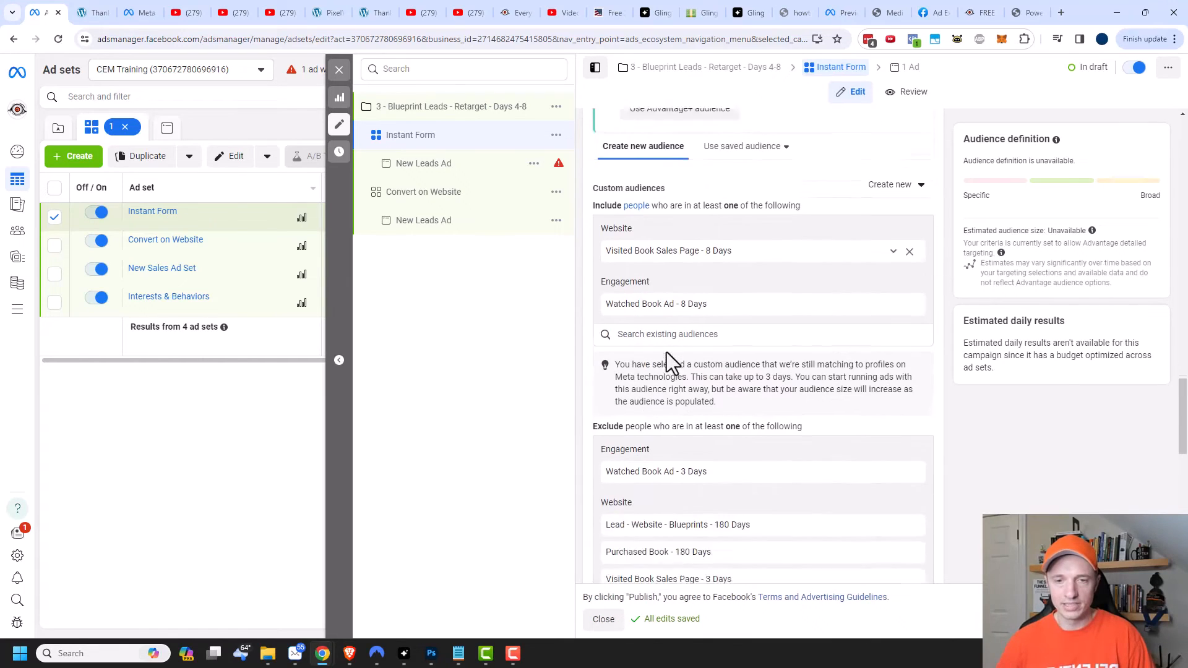
scroll(699, 374, "down", 3)
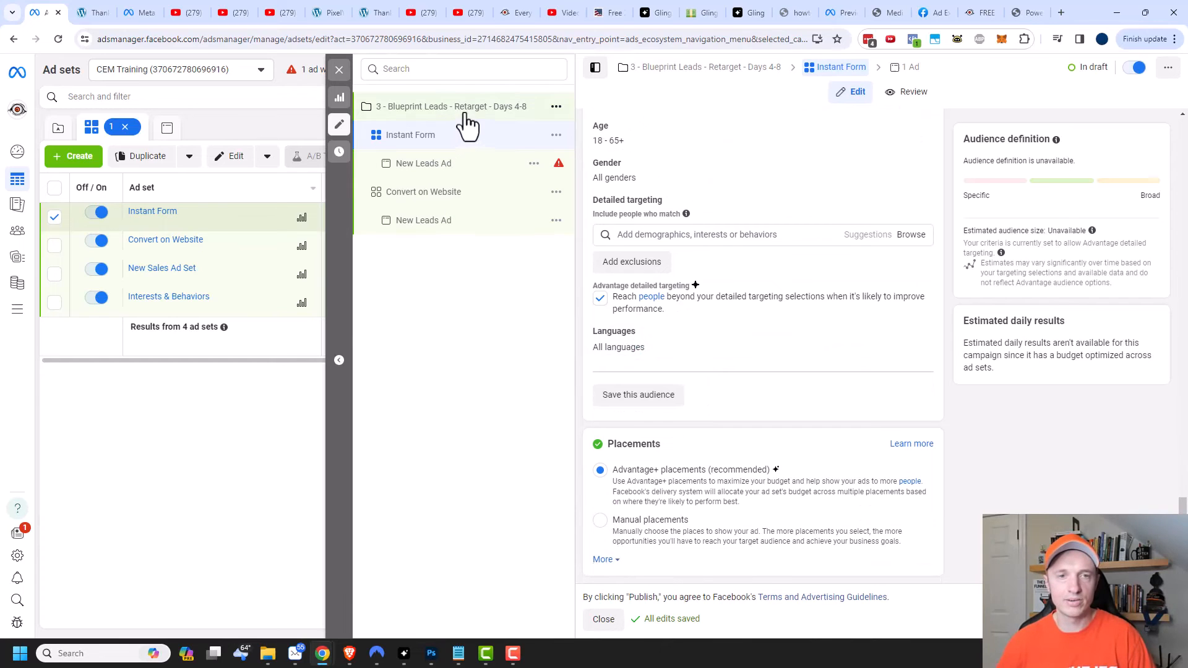
Start a new instant form from the ad in the Instant Form ad set and name it "Sales Funnel Blueprints".
left_click(436, 164)
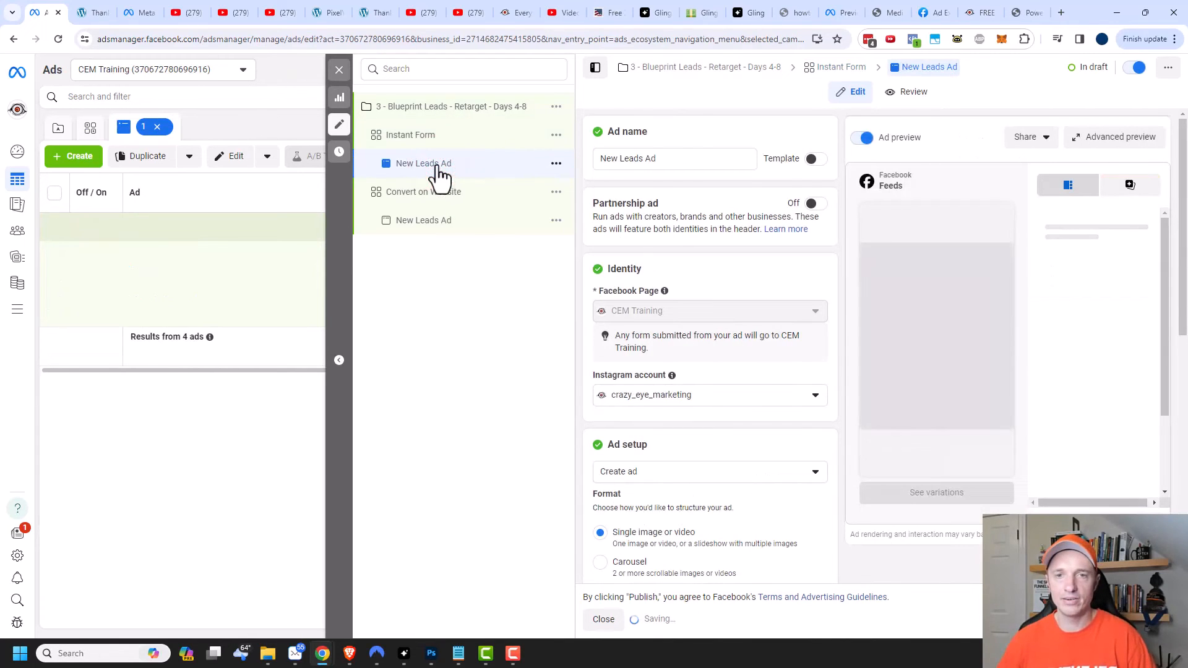
scroll(718, 161, "down", 2)
scroll(719, 163, "down", 5)
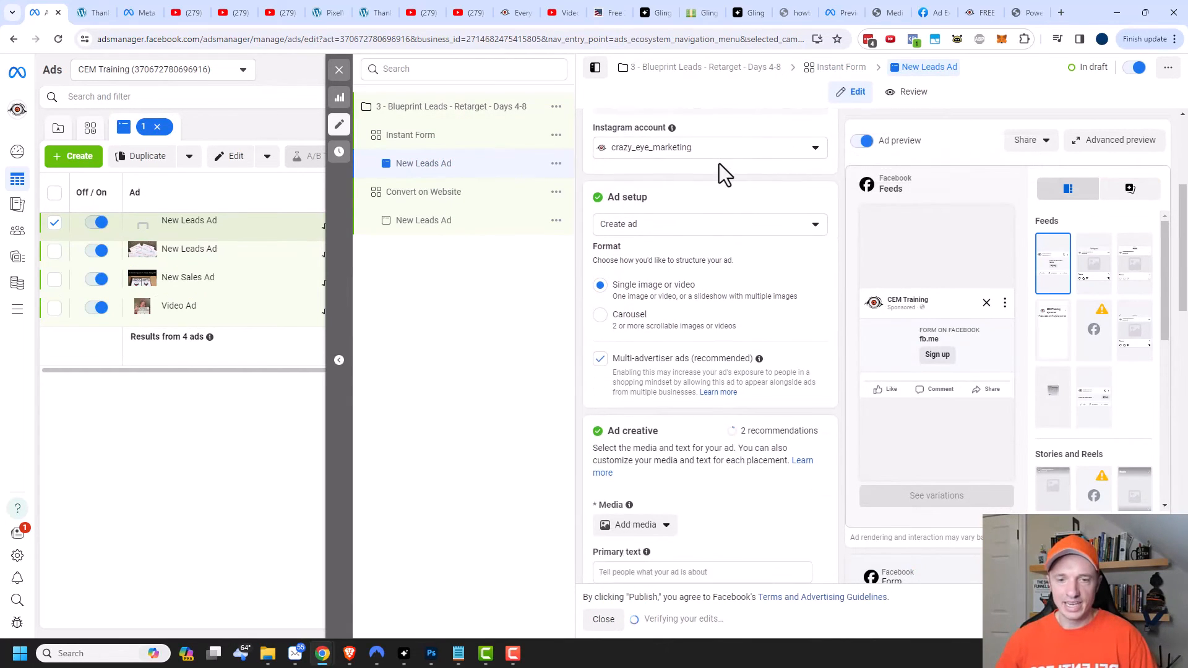
scroll(719, 163, "down", 5)
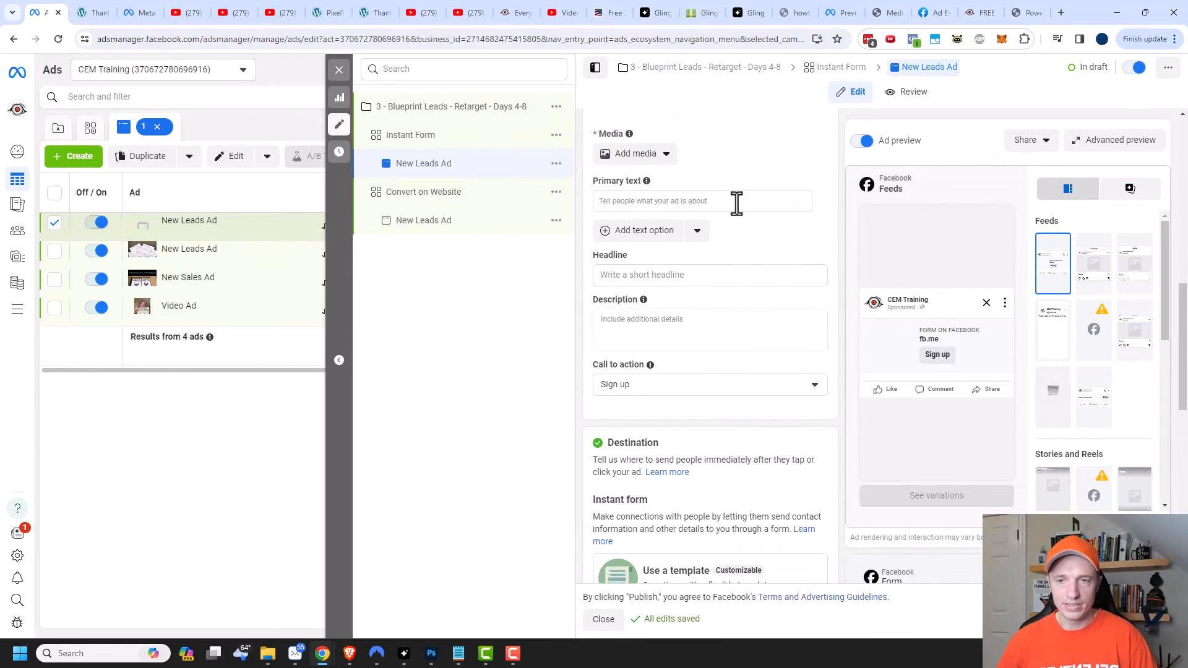
scroll(633, 379, "down", 2)
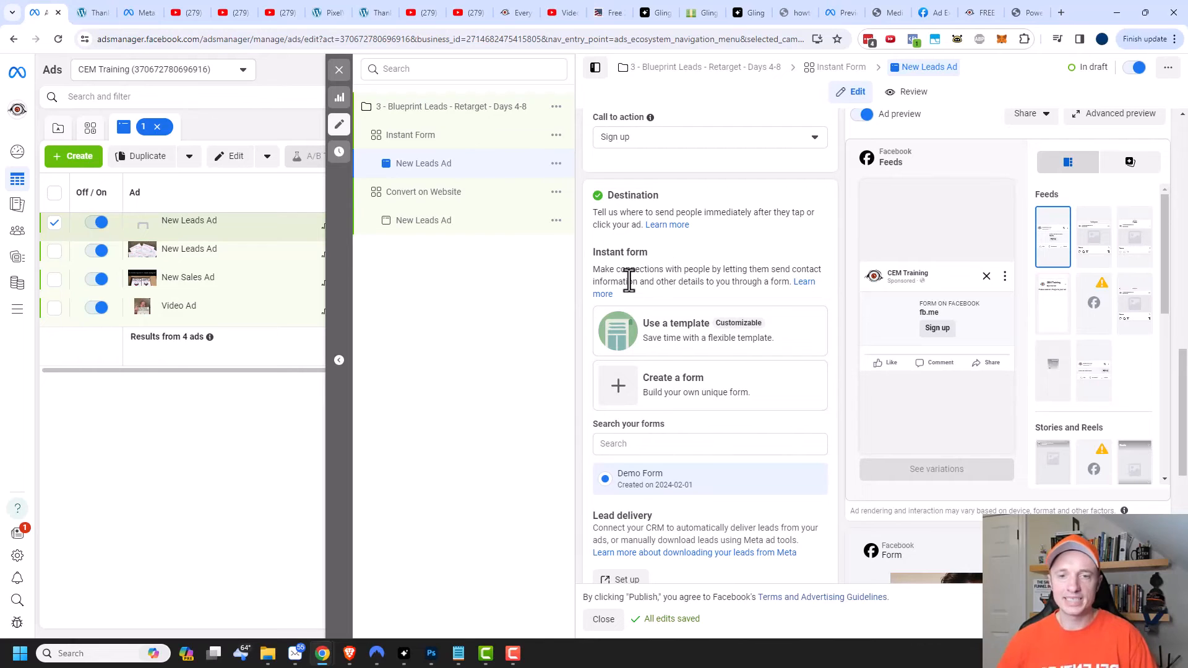
left_click(693, 399)
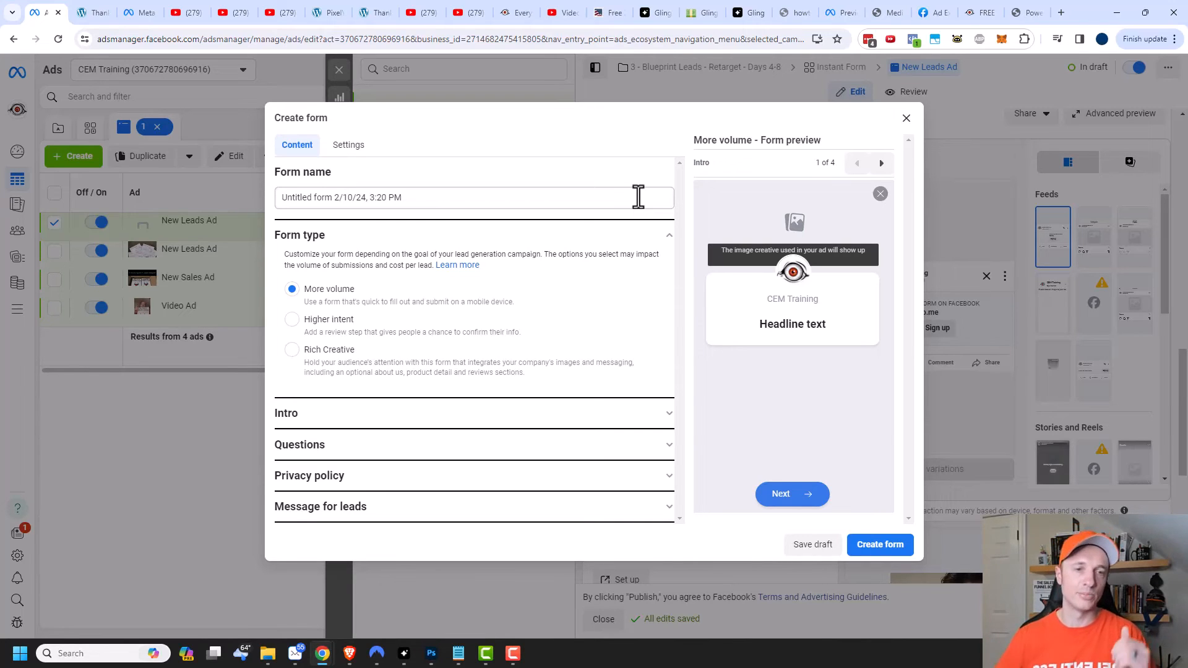
left_click(638, 196)
key("ctrl+a")
type("Sales Funnel Blueprints")
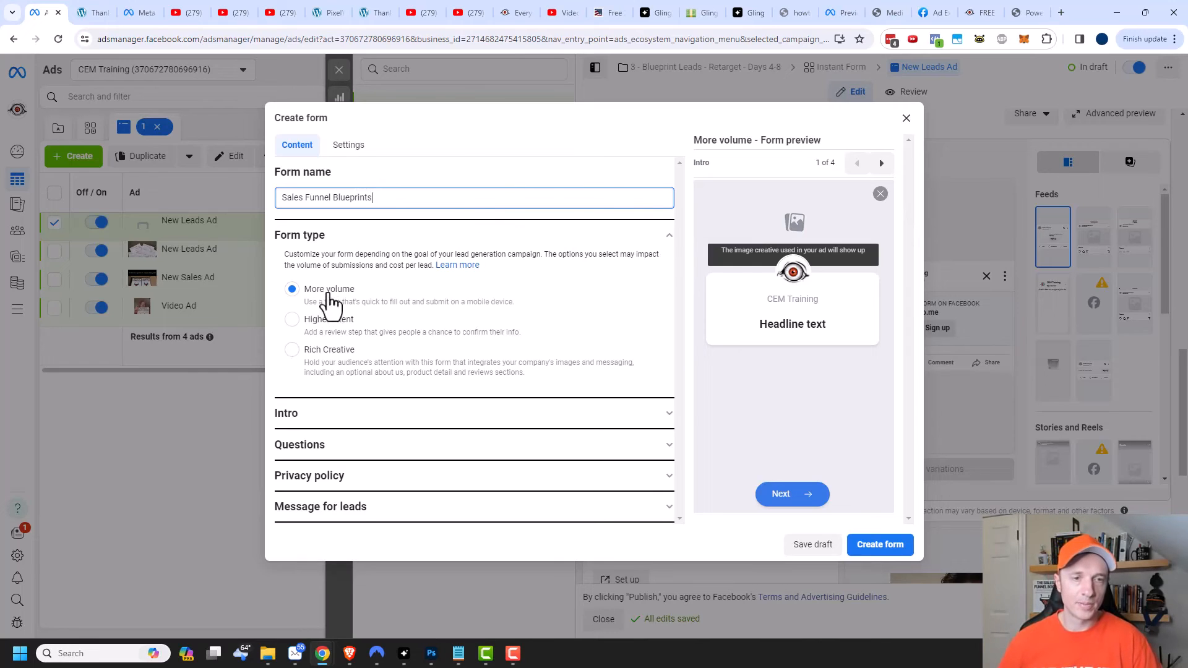
Set the form intro to use the ad's image, headline "Tell me where to send the 14 Sales Funnel Blueprints!" and list eCommerce, Coaches and Consultants, High-End Services.
left_click(572, 412)
scroll(572, 416, "down", 1)
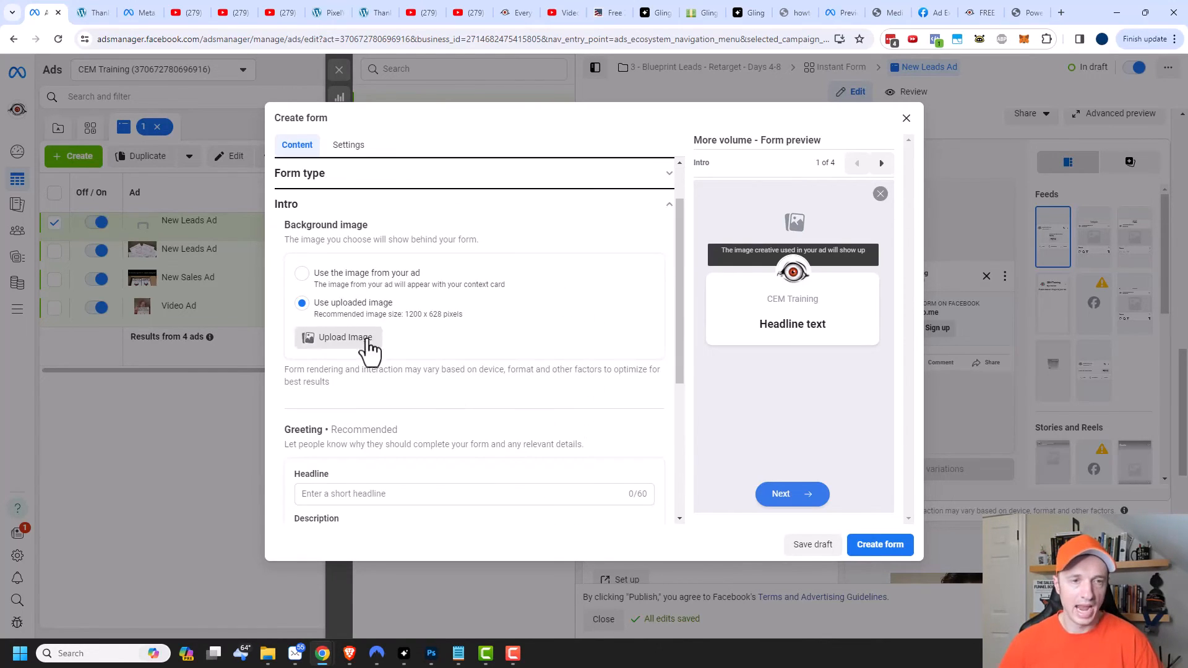
left_click(302, 273)
scroll(344, 315, "down", 2)
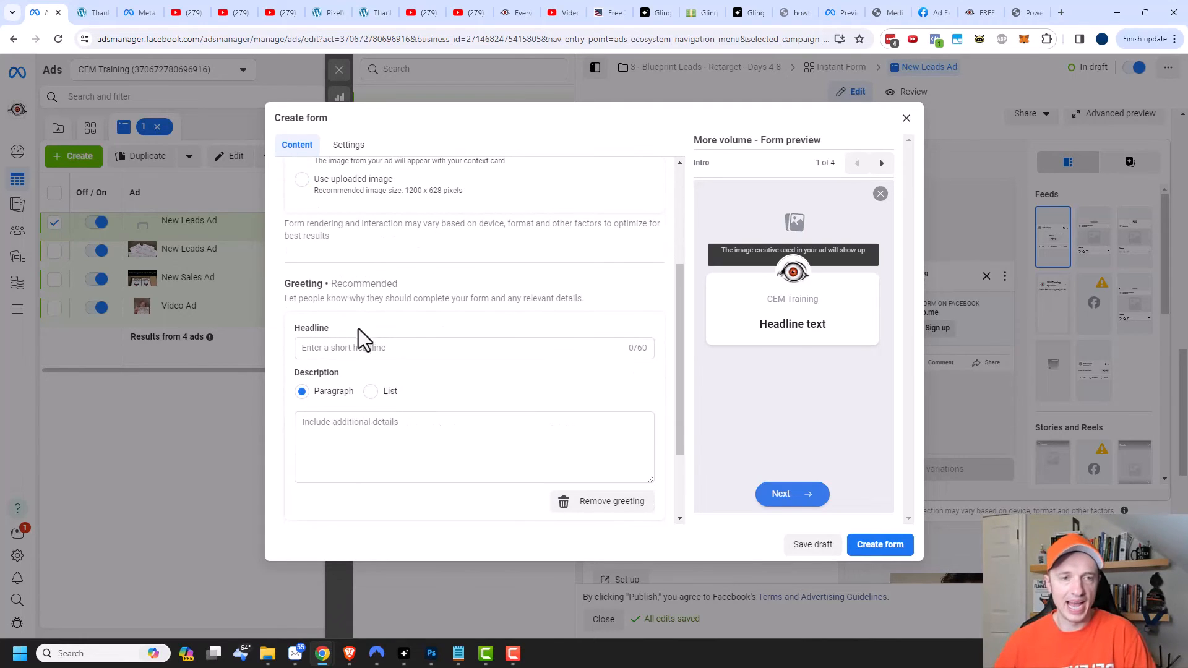
left_click(387, 350)
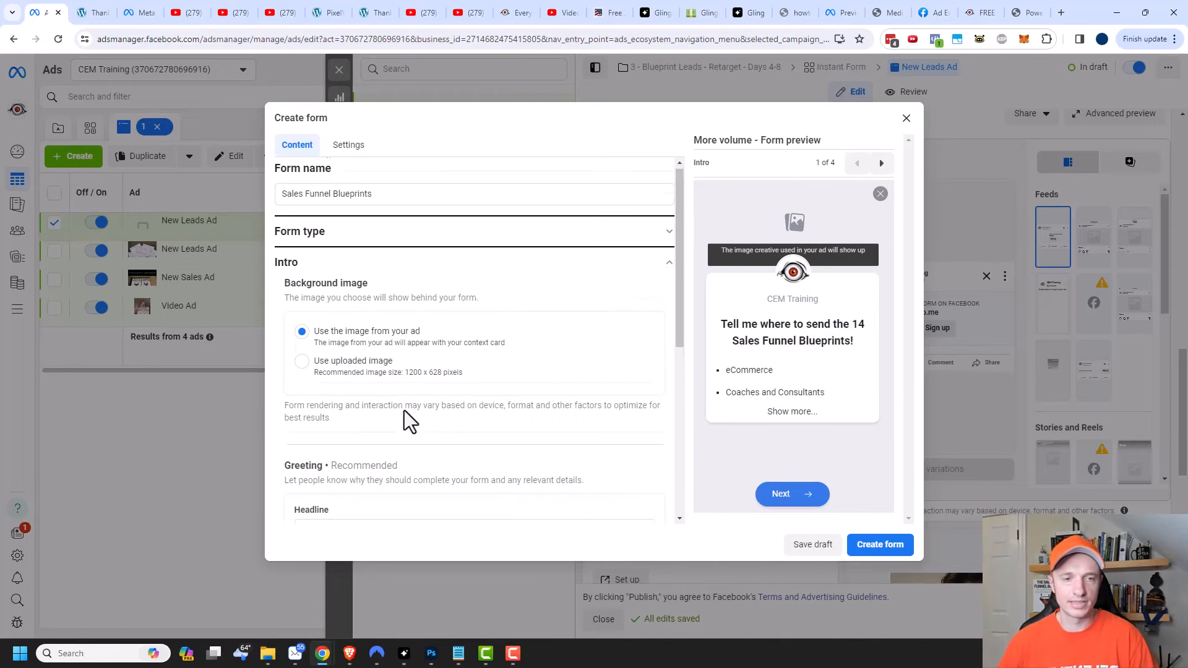
scroll(414, 408, "down", 4)
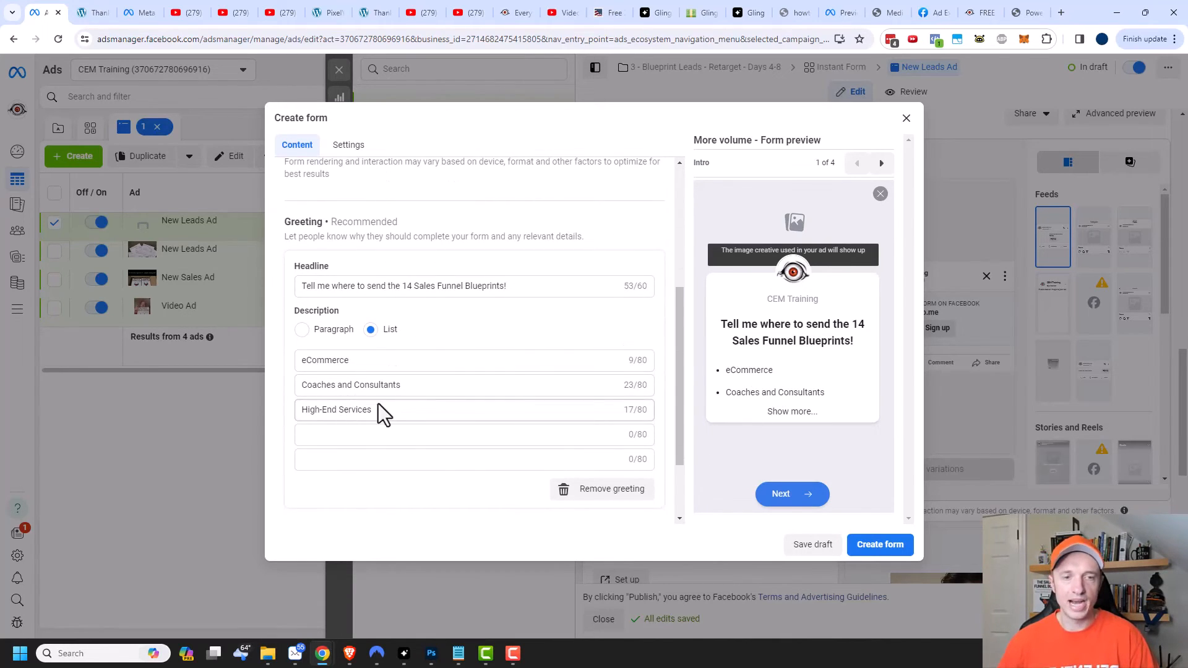
Reorder the form's prefill questions so Full name comes before Email.
scroll(382, 410, "down", 3)
left_click(353, 446)
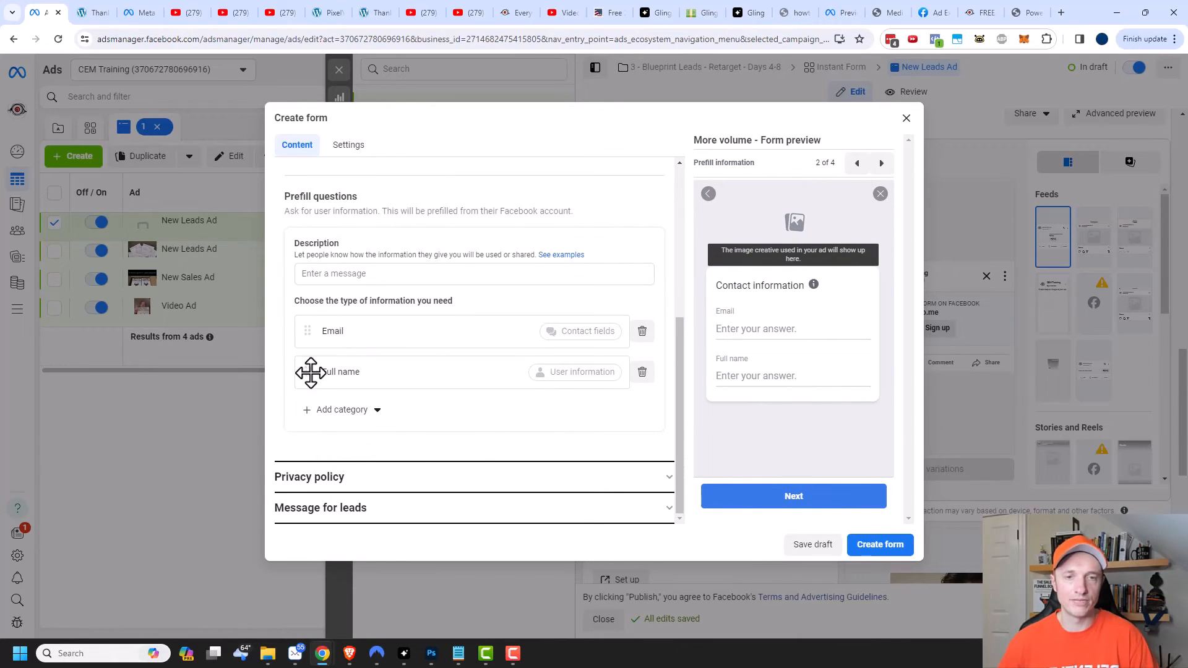
left_click_drag(296, 371, 301, 322)
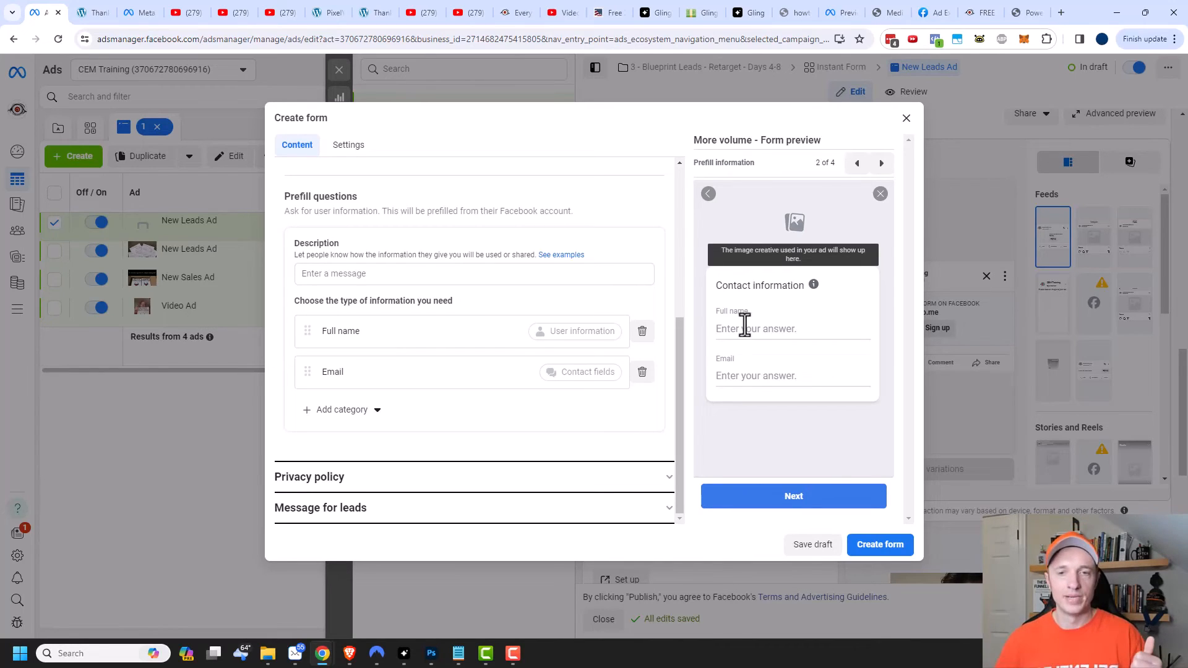
left_click(507, 488)
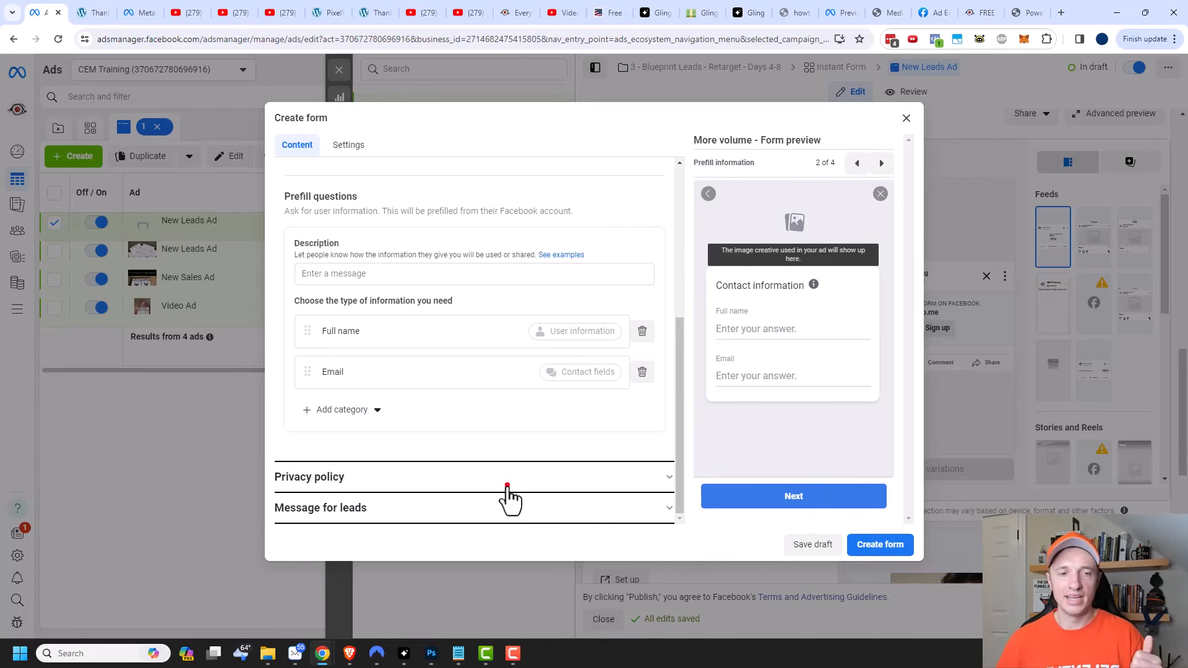
left_click(511, 507)
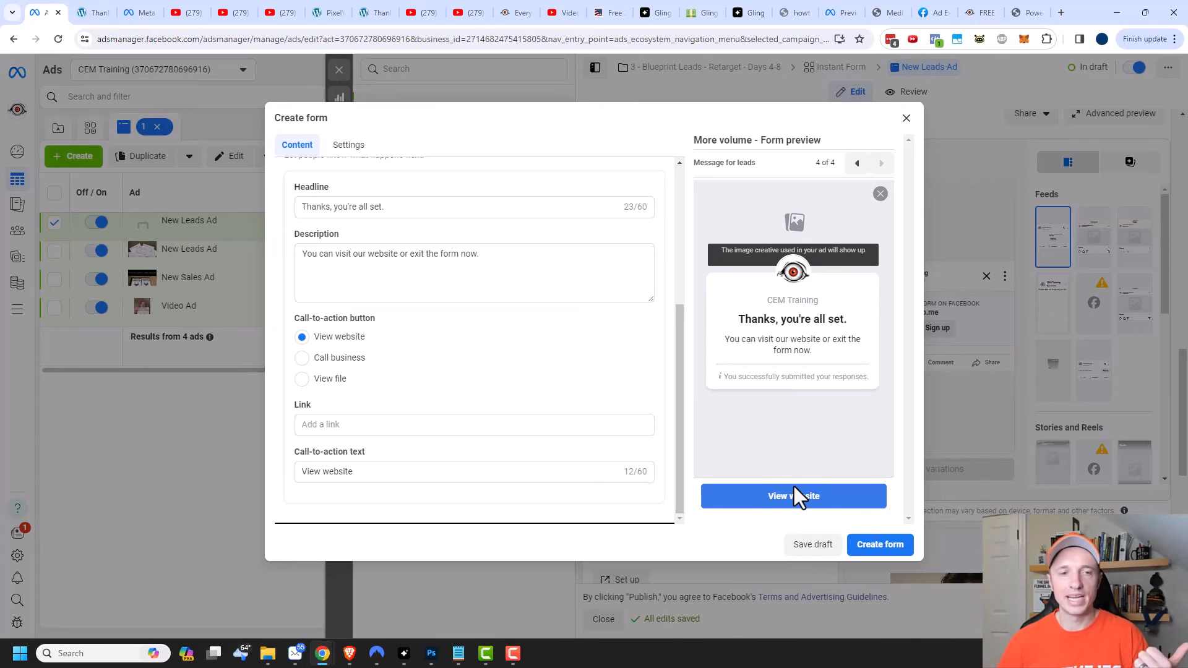
left_click(885, 551)
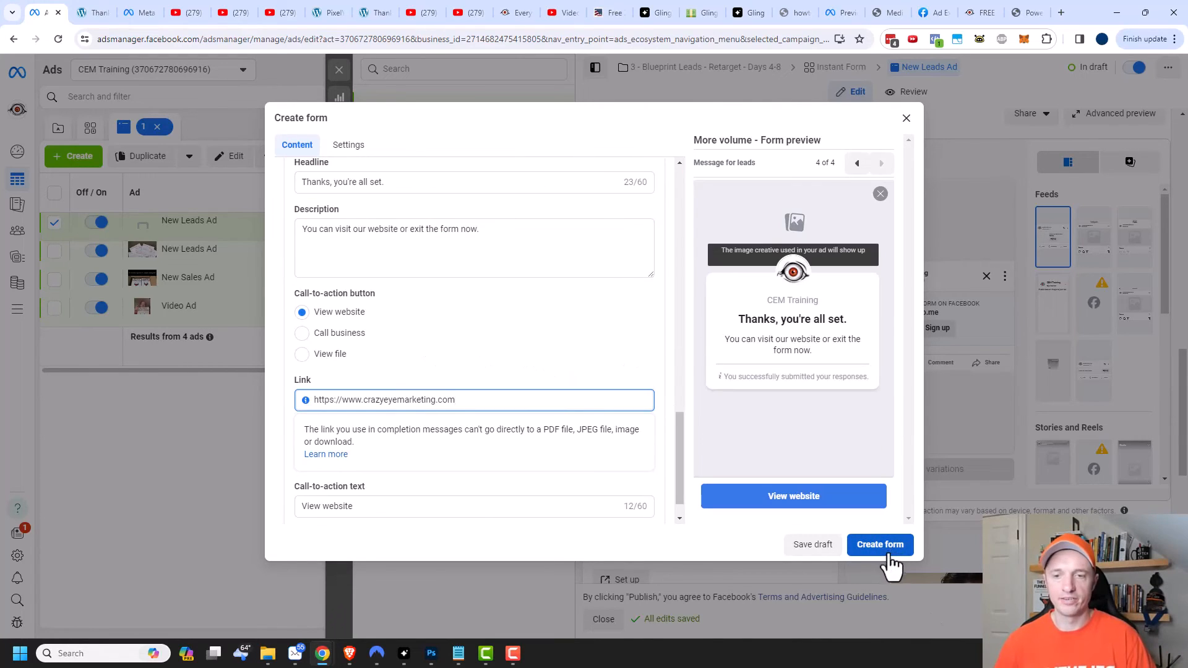
left_click(888, 553)
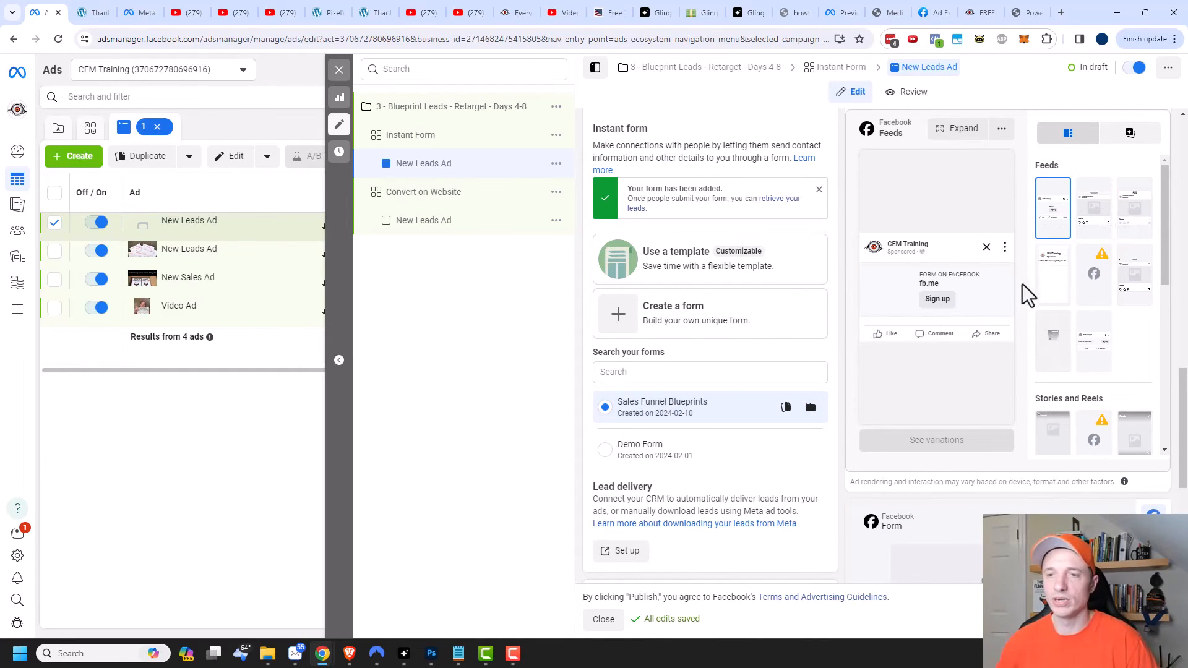
Add the funnel blueprint sketches image and the ad copy to the instant form ad's creative.
scroll(715, 354, "up", 5)
scroll(705, 371, "up", 5)
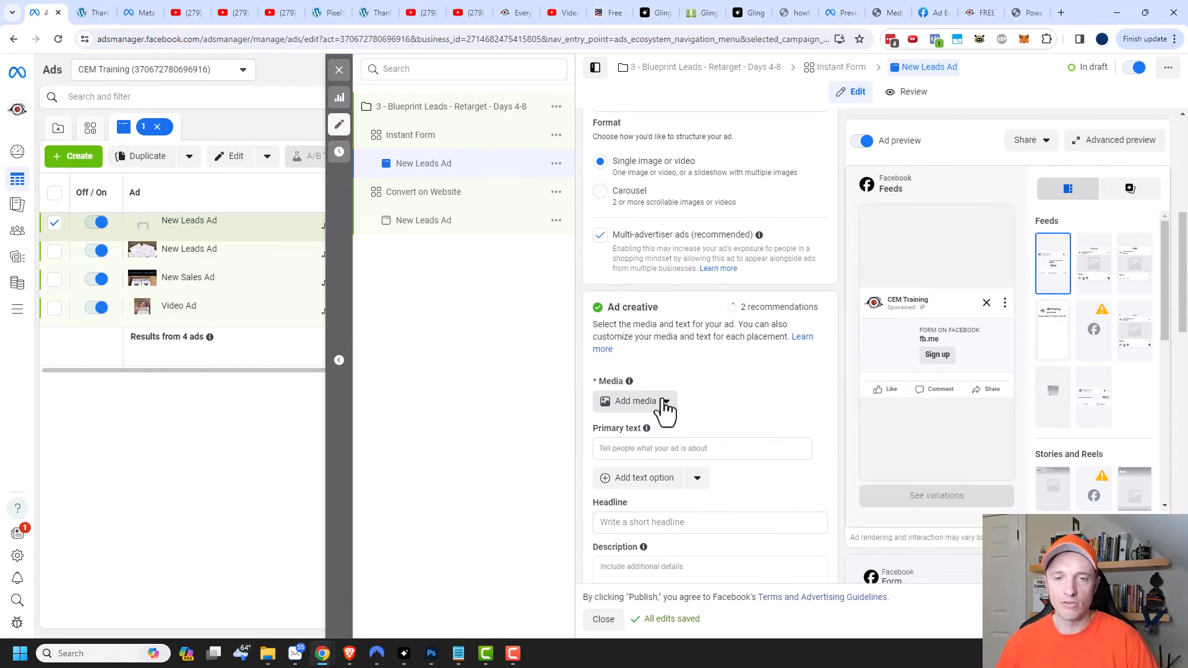
scroll(780, 274, "down", 10)
scroll(781, 278, "down", 4)
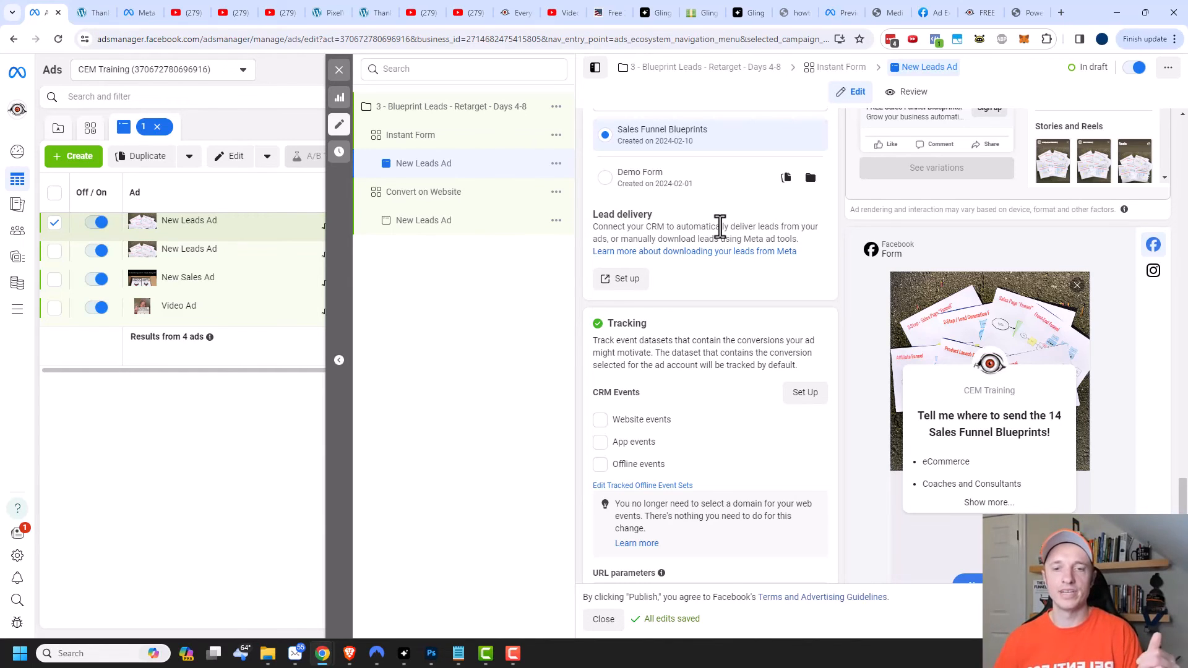
Enable website events tracking for the instant form ad.
scroll(752, 238, "down", 1)
scroll(752, 245, "down", 2)
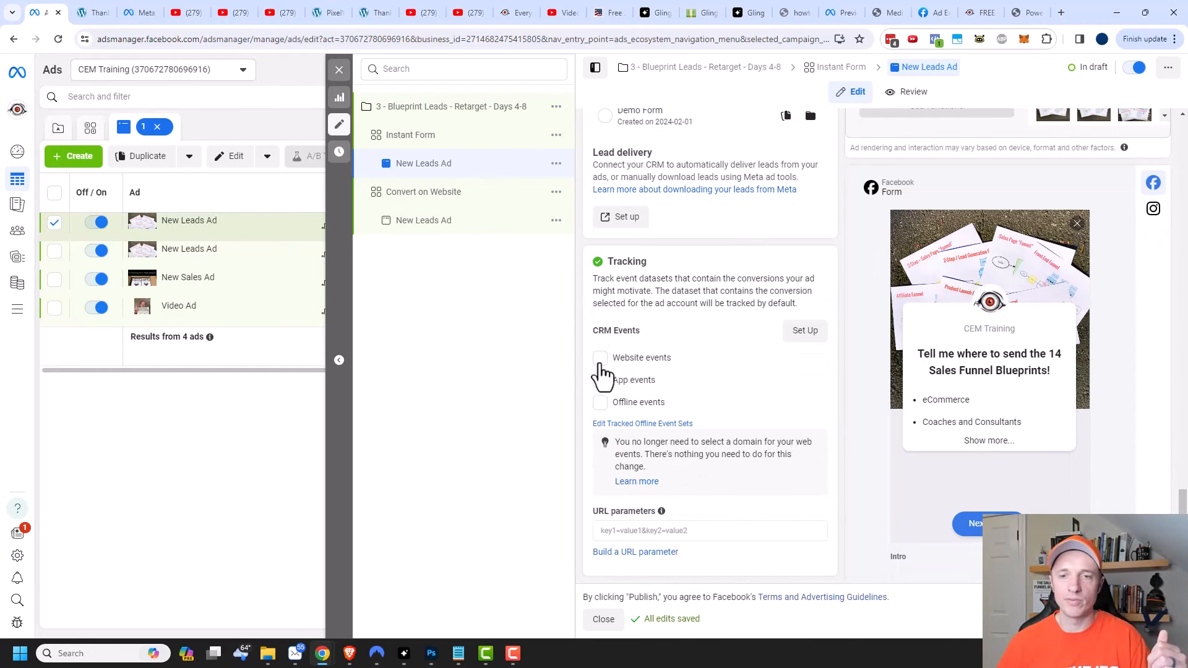
left_click(600, 359)
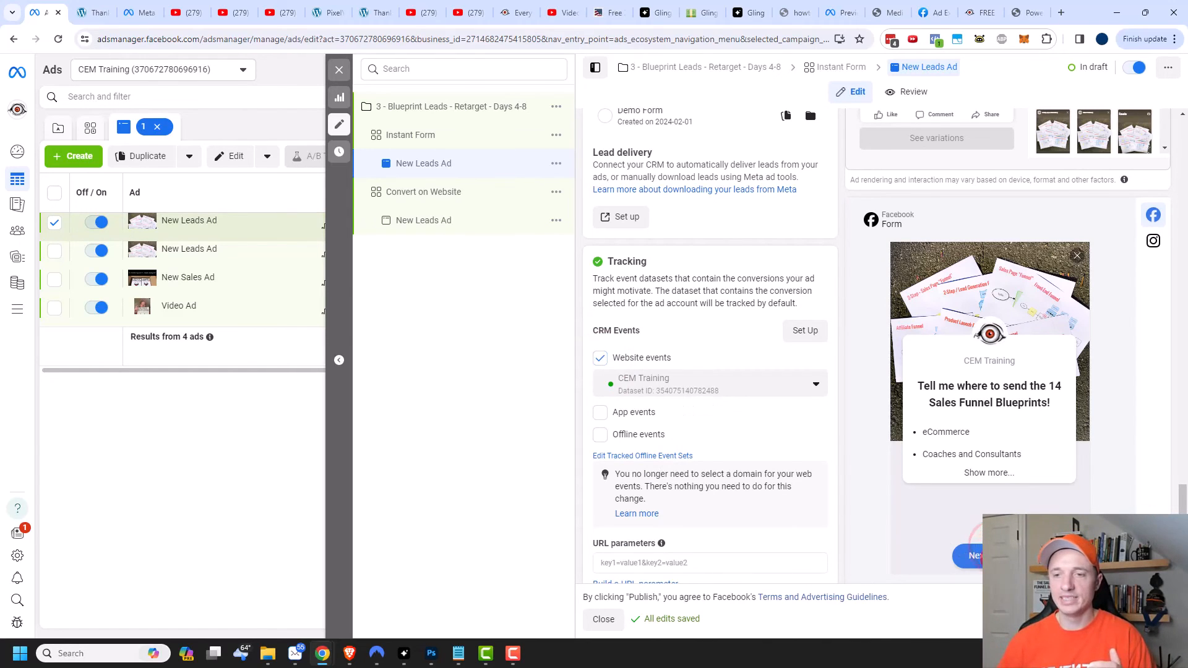
Go through the instant form's preview pages up to the message for leads.
left_click(994, 548)
left_click(994, 530)
left_click(994, 531)
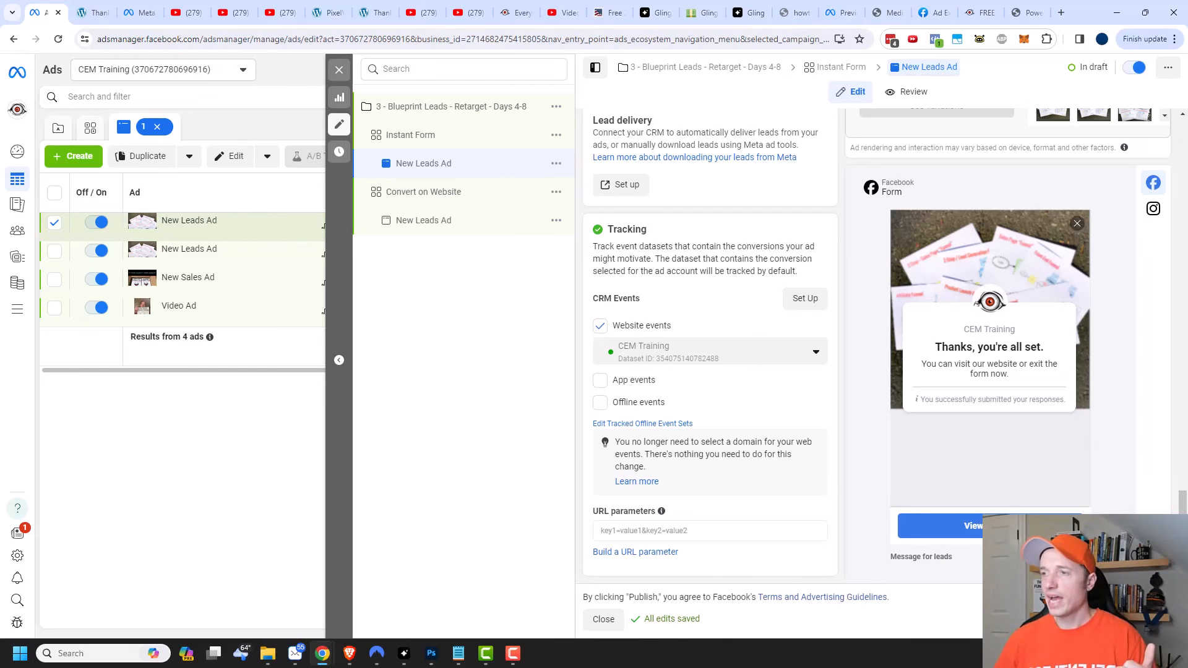
Switch to the Notepad outline, highlight the "Custom - Lead Form" audience item and put the outline away.
key("alt+Tab")
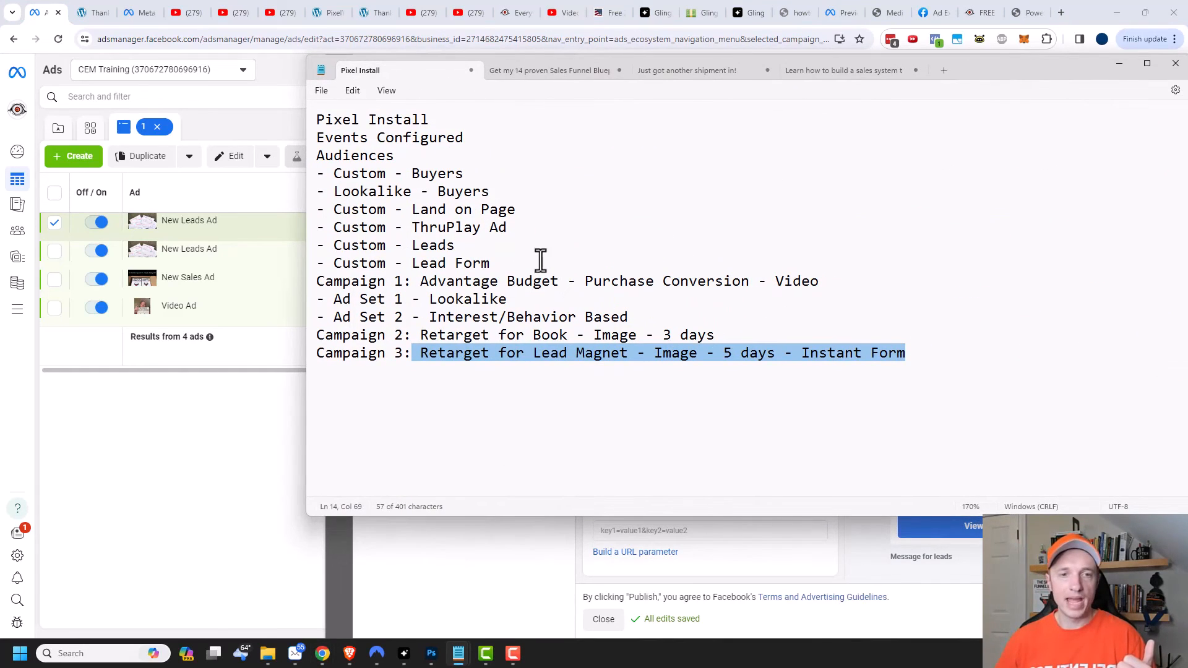
left_click_drag(525, 265, 331, 266)
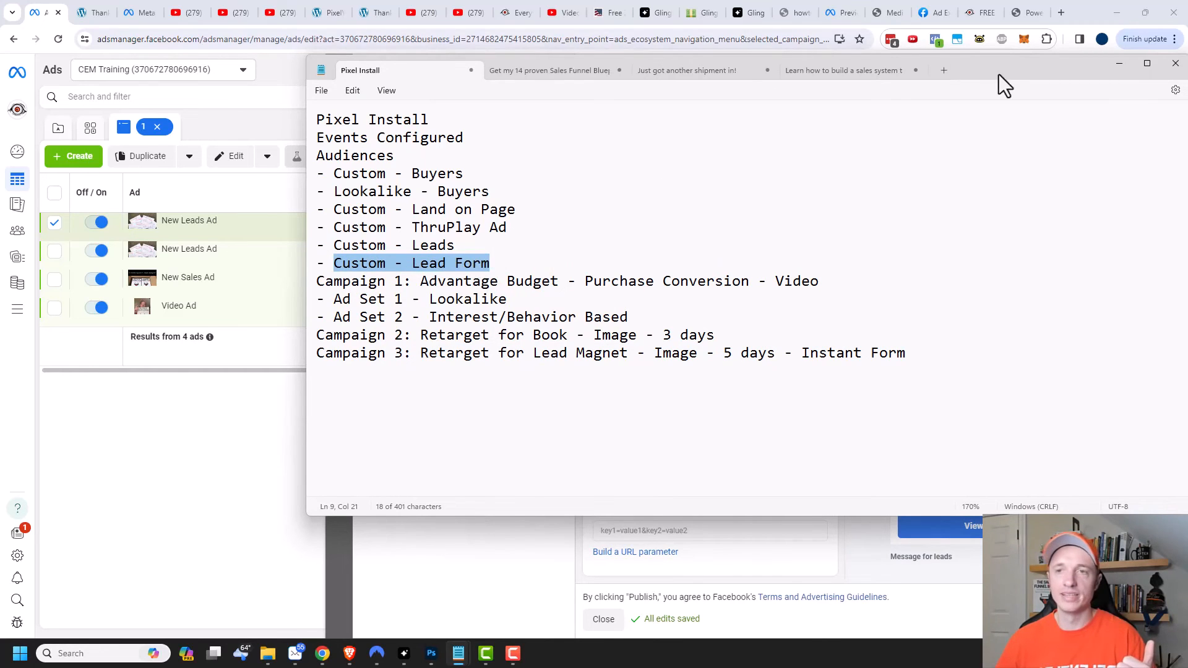
left_click_drag(999, 74, 1181, 106)
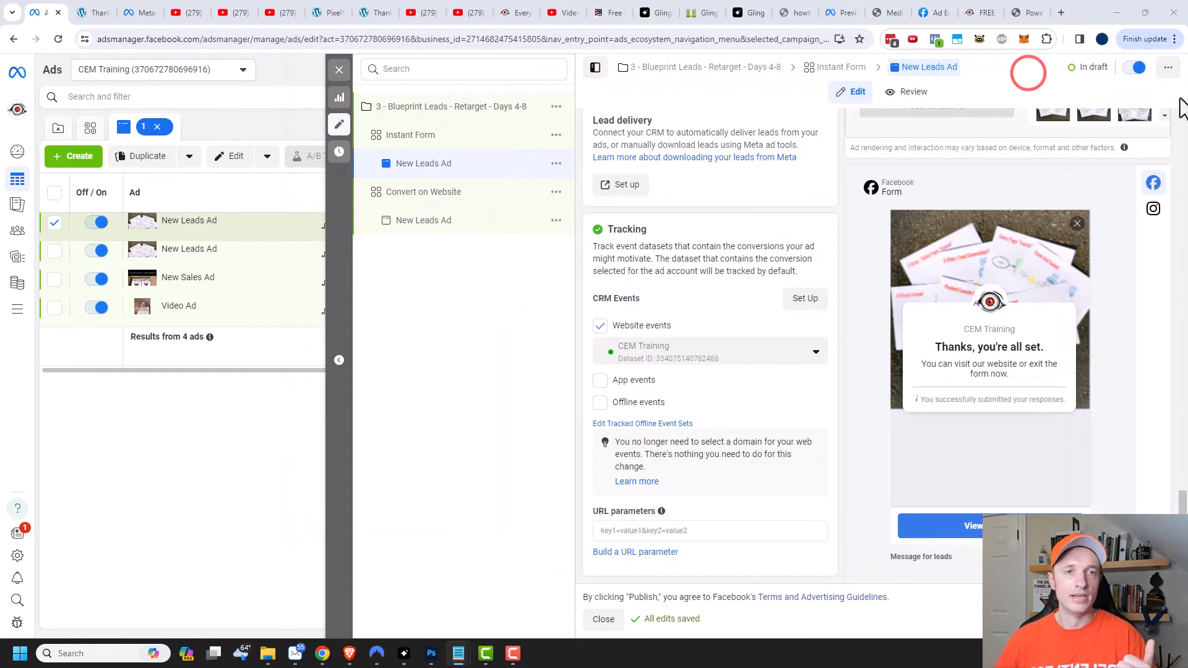
Close the ad editor and start a new custom audience with Lead form as its source.
left_click(338, 70)
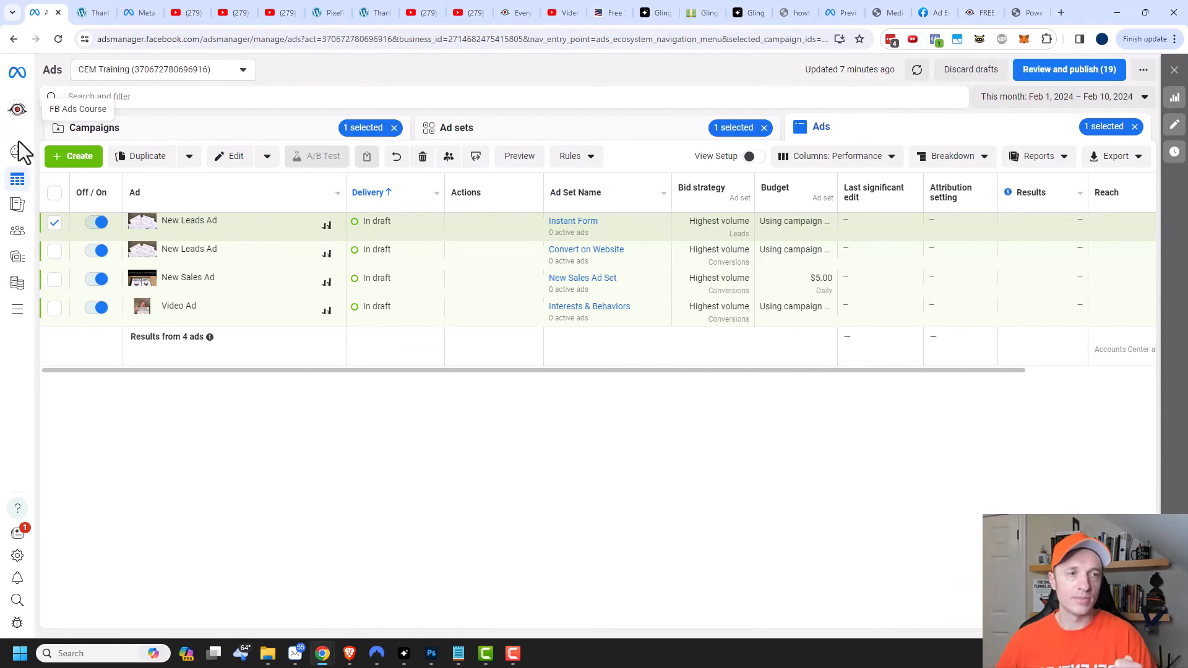
left_click(24, 235)
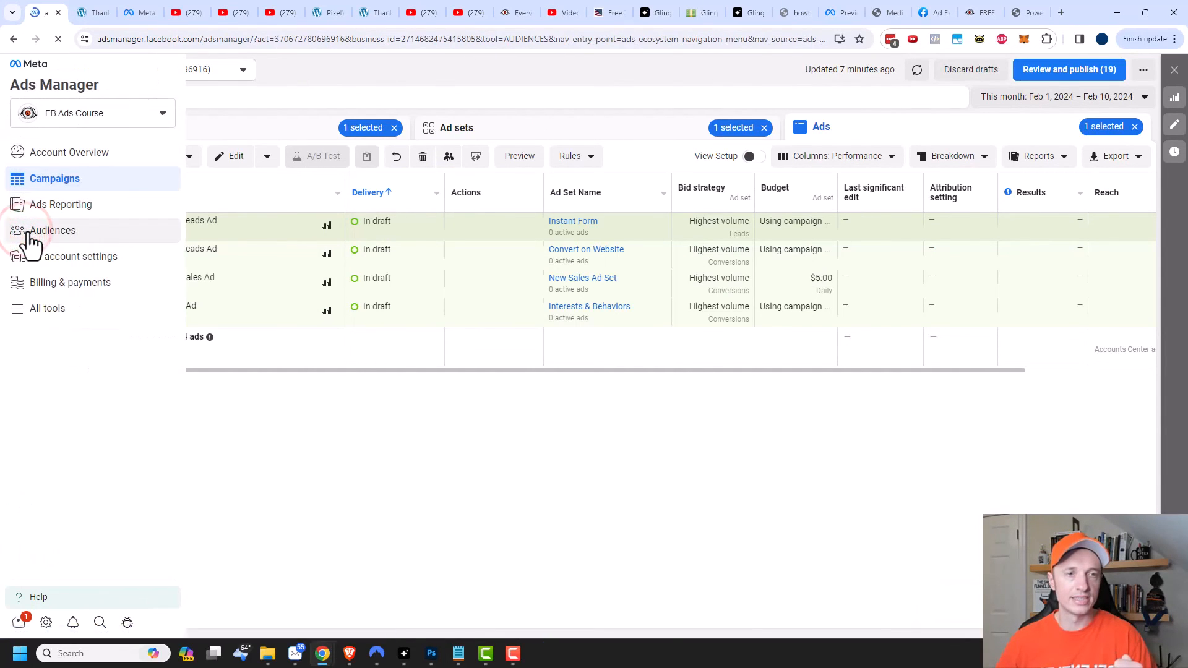
left_click(121, 127)
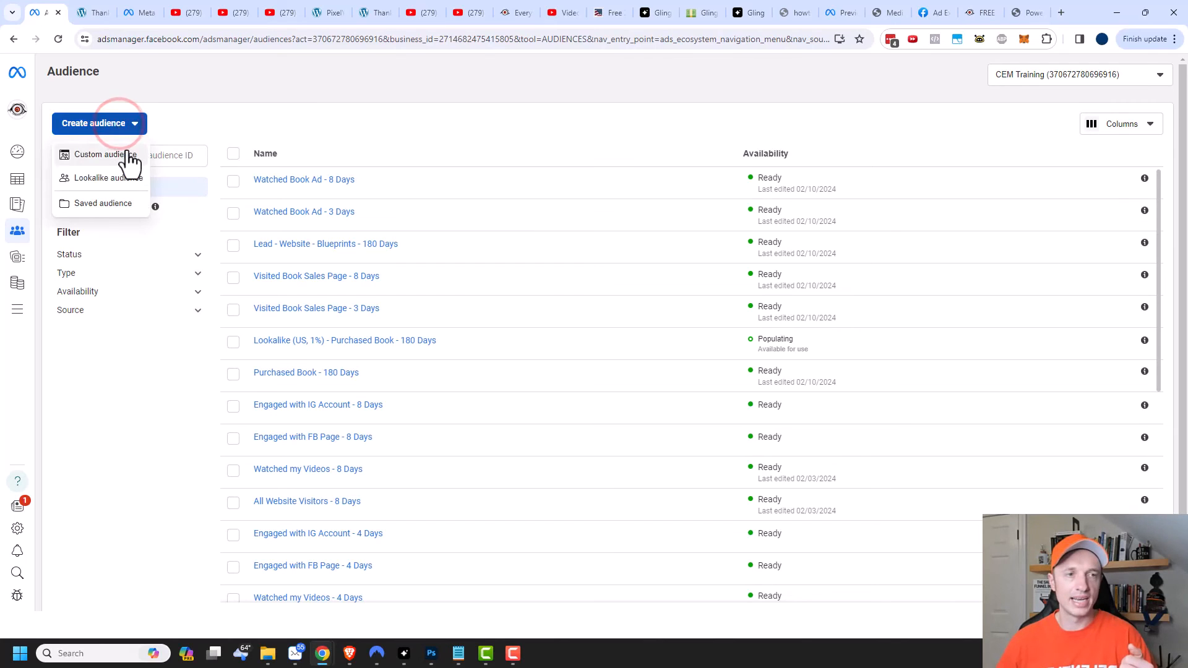
left_click(125, 155)
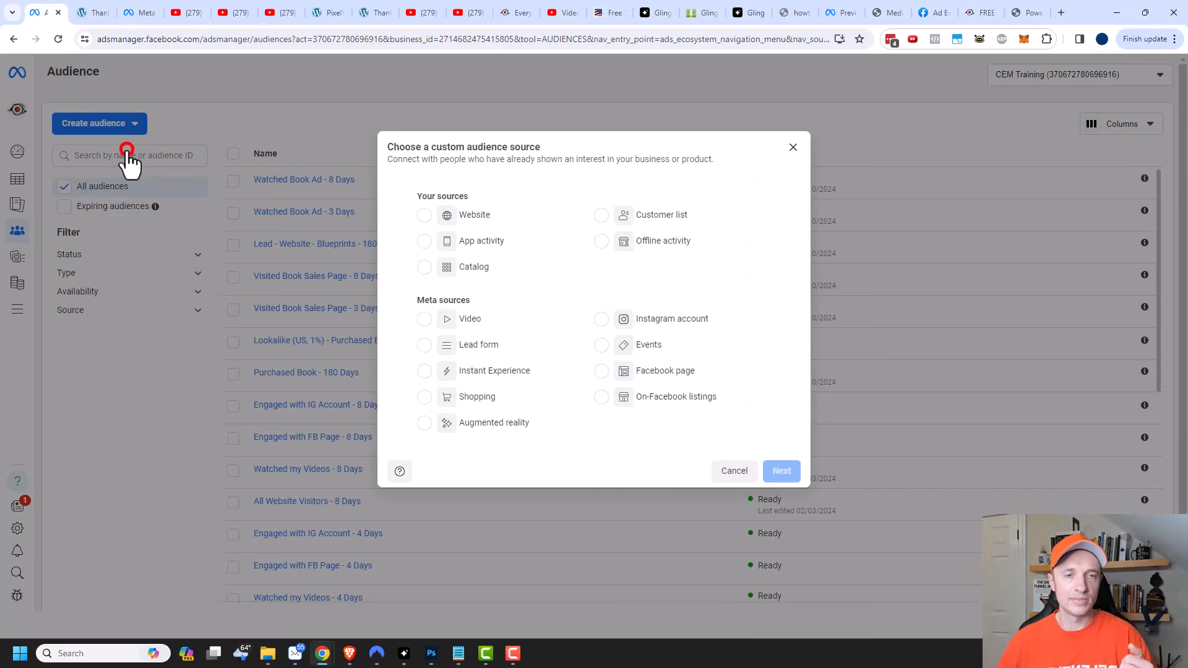
left_click(424, 345)
left_click(781, 472)
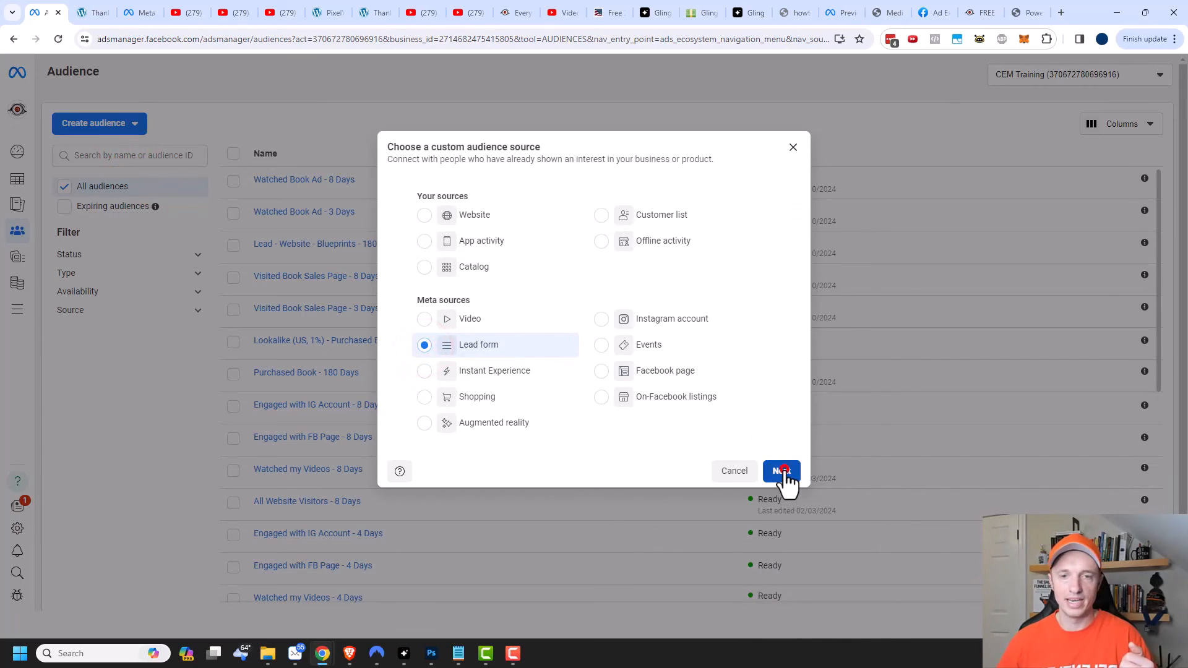
Define the audience as accounts that opened and submitted the Sales Funnel Blueprints form on the CEM Training page.
left_click(482, 196)
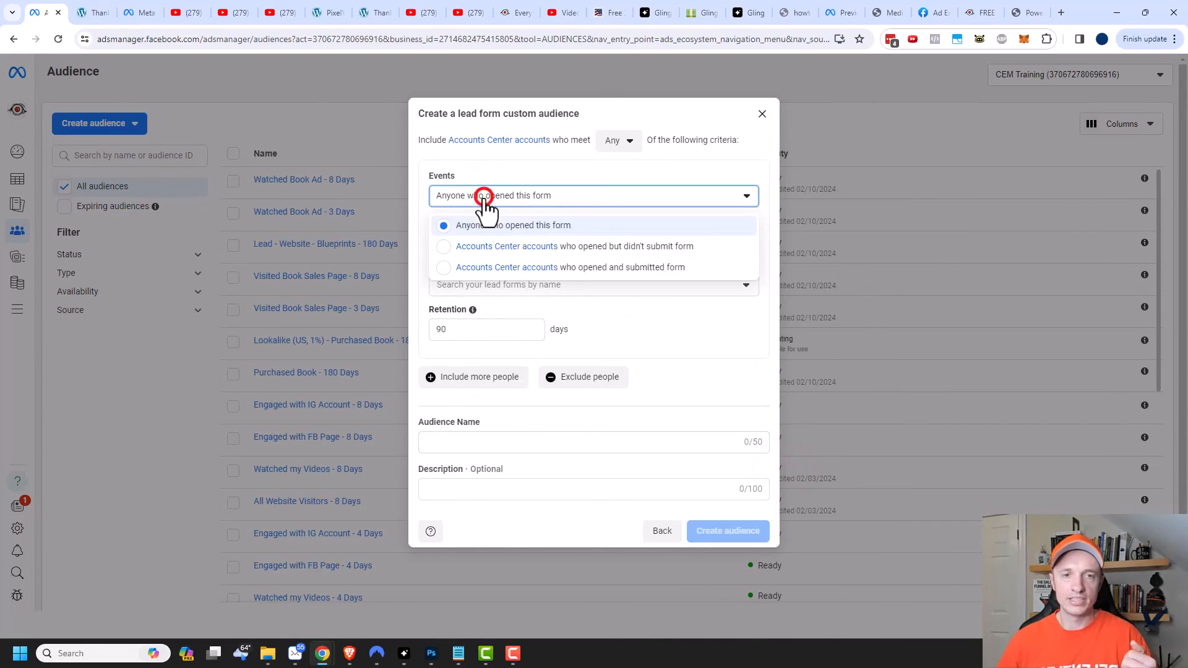
left_click(610, 268)
left_click(519, 242)
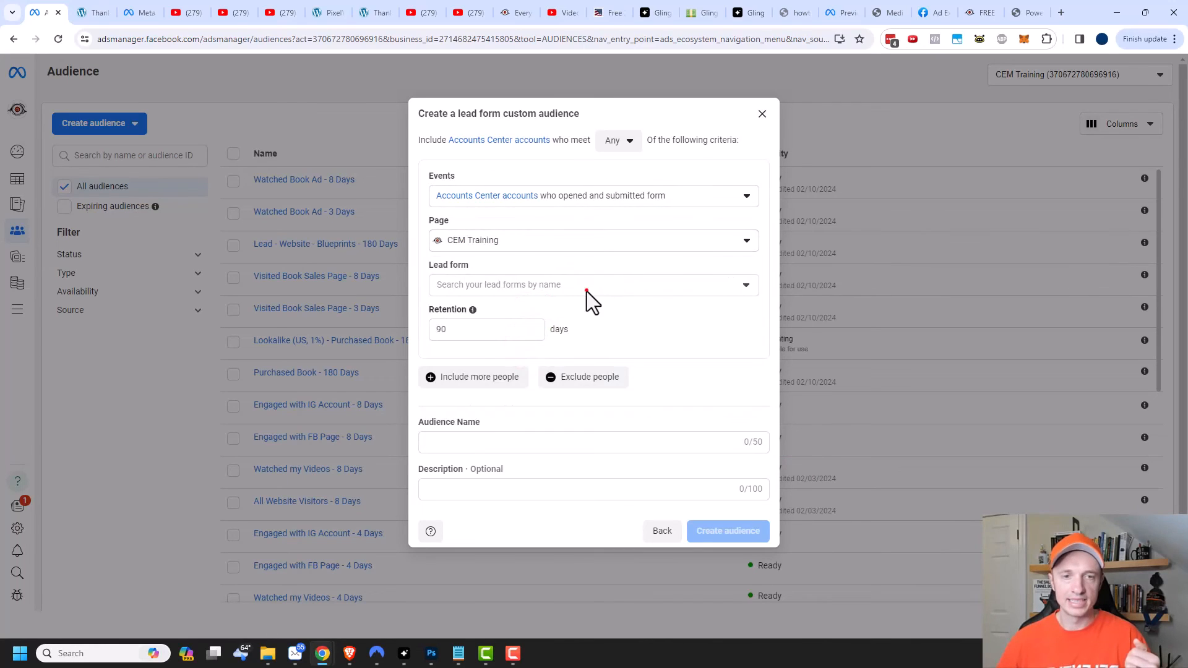
left_click(586, 290)
left_click(442, 361)
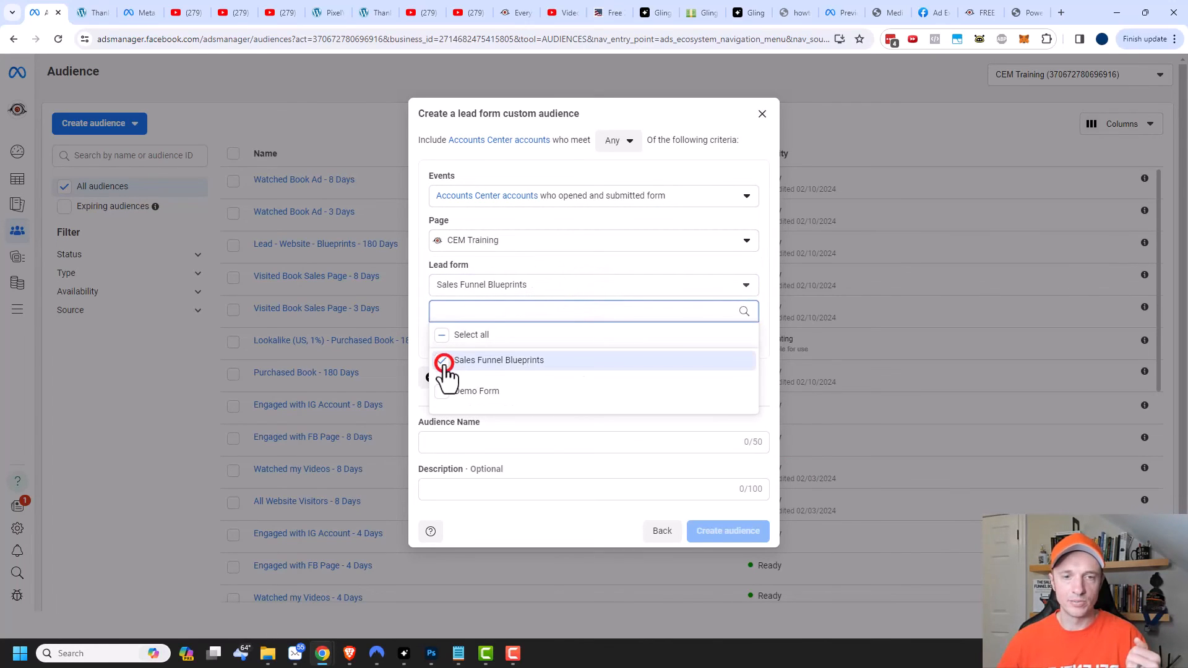
left_click(418, 350)
Try a retention of 180 days for the lead form audience and return it to 90 days.
left_click(451, 327)
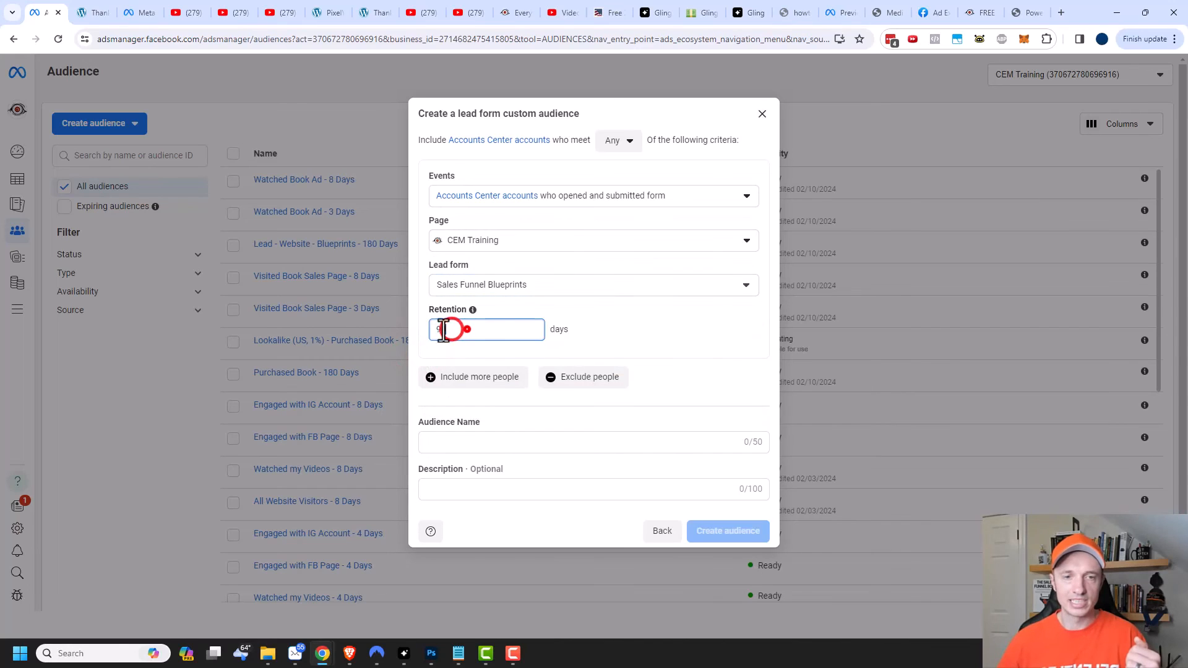
type("180")
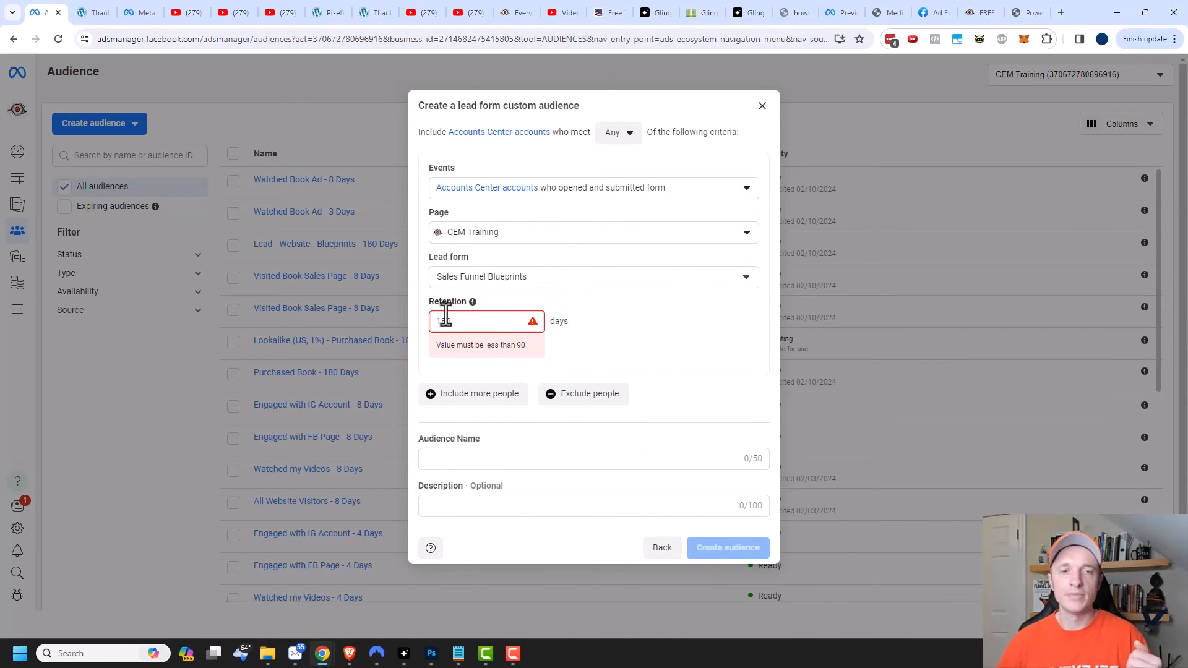
double_click(469, 320)
type("90")
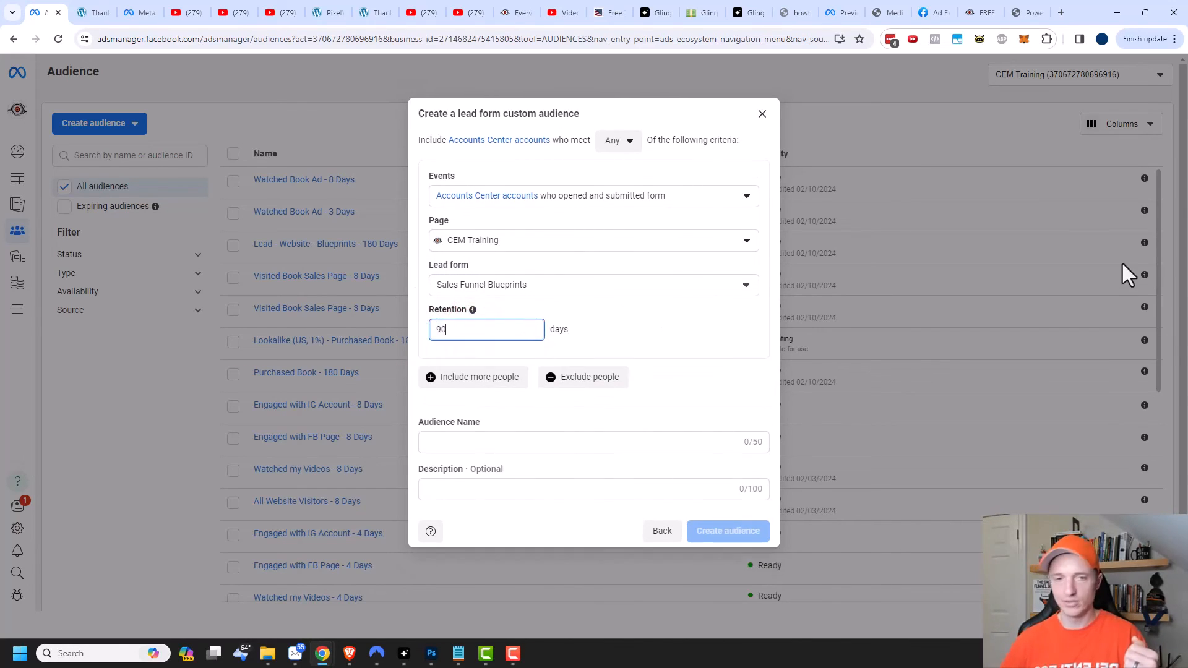
Name the lead form audience "Lead - Instant Form - Blueprints - 90 Days" and create it.
left_click(529, 442)
type("Lead - Instant Form - Blueprints - 90")
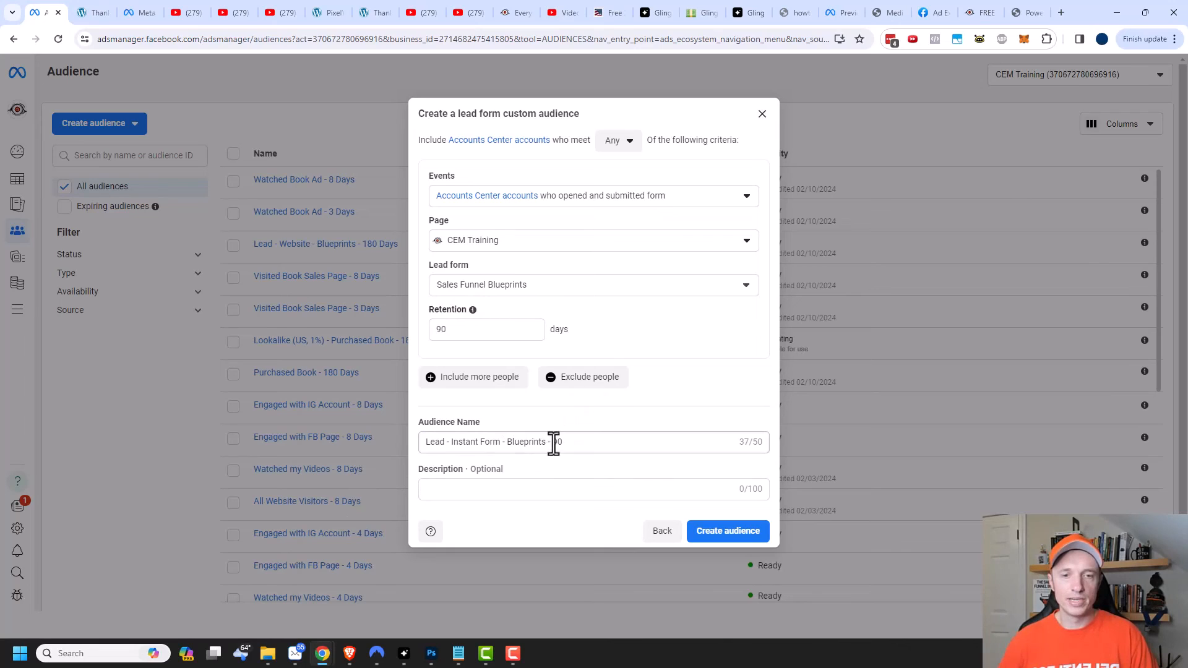
left_click(554, 443)
type("Days")
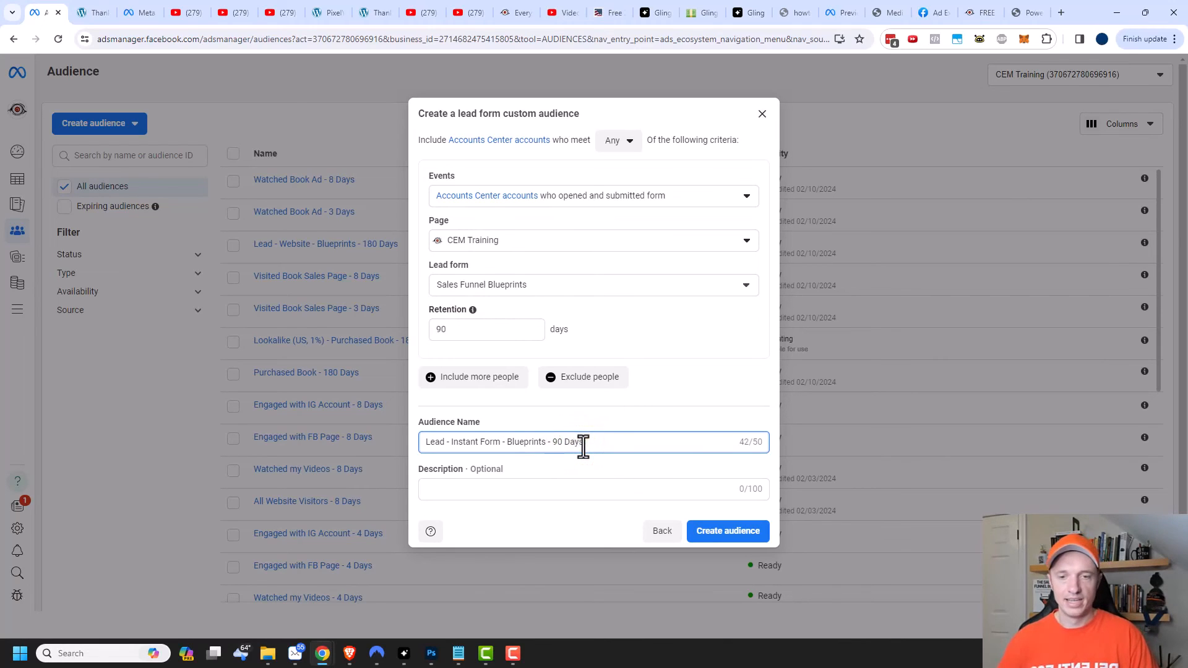
left_click(741, 535)
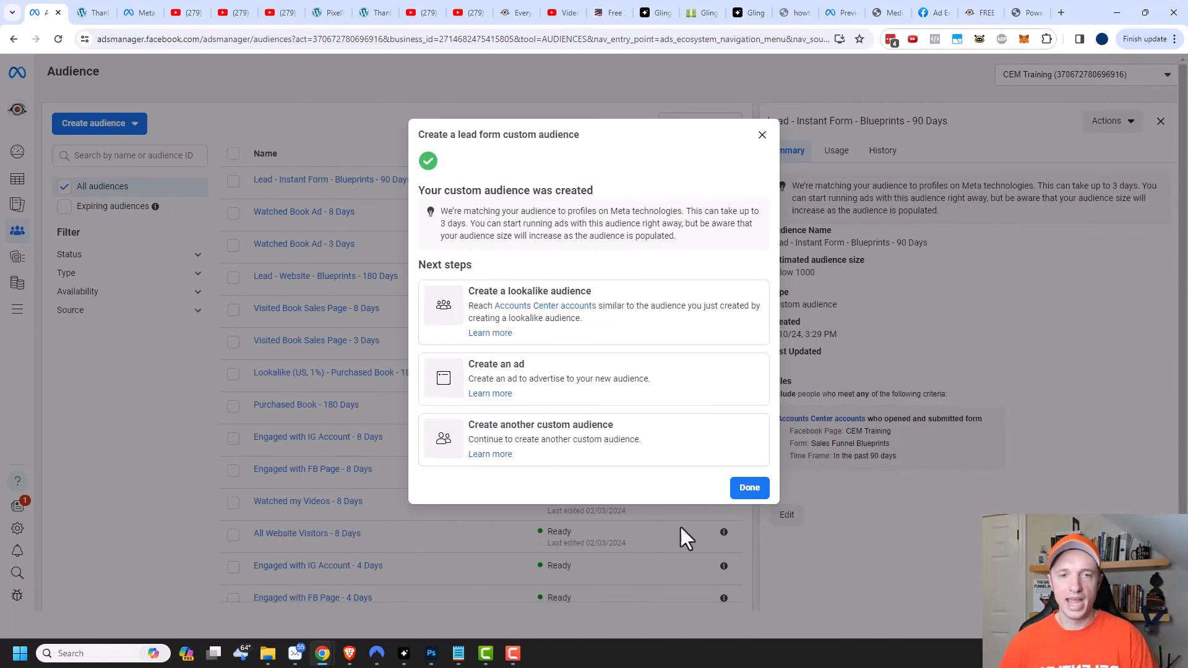
left_click(749, 488)
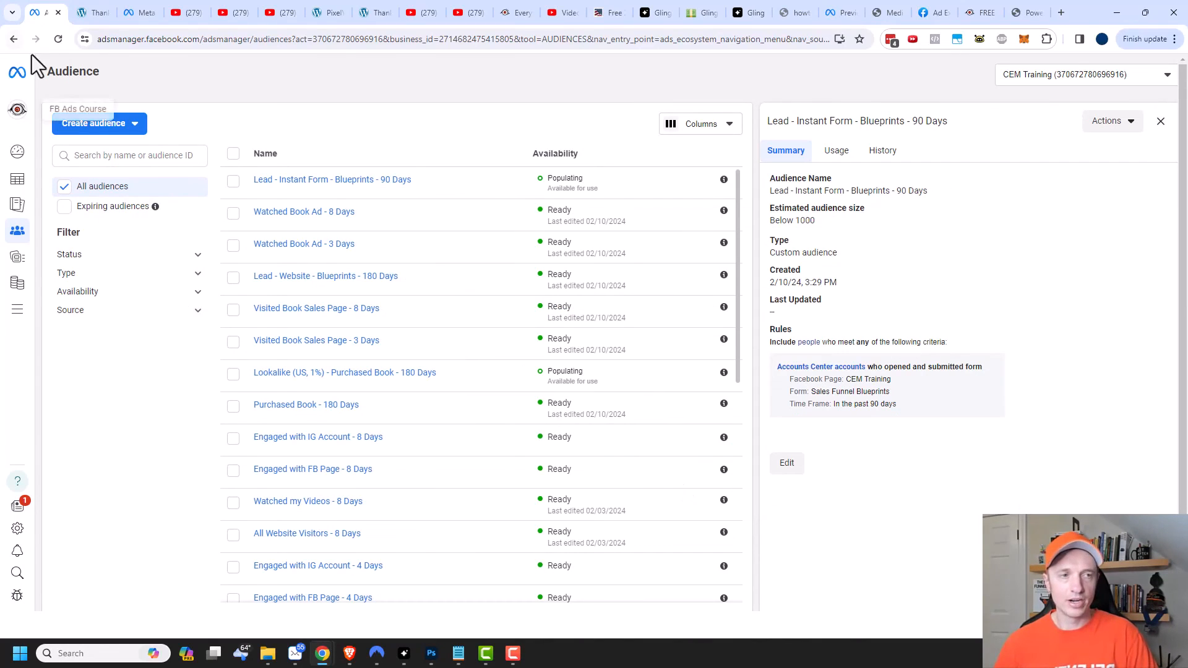
Exclude the Lead - Instant Form - Blueprints - 90 Days audience from the Lookalike ad set of the 1 - Purchase Book - Cold Traffic campaign.
mouse_move(16, 181)
left_click(57, 179)
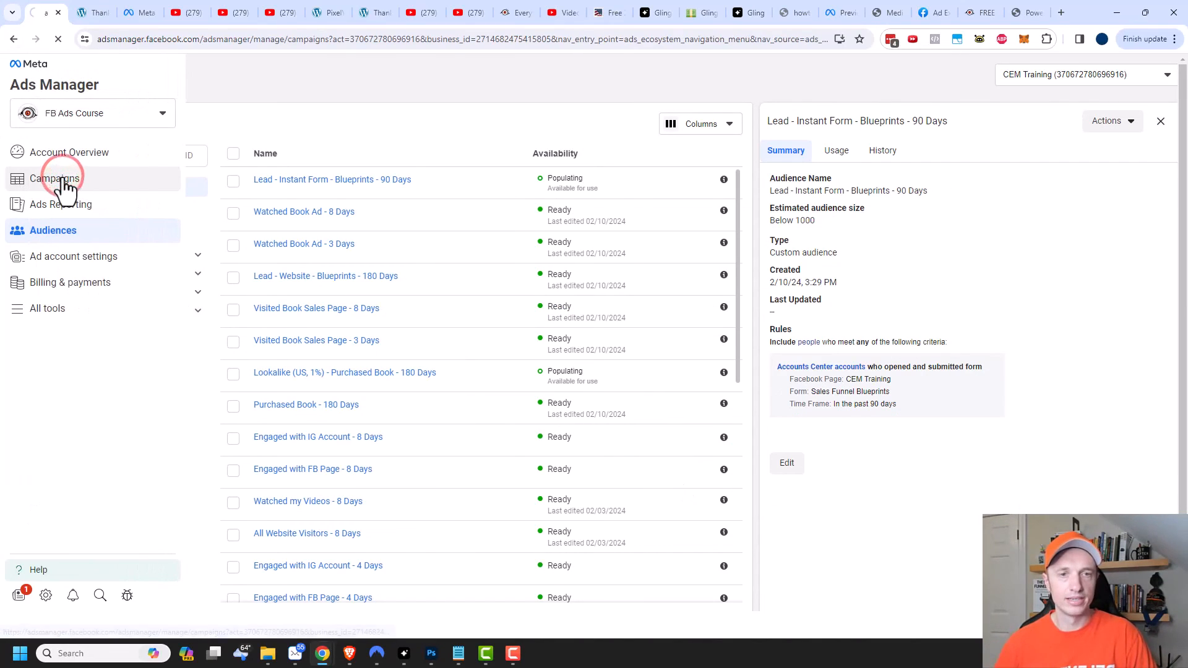
left_click(199, 270)
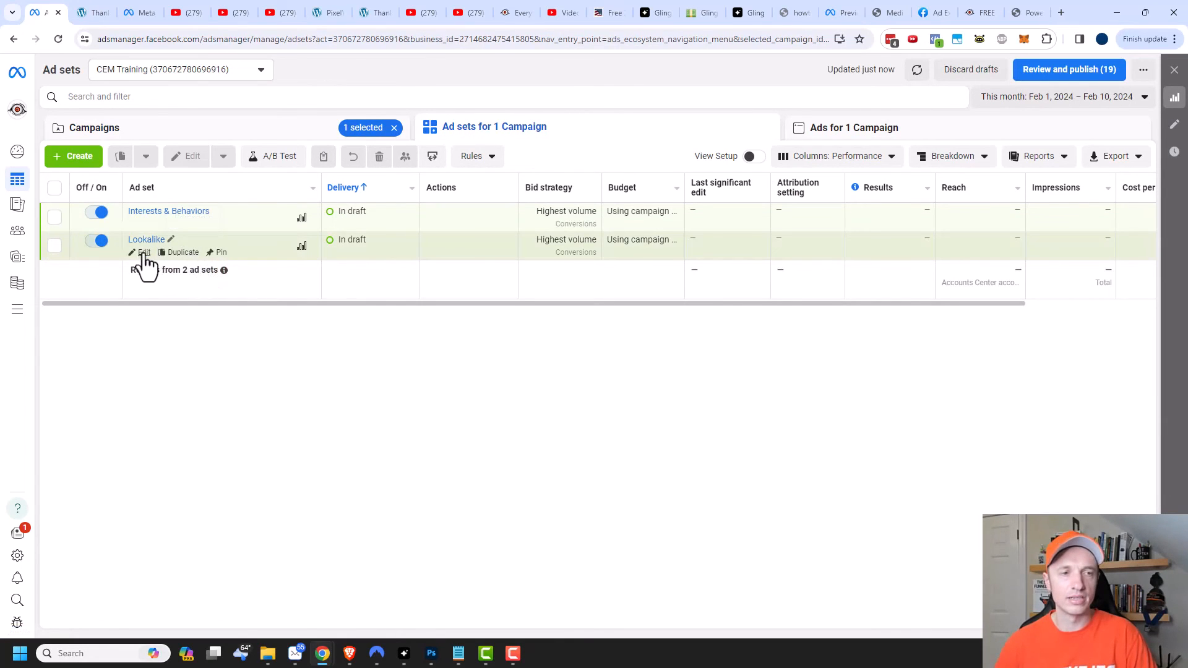
left_click(144, 252)
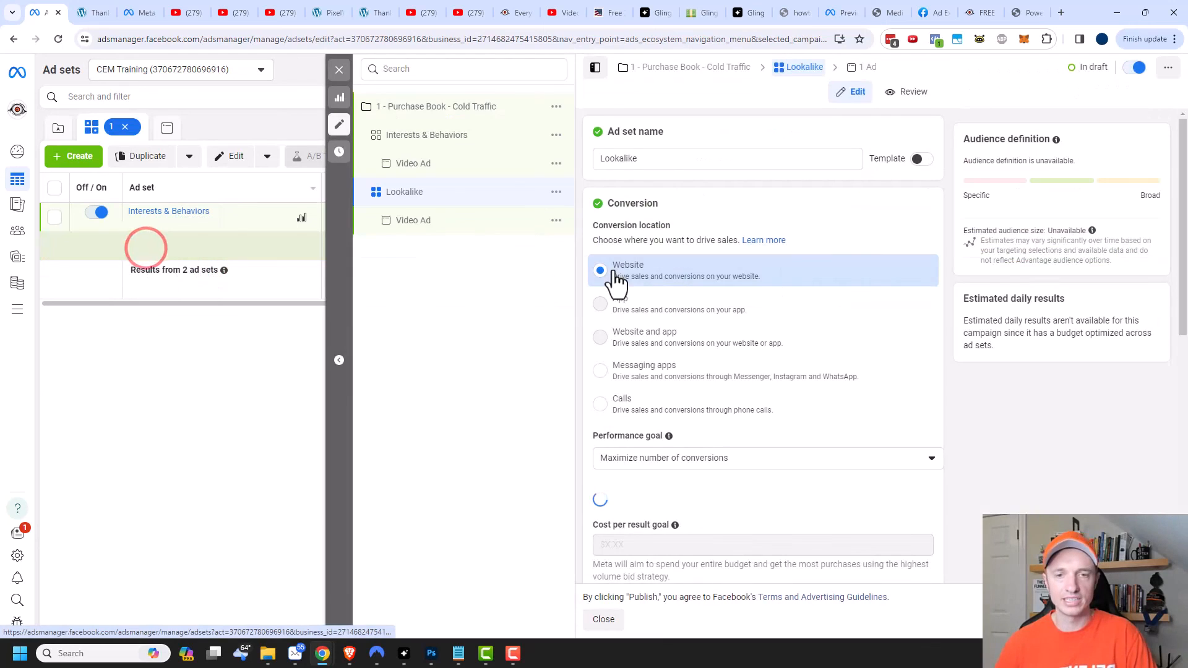
scroll(875, 406, "down", 5)
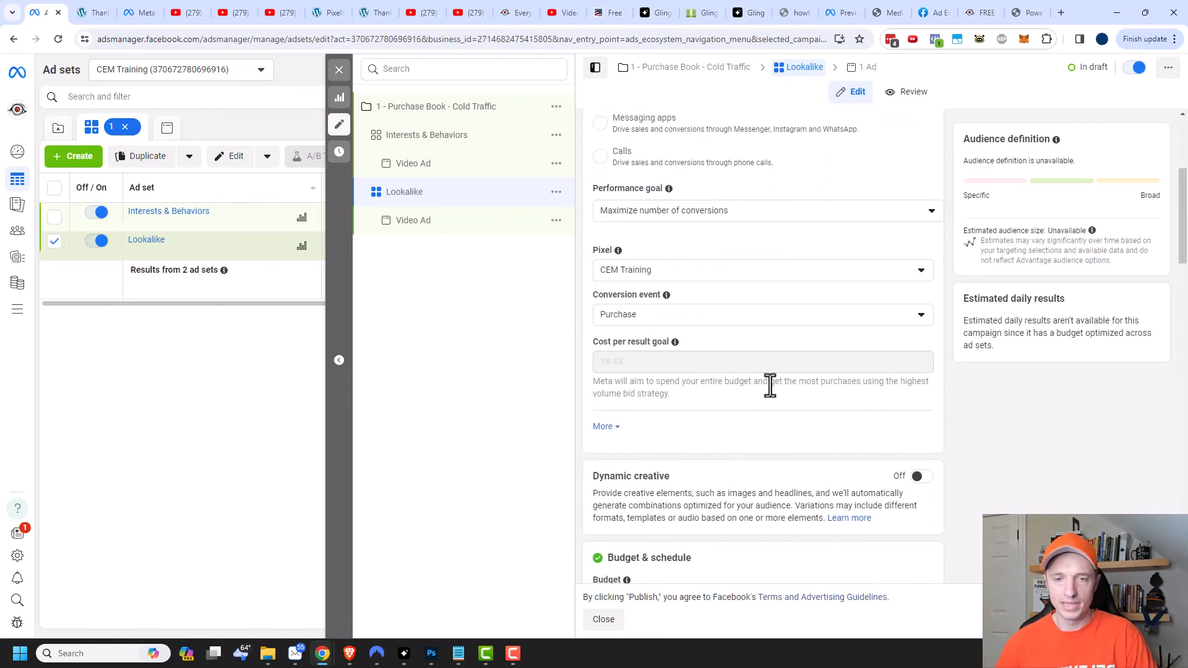
scroll(789, 390, "down", 10)
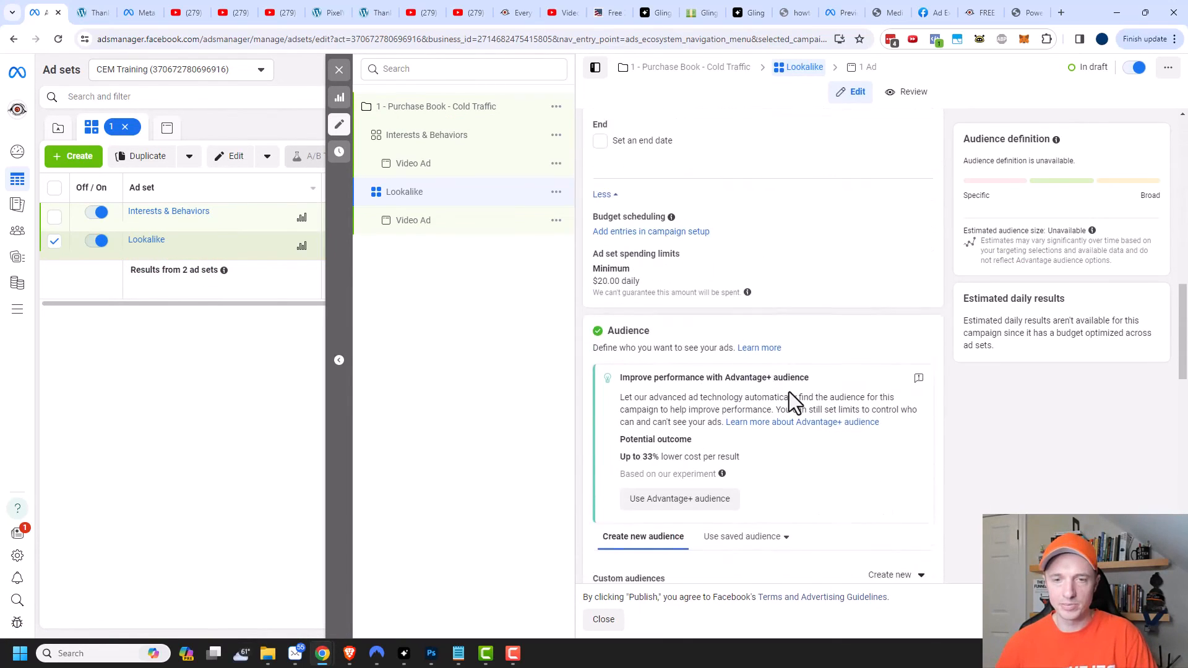
scroll(788, 391, "down", 5)
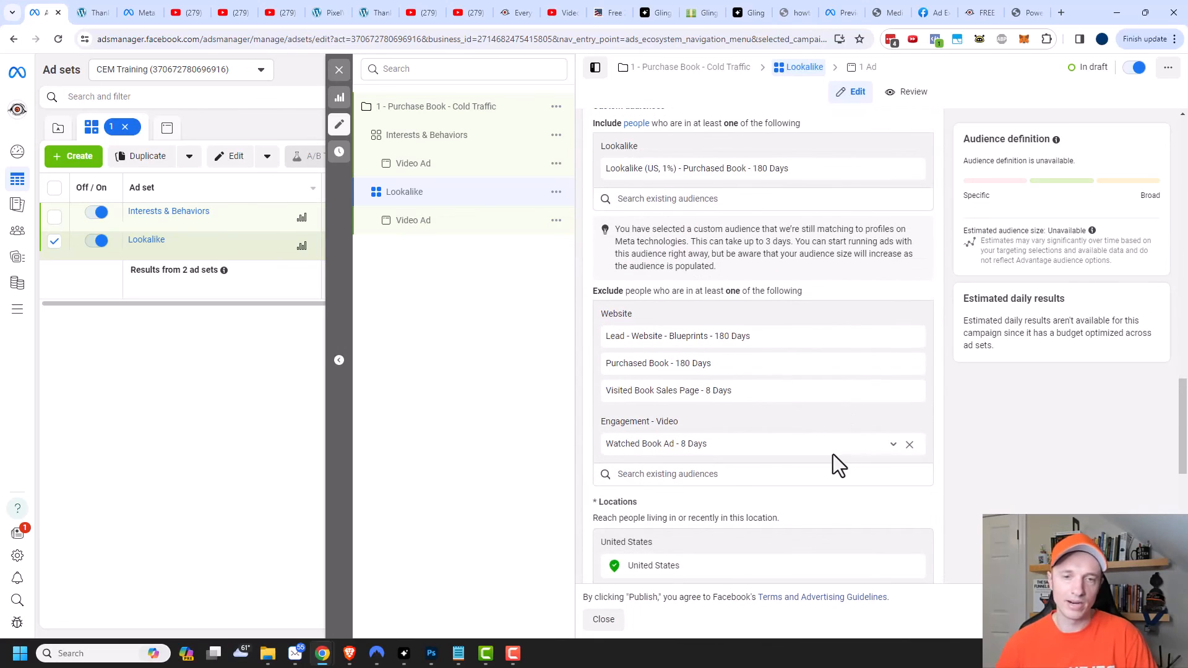
left_click(684, 413)
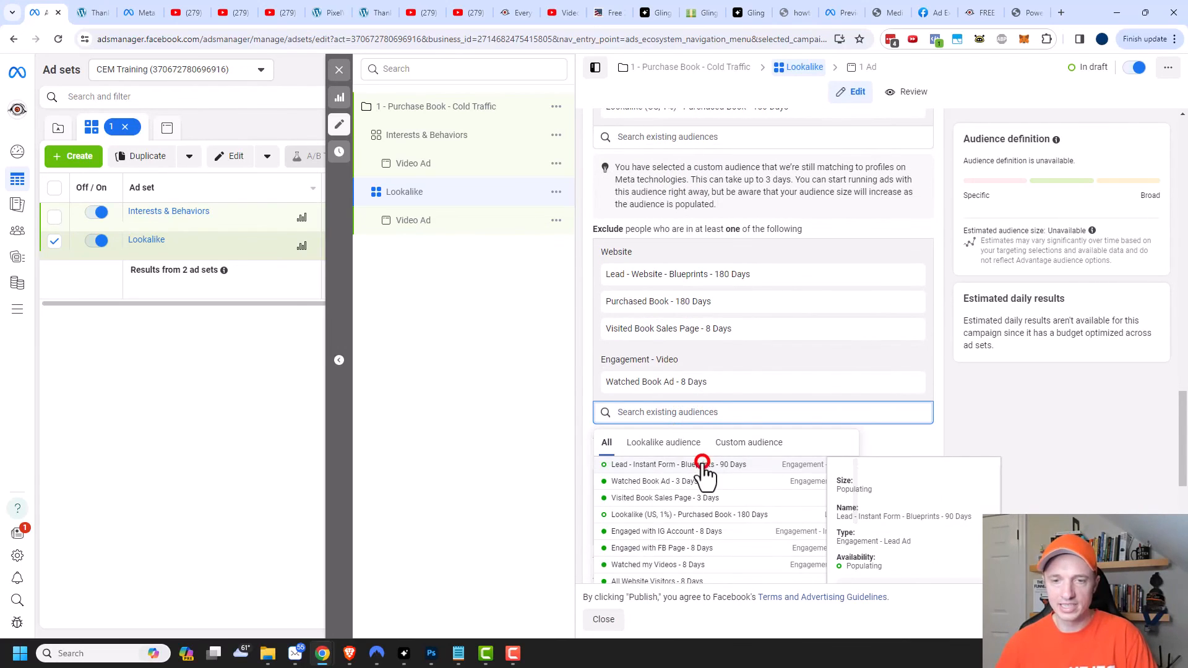
left_click(703, 467)
left_click(493, 387)
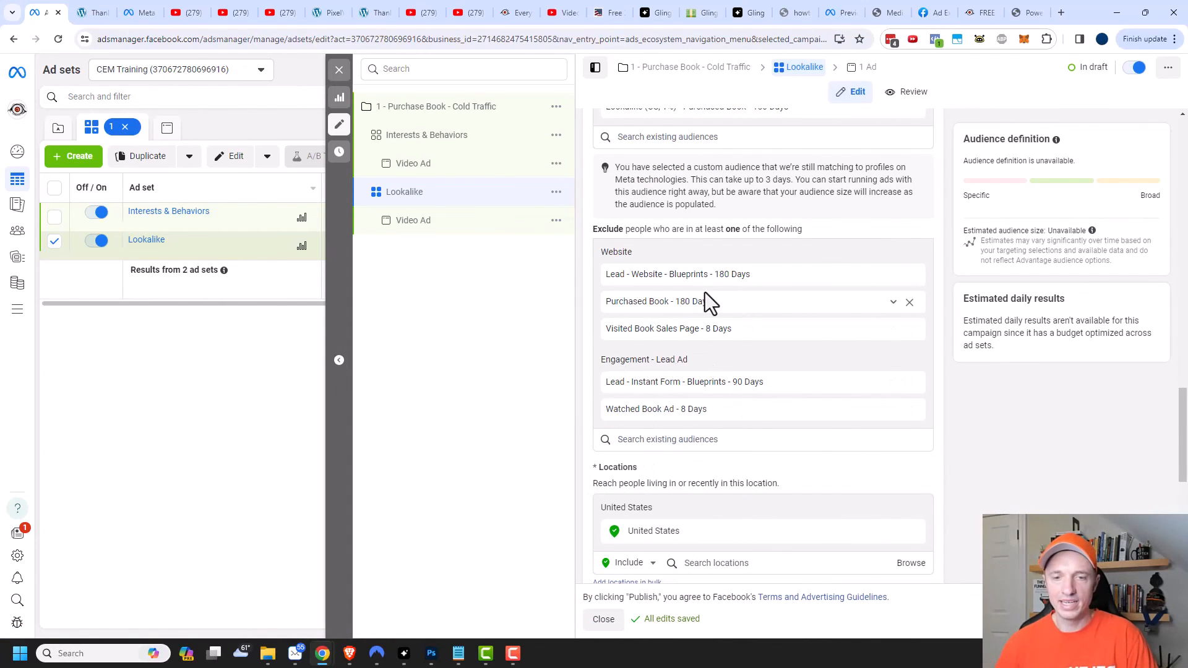
Exclude the Lead - Instant Form - Blueprints - 90 Days audience from the Interests & Behaviors ad set and return to the campaign list.
left_click(463, 136)
scroll(807, 276, "down", 7)
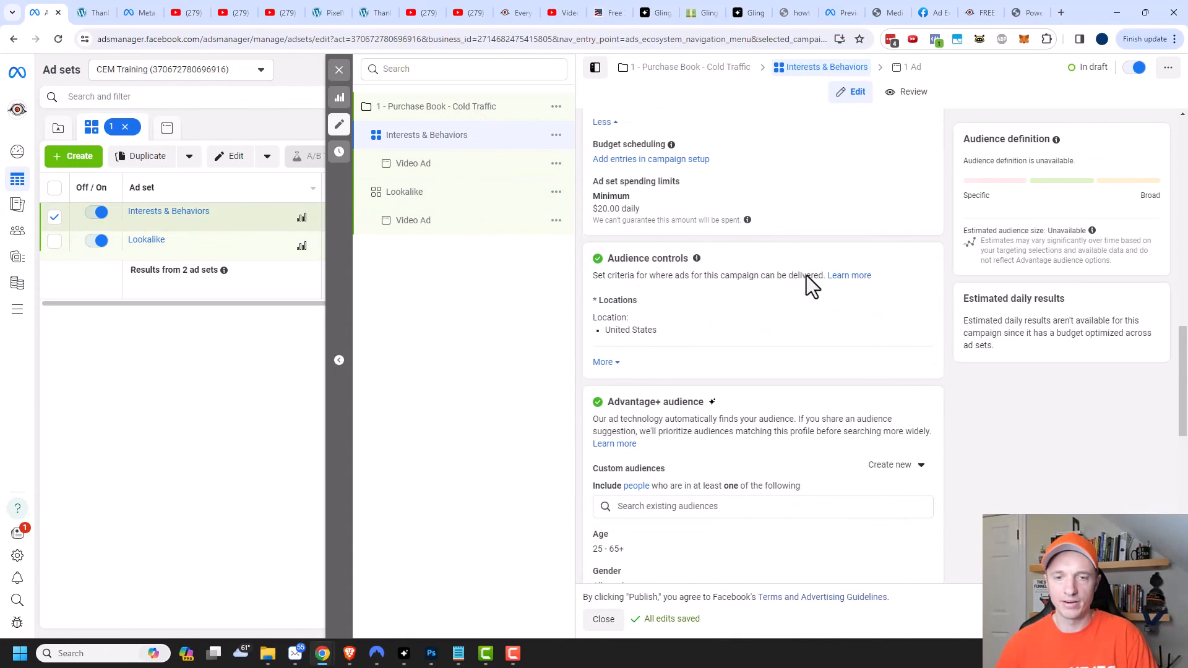
scroll(807, 276, "down", 6)
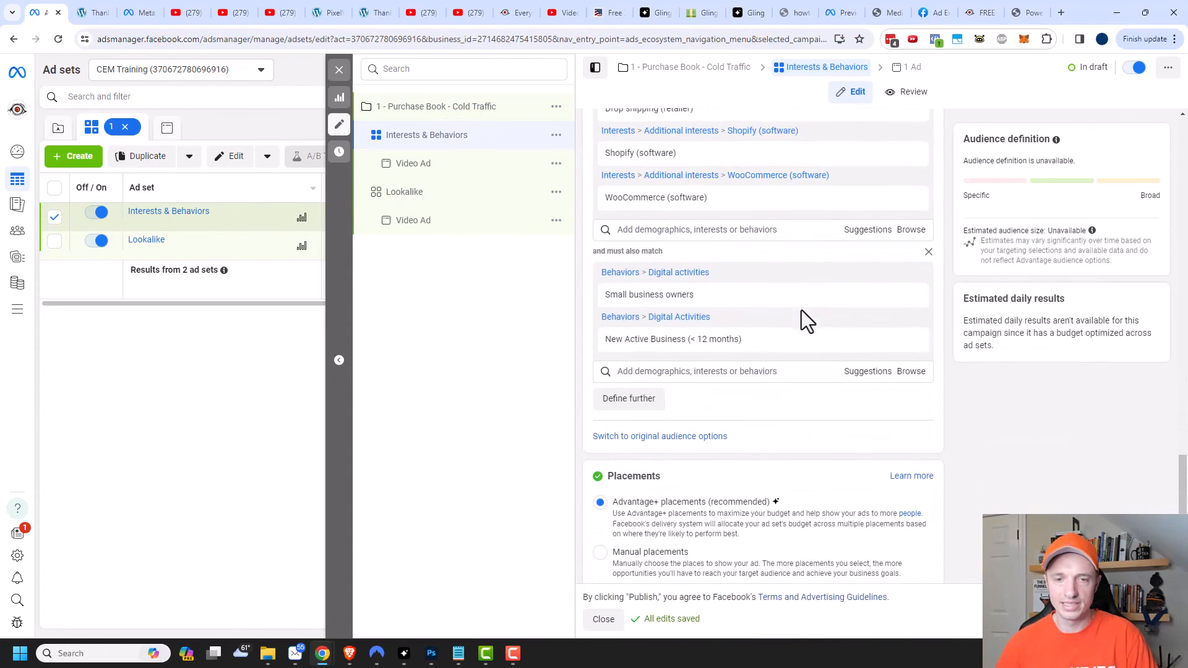
scroll(789, 351, "up", 10)
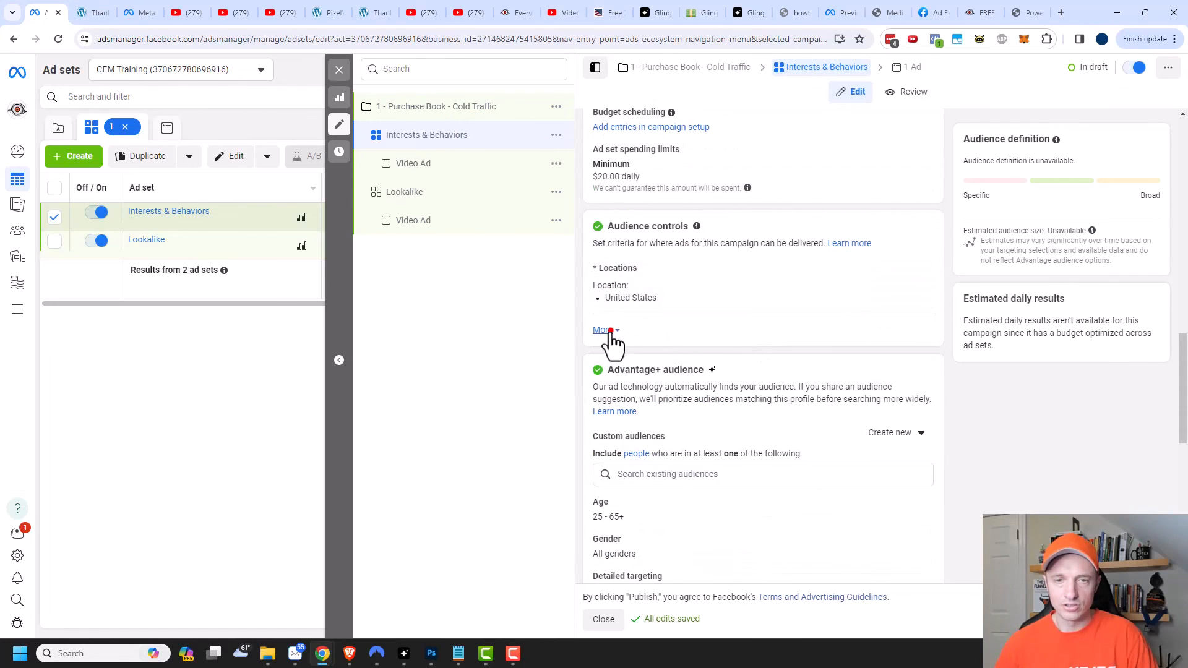
left_click(611, 331)
scroll(752, 378, "down", 3)
left_click(681, 391)
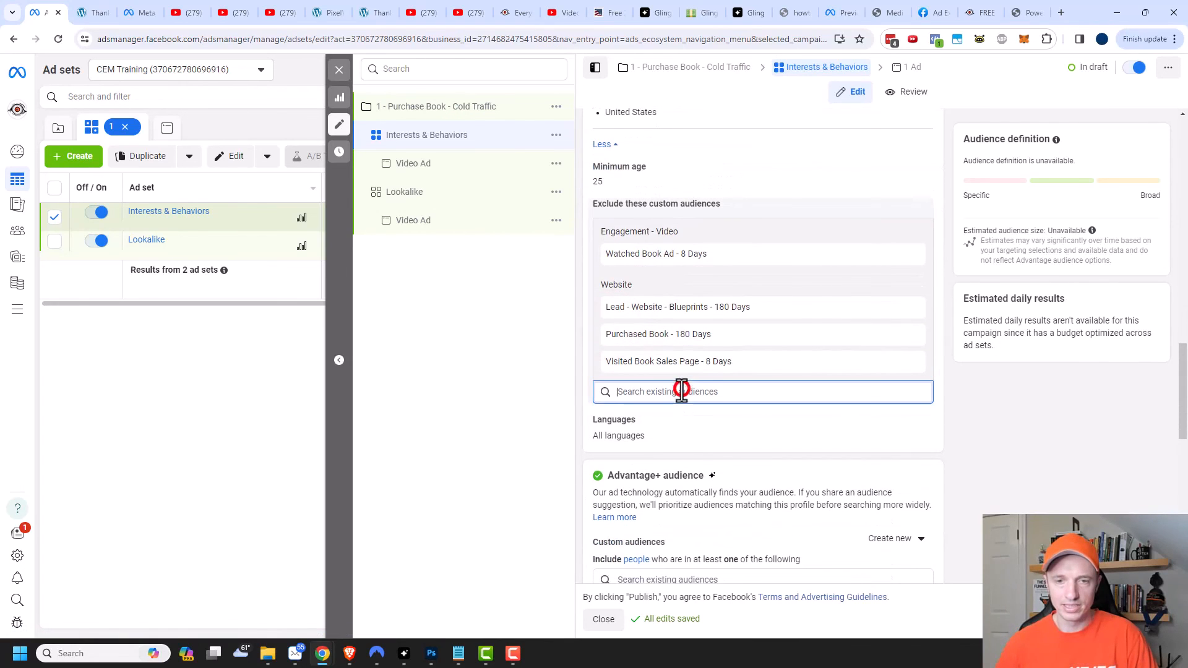
left_click(712, 441)
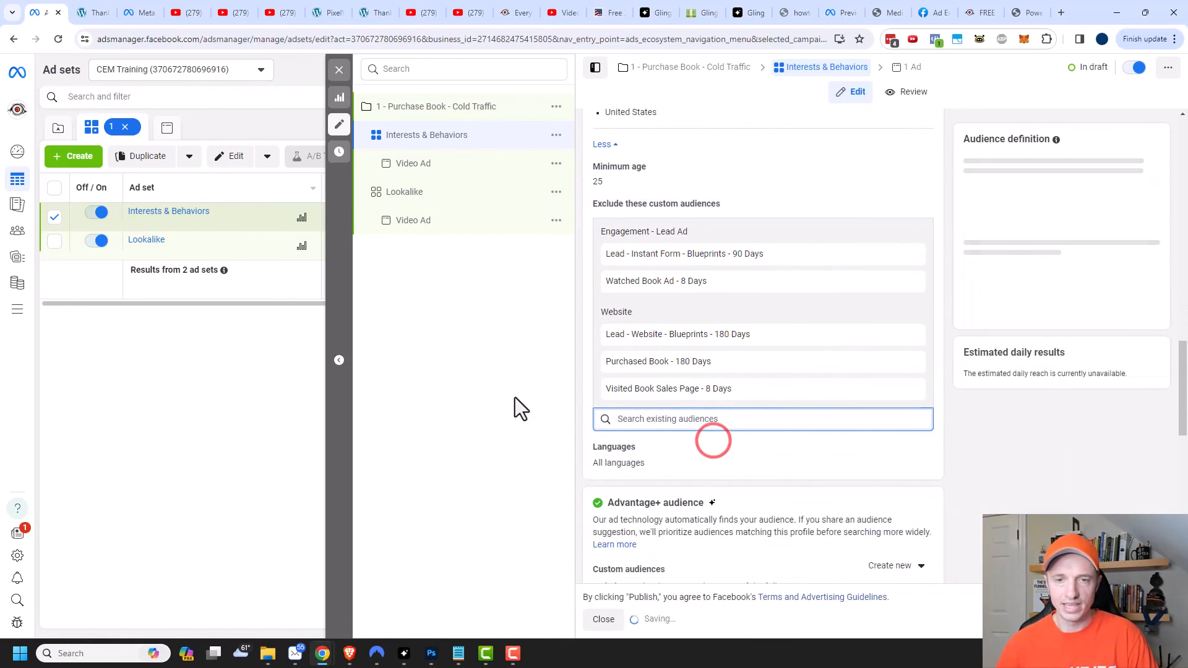
left_click(339, 70)
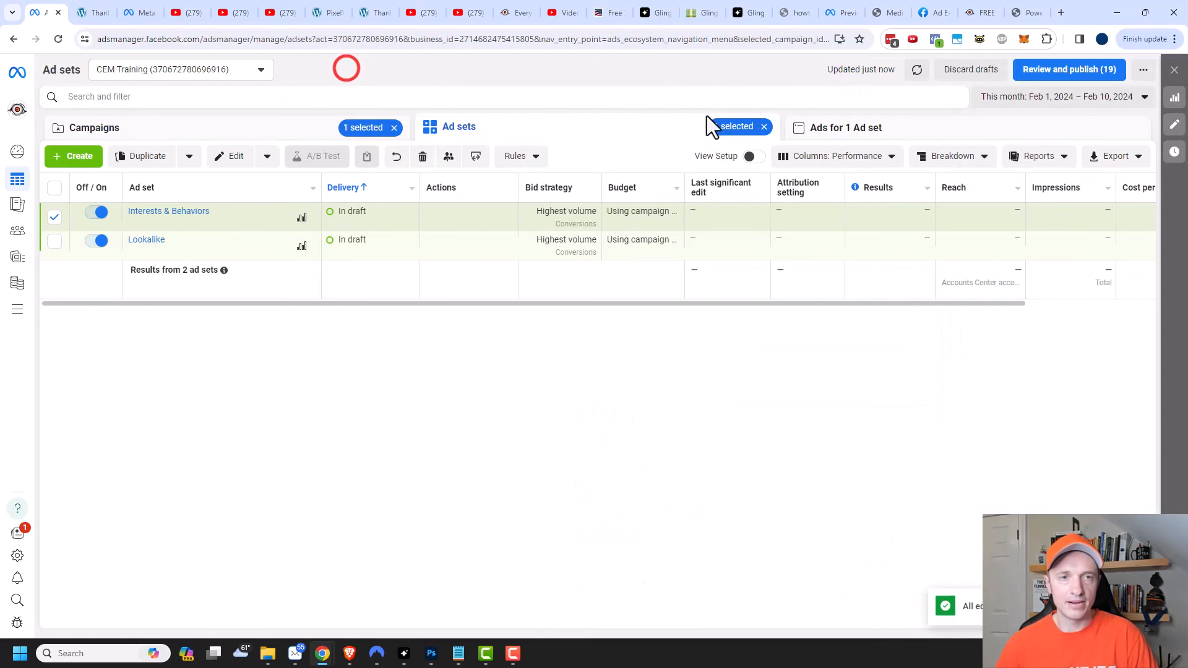
left_click(278, 142)
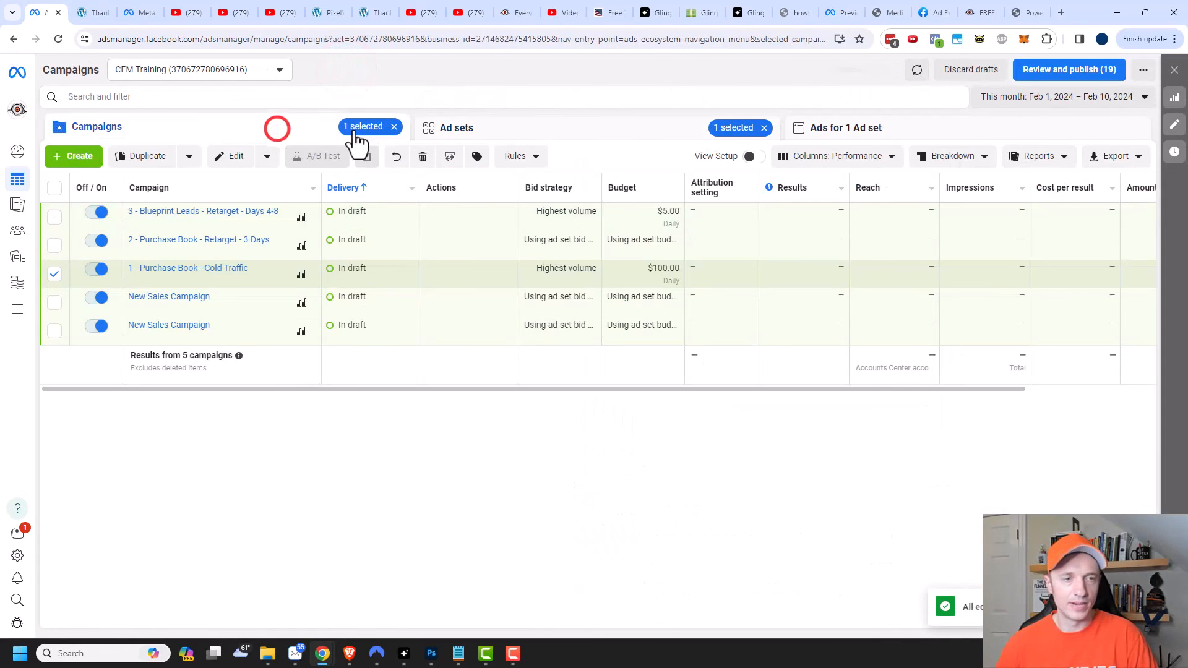
Exclude the Lead - Instant Form - Blueprints - 90 Days audience from the 2 - Purchase Book - Retarget - 3 Days ad set and close it.
left_click(56, 272)
left_click(181, 239)
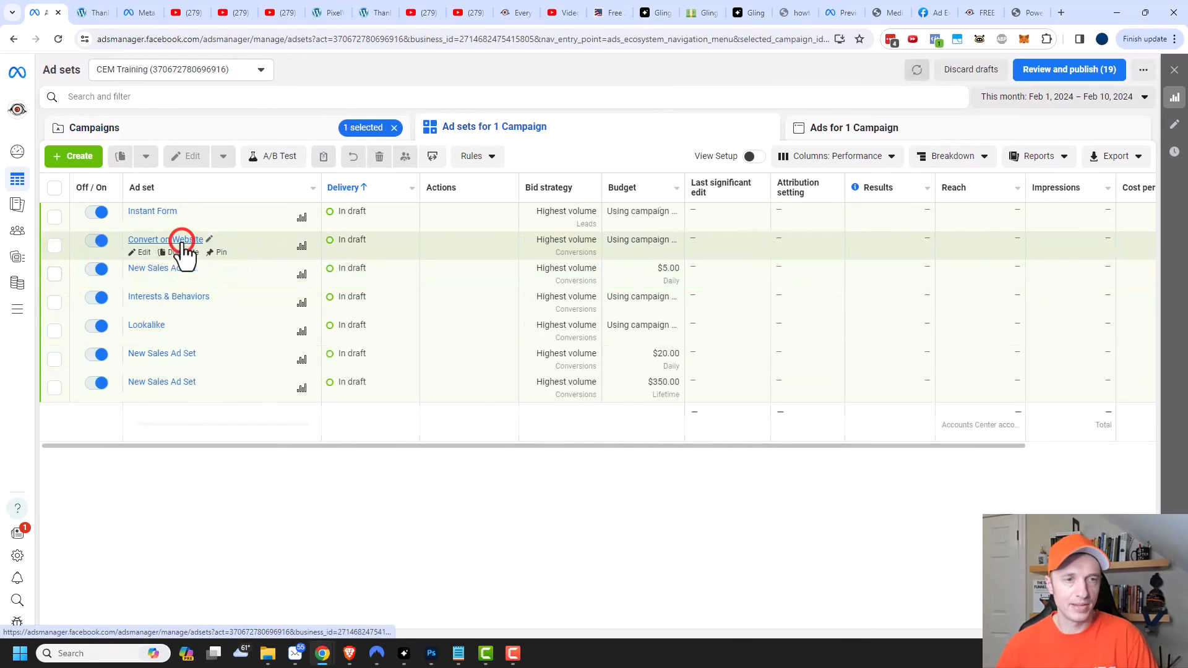
left_click(145, 223)
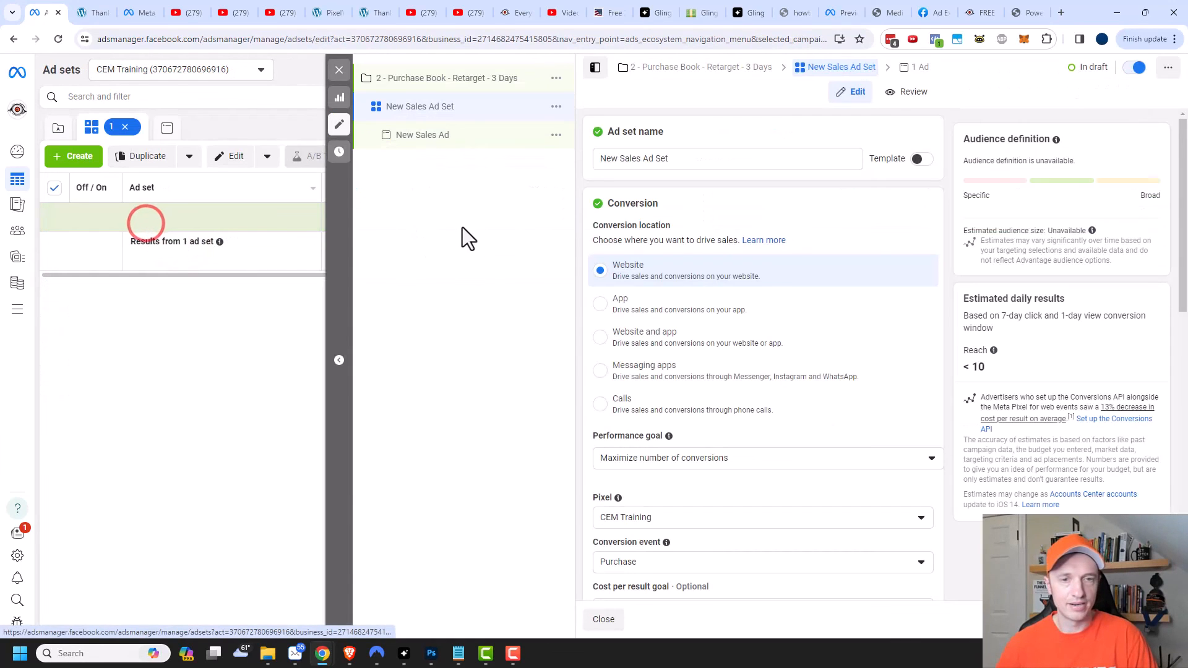
scroll(770, 289, "down", 7)
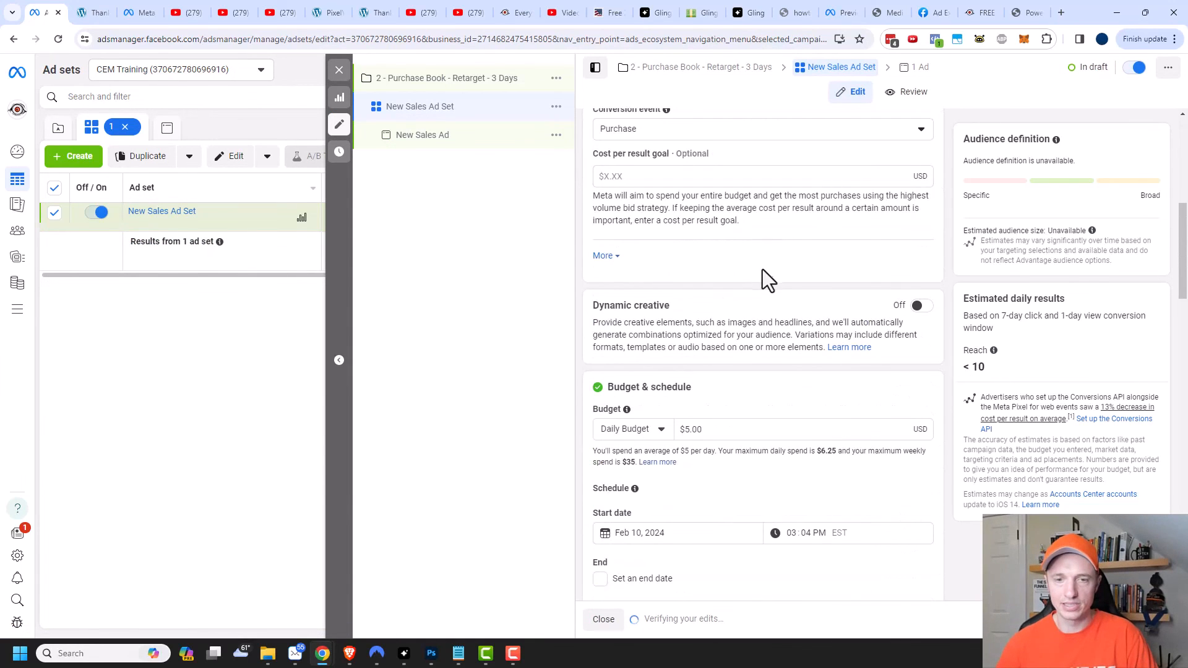
scroll(767, 297, "down", 15)
left_click(718, 475)
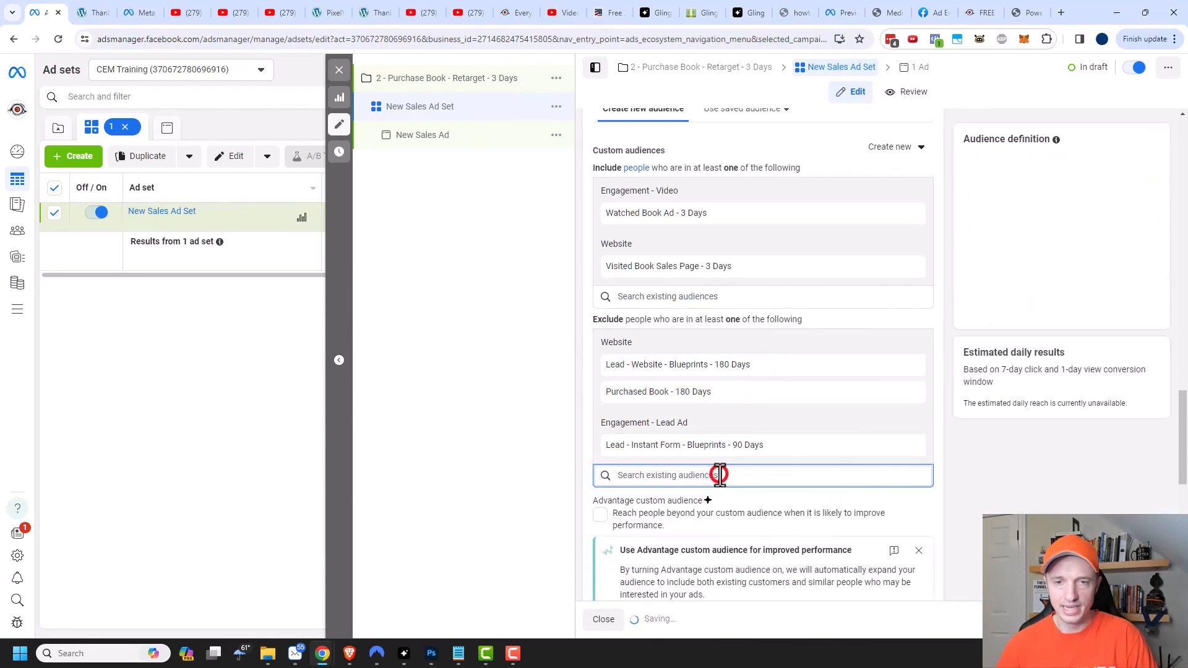
left_click(518, 369)
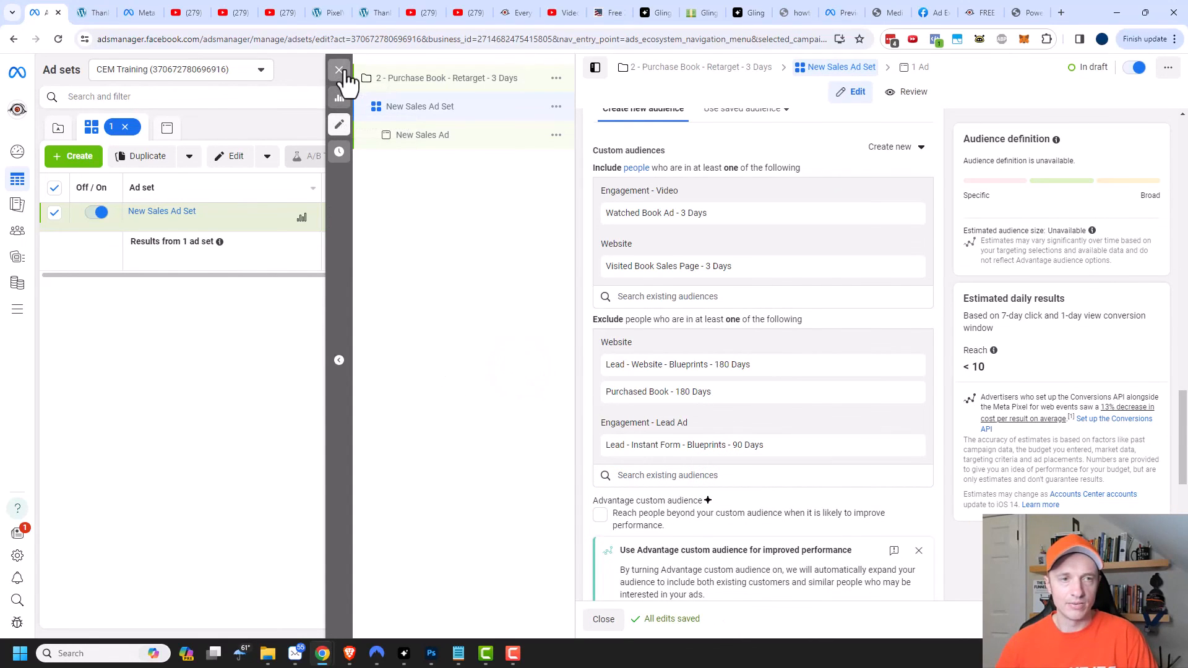
left_click(339, 70)
left_click(285, 128)
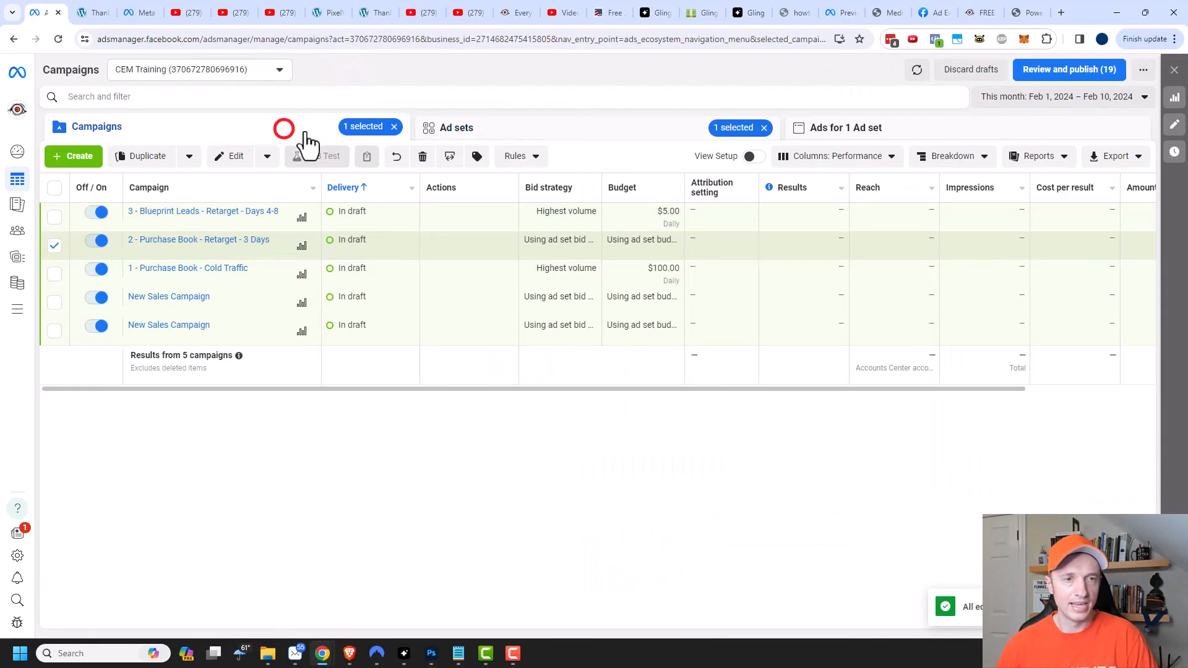
Exclude the Lead - Instant Form - Blueprints - 90 Days audience from the Instant Form ad set of the 3 - Blueprint Leads campaign.
left_click(200, 211)
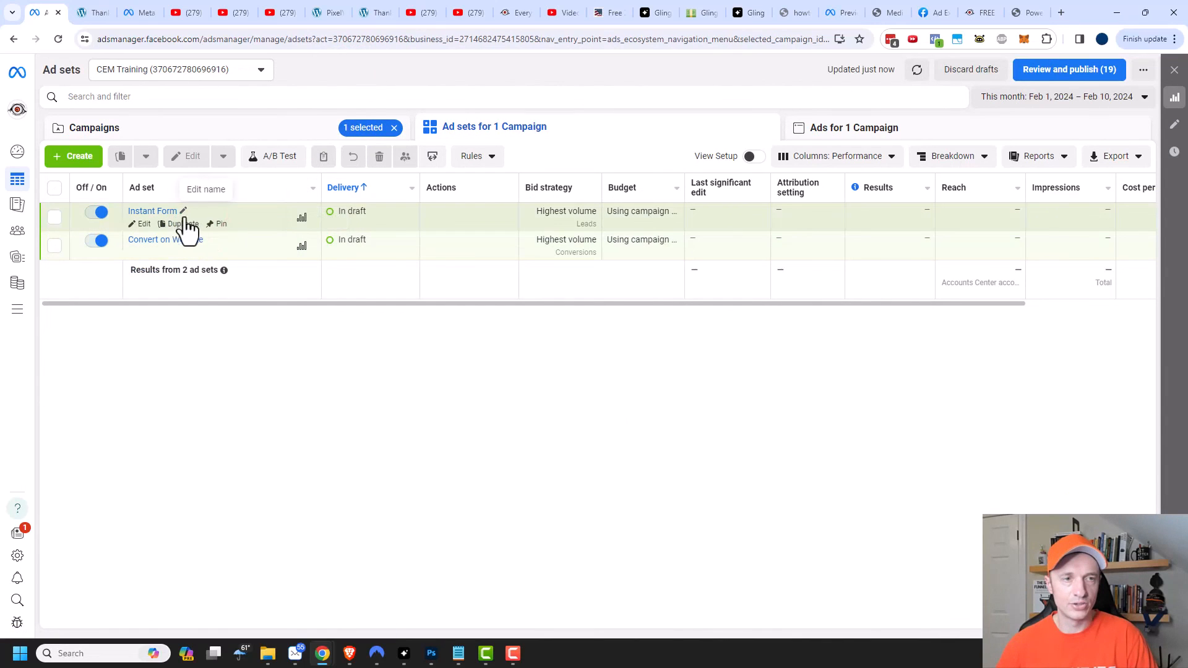
left_click(144, 224)
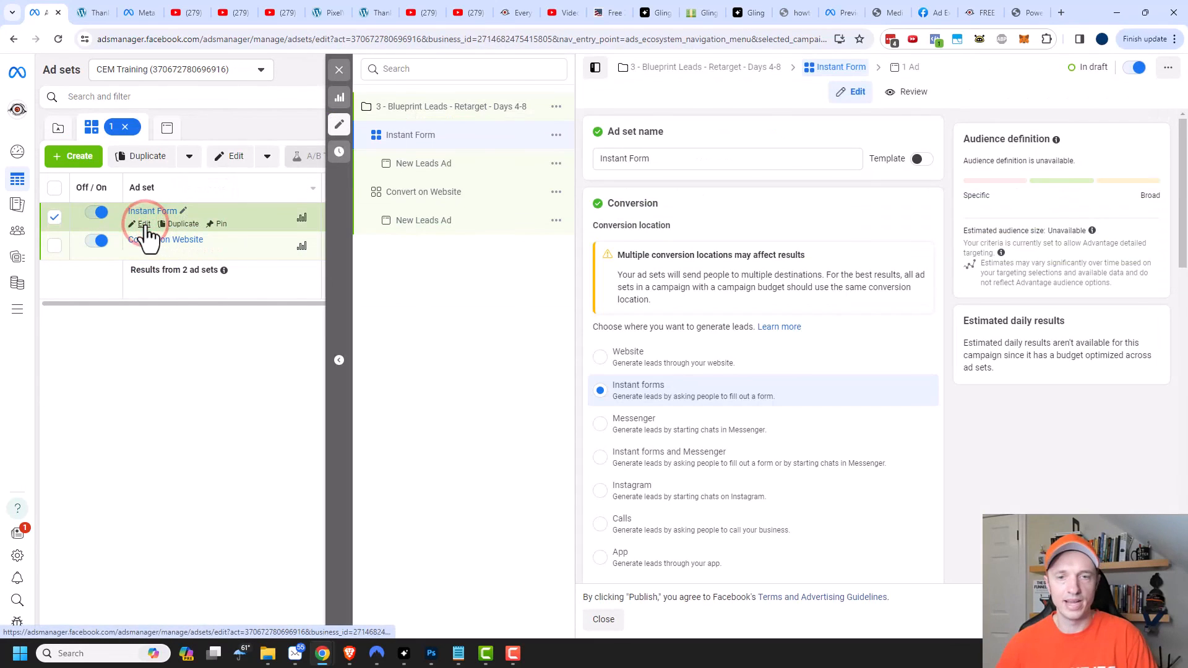
scroll(784, 269, "down", 15)
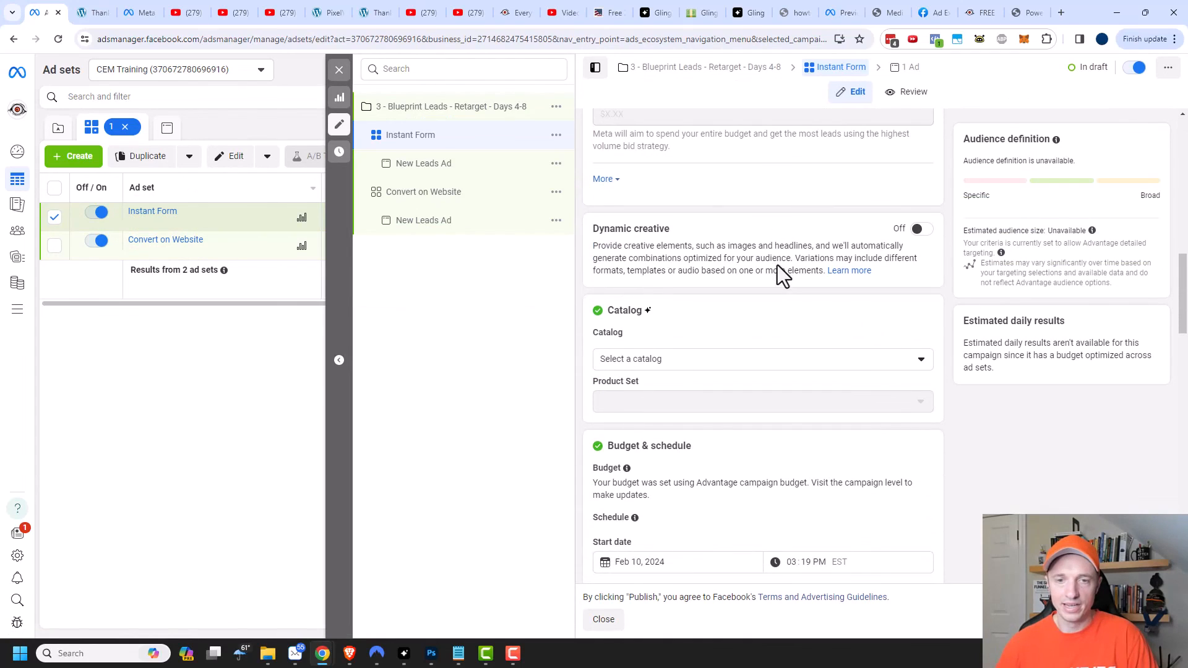
scroll(776, 272, "down", 10)
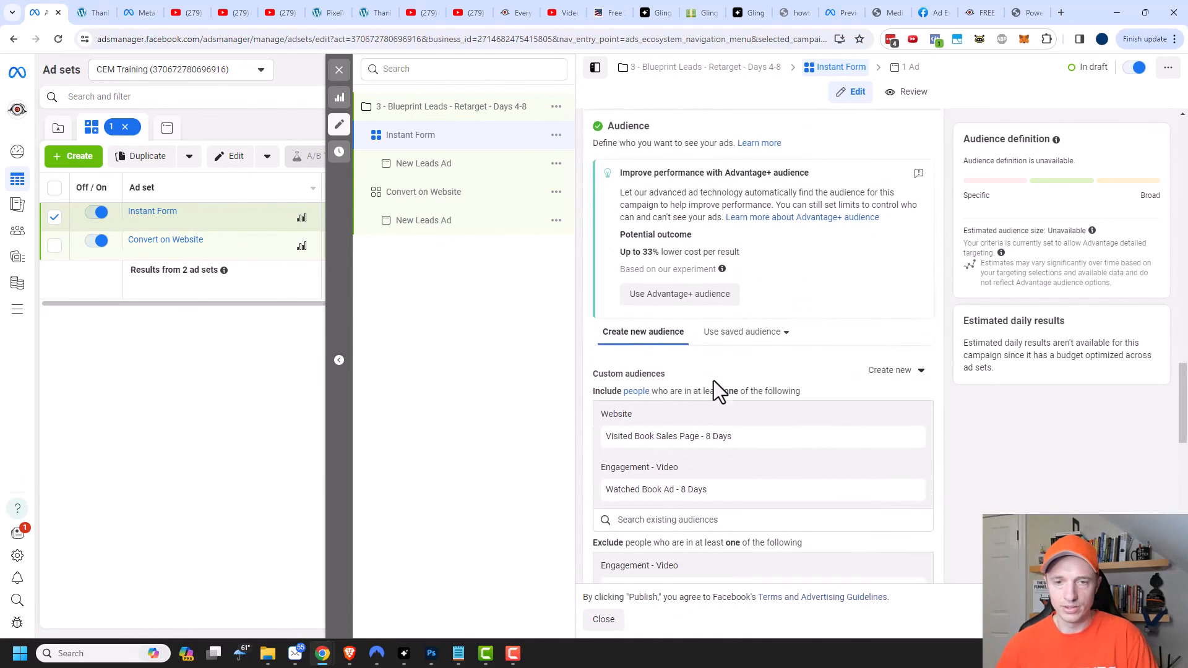
scroll(714, 380, "down", 5)
left_click(694, 385)
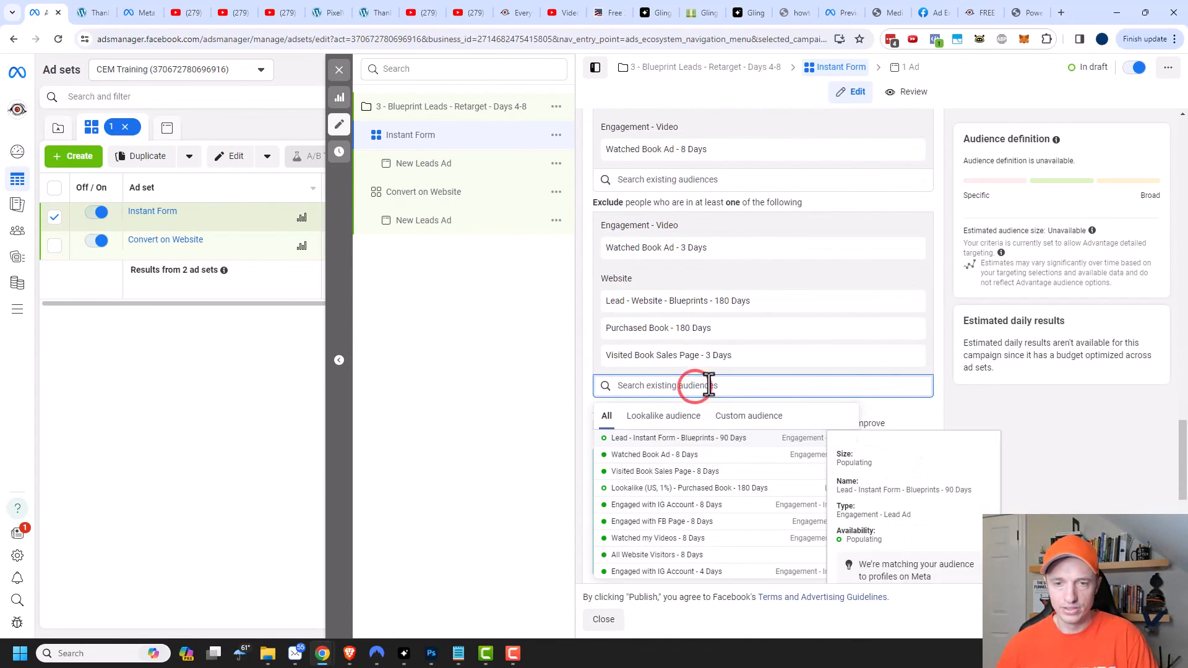
left_click(696, 437)
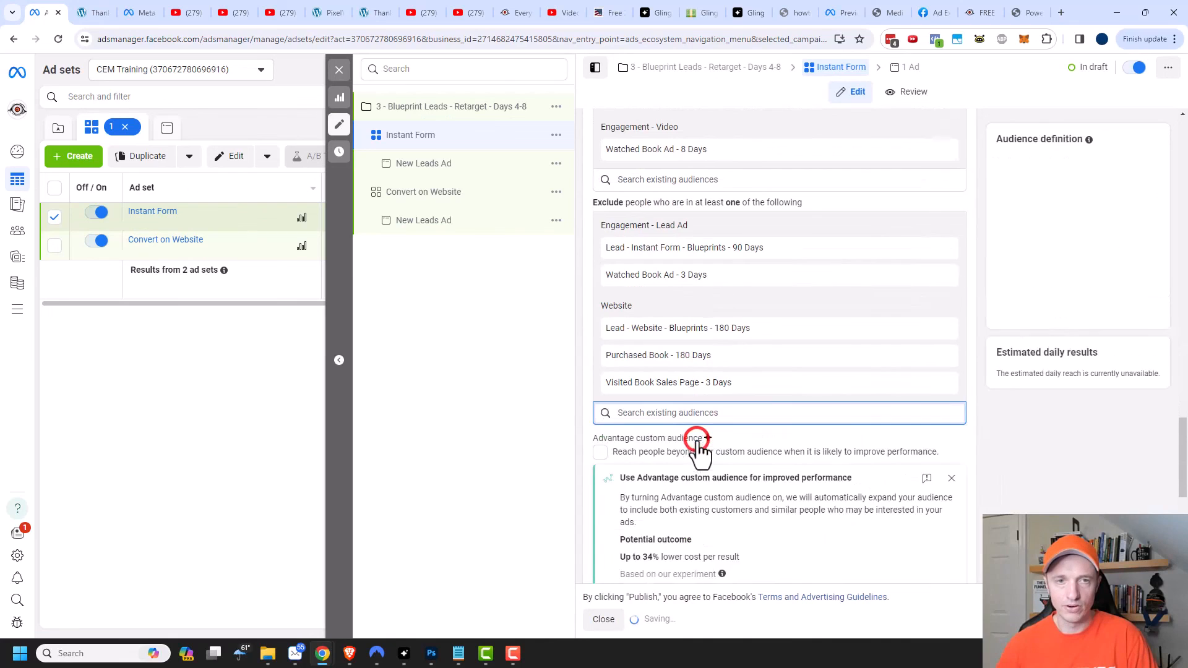
Exclude the Lead - Instant Form - Blueprints - 90 Days audience from the Convert on Website ad set and return to the campaign list.
left_click(453, 196)
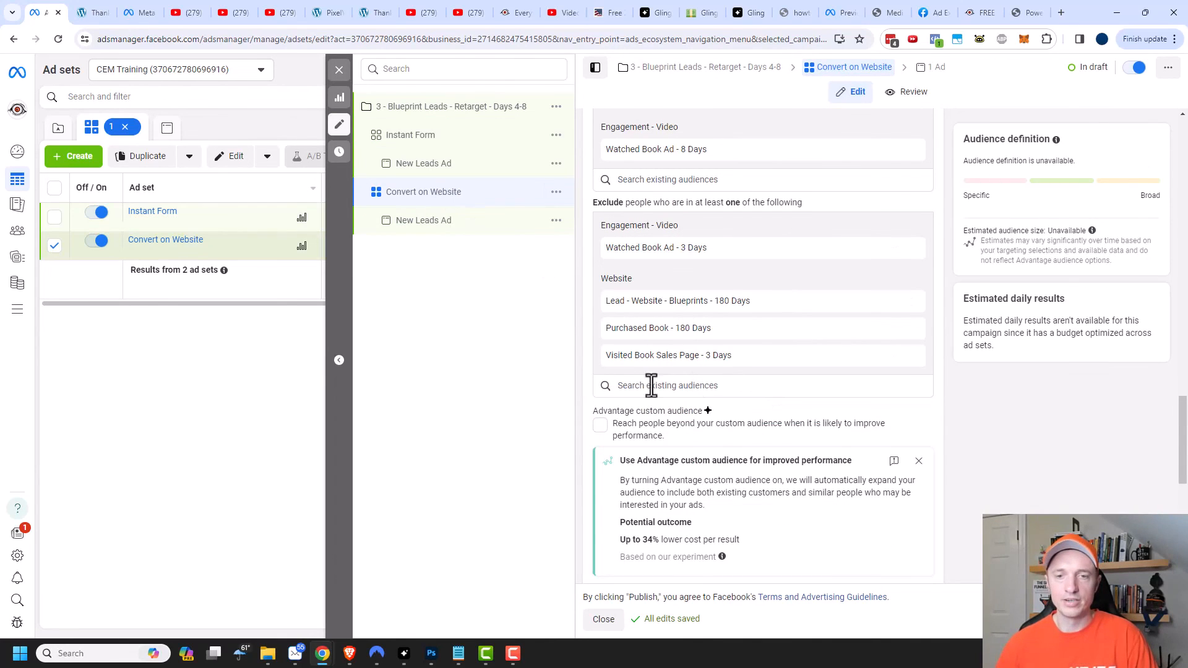
left_click(658, 389)
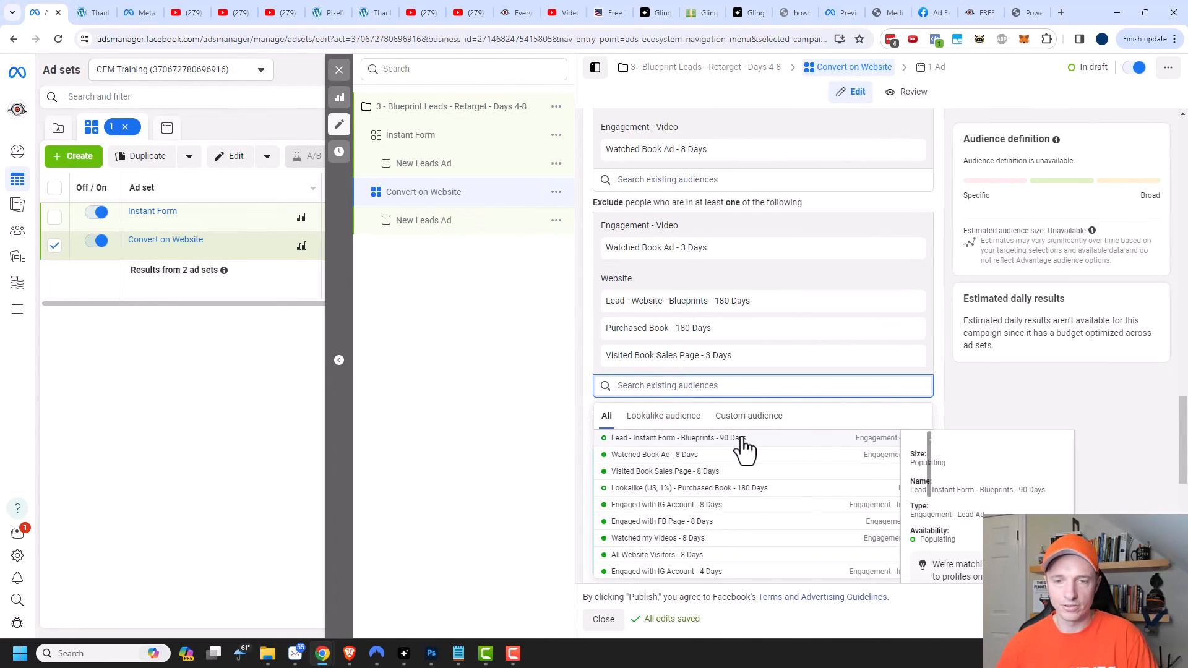
left_click(718, 439)
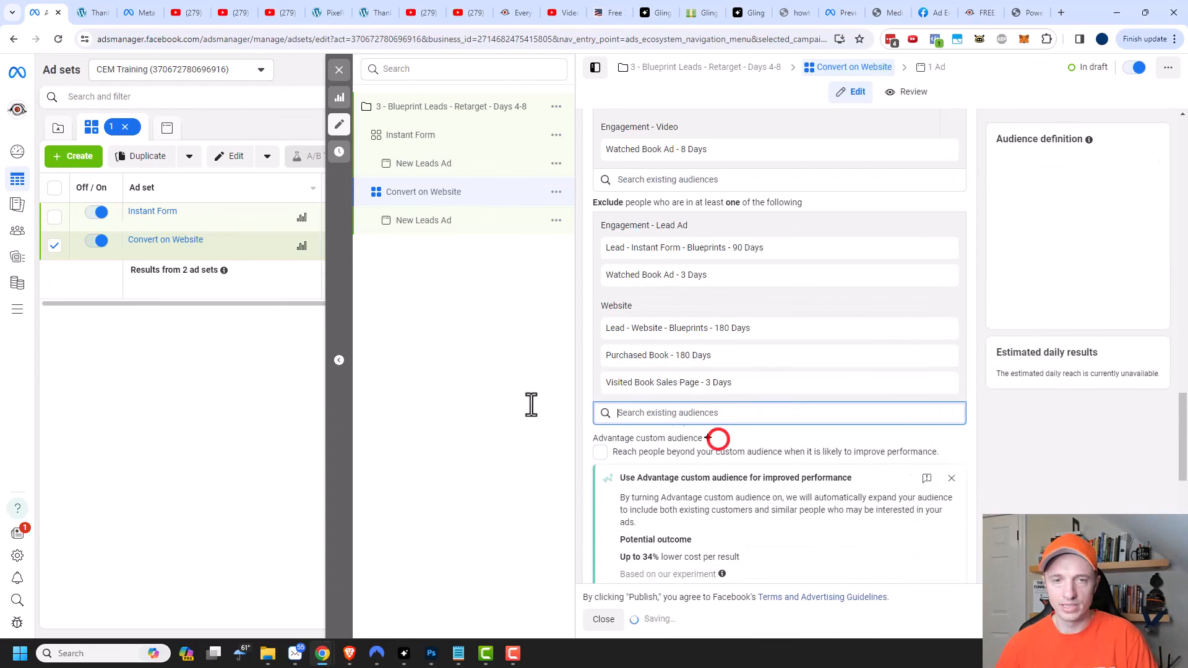
left_click(339, 70)
left_click(237, 133)
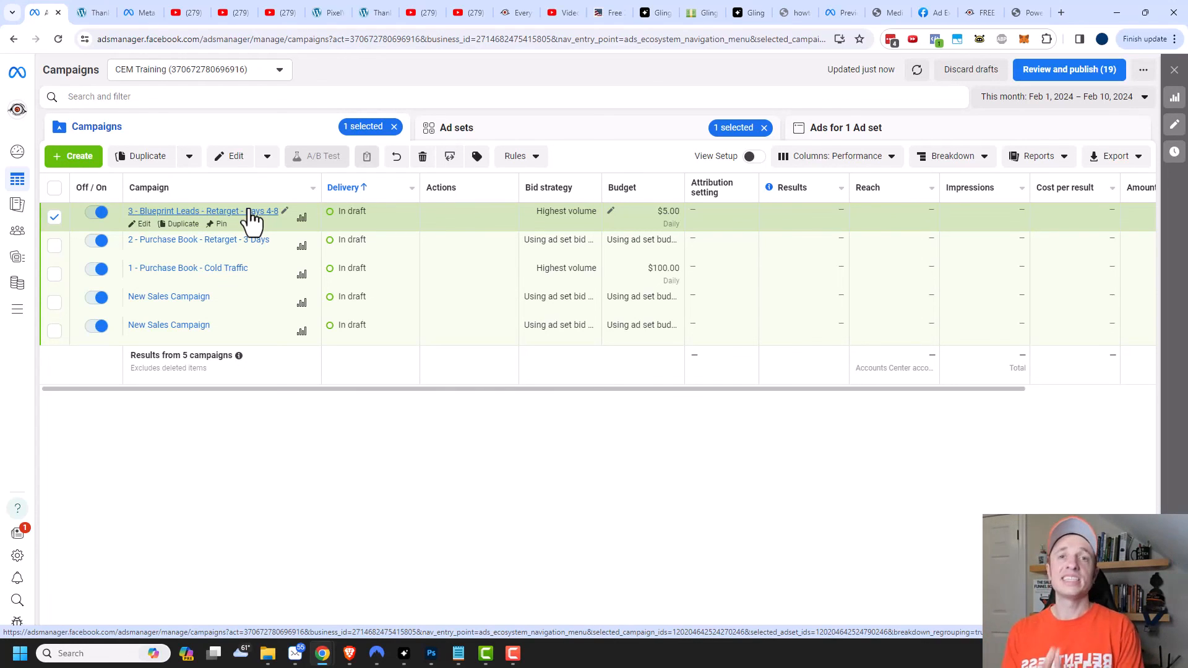
Select only the three book campaigns: 3 - Blueprint Leads - Retarget - Days 4-8, 2 - Purchase Book - Retarget - 3 Days and 1 - Purchase Book - Cold Traffic.
left_click(54, 217)
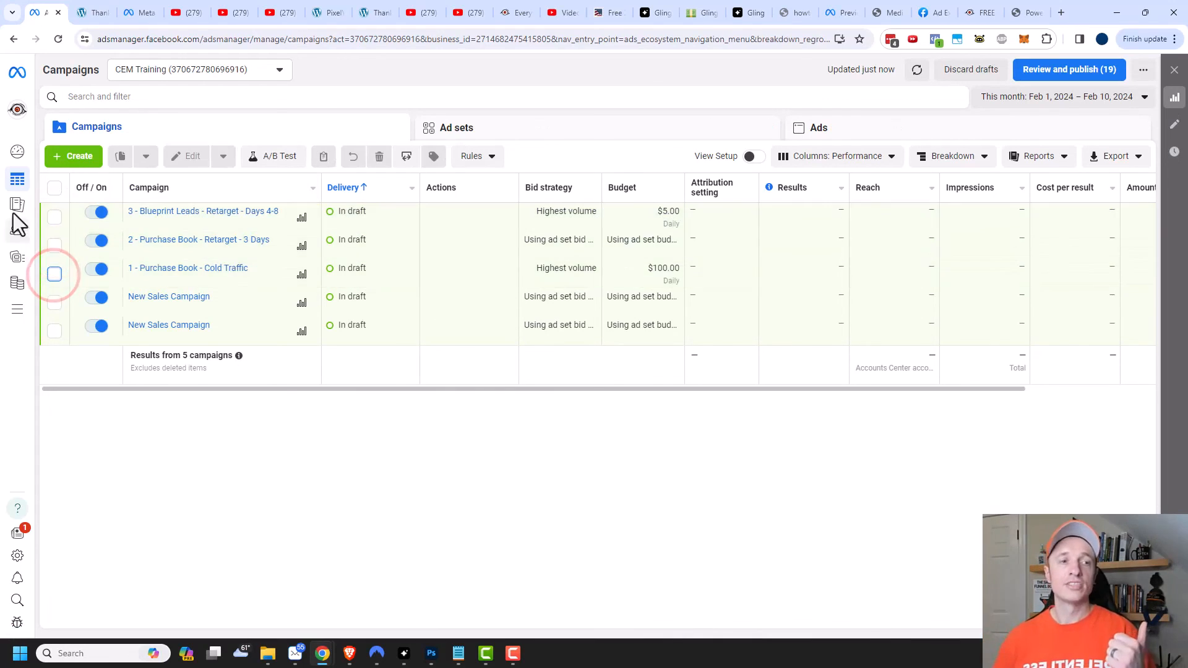
left_click(55, 216)
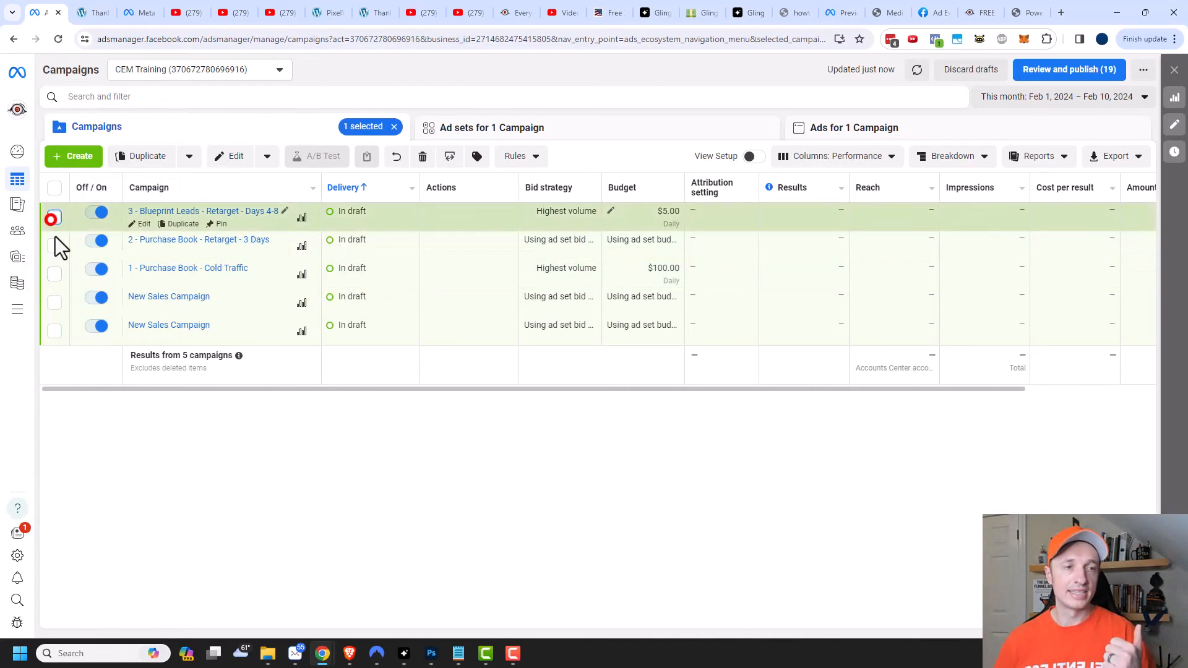
left_click(54, 241)
left_click(55, 274)
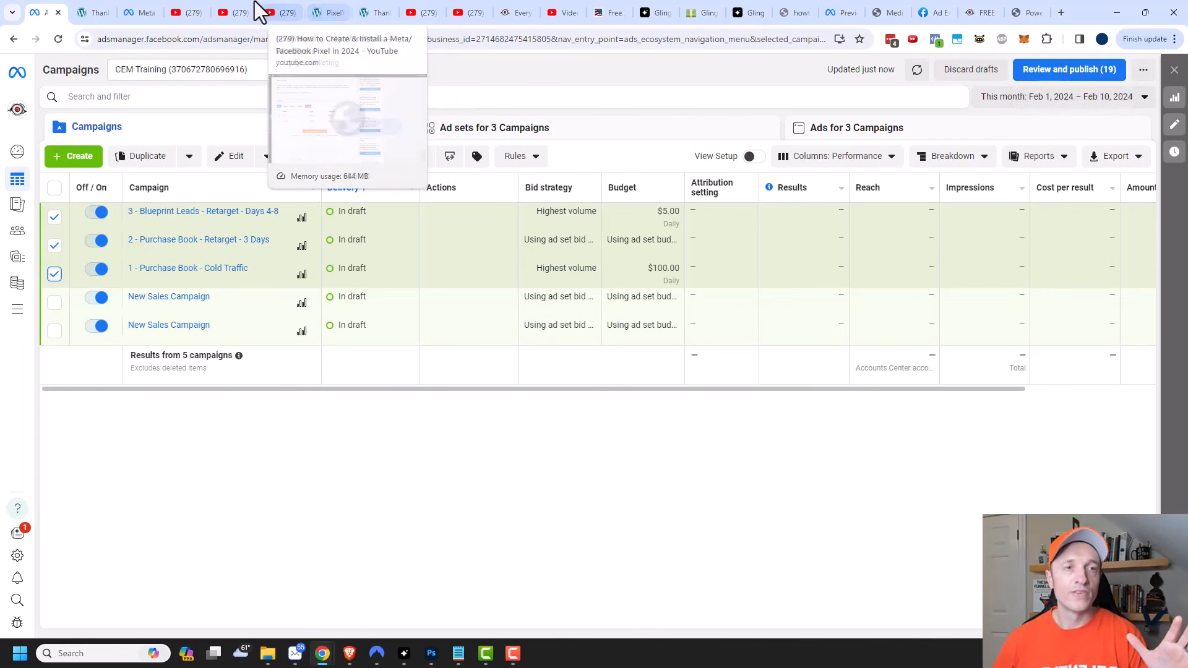
Switch to the Crazy Eye Marketing channel on YouTube and look through its latest Facebook Ads tutorial videos.
left_click(197, 9)
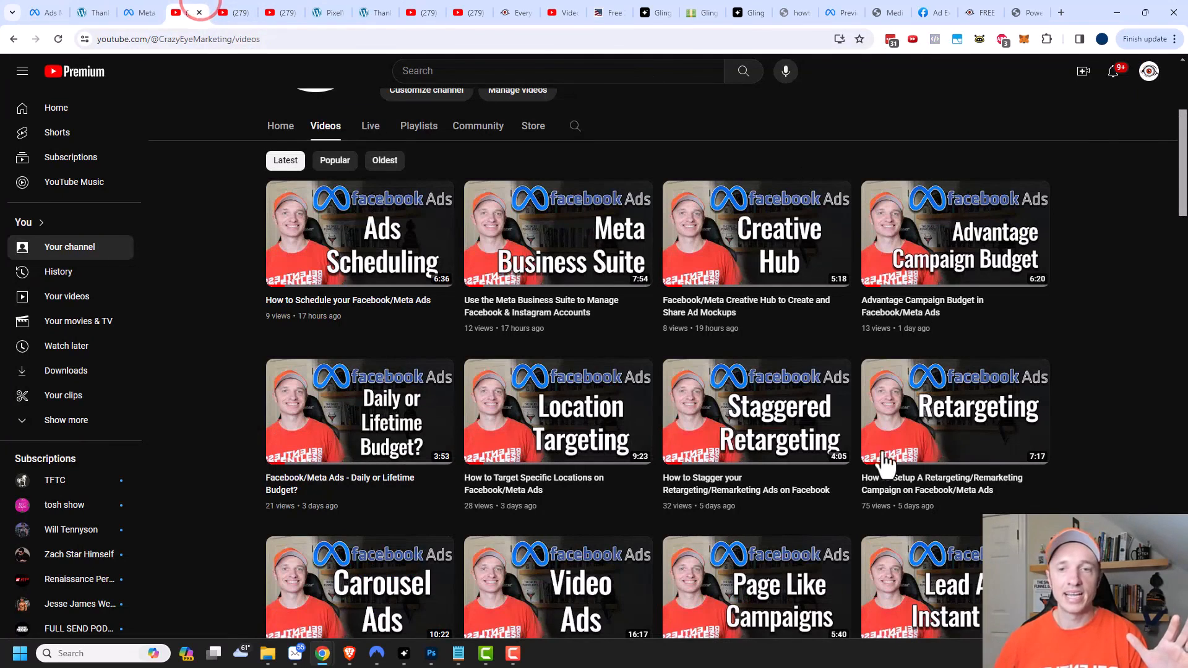
scroll(794, 475, "down", 3)
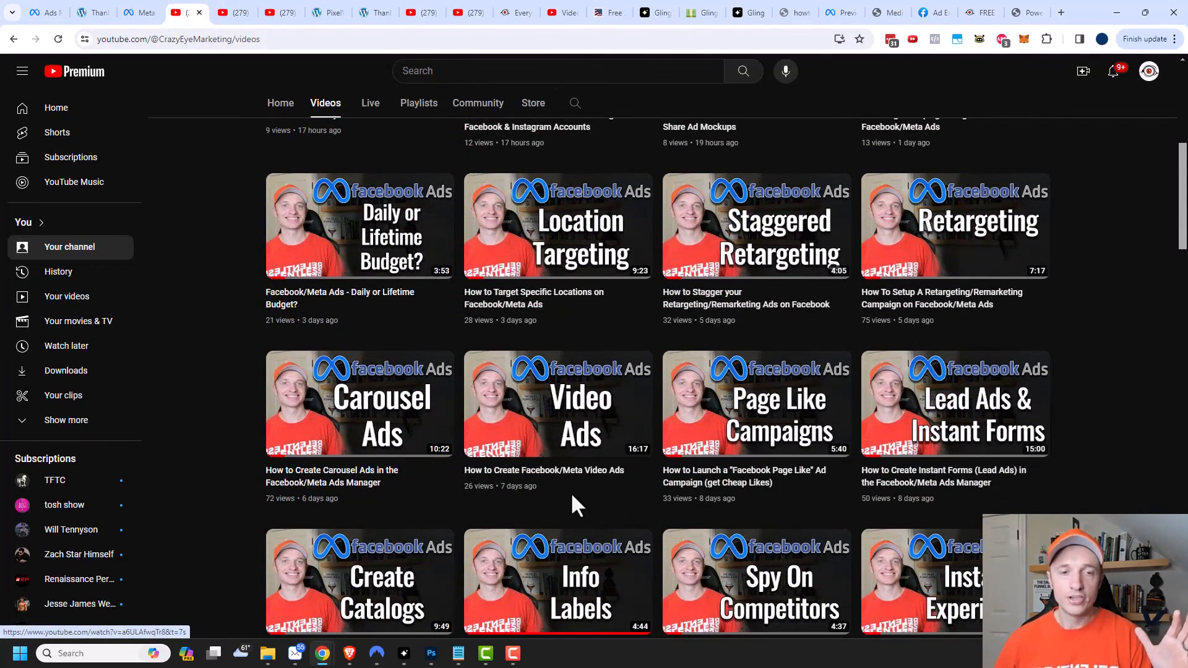
scroll(570, 491, "down", 3)
scroll(564, 485, "down", 5)
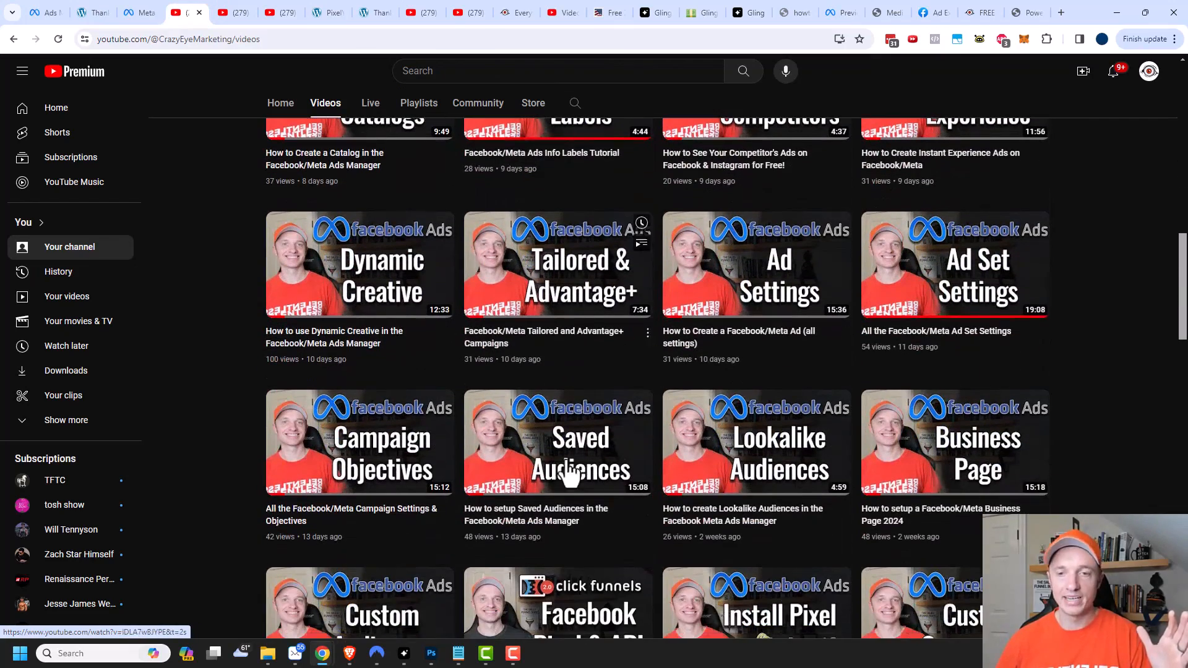
mouse_move(609, 478)
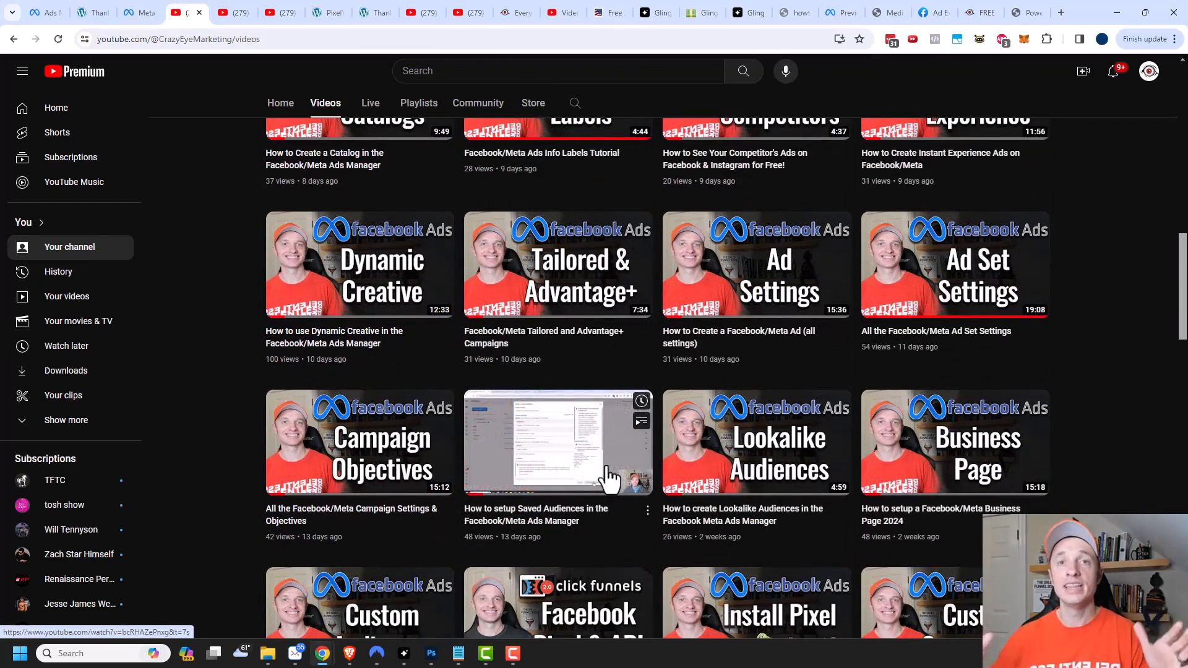